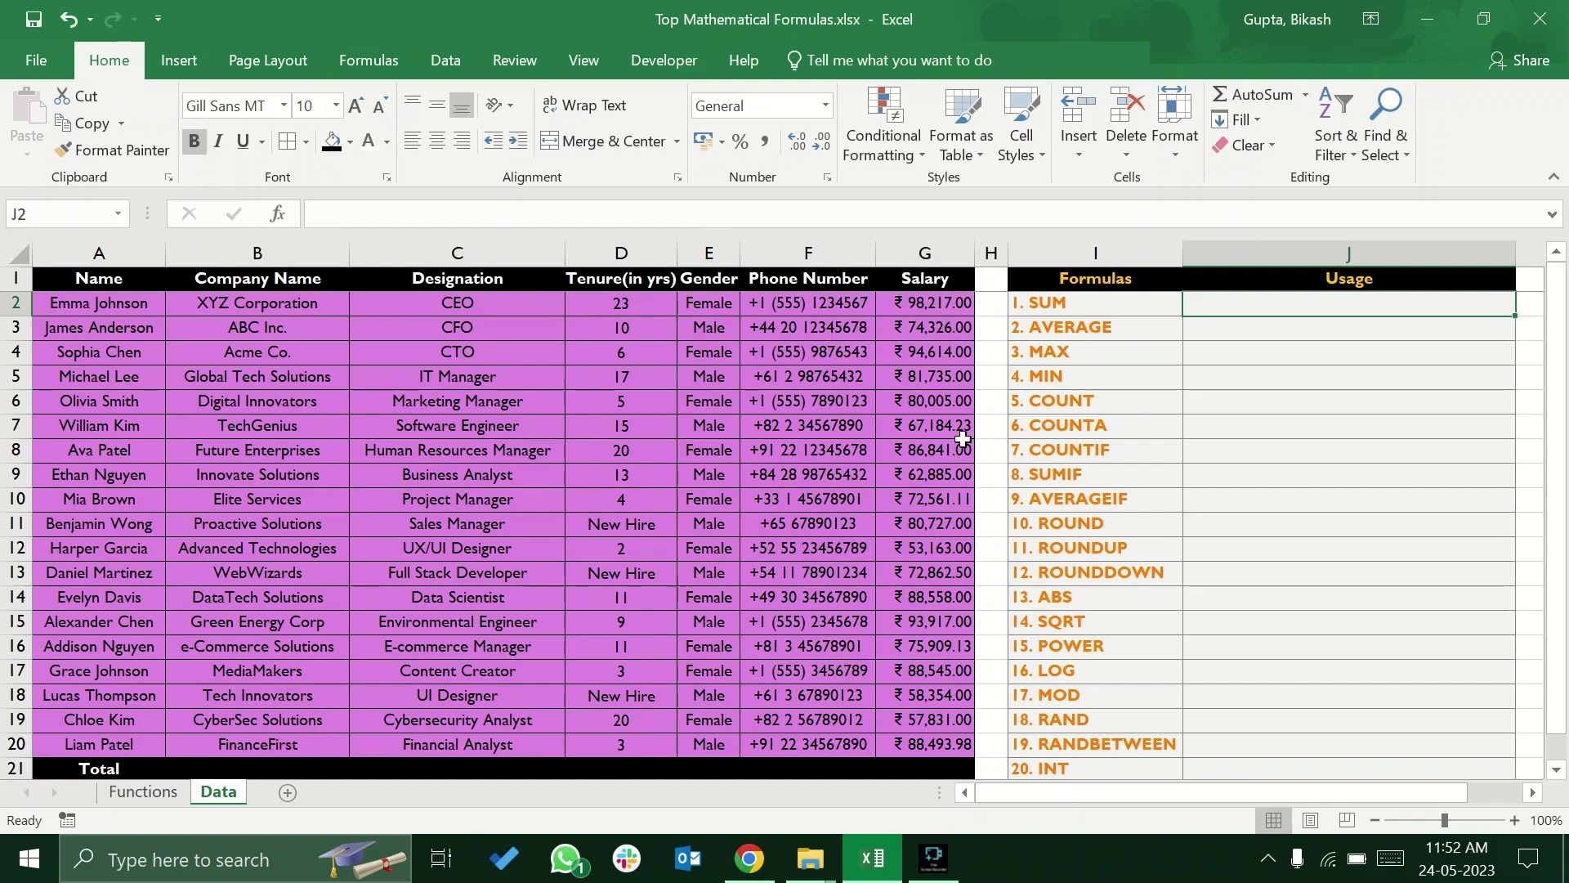
Look over the Salary column on the Data sheet and read the SUM description on the Functions sheet
click(962, 766)
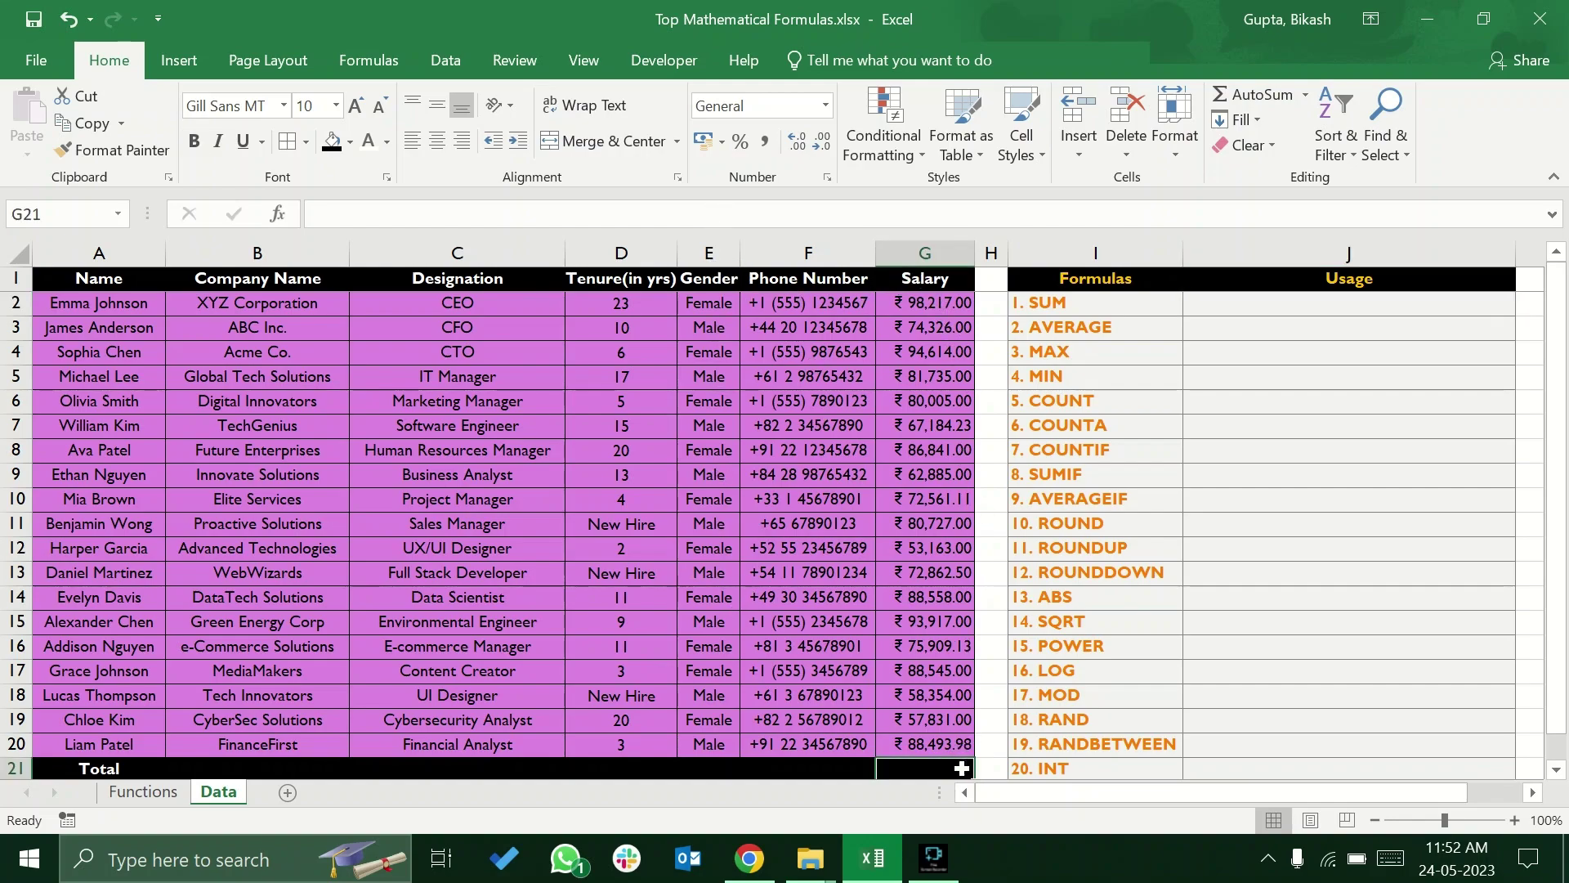
click(952, 311)
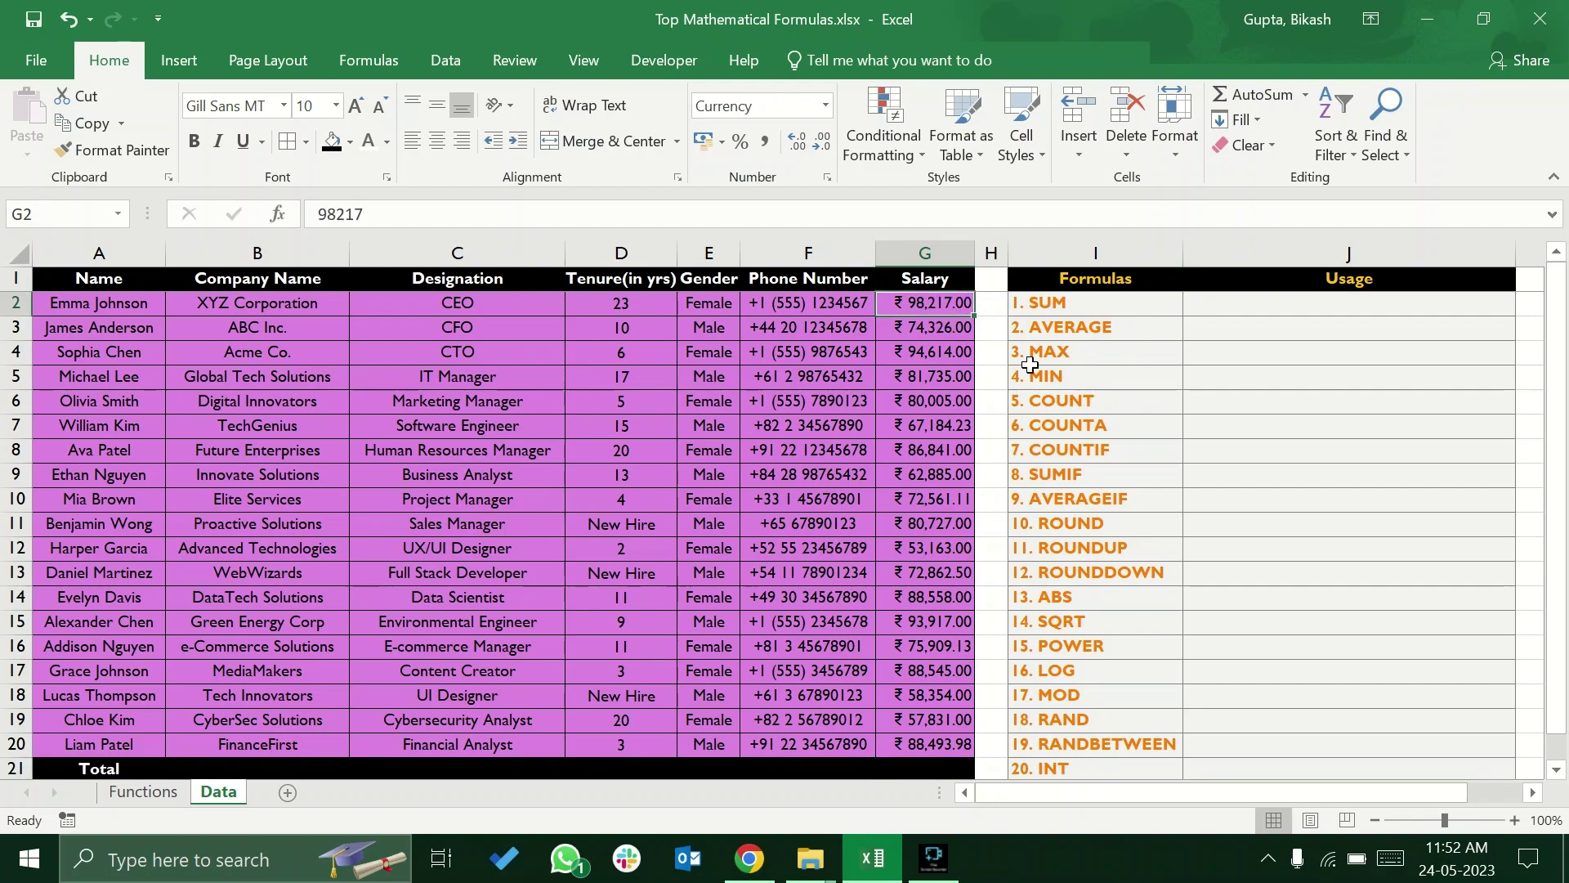
click(129, 794)
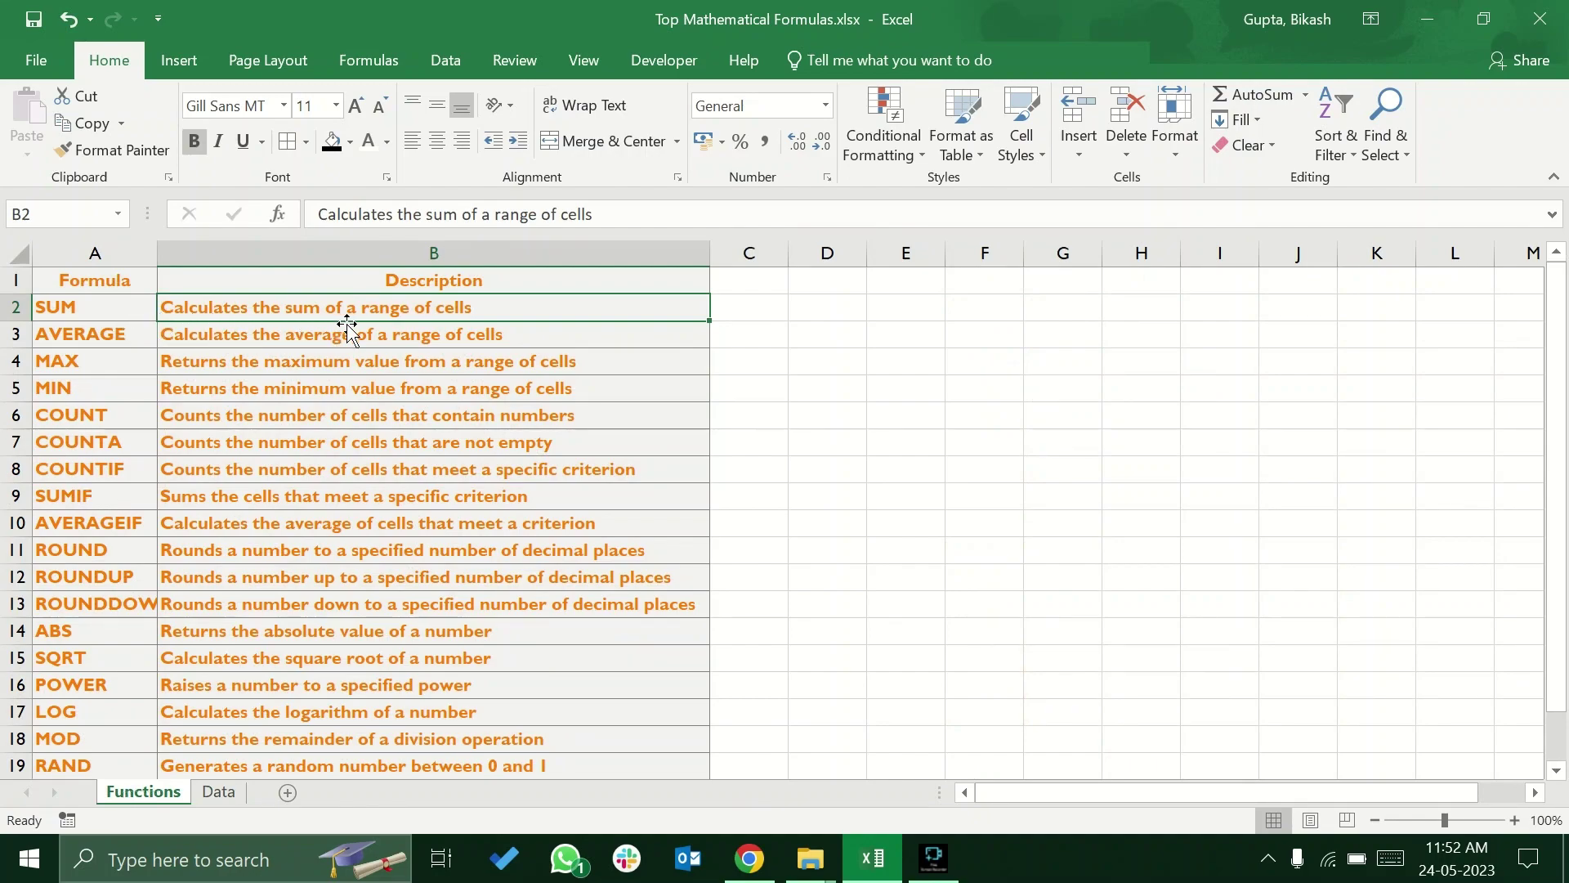
click(220, 795)
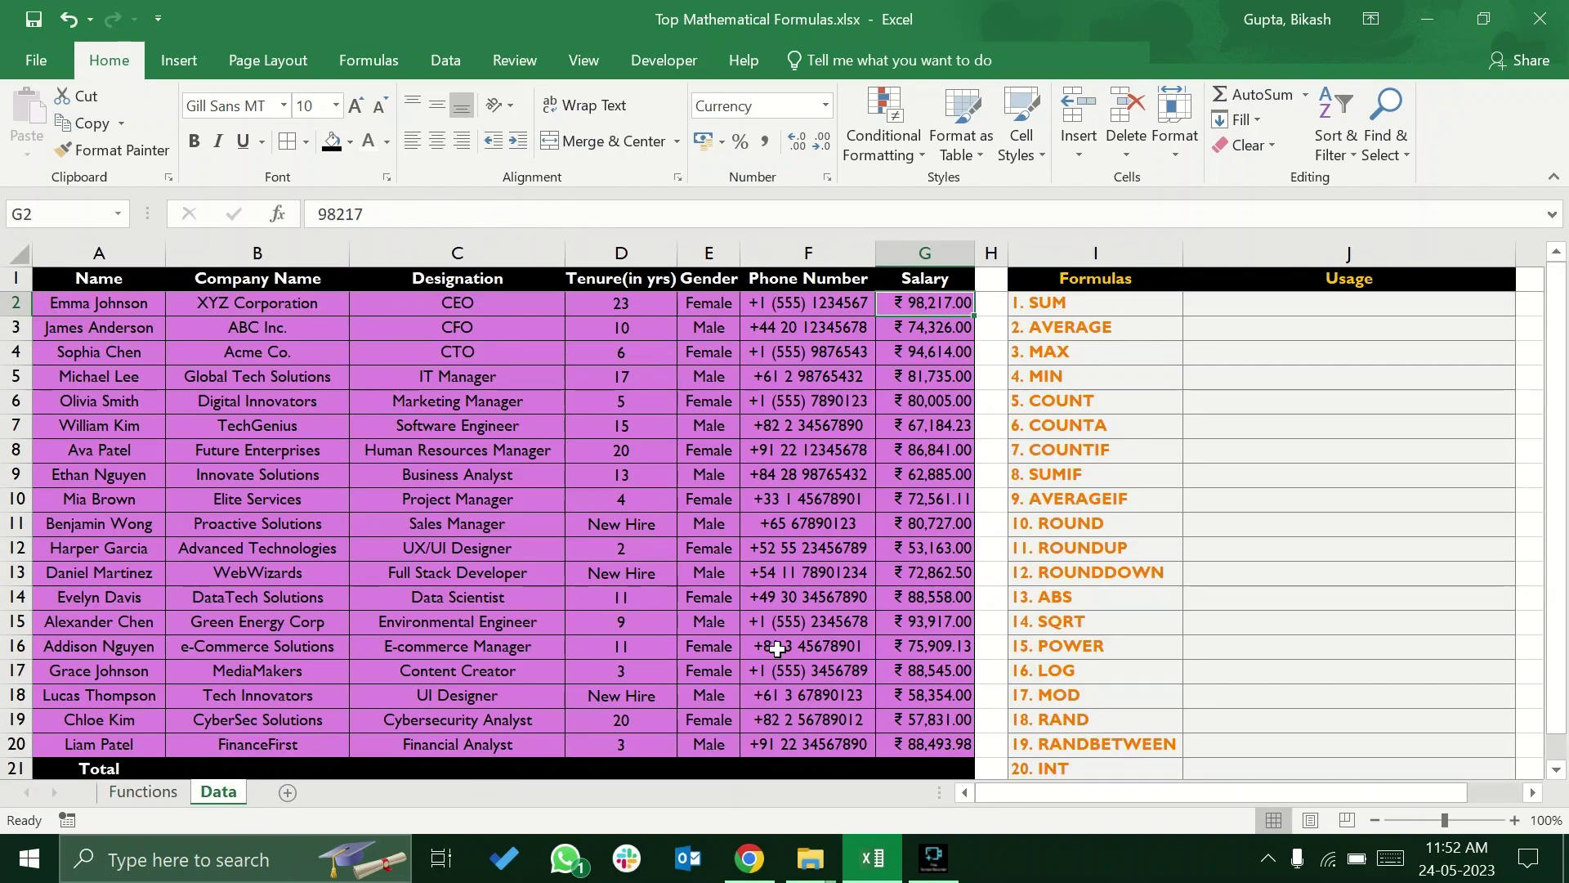
click(911, 337)
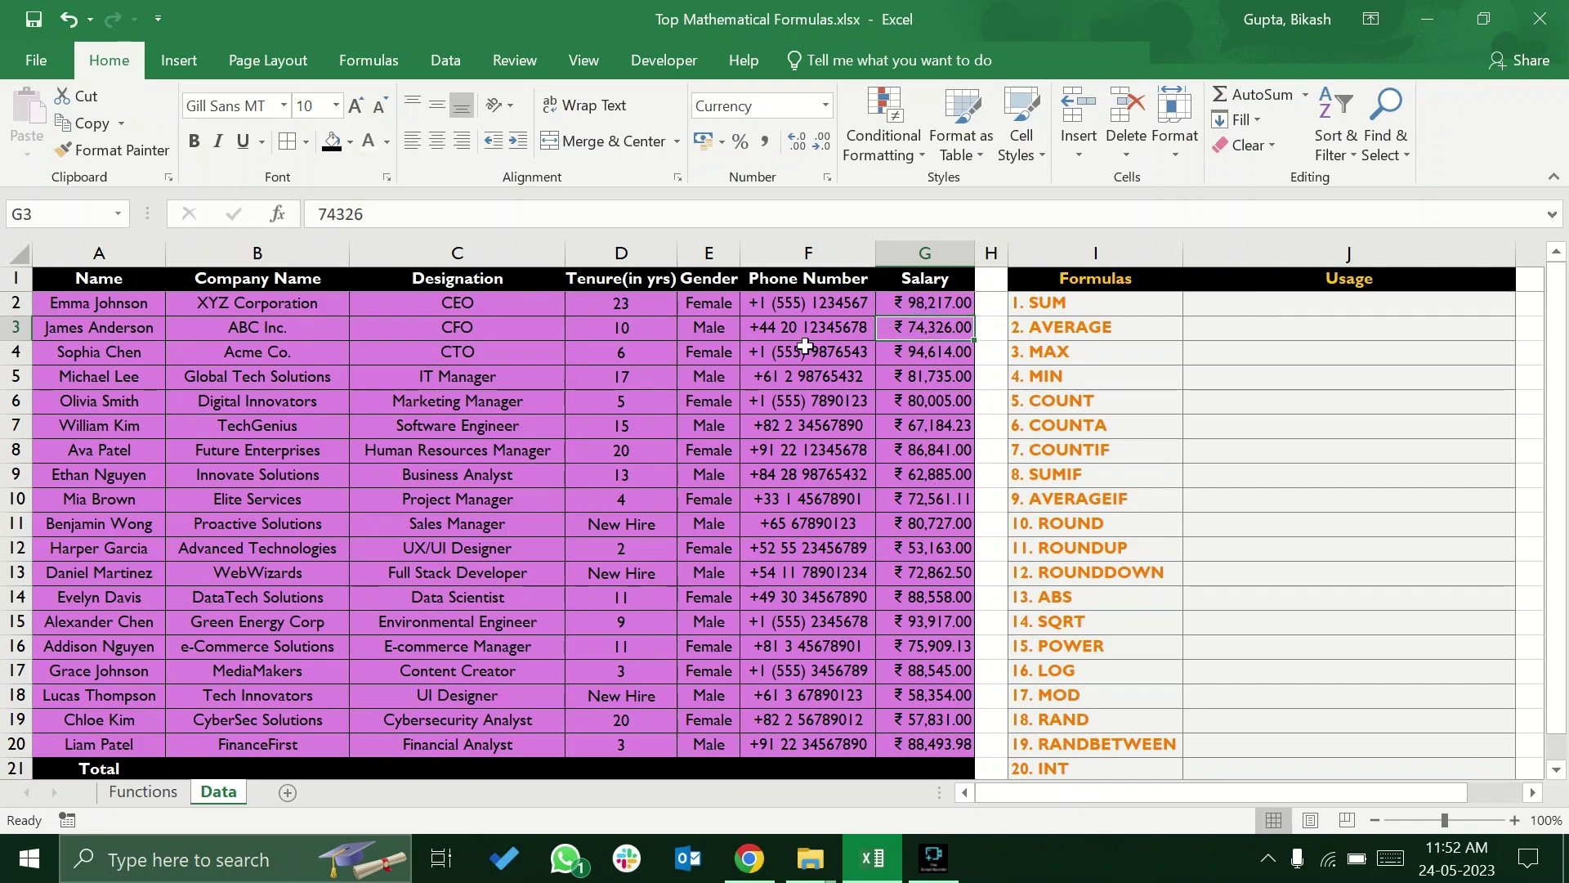
Total the salaries in cell G21 of the Total row with a manually entered =SUM(G2:G20) formula
click(918, 772)
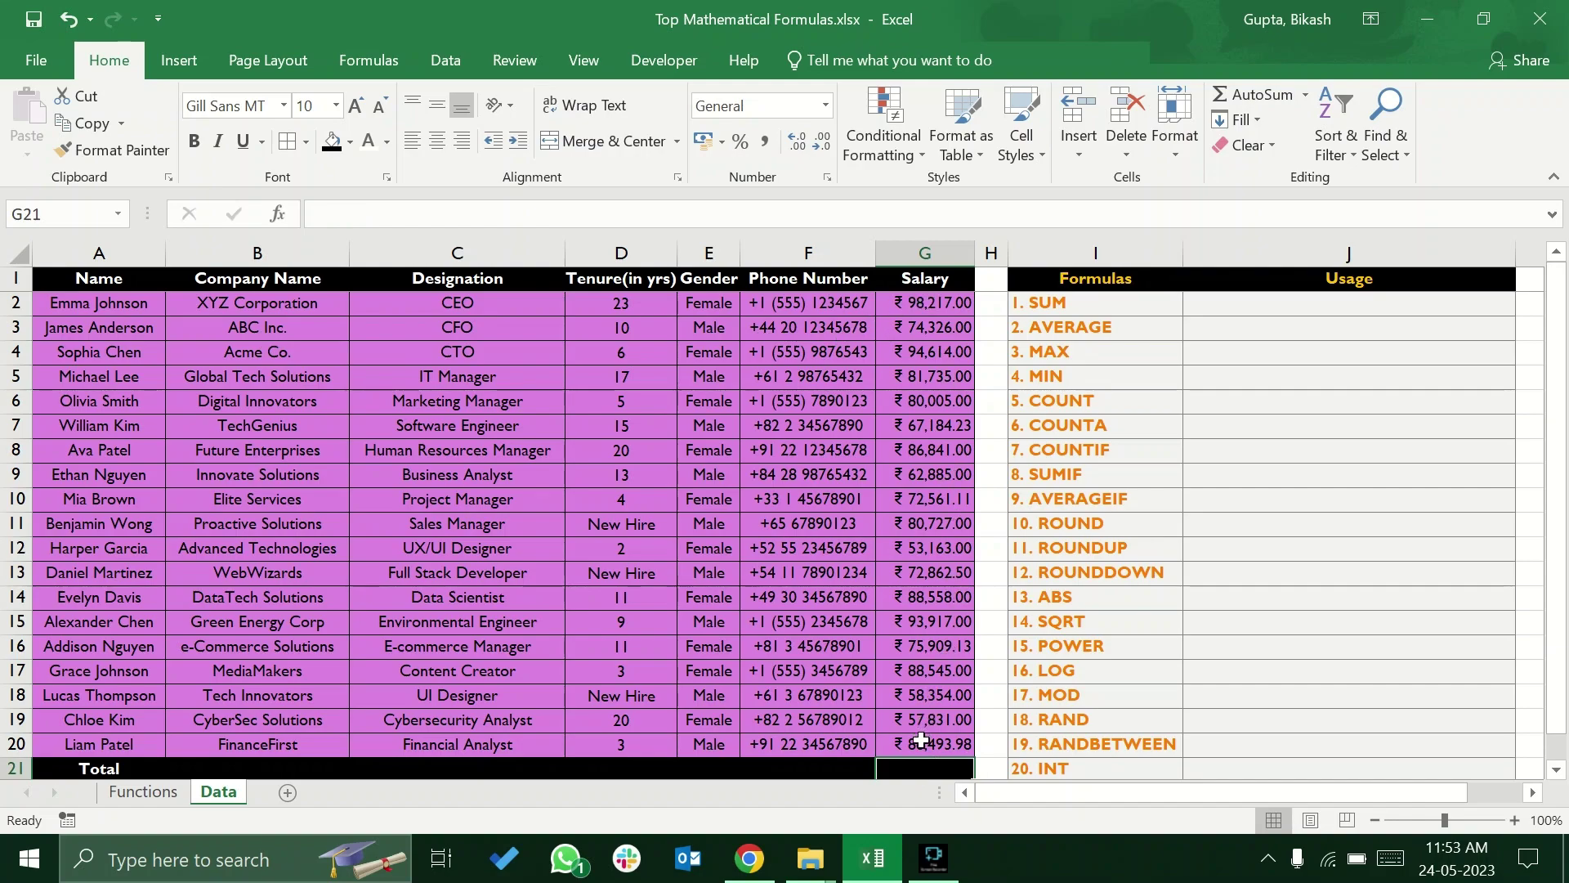
drag(919, 302, 904, 763)
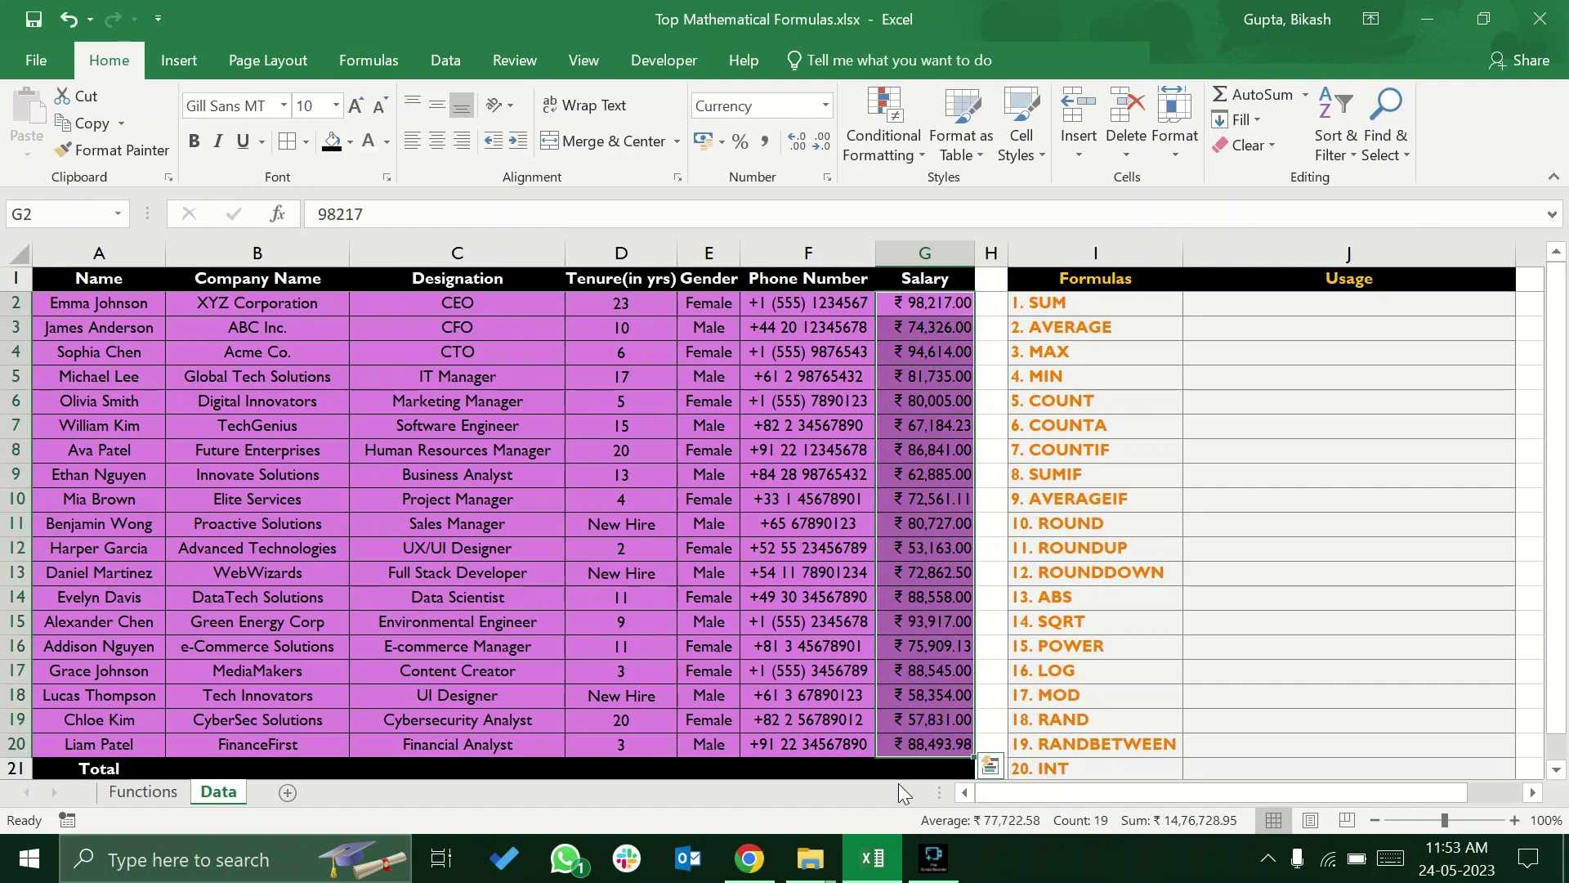
click(905, 771)
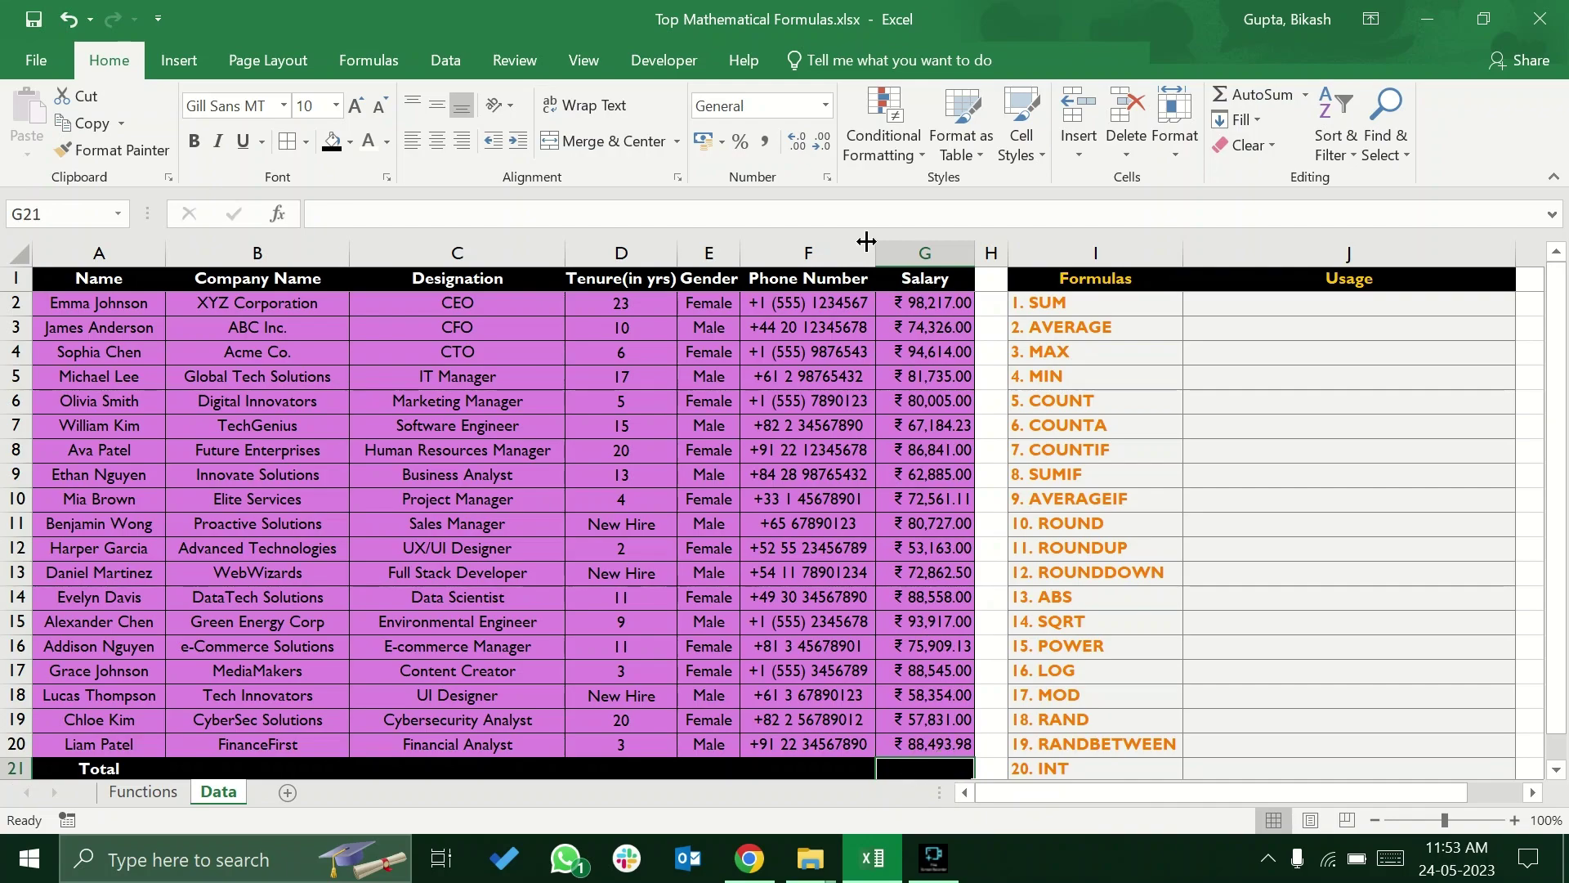
key(ctrl+z)
text(=sum)
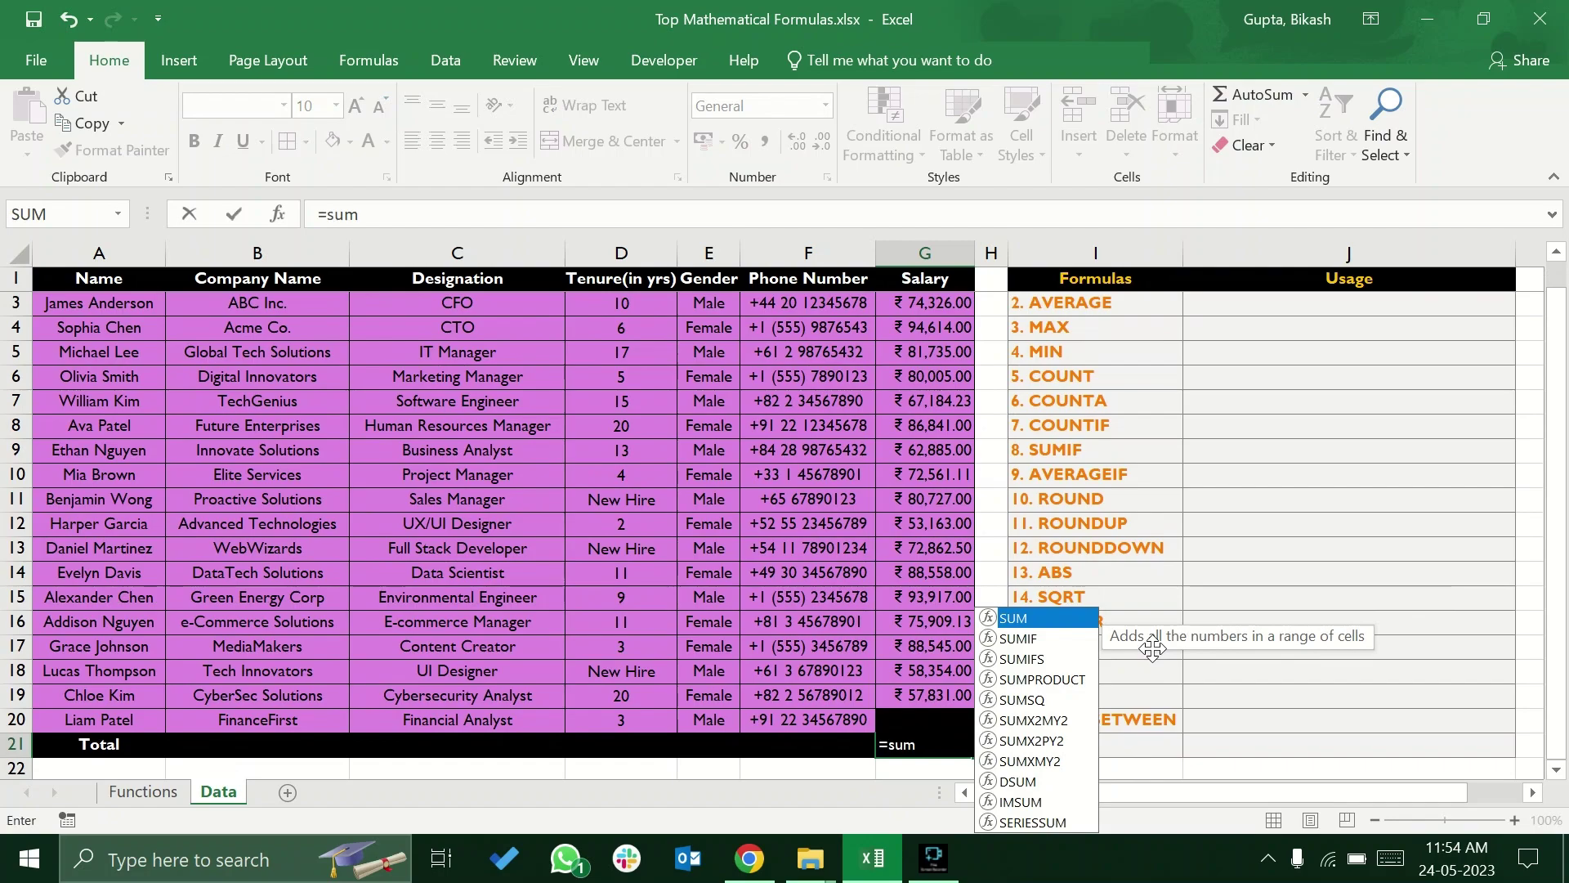
key(Tab)
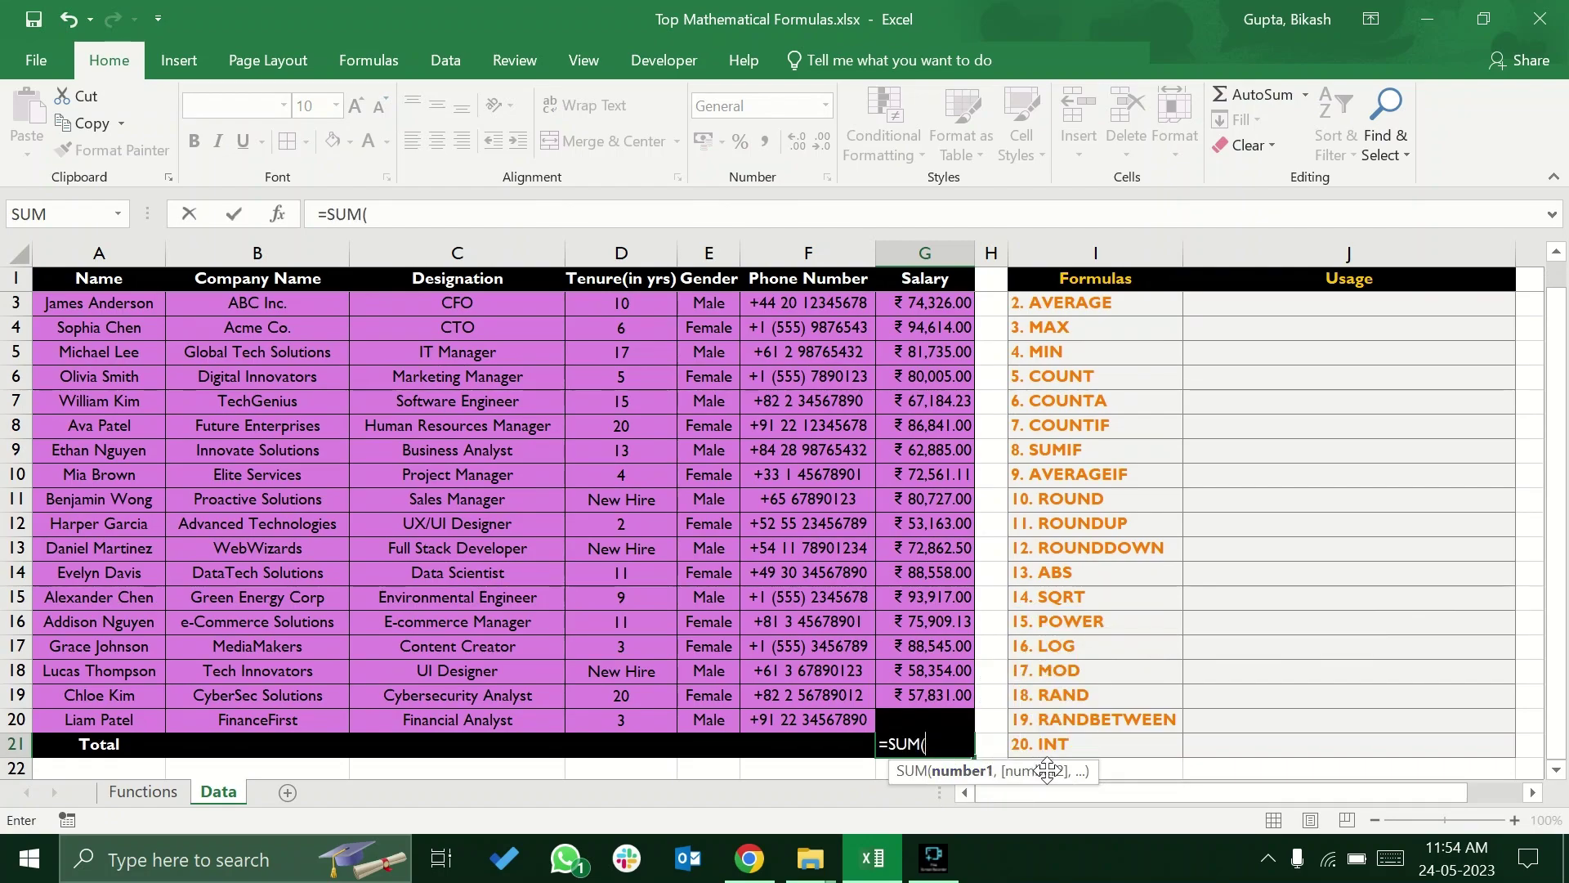
scroll(882, 376, up, 1)
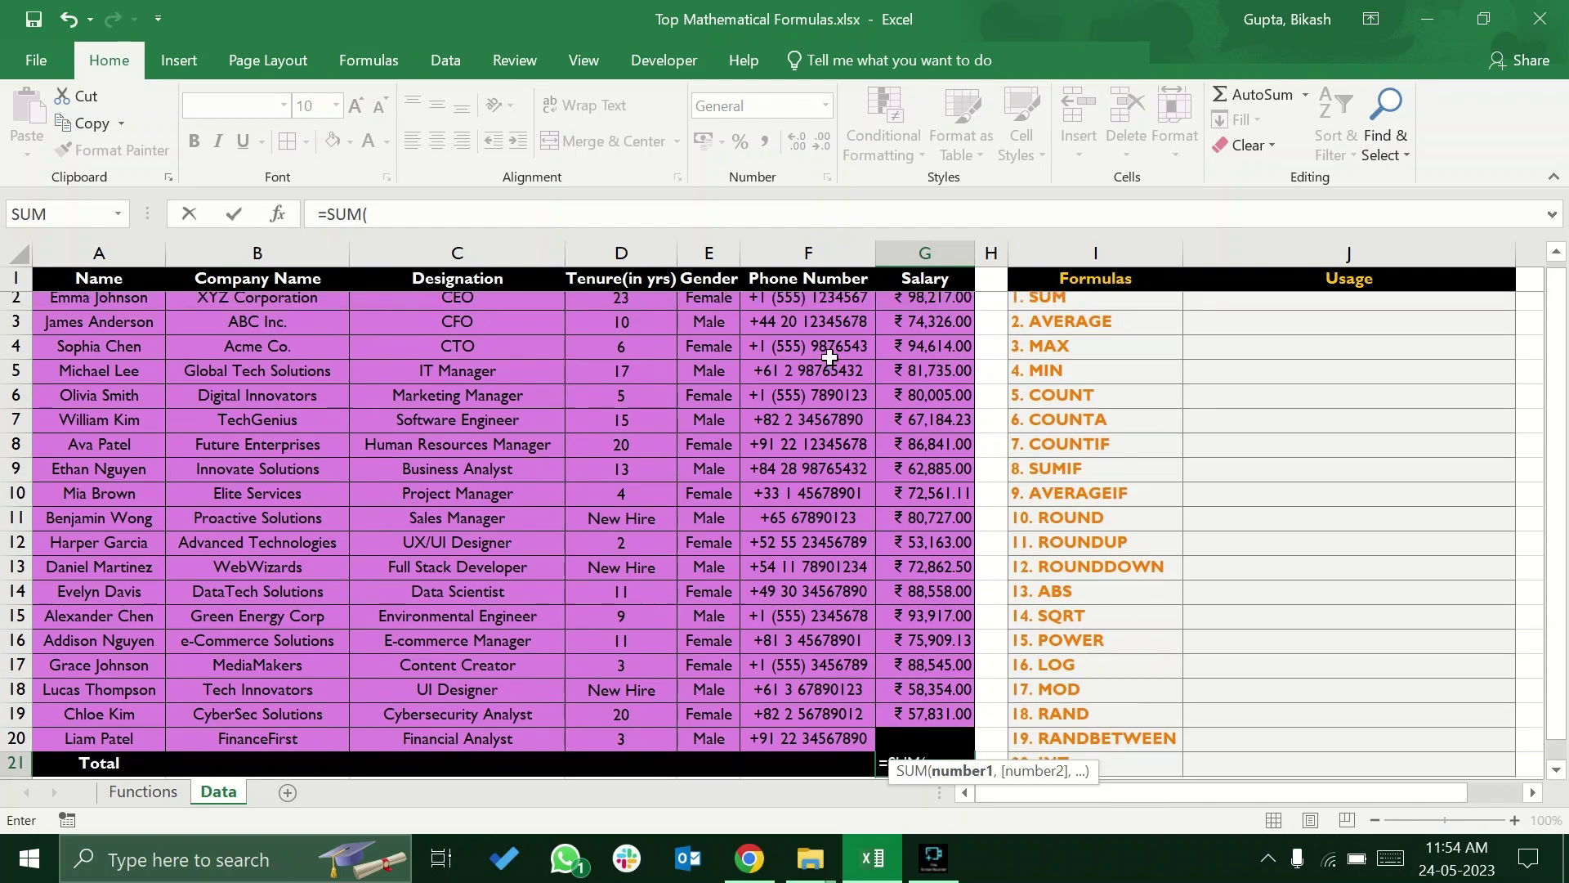
click(916, 305)
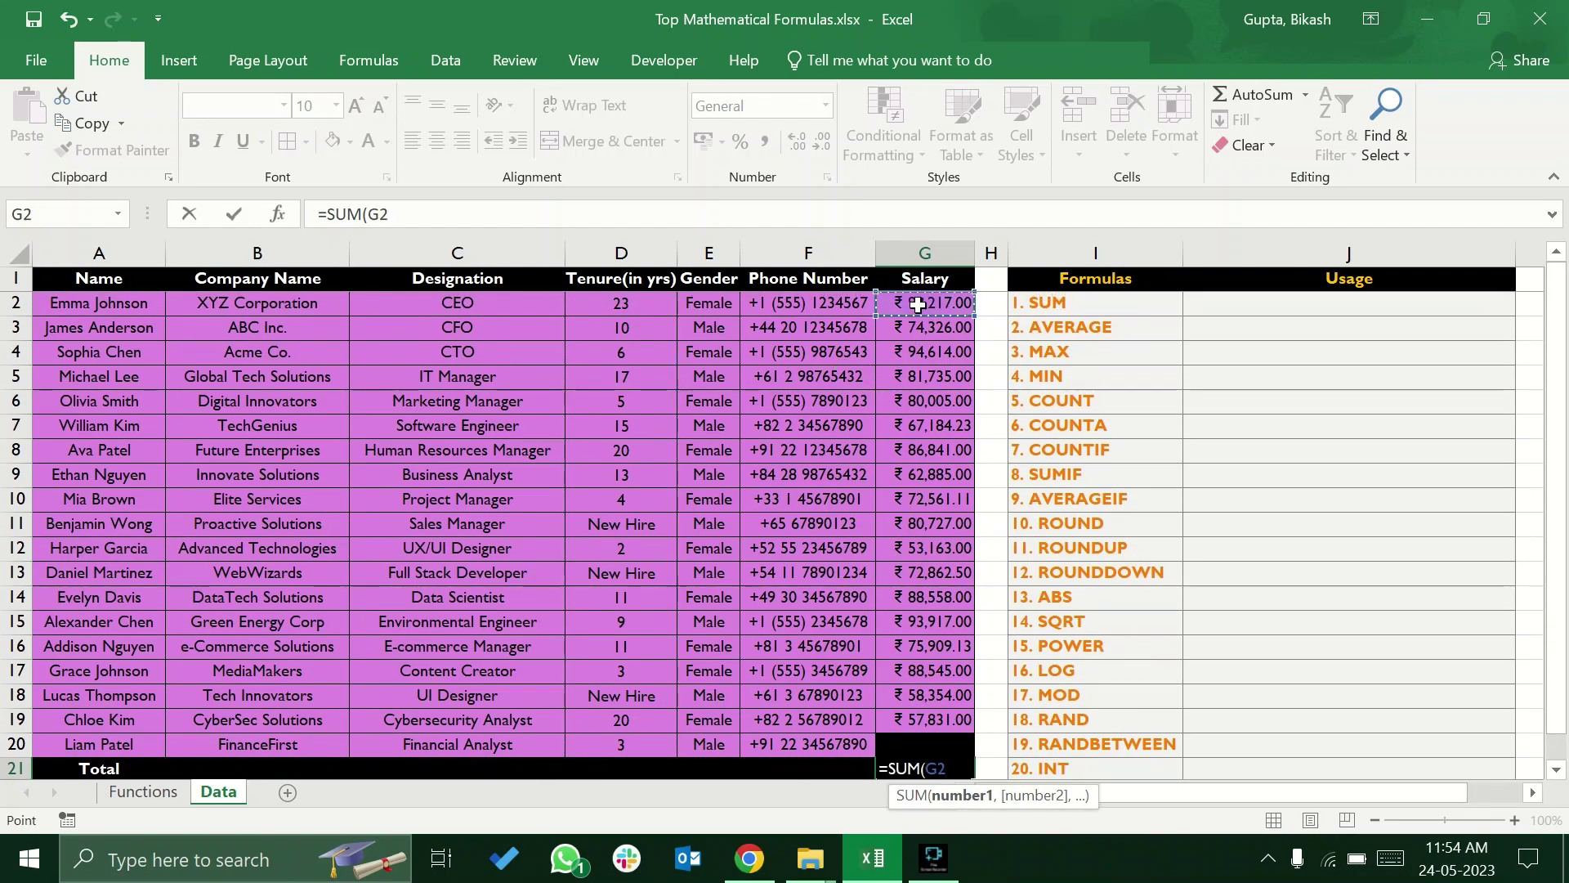
mouse_move(916, 305)
mouse_down()
mouse_move(939, 301)
mouse_move(939, 350)
mouse_move(910, 739)
mouse_up()
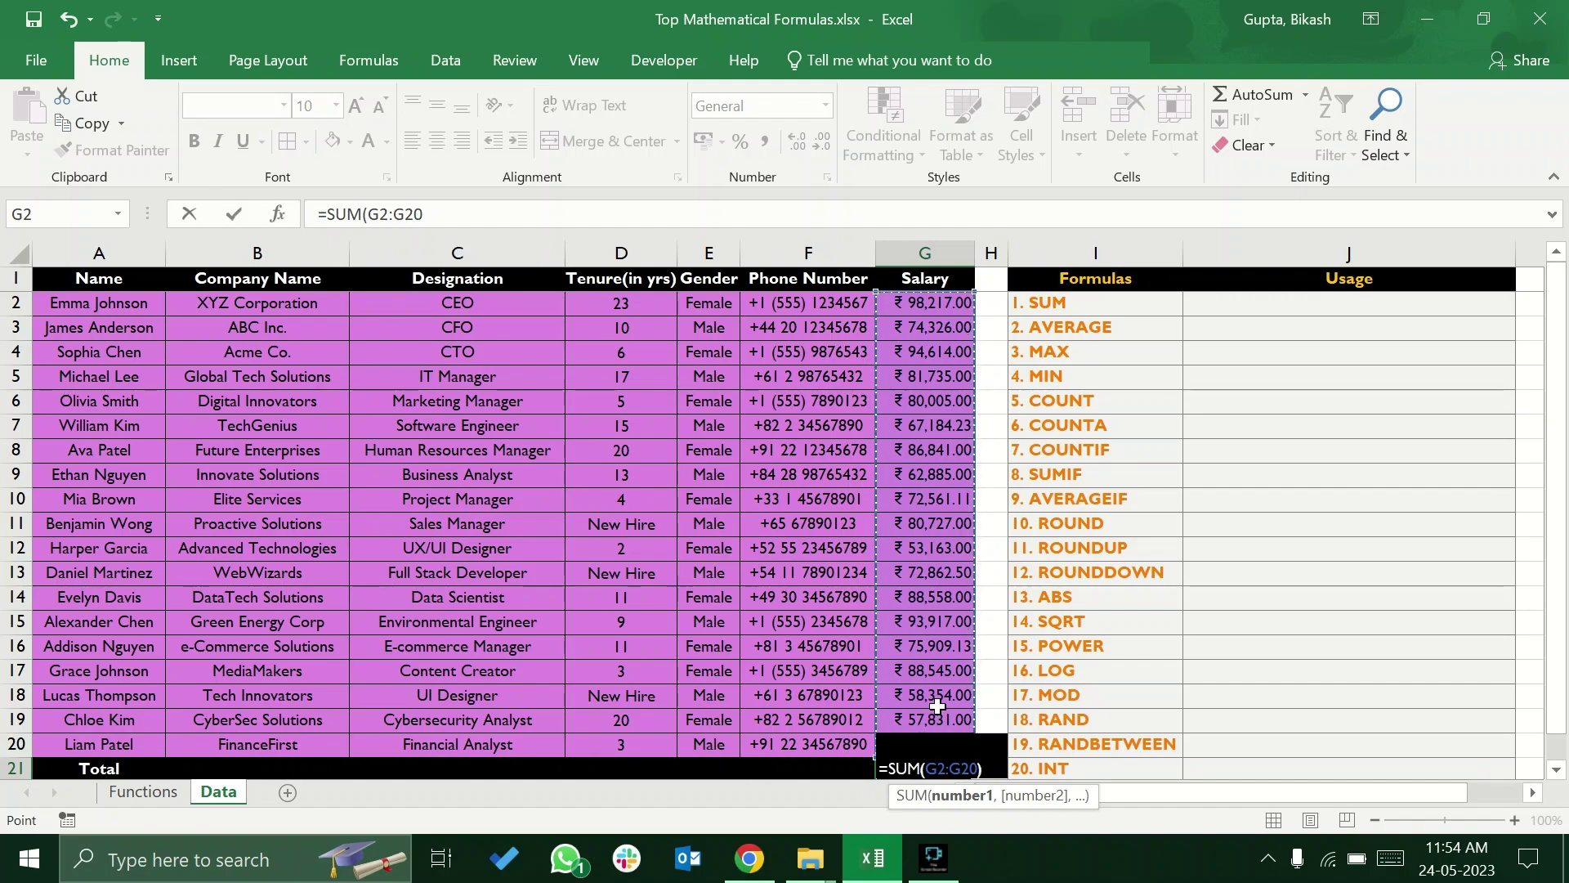
key(Return)
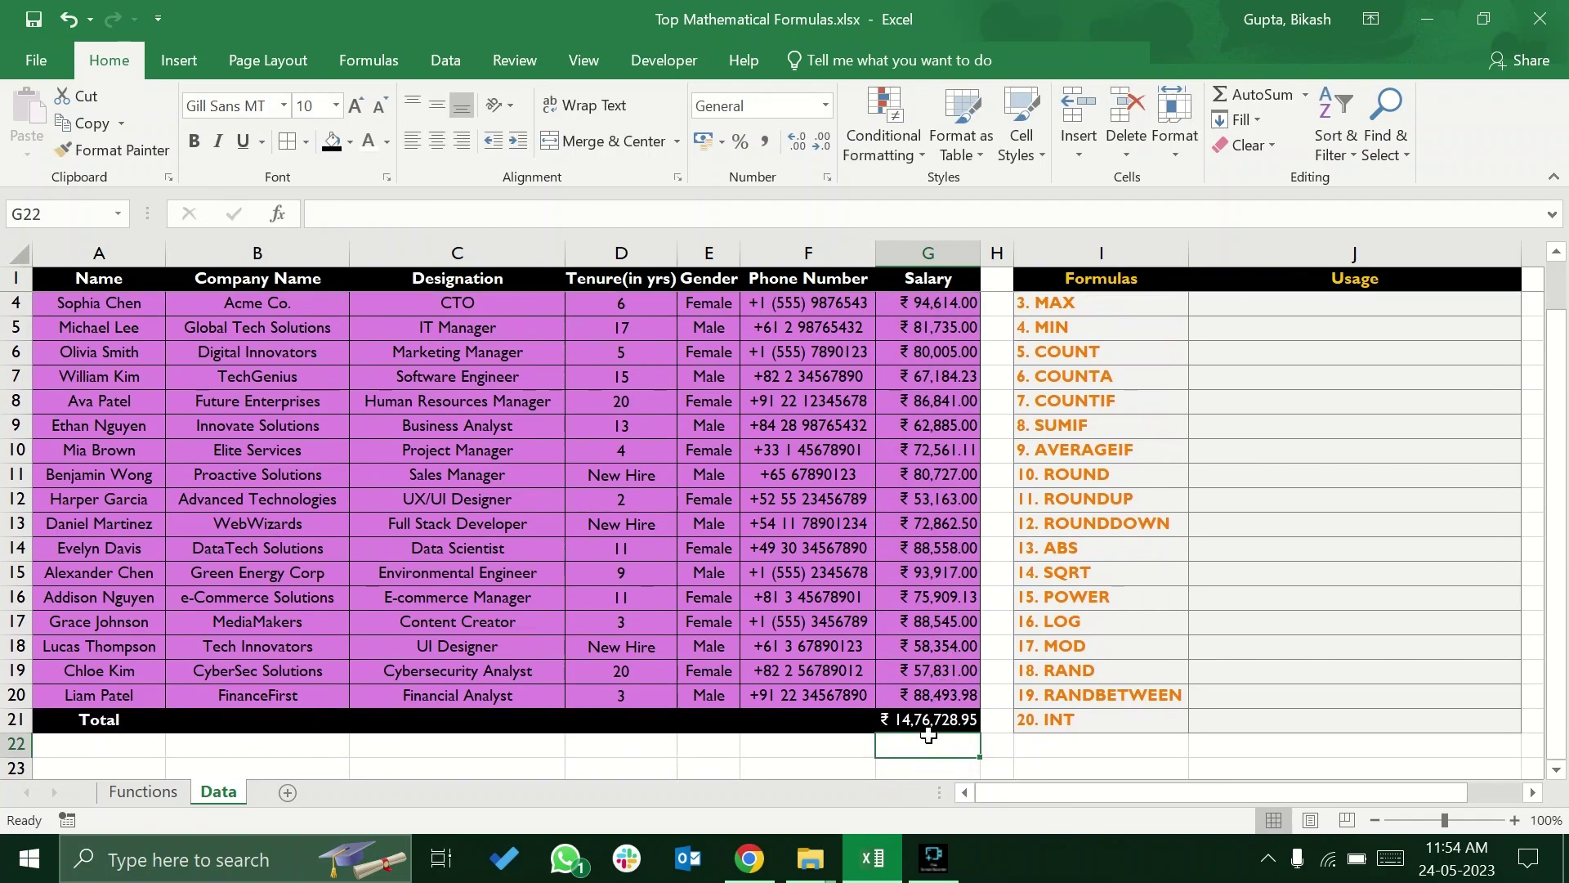
click(953, 719)
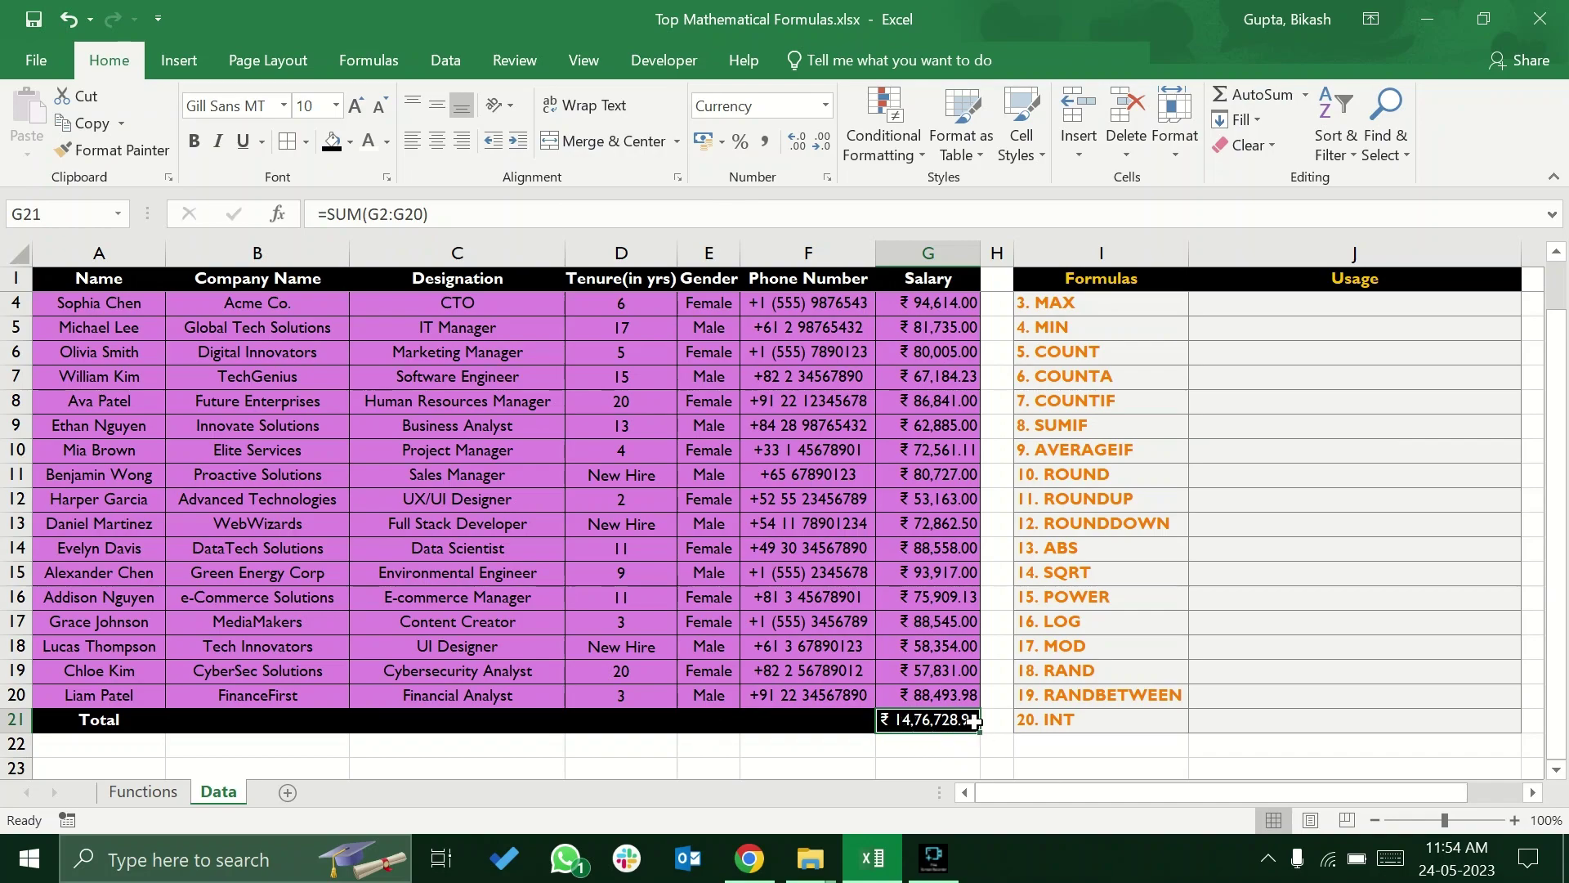
scroll(973, 651, up, 1)
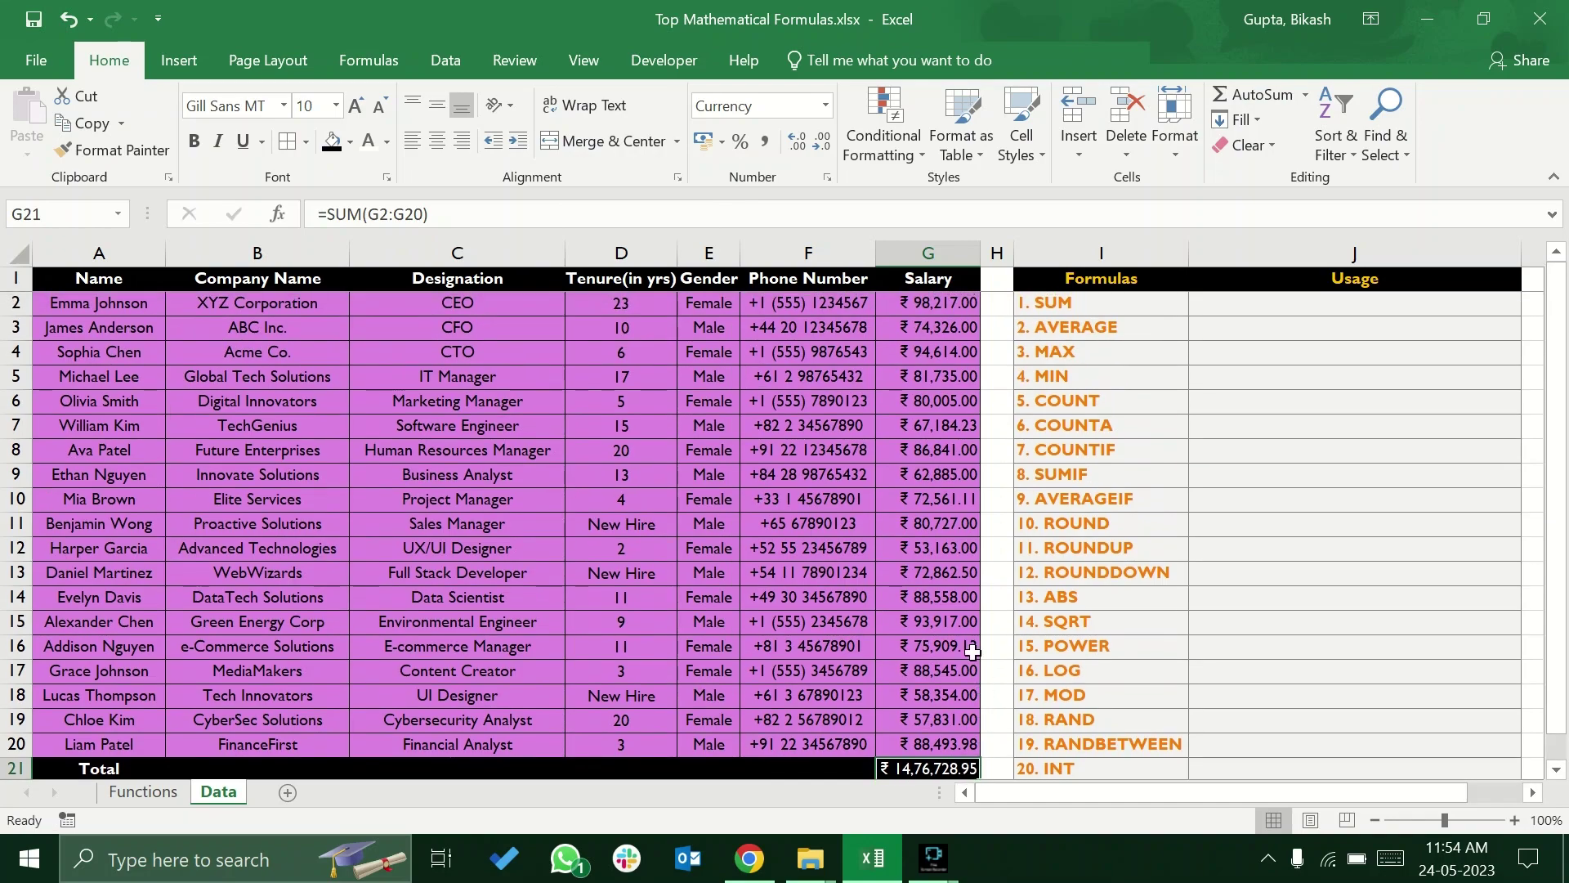
Clear the SUM formula from the salary total cell G21
click(1232, 305)
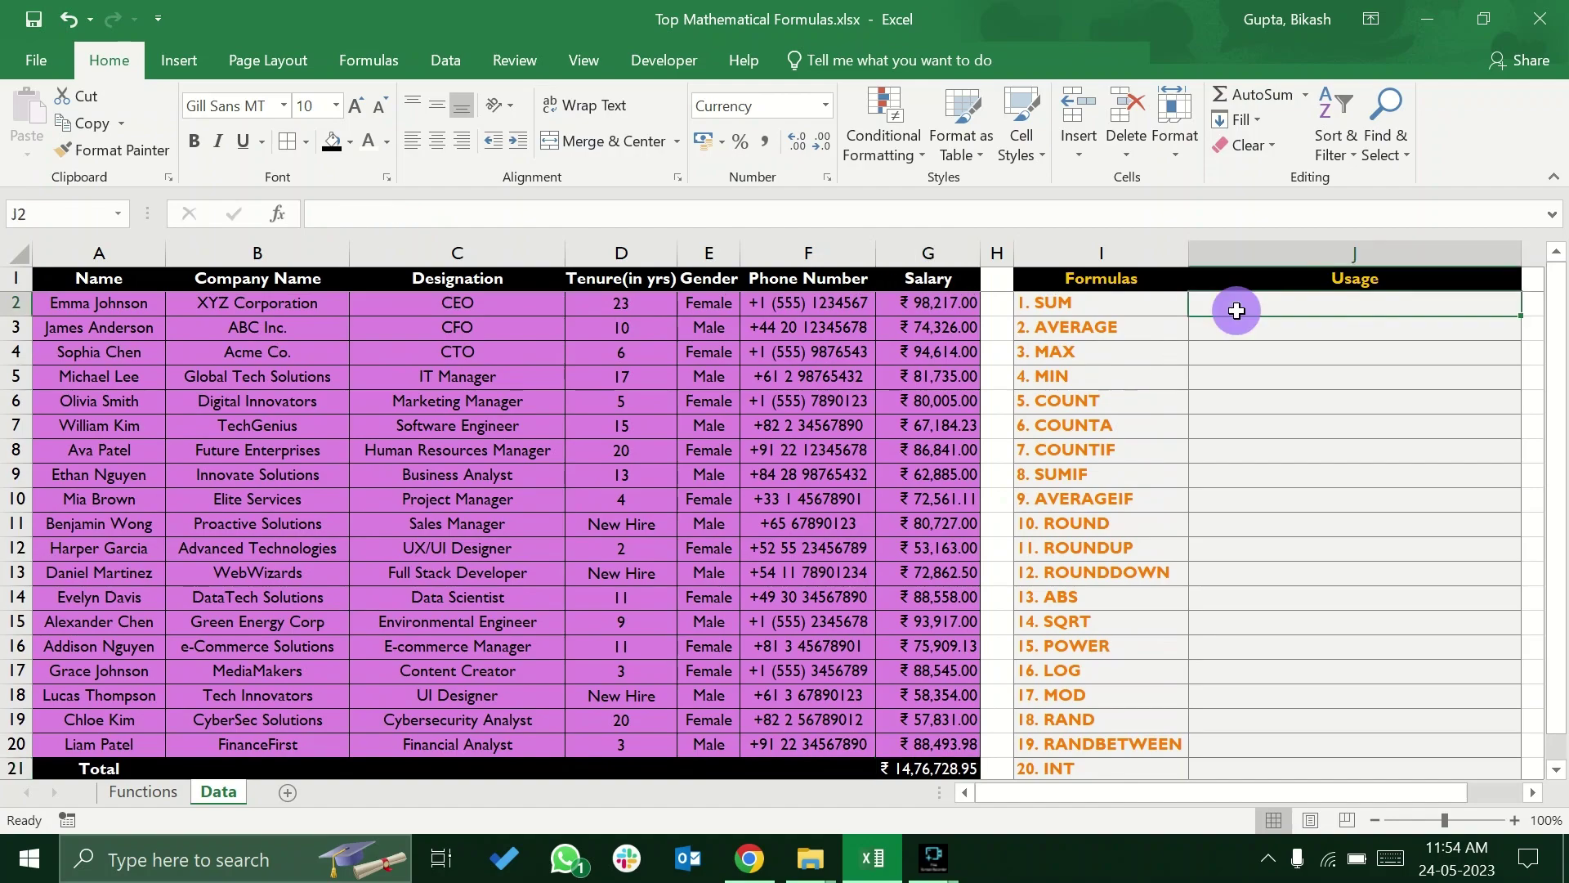
click(917, 772)
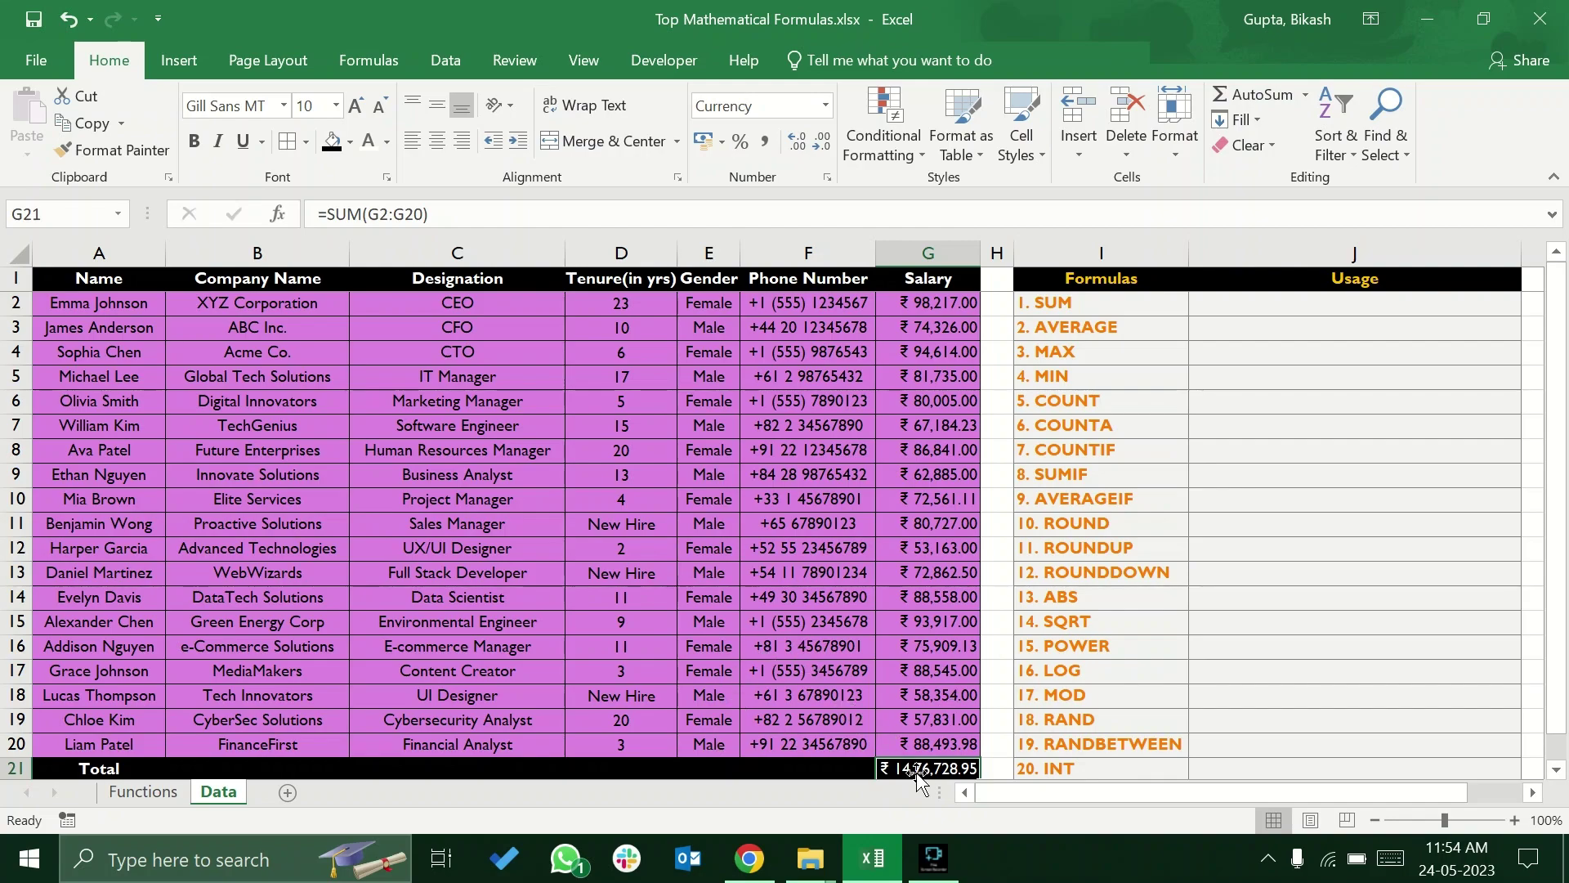
key(Delete)
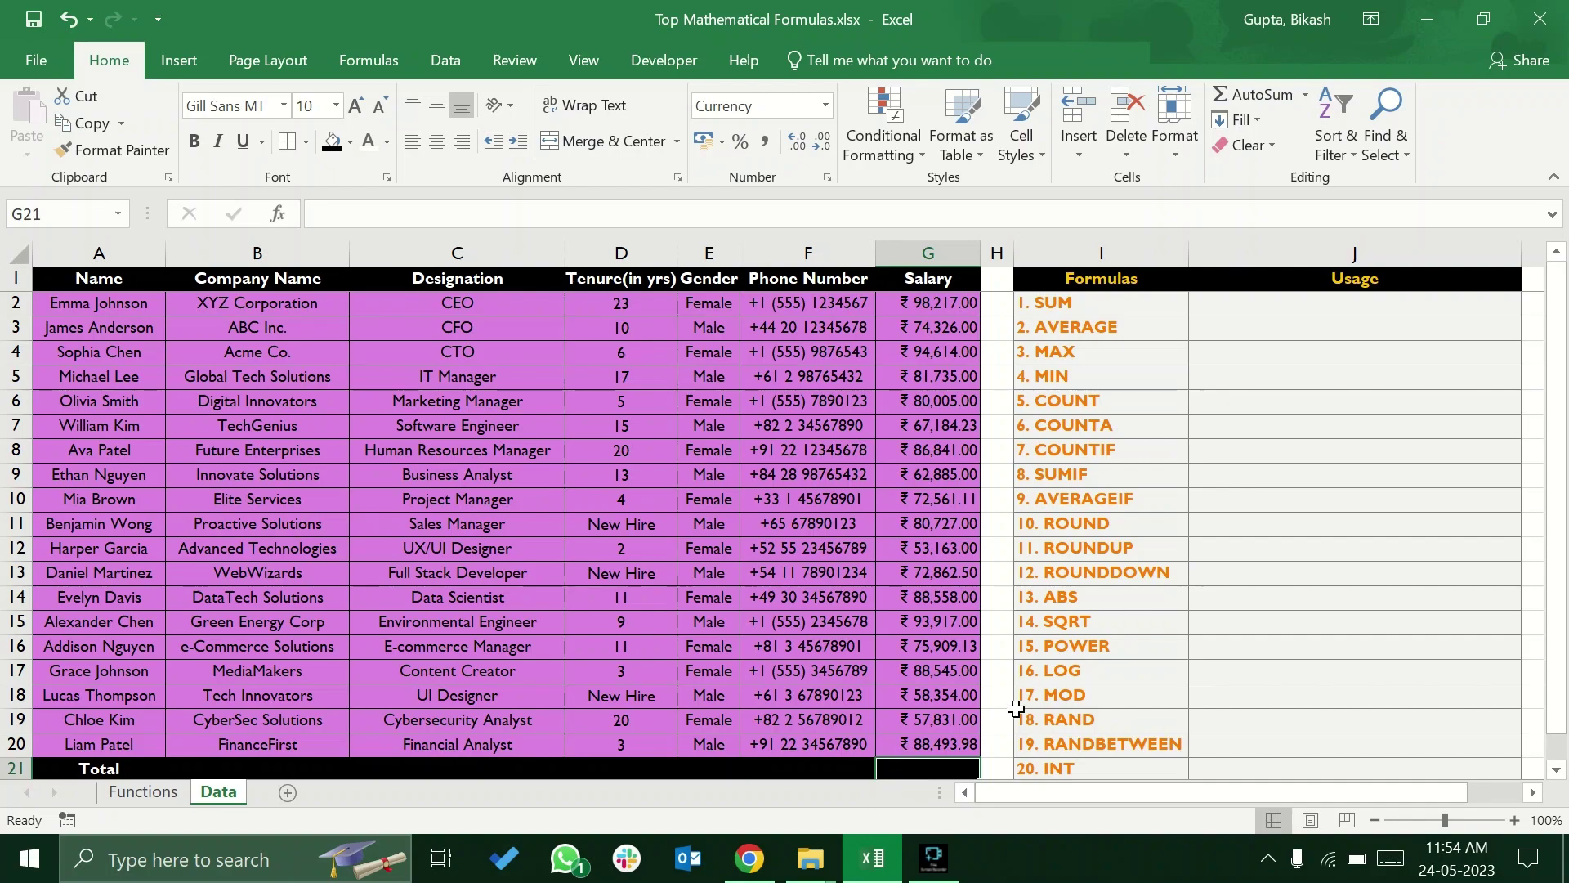
Insert an AutoSum of G2:G20 in the salary total cell G21
key(alt)
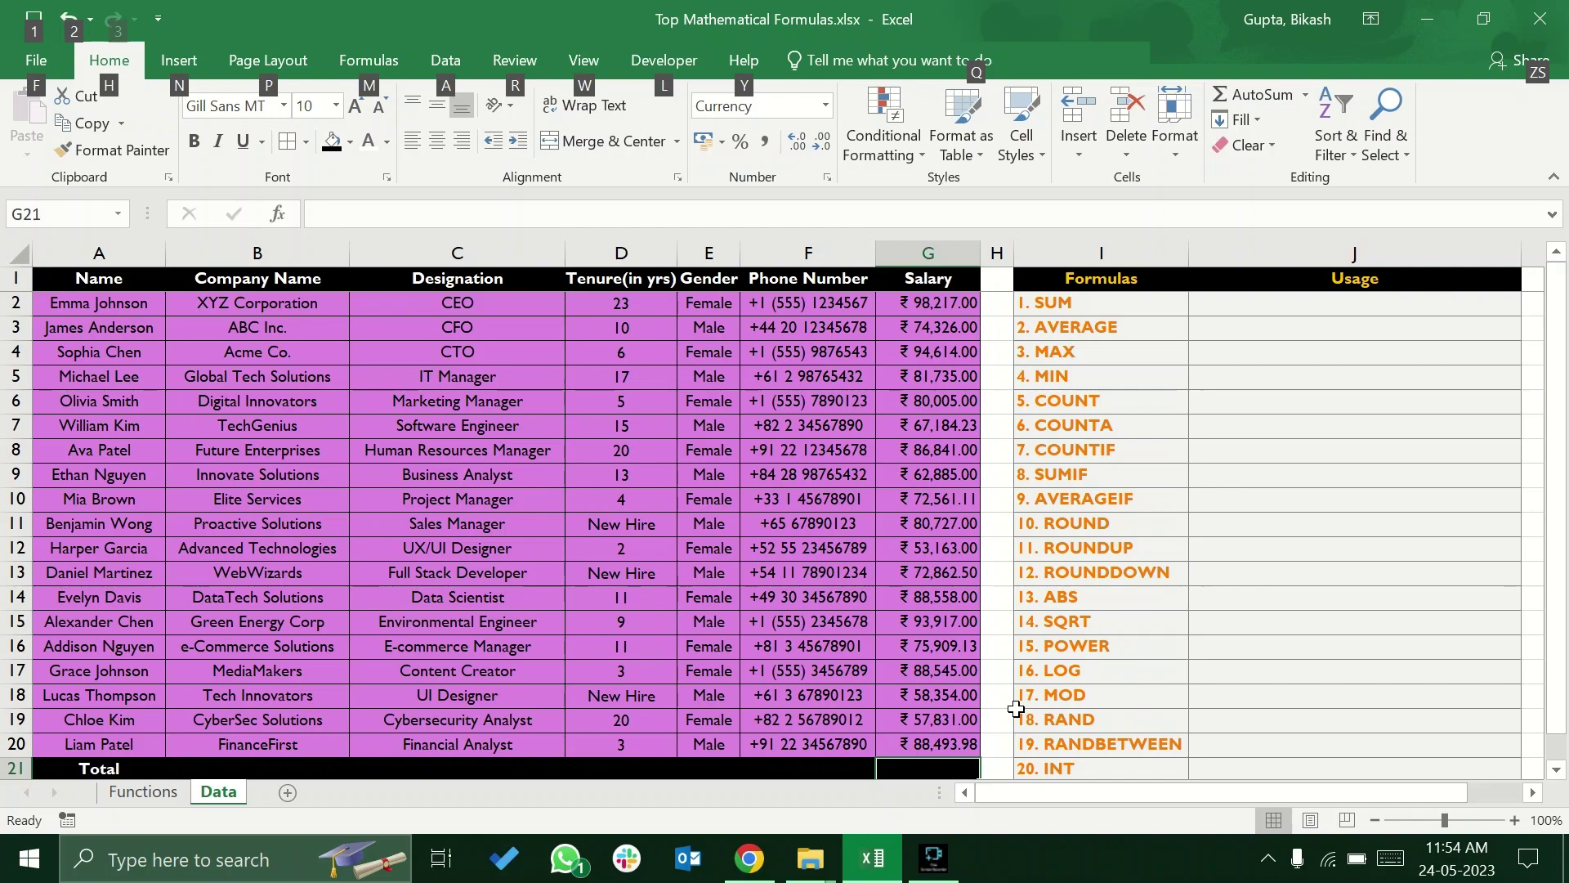
key(alt)
key(alt)
key(alt)
scroll(1016, 707, down, 1)
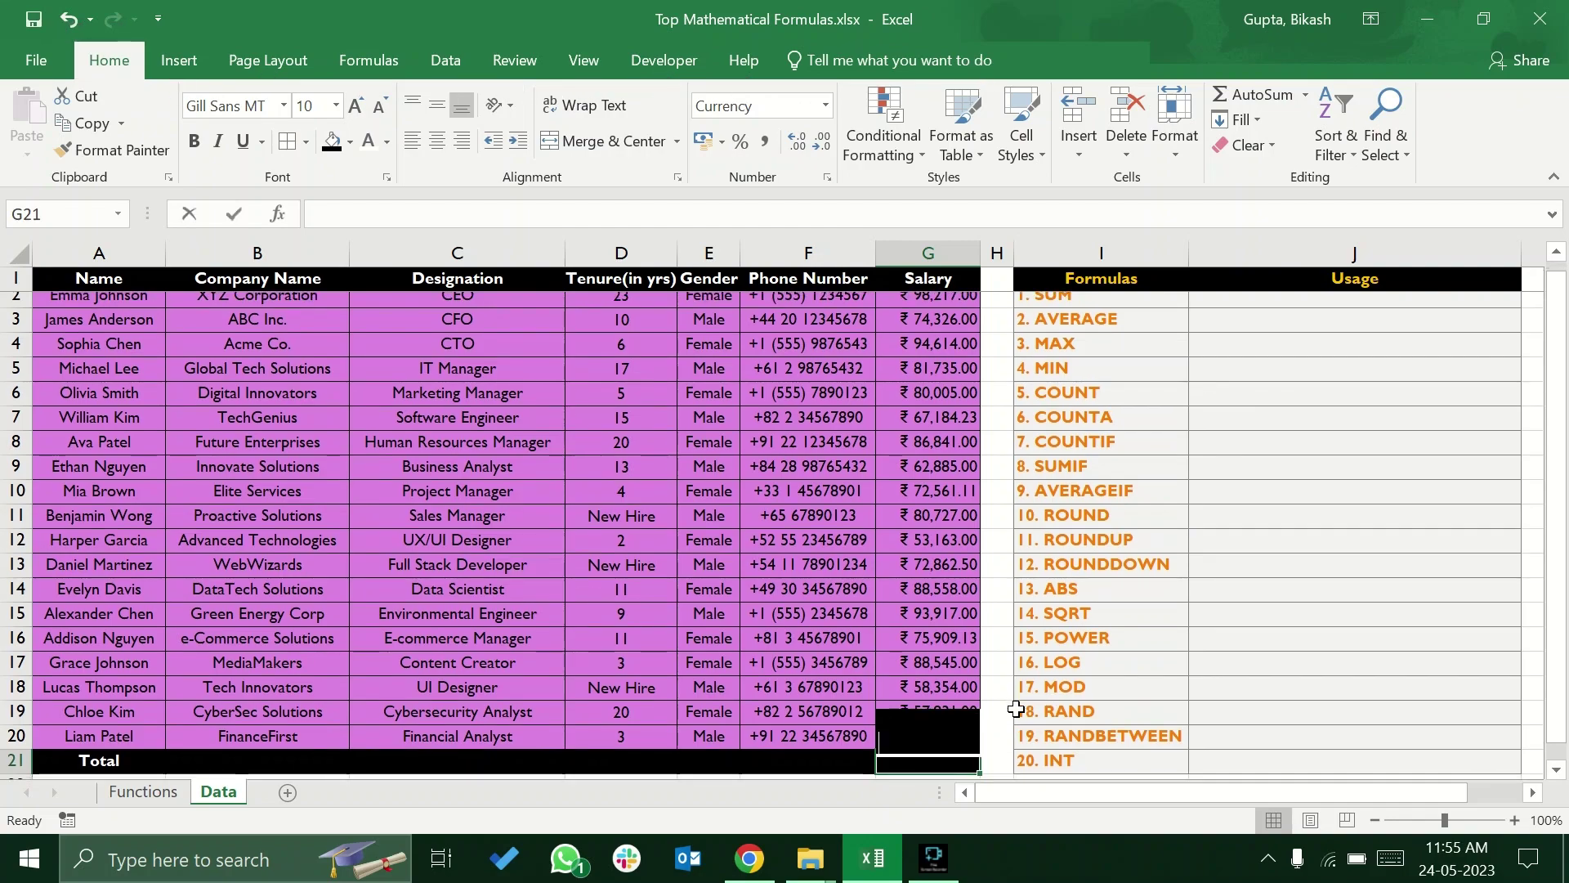
key(alt+=)
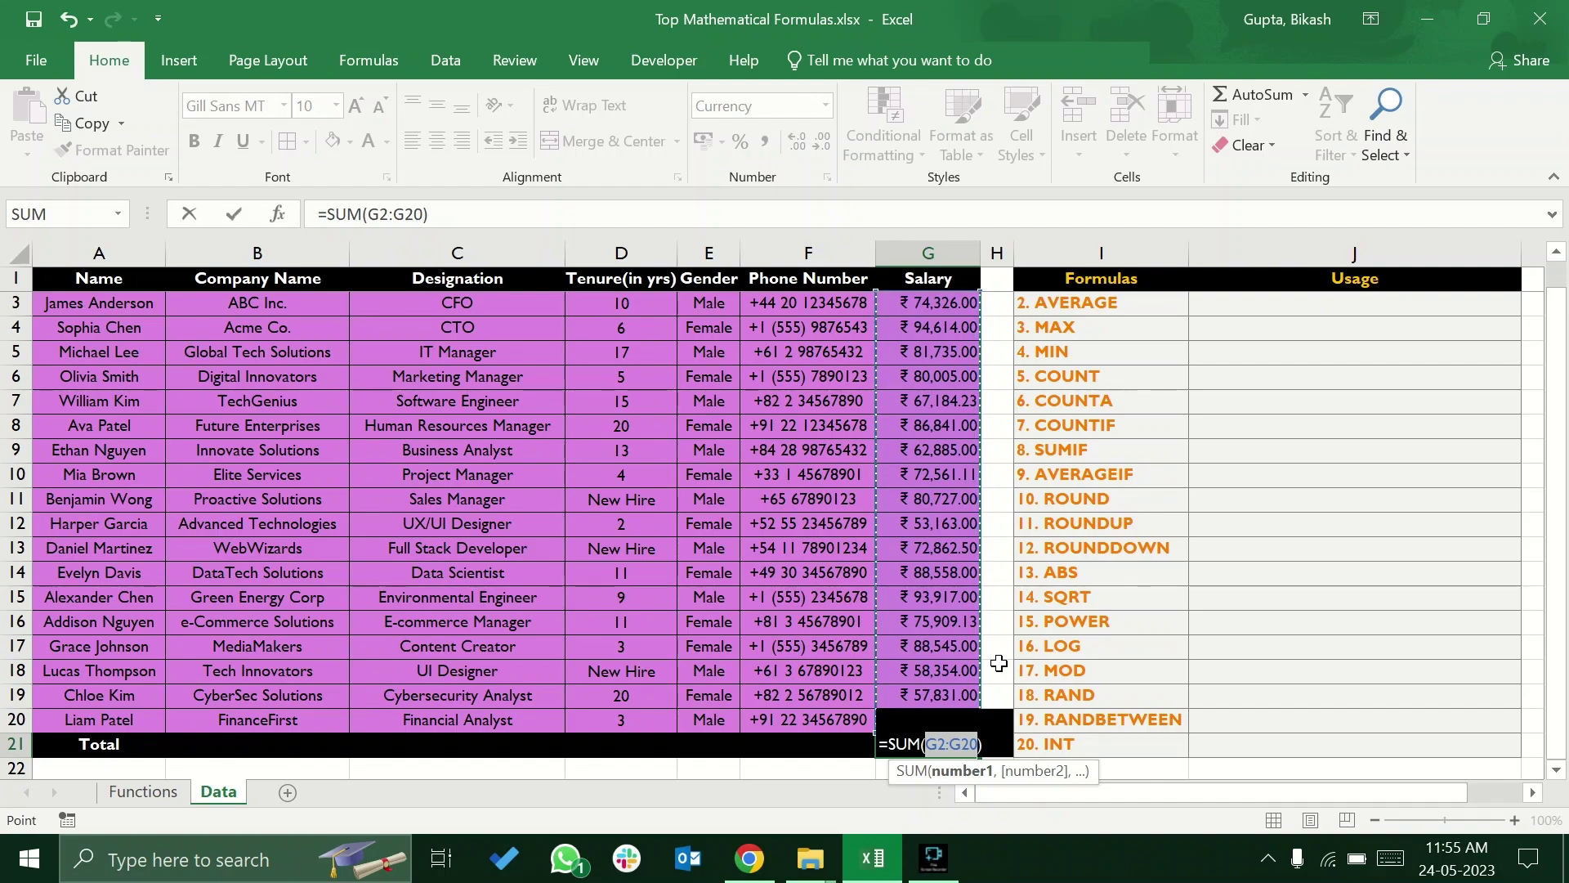
key(Return)
click(917, 719)
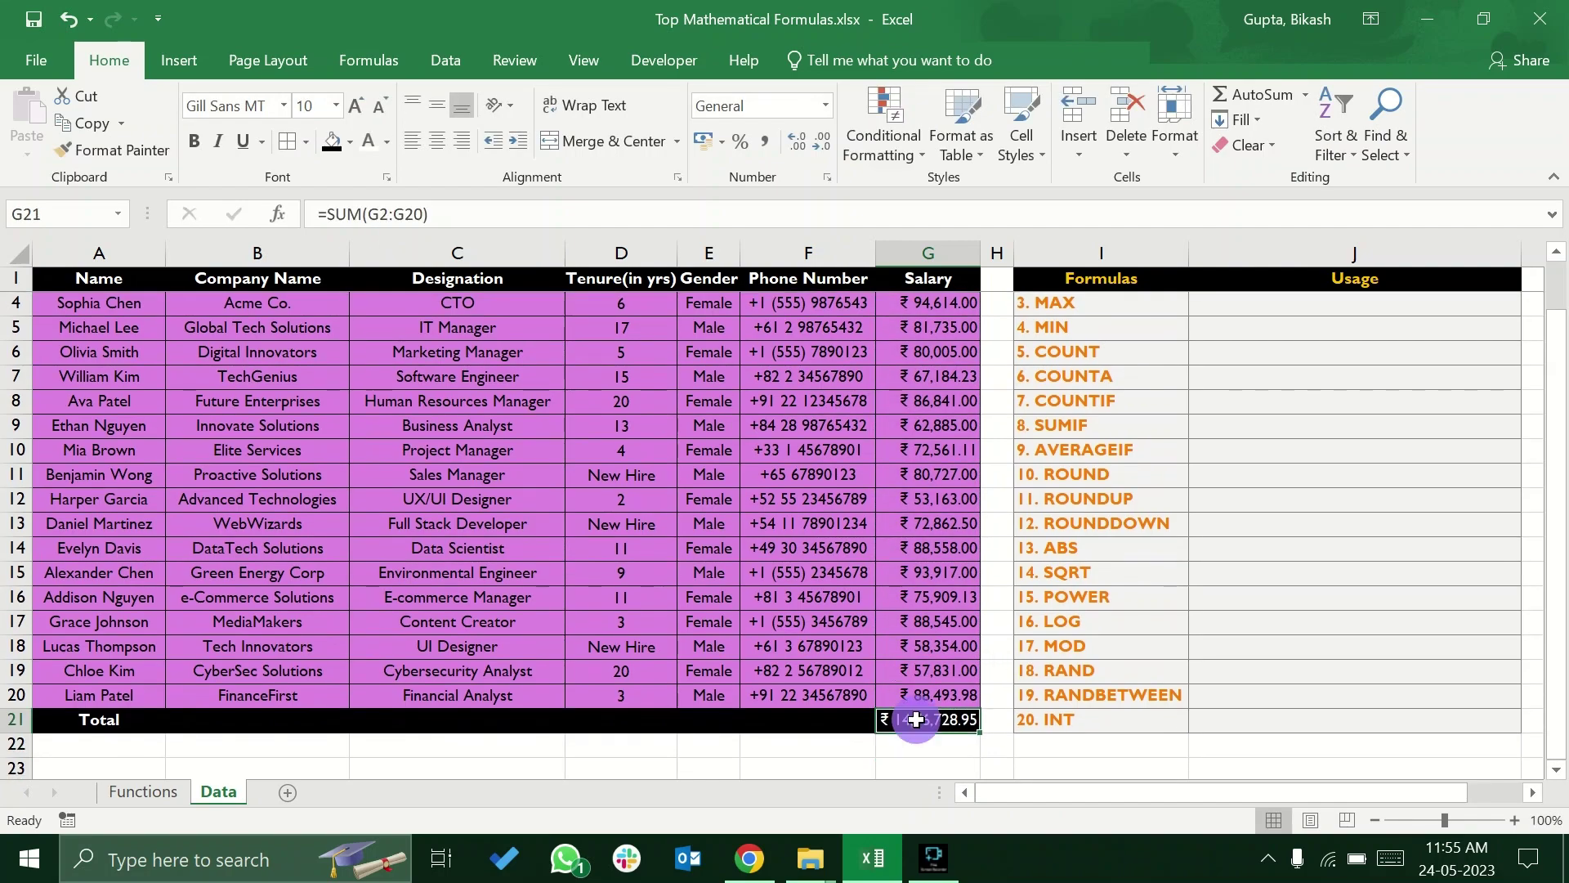
scroll(919, 720, up, 1)
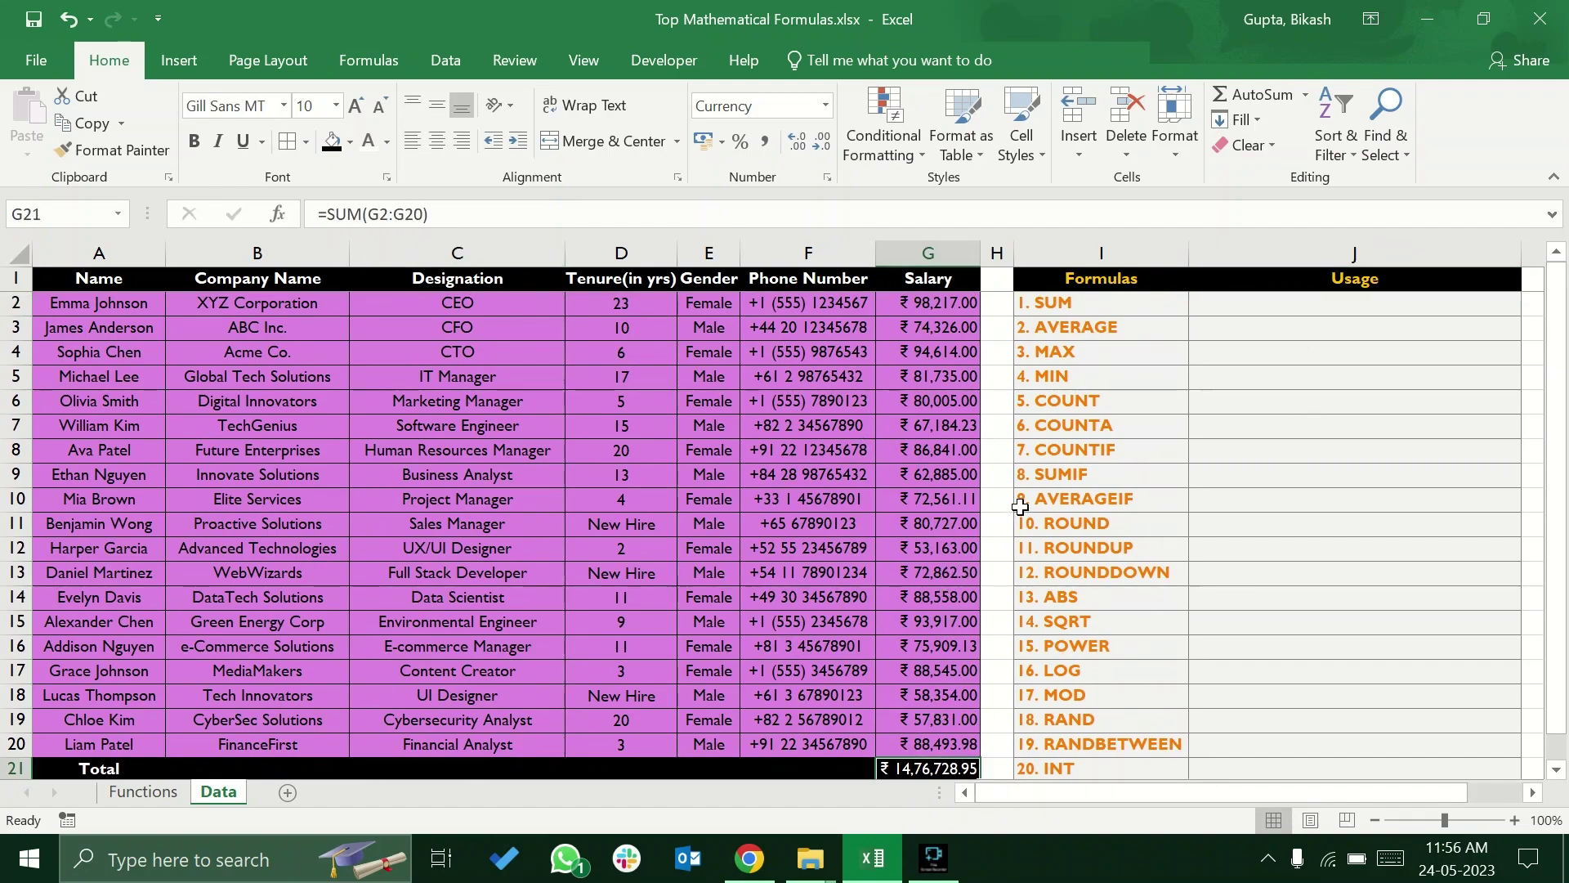
Enter =SUM(G2:G20) in cell J2, the Usage cell for SUM
click(1330, 309)
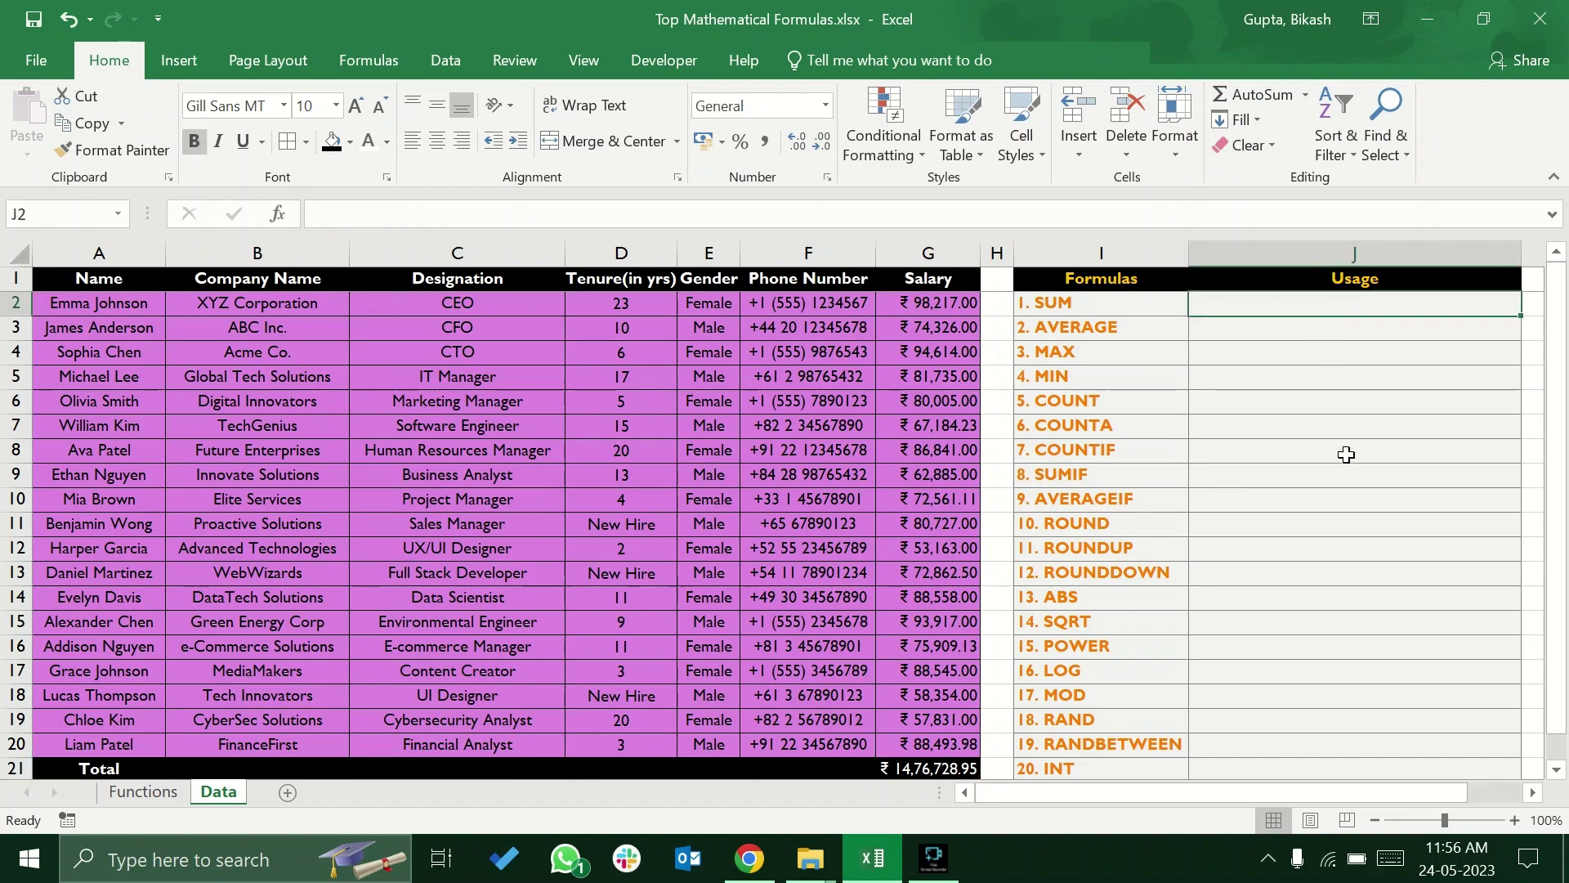
text(=sum()
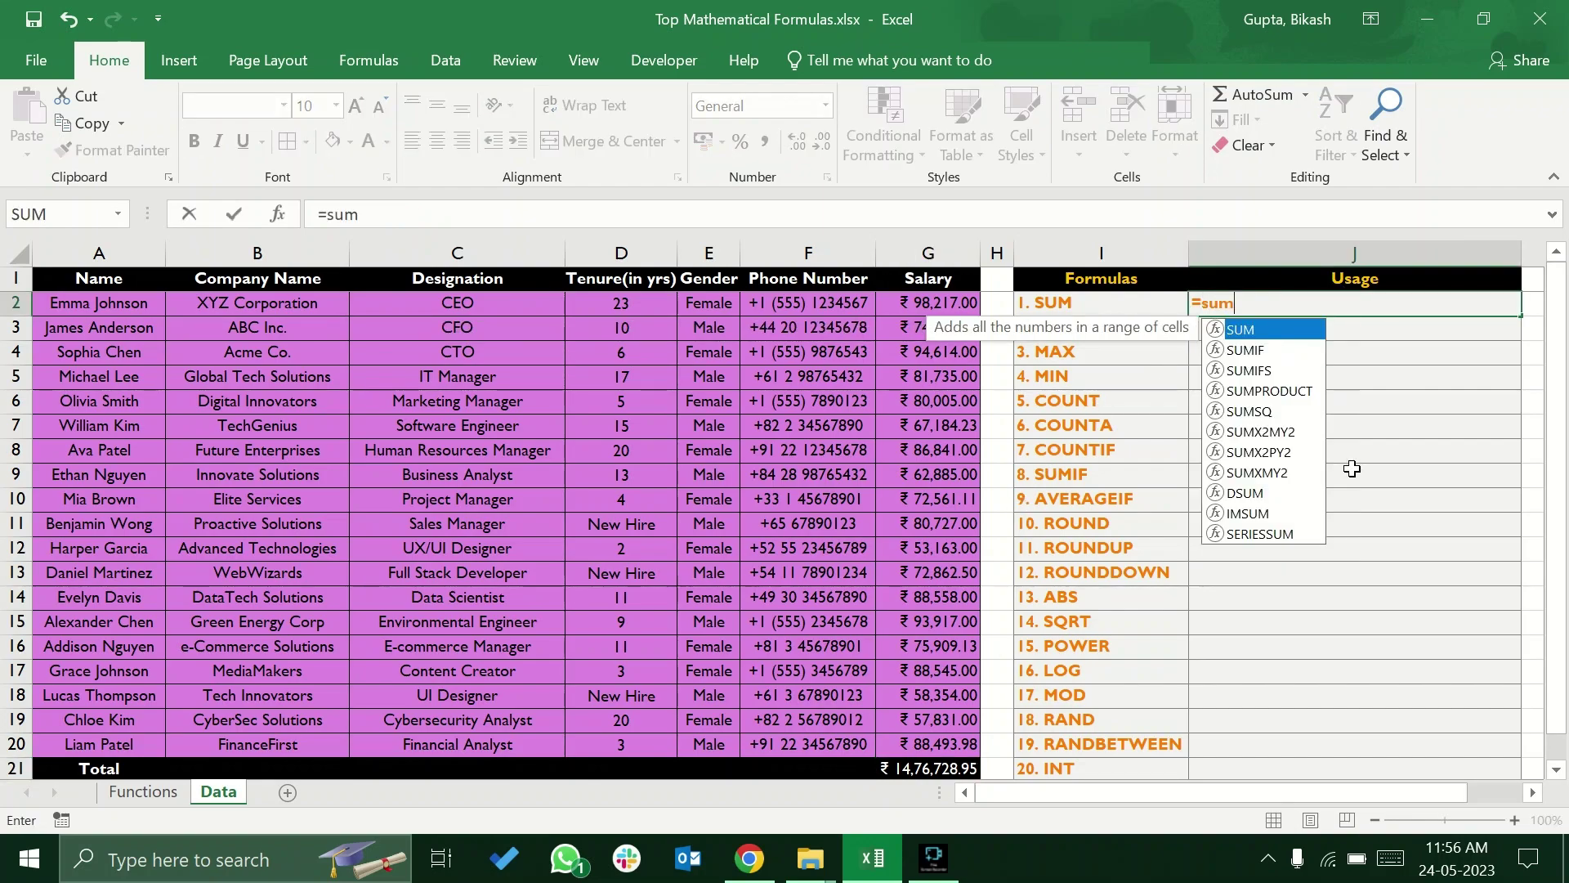
click(906, 308)
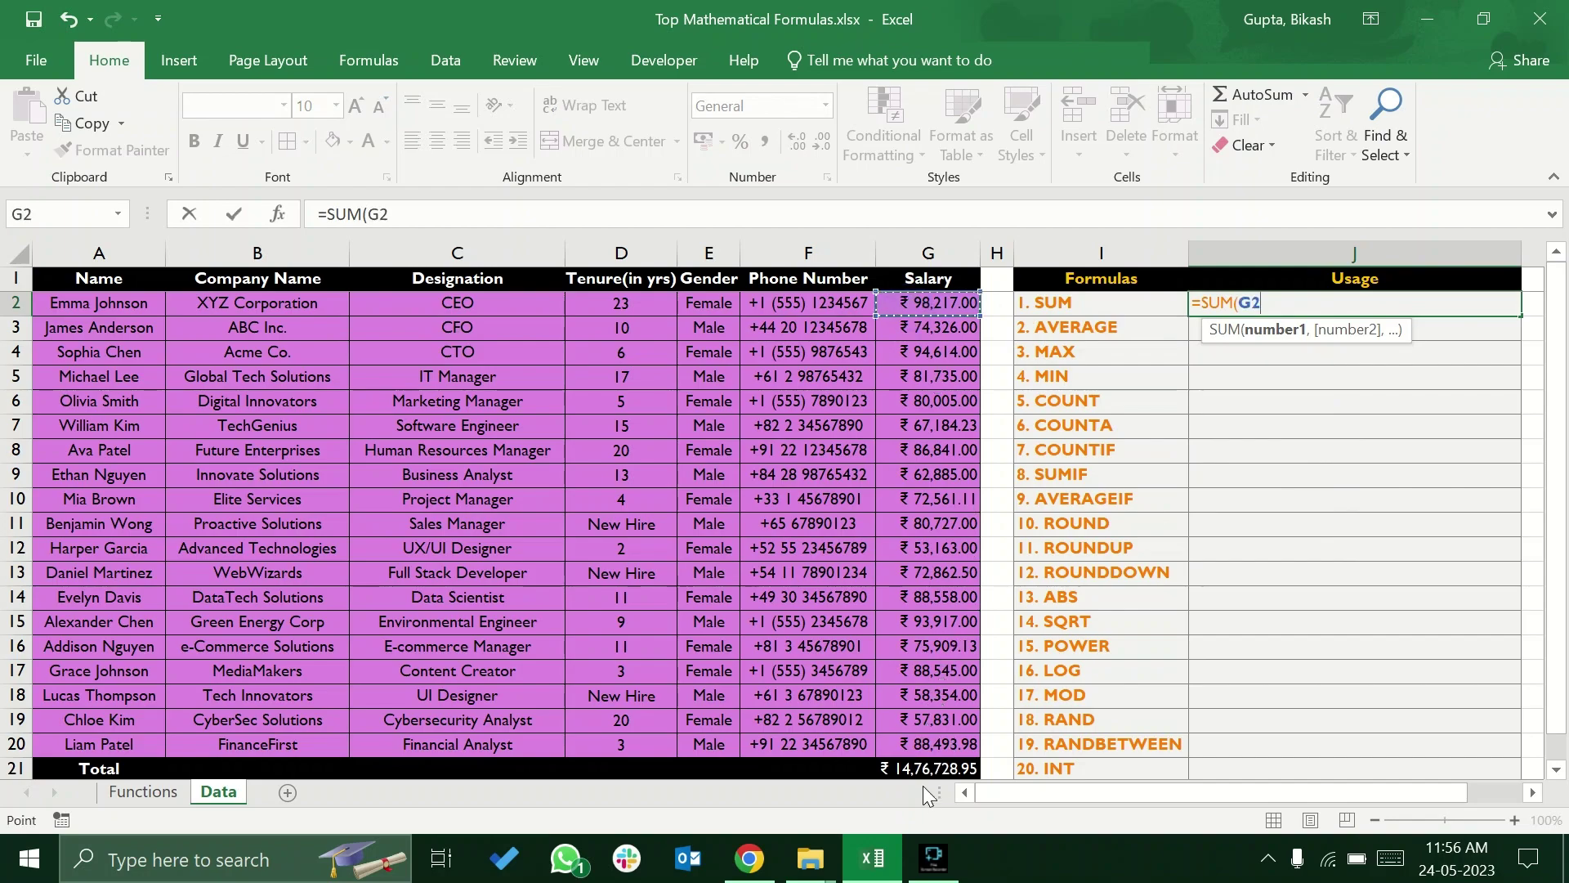
shift+click(930, 746)
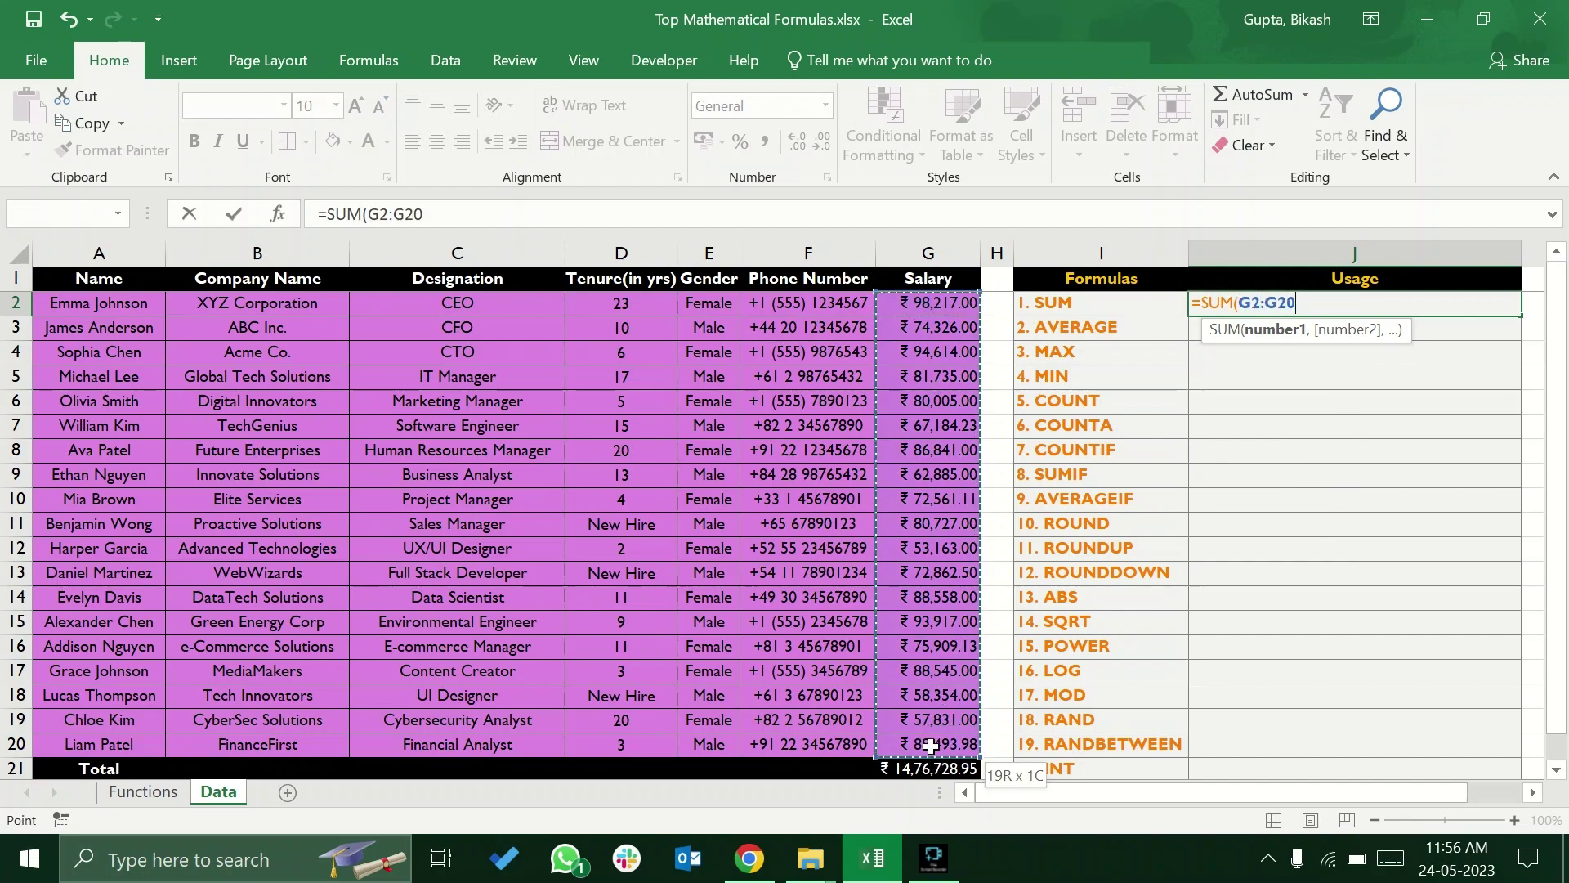
text())
key(Return)
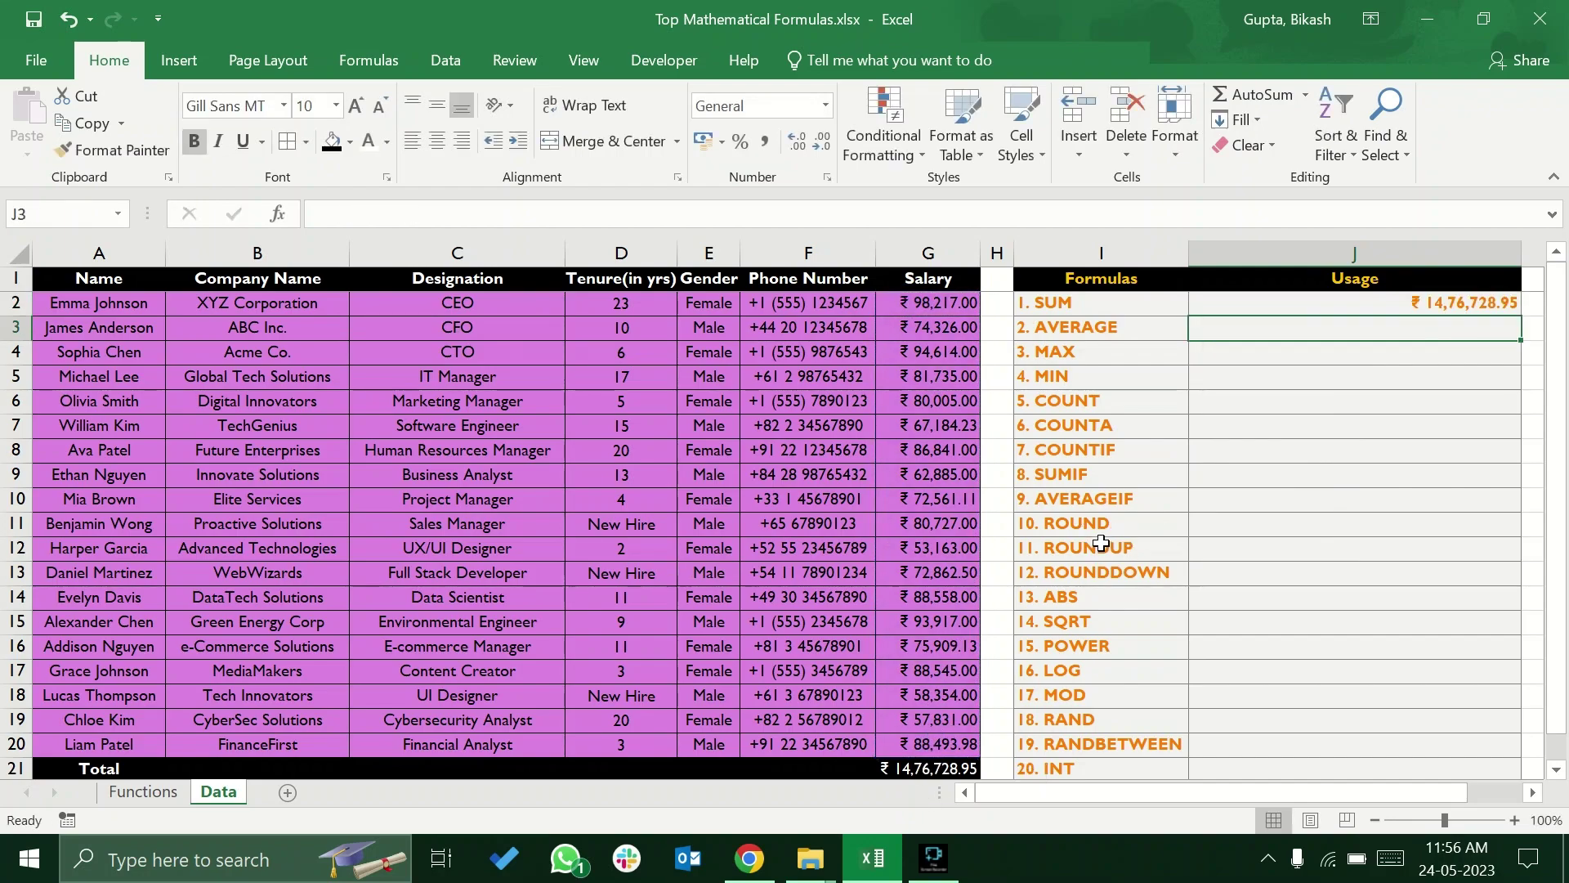
Center the contents of the Usage cells J2:J21 horizontally, and select the AVERAGE usage cell J3
drag(1259, 299, 1278, 767)
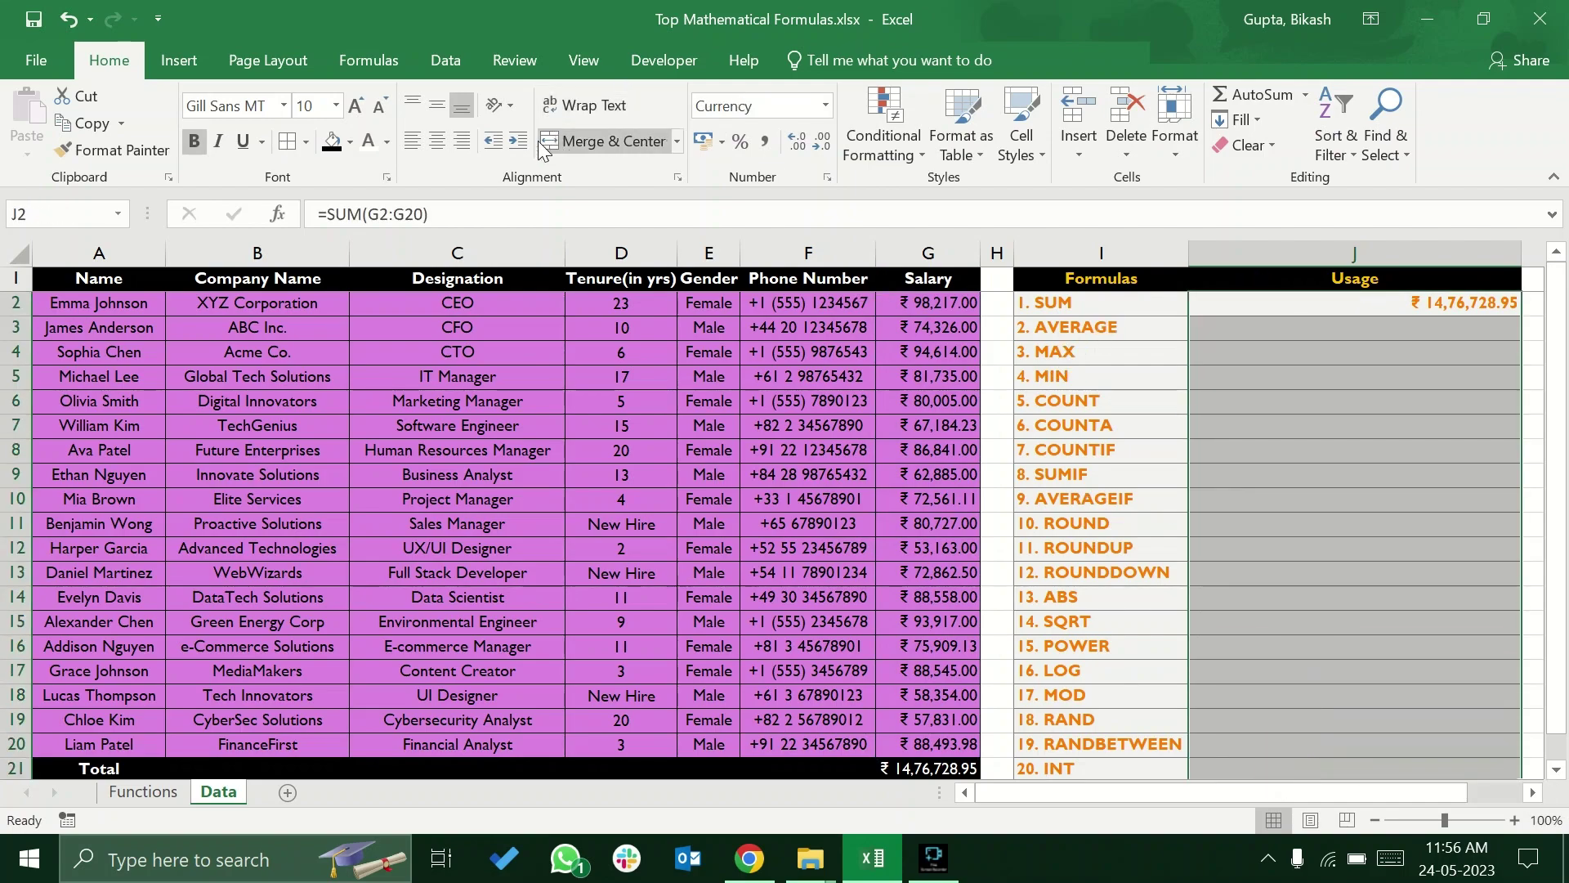
click(441, 143)
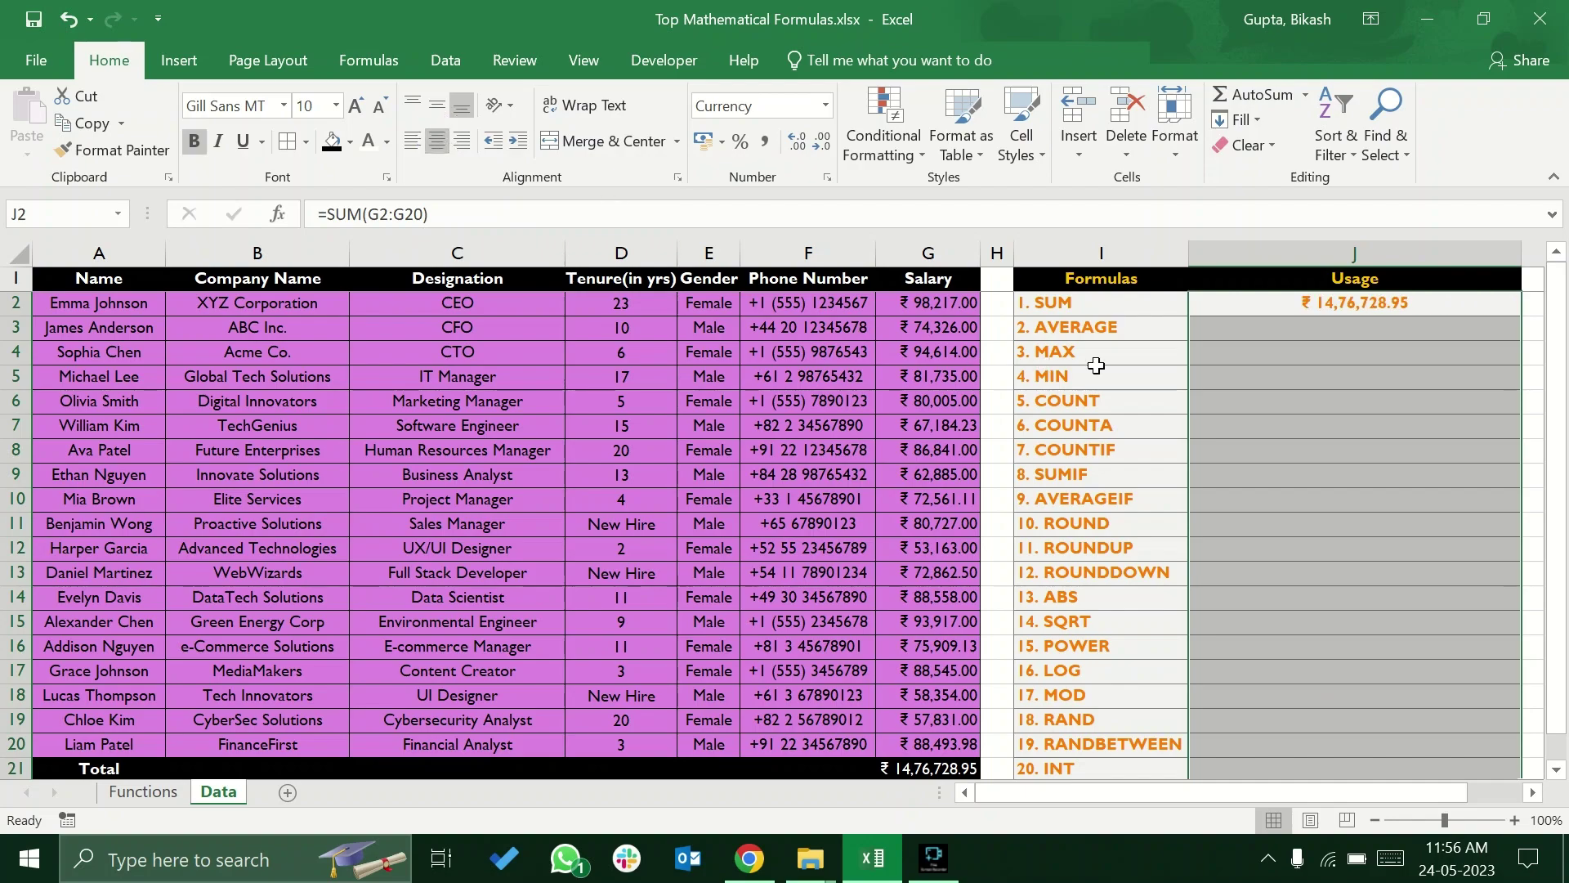
click(1243, 325)
click(1126, 320)
click(1192, 329)
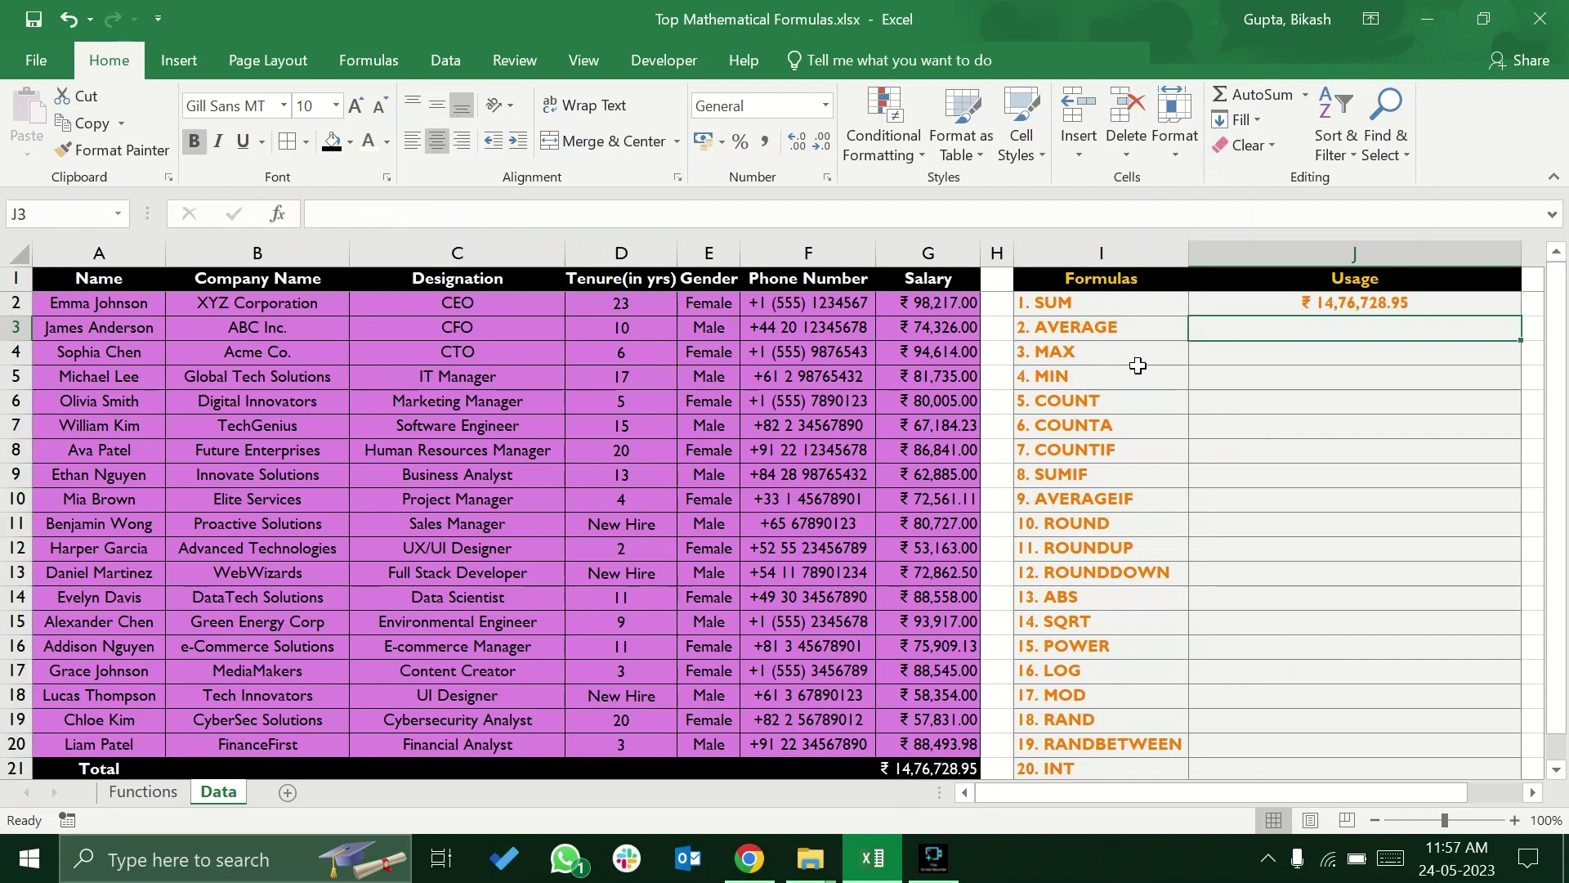
Read the AVERAGE description on the Functions sheet and return to the Data sheet
click(155, 793)
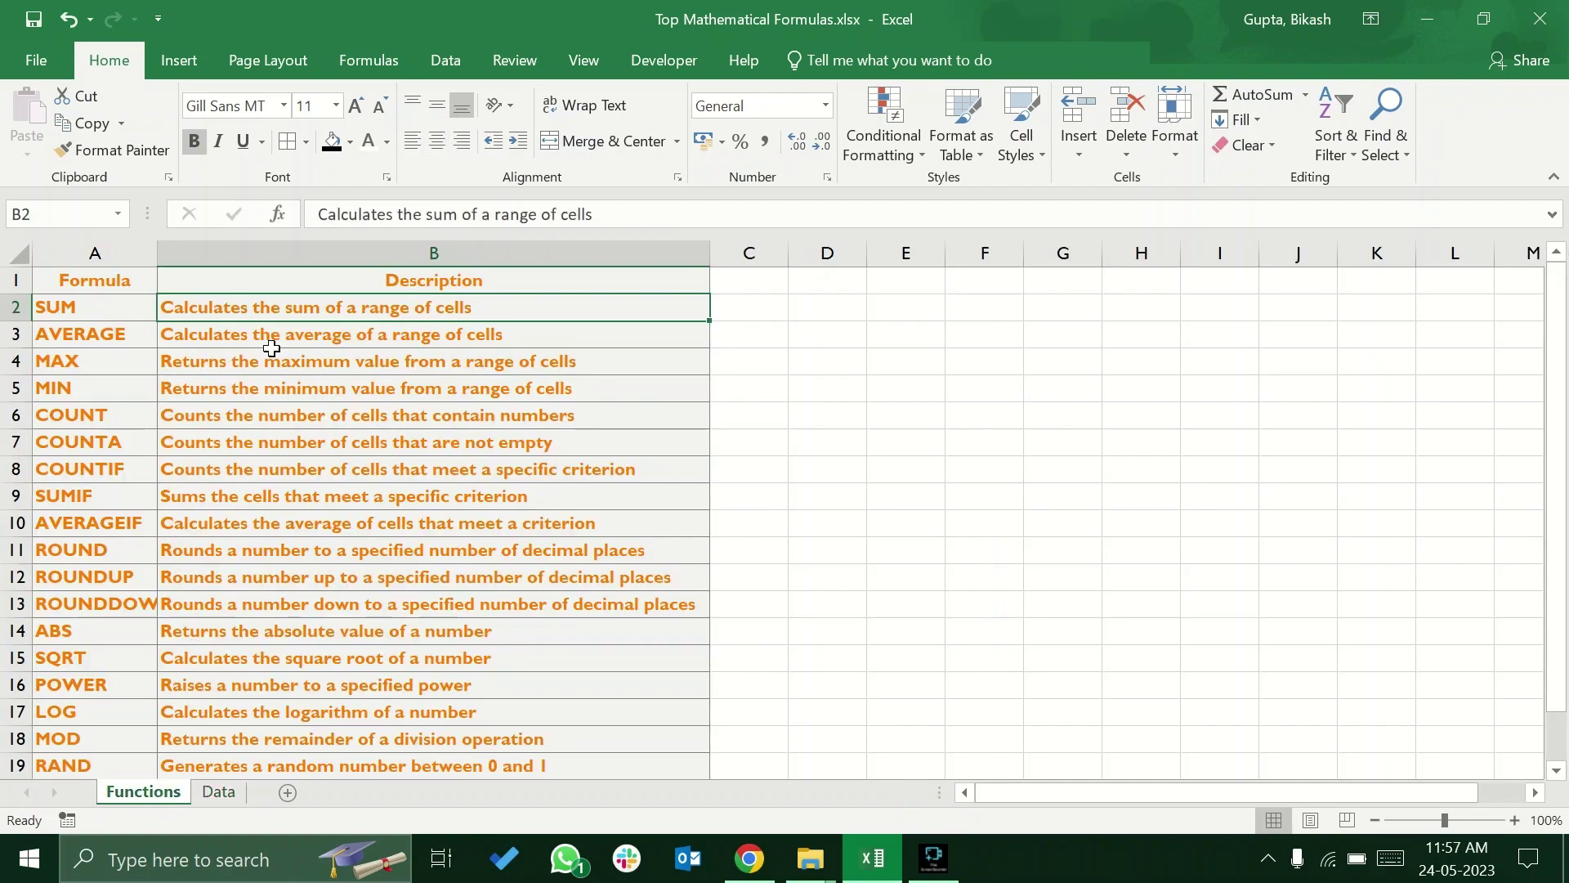
click(318, 335)
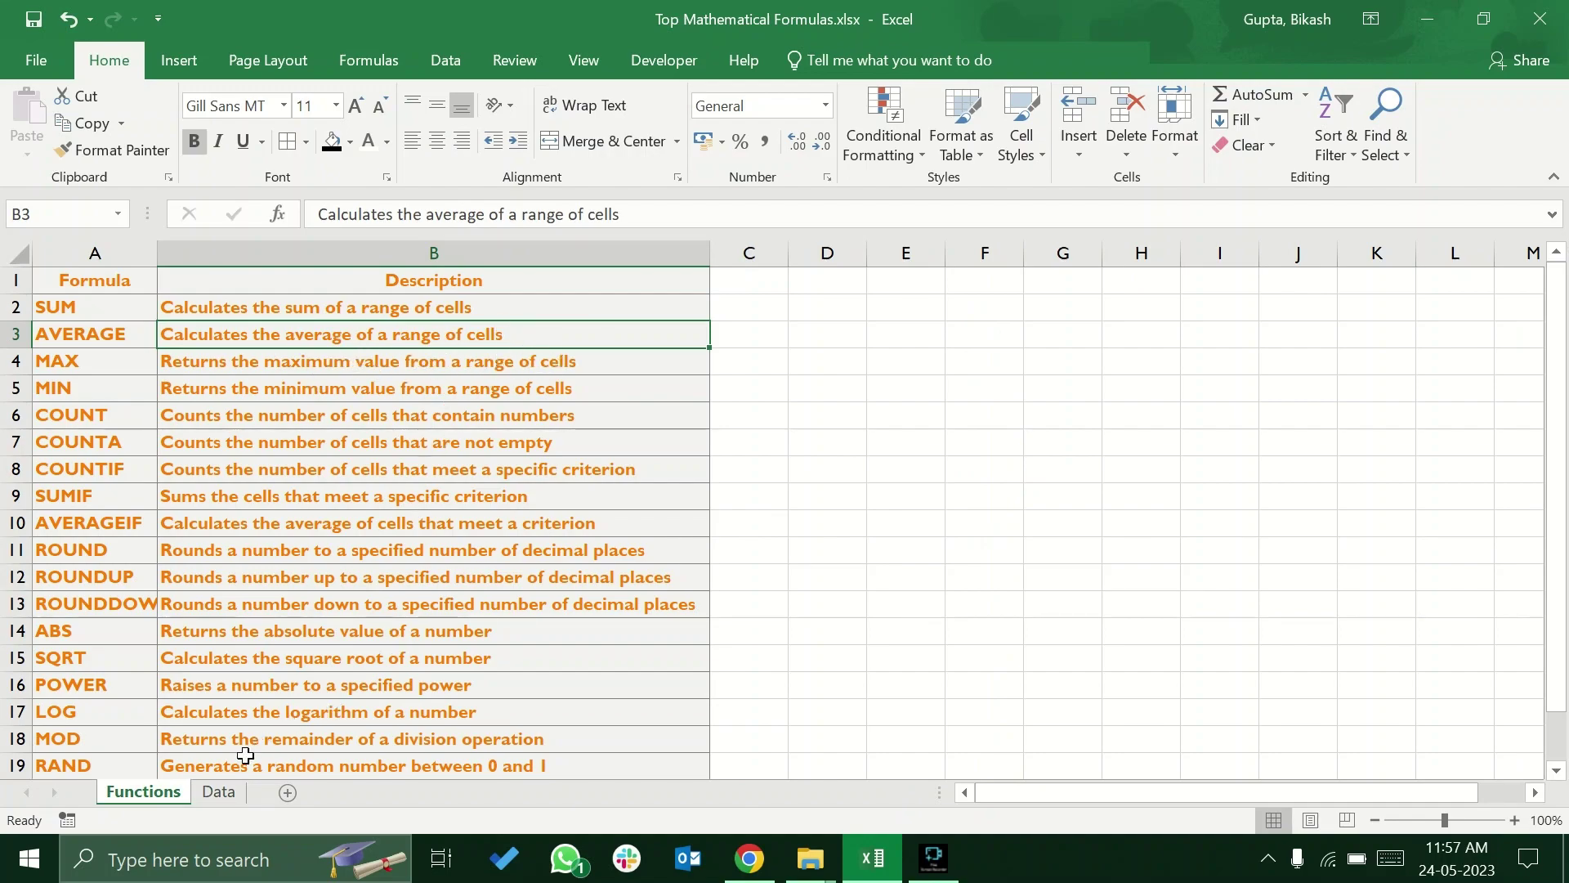
click(245, 791)
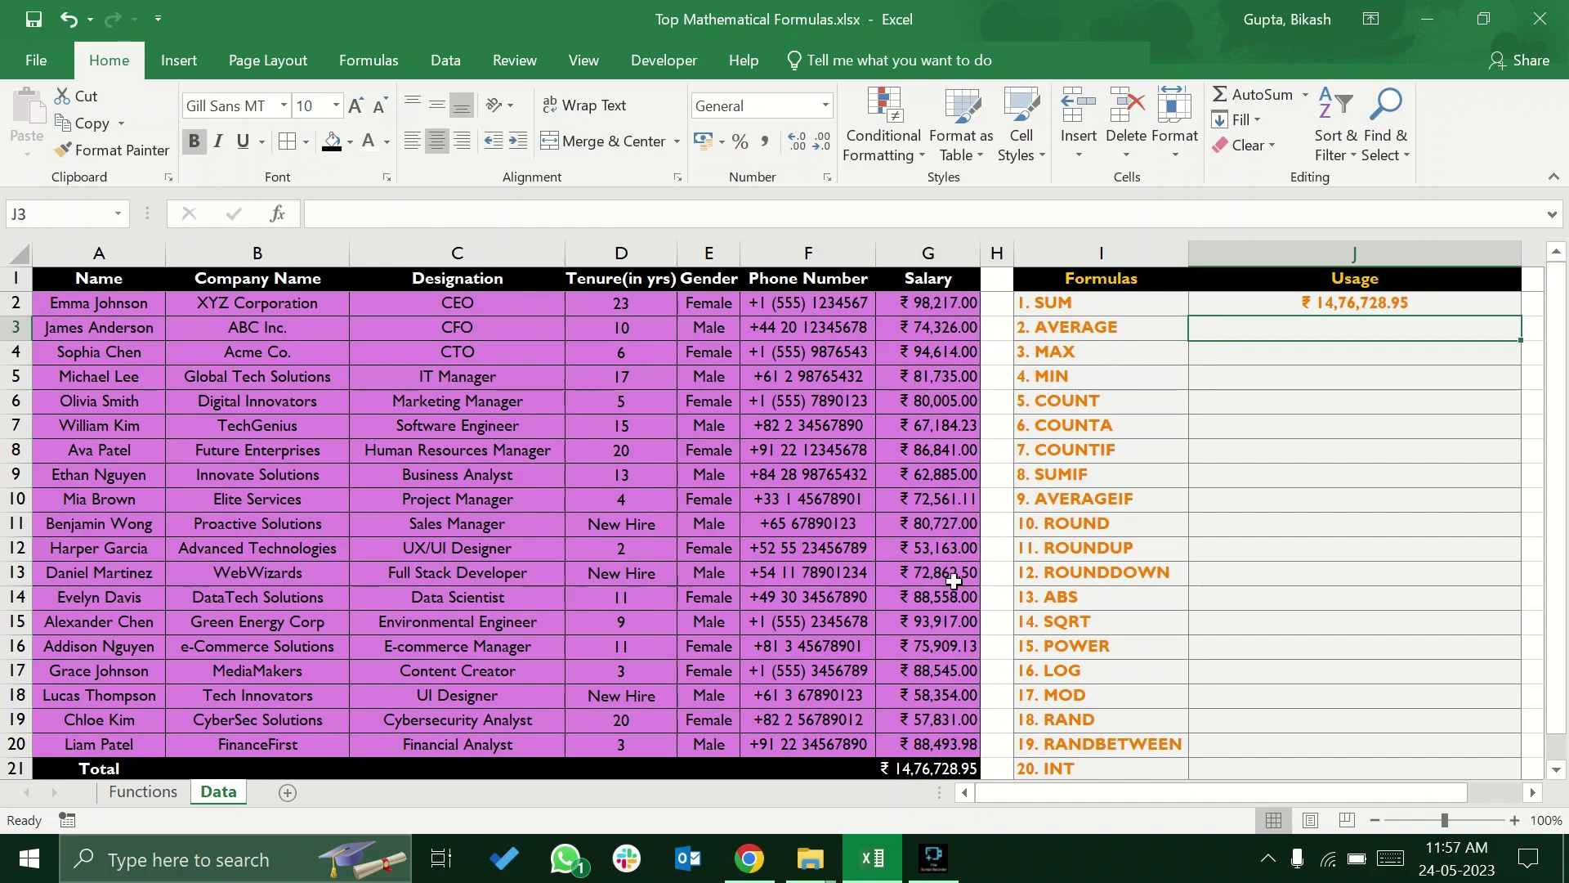
Enter =AVERAGE(G2:G20) in cell J3, the Usage cell for AVERAGE
text(=aver)
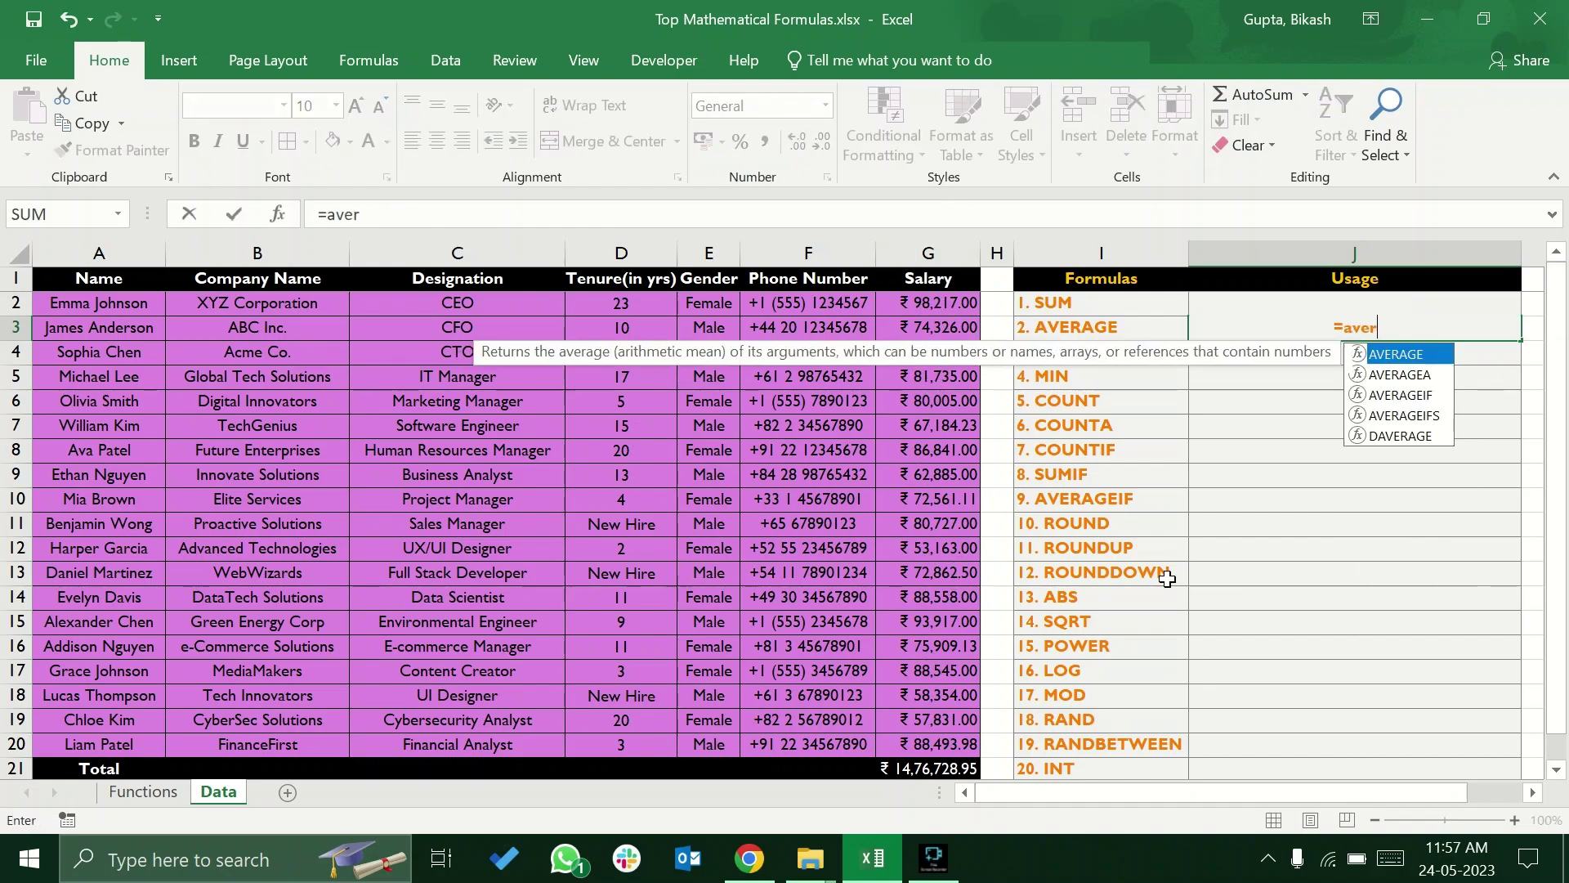
key(Tab)
key(Return)
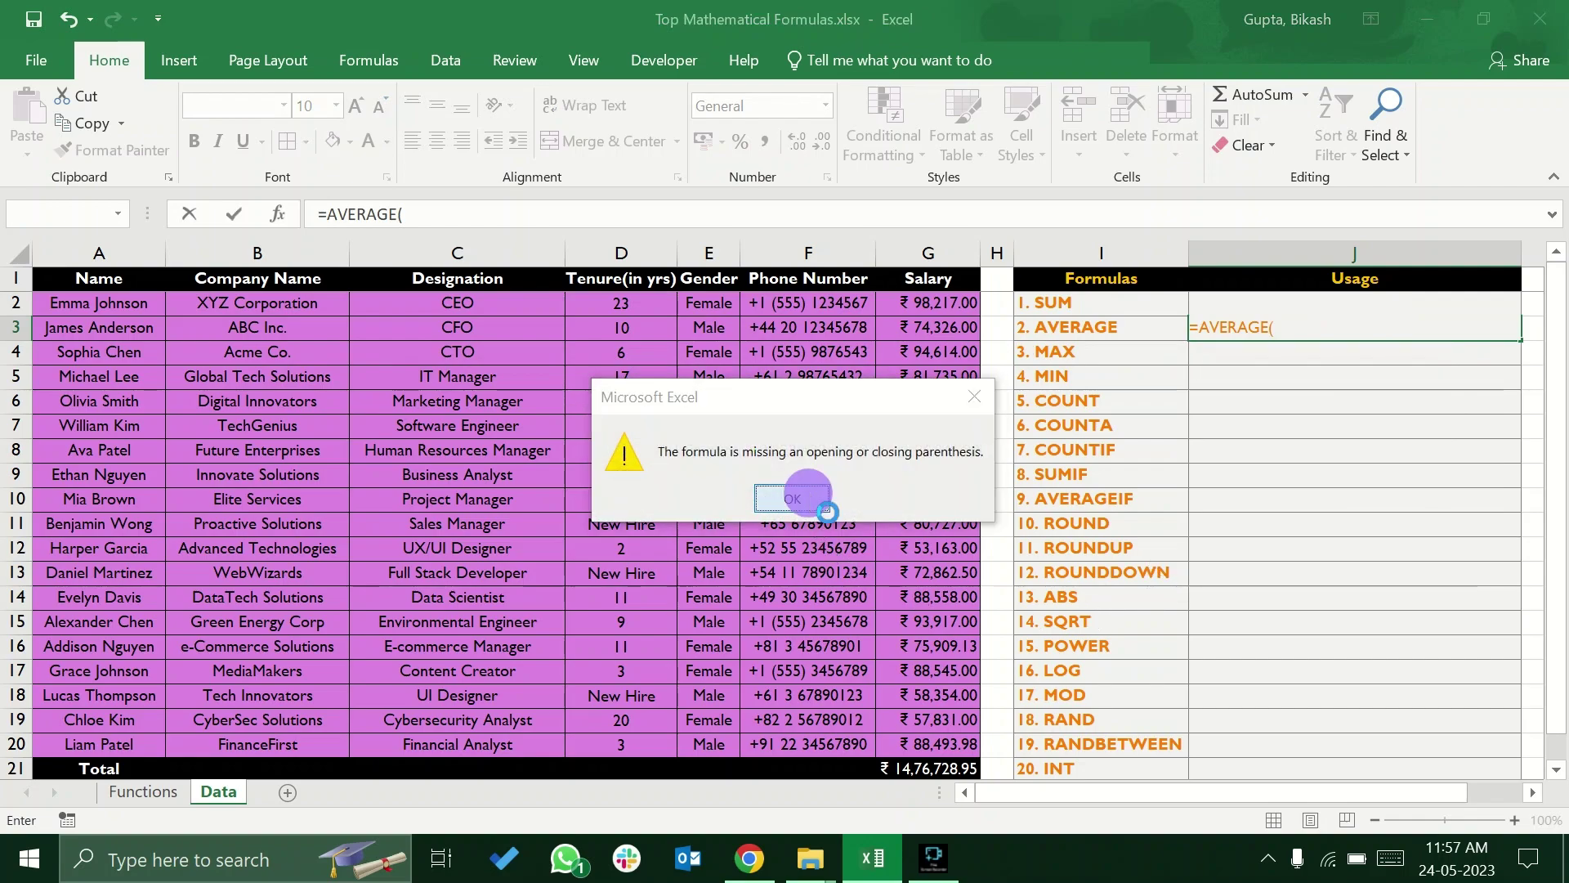
click(807, 494)
drag(947, 307, 926, 740)
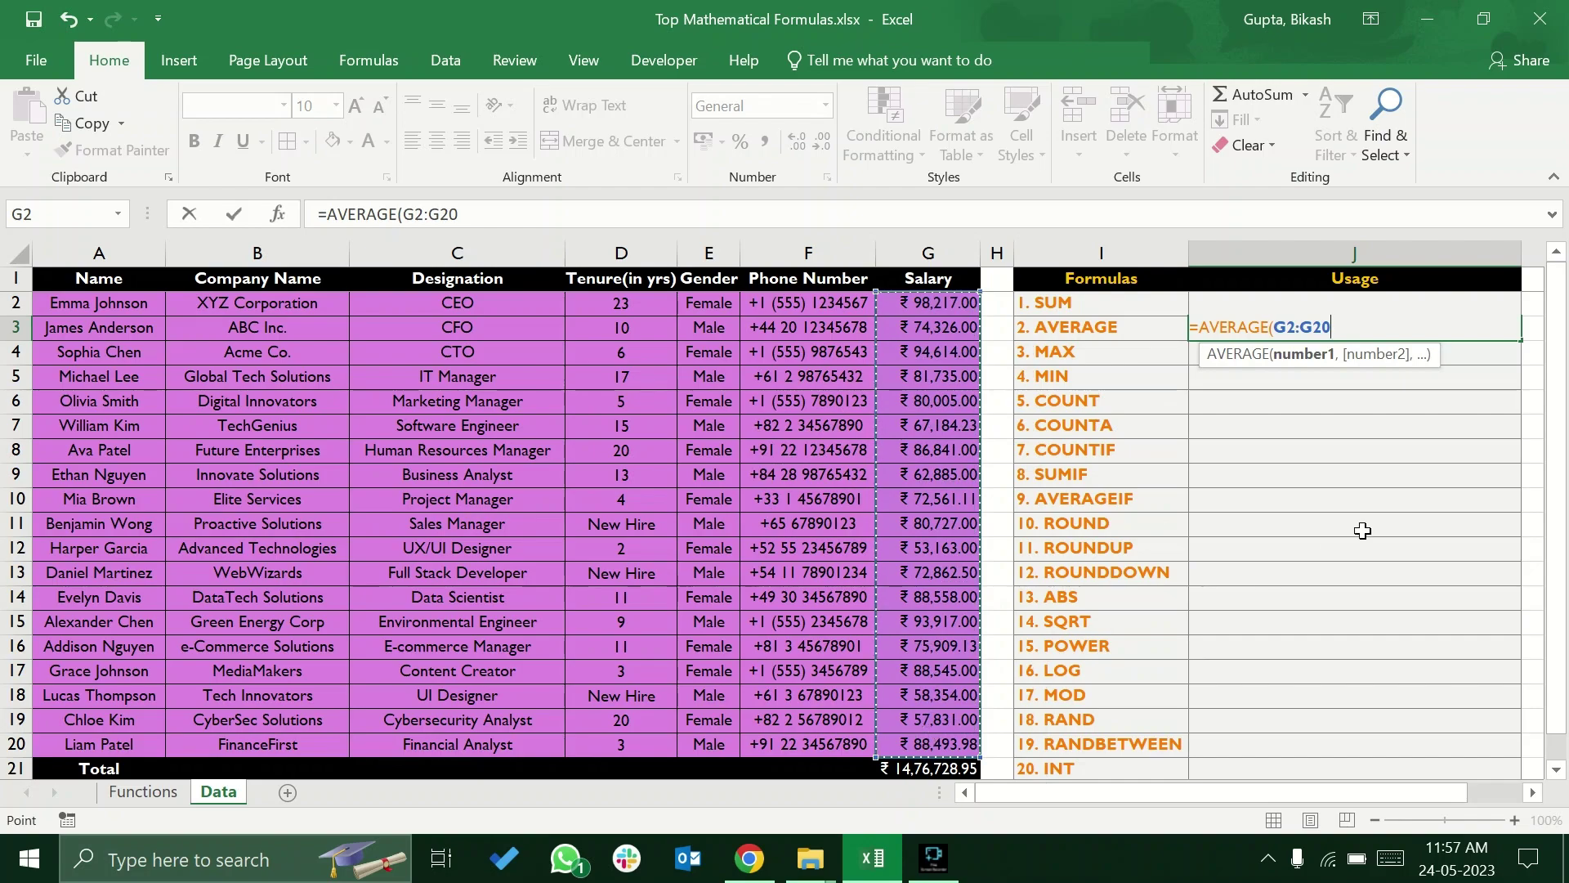
text())
key(Return)
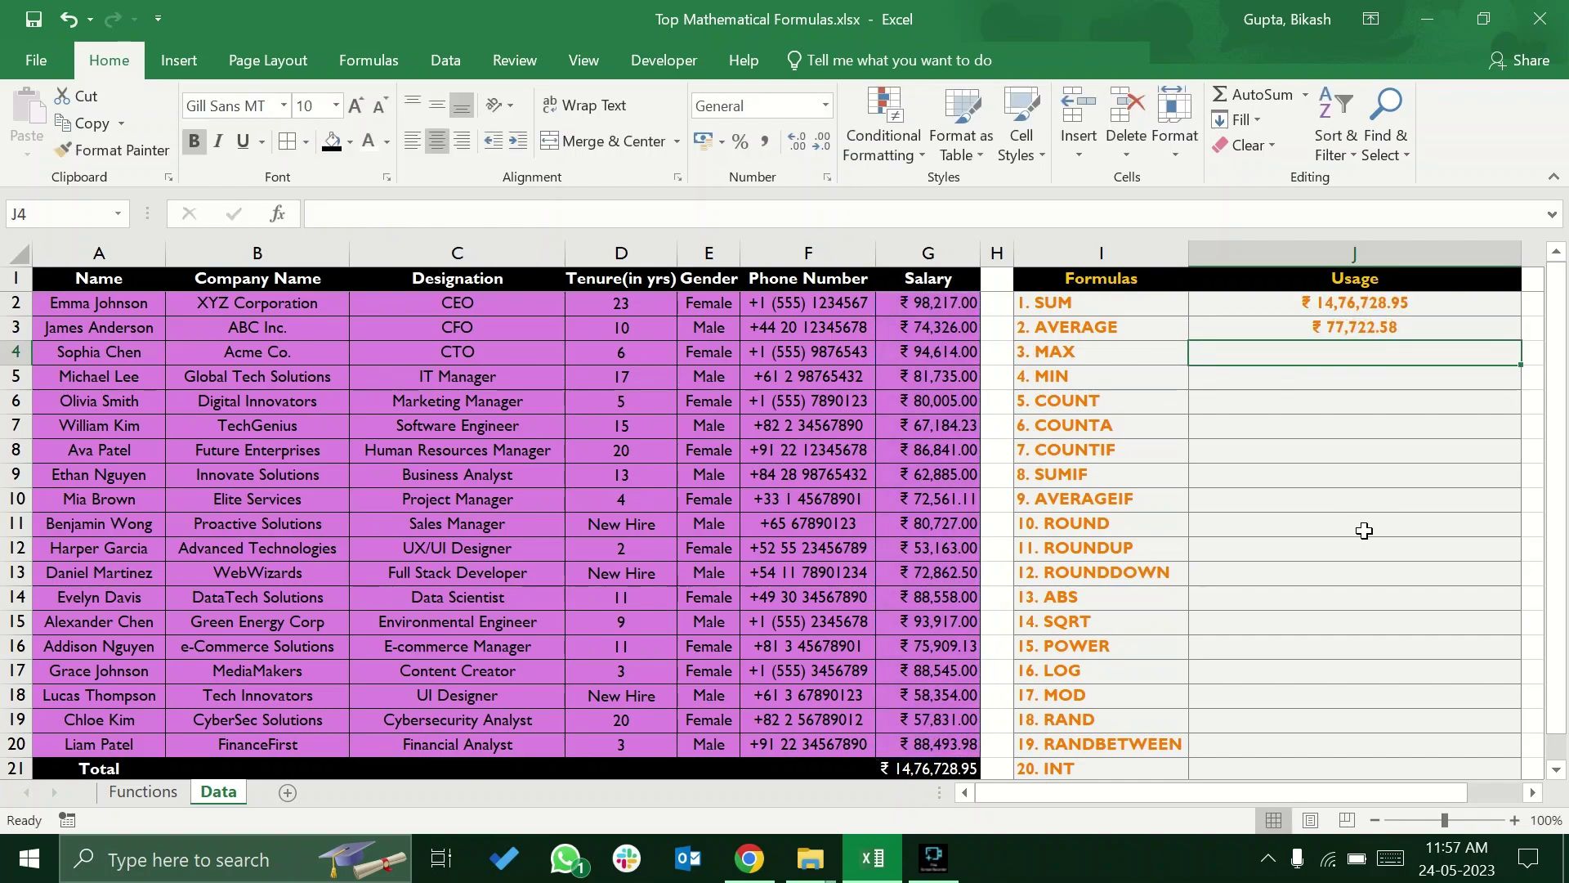
Review the salary range G2:G20 and employee names A2:A20 against the AVERAGE formula in J3
drag(928, 309, 932, 744)
drag(74, 305, 98, 745)
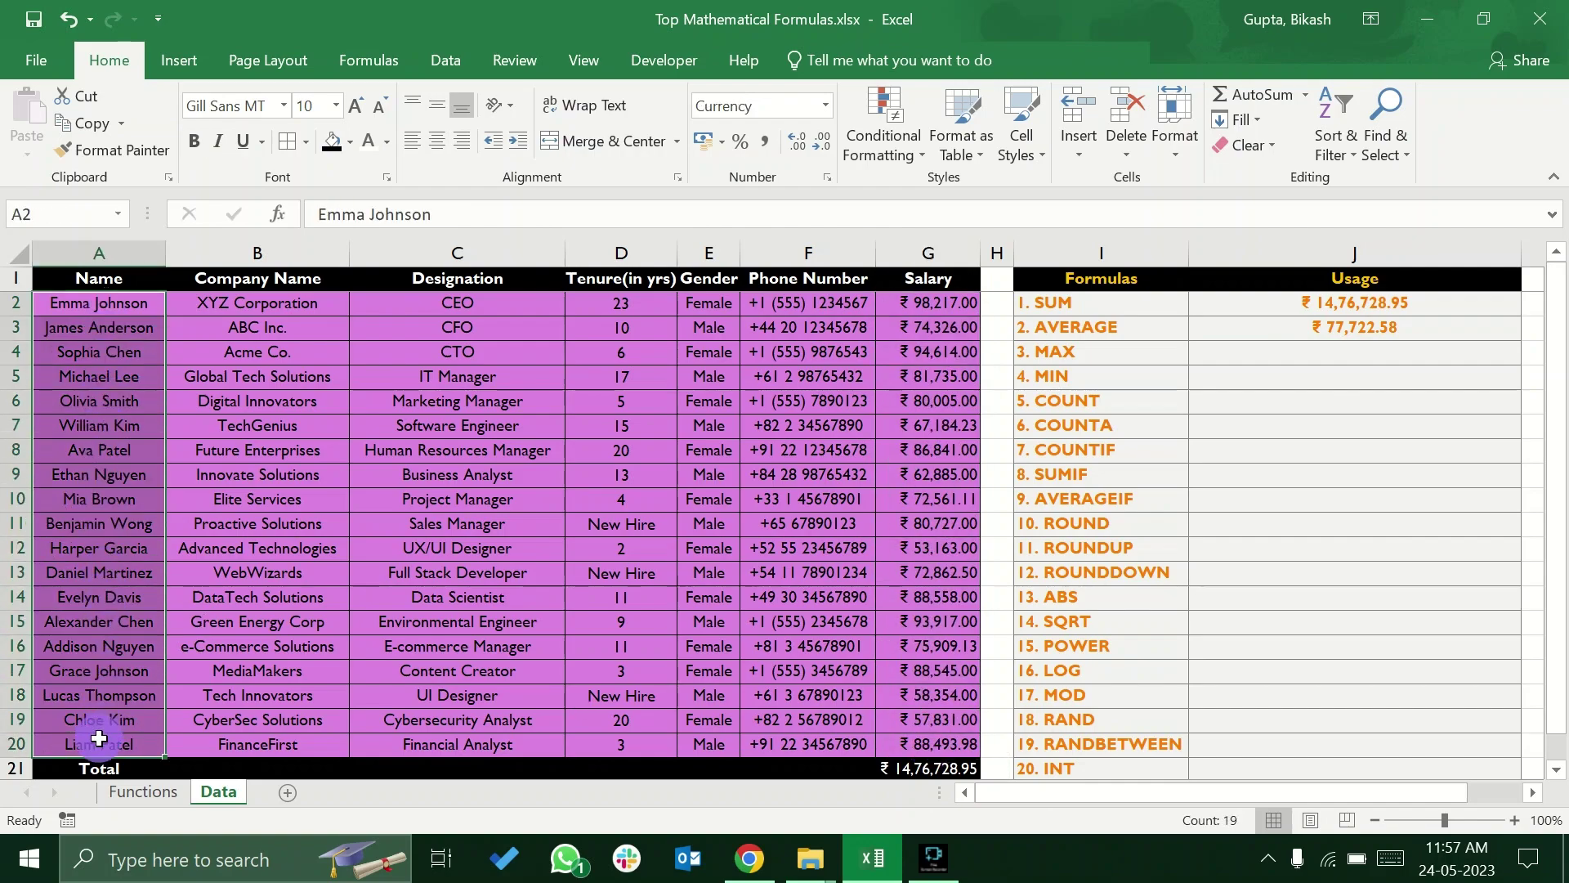
click(1307, 327)
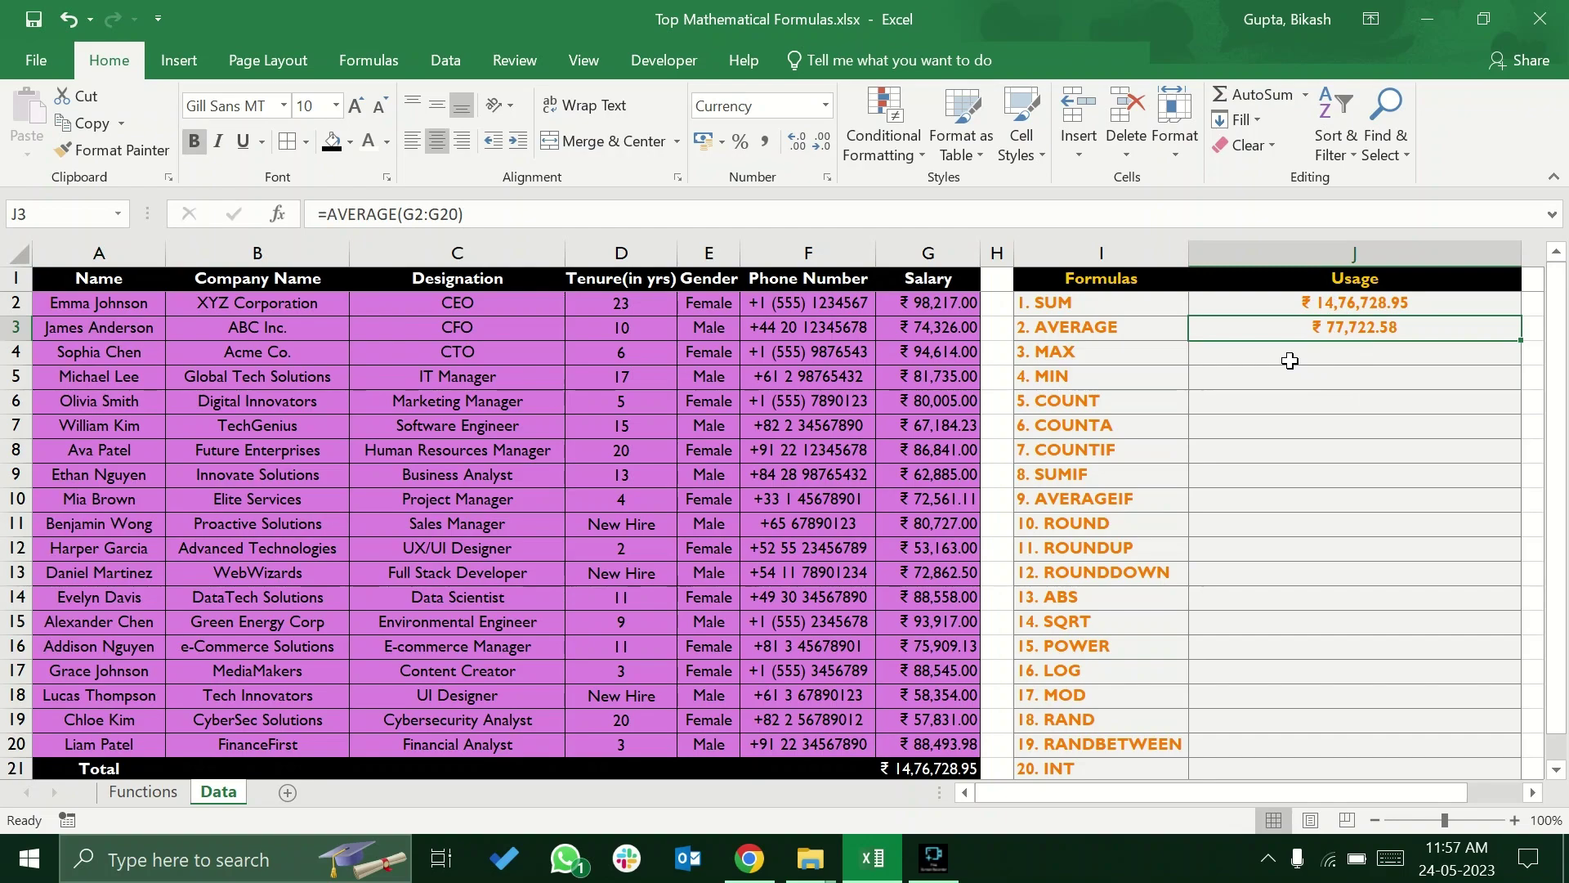
Select the MAX usage cell J4, read the MAX description on the Functions sheet, and return to the Data sheet
click(1161, 351)
click(1347, 349)
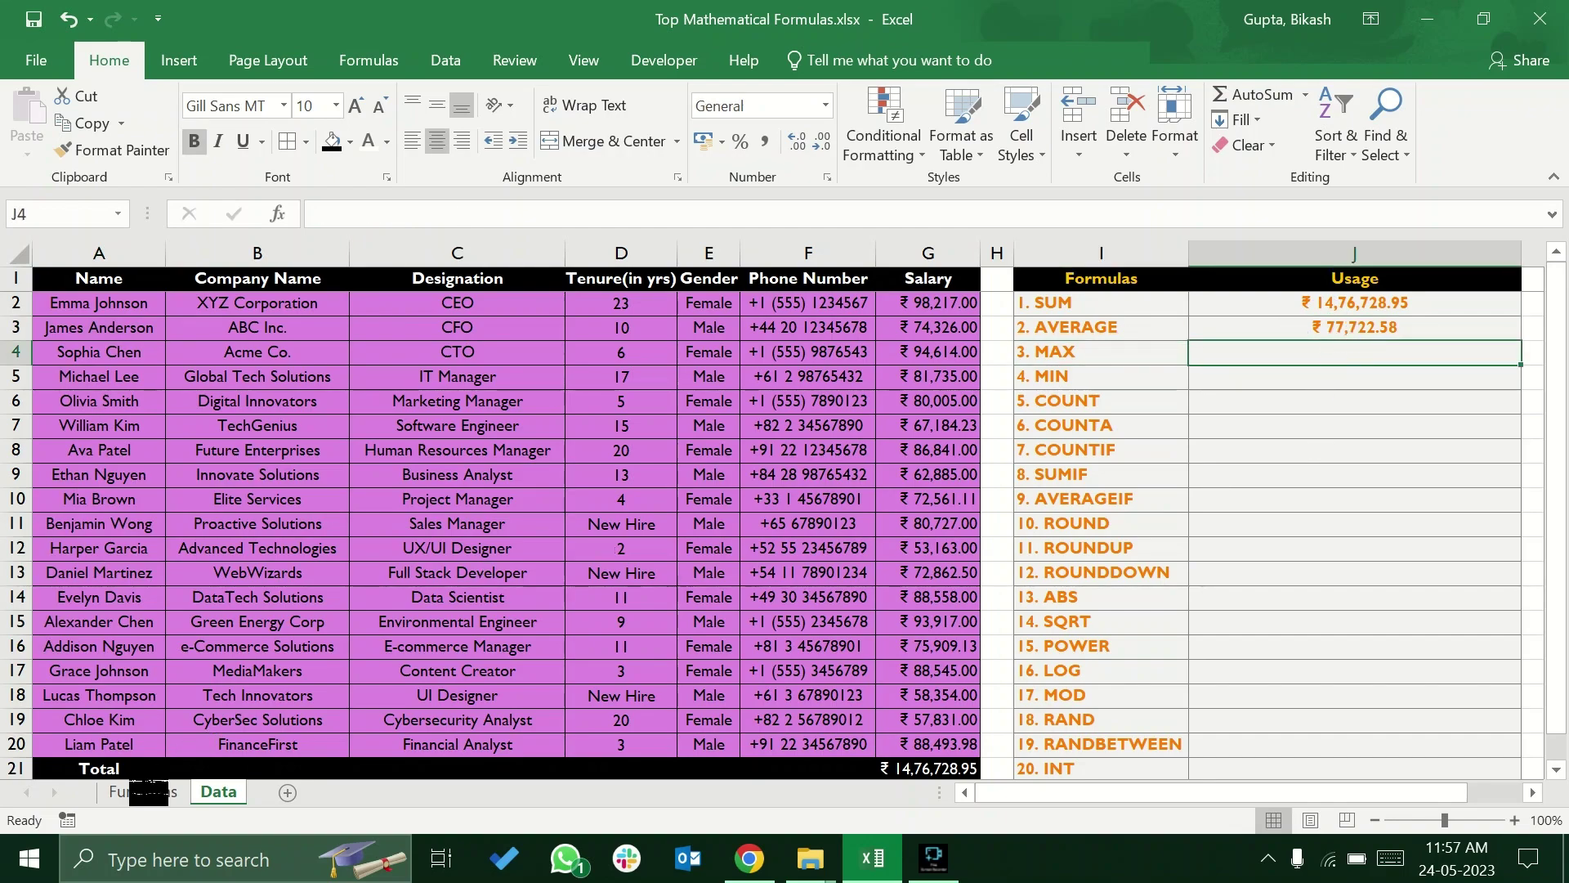
click(144, 792)
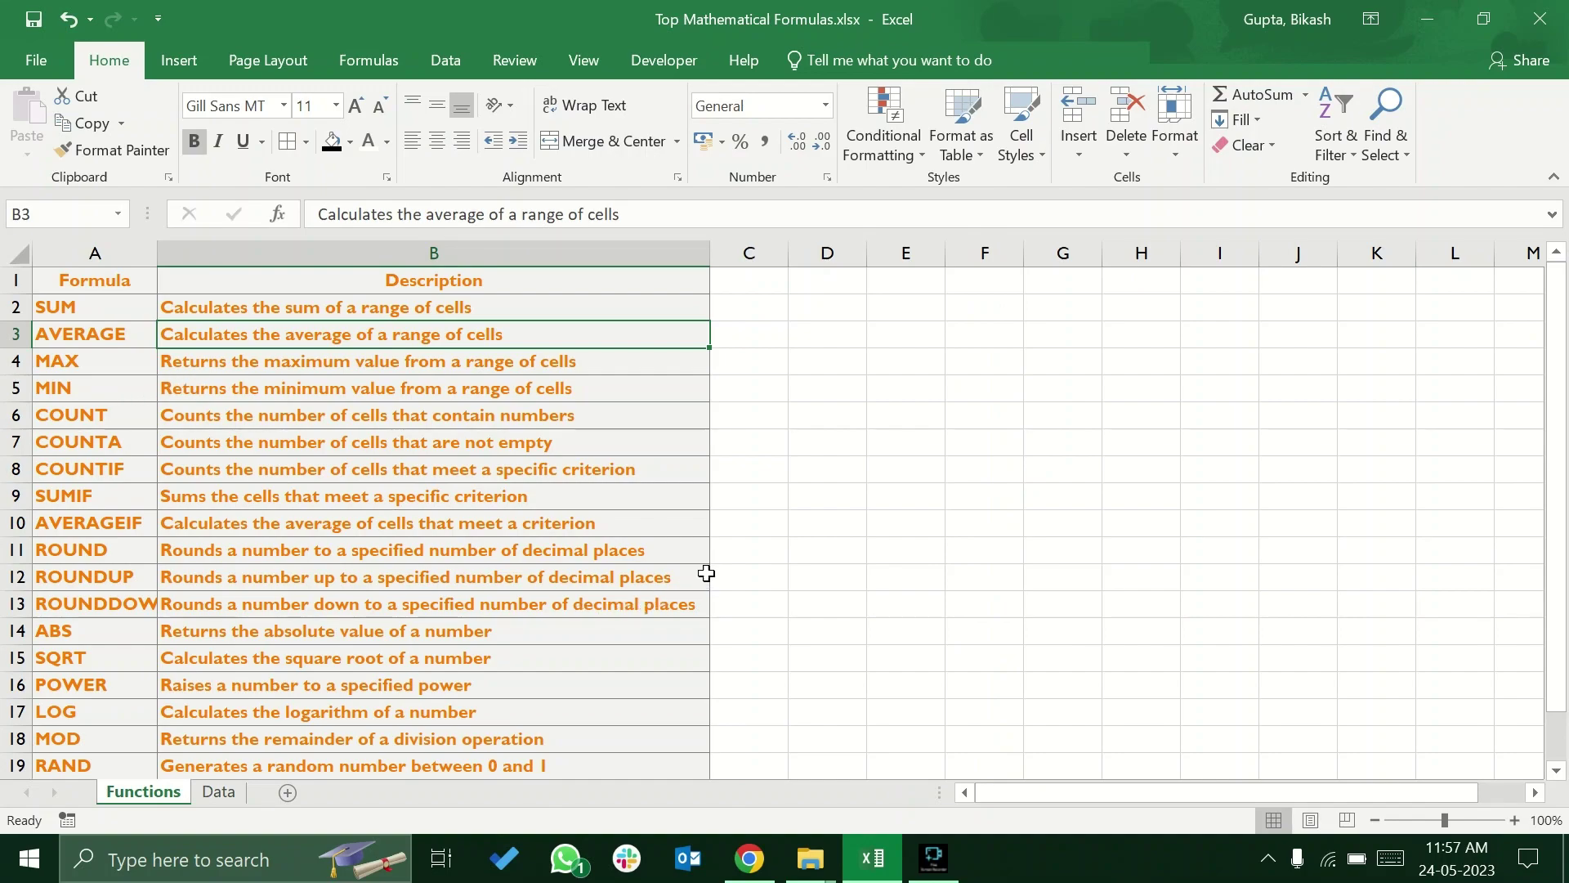
click(579, 361)
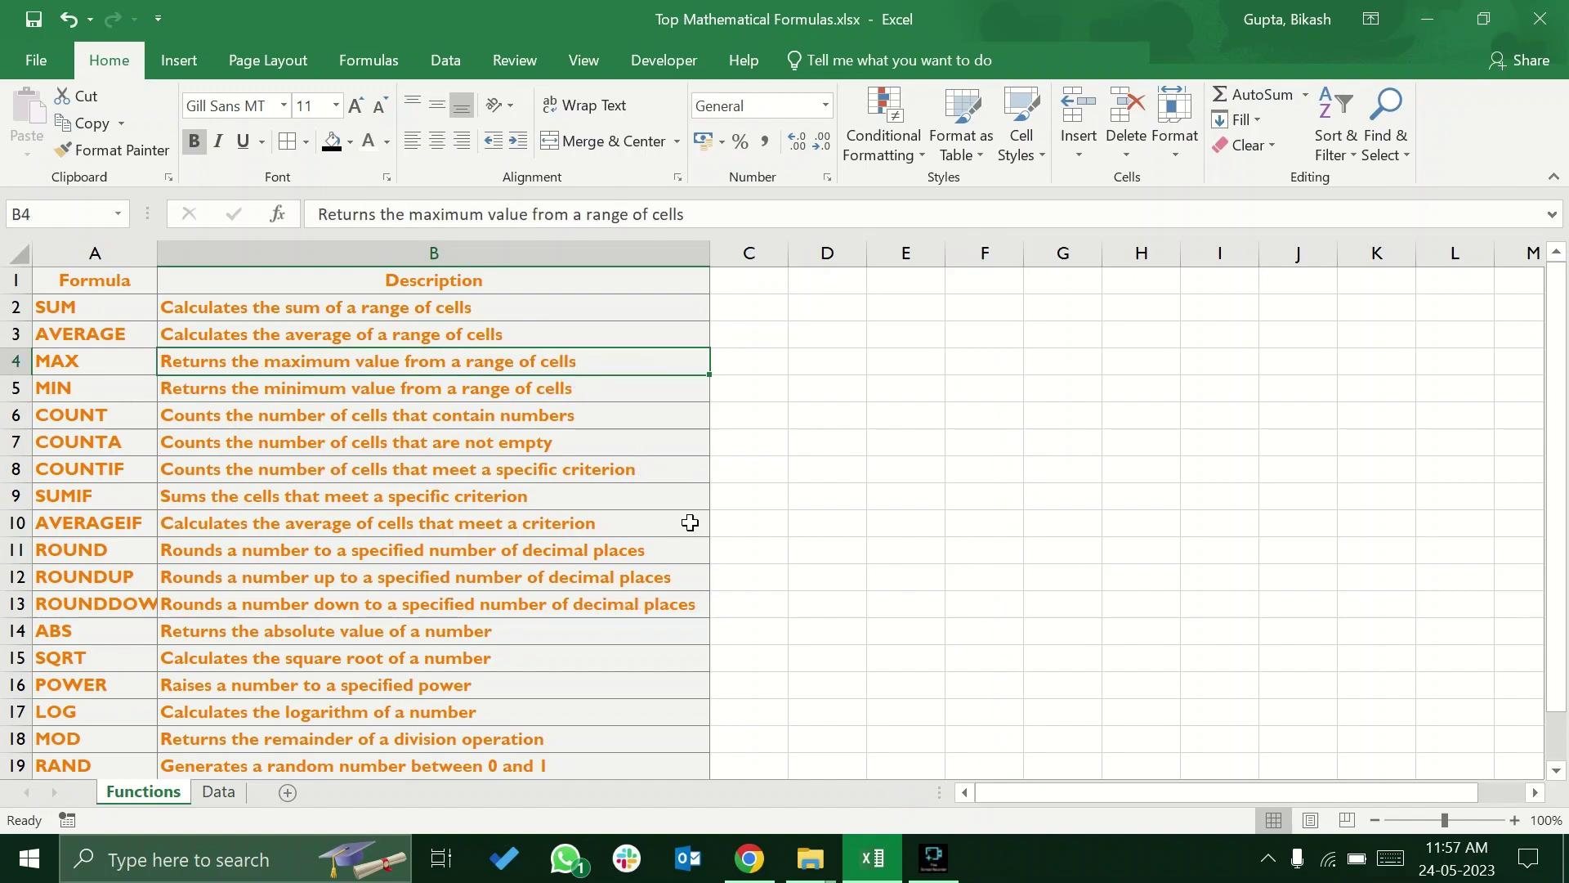
click(217, 791)
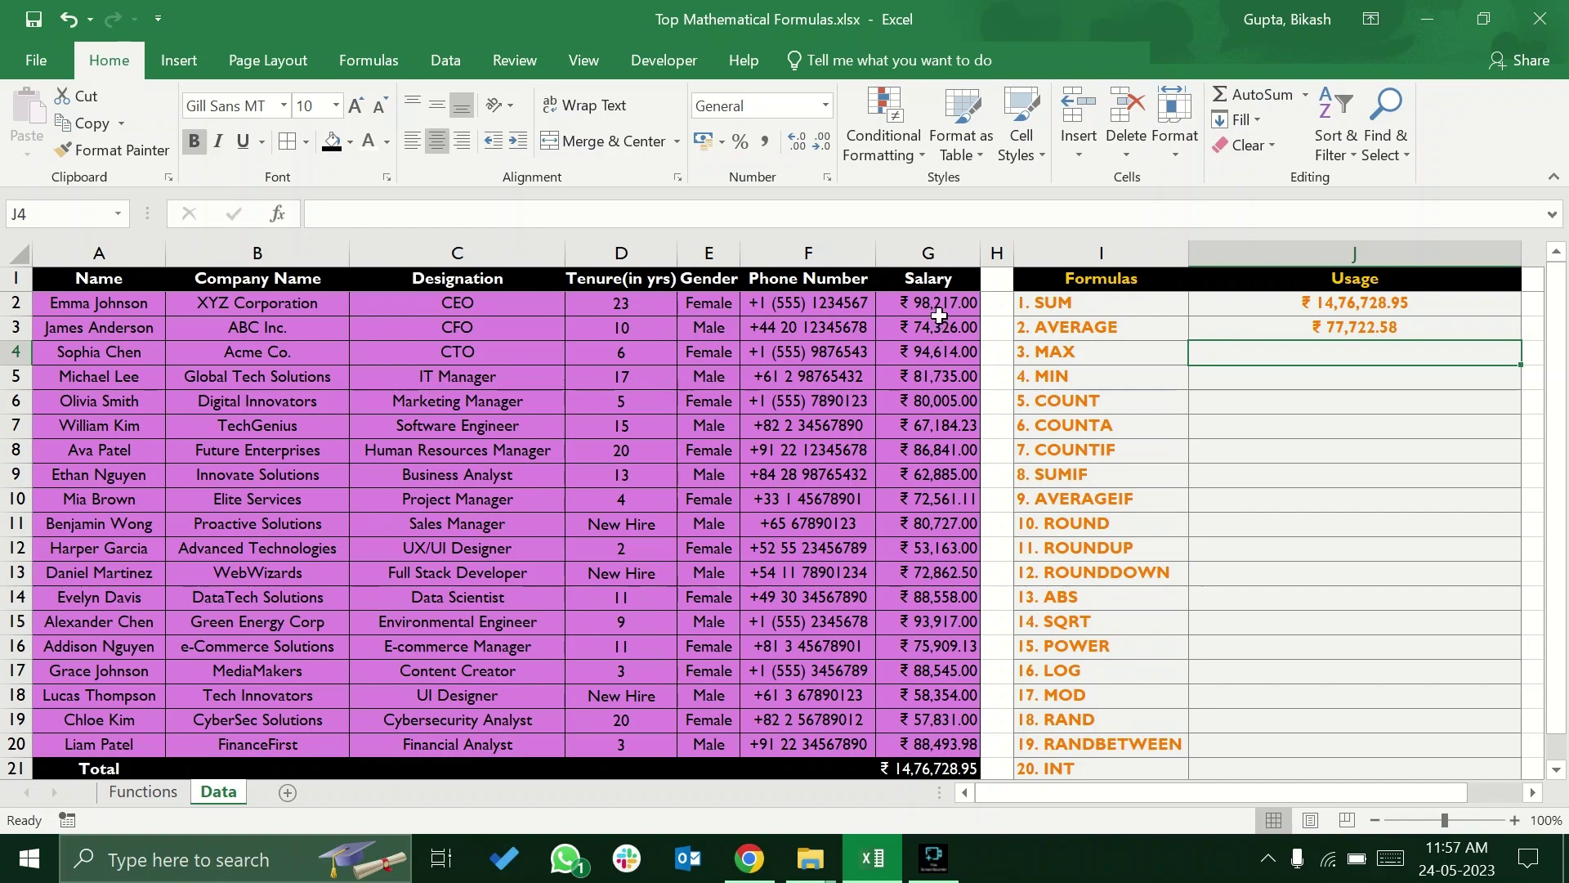
Enter =MAX(G2:G20) in cell J4, the Usage cell for MAX
drag(939, 303, 950, 745)
click(1305, 364)
text(=max)
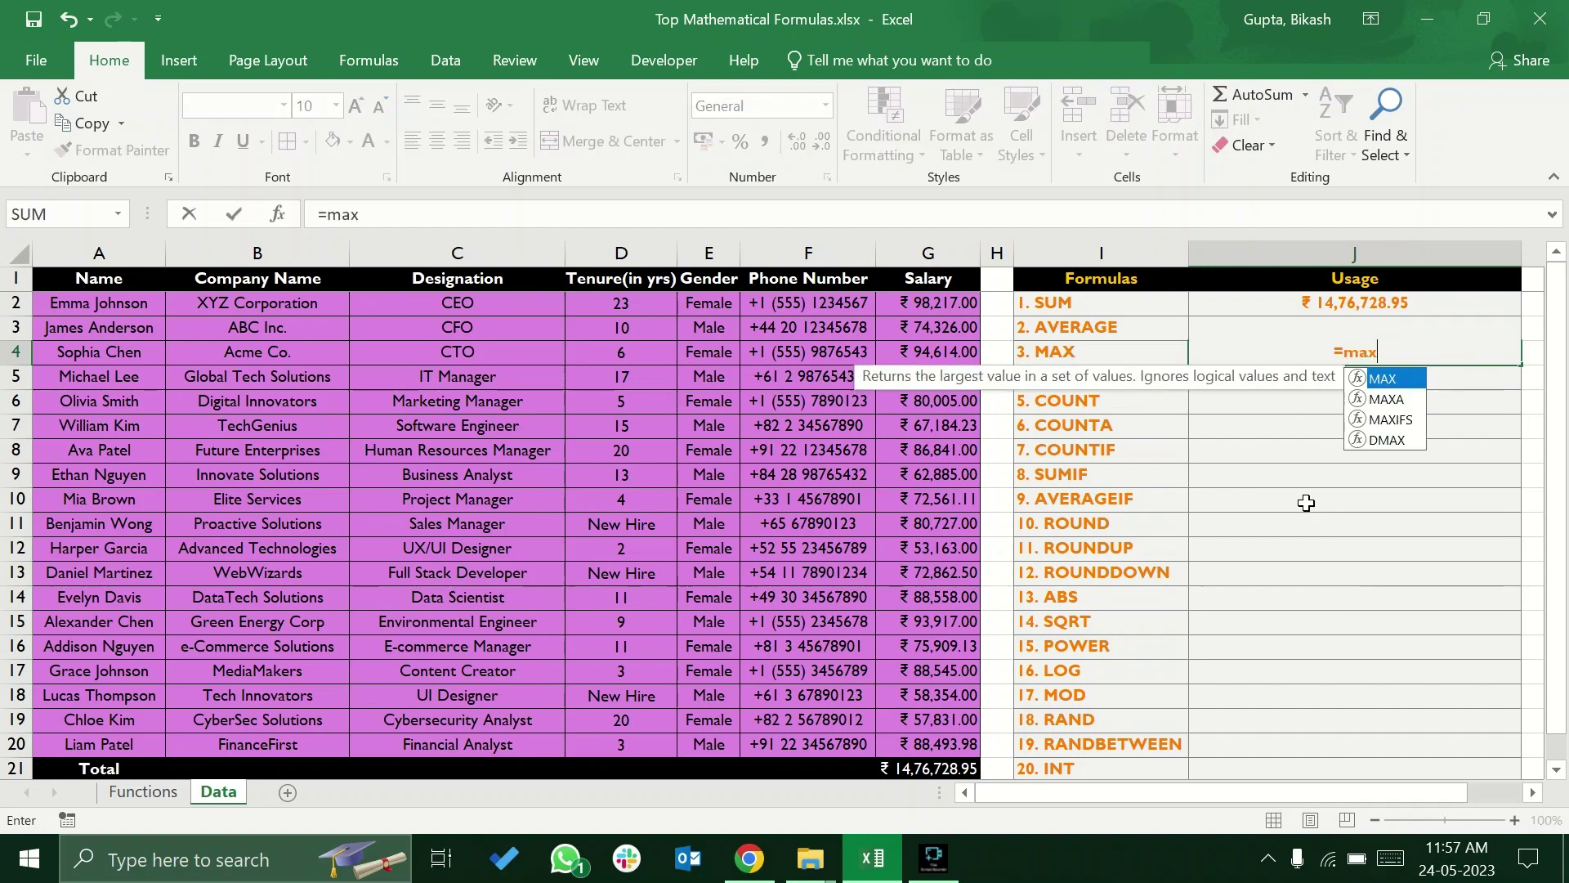
key(Tab)
drag(958, 302, 921, 746)
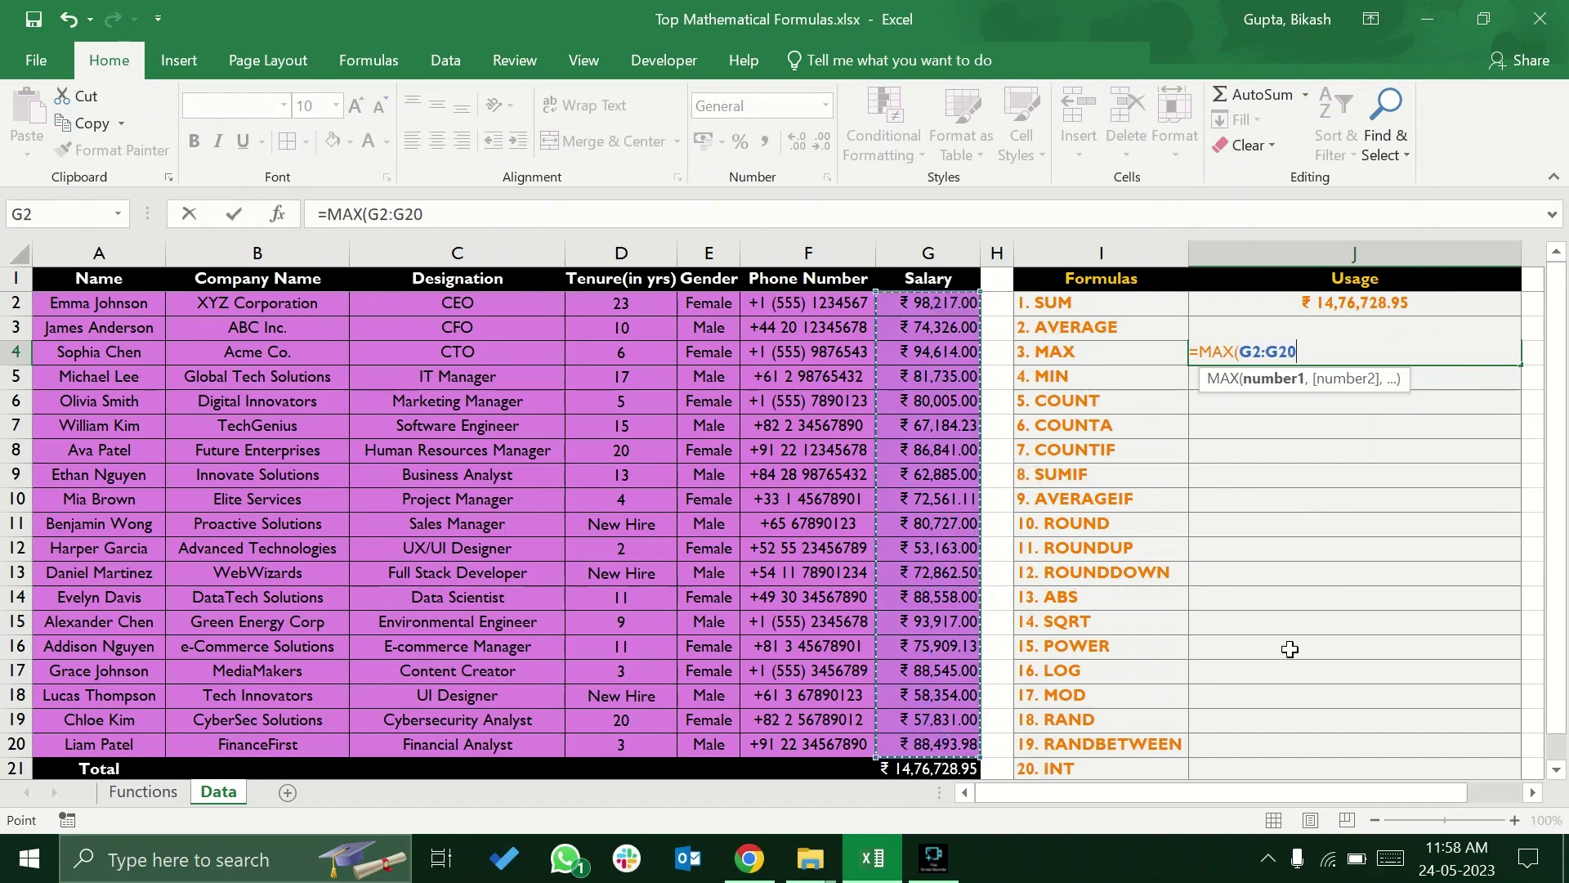
key(Return)
Compare the MAX result in J4 with the salary in G2 and the full salary range G2:G20
click(1418, 350)
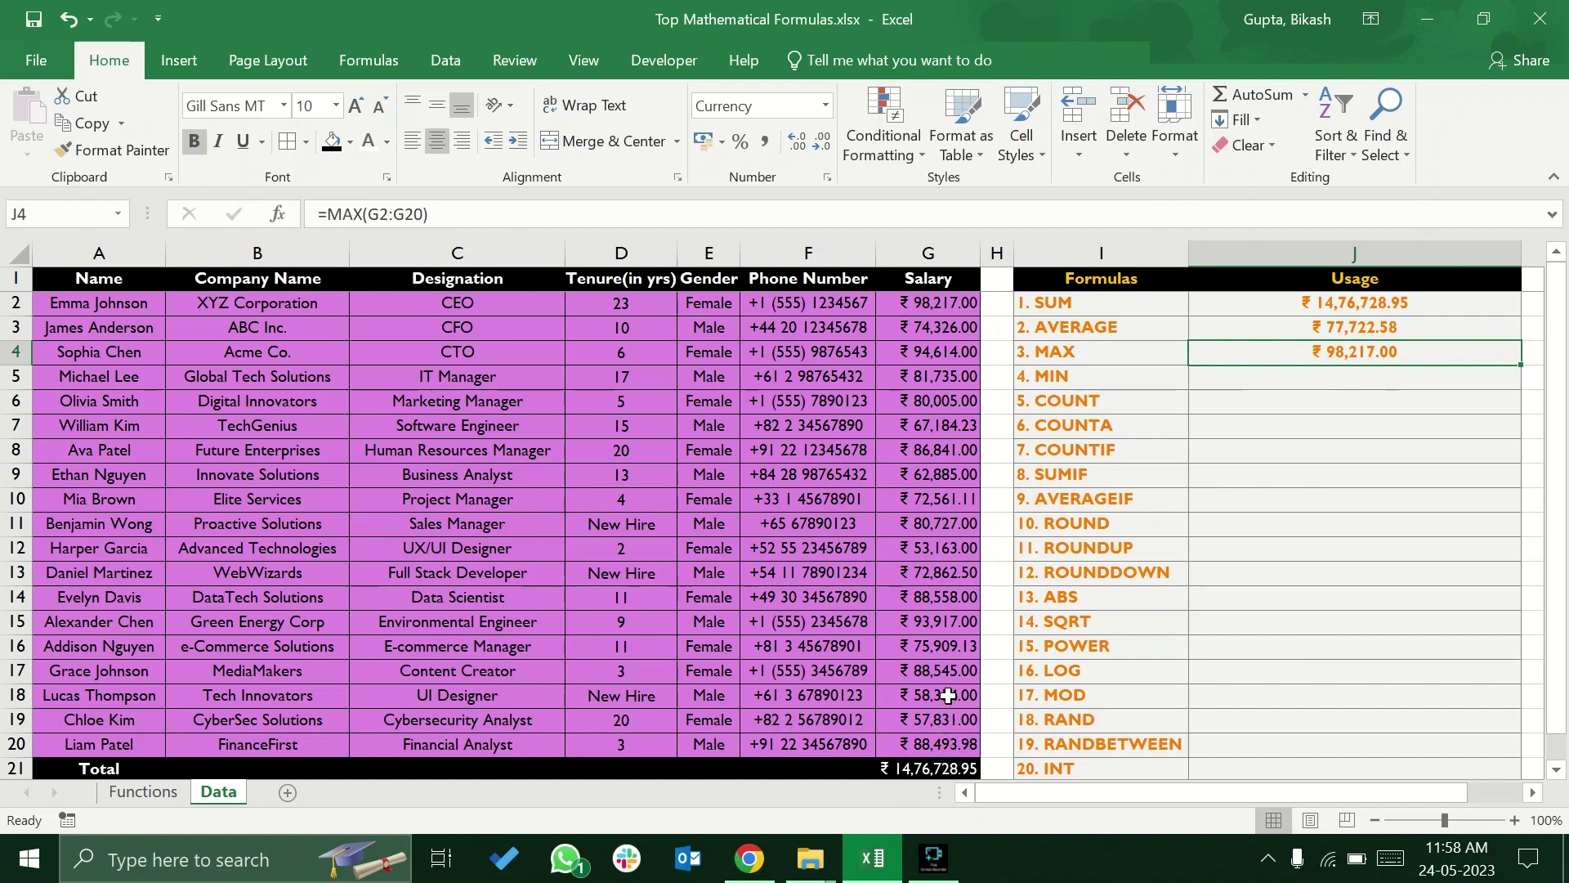
click(939, 300)
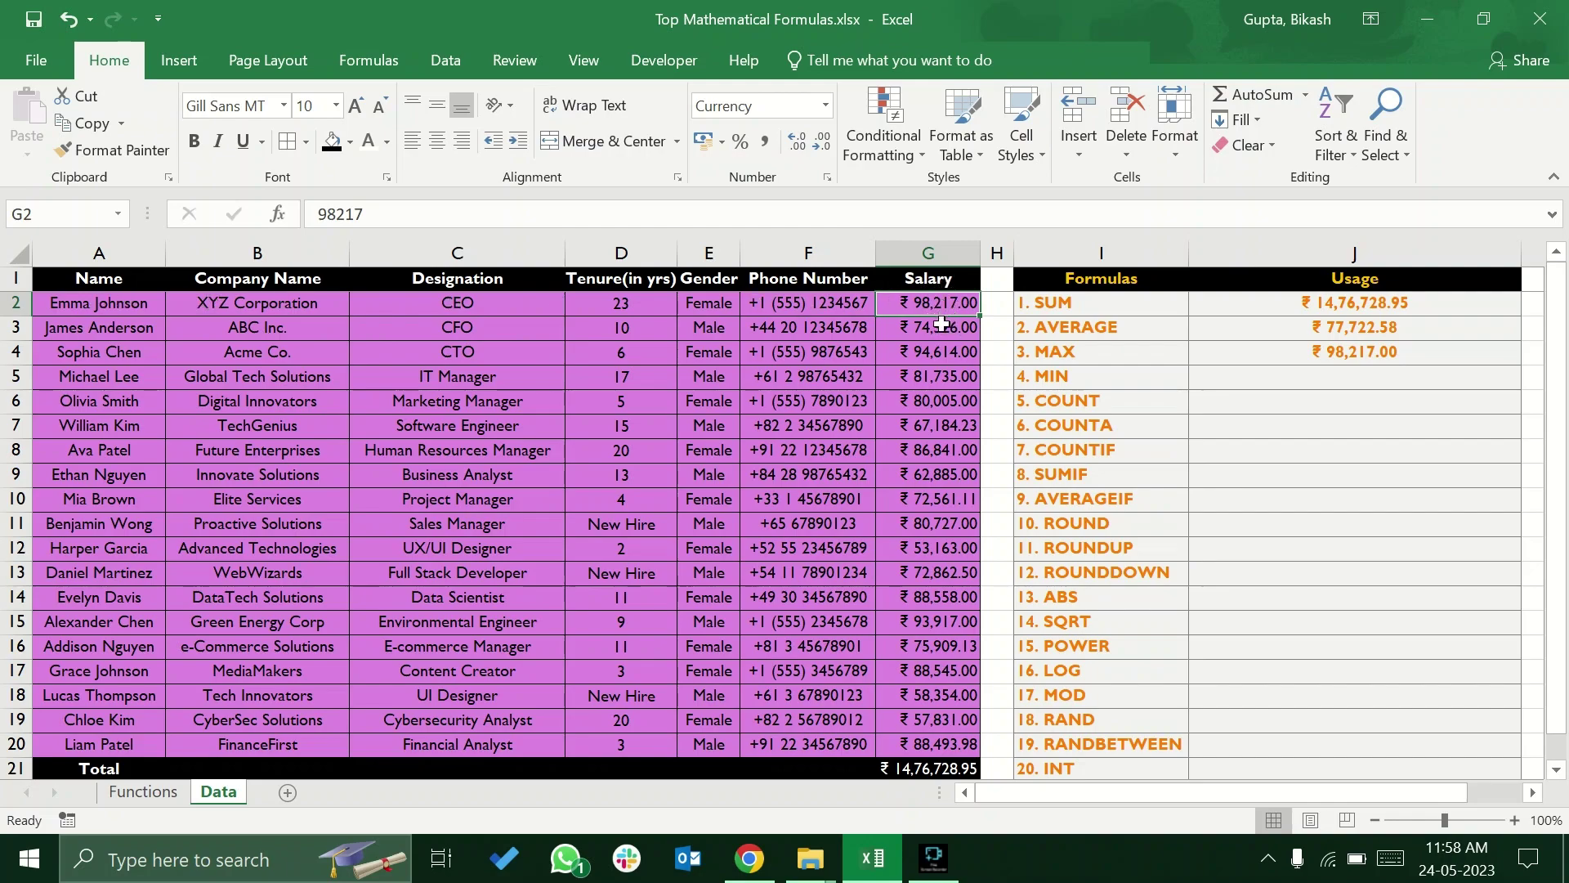
click(1340, 353)
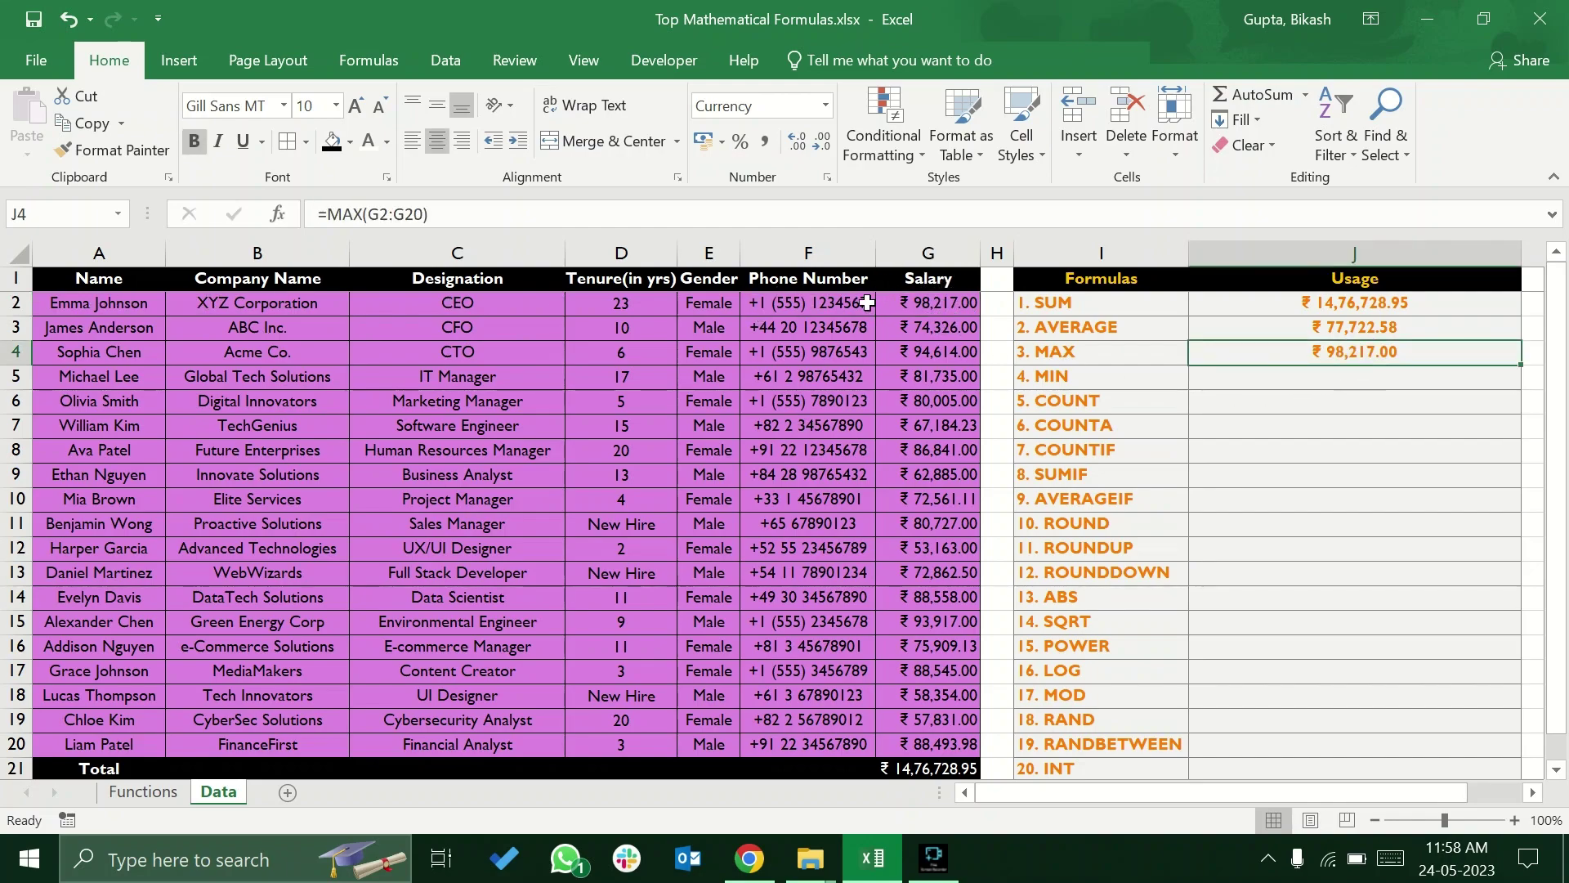
click(929, 312)
drag(929, 317, 953, 743)
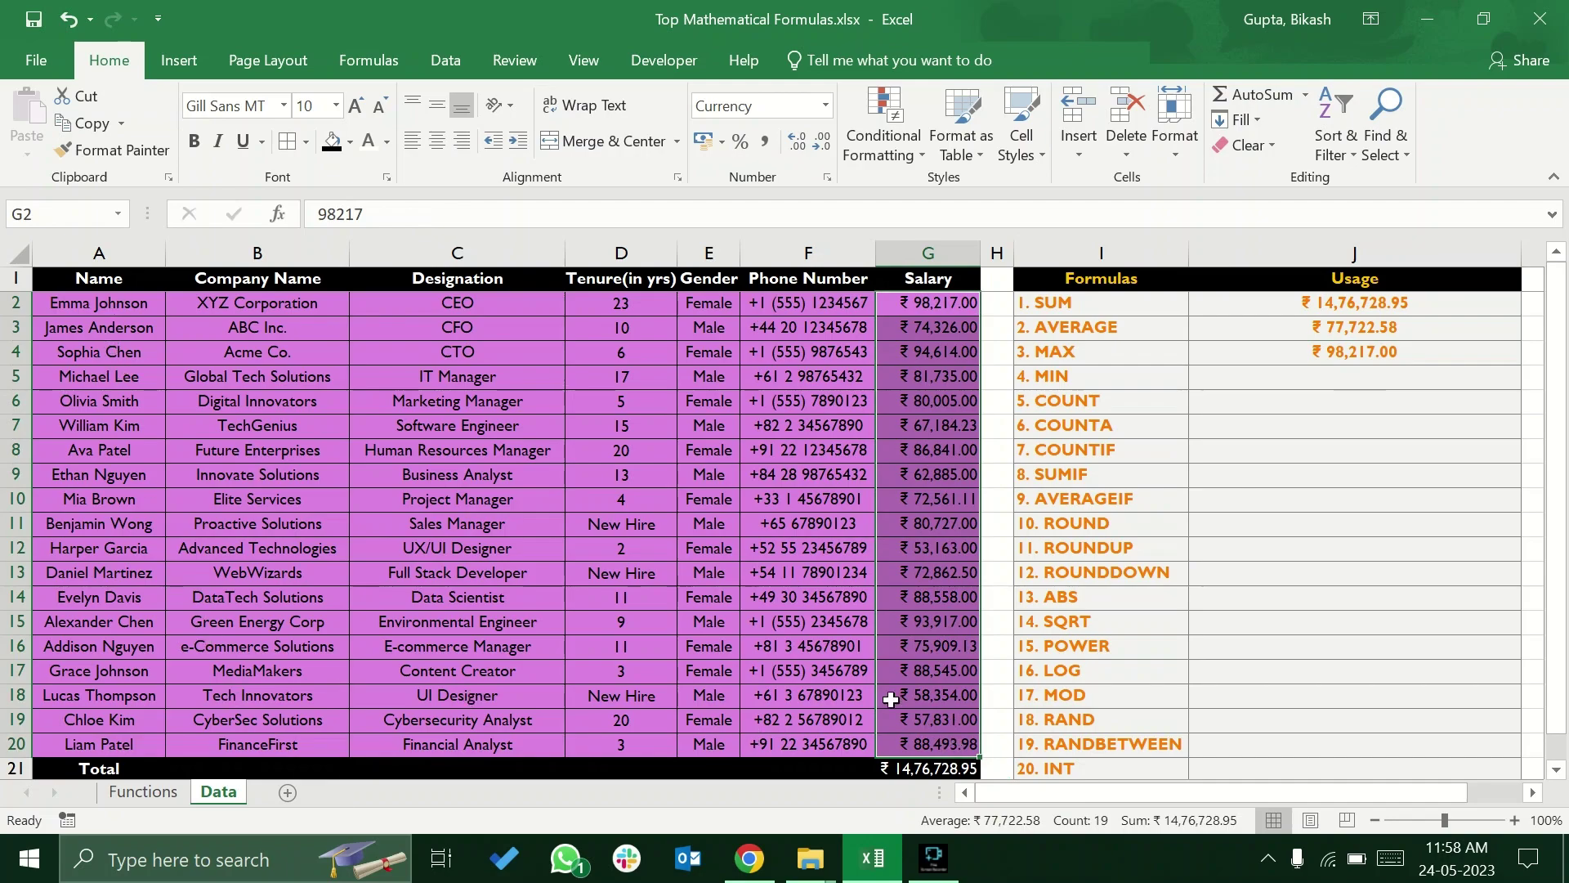
Enter =MIN(G2:G20) in cell J5, the Usage cell for MIN
click(1312, 378)
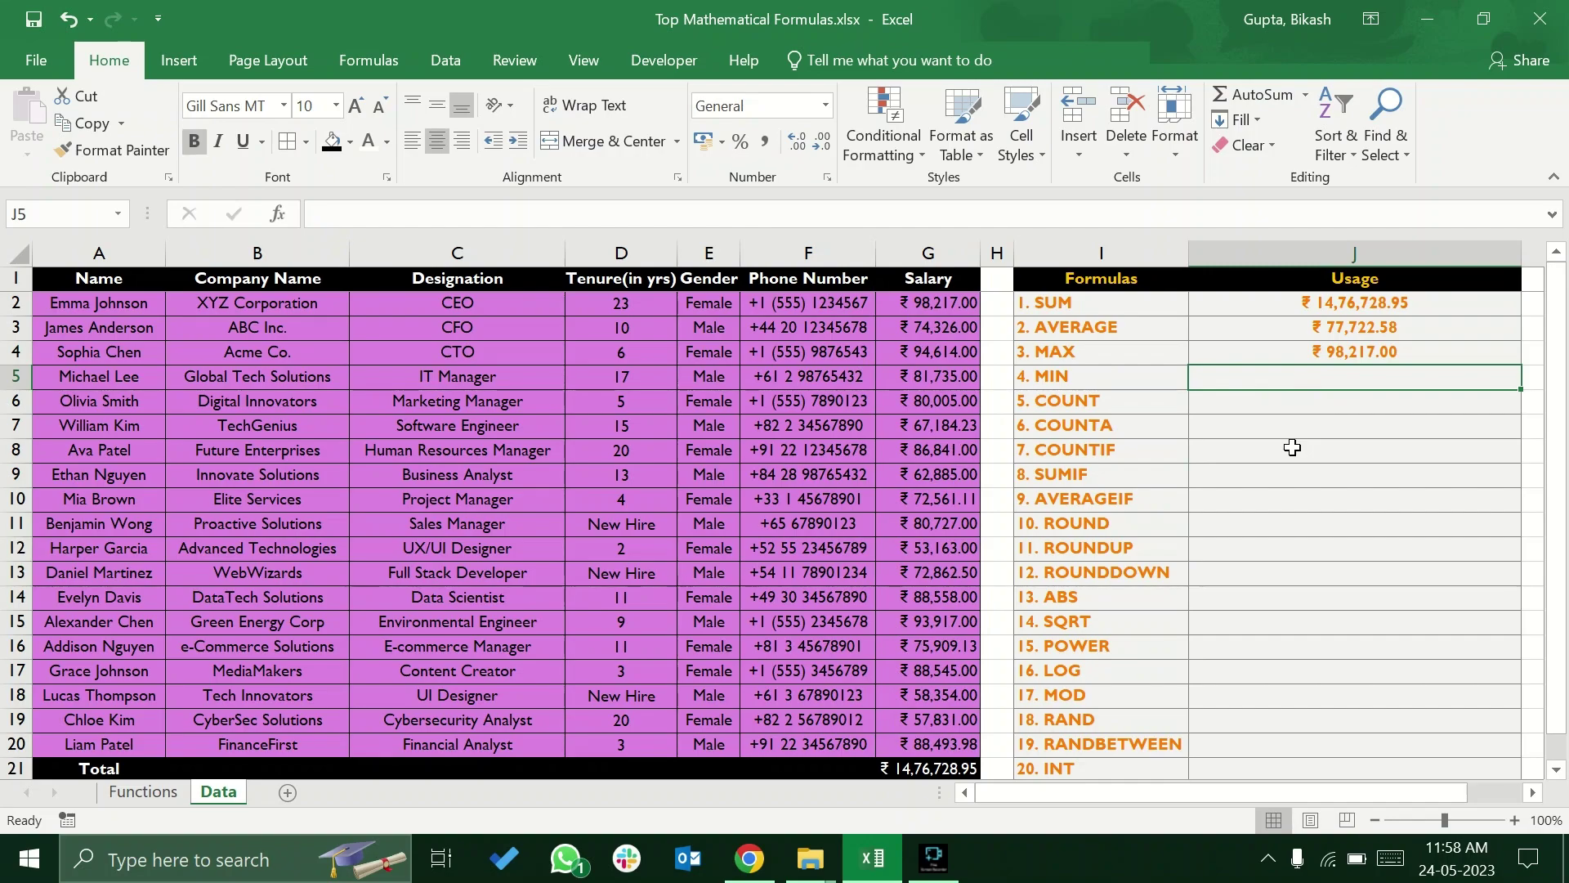
text(=min)
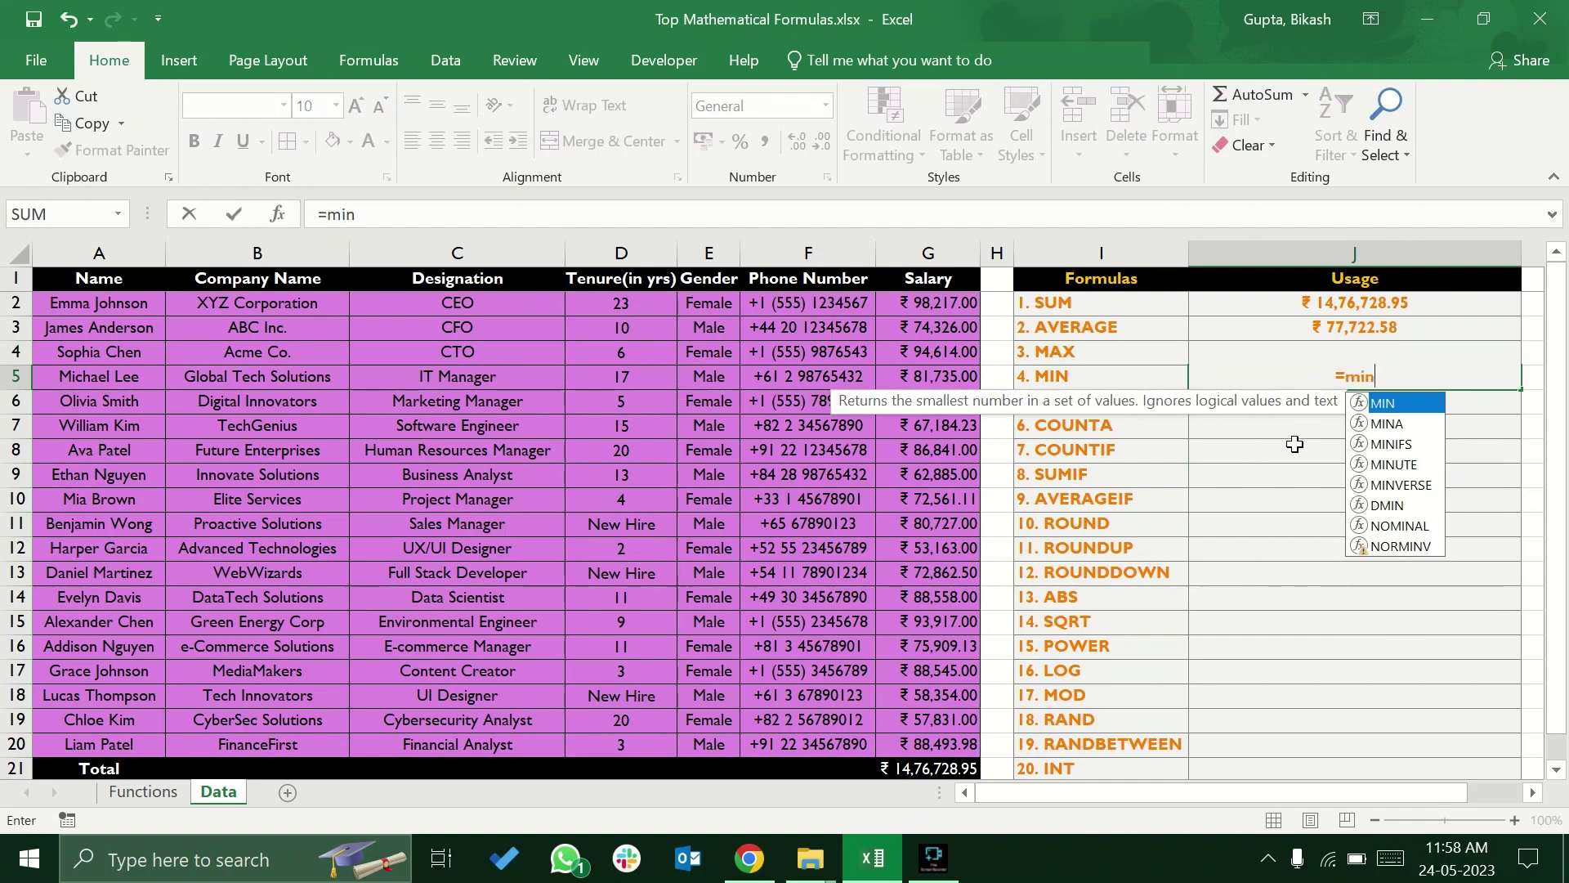
key(Tab)
drag(923, 313, 932, 672)
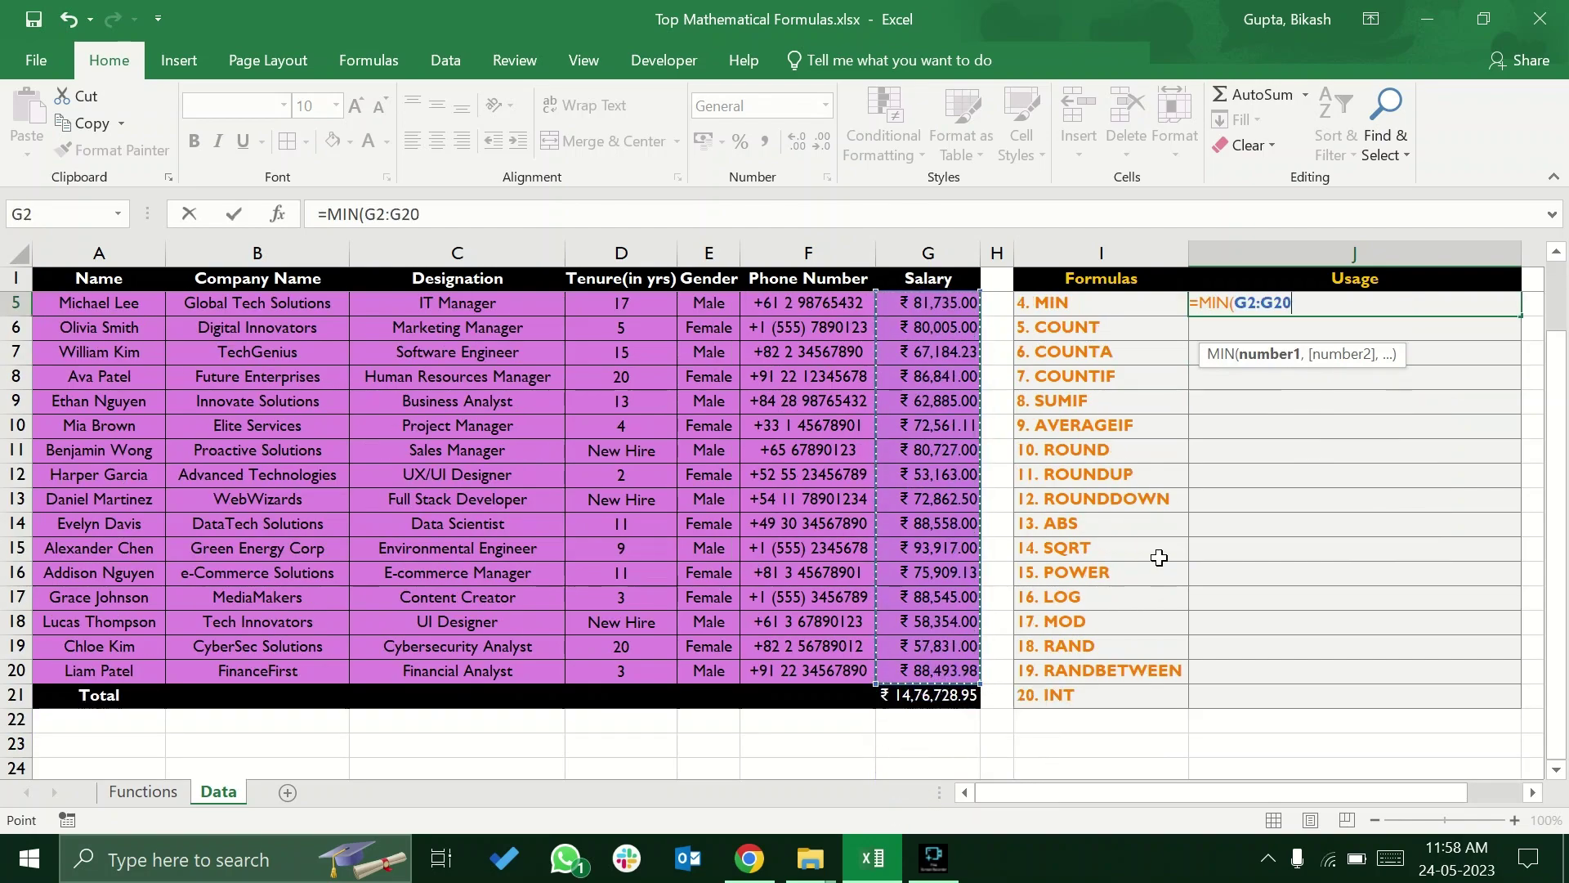
scroll(1180, 536, up, 1)
text())
key(Return)
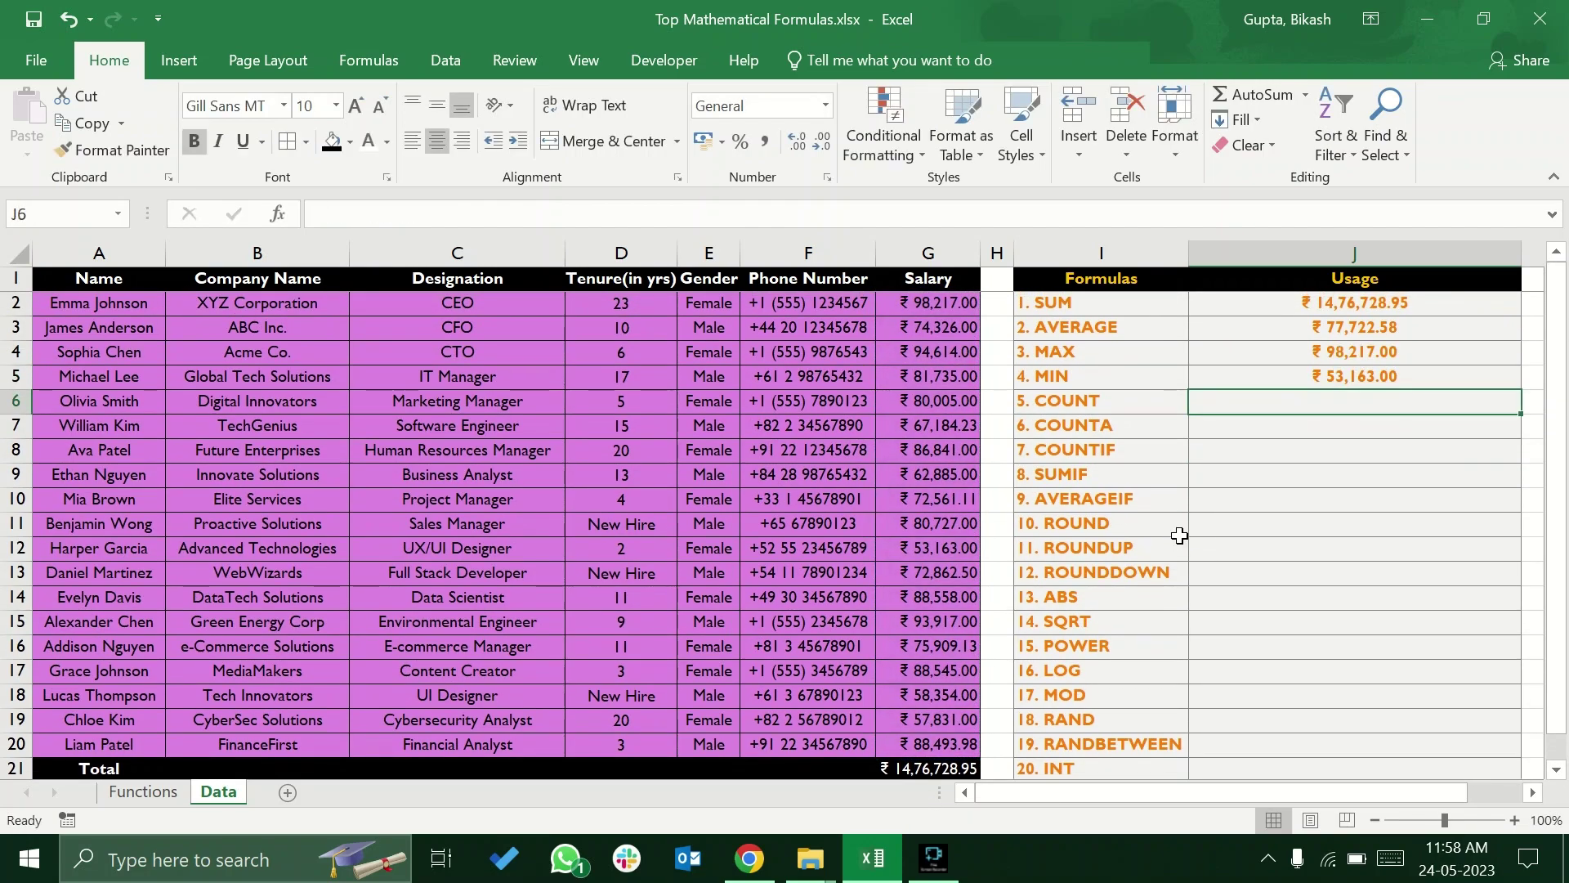
Compare the MIN result in J5 with the row 12 employee record, and review the MAX formula against the salary range G2:G20
click(1396, 374)
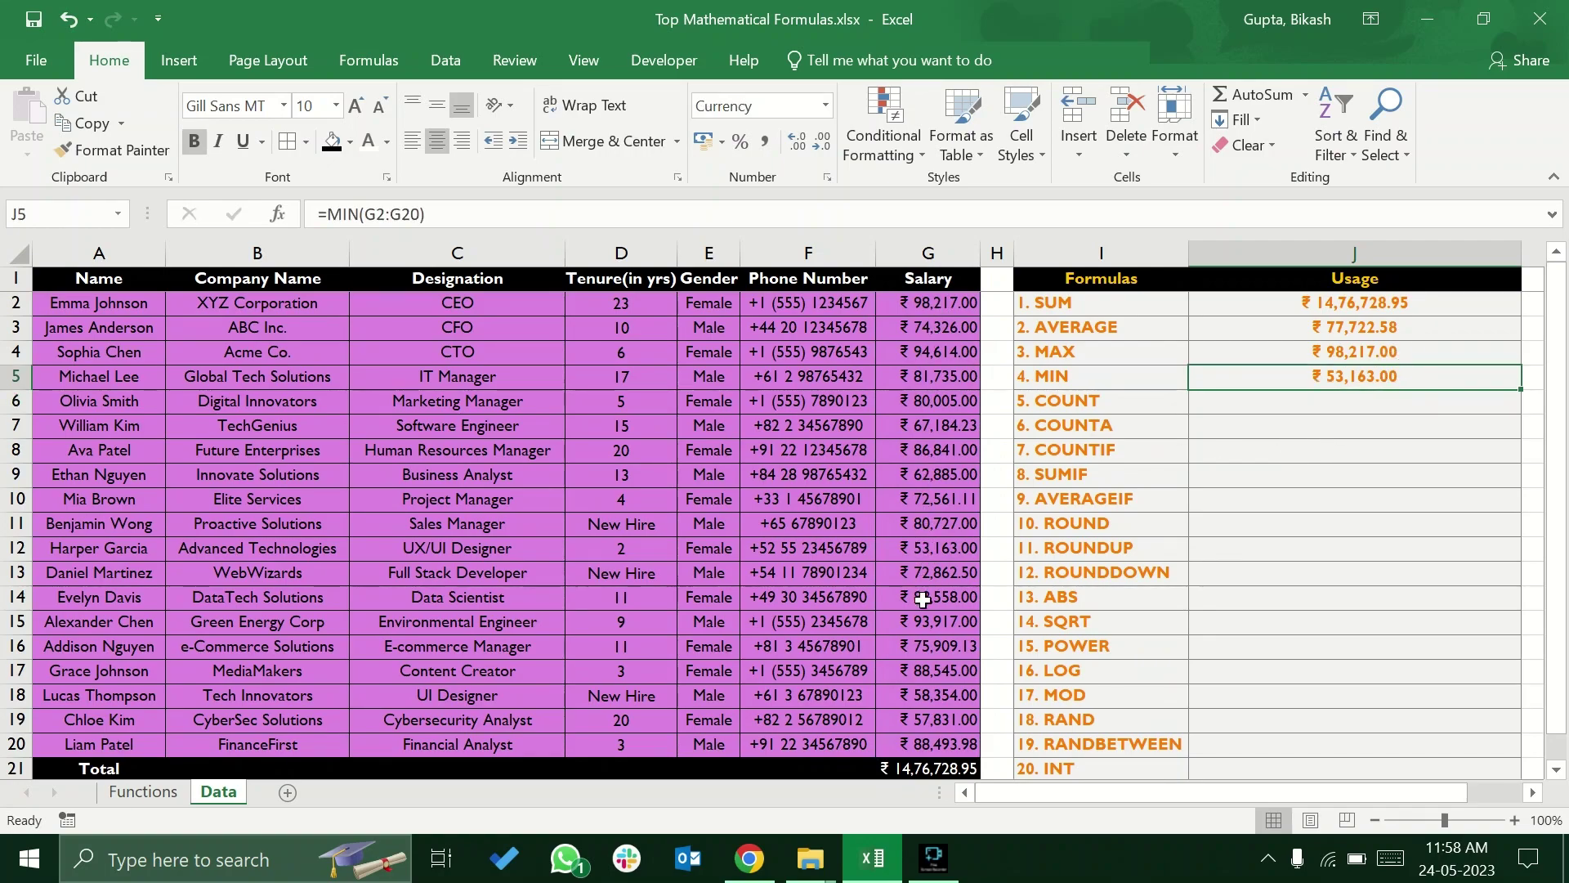
click(952, 547)
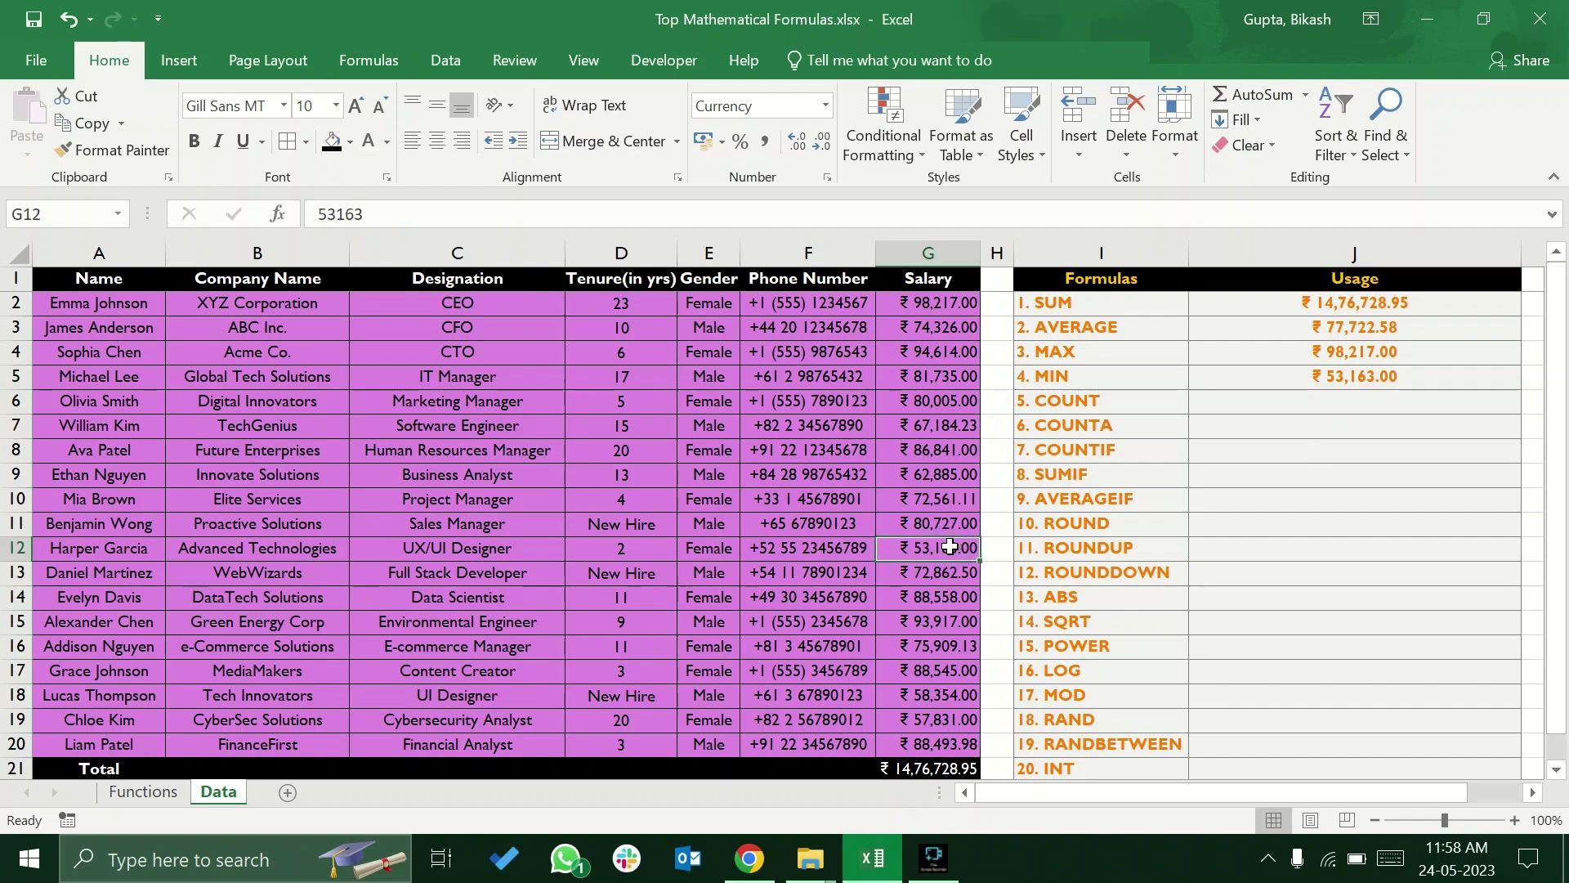
click(152, 555)
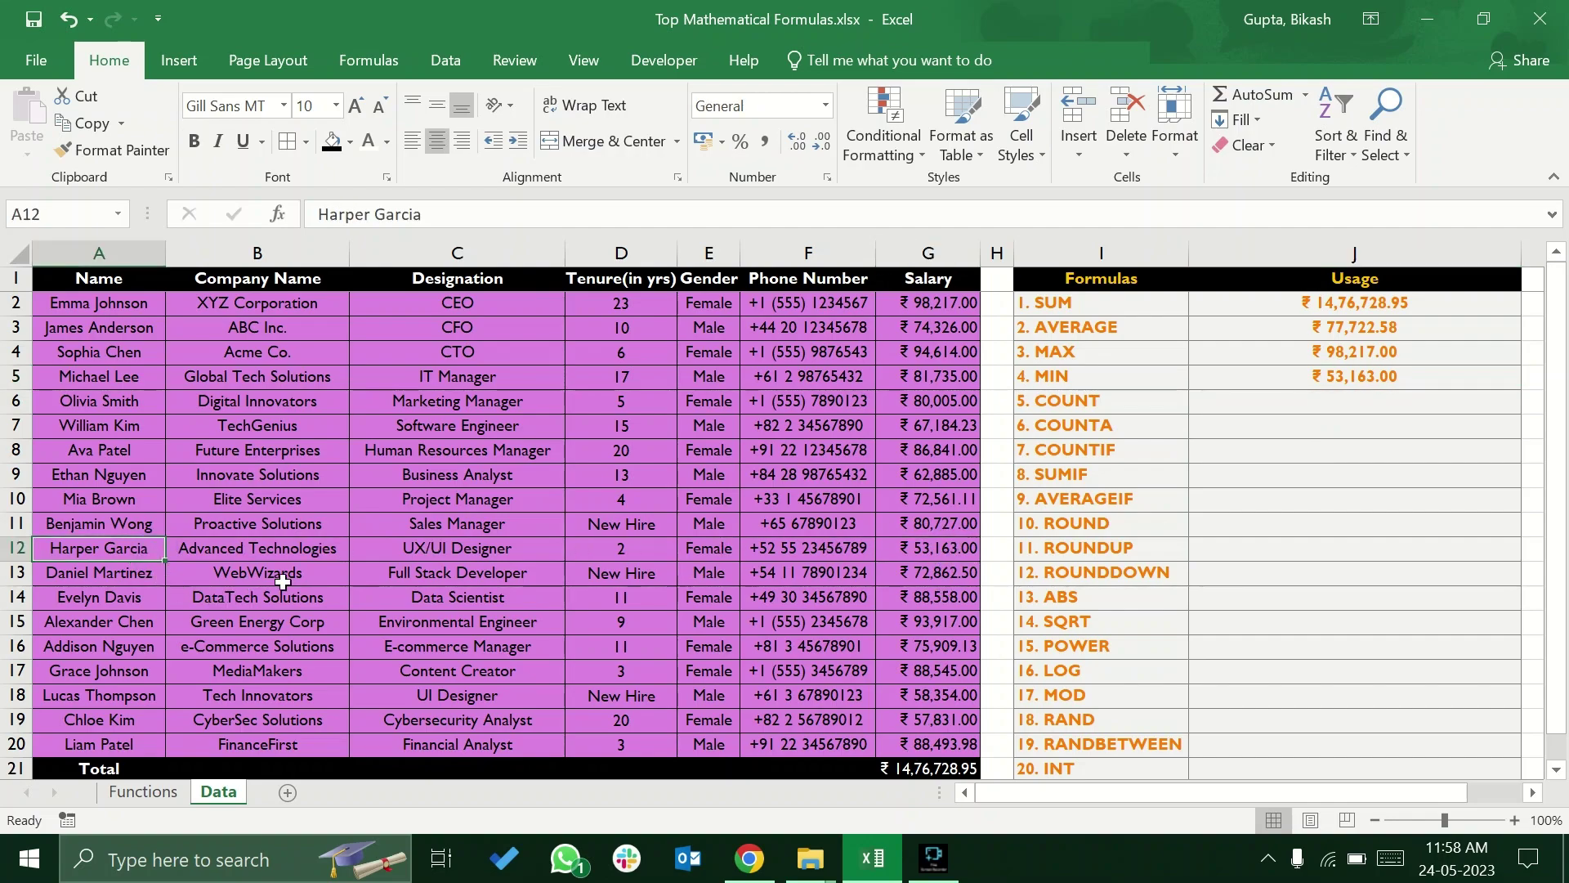
click(731, 548)
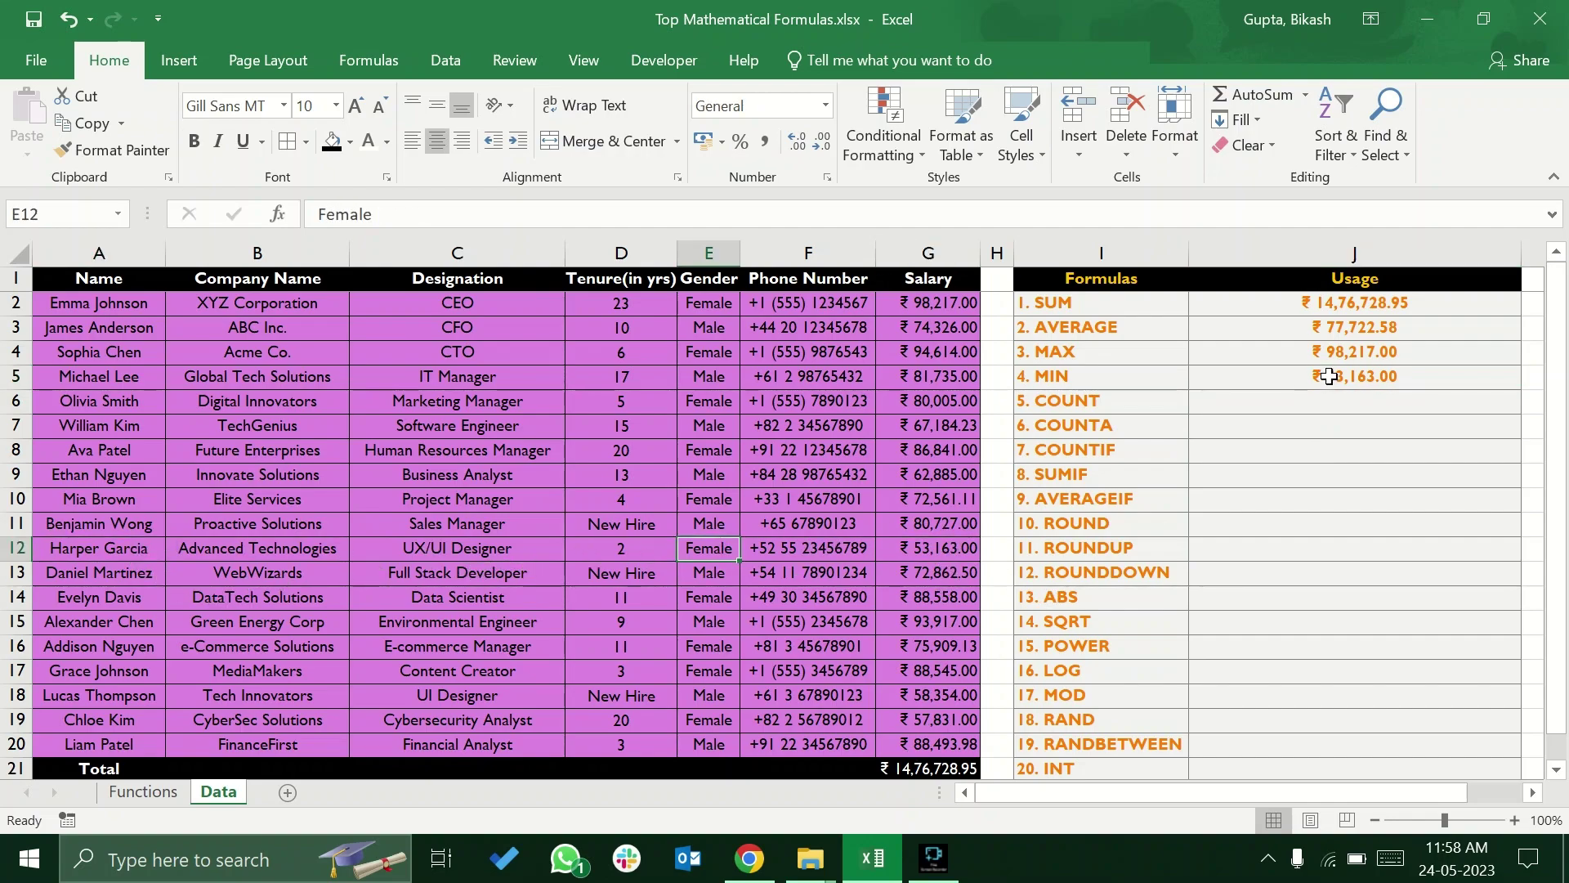
click(1326, 377)
click(1312, 414)
click(1346, 362)
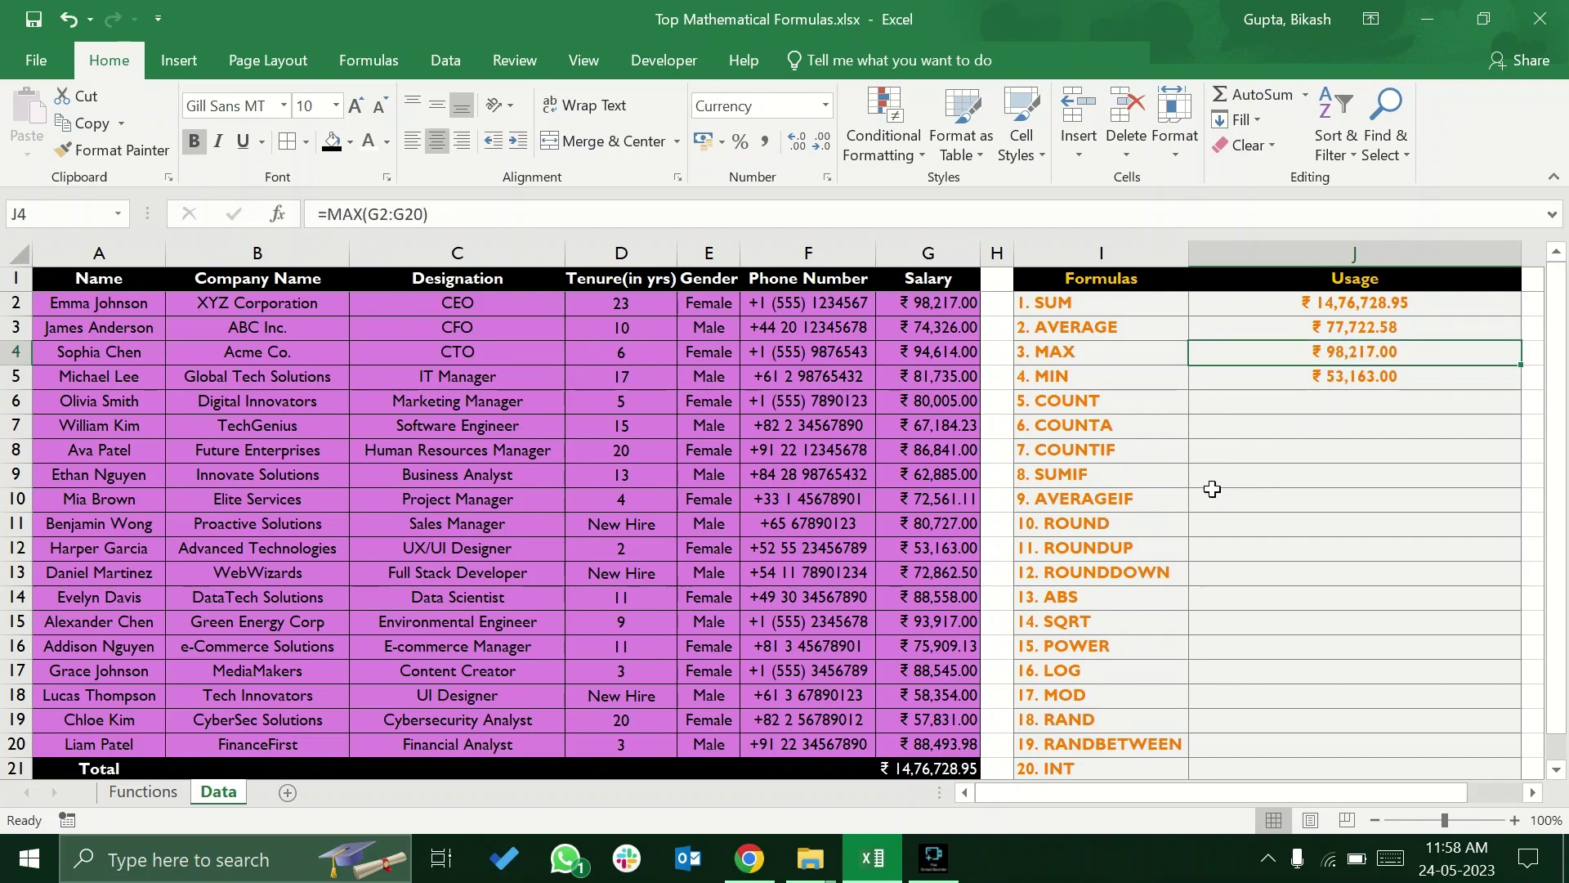
drag(948, 301, 917, 737)
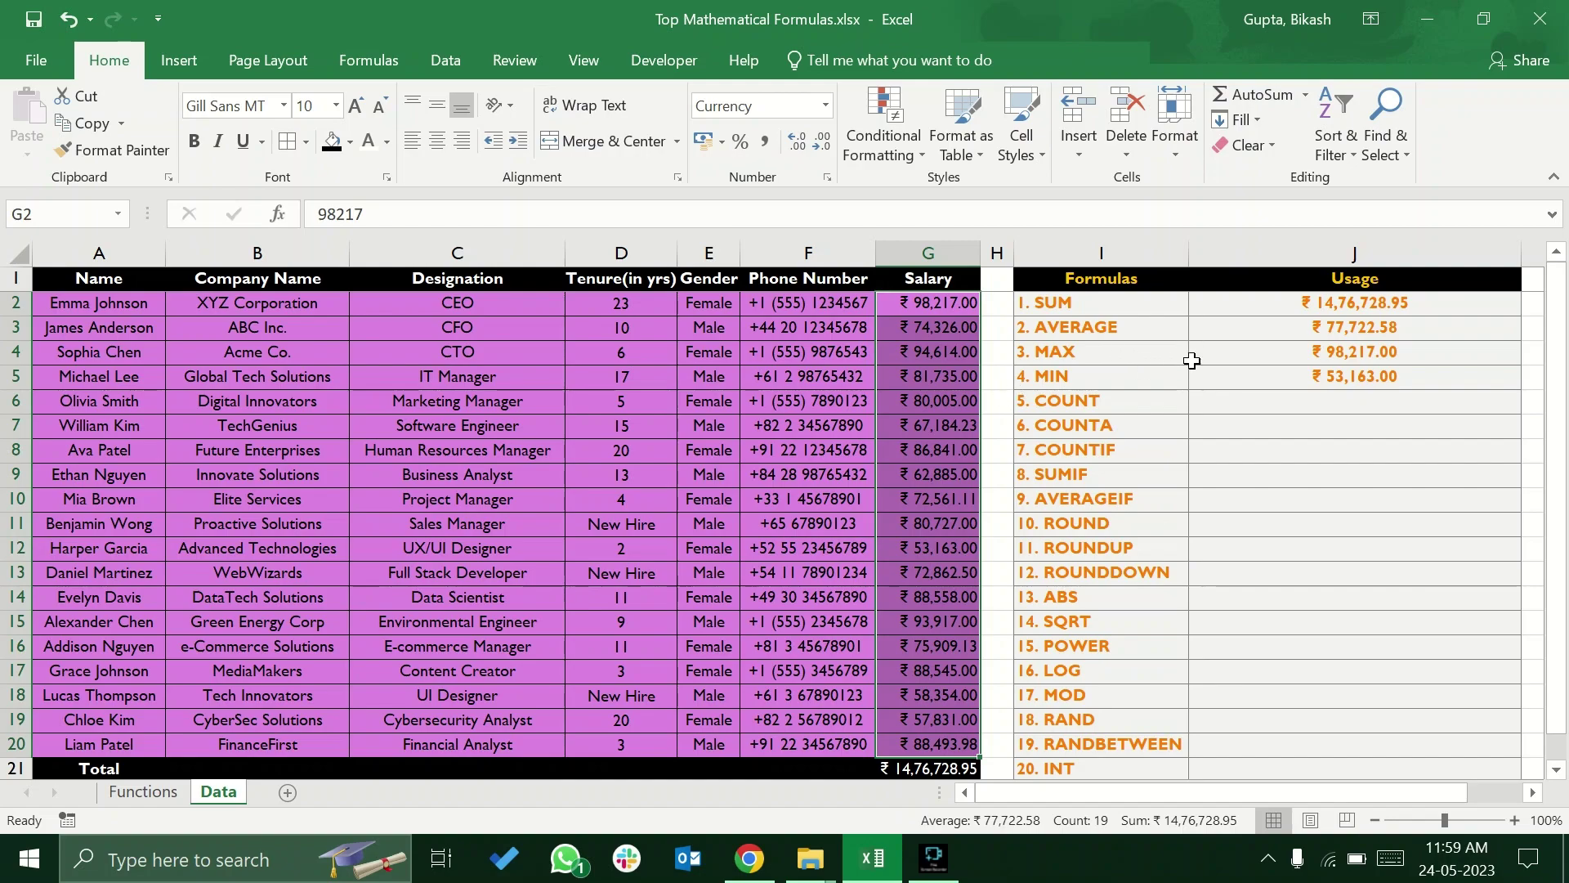
Select the COUNT usage cell J6, read the COUNT description on the Functions sheet, and return to the Data sheet
click(1234, 401)
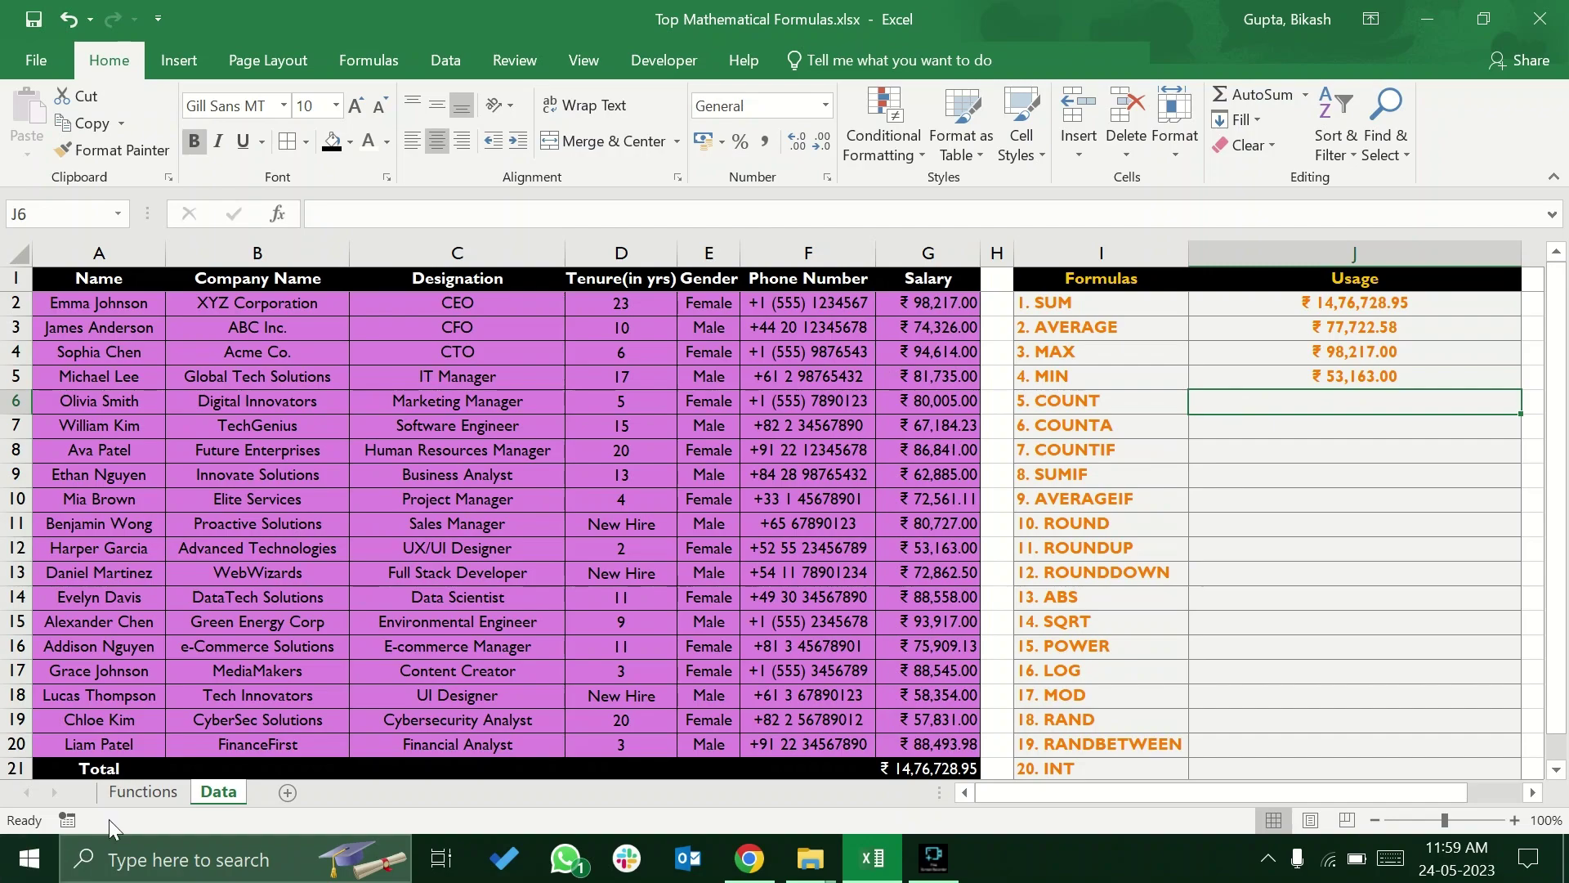
click(144, 792)
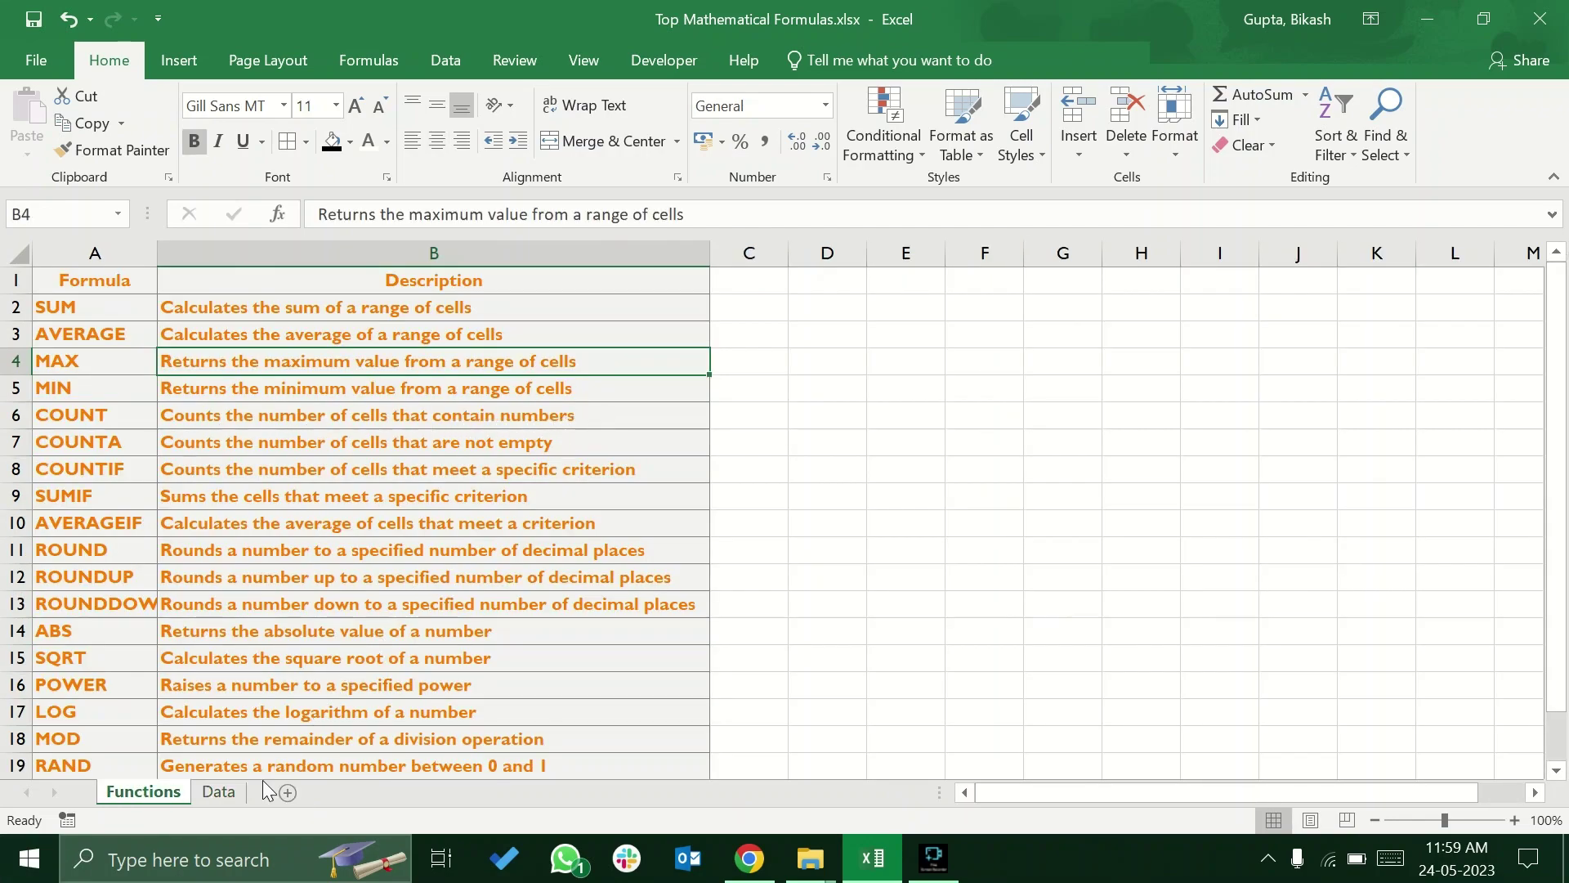
click(232, 793)
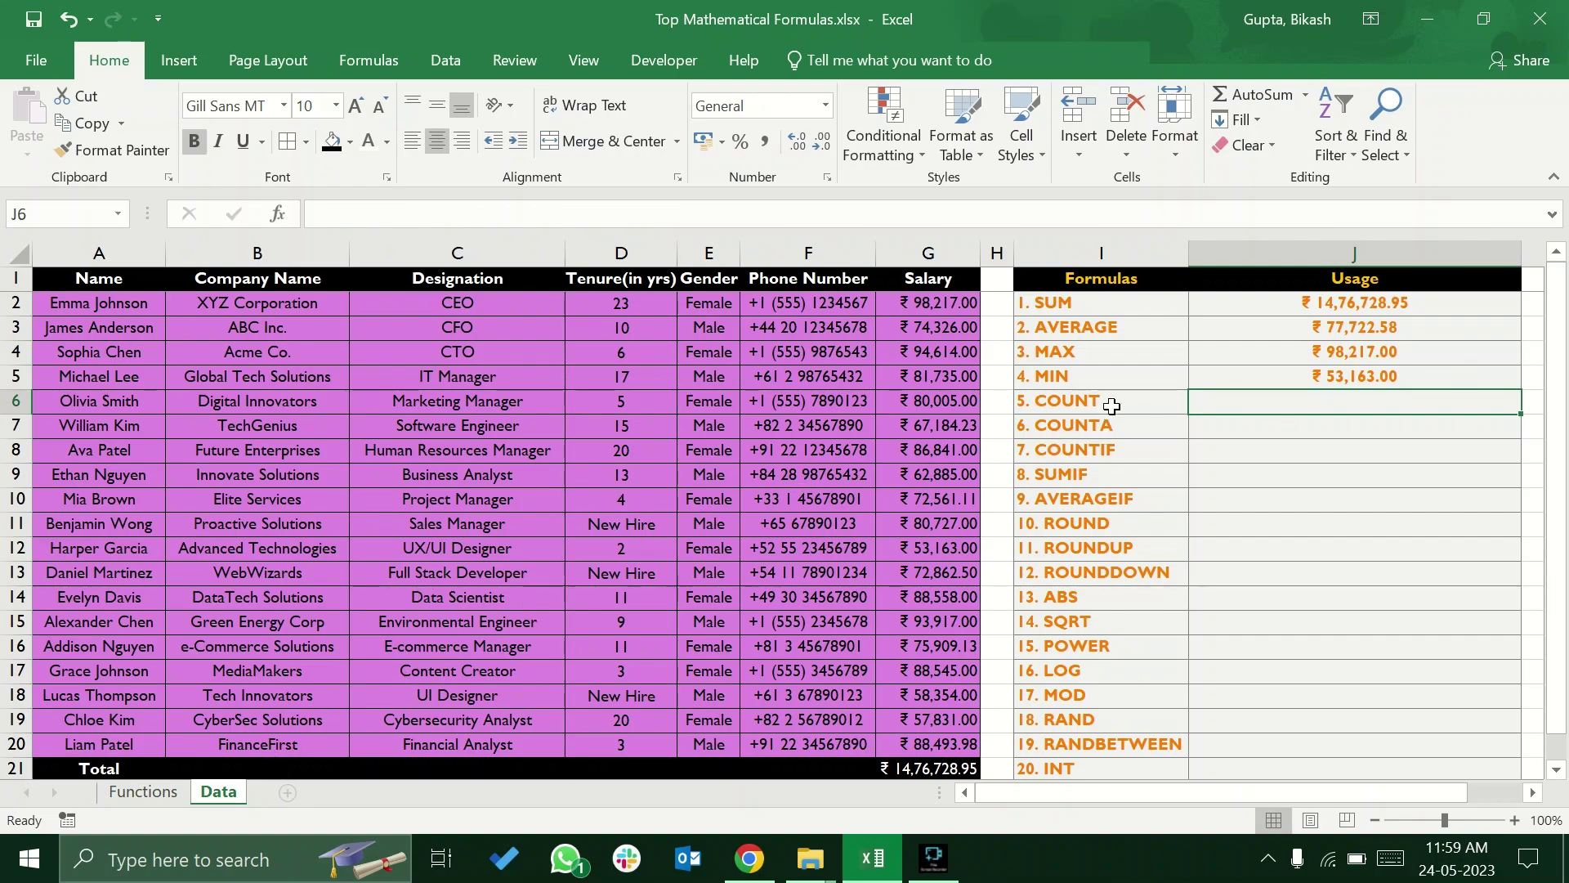
Examine the text entries in the Designation column and the numeric entry in the Tenure column around rows 2 to 4
drag(524, 327, 521, 307)
click(523, 333)
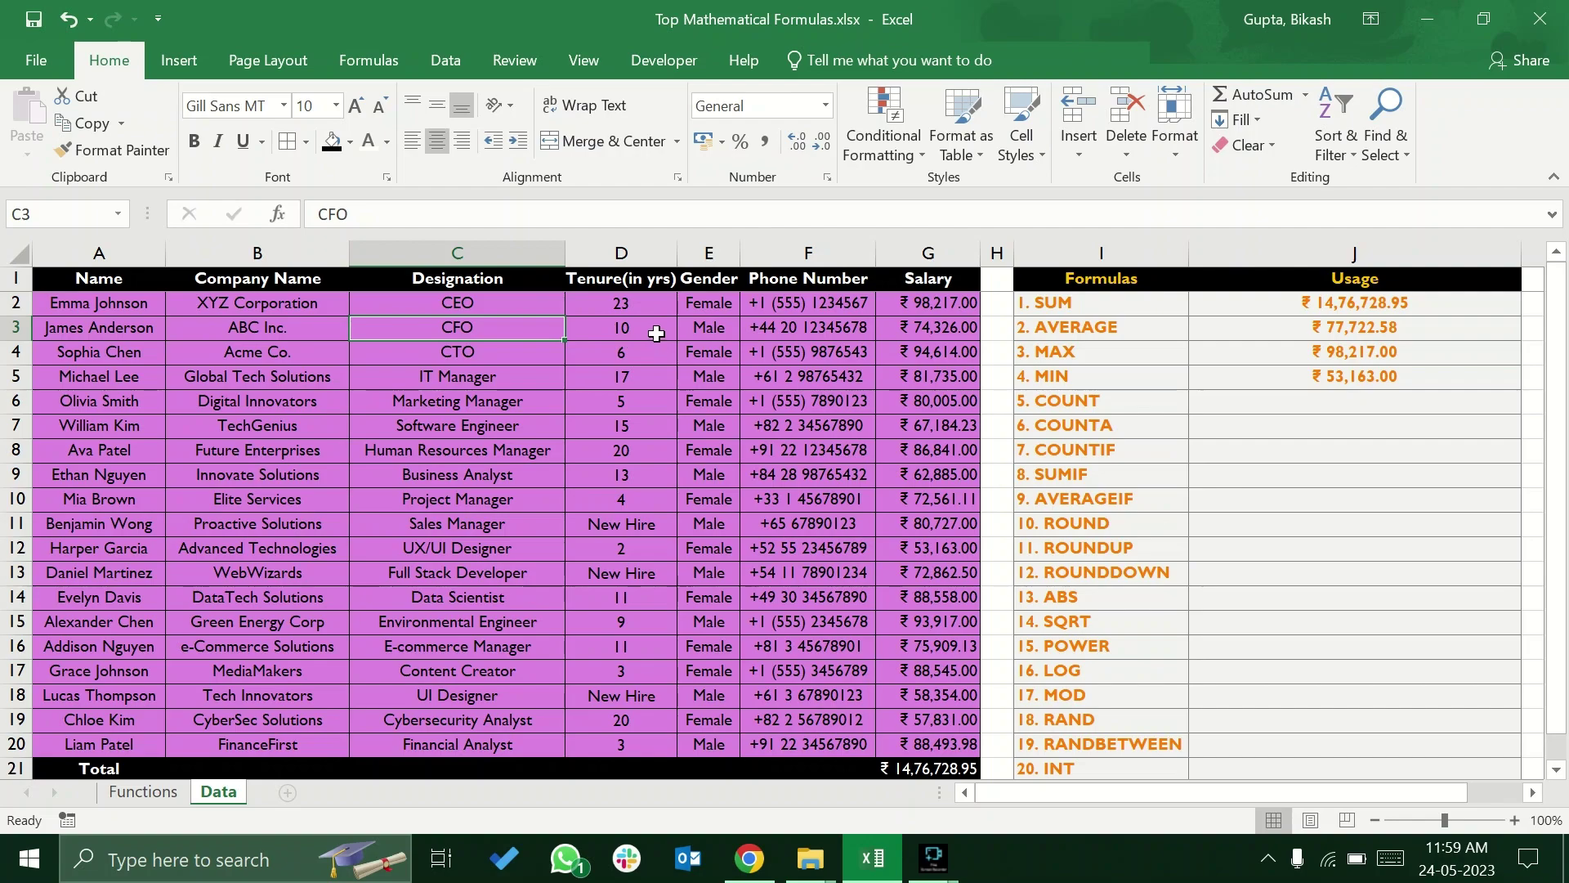
click(635, 347)
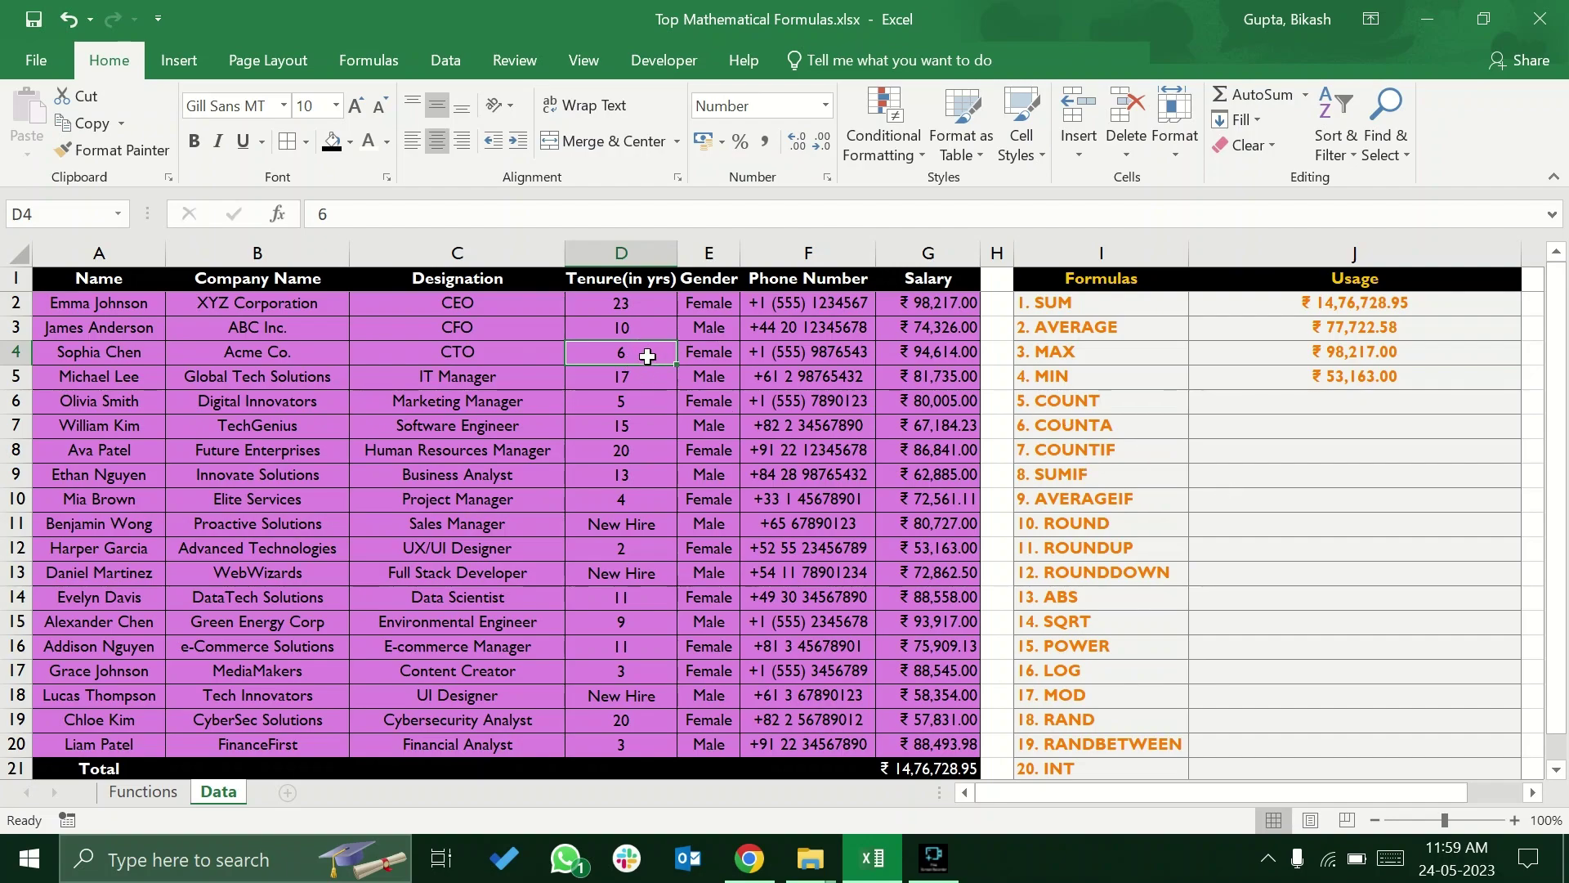
click(502, 354)
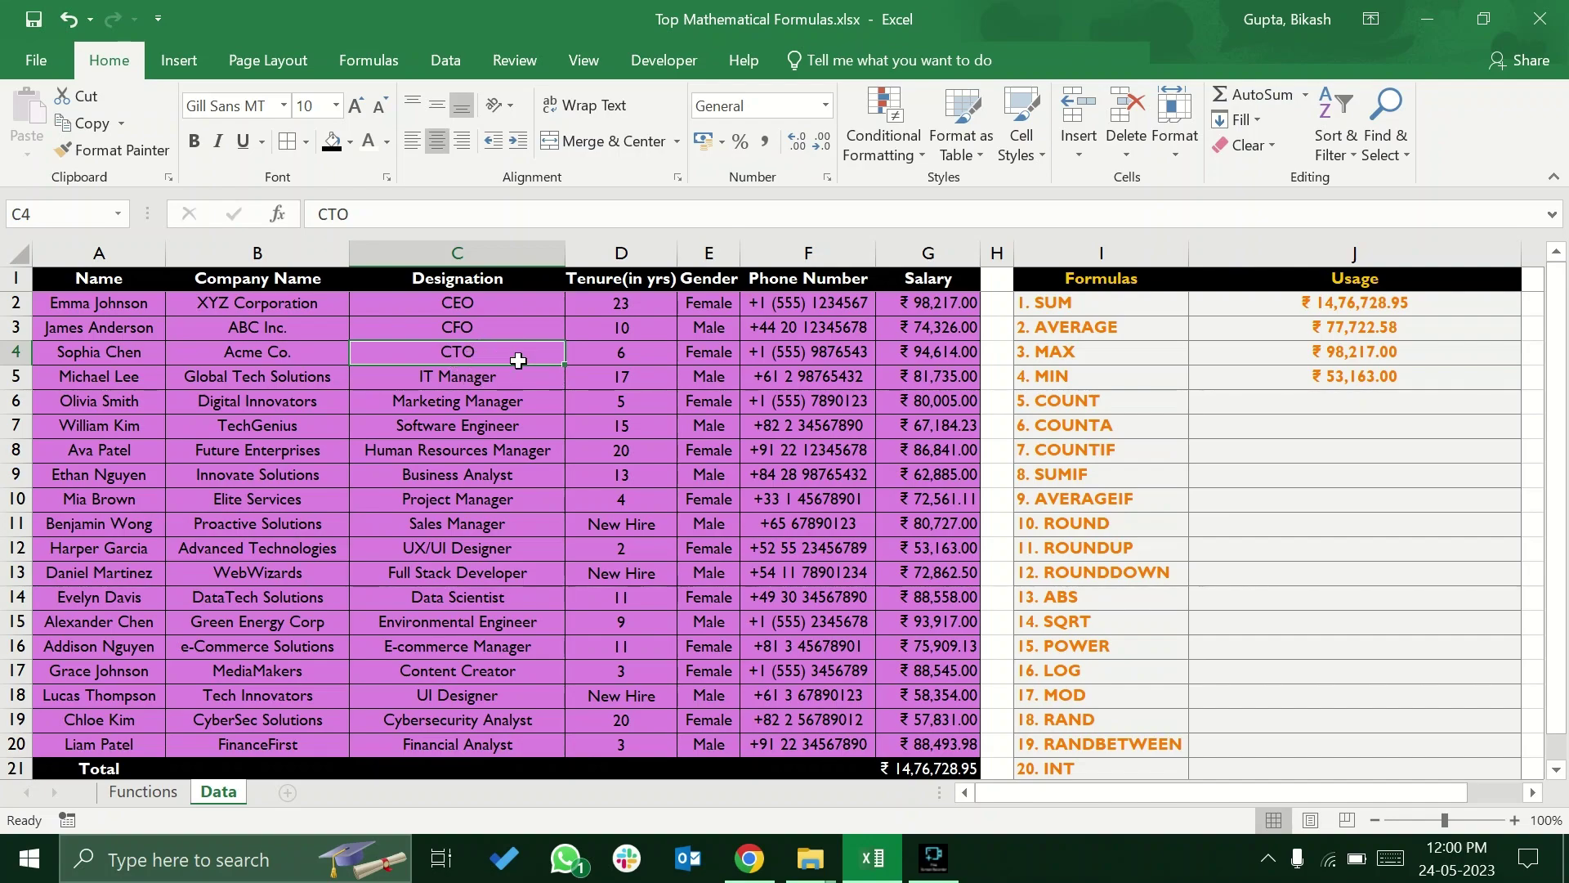
Enter =COUNT(C4:D4) in cell J6, the Usage cell for COUNT
click(1243, 399)
text(=count)
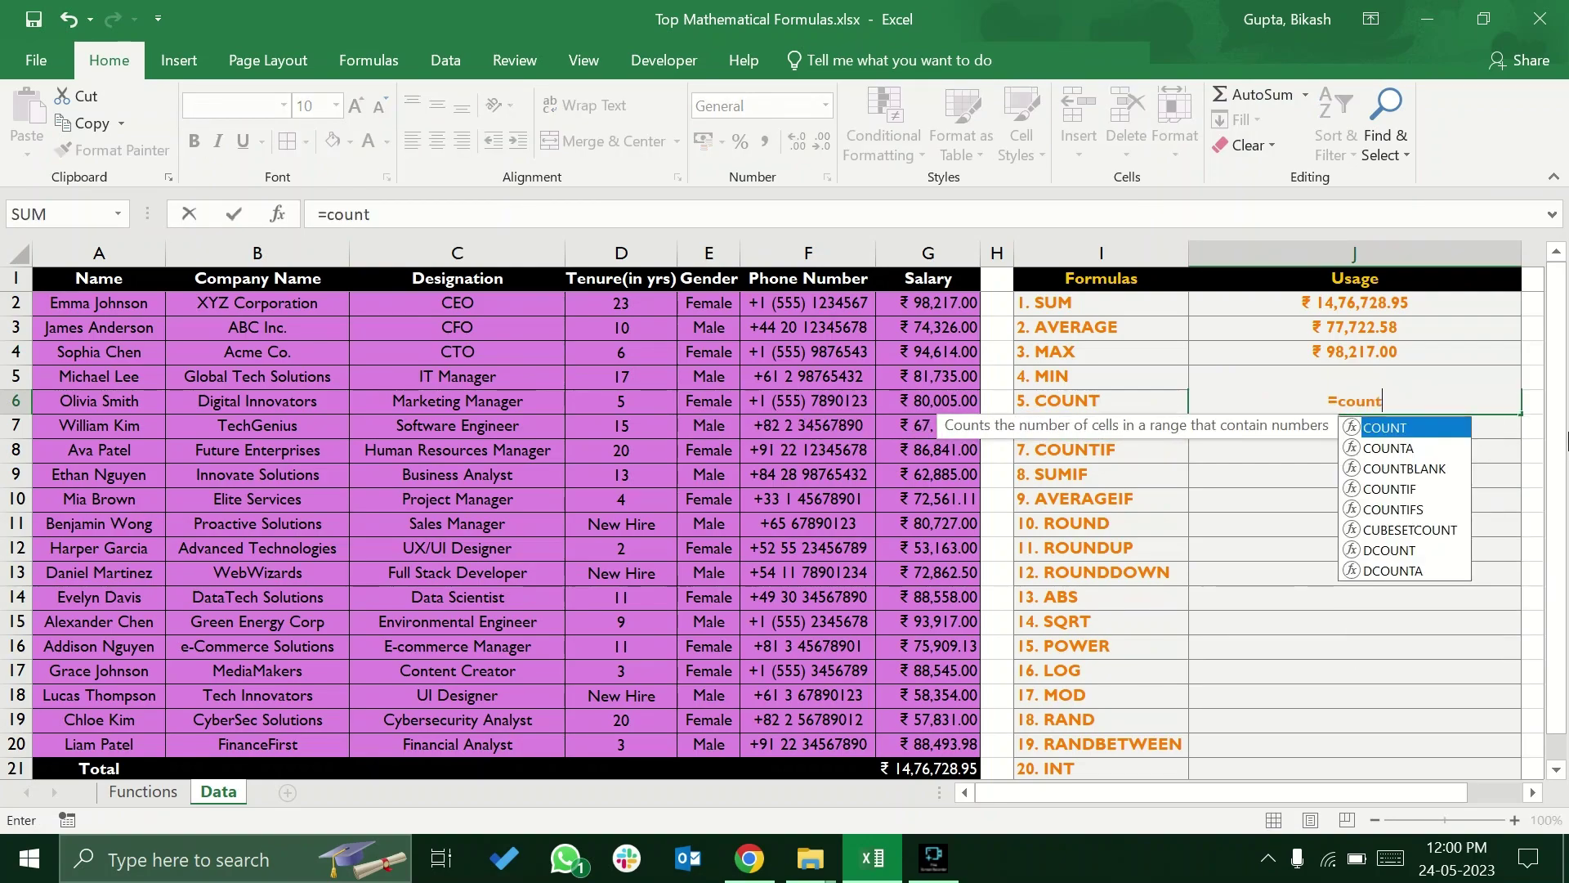
key(Tab)
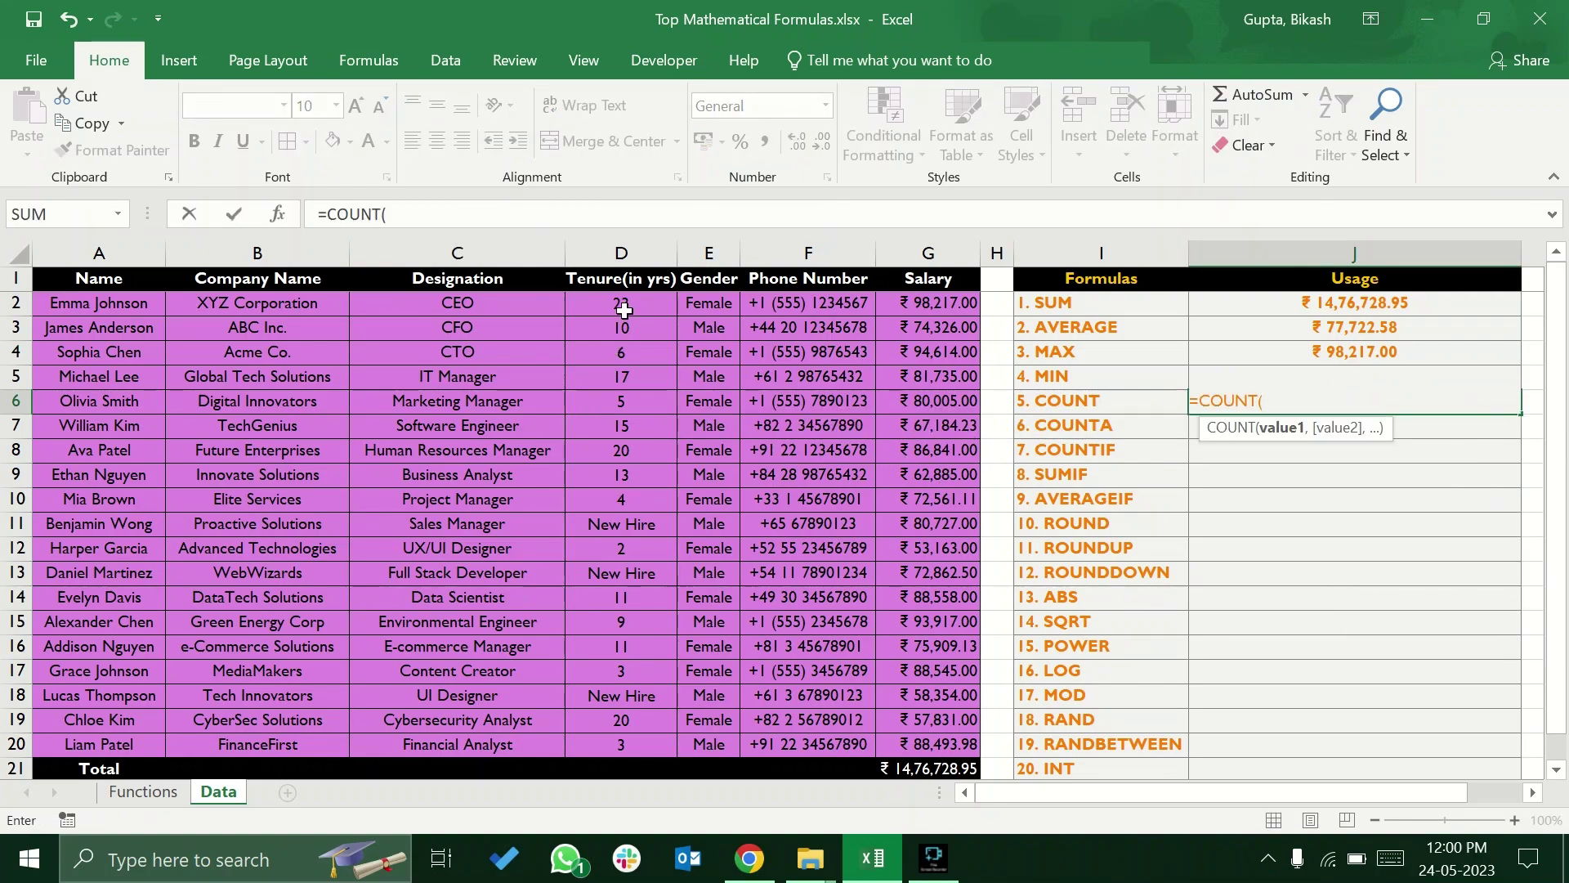
drag(598, 351, 511, 358)
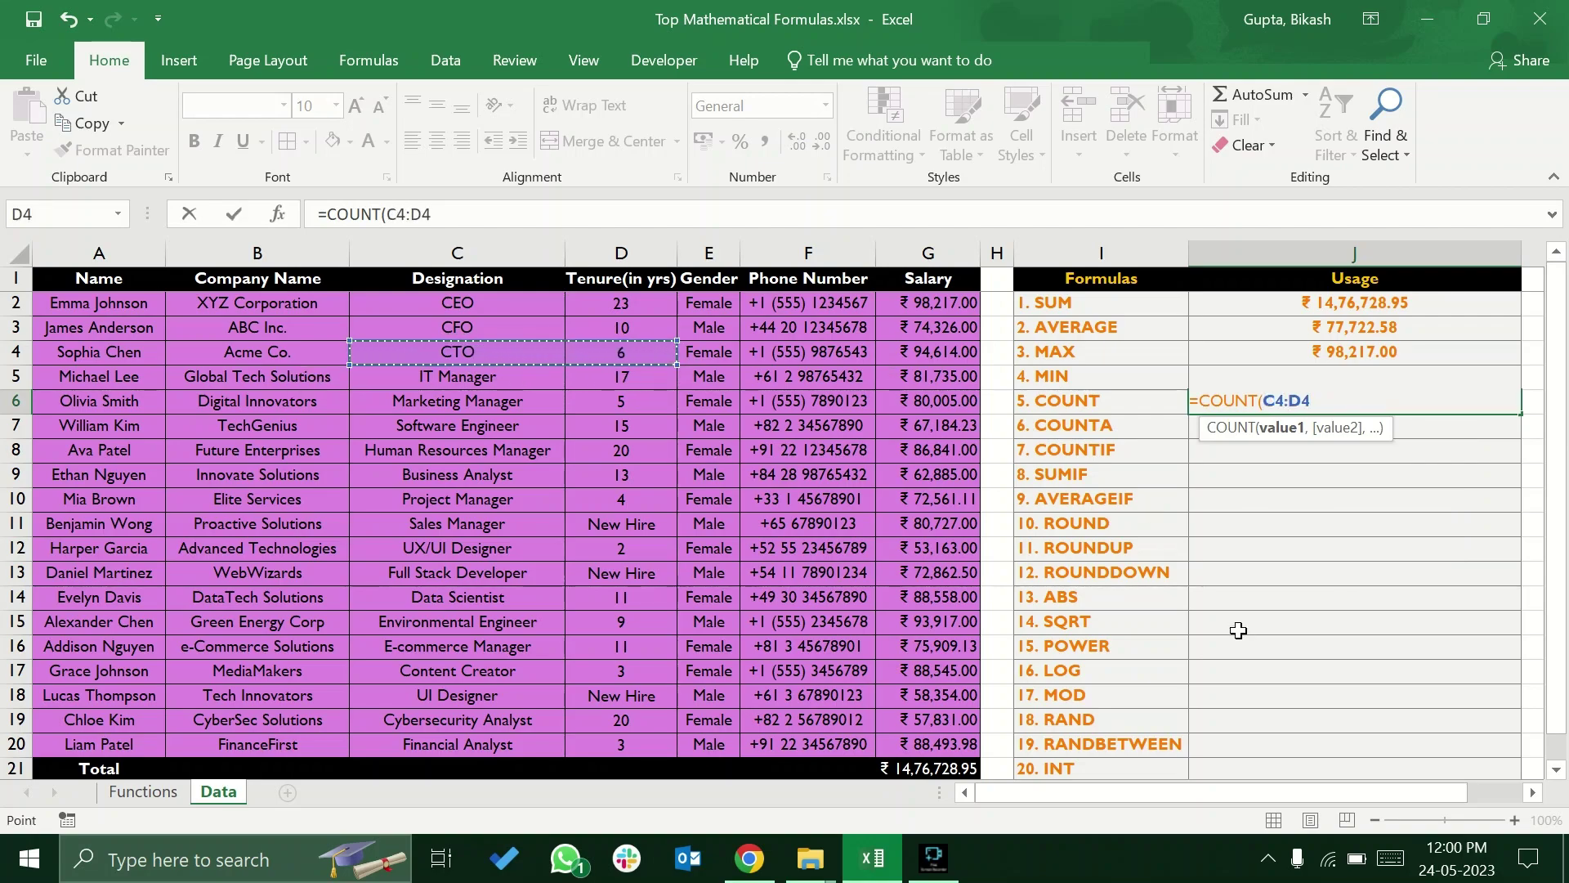
text())
key(Return)
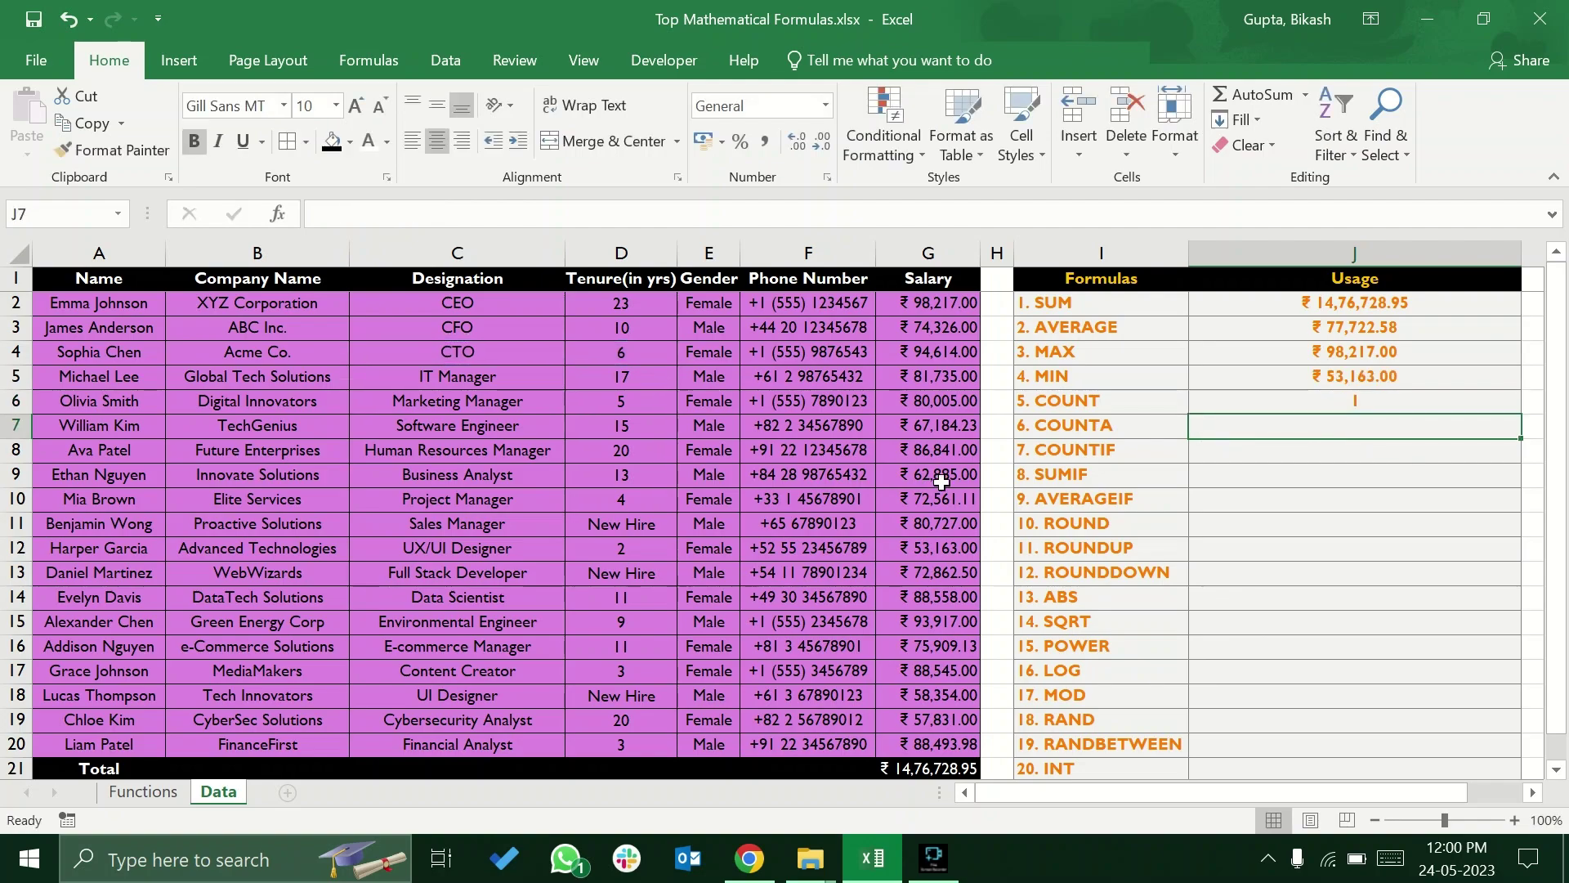
Review the COUNT formula in J6 against the text entry in C4 and the numeric entry in D4
click(1285, 401)
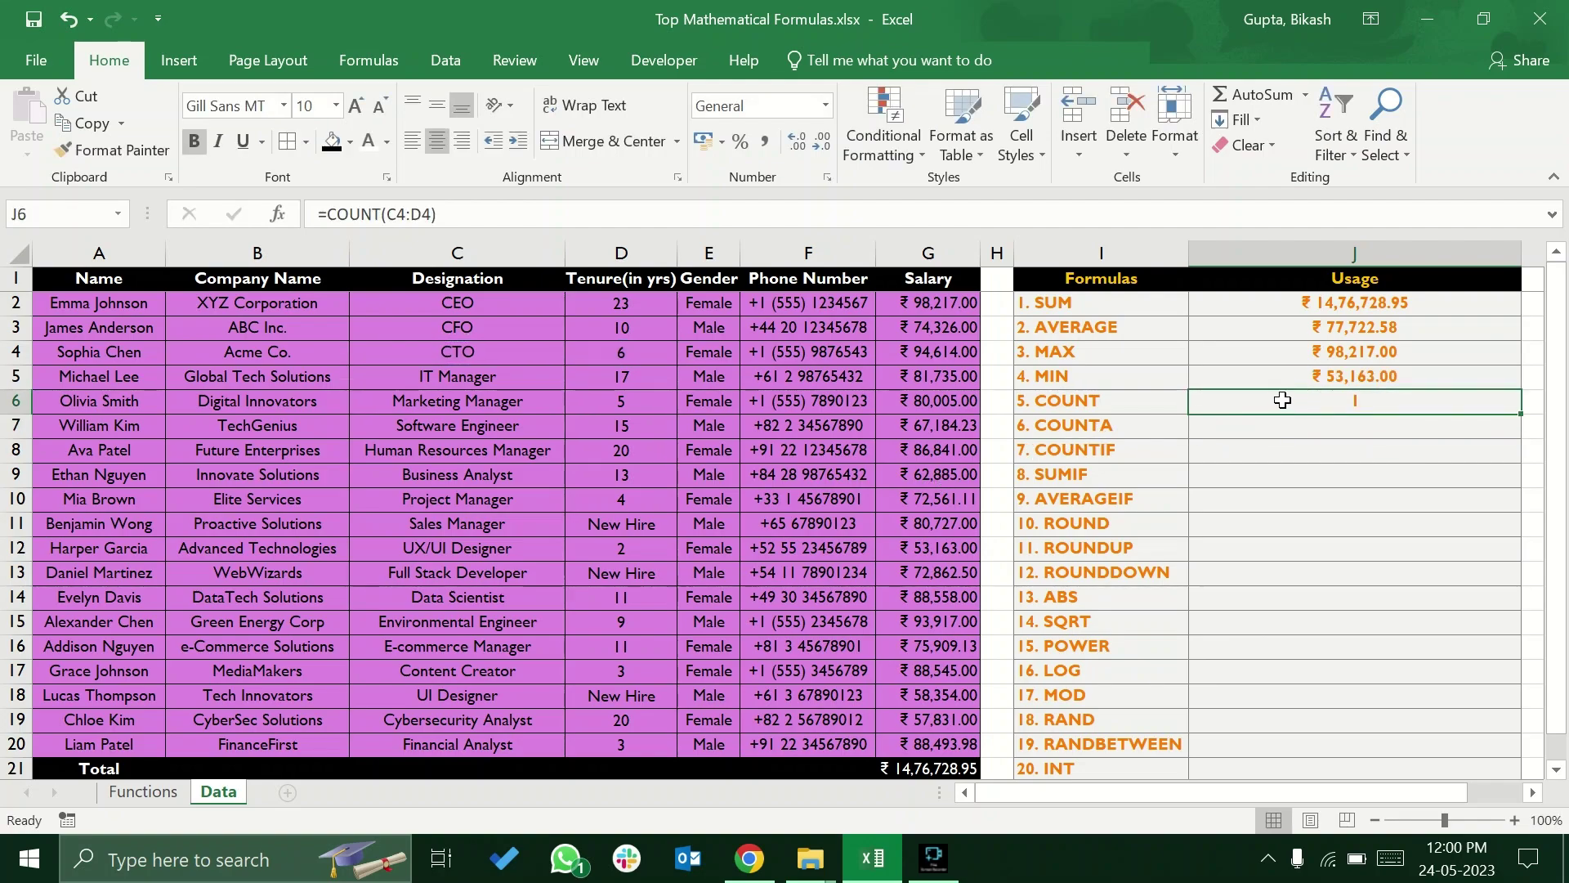
click(514, 350)
click(630, 351)
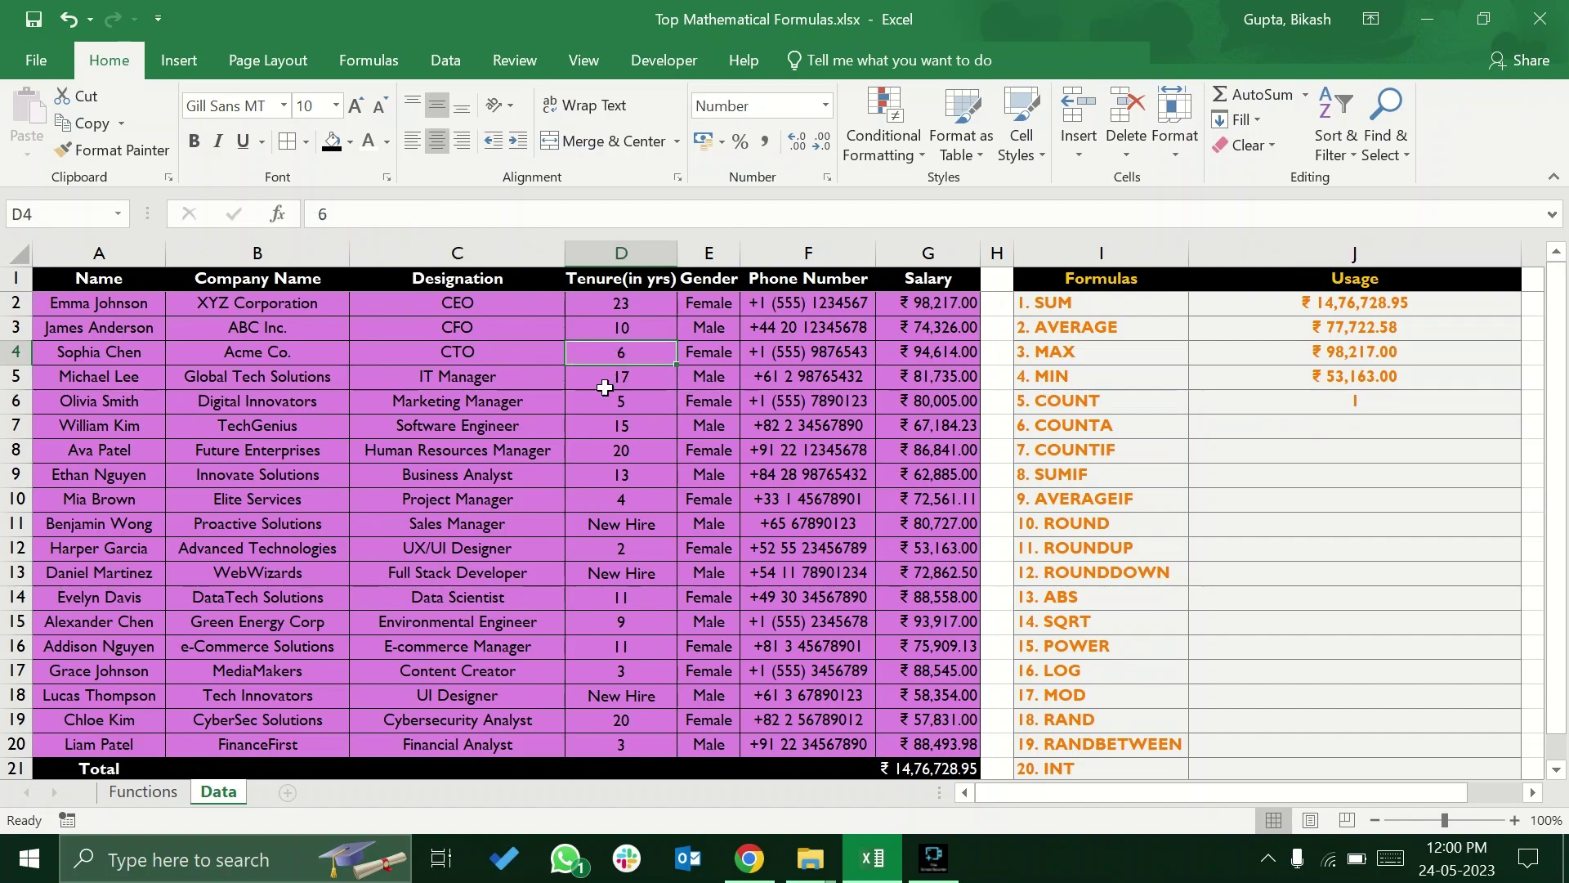
Replace the range in the J6 COUNT formula with the tenure entries, D2:D20
click(1272, 406)
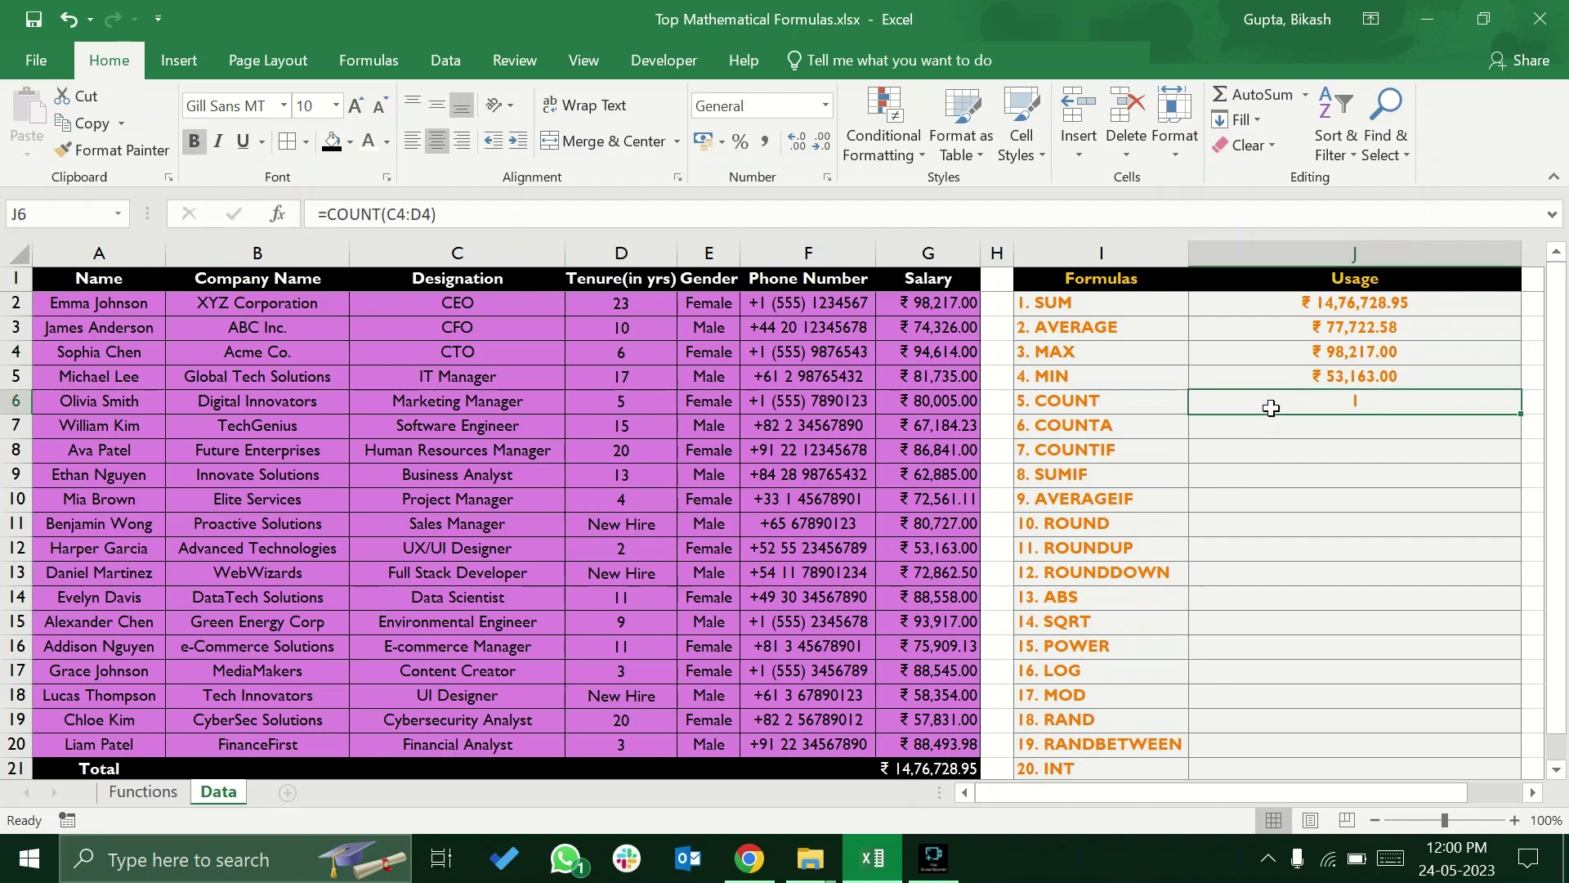
double_click(1272, 407)
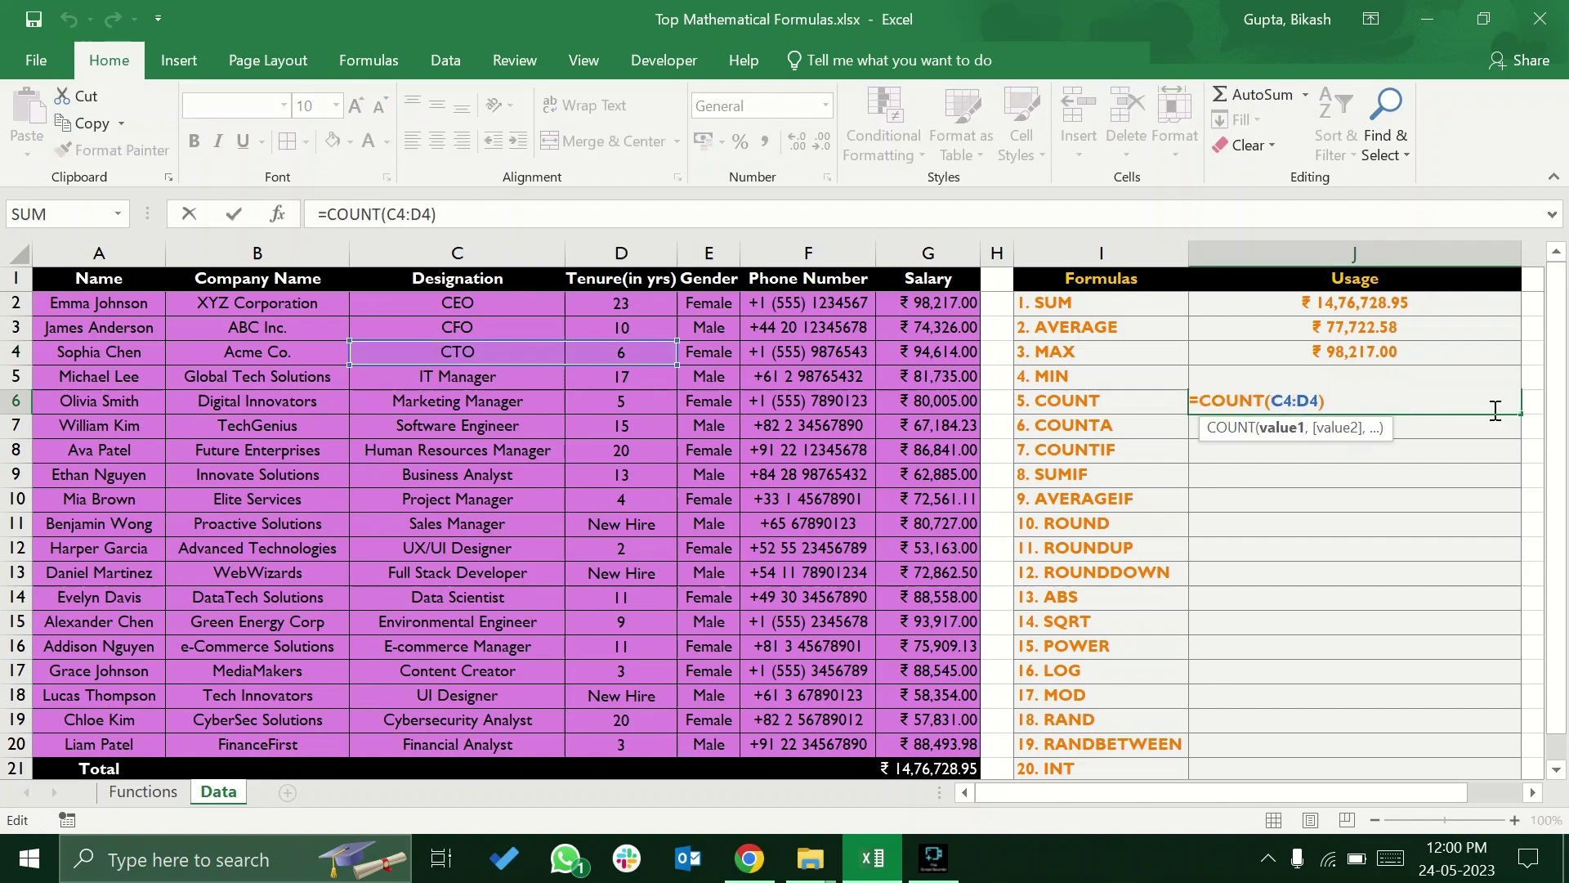
key(BackSpace)
key(BackSpace)
key(BackSpace)
key(BackSpace)
key(BackSpace)
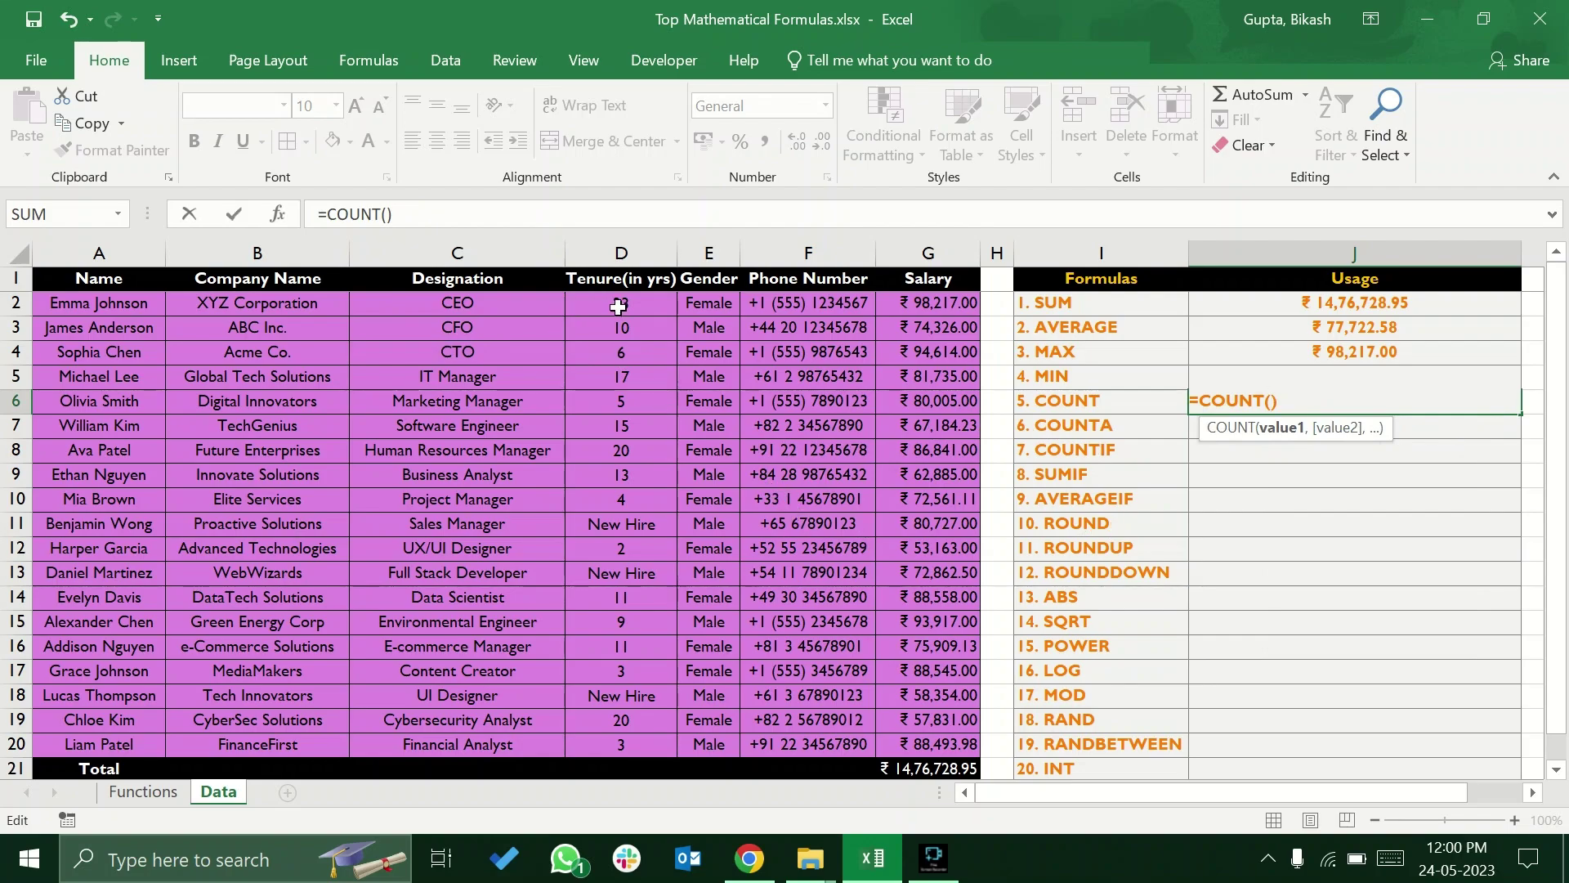
drag(618, 307, 625, 477)
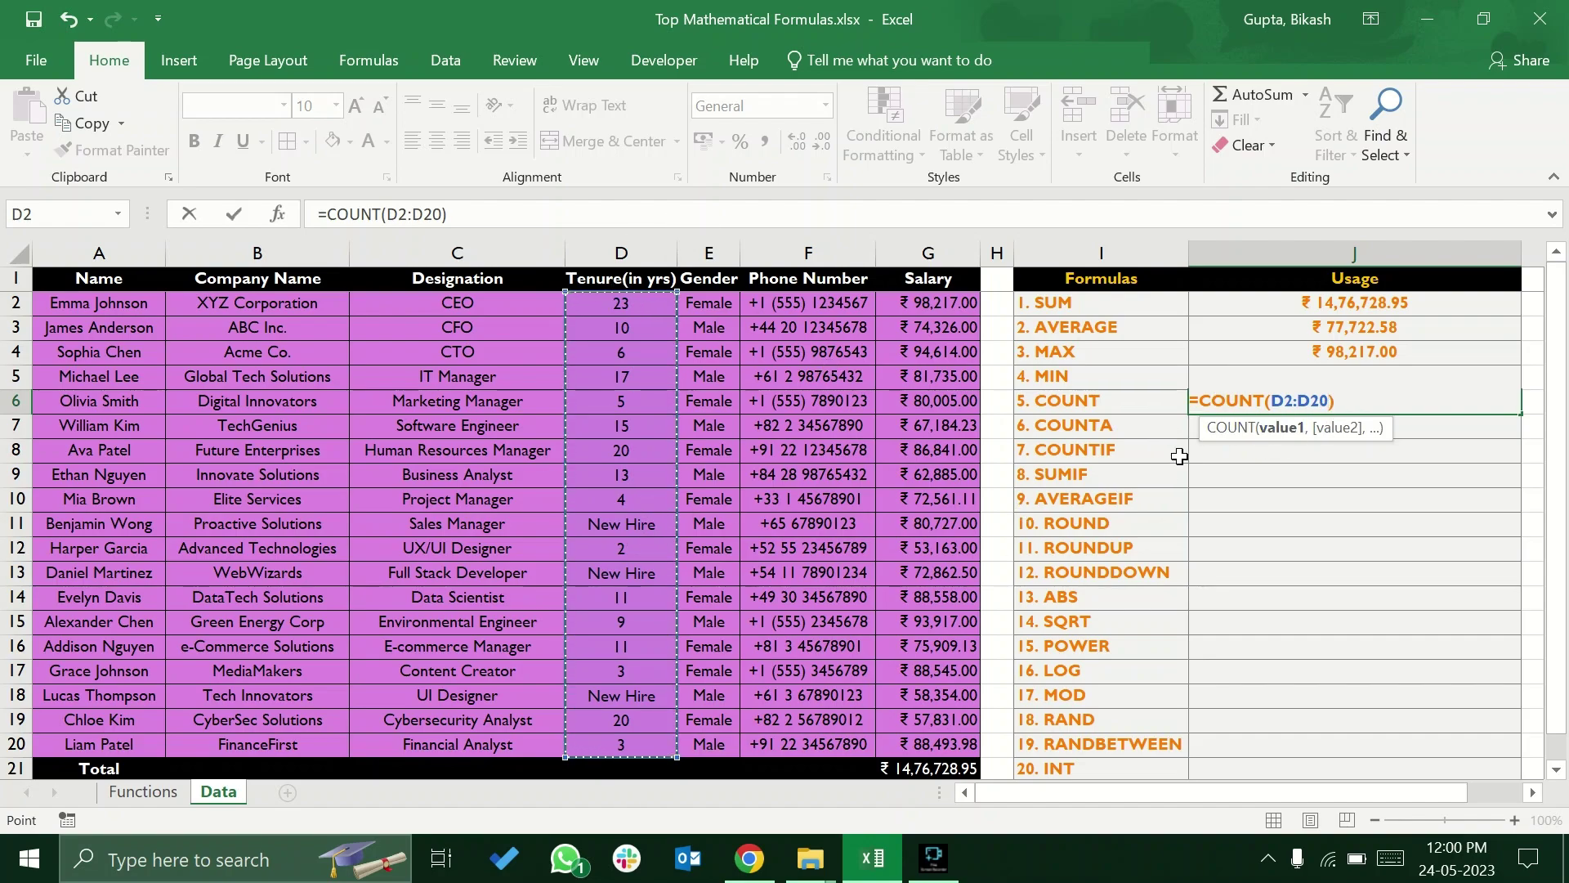
key(Return)
Compare the COUNT result in J6 with the numeric and text entries in Tenure cells D2:D20
click(1247, 401)
click(652, 305)
drag(652, 306, 641, 744)
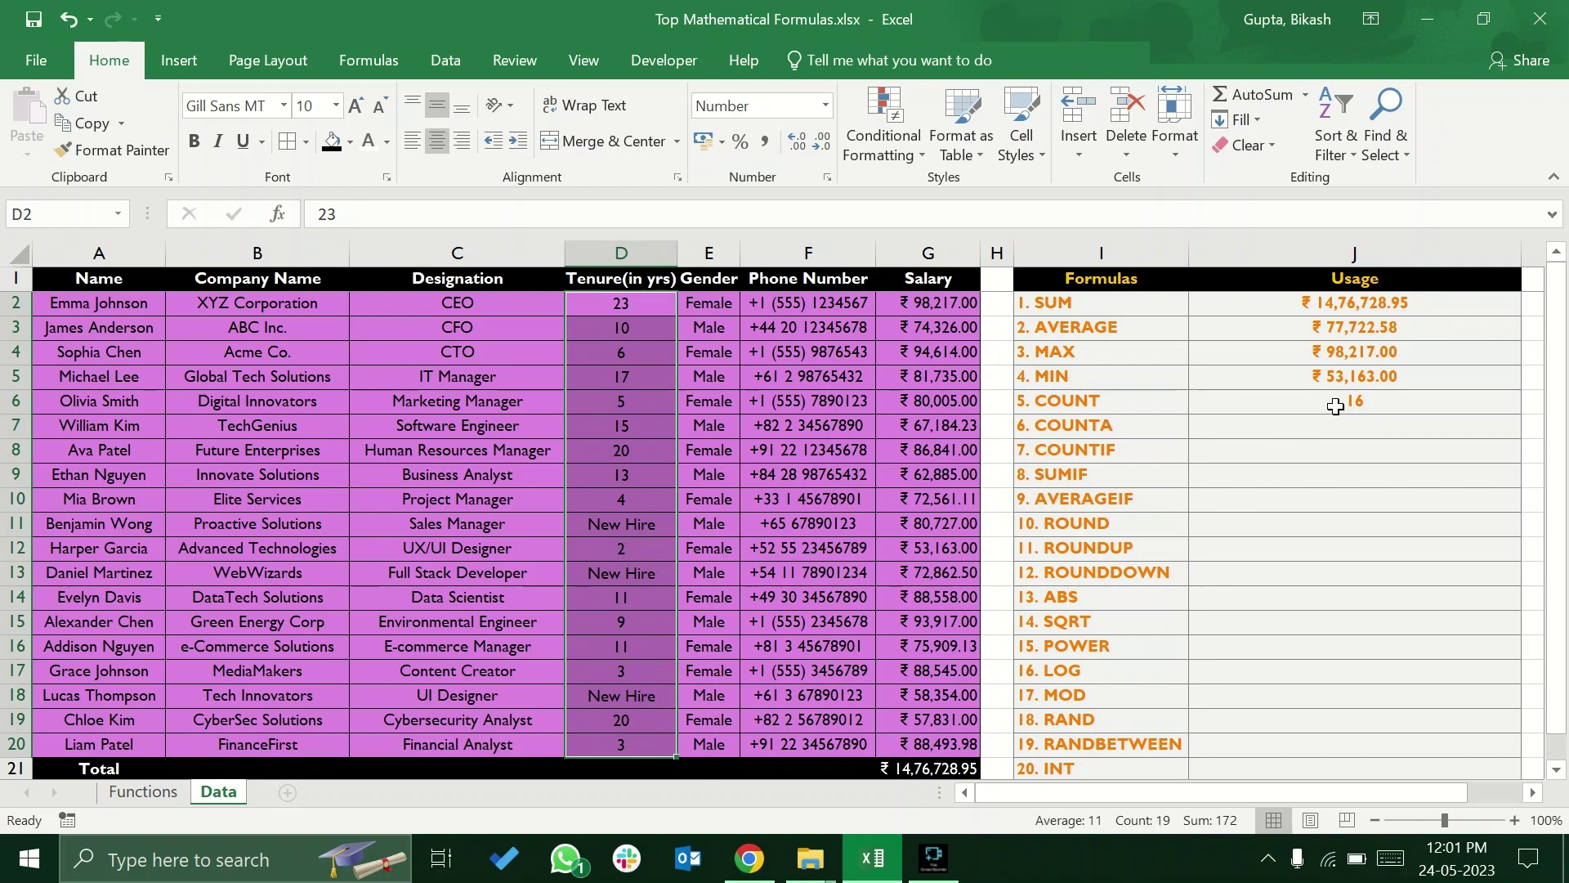
click(625, 305)
click(630, 742)
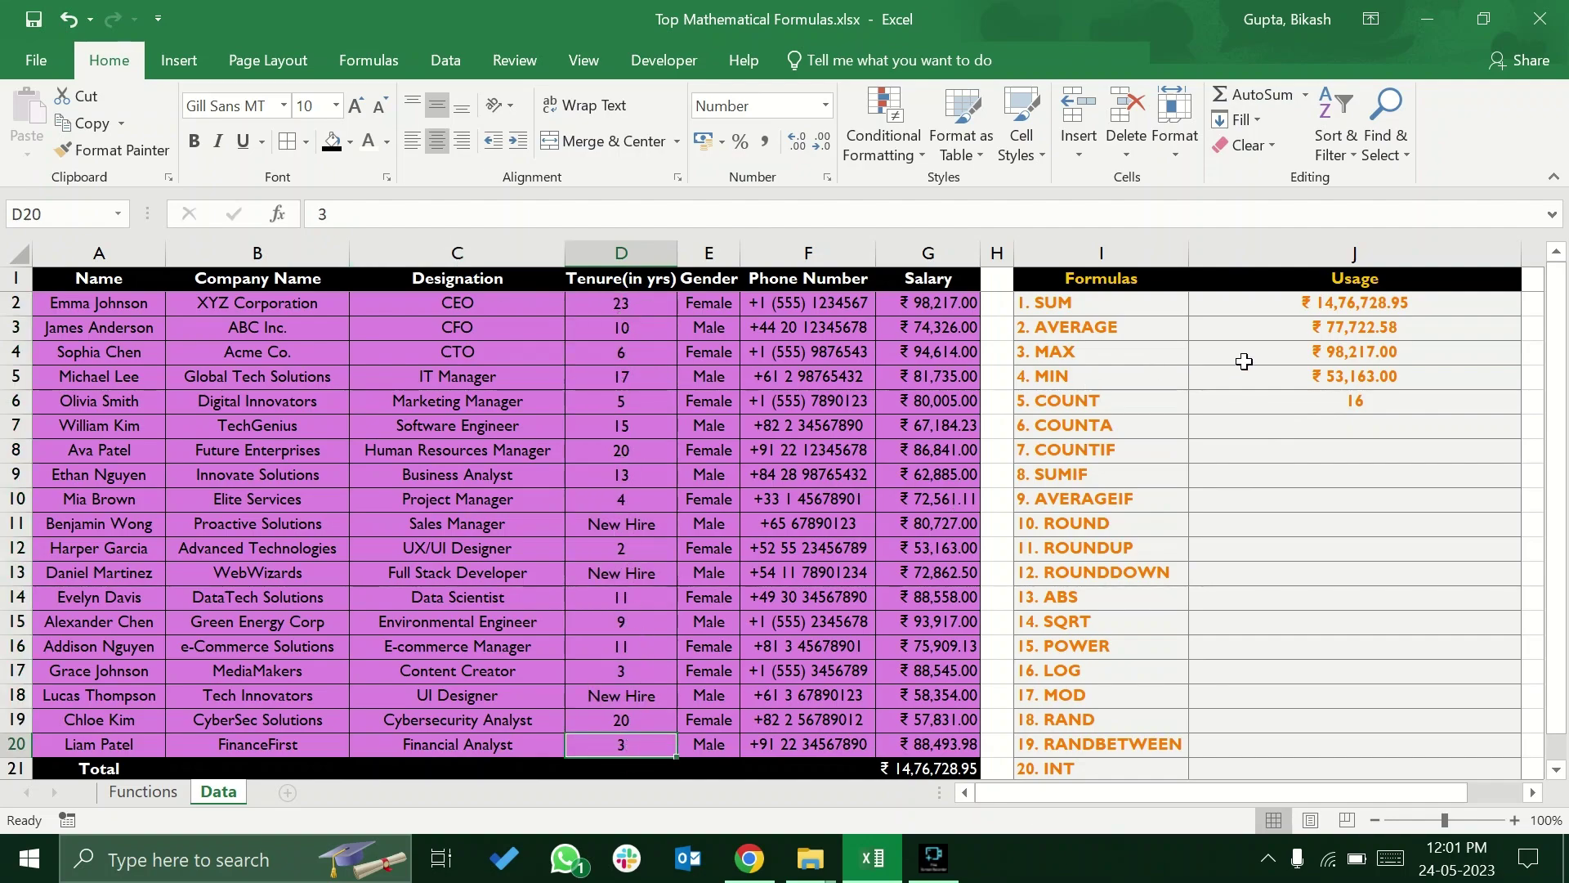
click(1269, 402)
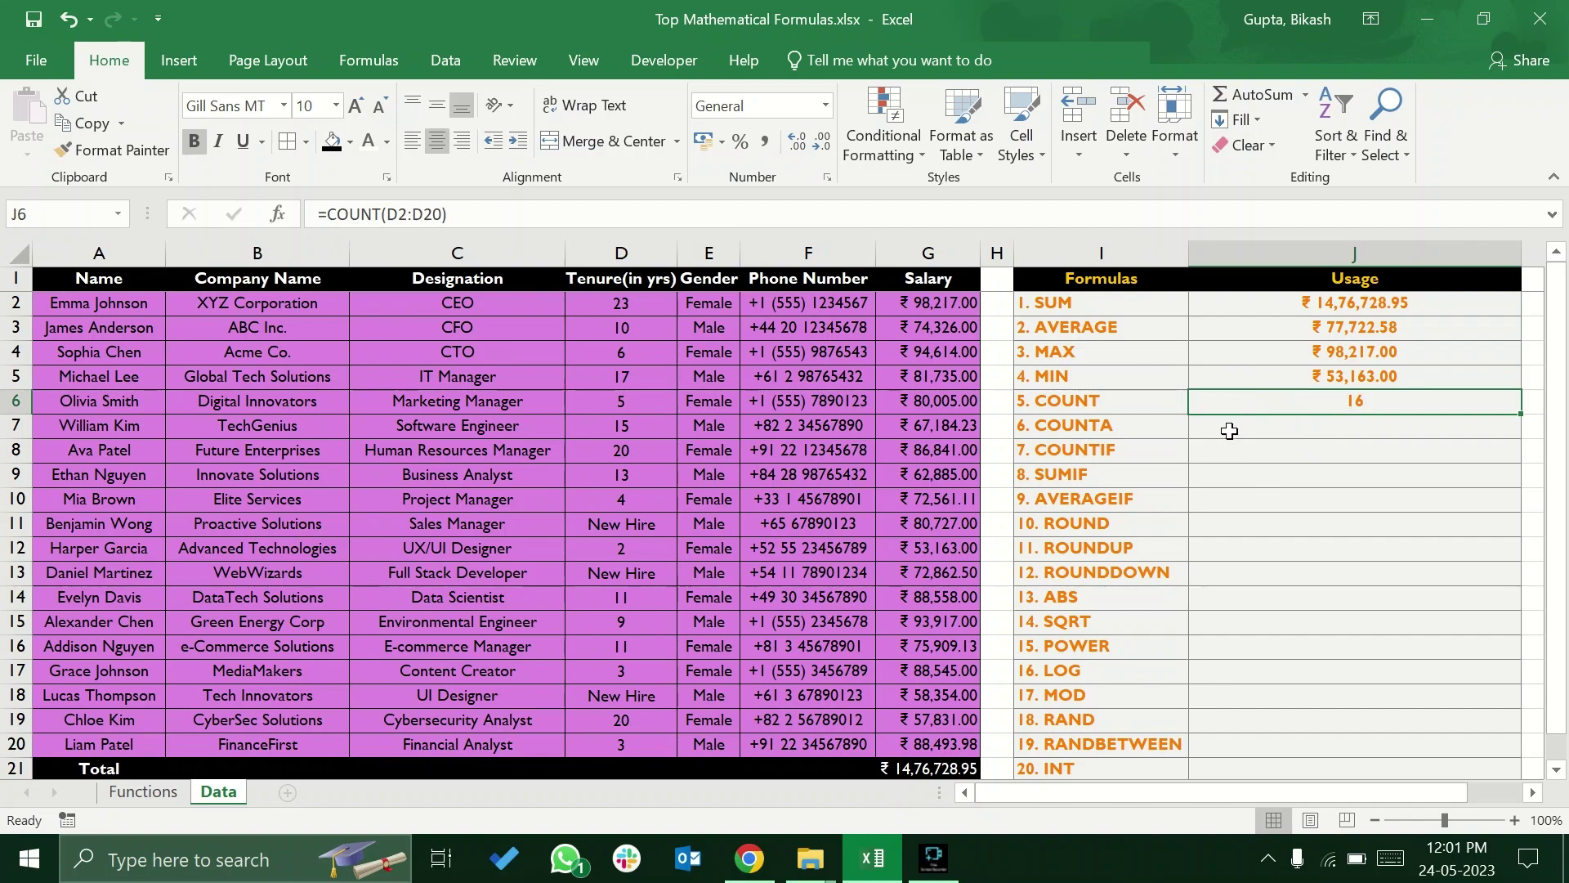
Read the COUNTA description on the Functions sheet, and return to cell J7 on the Data sheet
click(126, 794)
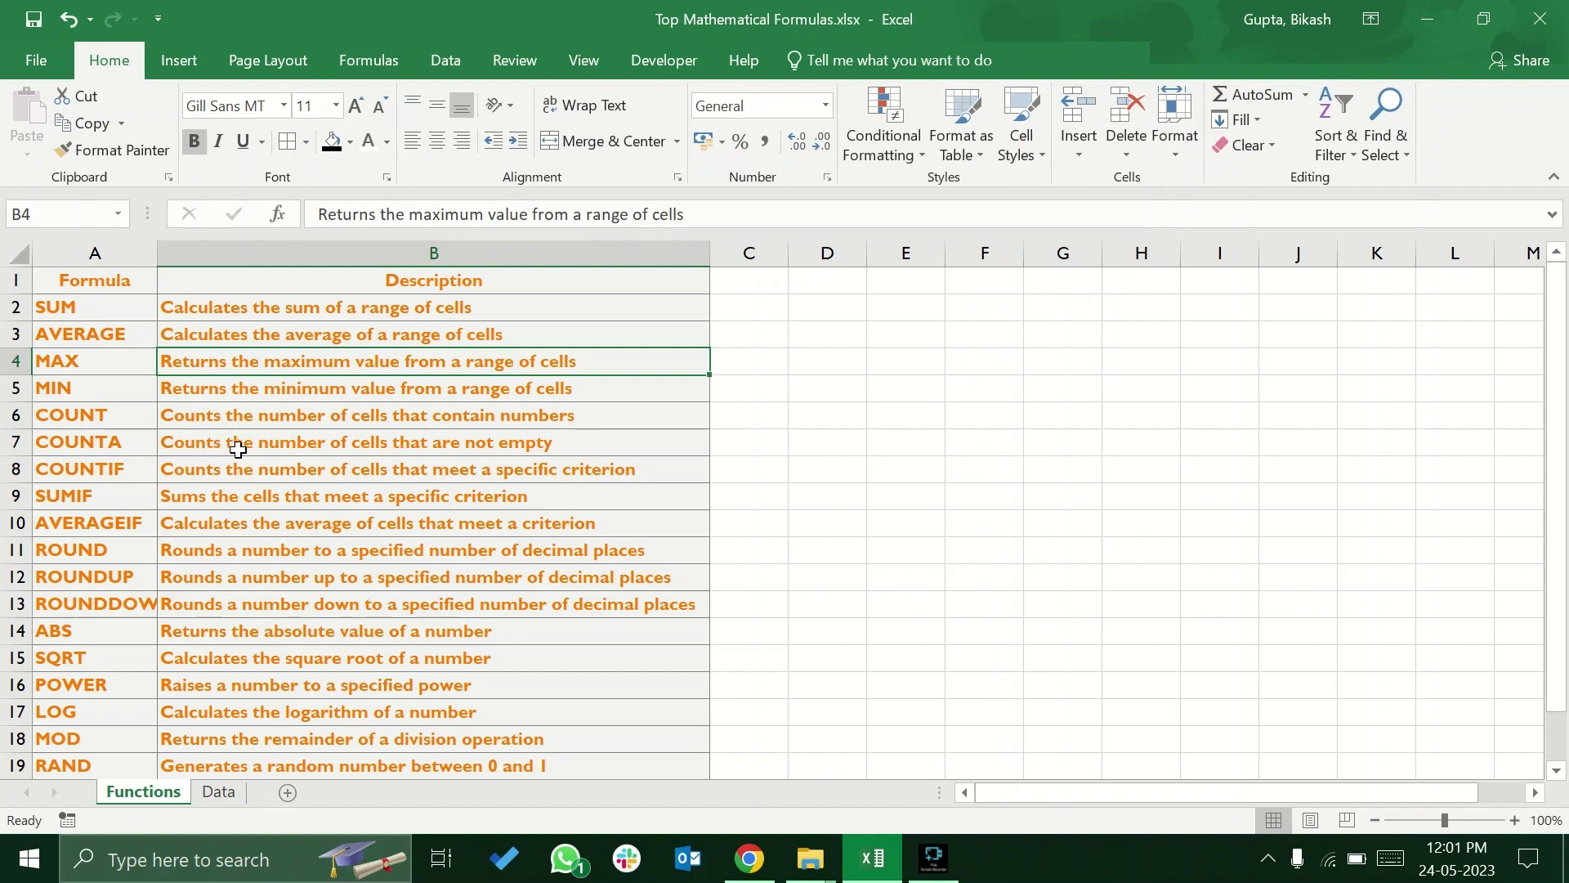
click(241, 793)
click(1280, 434)
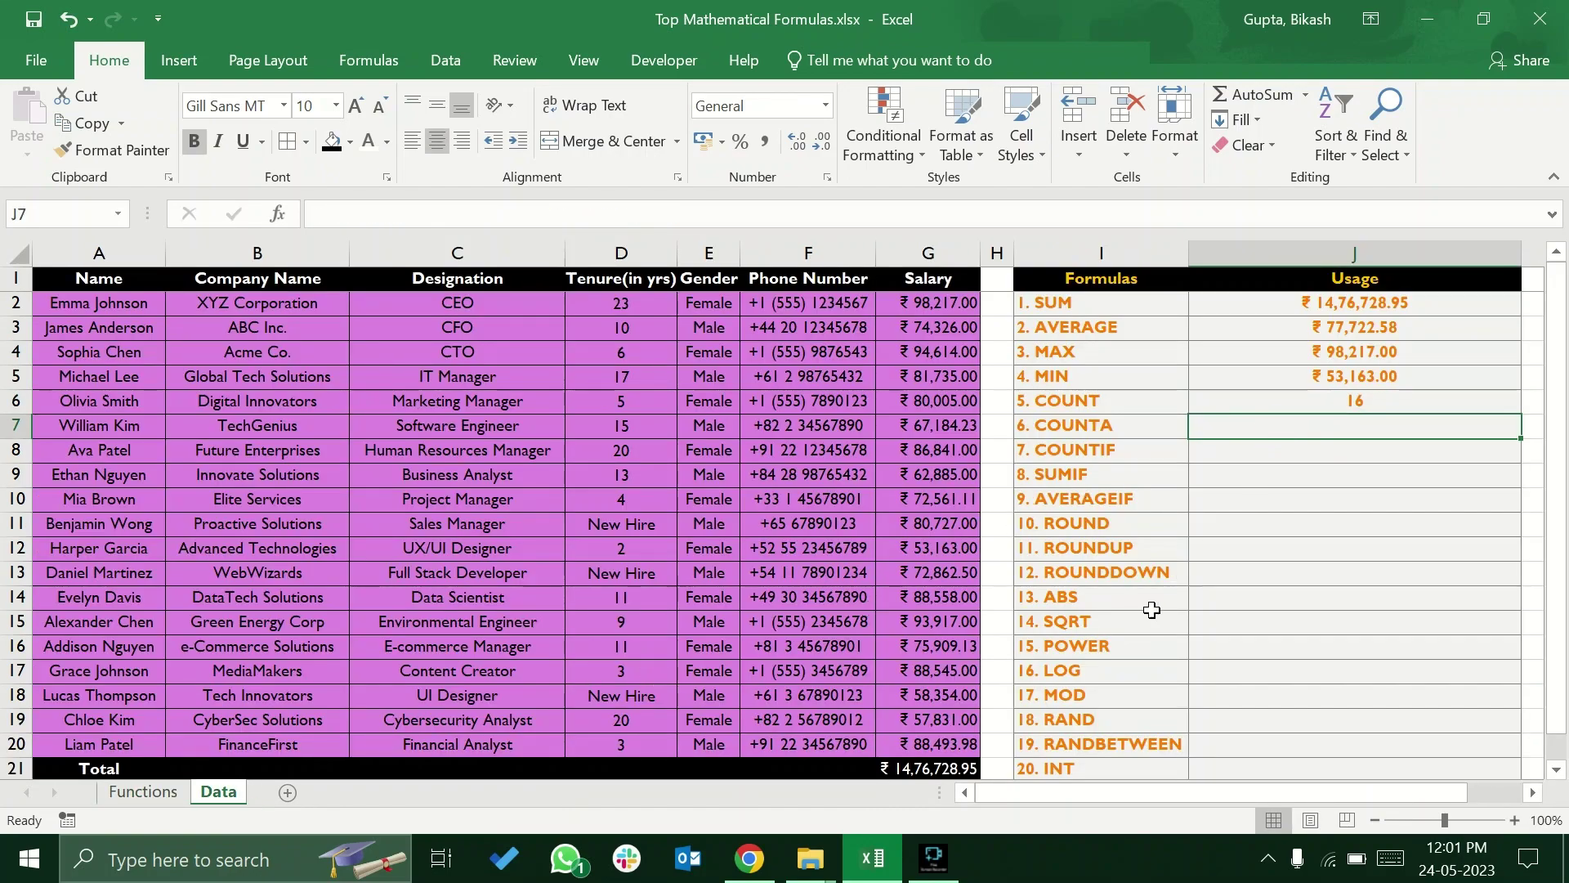
Examine the filled and blank cells of the Total row, row 21, from column A to G
scroll(651, 531, down, 1)
scroll(648, 517, up, 1)
drag(902, 768, 119, 764)
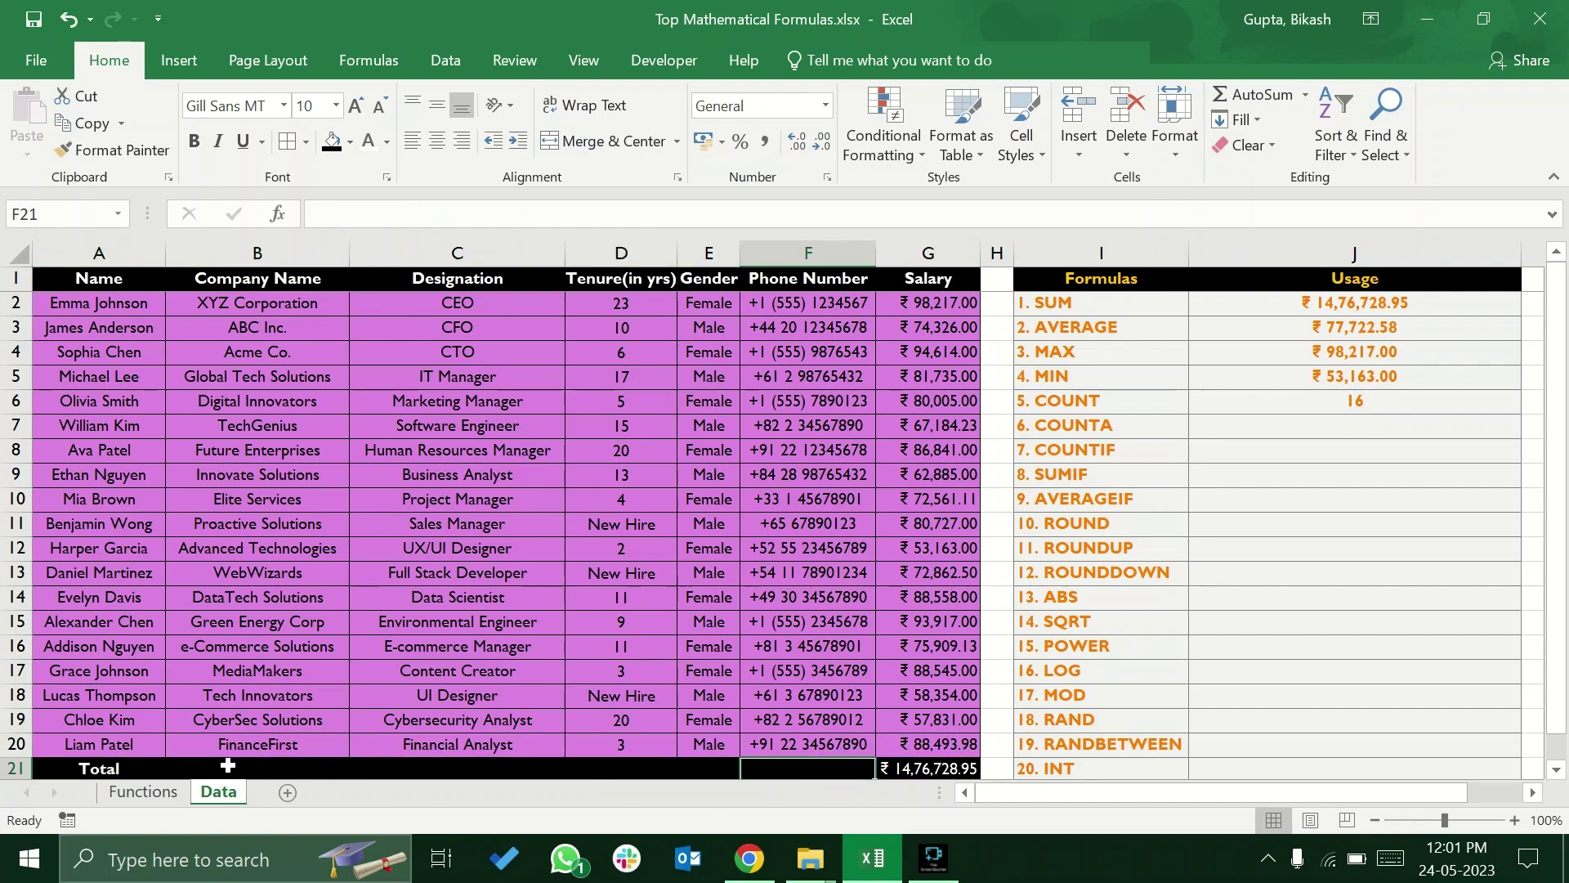
click(232, 766)
Enter =COUNTA(A21:G21) in cell J7, the Usage cell for COUNTA
click(1255, 427)
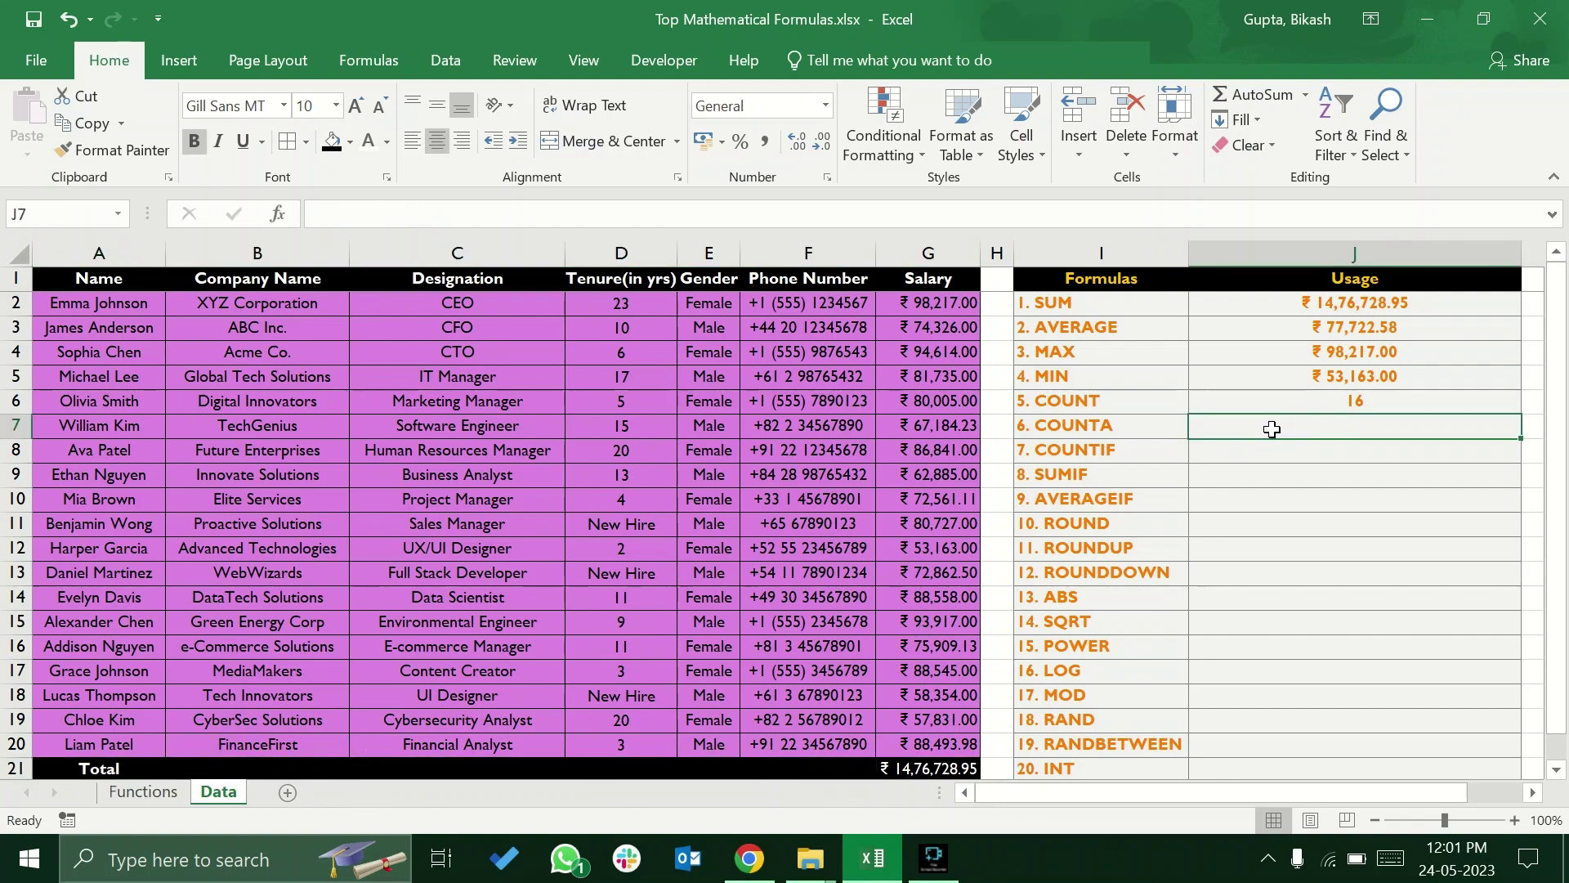
text(=counta)
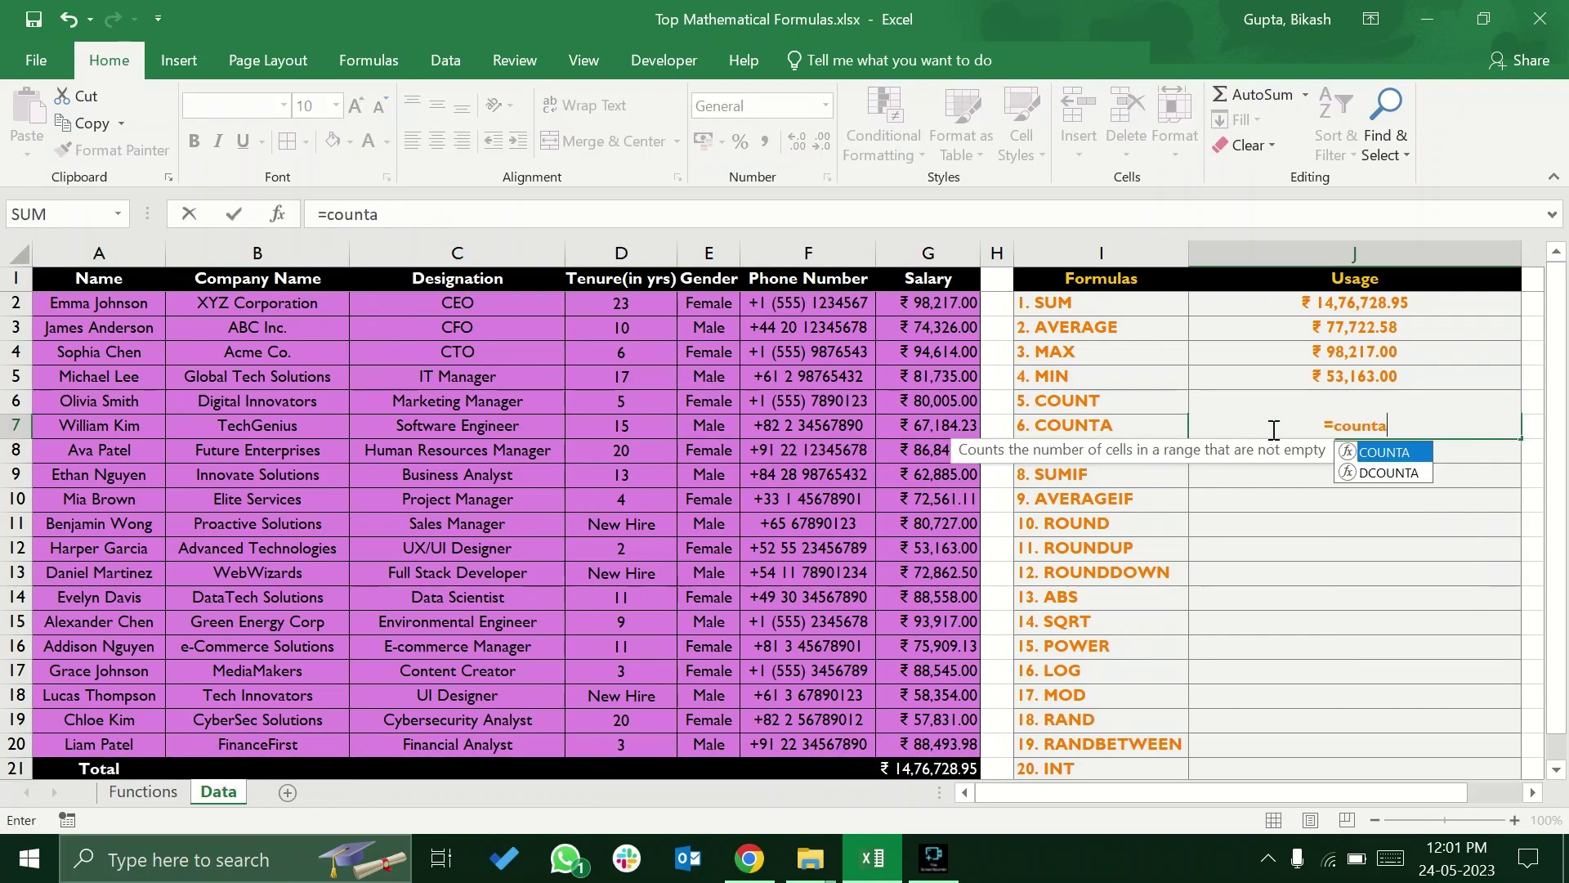
key(Tab)
drag(116, 768, 939, 718)
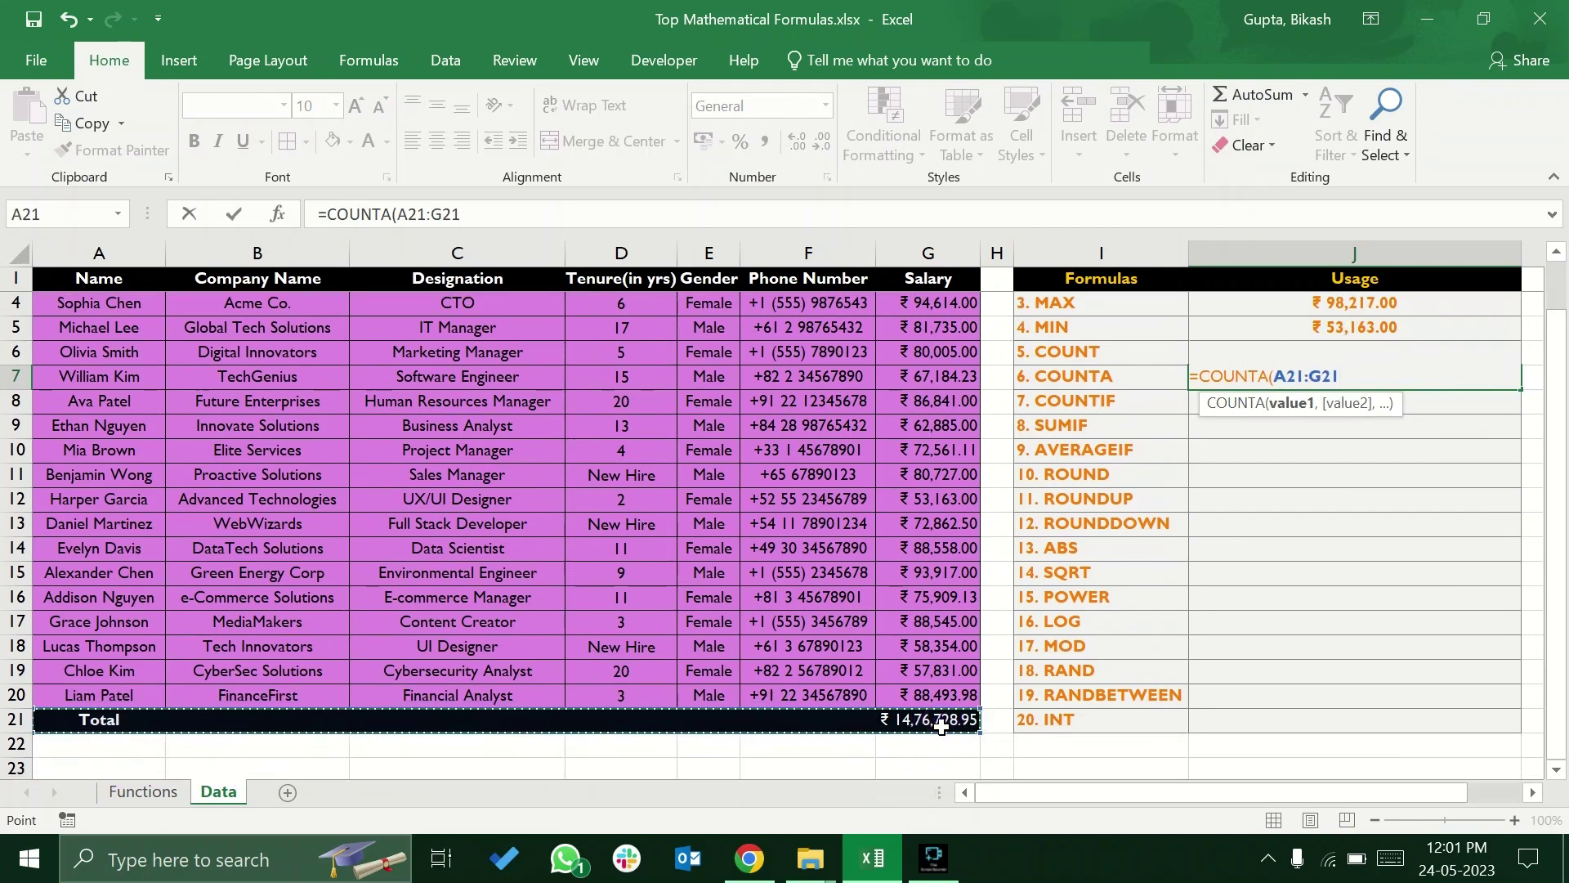
text())
key(Return)
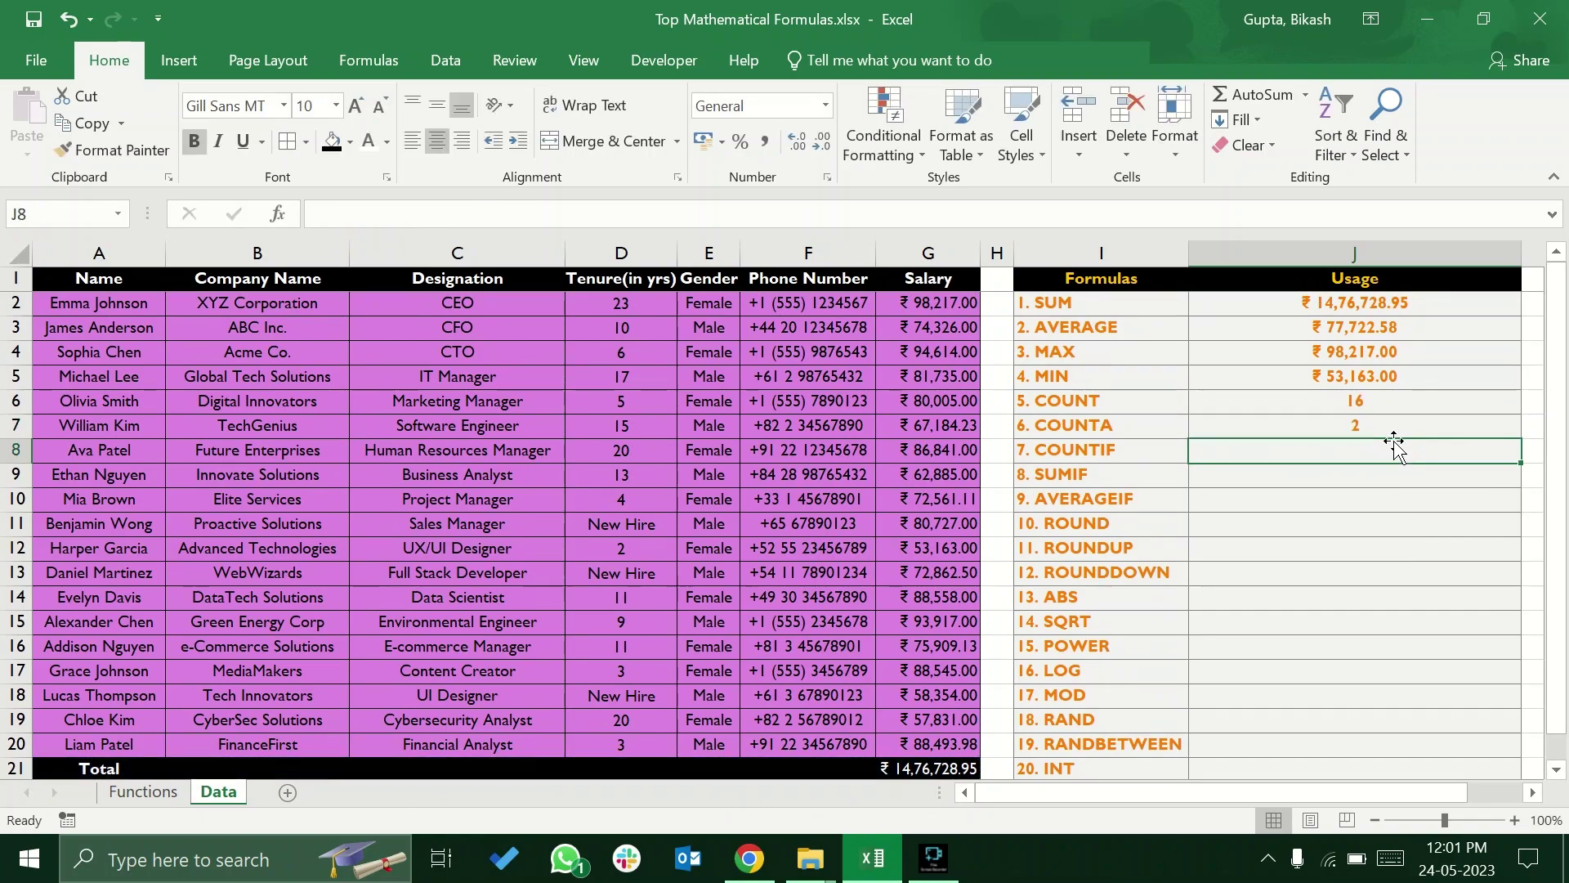
Check the COUNTA formula in J7 against the filled cells A21 and G21 of the Total row
click(1375, 425)
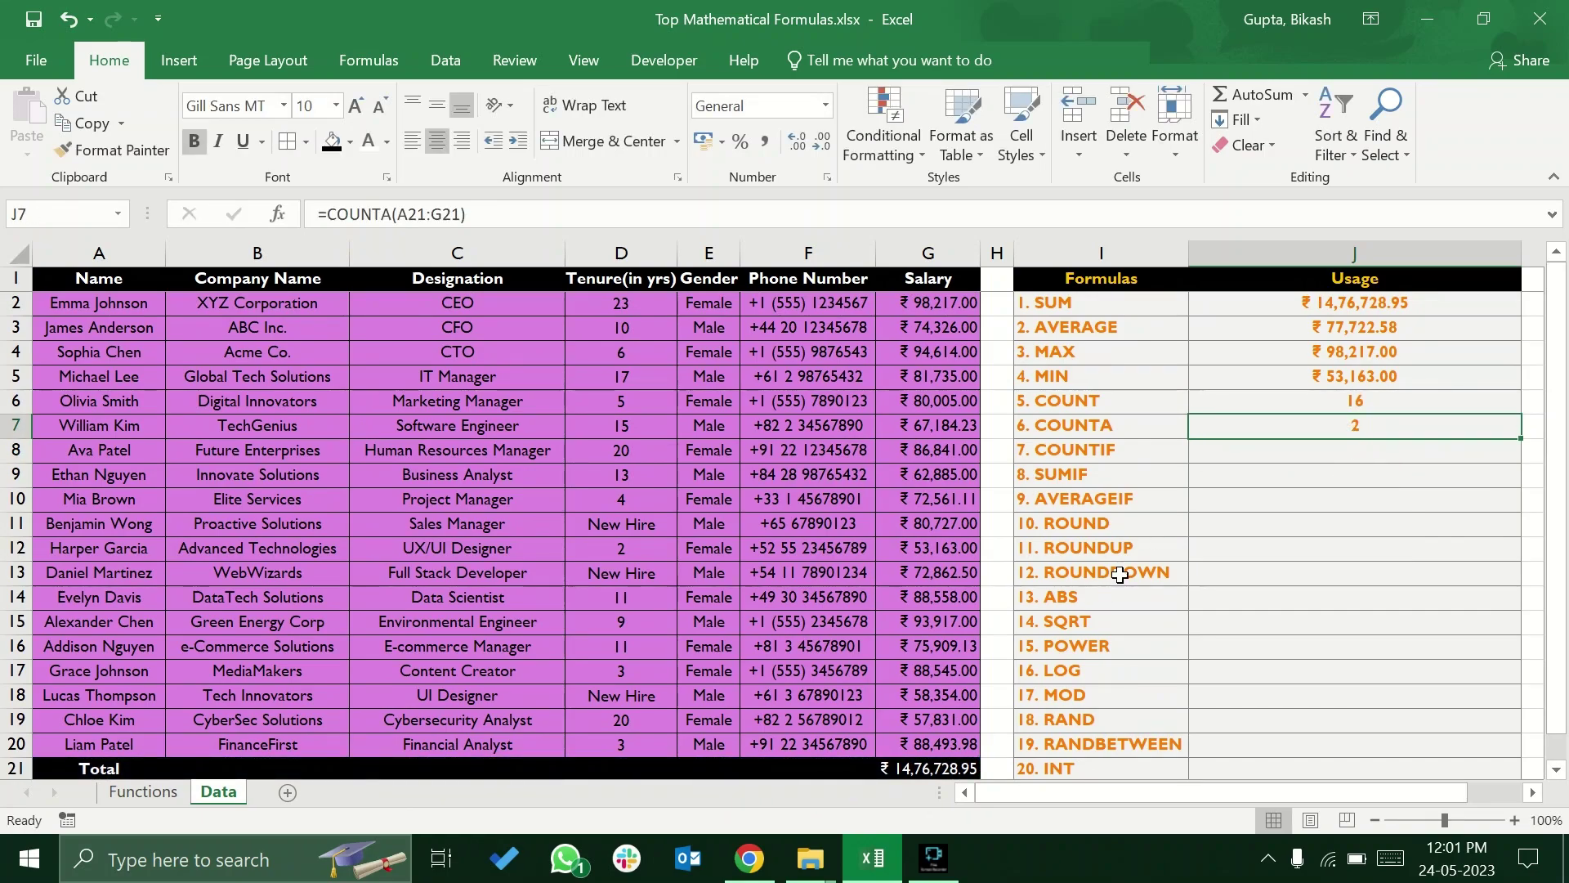
click(96, 768)
click(944, 768)
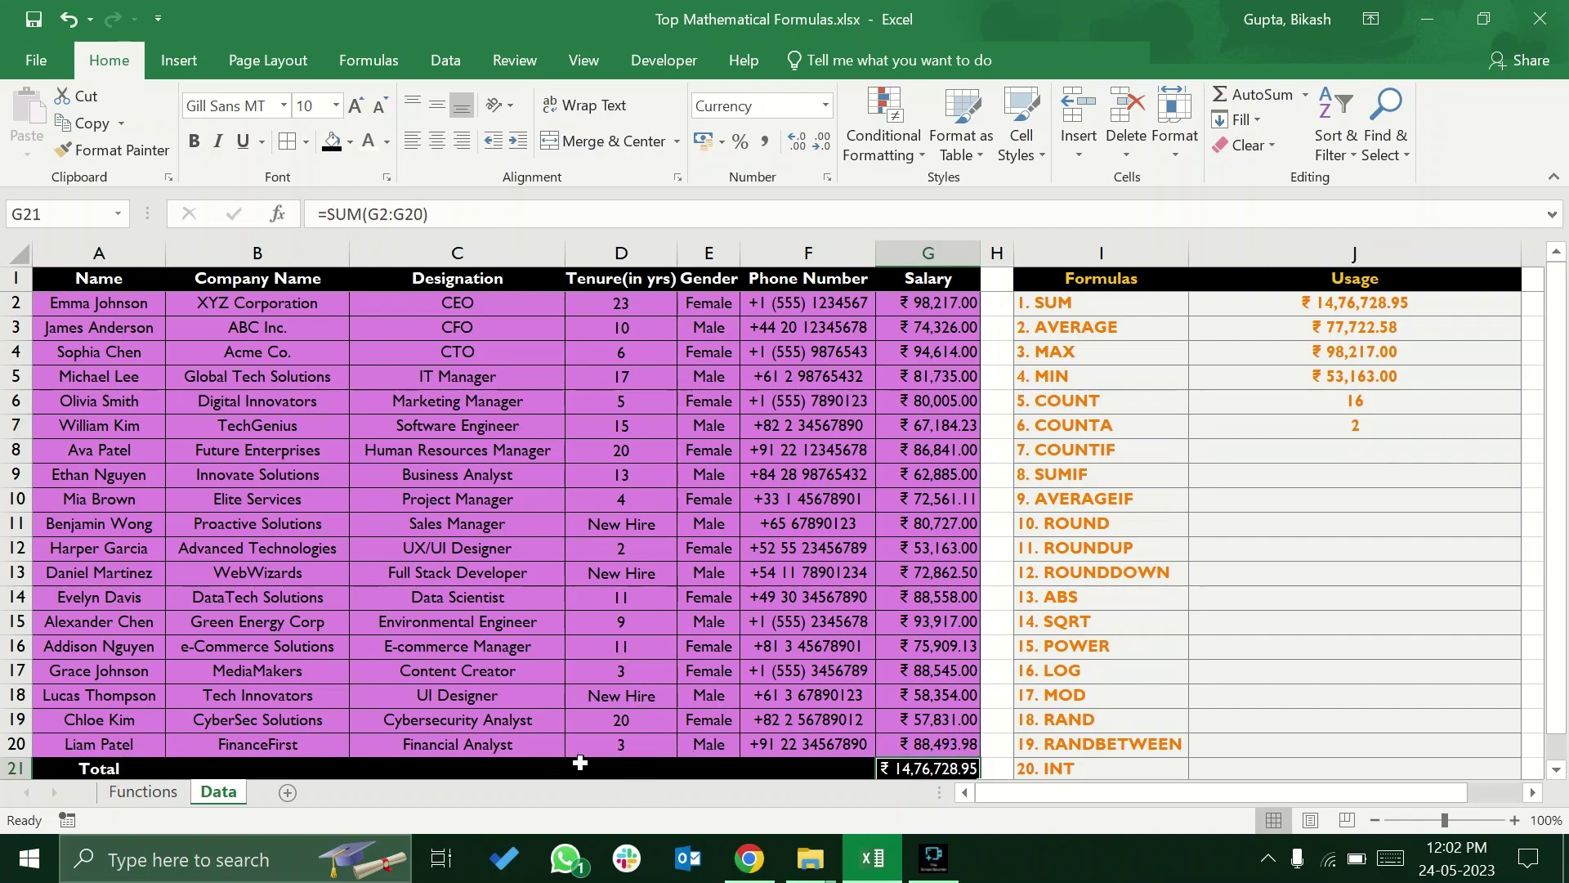
Autofit column A on the Functions sheet so the longest formula name fits
click(1344, 451)
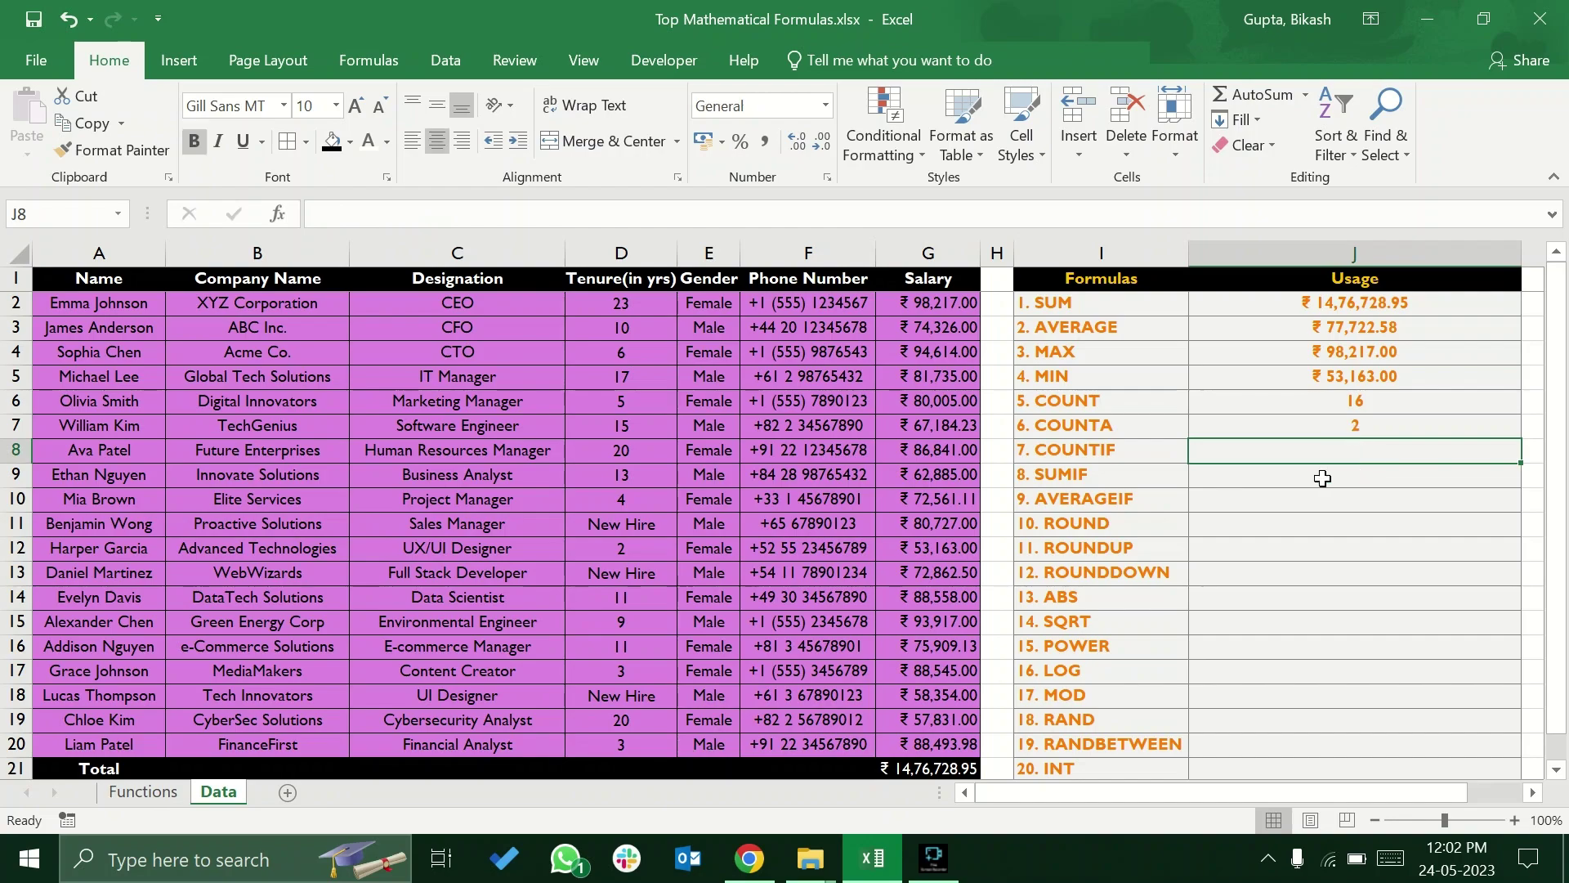
click(171, 793)
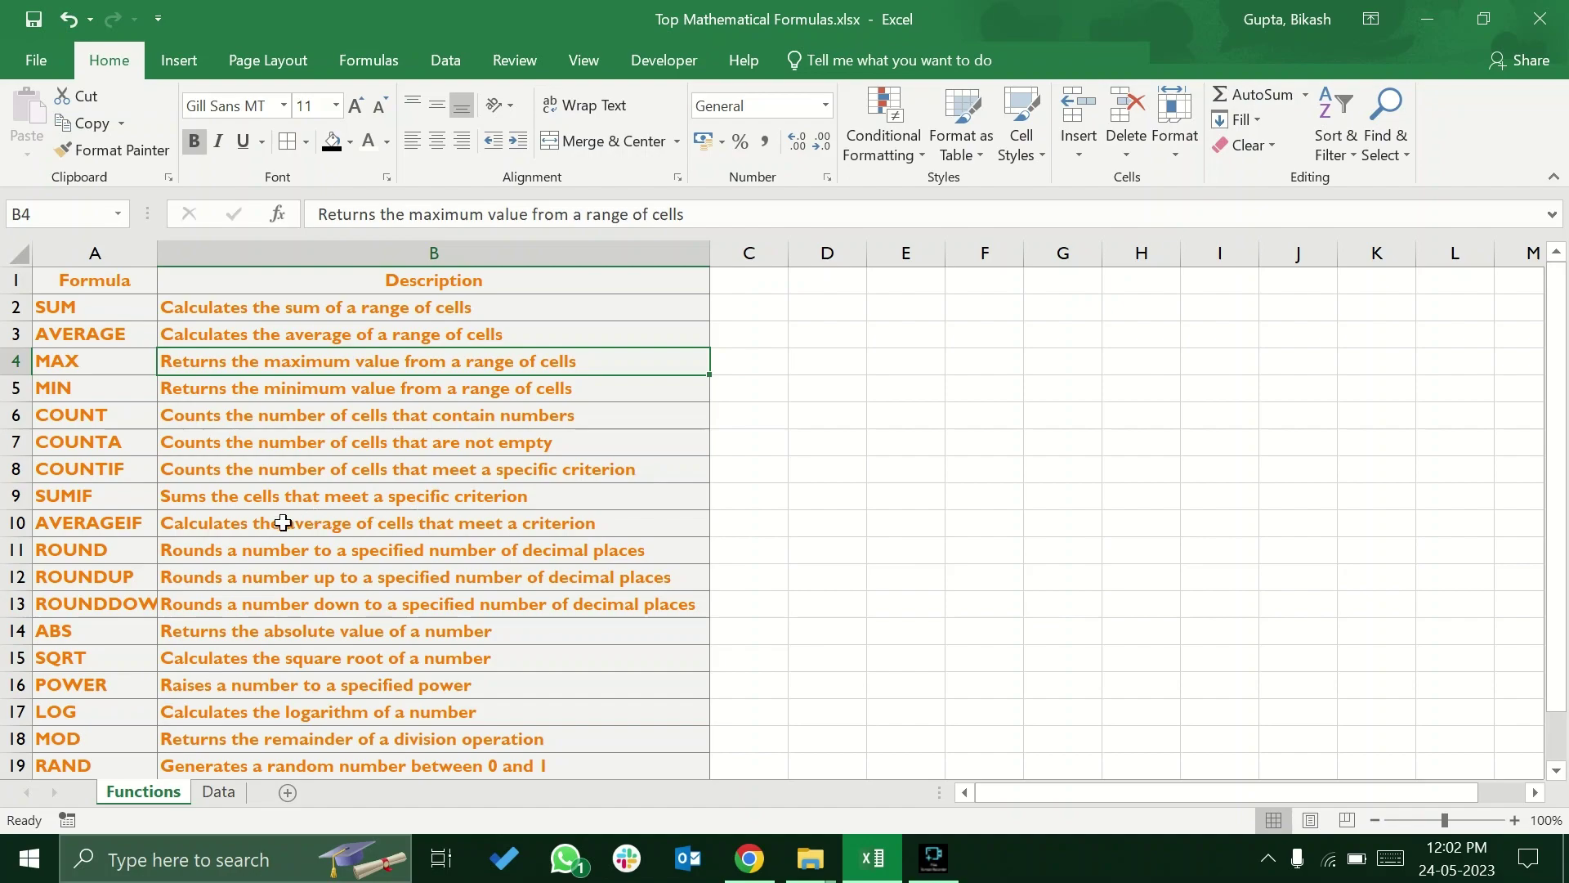
double_click(157, 253)
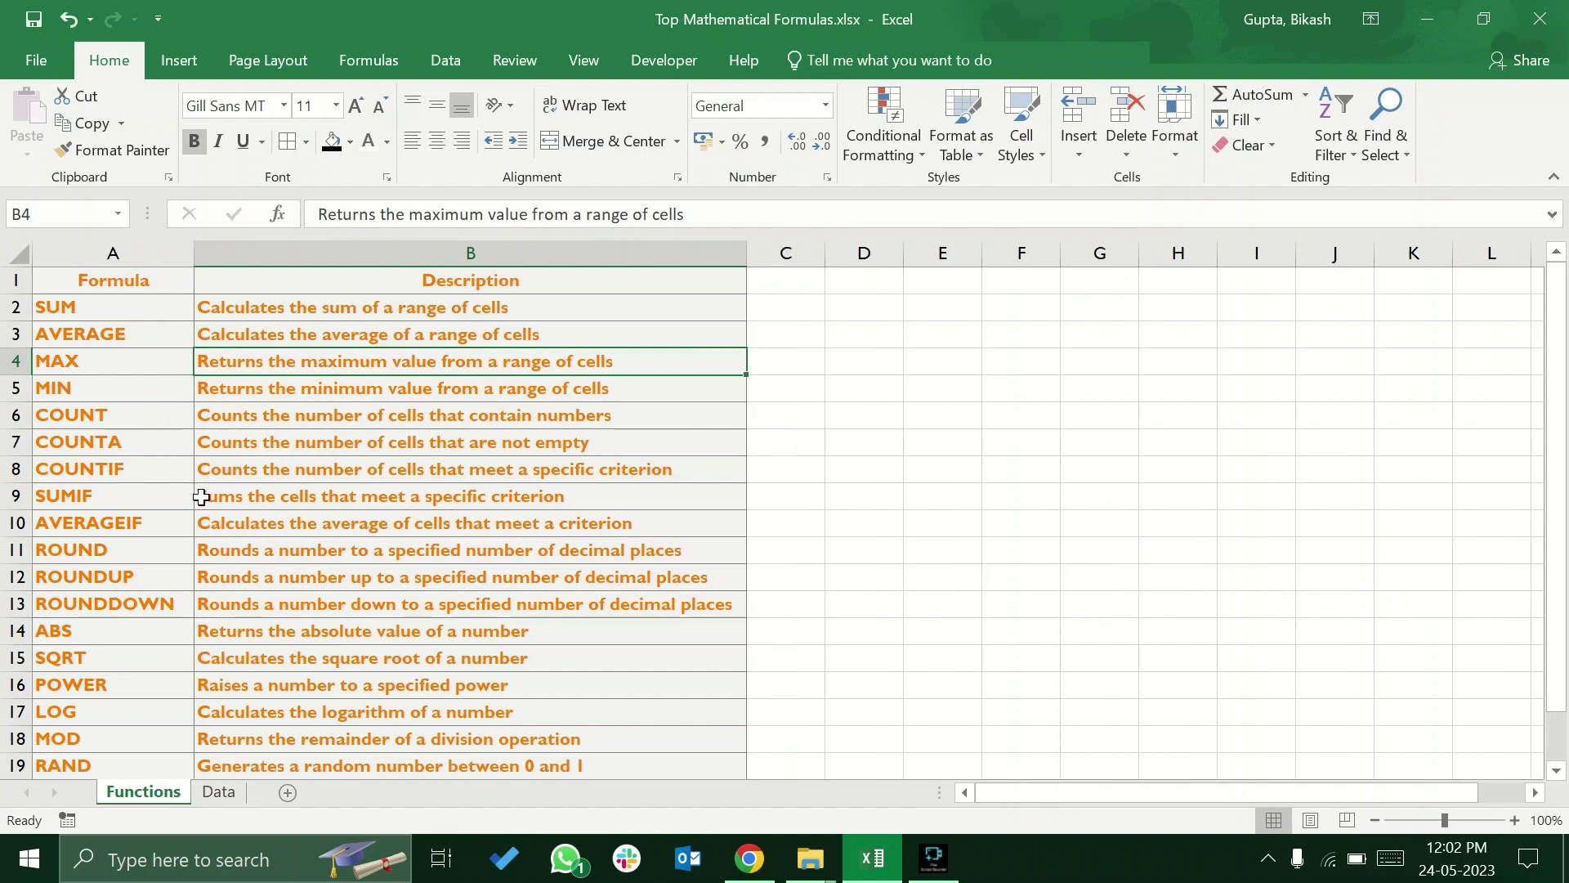
Examine the COUNTIF, SUMIF and AVERAGEIF entries in rows 8 to 10 of the Functions sheet and their criterion-based descriptions
drag(161, 473, 157, 520)
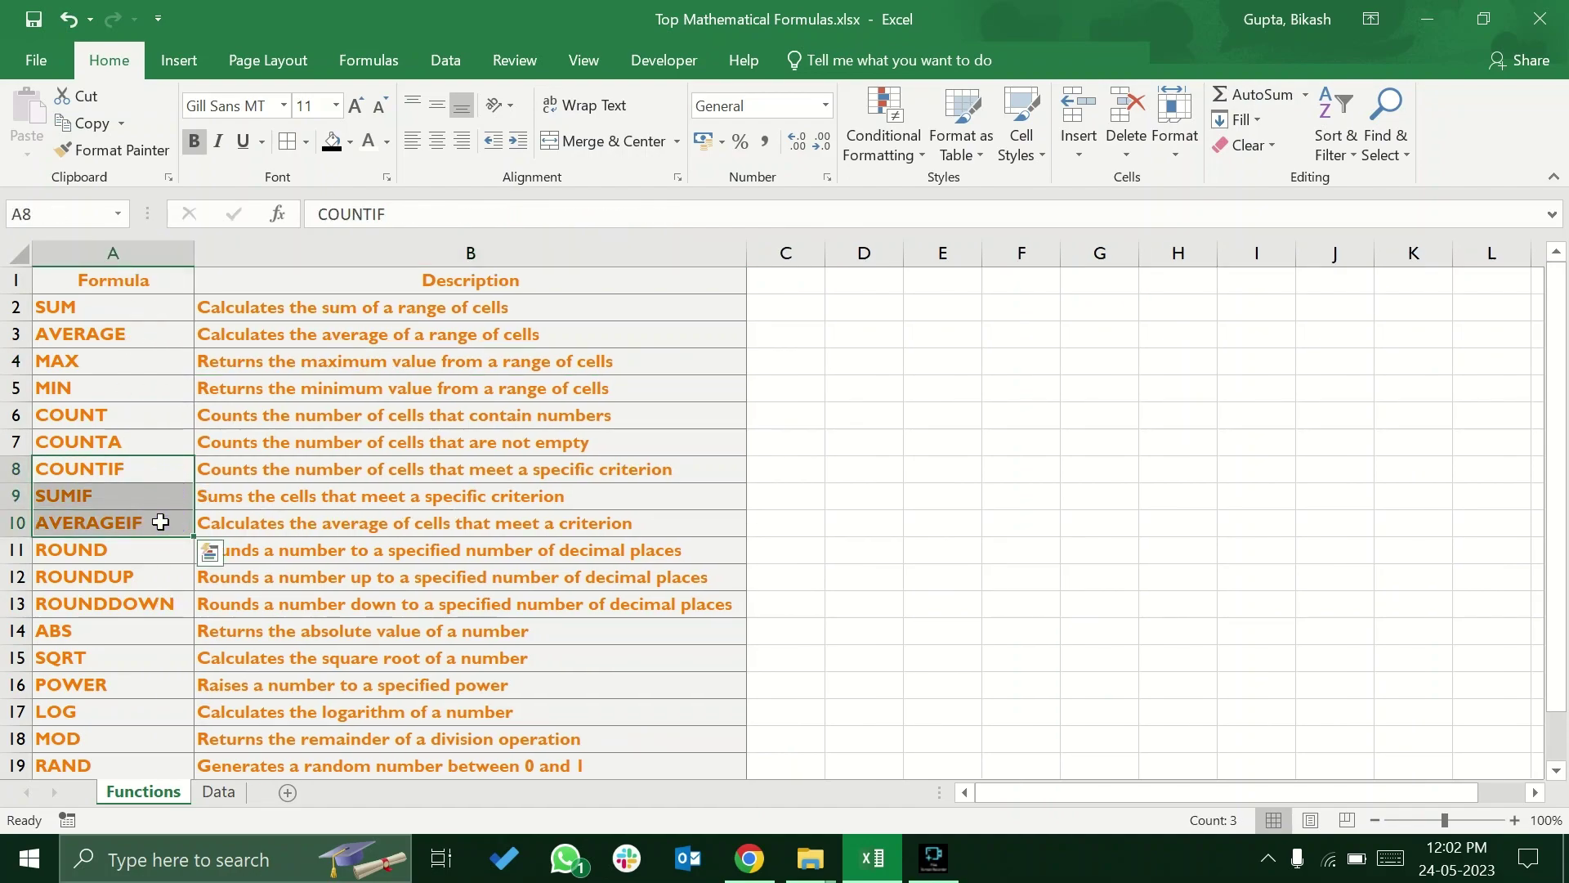
click(140, 470)
click(147, 492)
drag(148, 477, 140, 522)
click(121, 495)
click(84, 468)
click(91, 415)
click(82, 499)
click(71, 519)
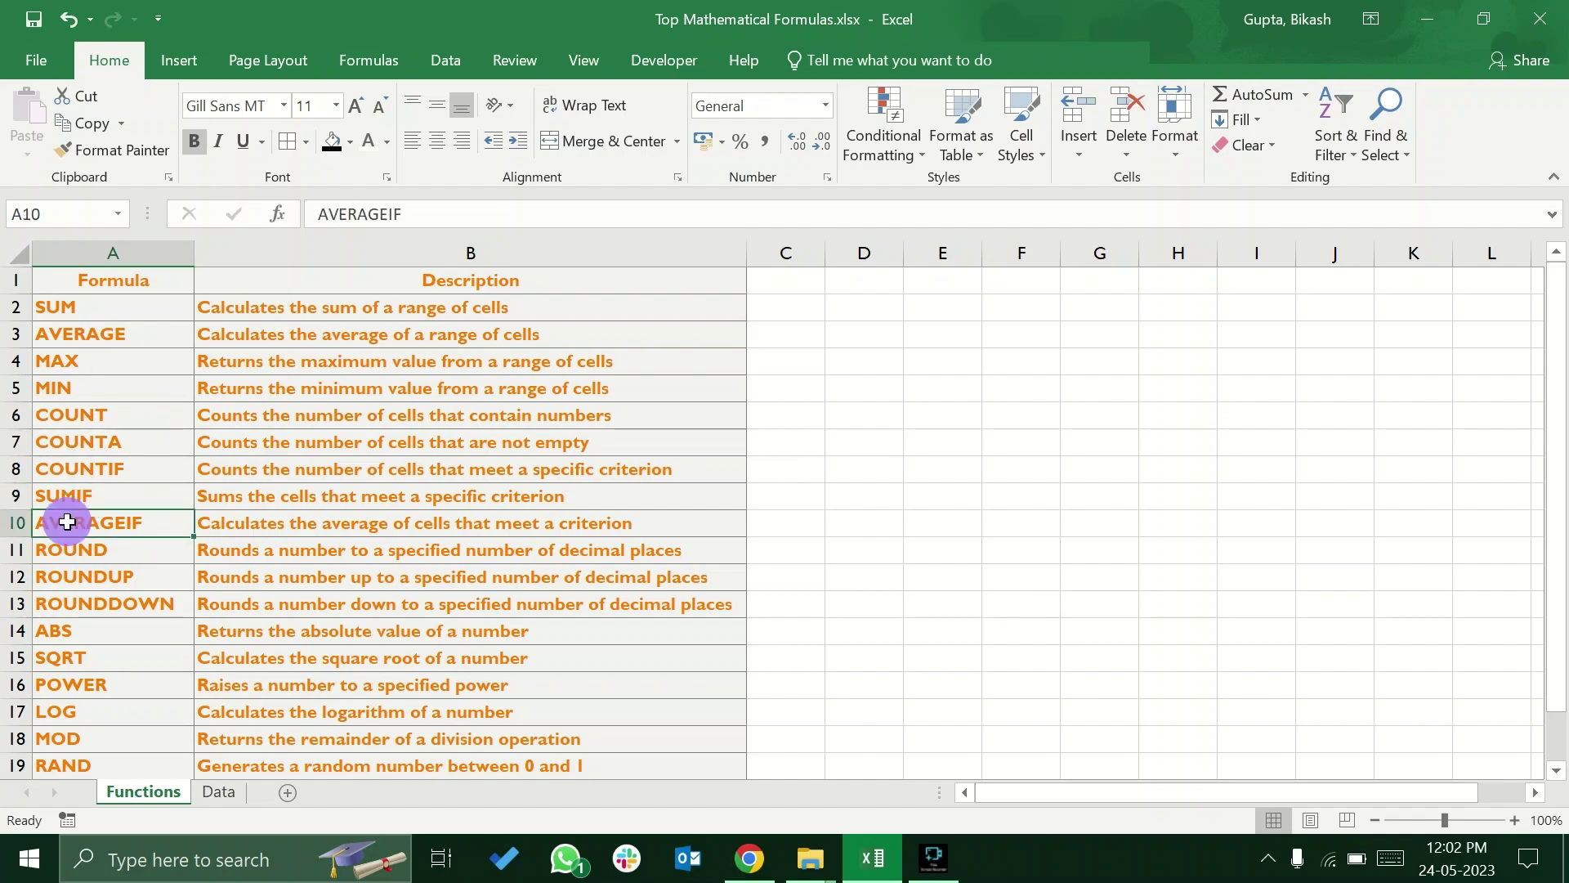
drag(105, 476, 192, 494)
click(256, 501)
click(178, 494)
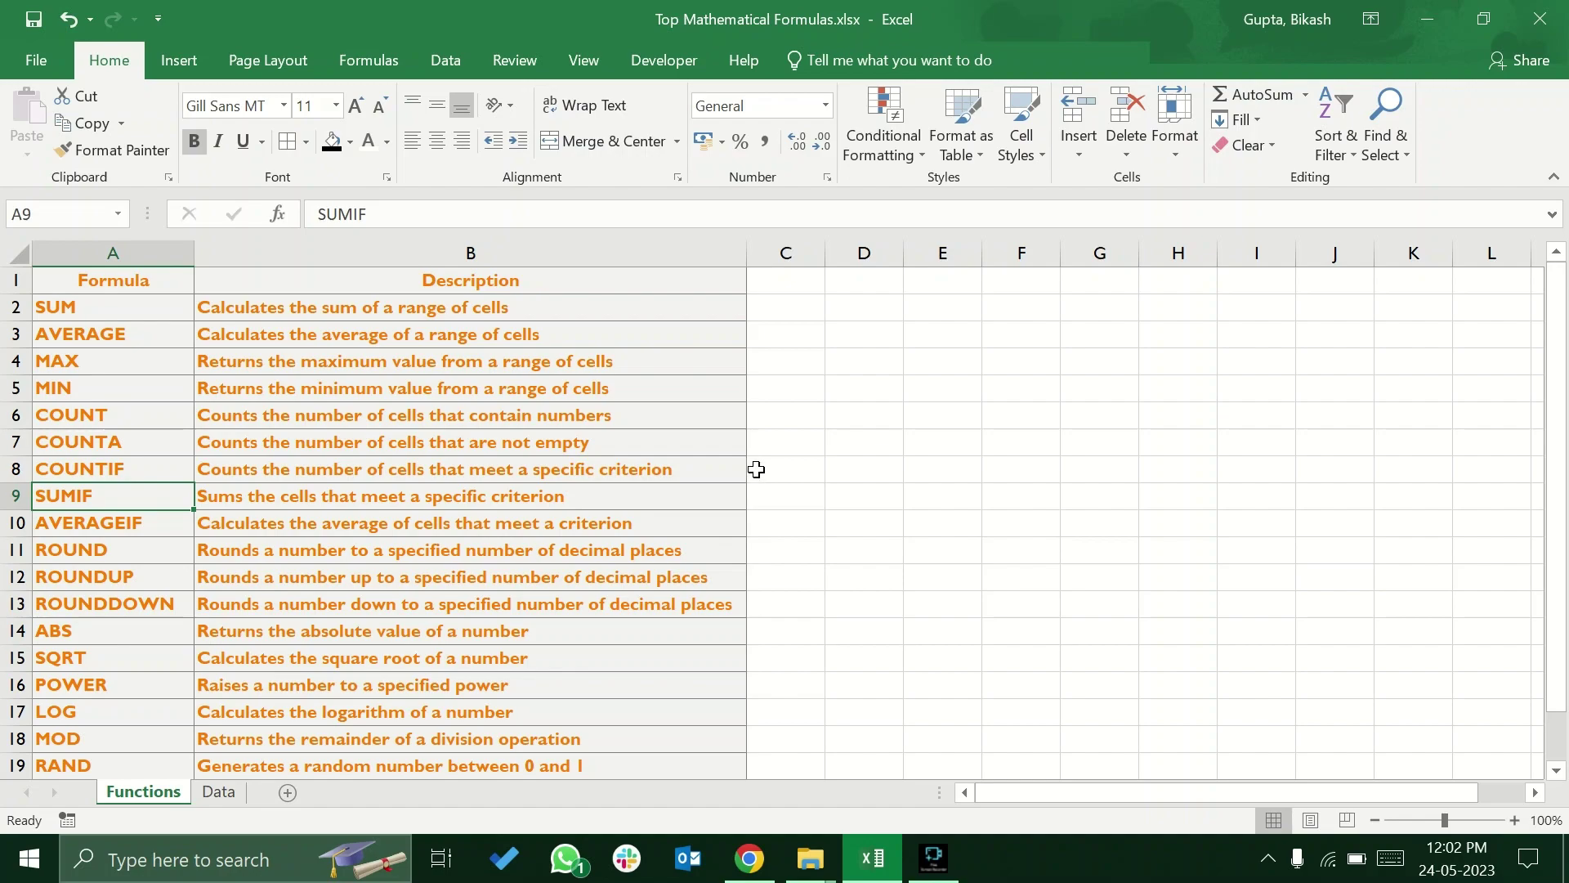
click(107, 468)
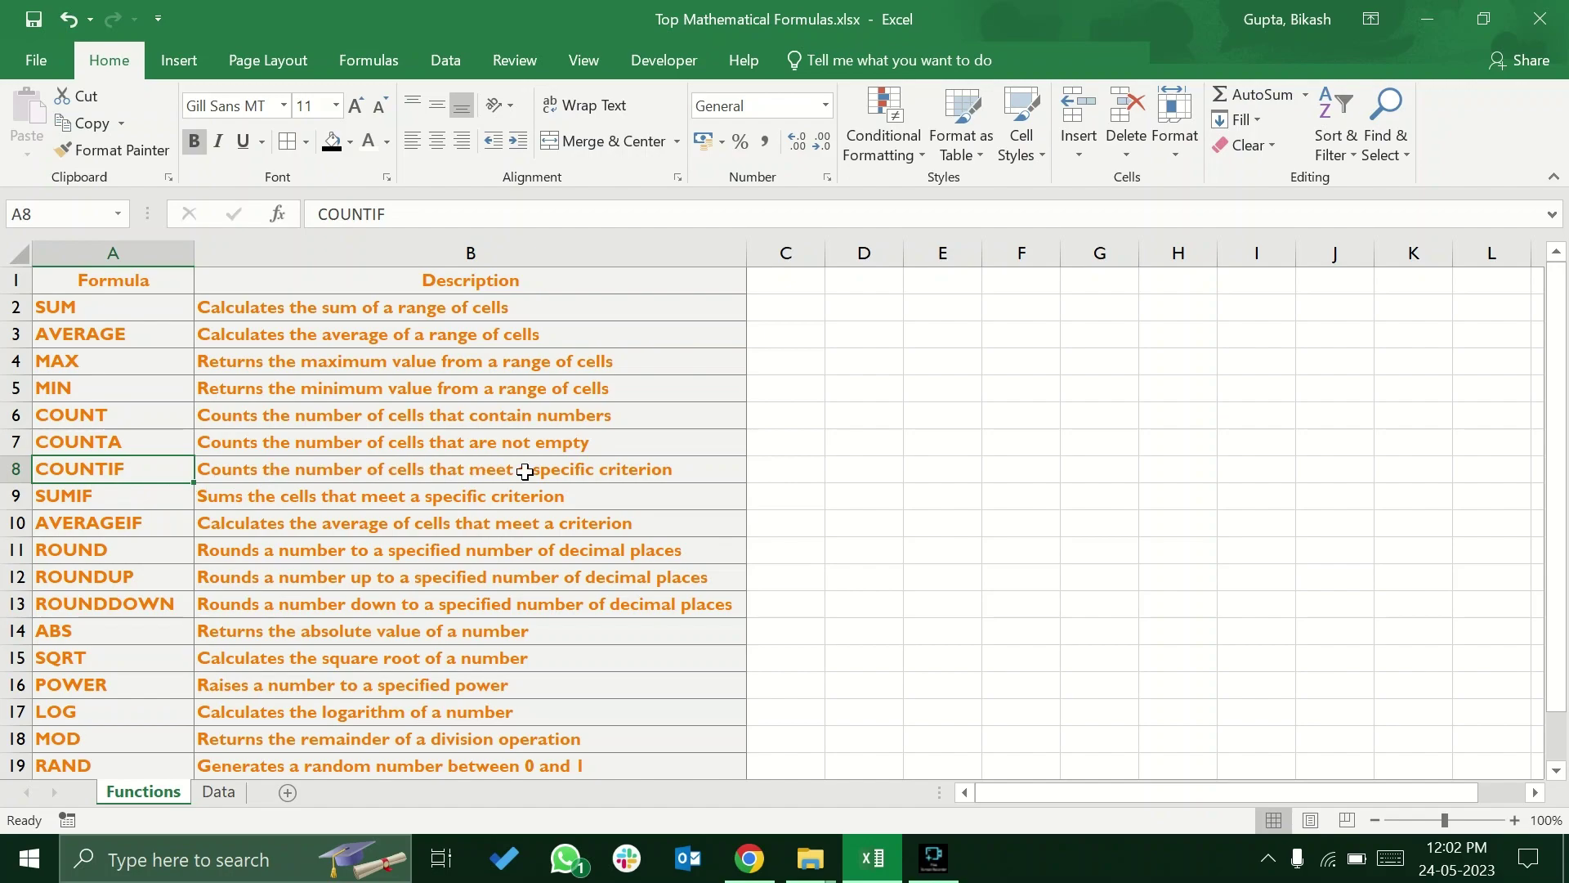
Enter =COUNTIF(D2:D20,New Hire) in cell J8 of the Data sheet, the Usage cell for COUNTIF
click(219, 791)
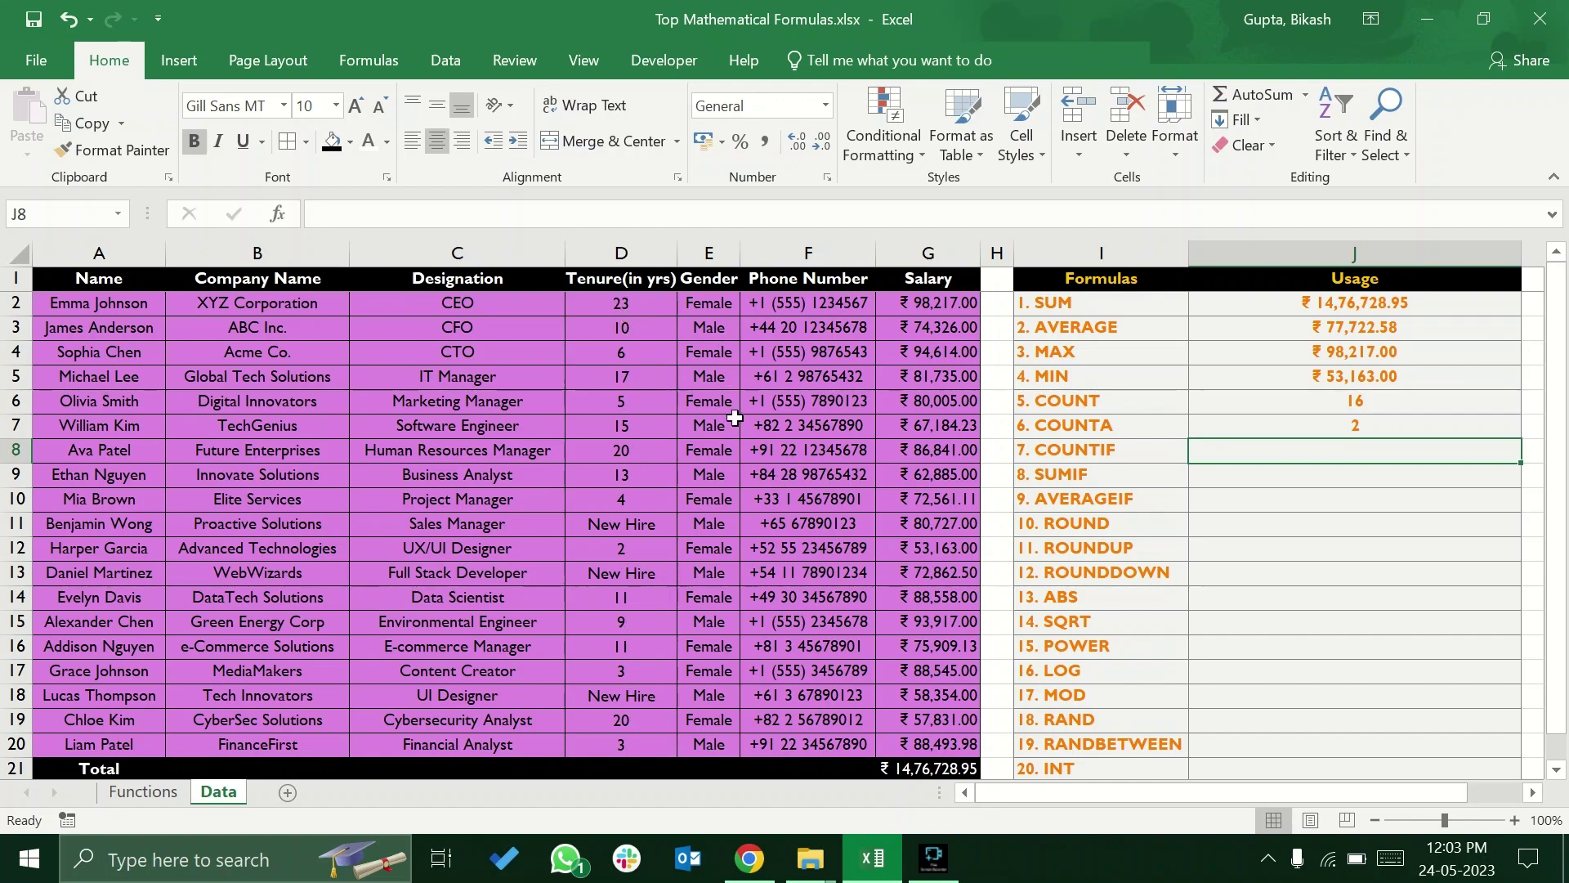
click(1213, 457)
text(=co)
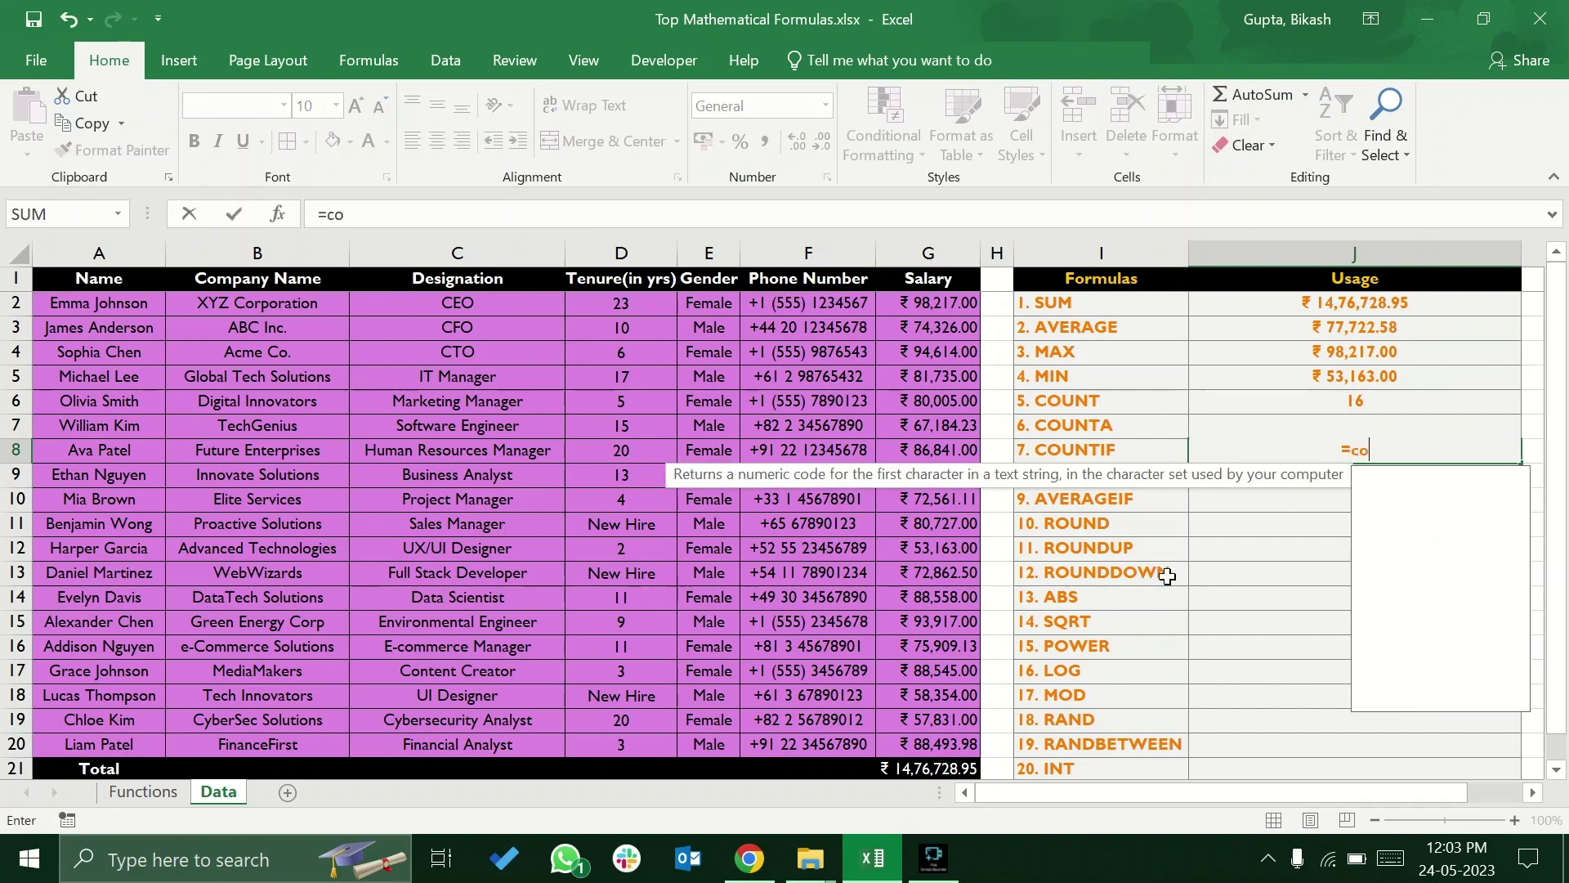
text(untif)
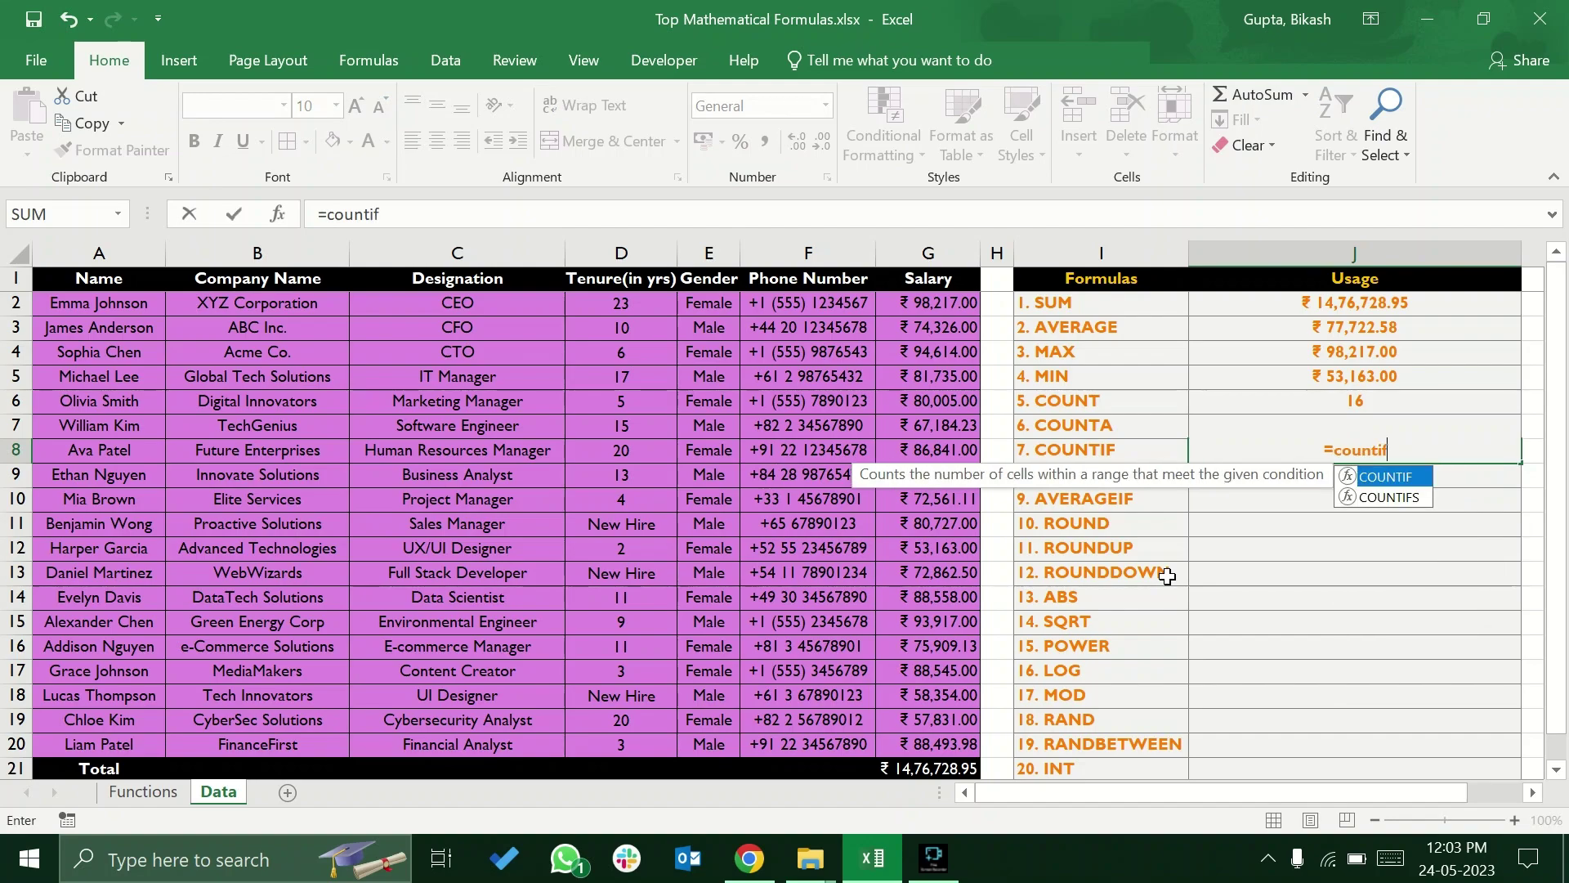
key(Tab)
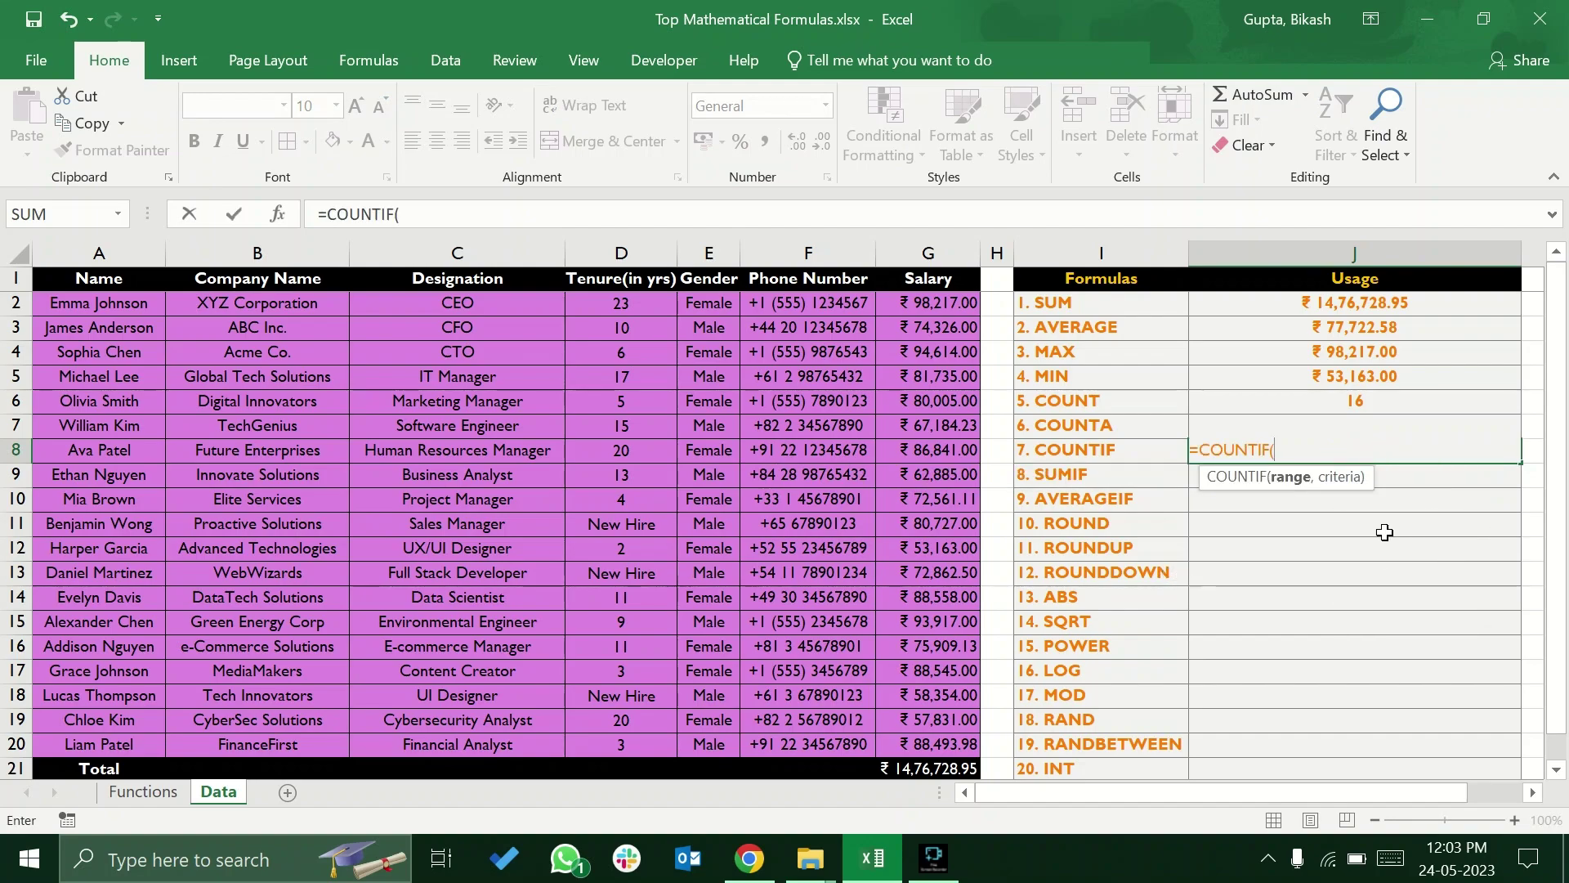
drag(669, 315, 624, 743)
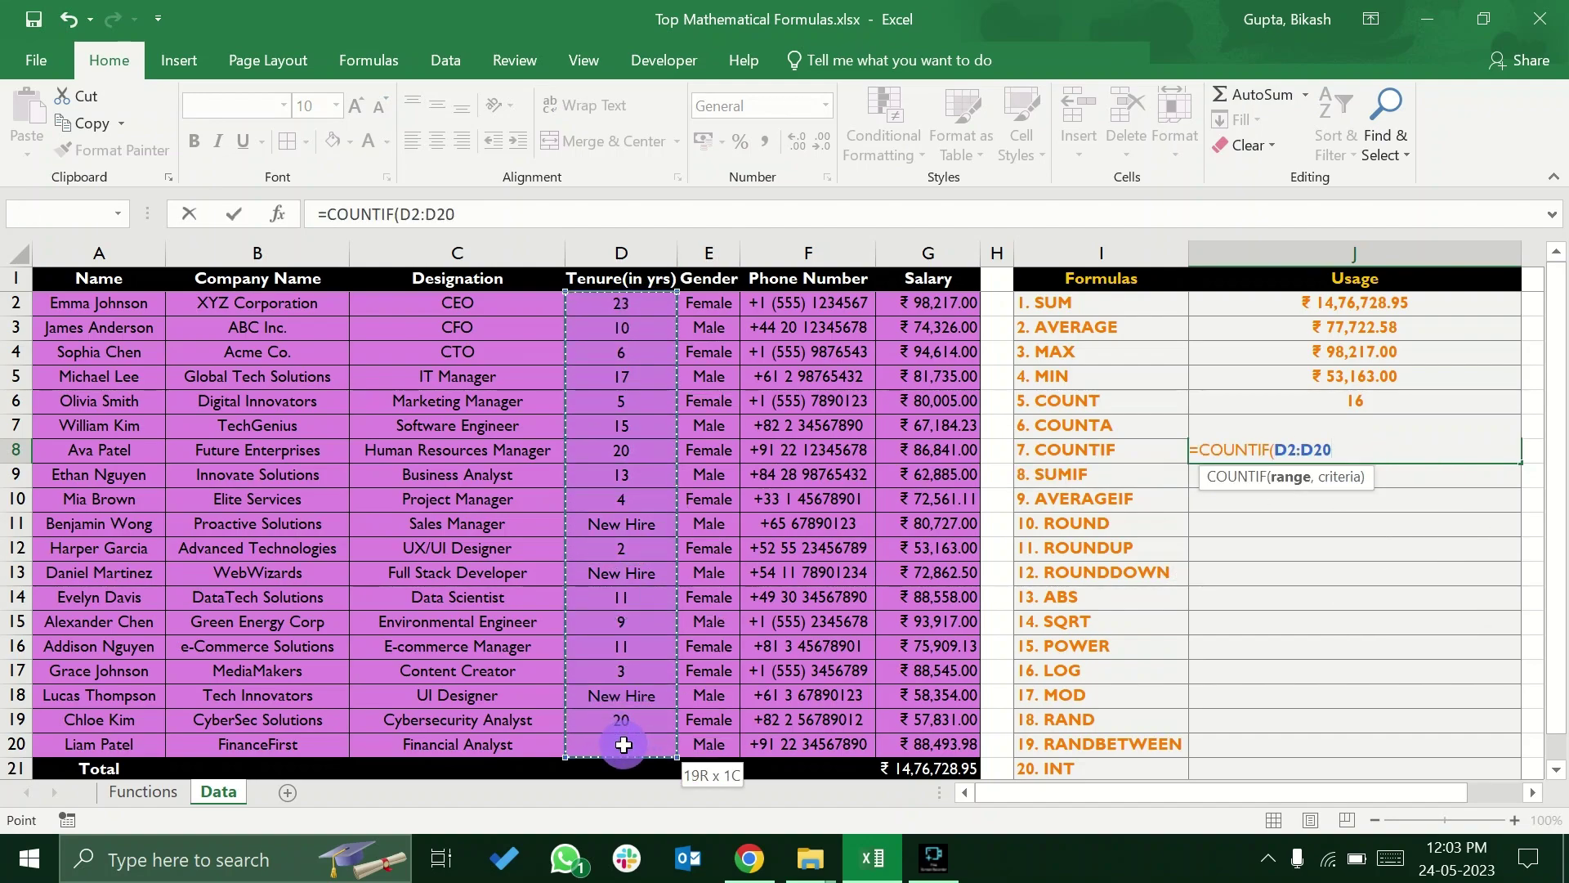
text(,)
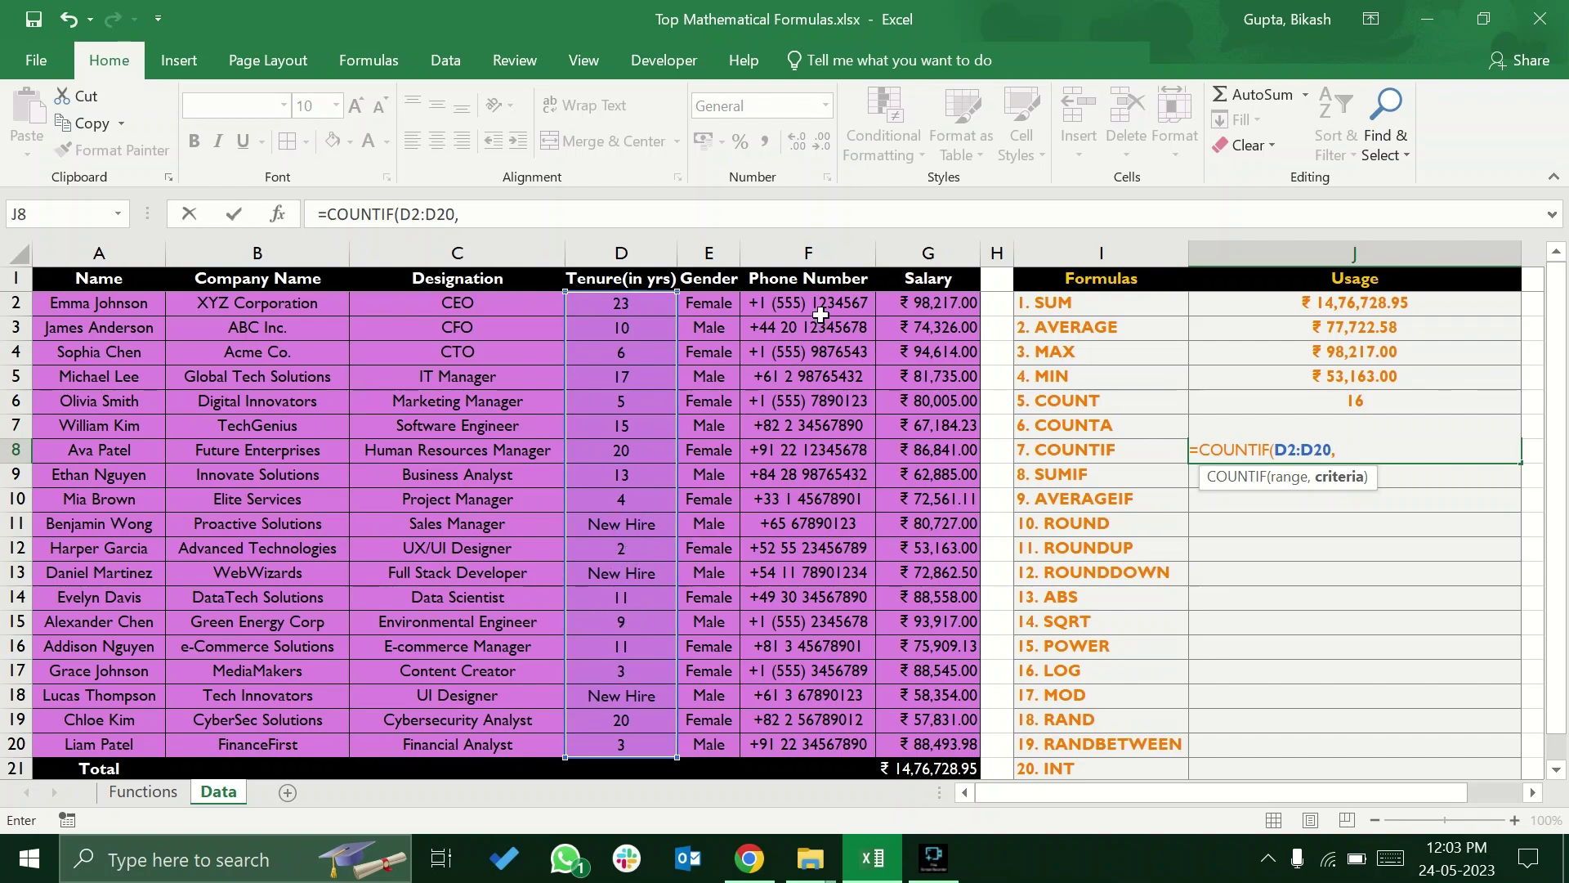
text(Ne)
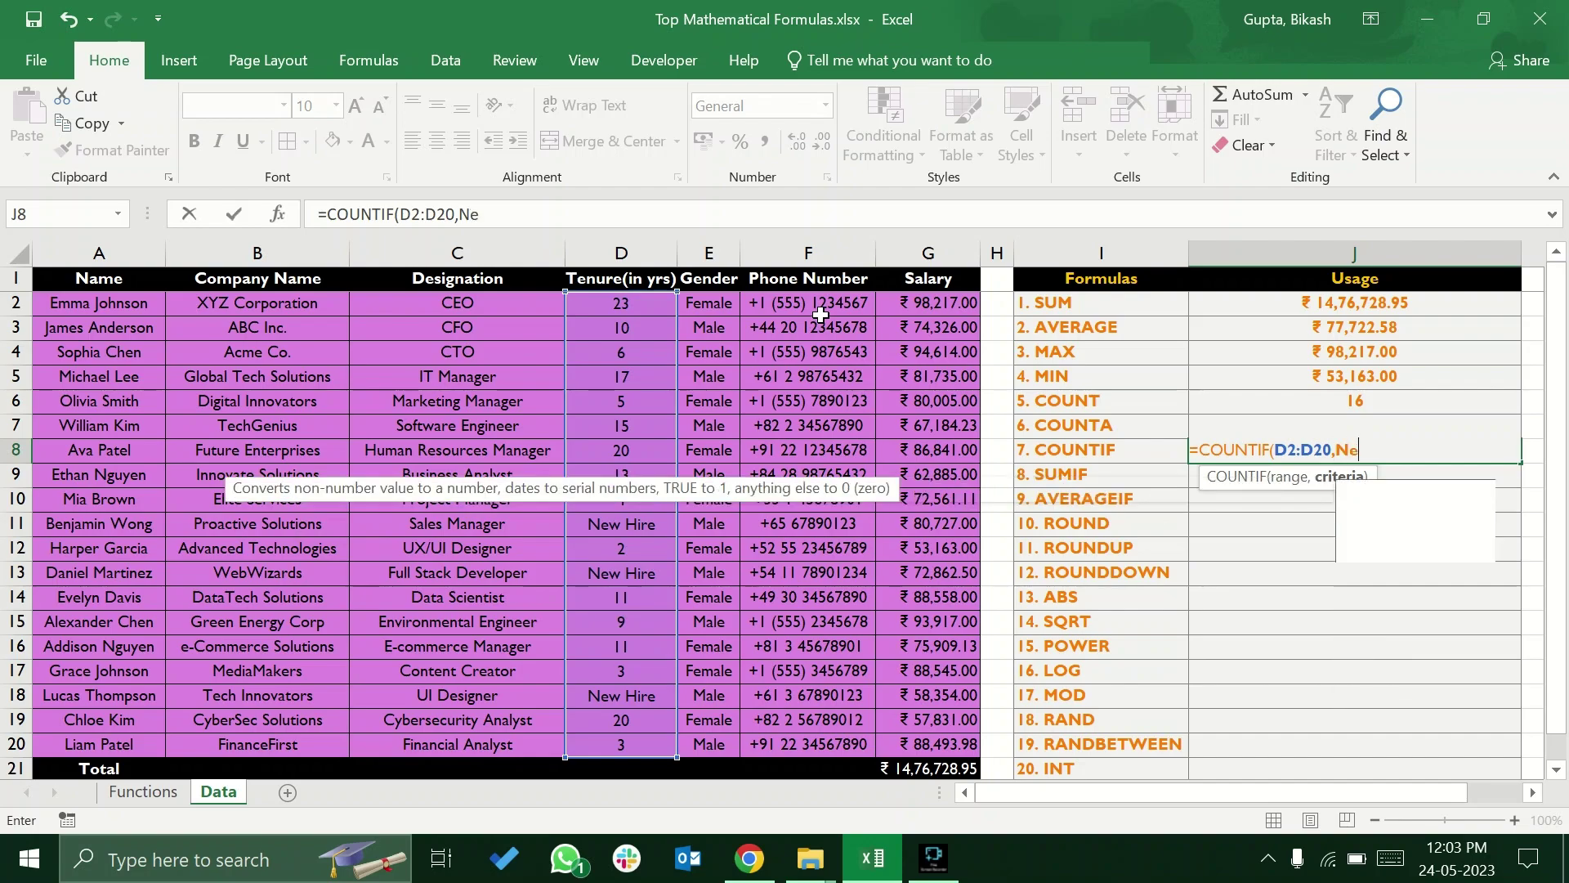
text(w Hire))
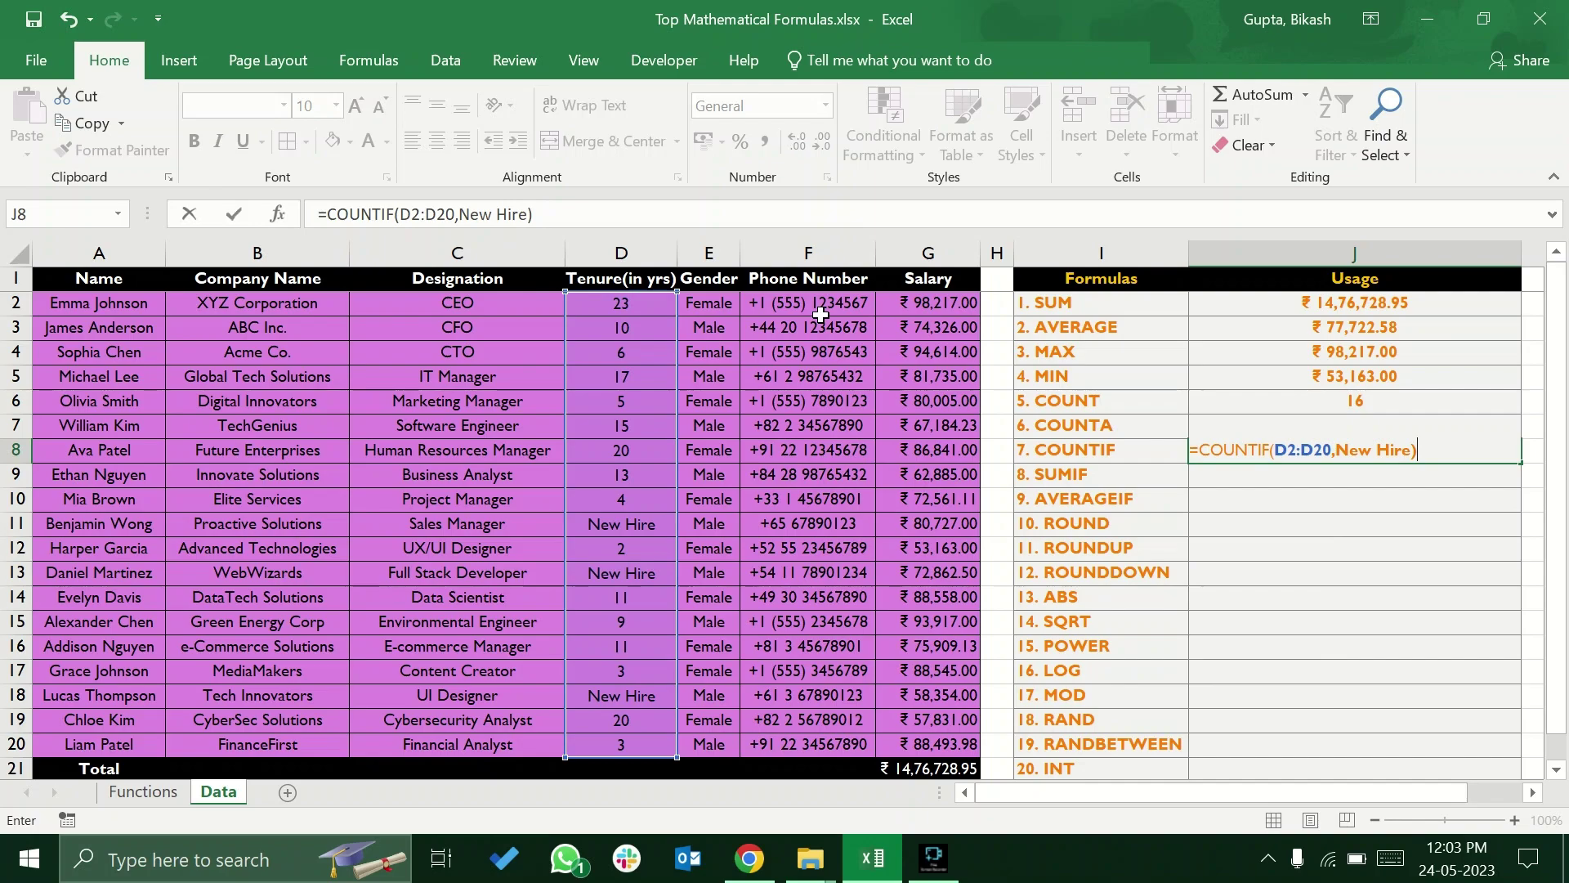
key(Return)
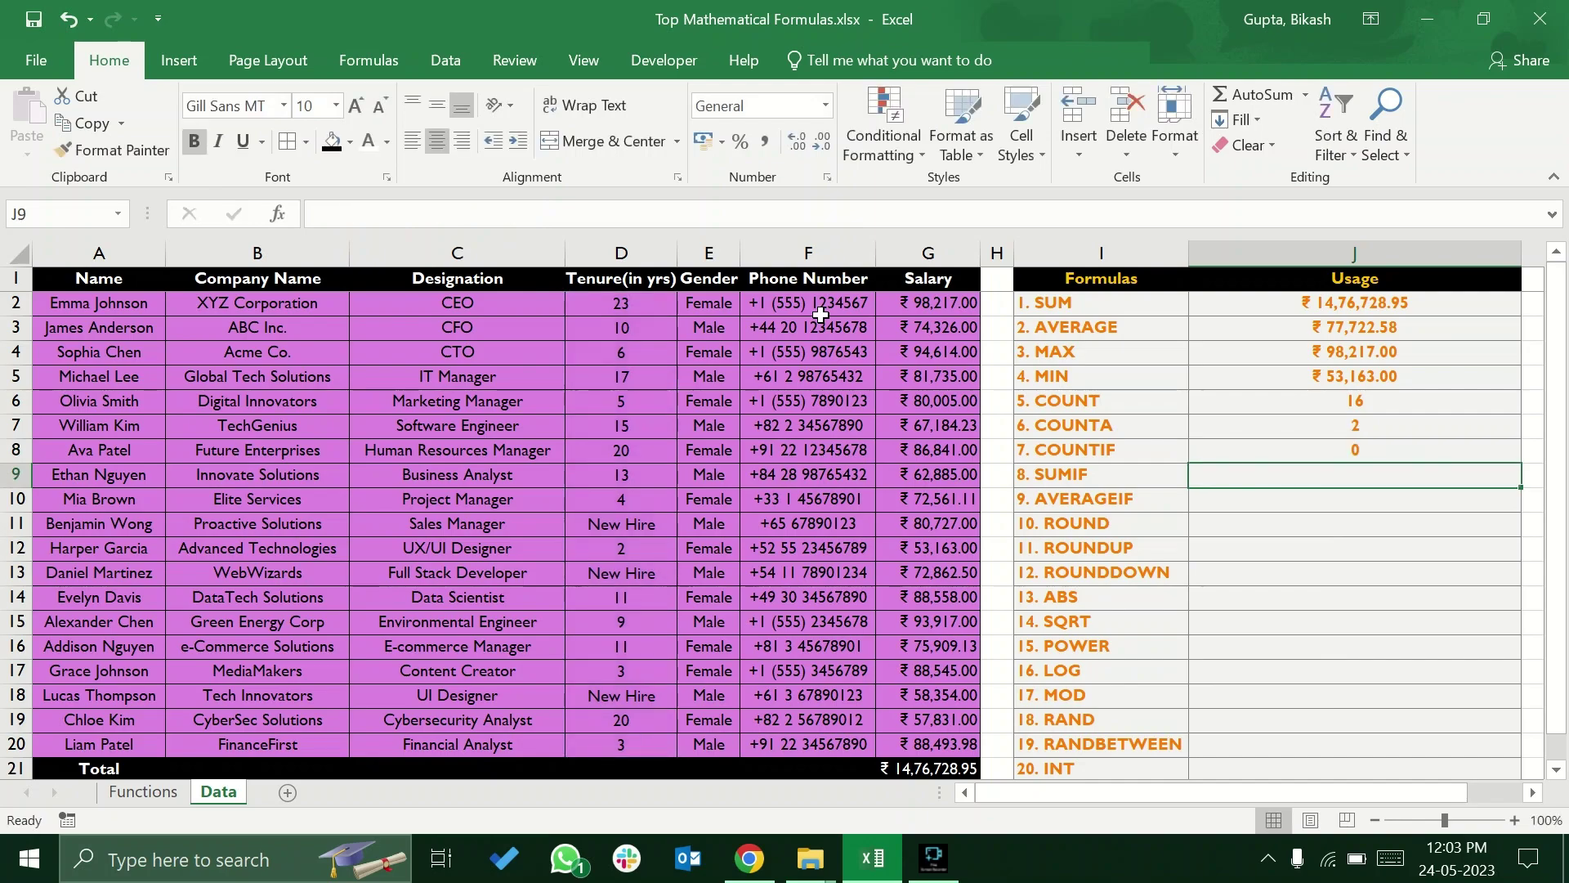
Enclose the New Hire criterion of the COUNTIF formula in J8 in double quotes, giving =COUNTIF(D2:D20,"New Hire")
key(Up)
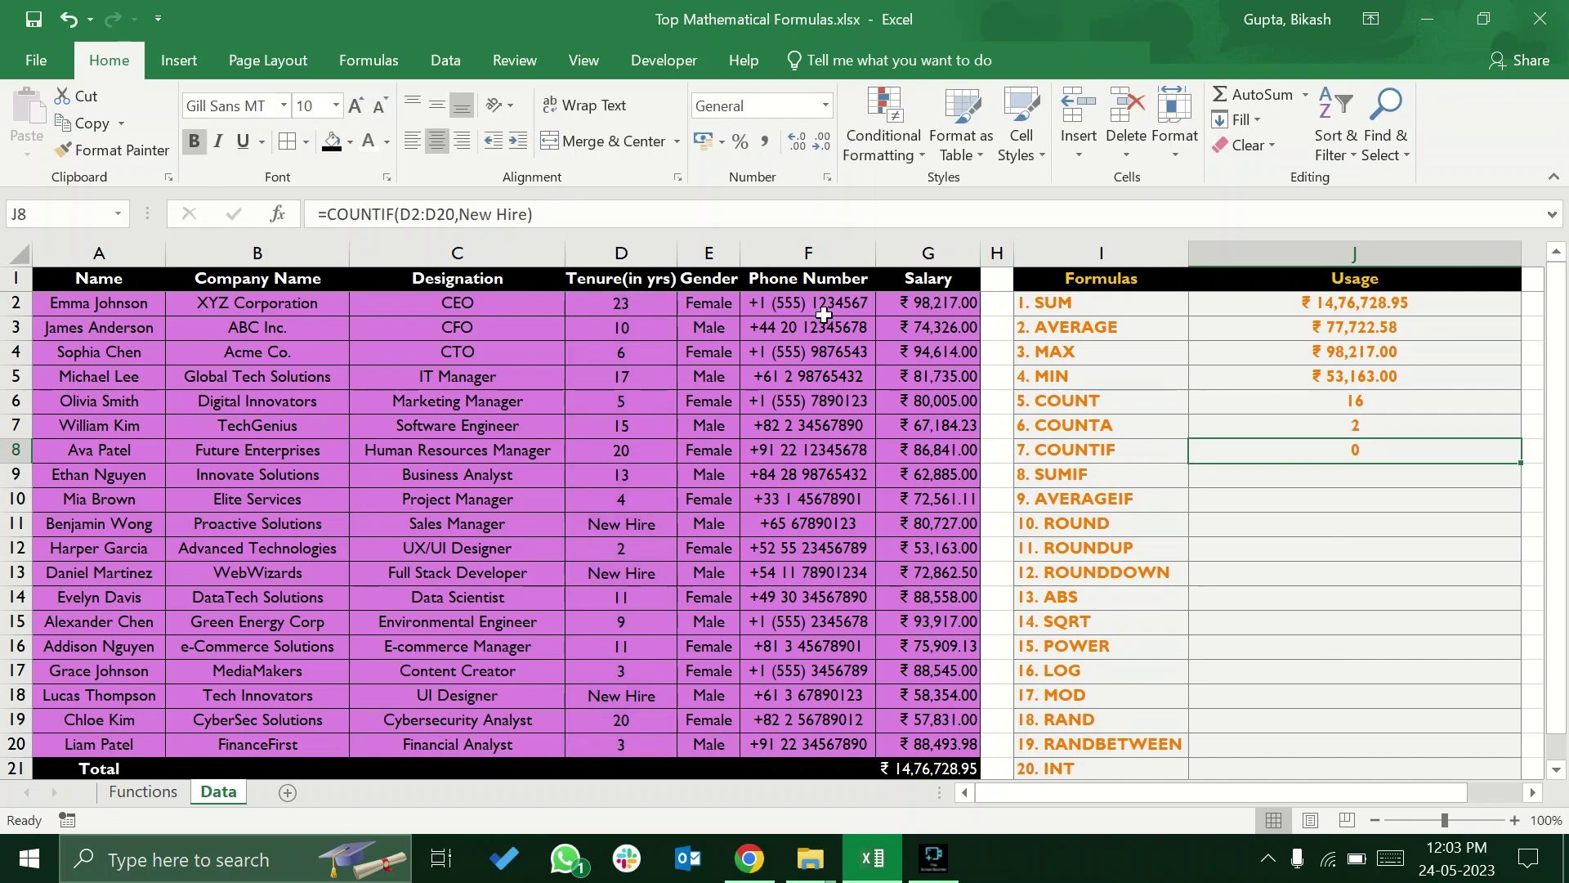
double_click(1244, 446)
click(1349, 450)
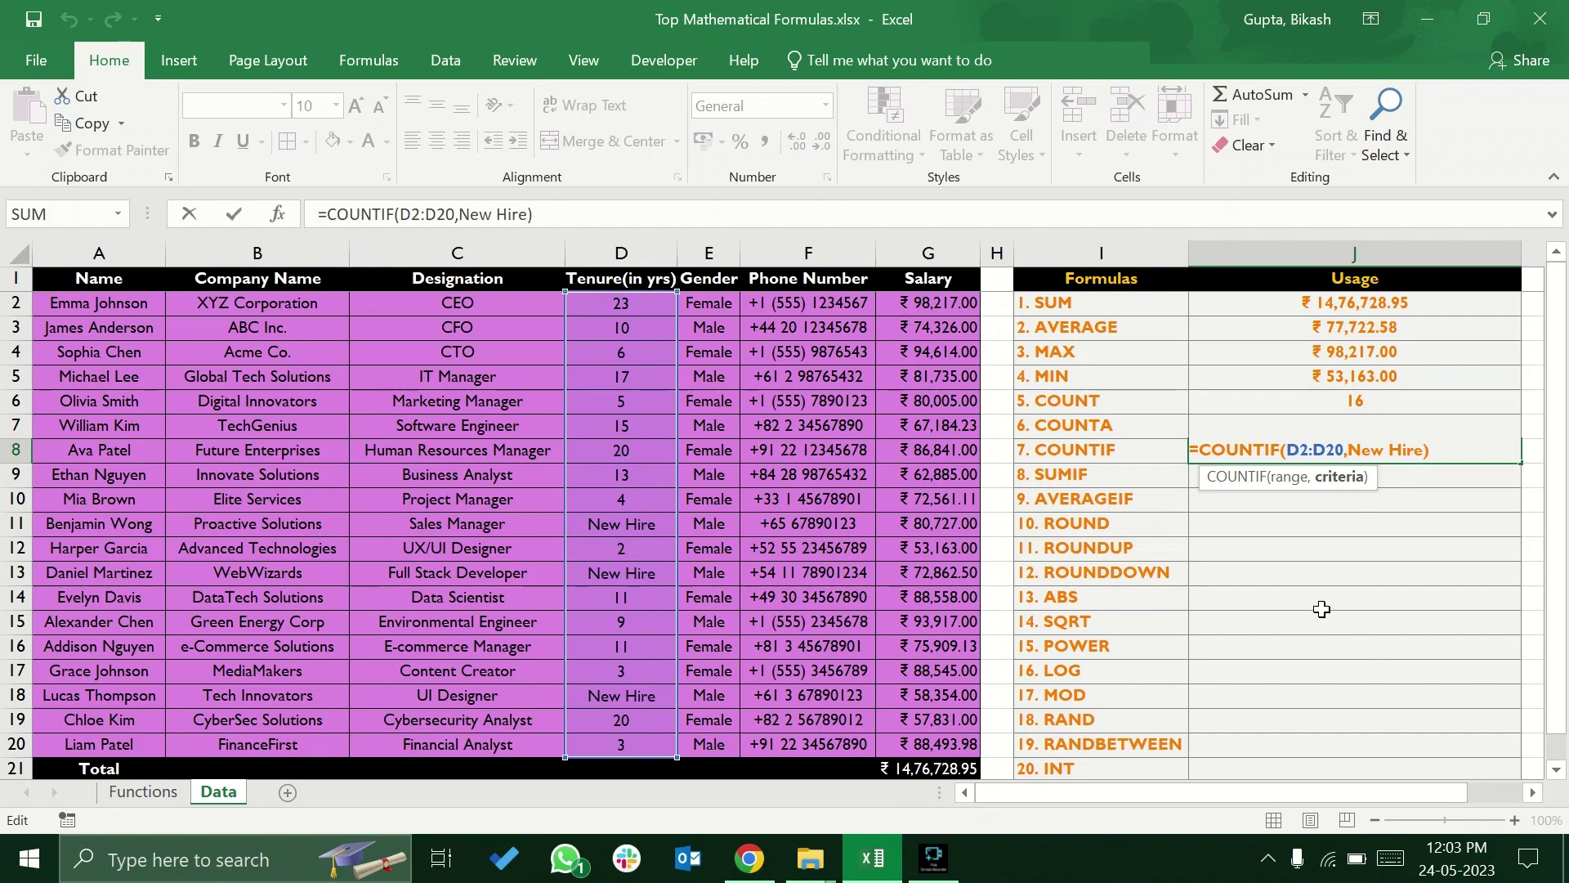
text(")
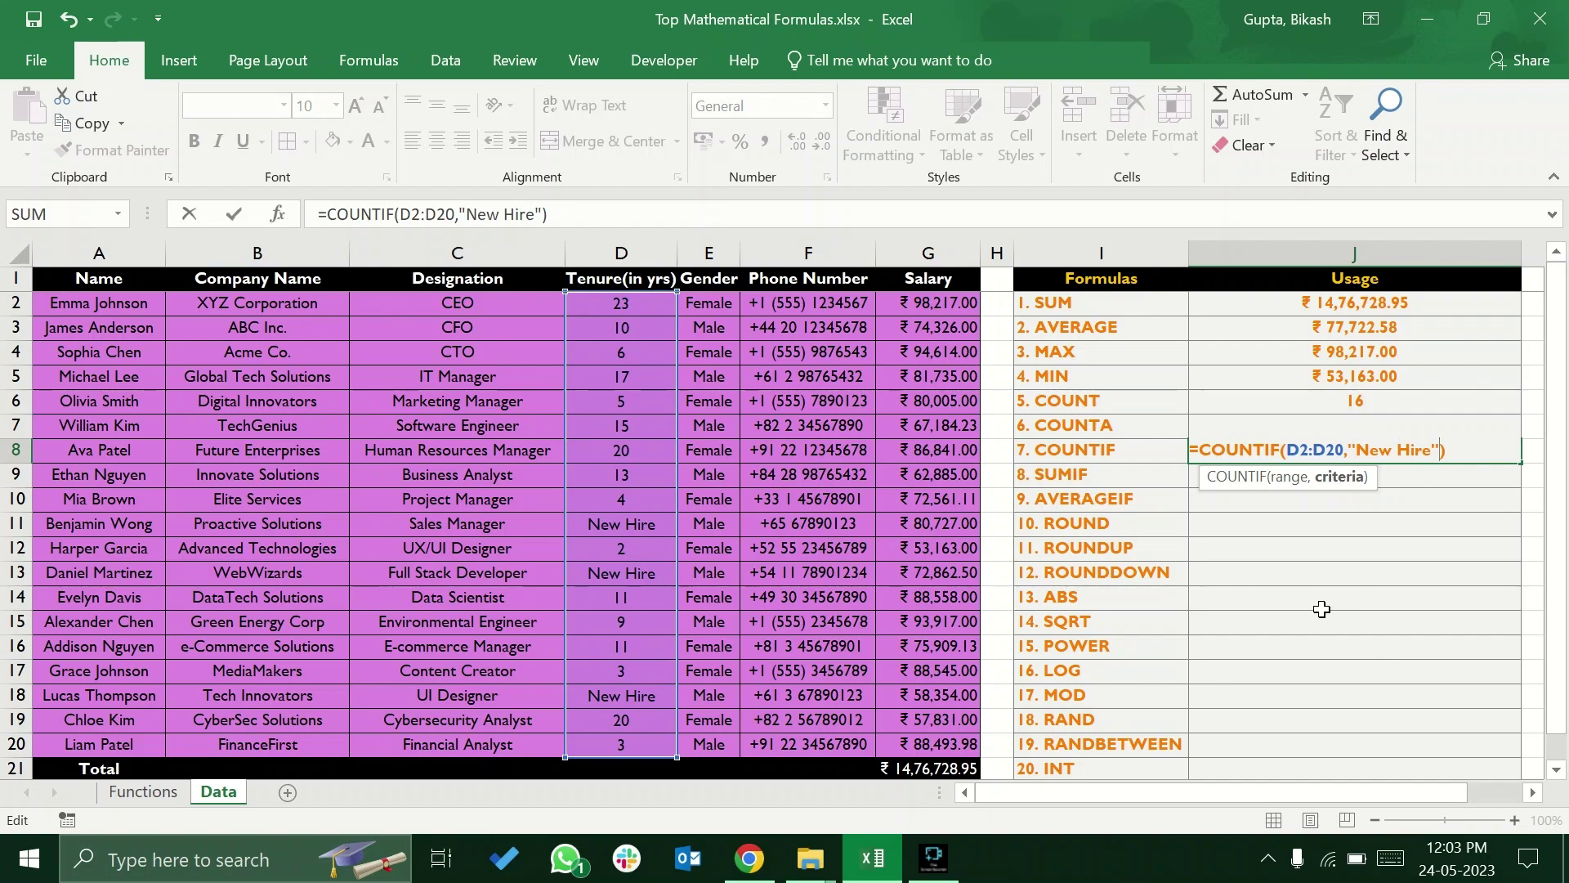
key(Return)
click(1423, 452)
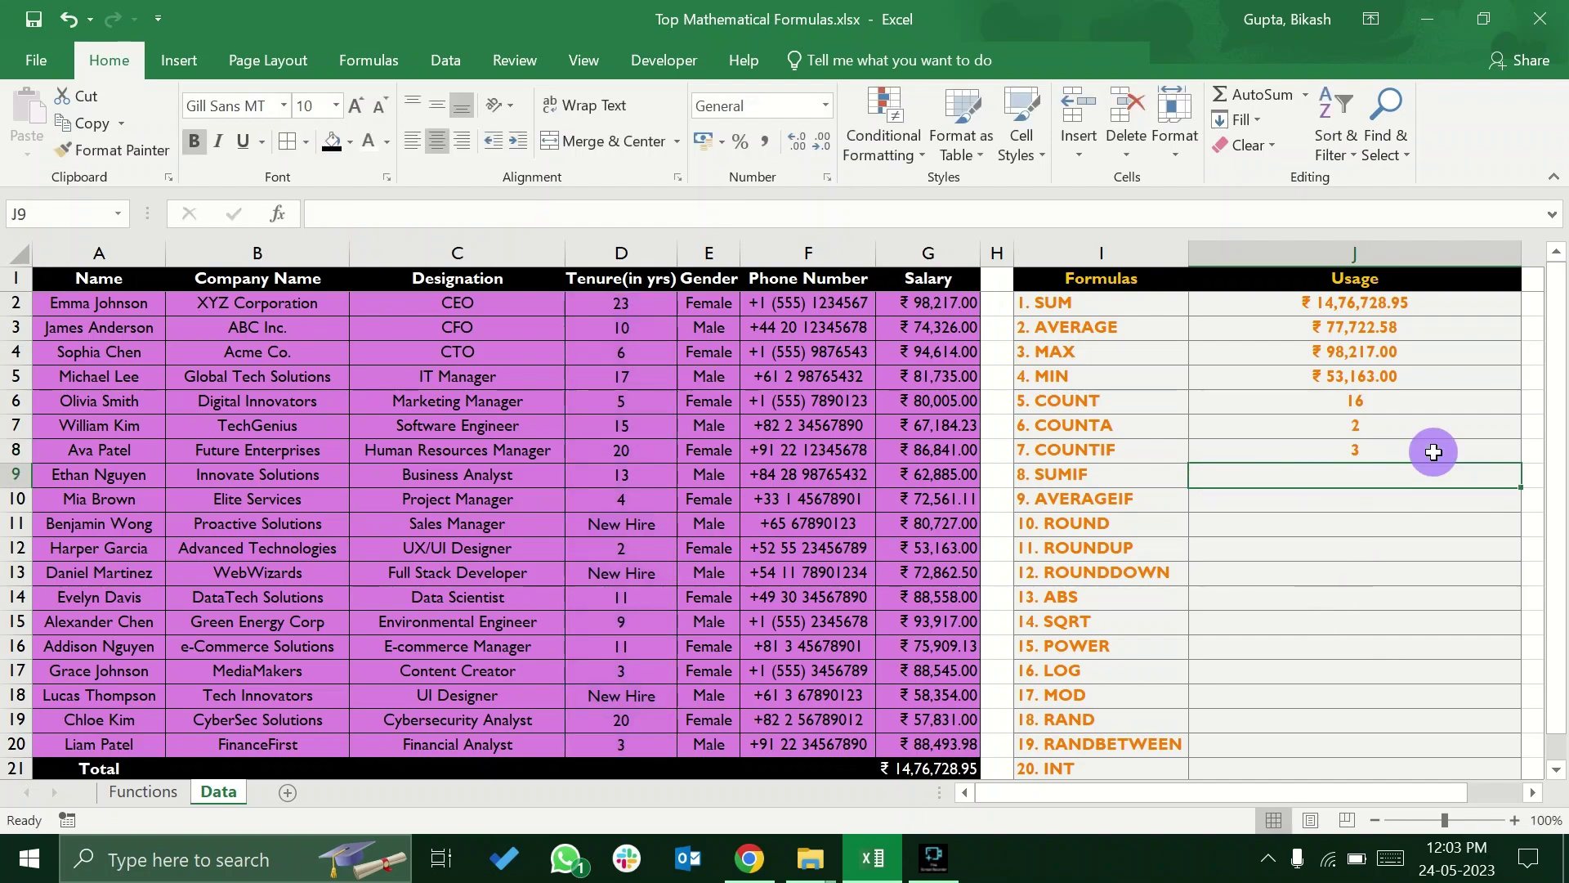
Check the COUNTIF result in J8 against the New Hire entries in D11, D13 and D18 of the Tenure column
drag(662, 304, 657, 746)
click(639, 528)
click(636, 572)
click(635, 690)
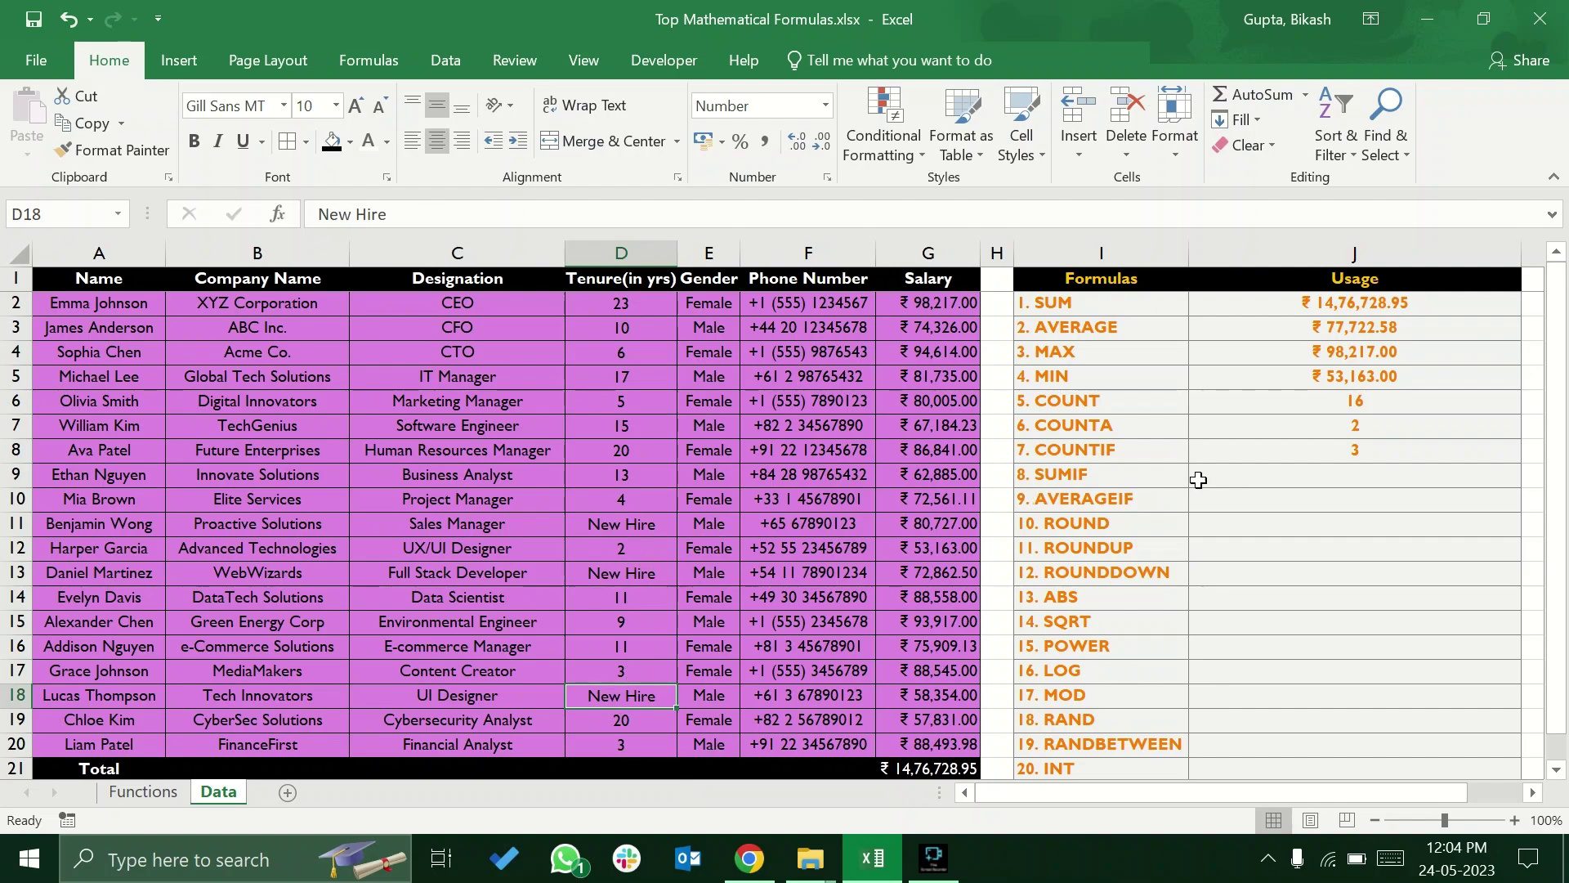
click(1295, 449)
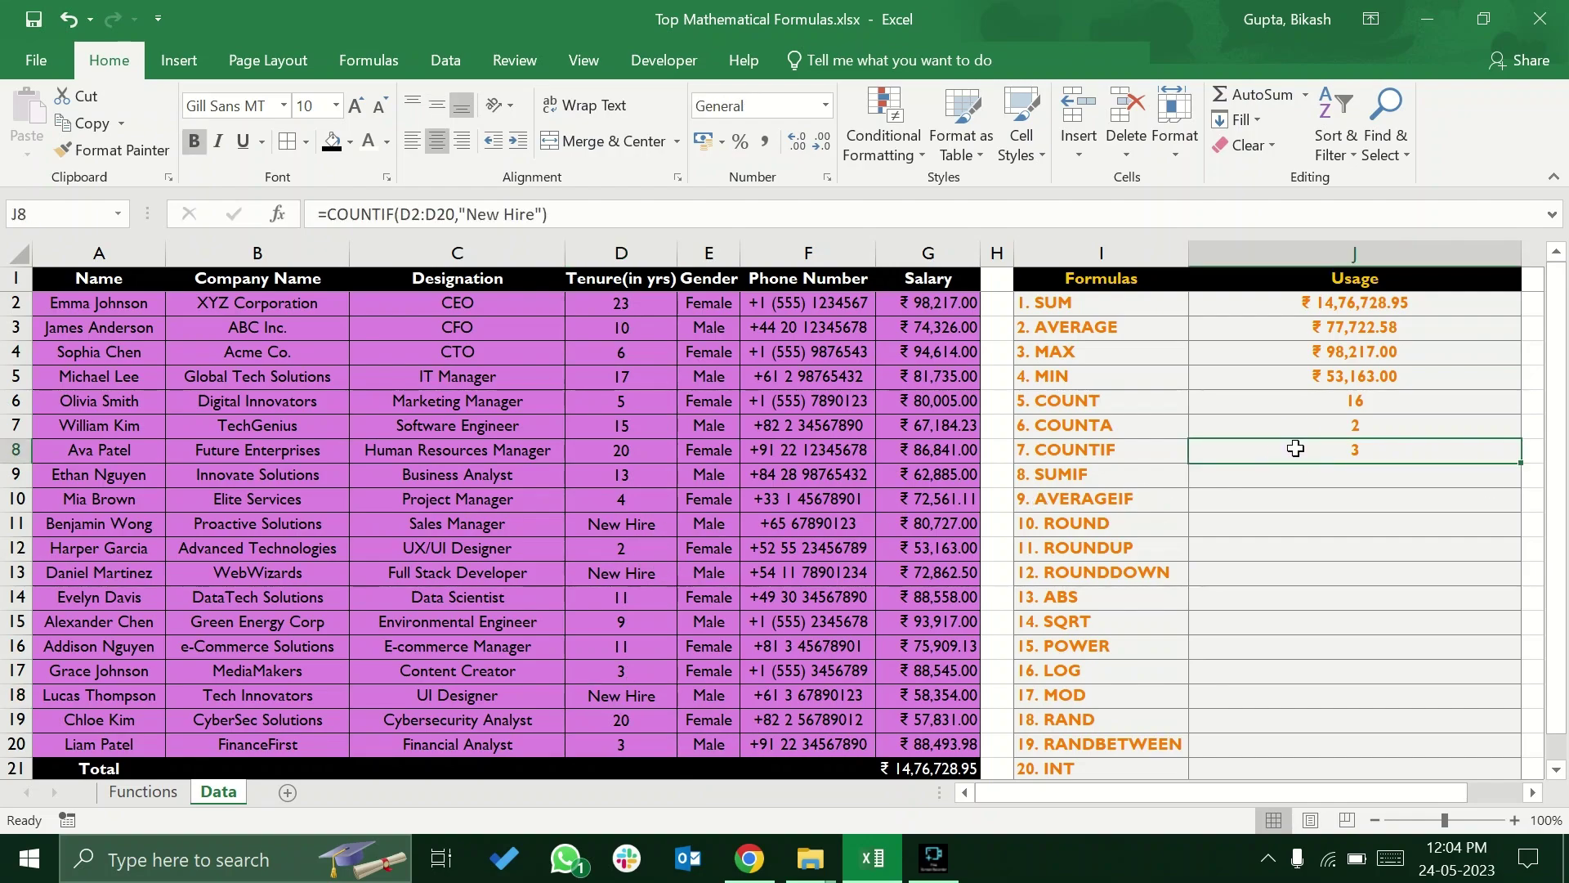
Replace the criterion text of the COUNTIF formula in J8 with >15, giving =COUNTIF(D2:D20,">15")
double_click(1383, 452)
drag(1430, 449, 1356, 450)
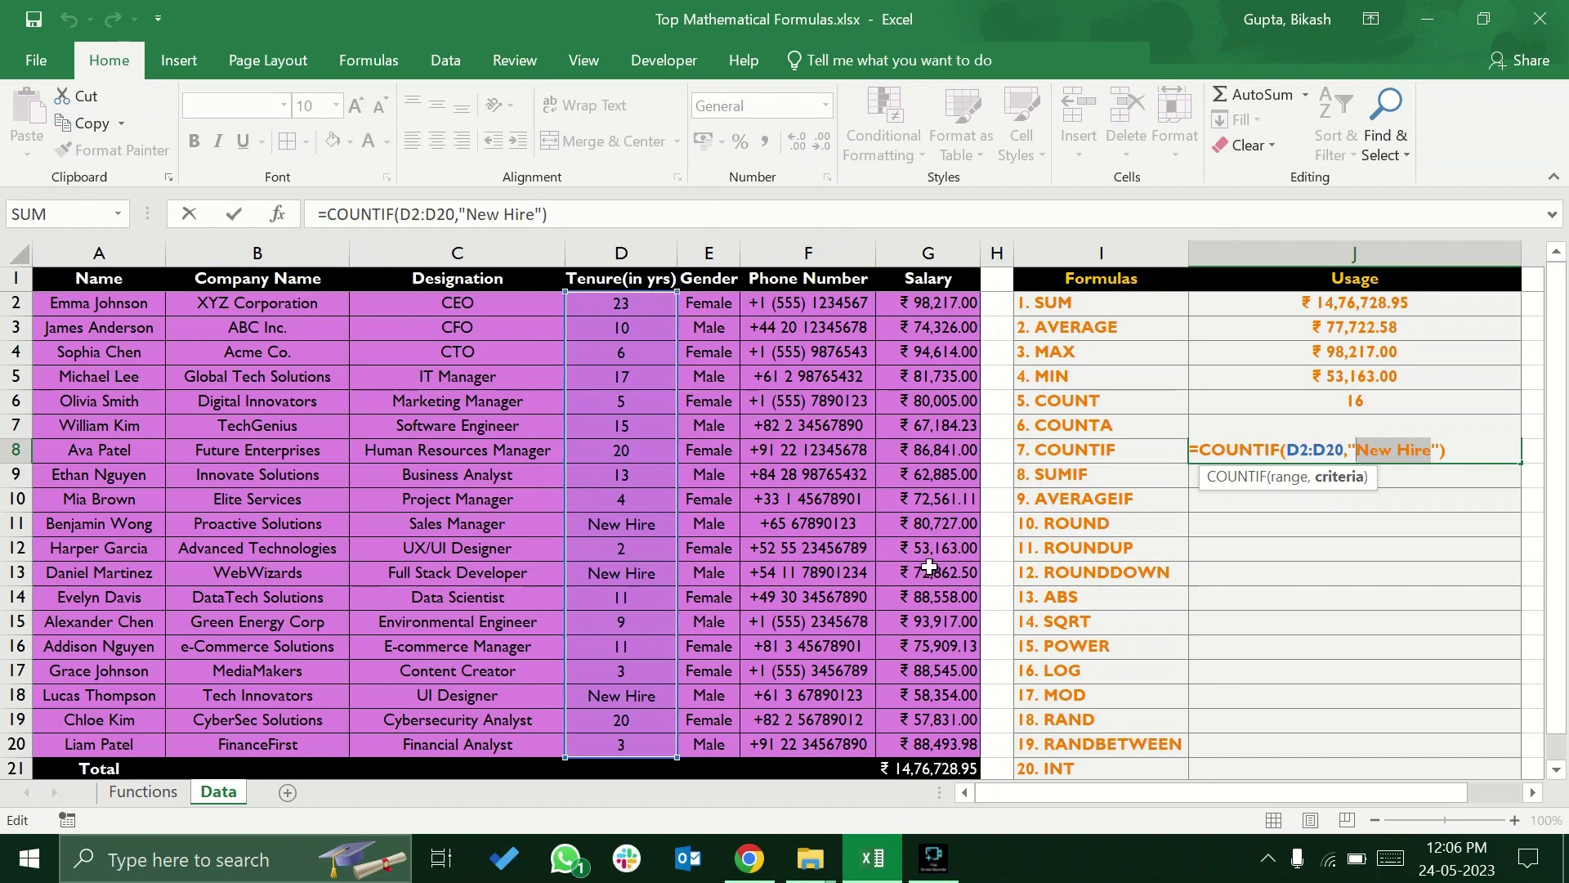
text(>15)
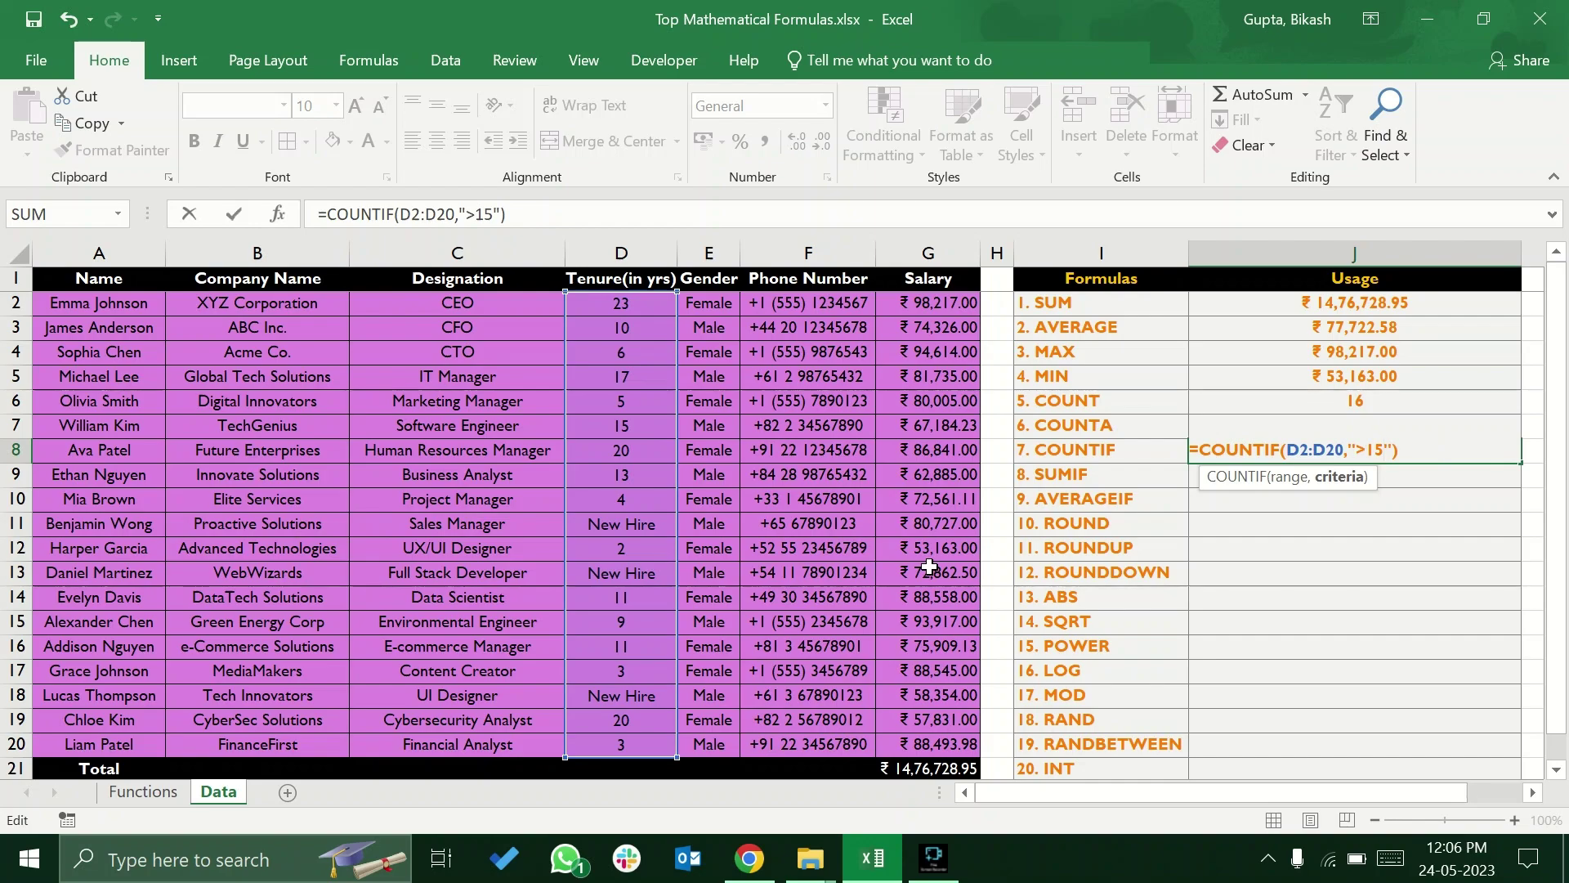
key(Return)
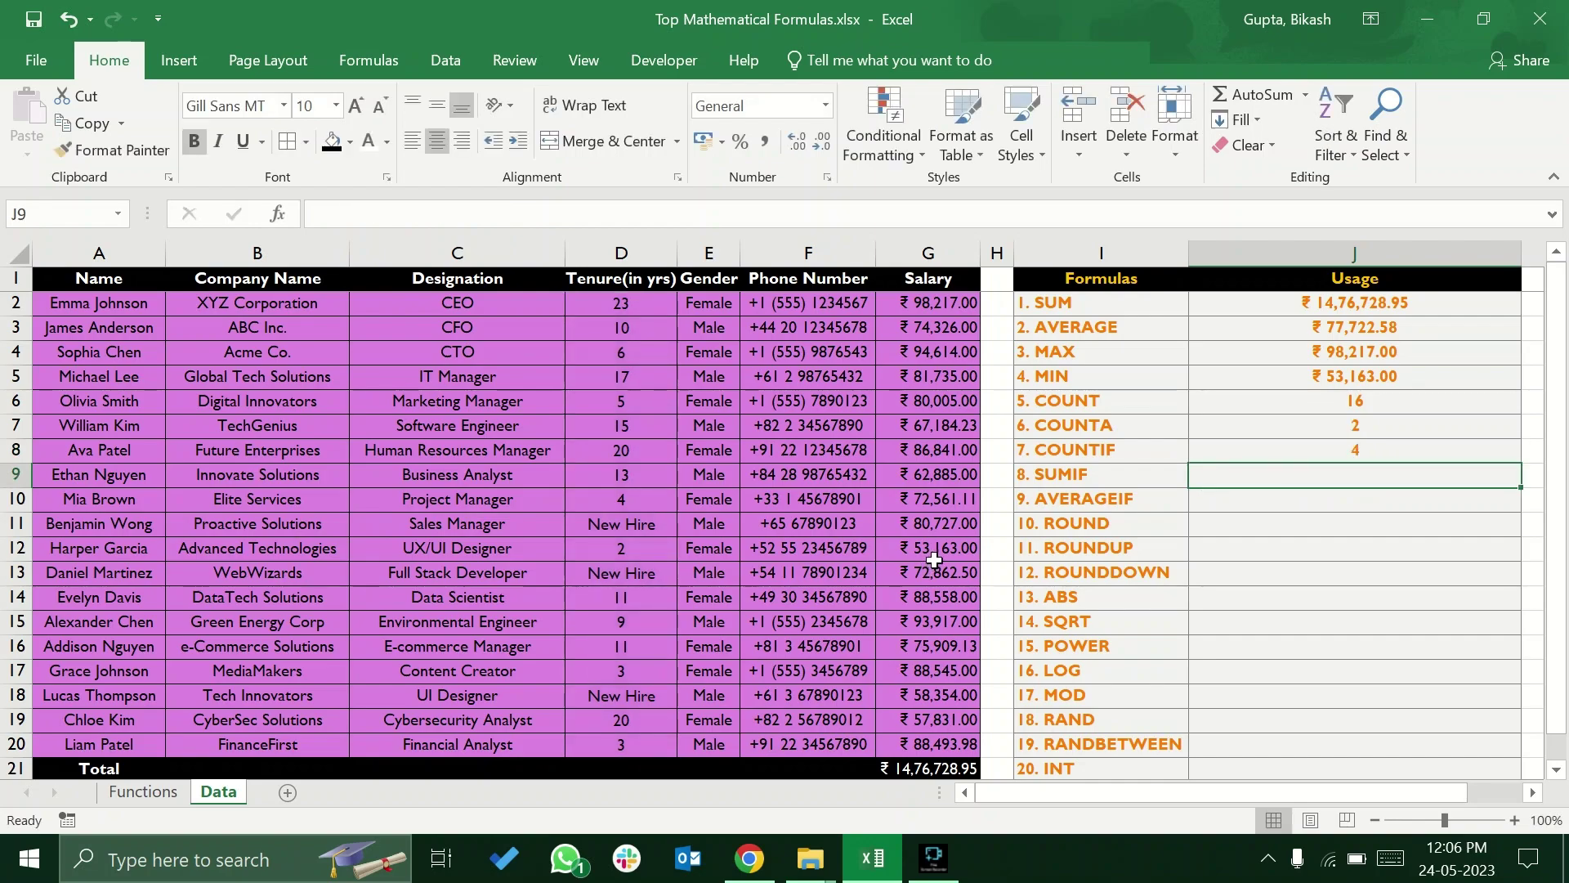
Check the COUNTIF formula in J8 against the tenure values in D2, D5, D7, D8 and D19
click(1241, 449)
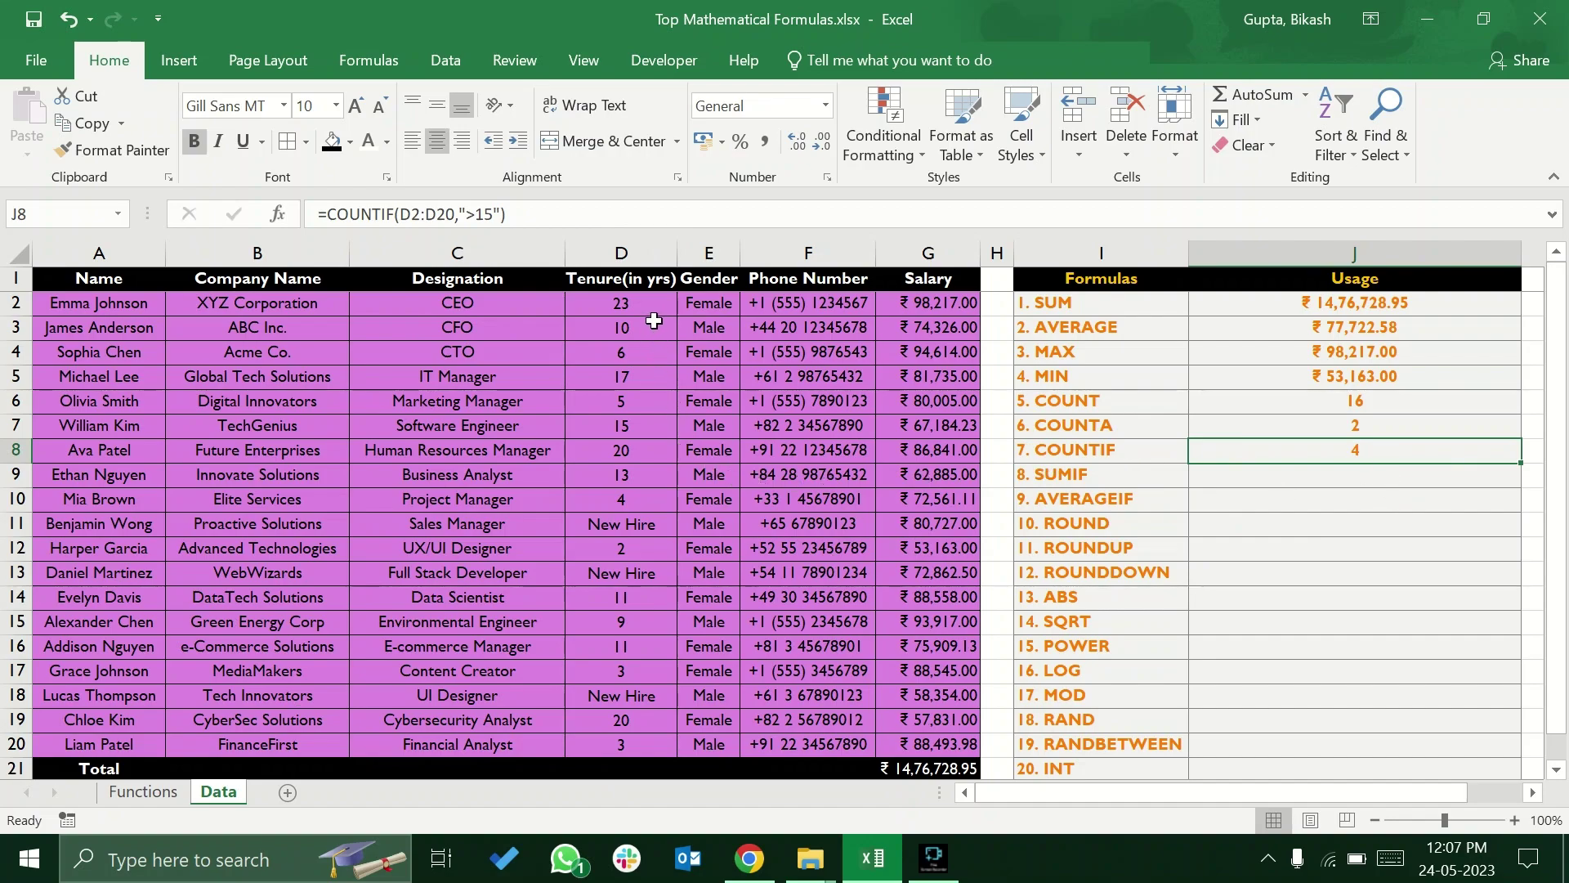
click(635, 299)
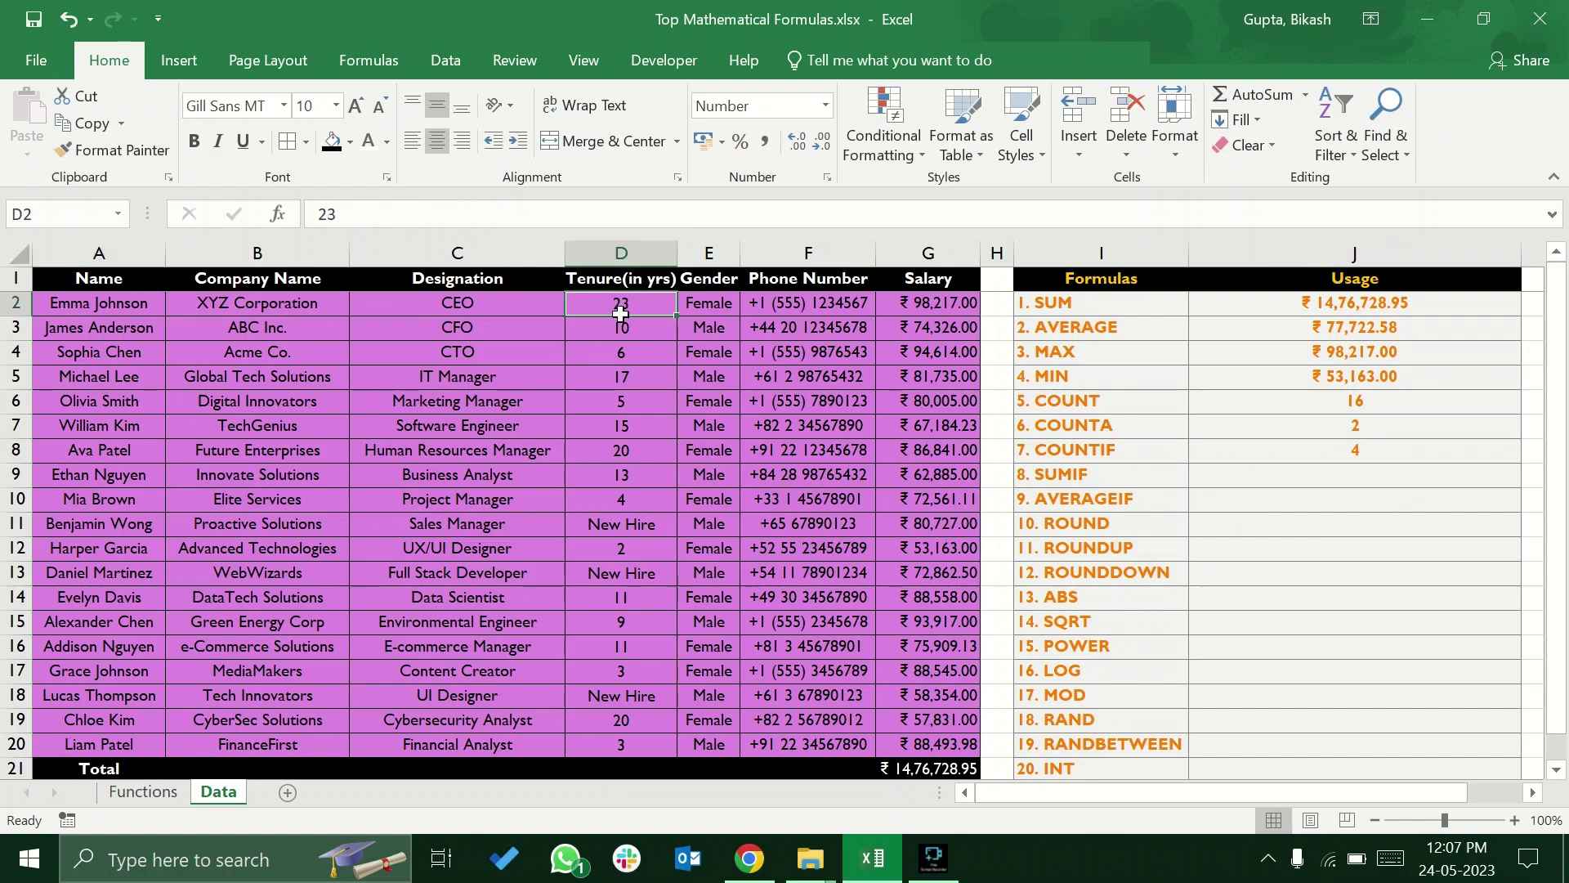
click(649, 377)
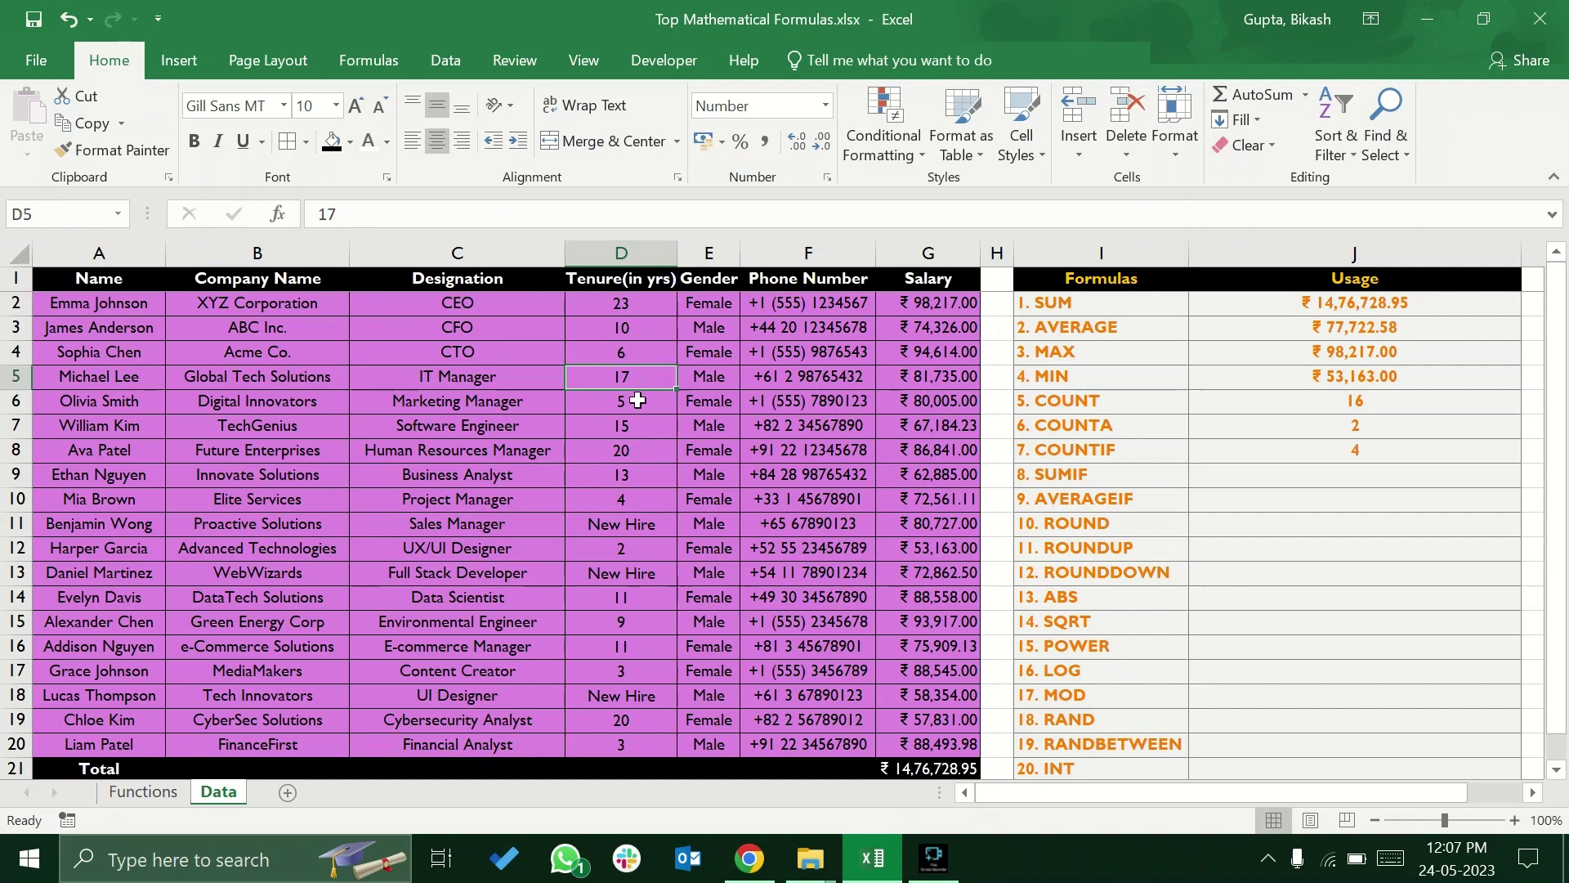
click(640, 426)
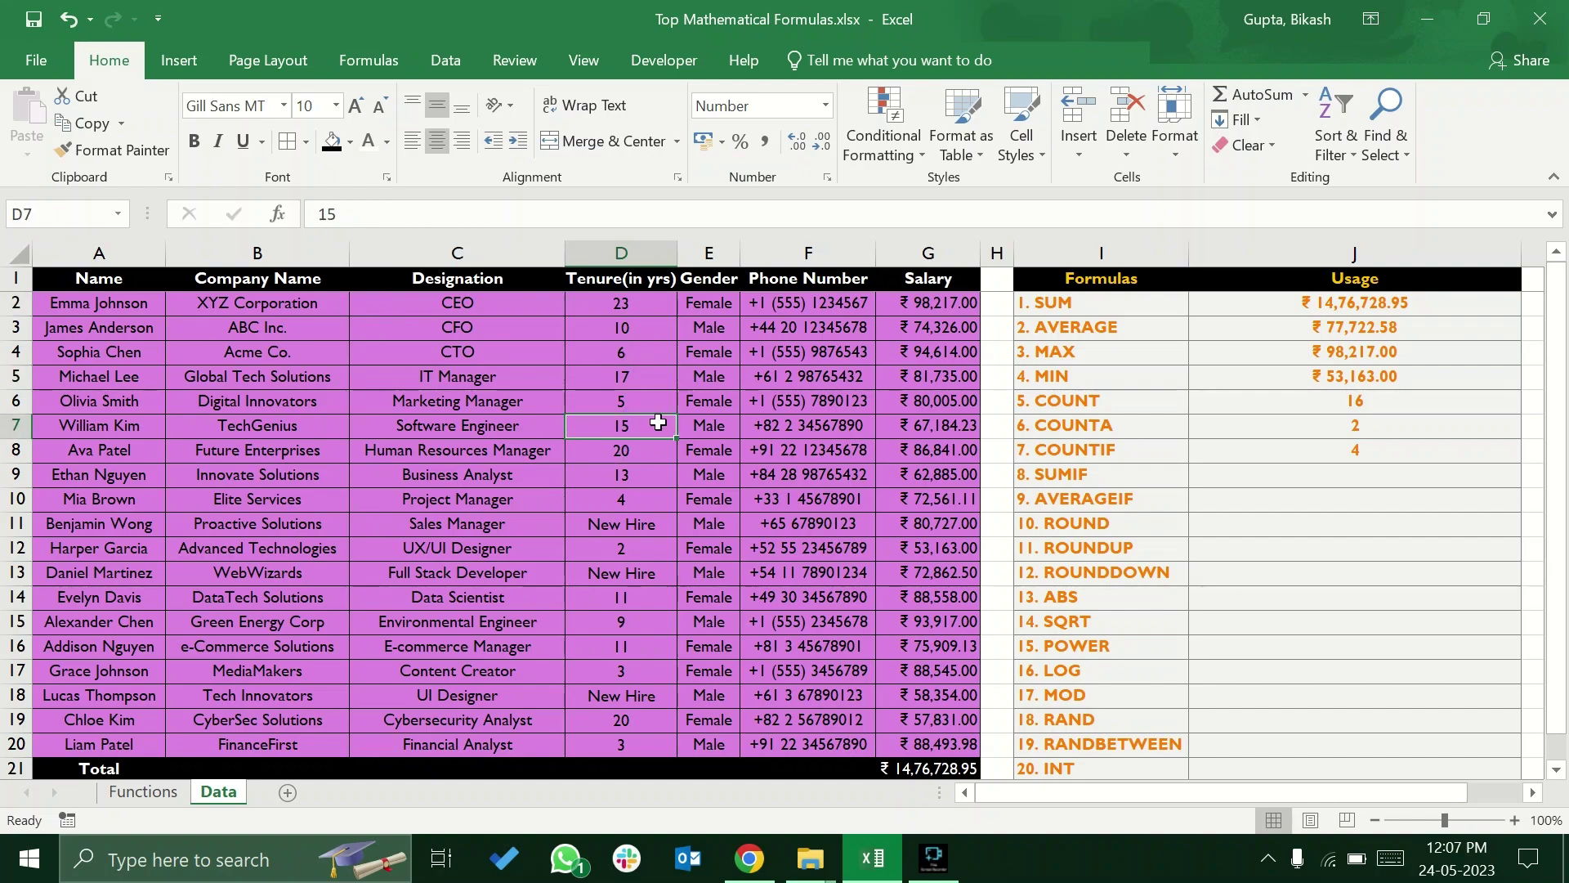
click(1361, 446)
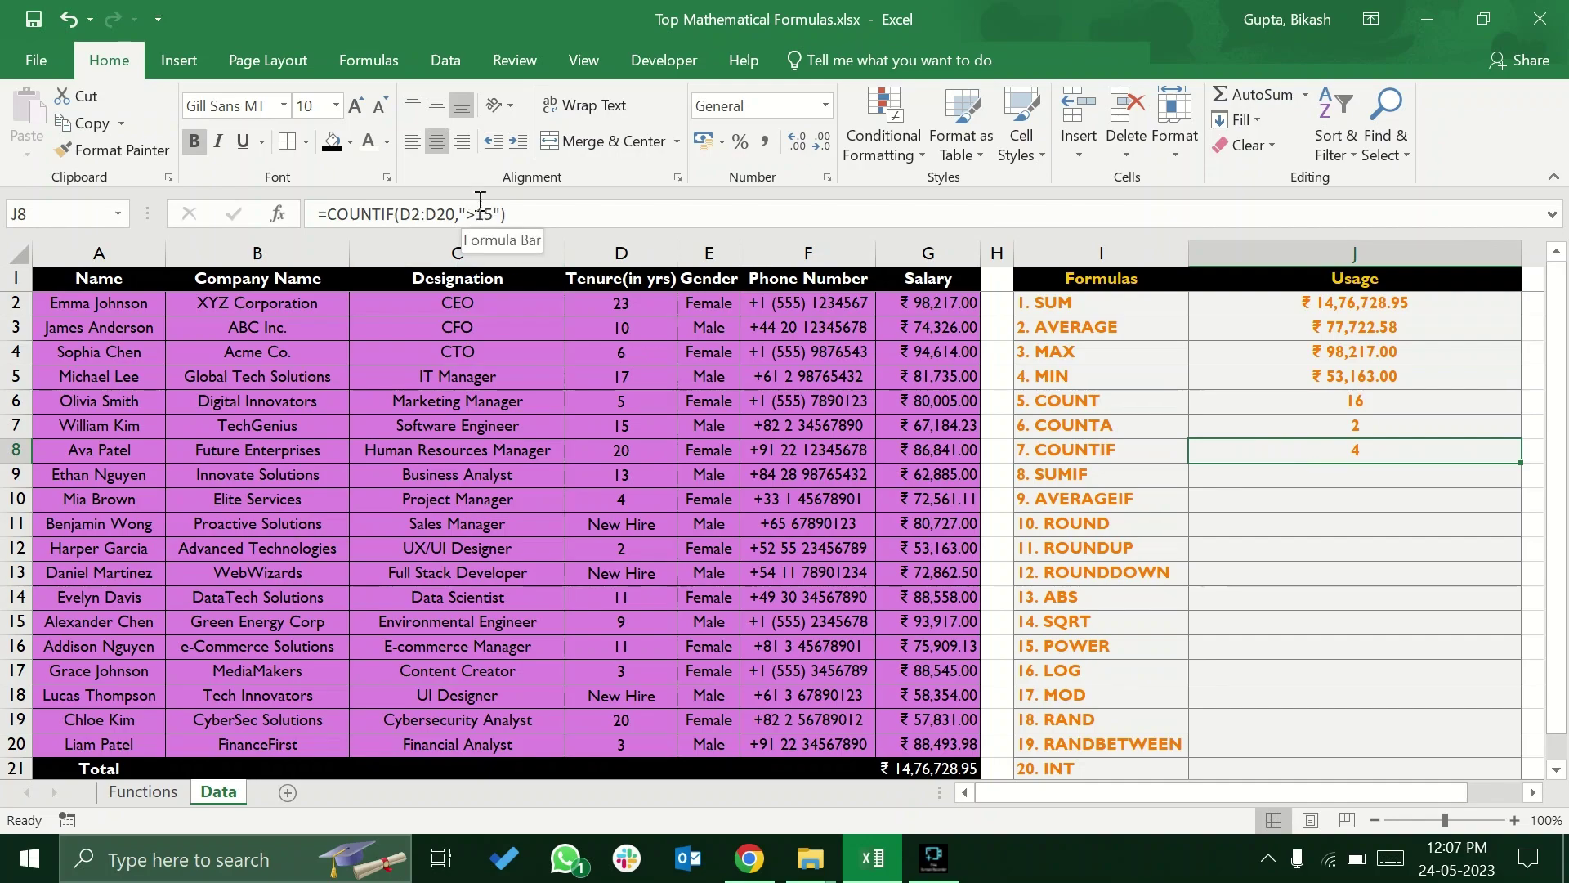
click(615, 418)
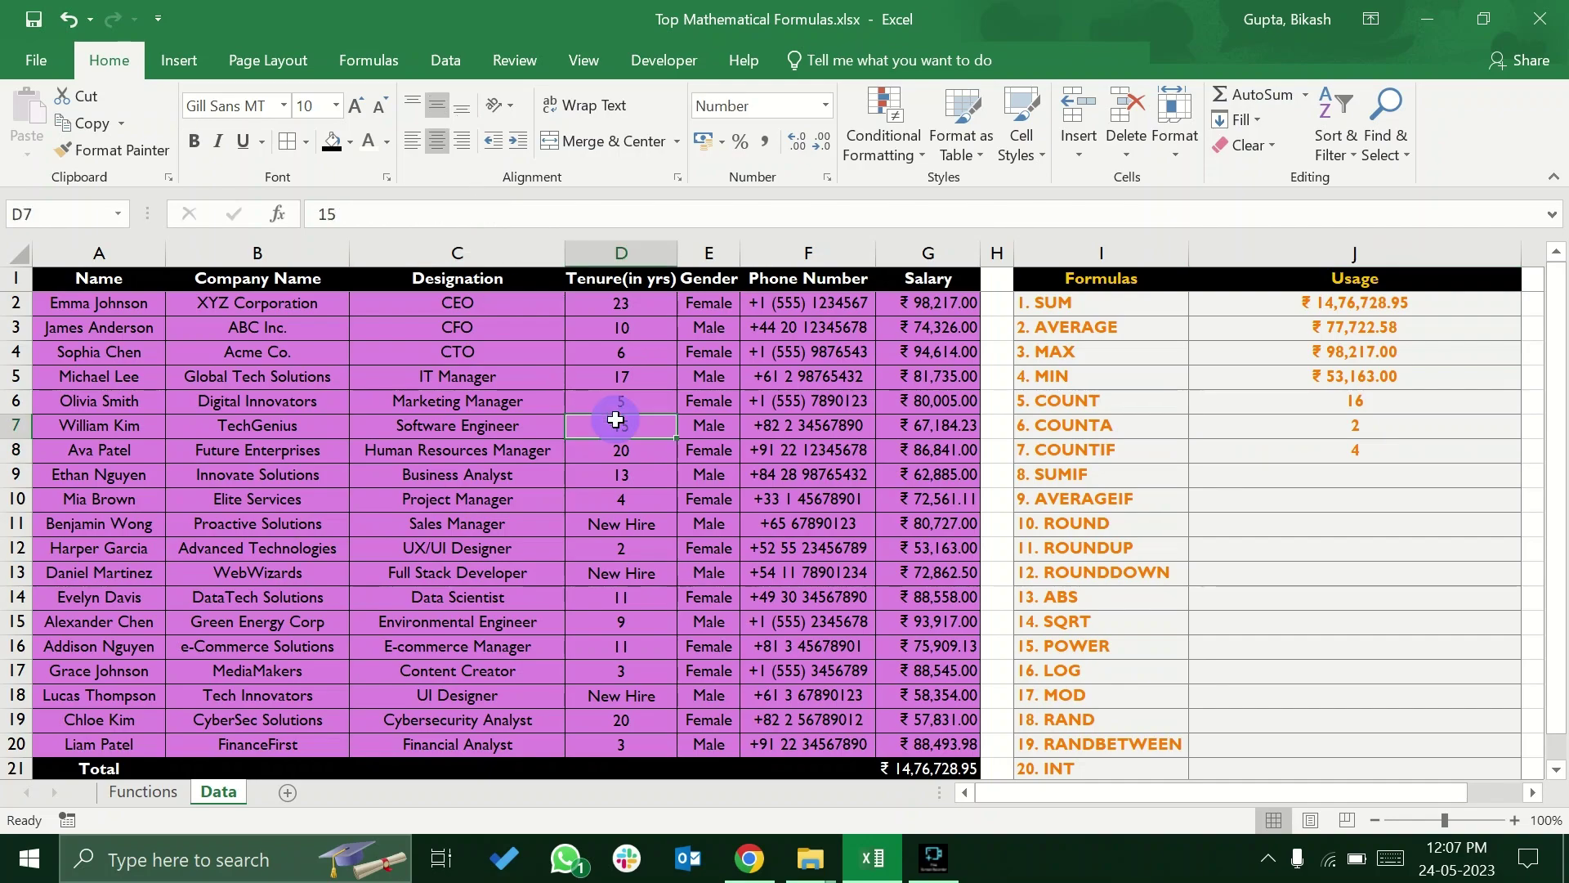
click(652, 304)
click(654, 378)
click(655, 452)
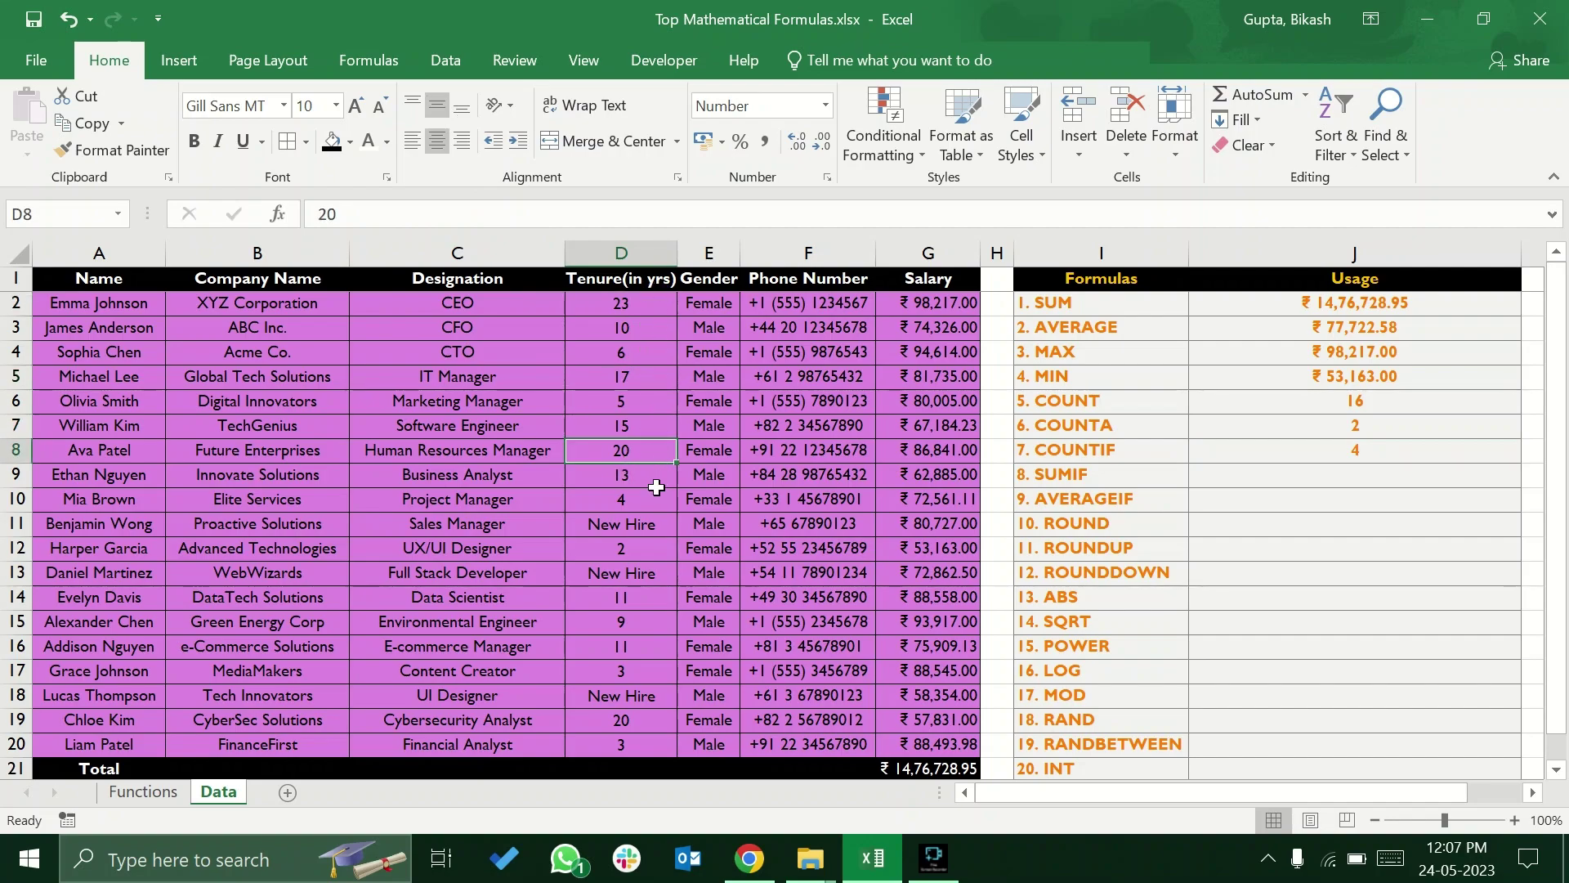
click(654, 729)
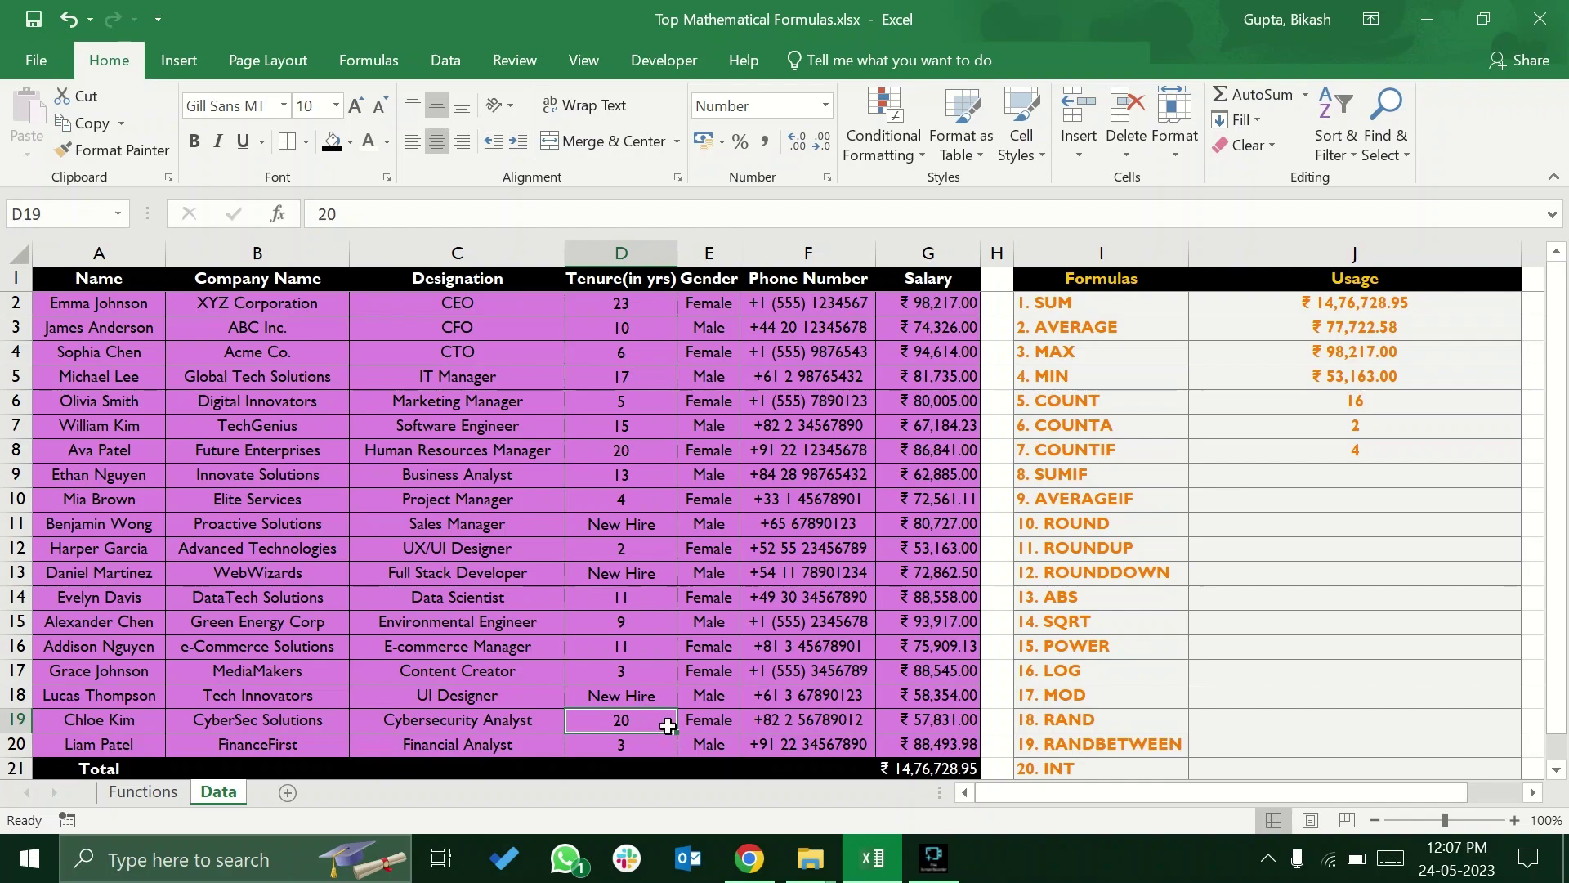
click(1340, 454)
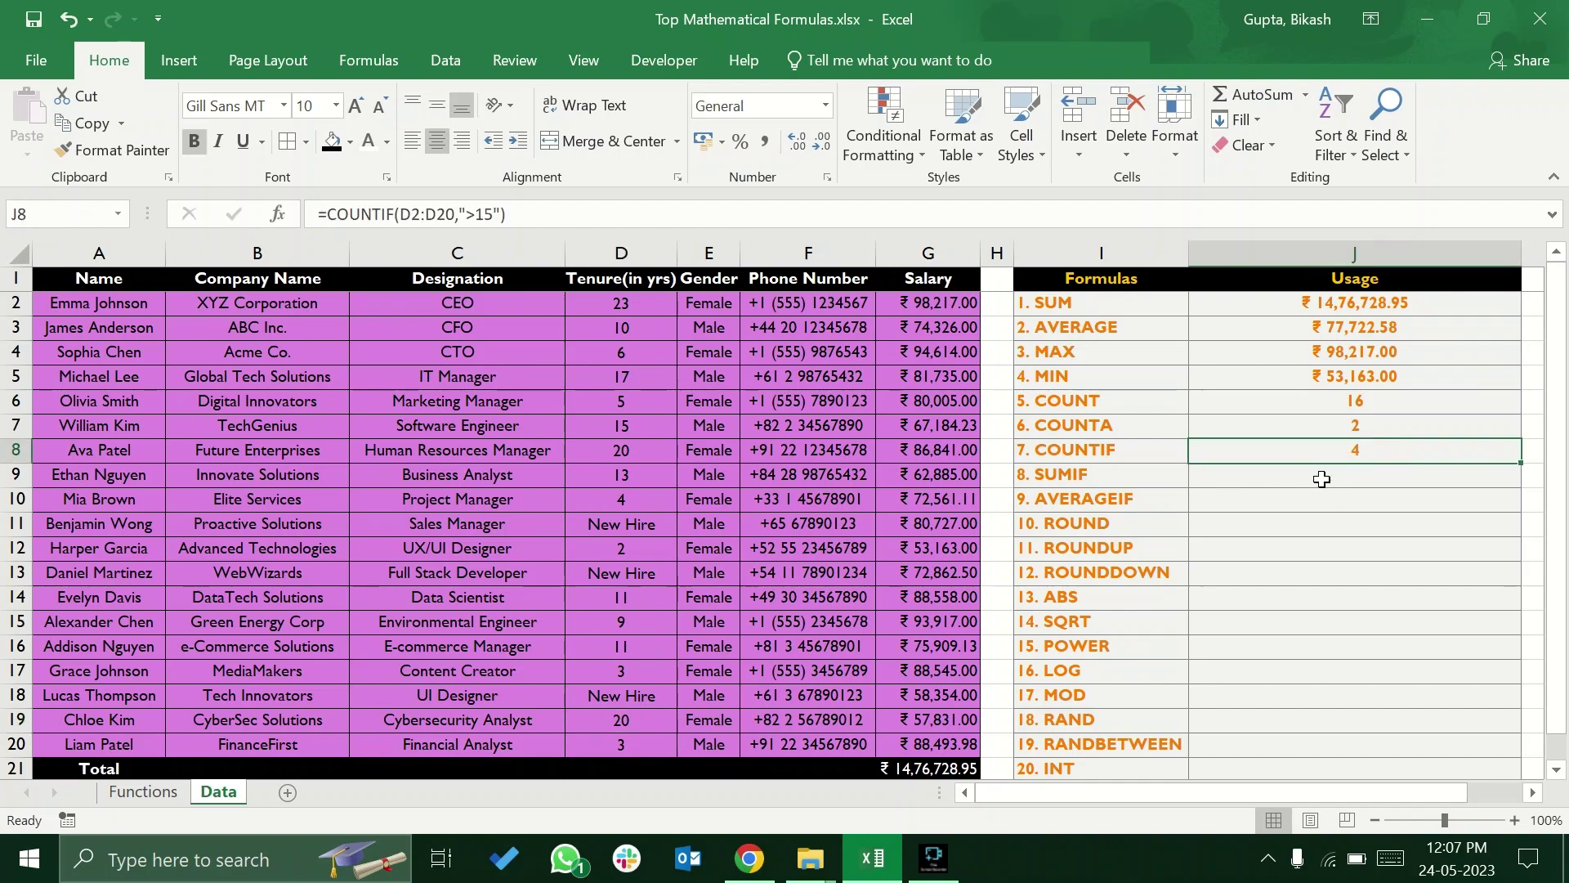
Select J9, the Usage cell for SUMIF, and consult the SUMIF description in B9 of the Functions sheet
click(1321, 479)
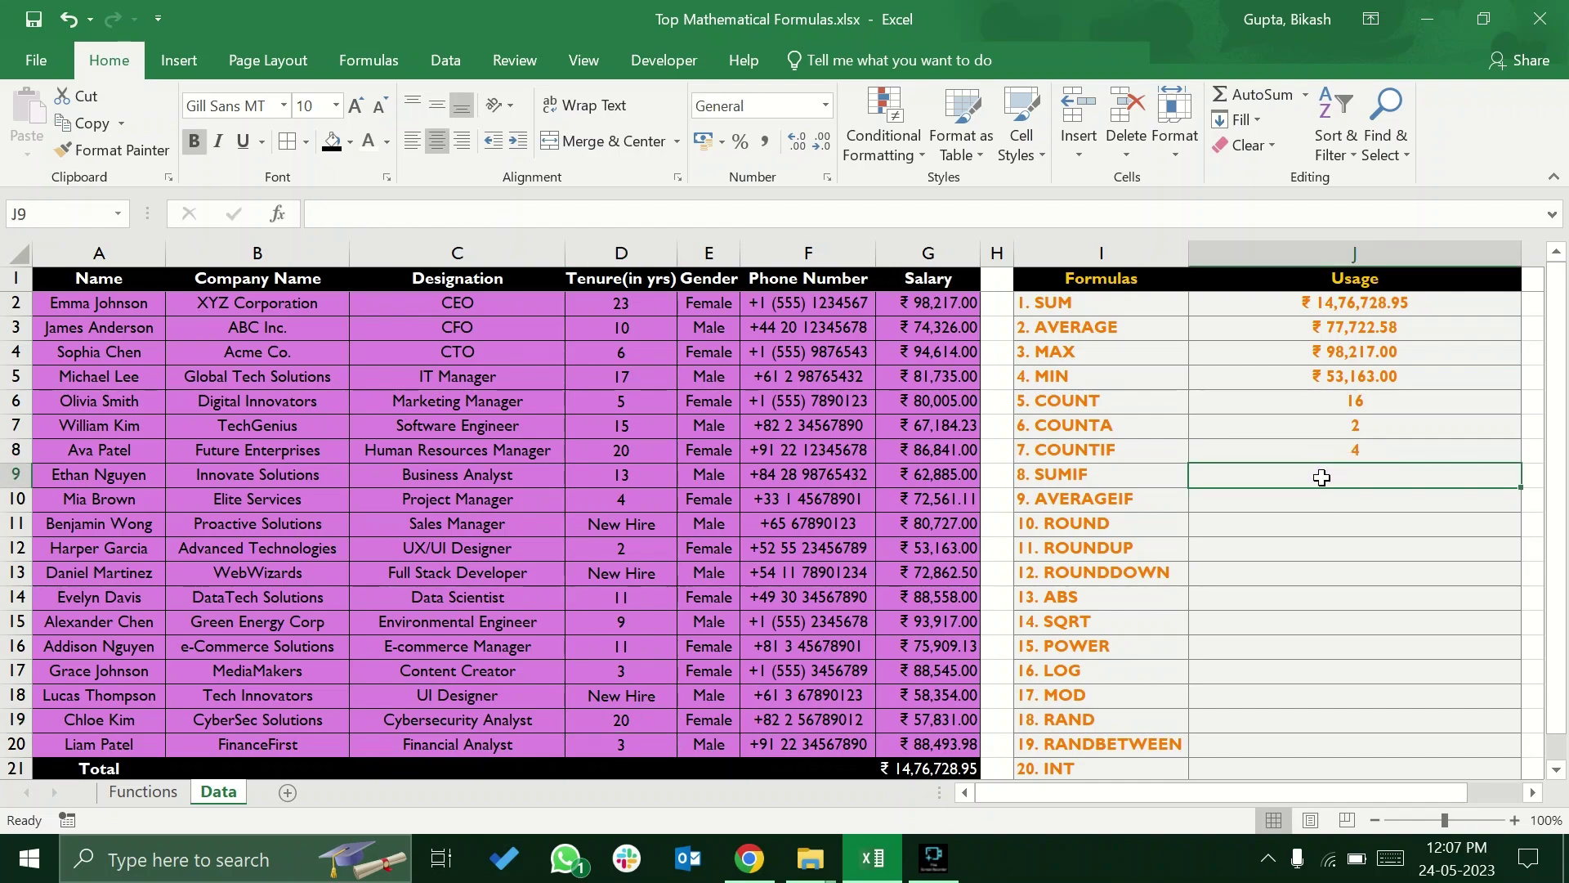
click(160, 792)
click(309, 500)
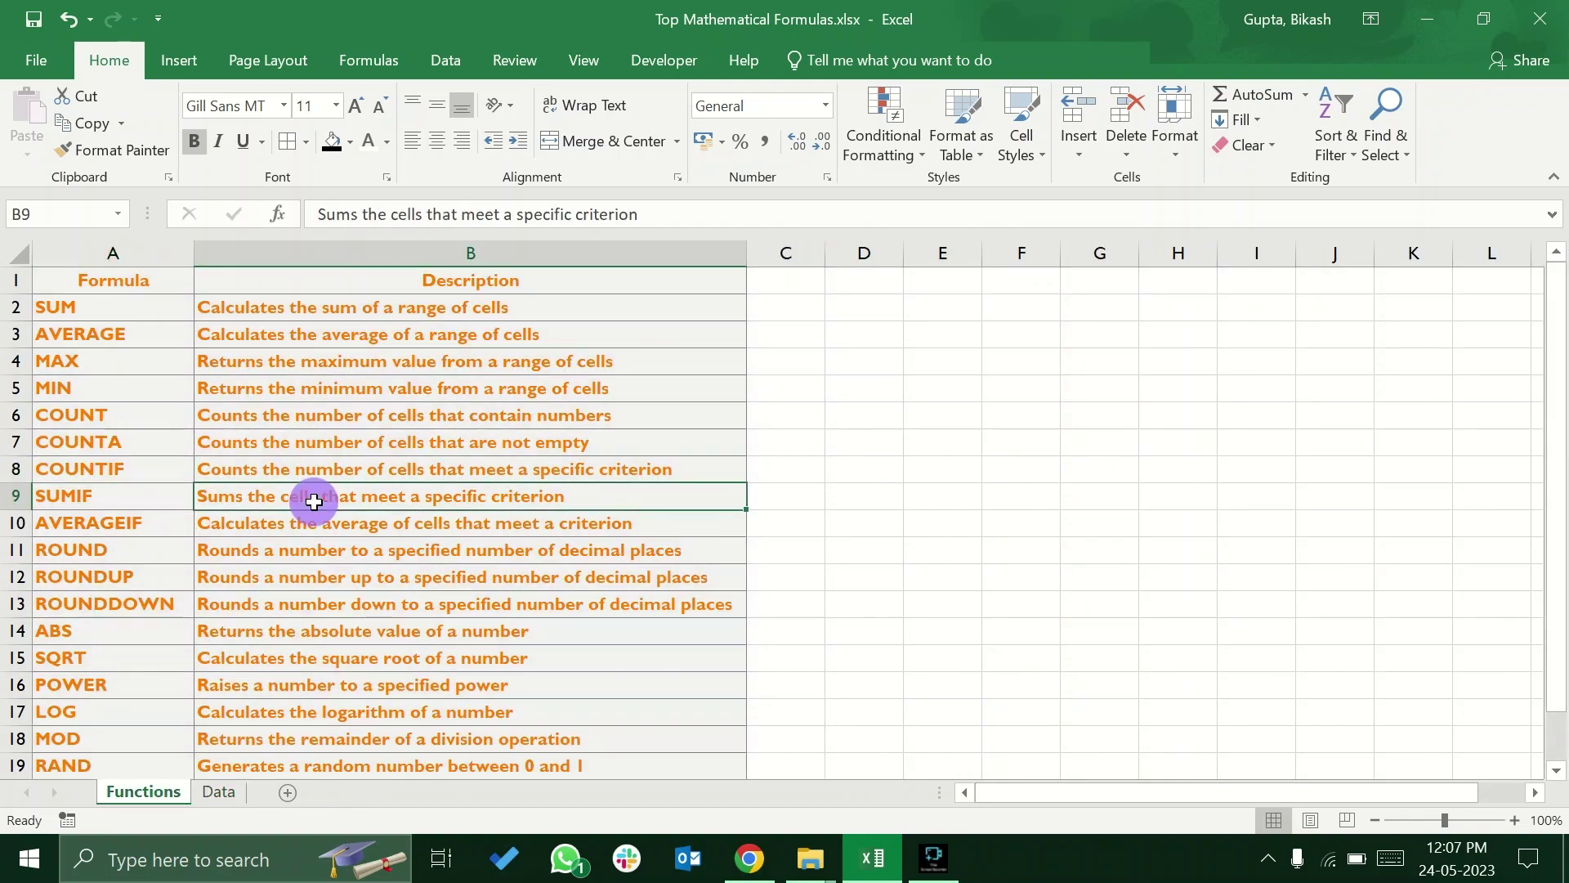
Enter the formula =SUMIF(G2:G20,">90000") in J9 of the Data sheet to total the salaries above 90000
click(219, 792)
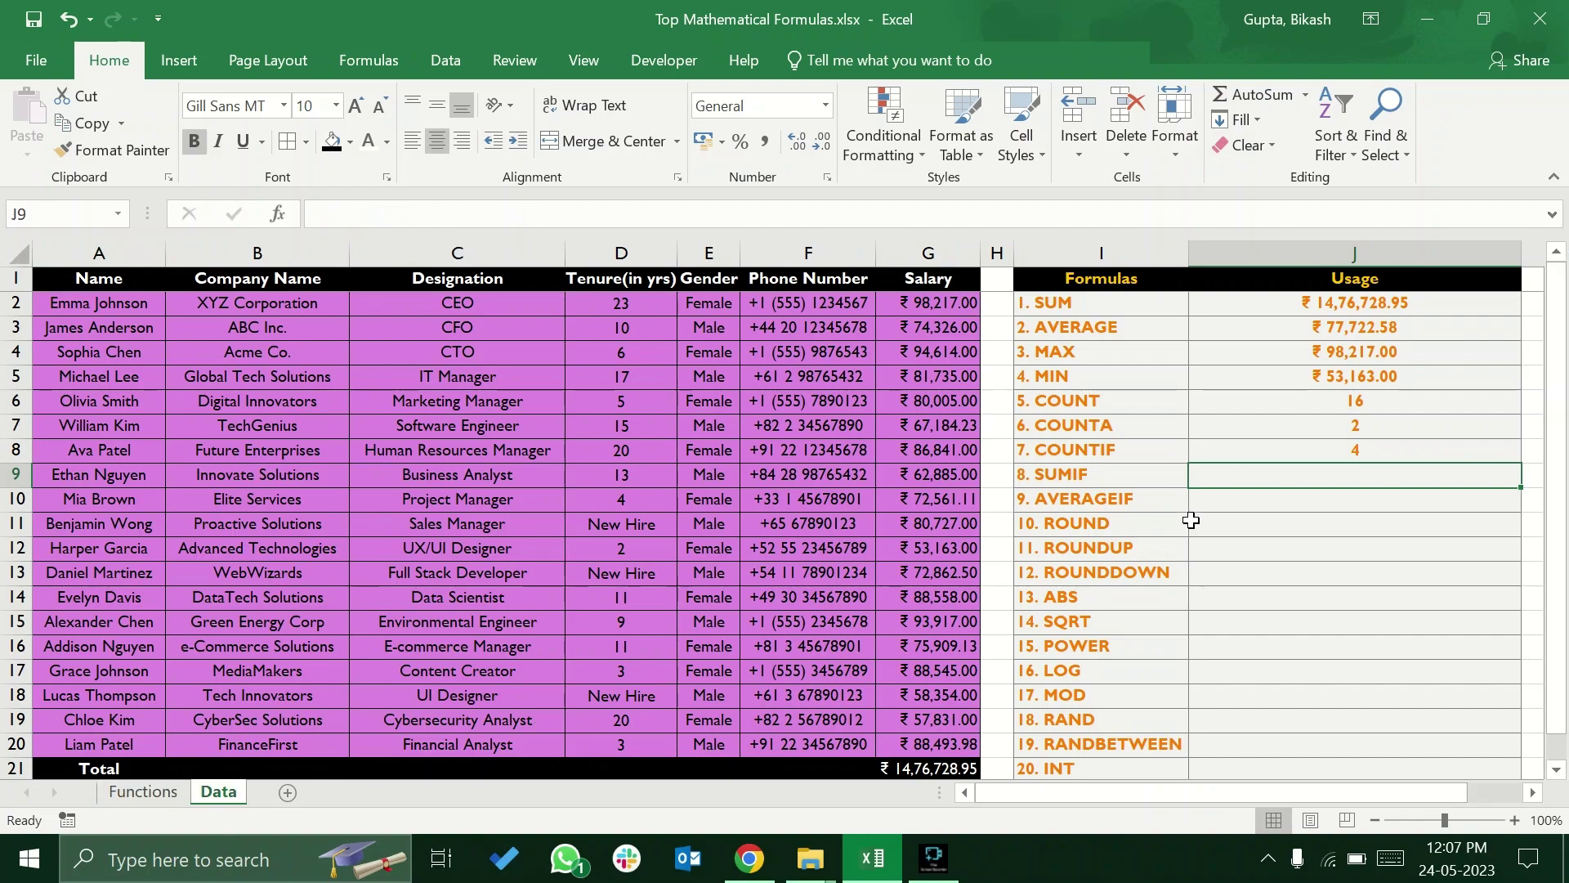
text(=sumi)
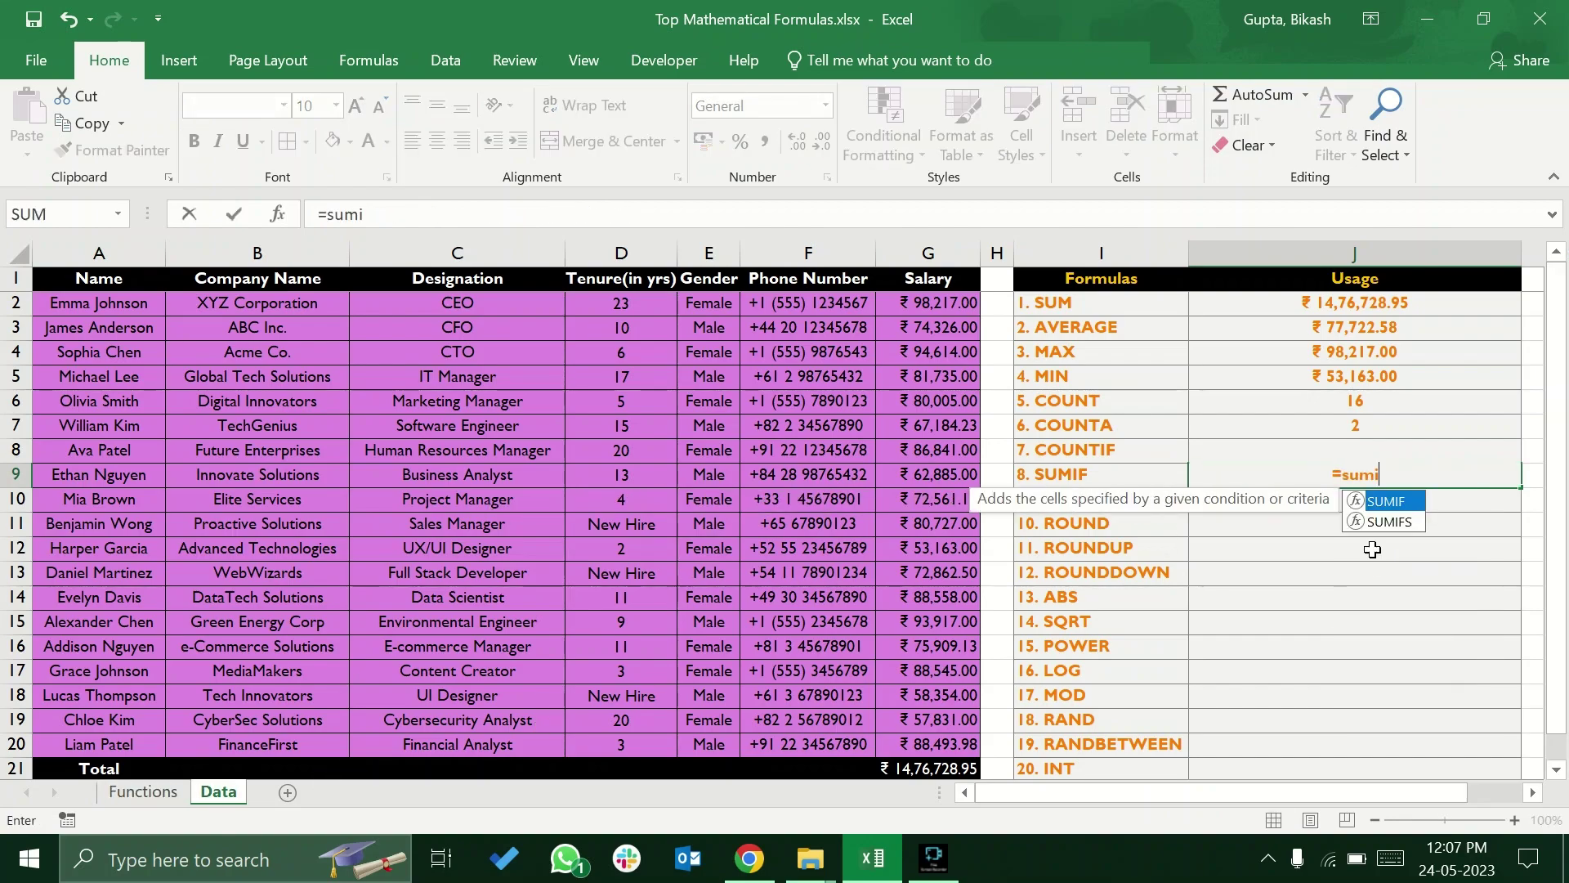
key(Tab)
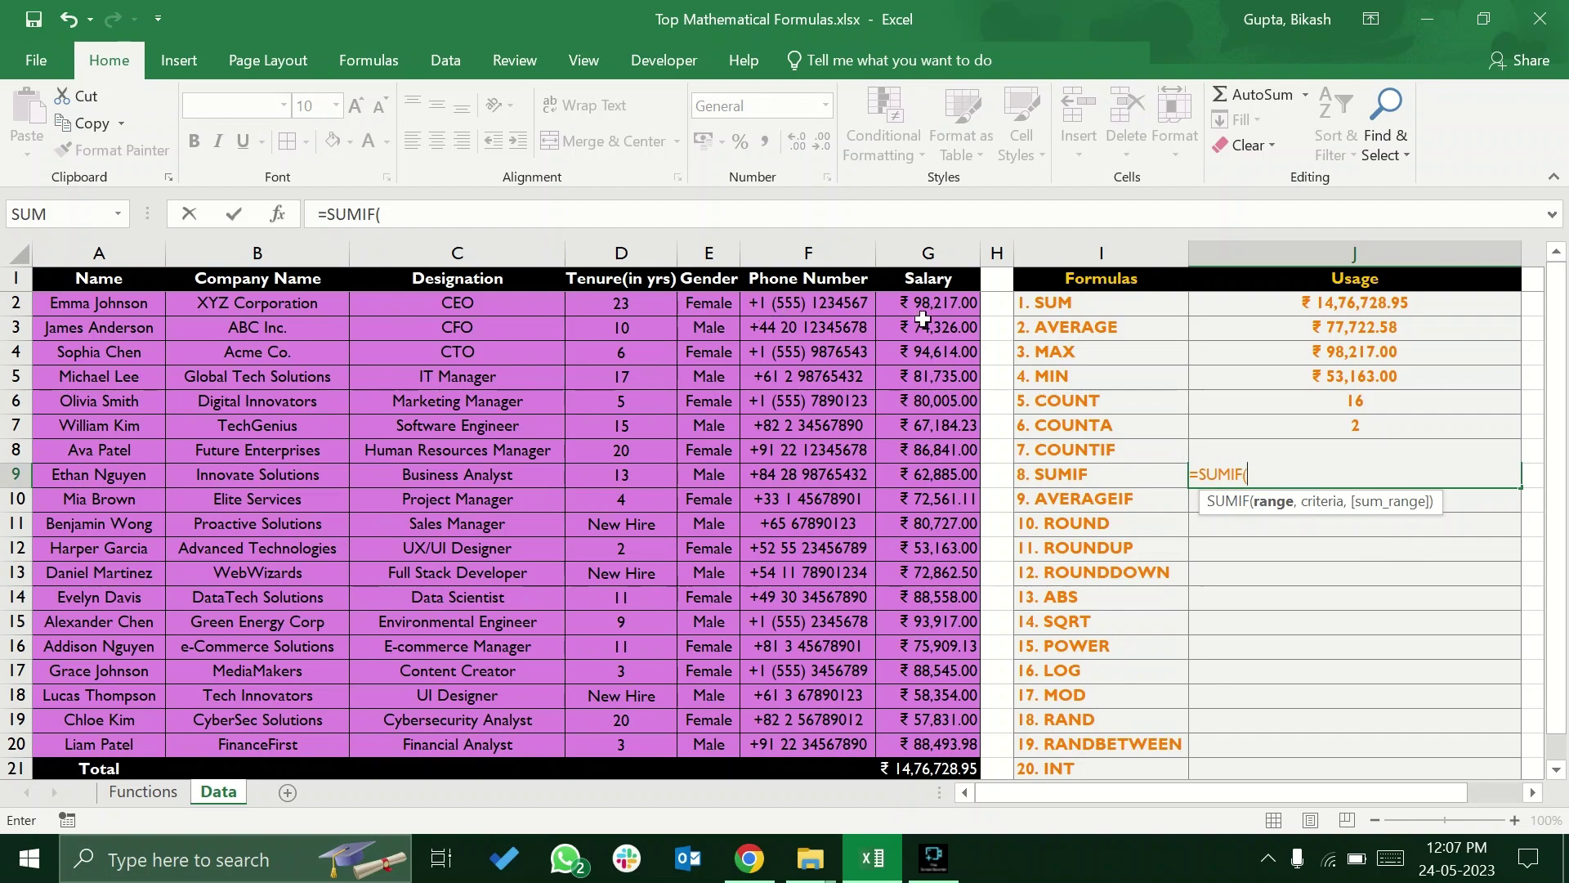
drag(930, 308, 940, 744)
click(940, 744)
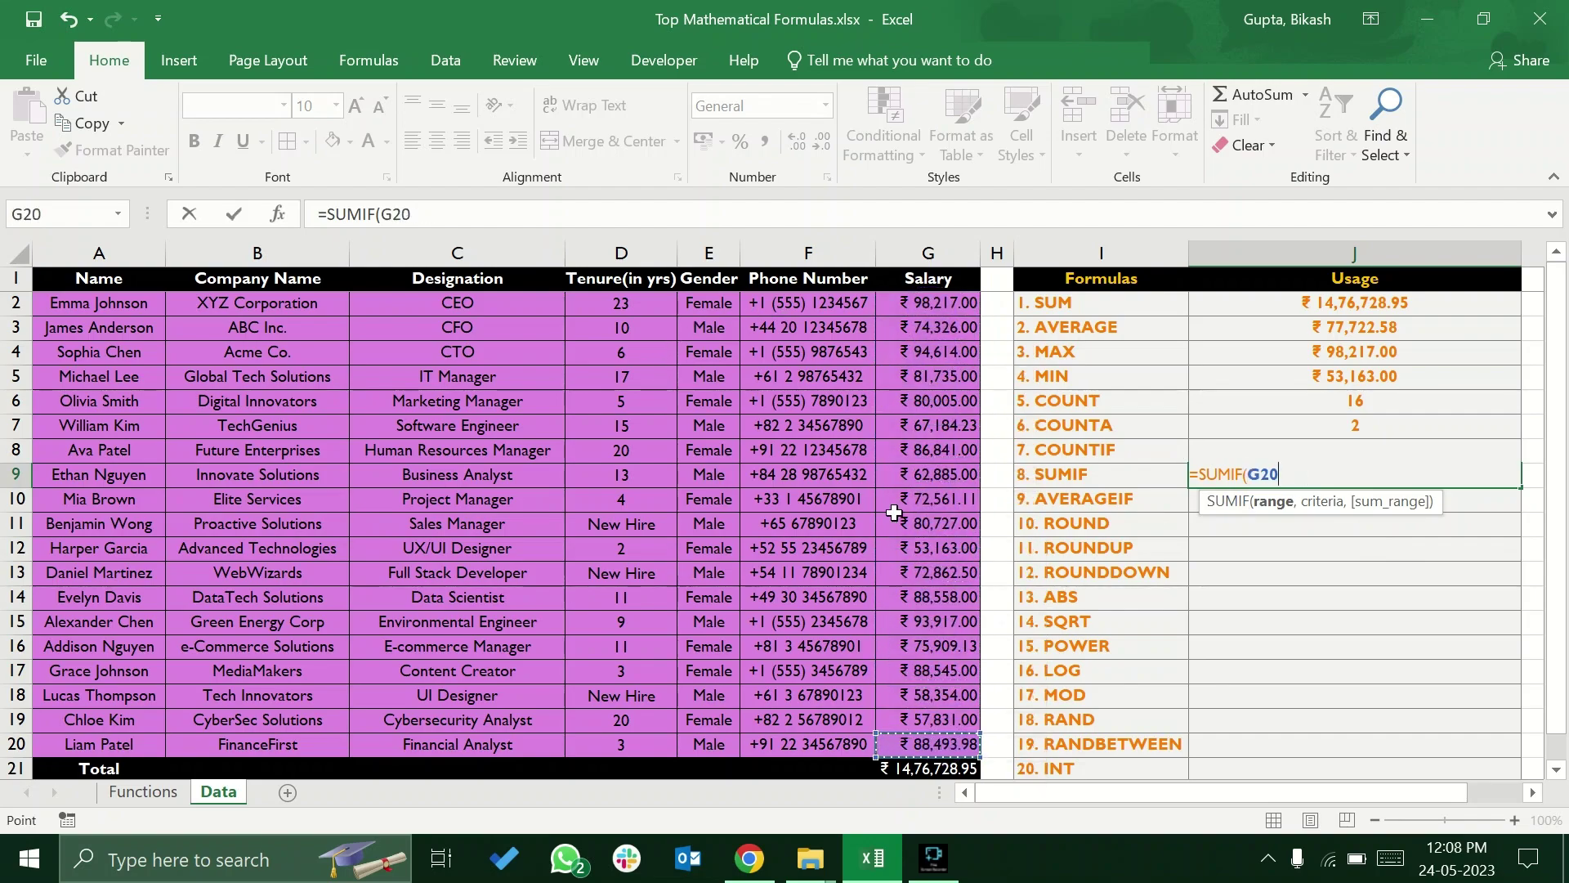
drag(944, 306, 942, 742)
text(,">)
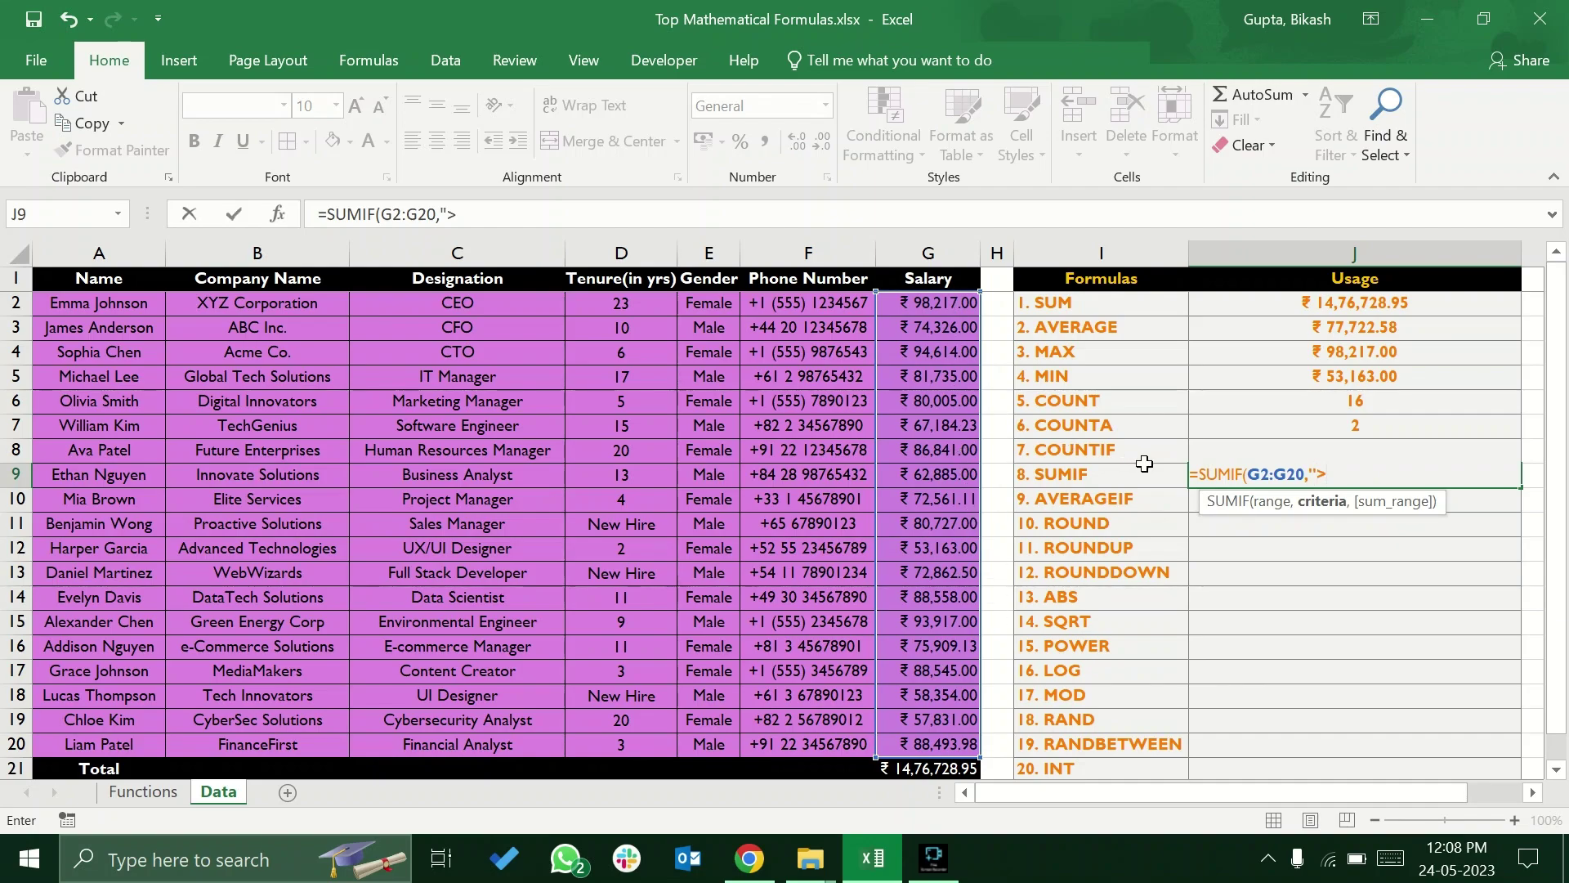
text(000 )
text())
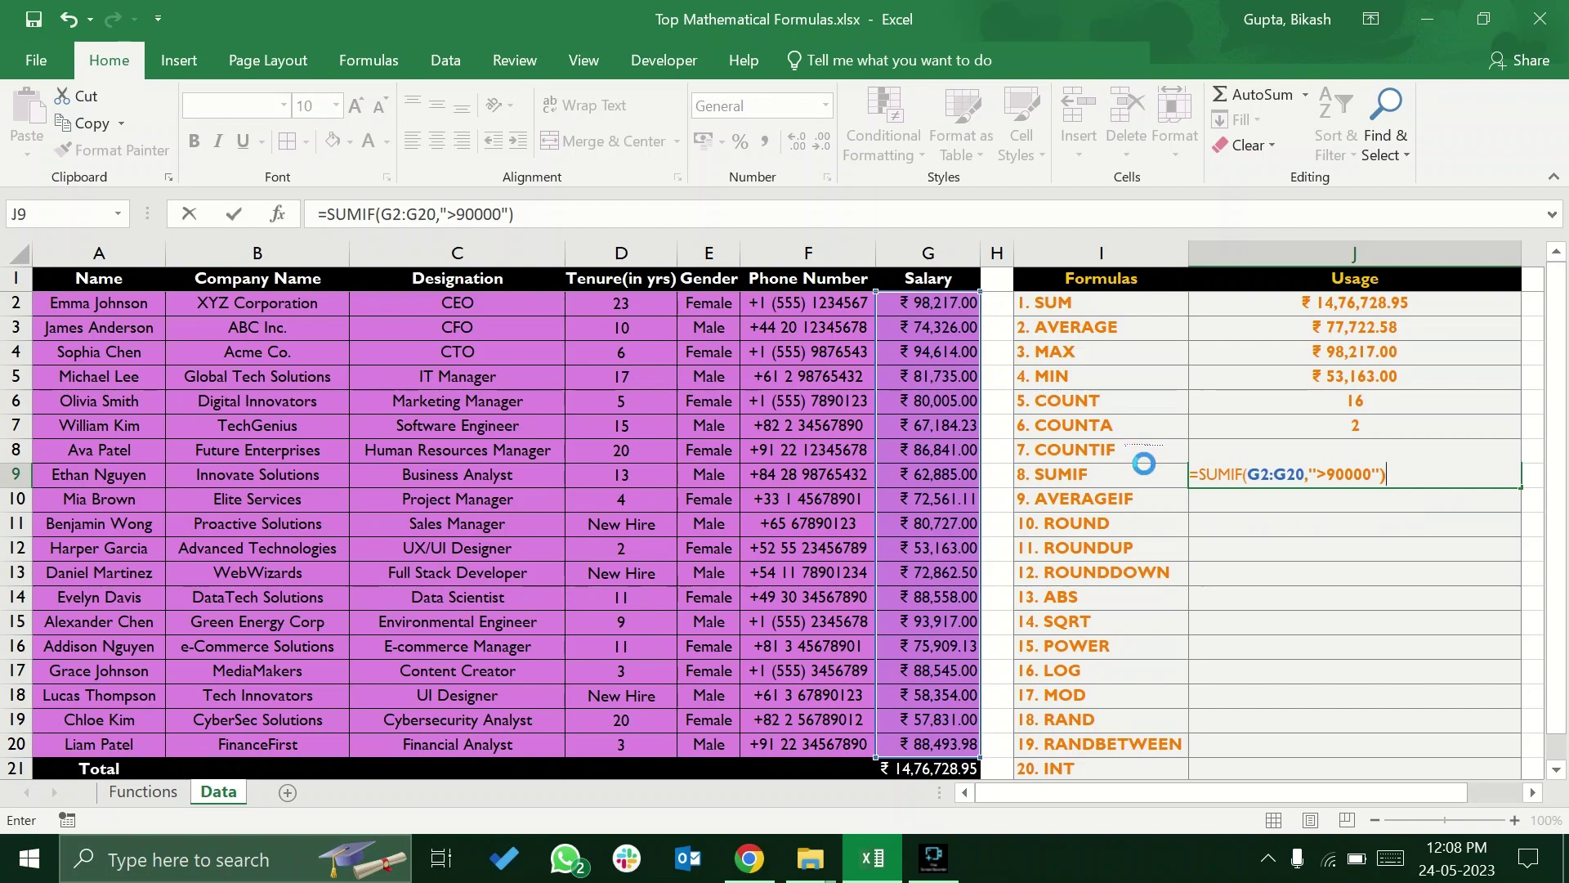
key(Return)
click(1394, 475)
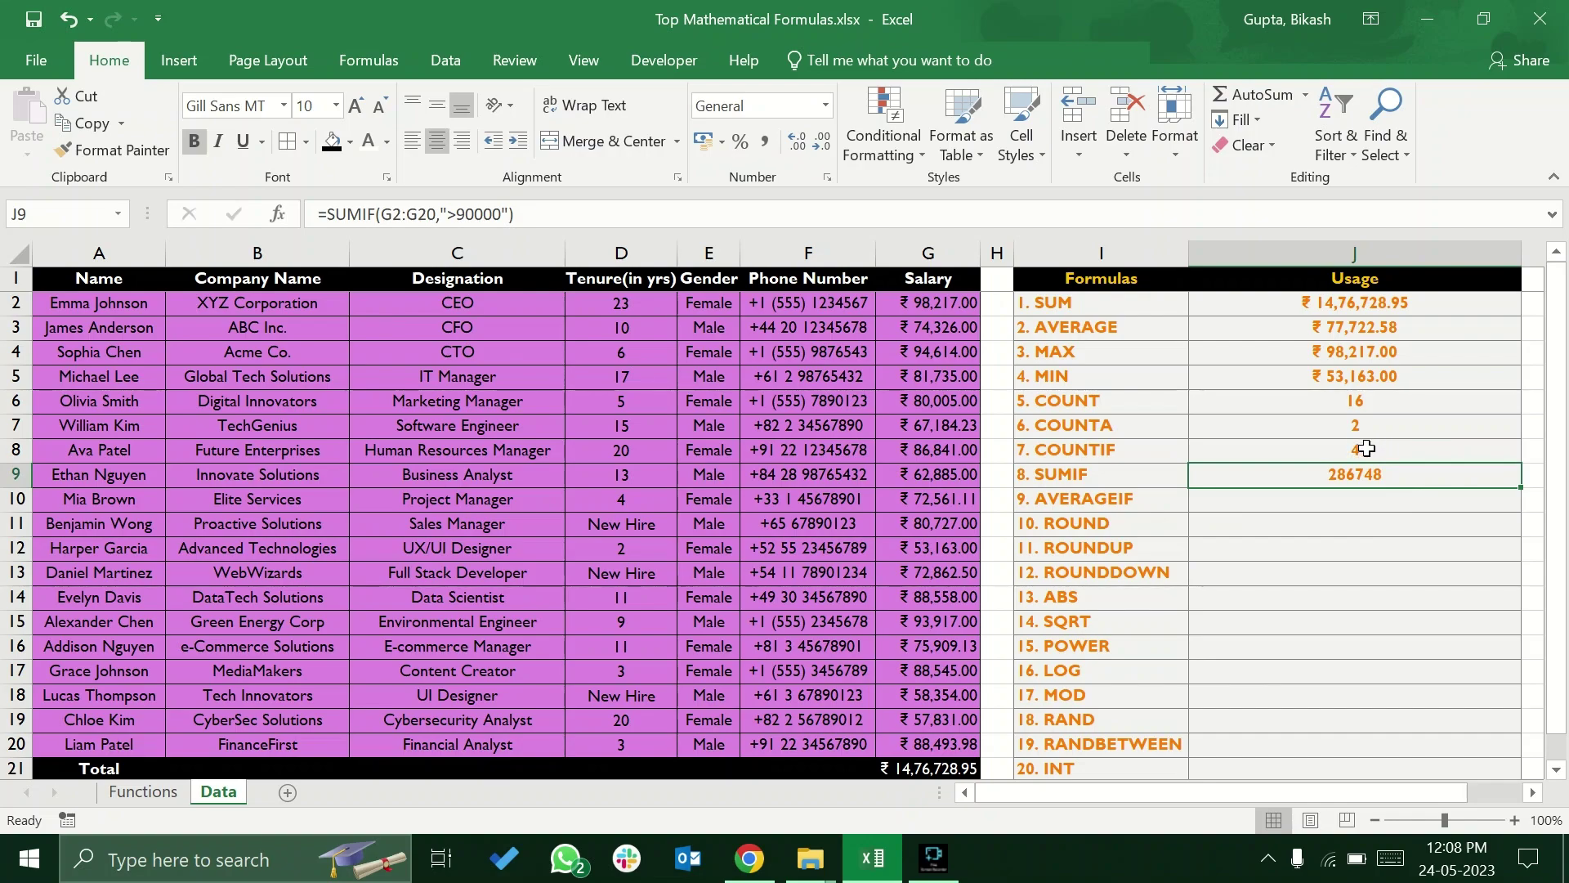
Check the SUMIF result in J9 against the combined sum of salary cells G2, G4 and G15
click(944, 307)
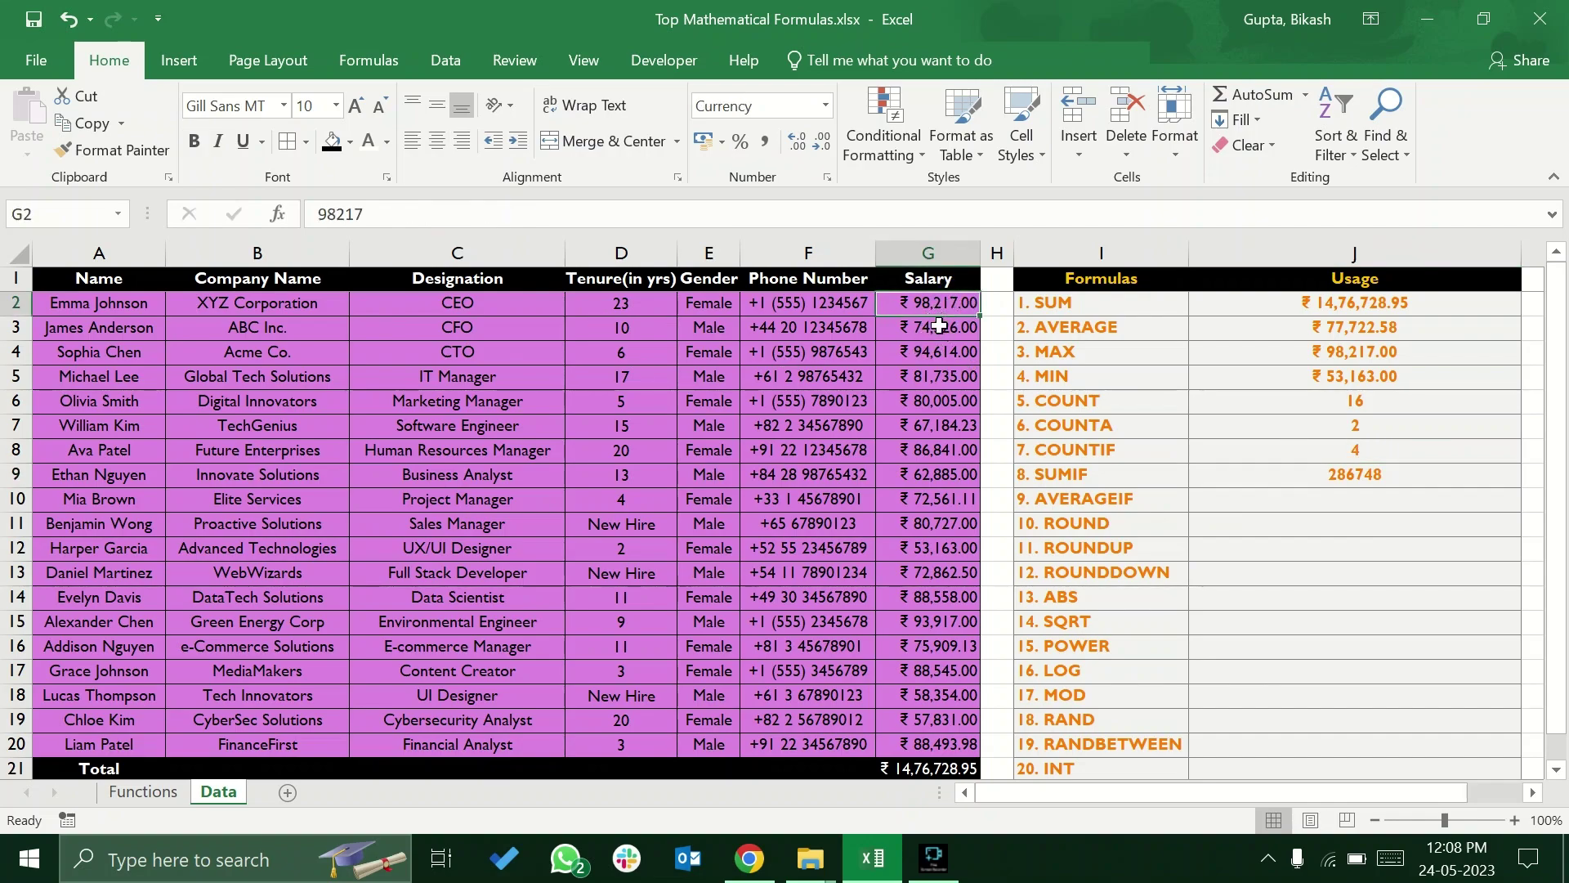
ctrl+click(939, 353)
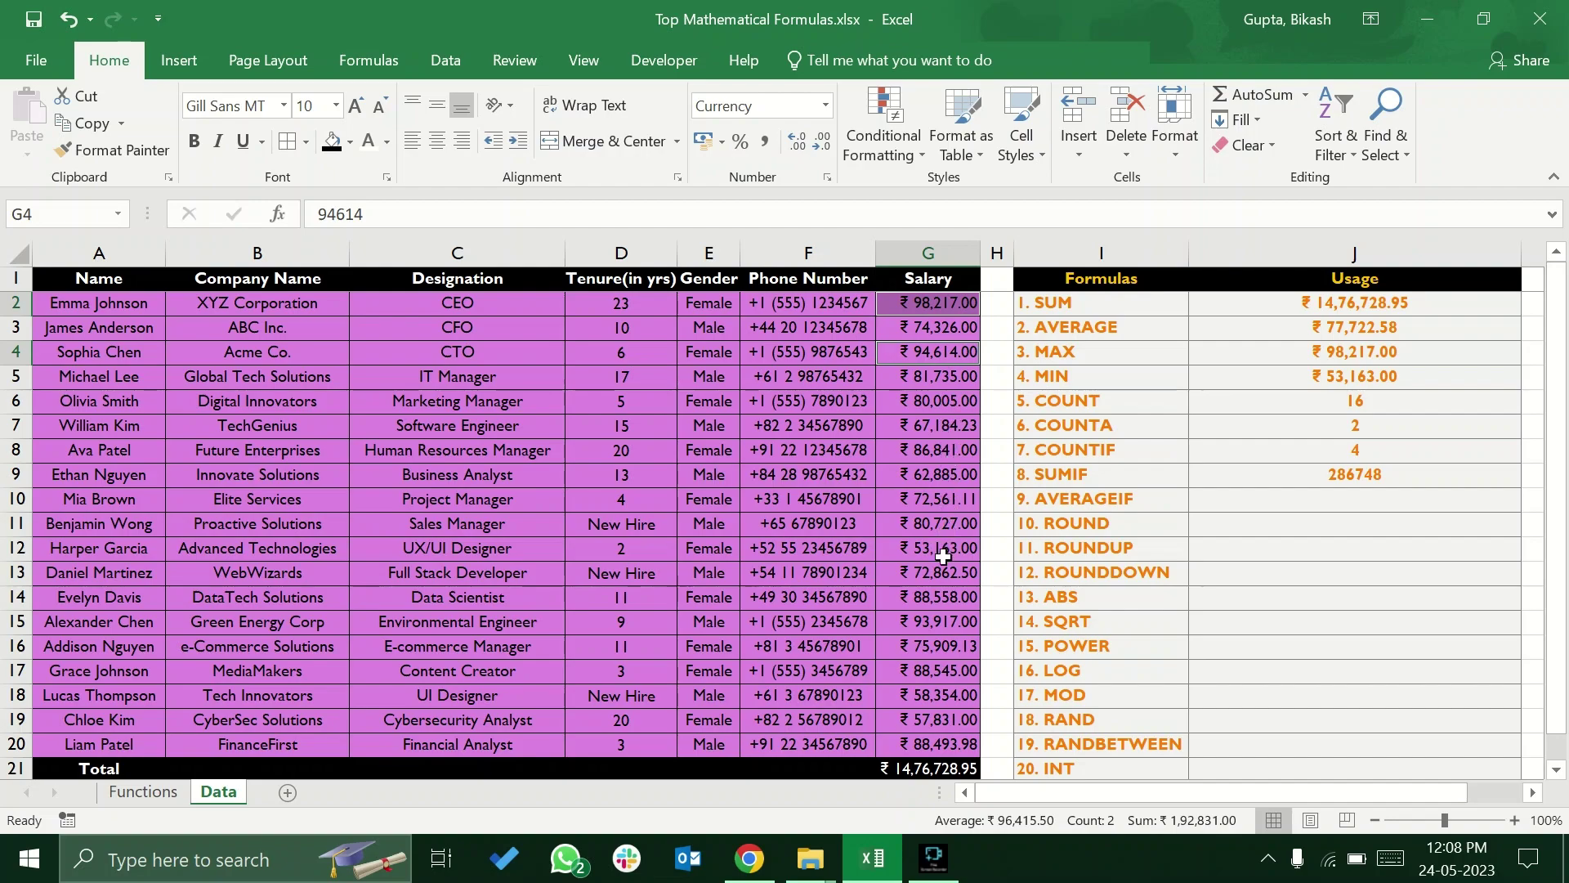
ctrl+click(932, 620)
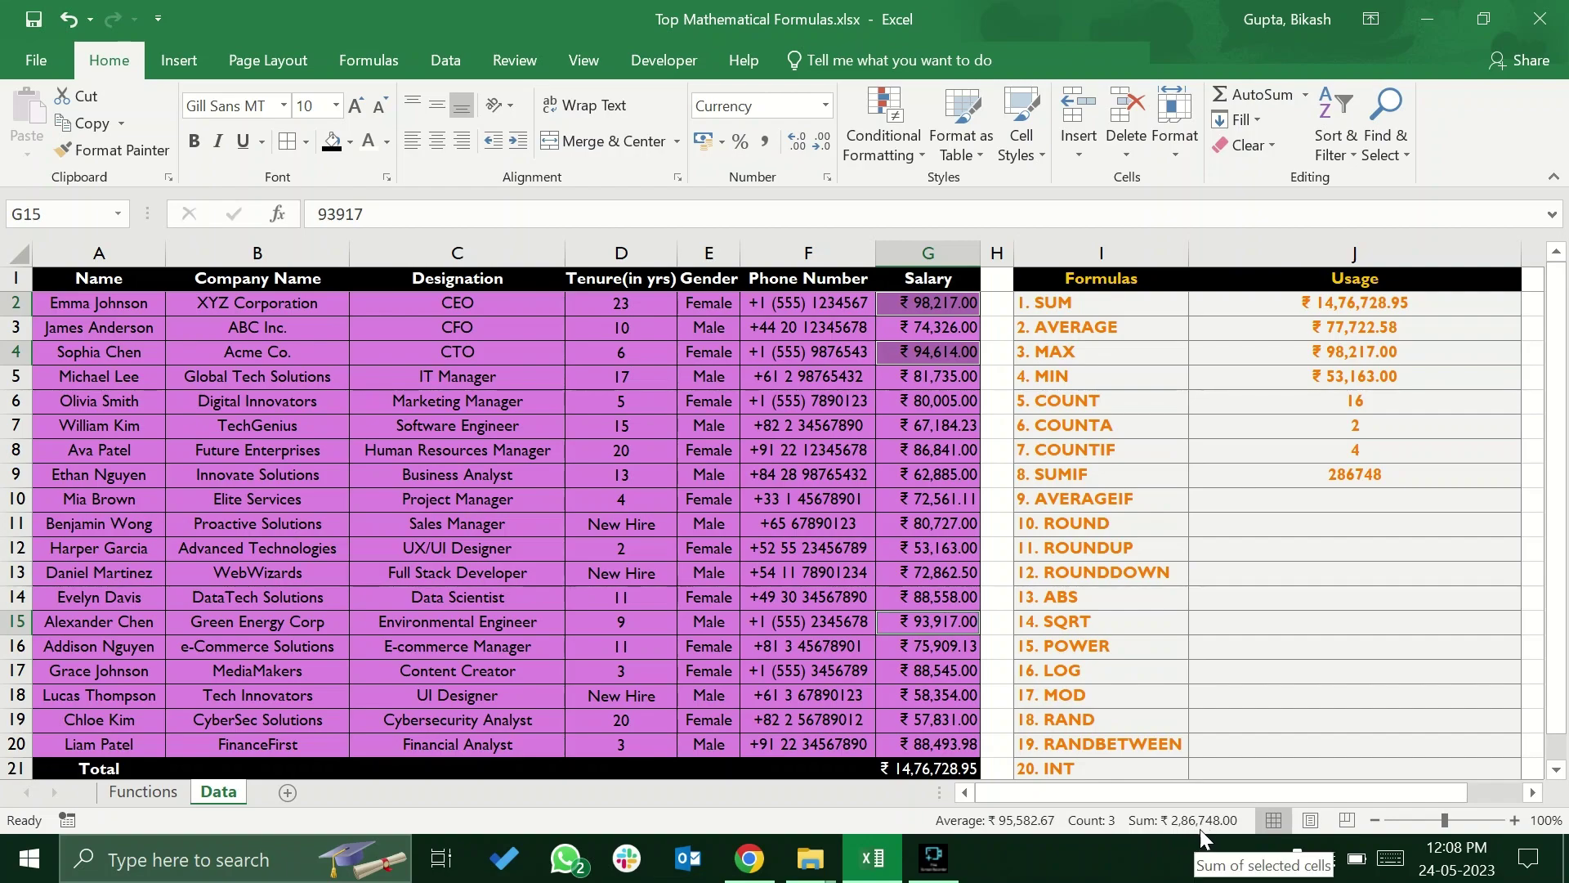
Apply the Currency number format to the SUMIF result in J9
click(1399, 483)
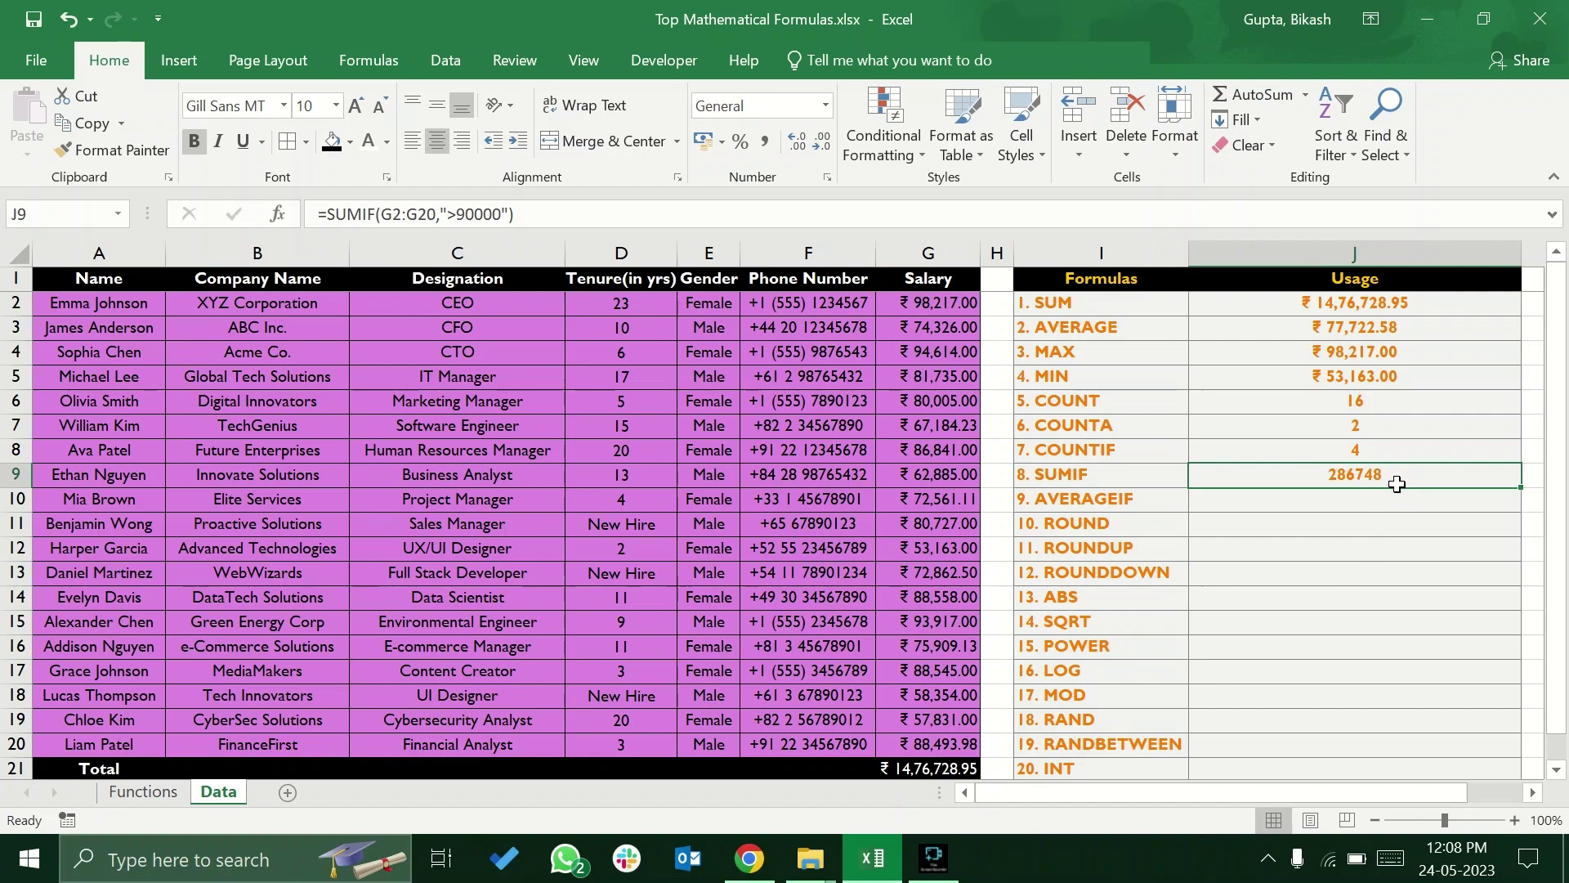
click(825, 105)
click(763, 245)
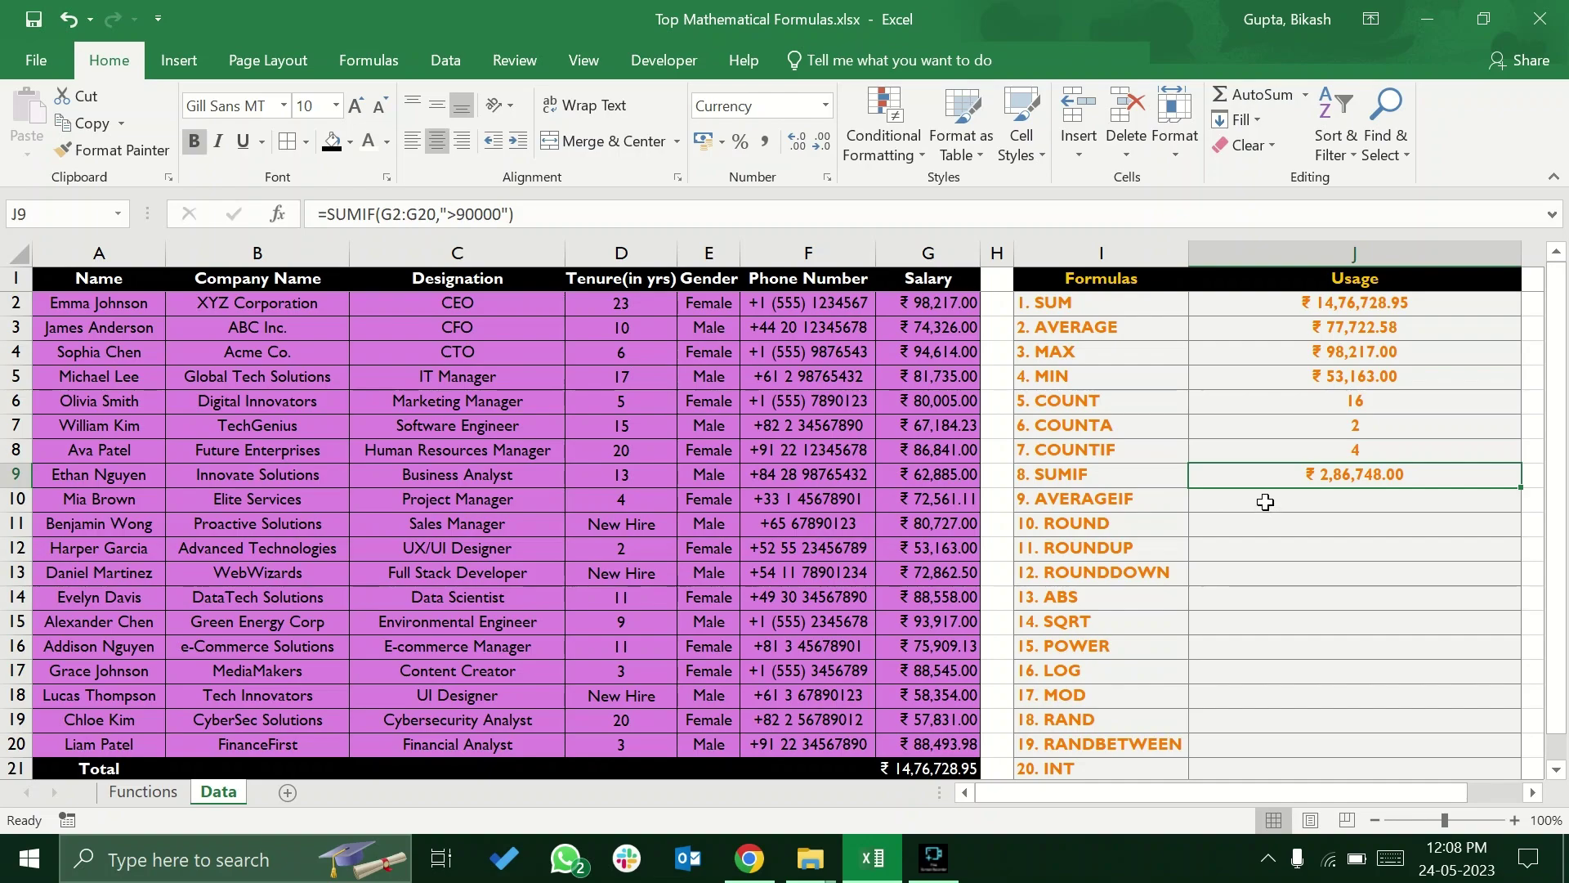
Select J10, the Usage cell for AVERAGEIF, and consult the AVERAGEIF description in B10 of the Functions sheet
click(1149, 480)
click(1232, 480)
click(1274, 500)
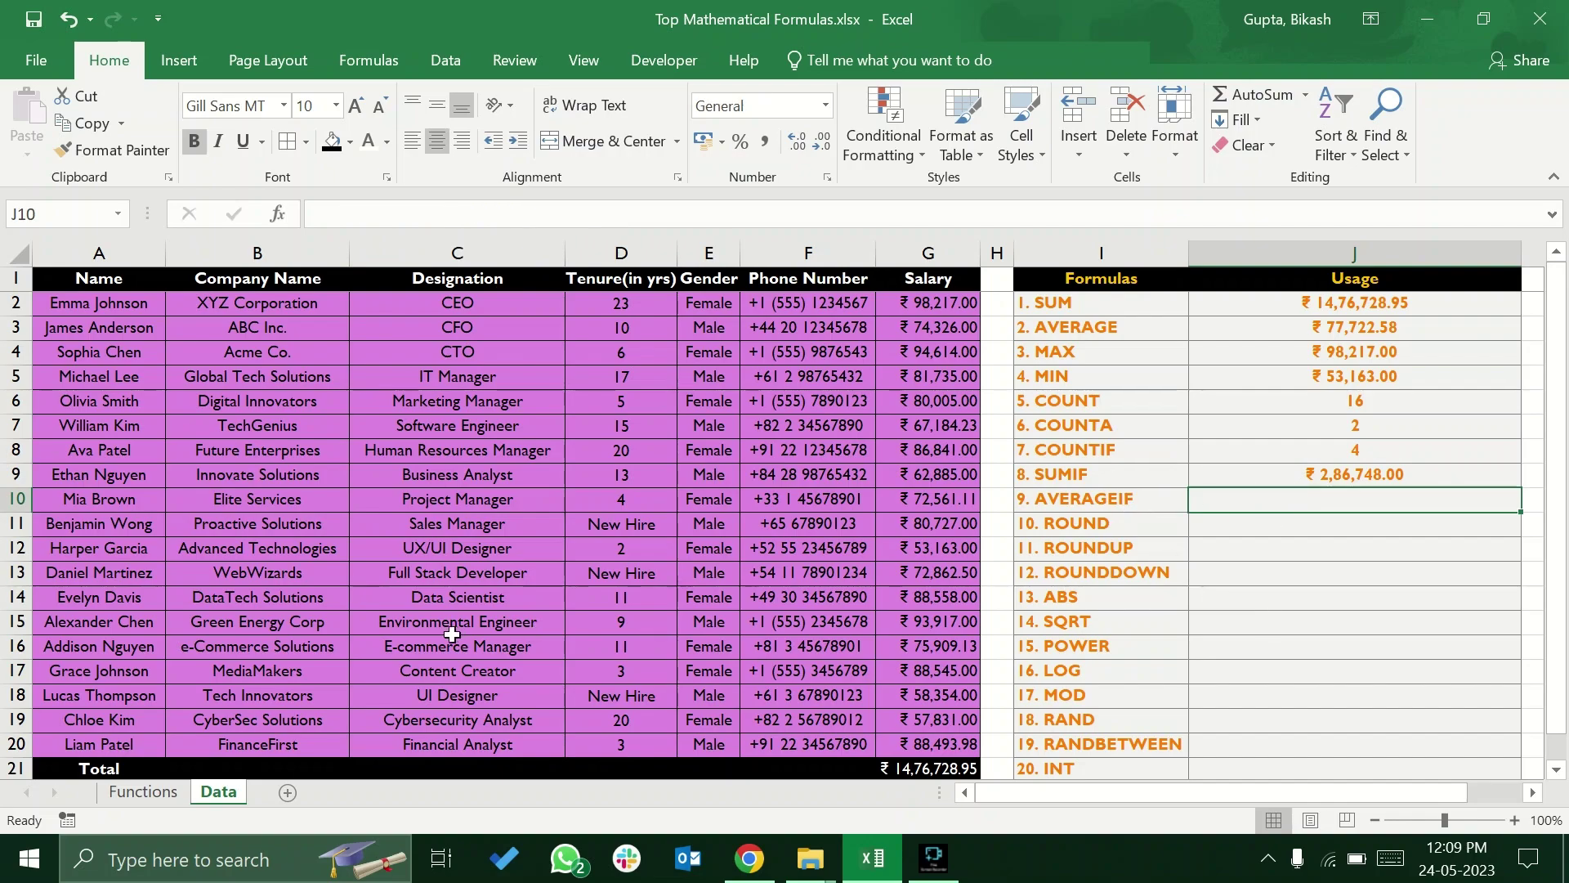
click(148, 790)
click(357, 529)
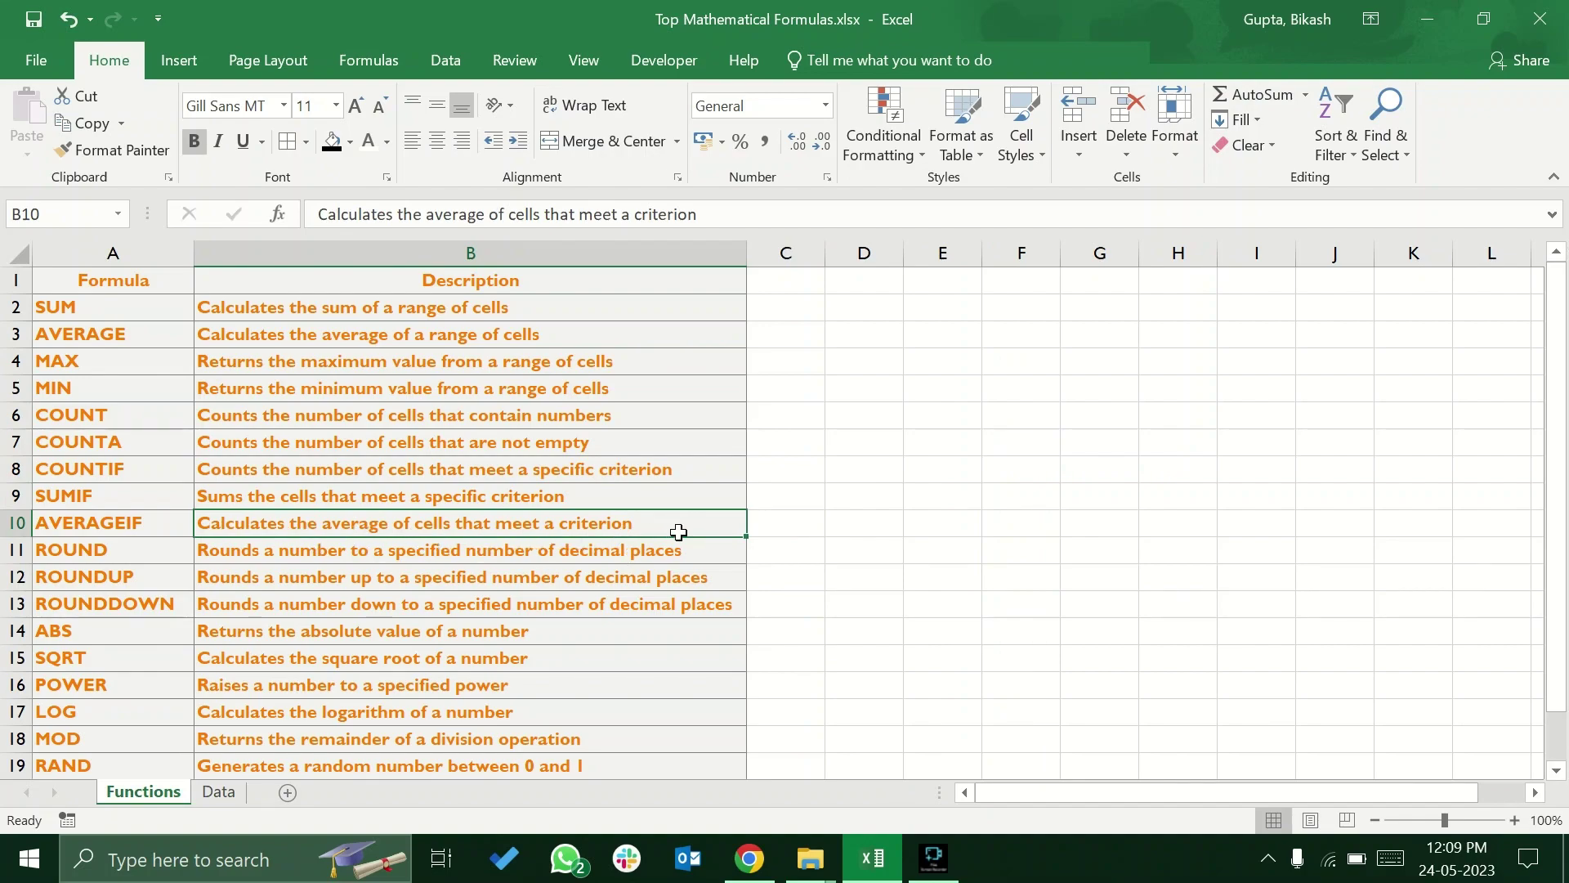
Enter the formula =AVERAGEIF(E2:E20,"Male",G2:G20) in J10 of the Data sheet to average the male employees' salaries
click(218, 791)
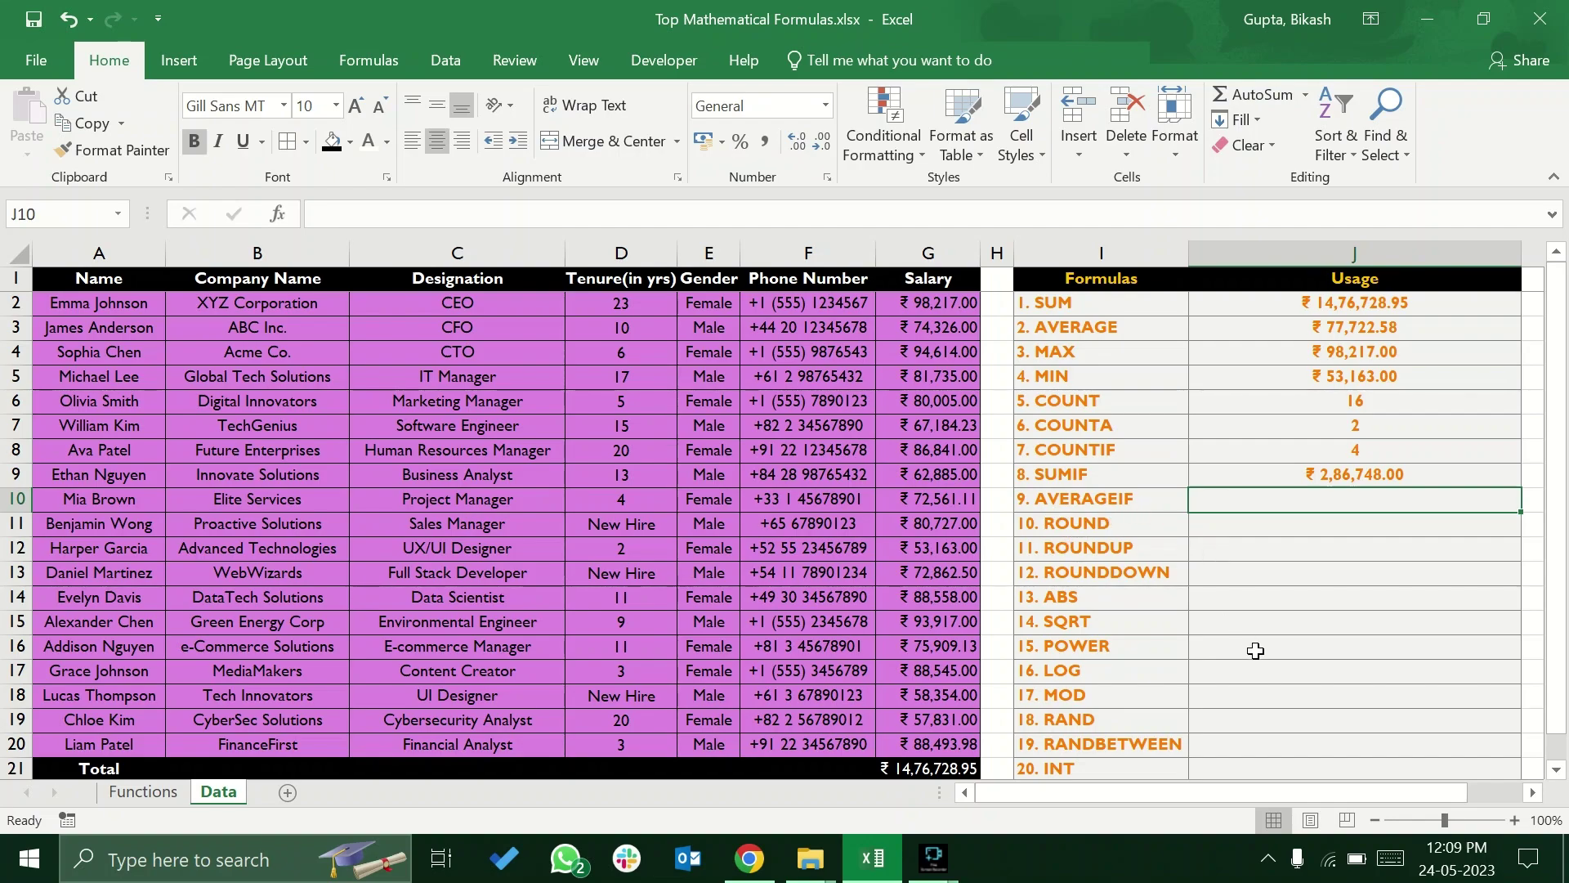
text(=av)
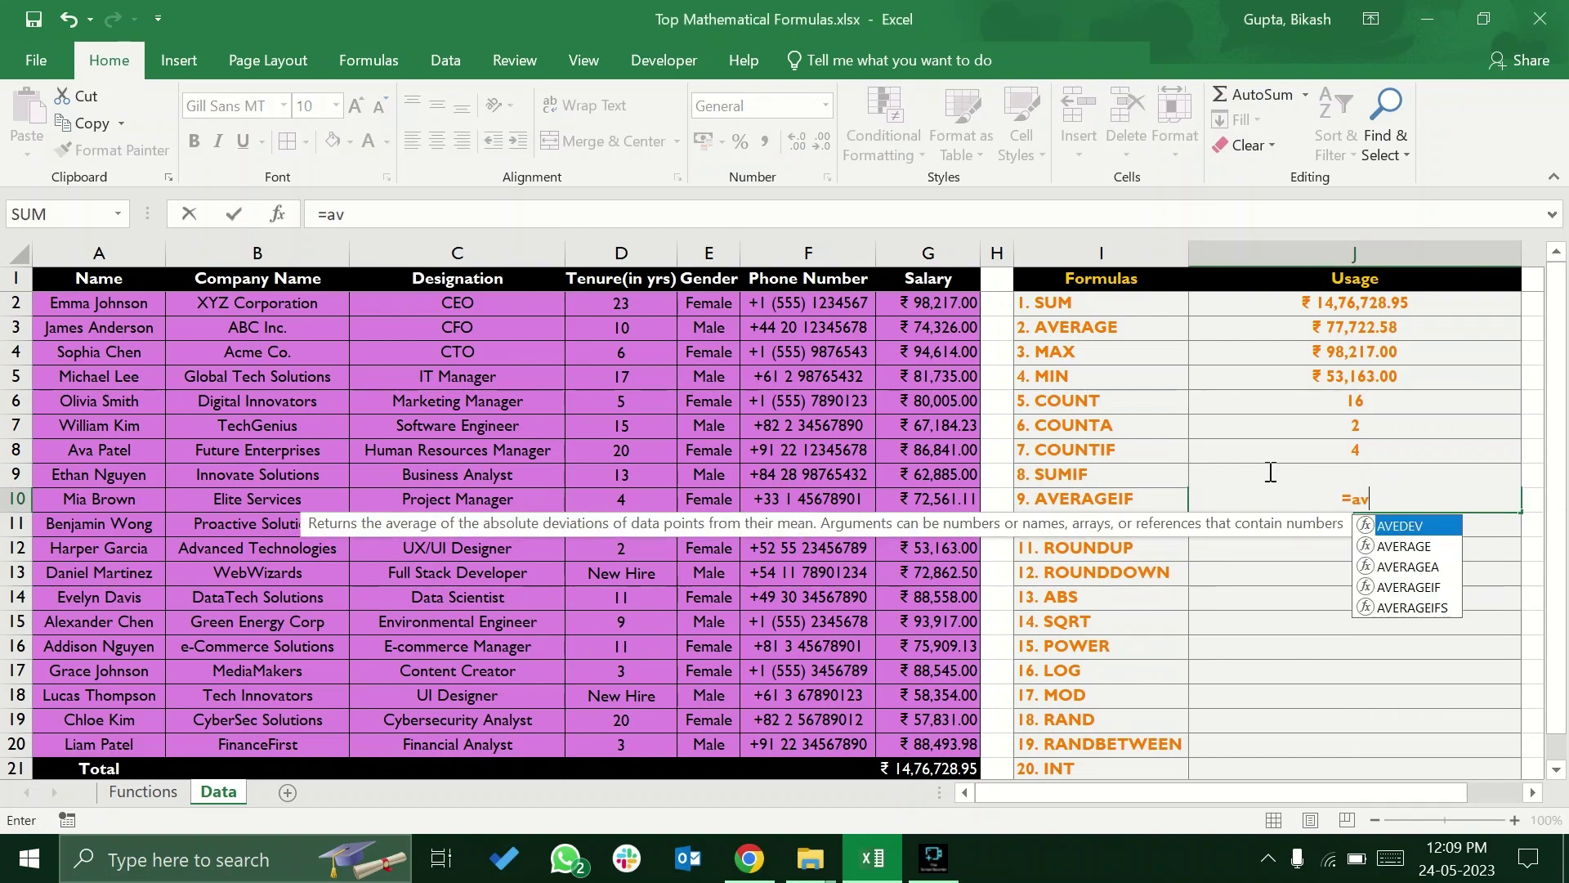
text(erageif)
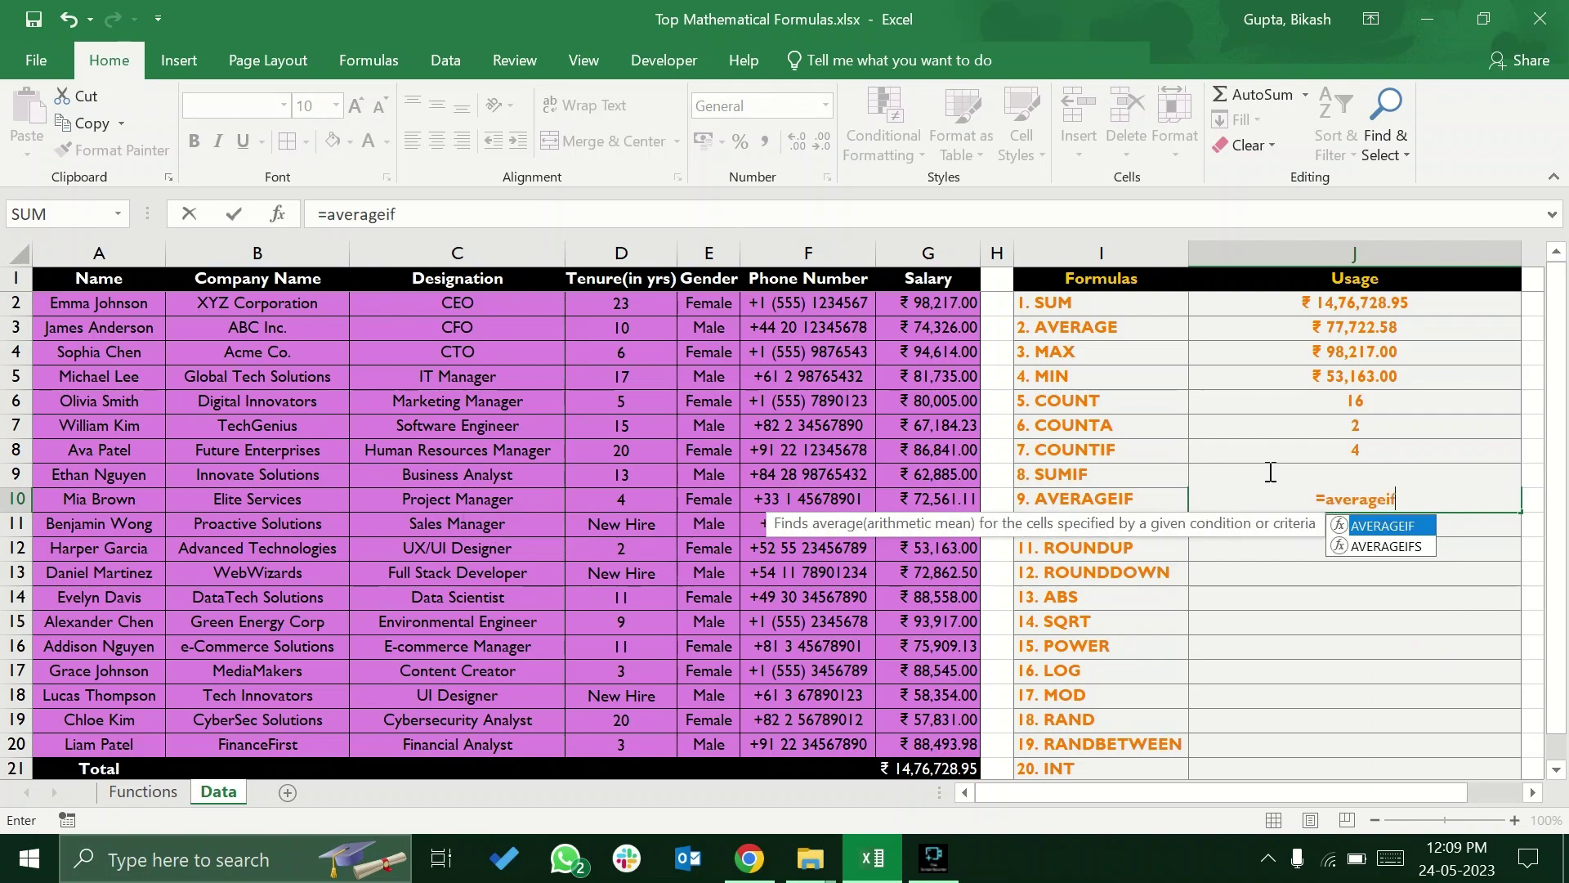
key(Tab)
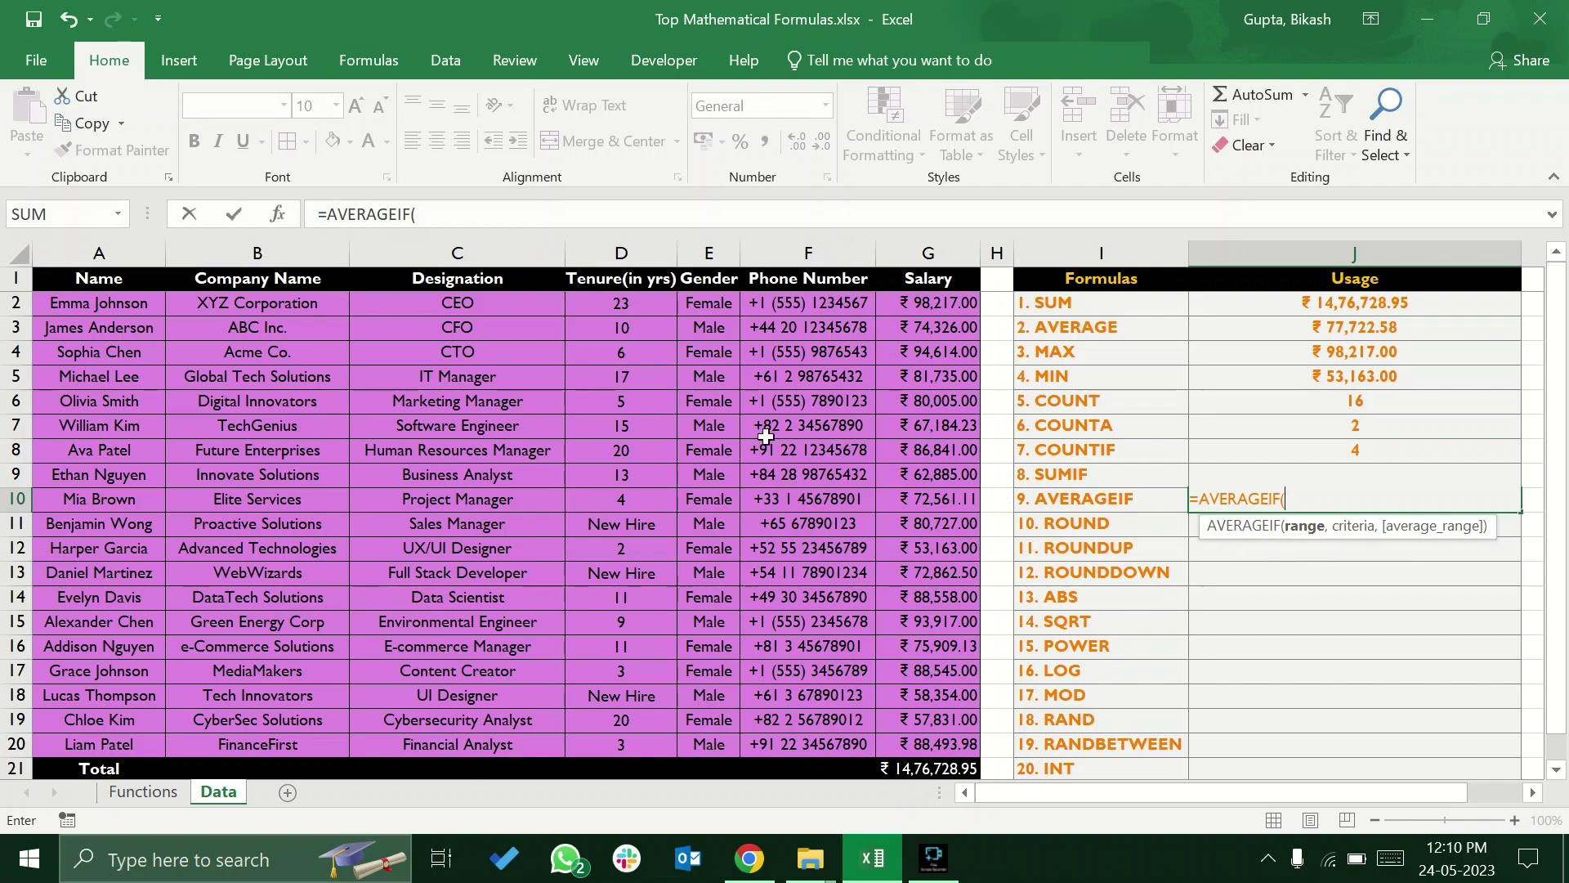
drag(708, 308, 716, 744)
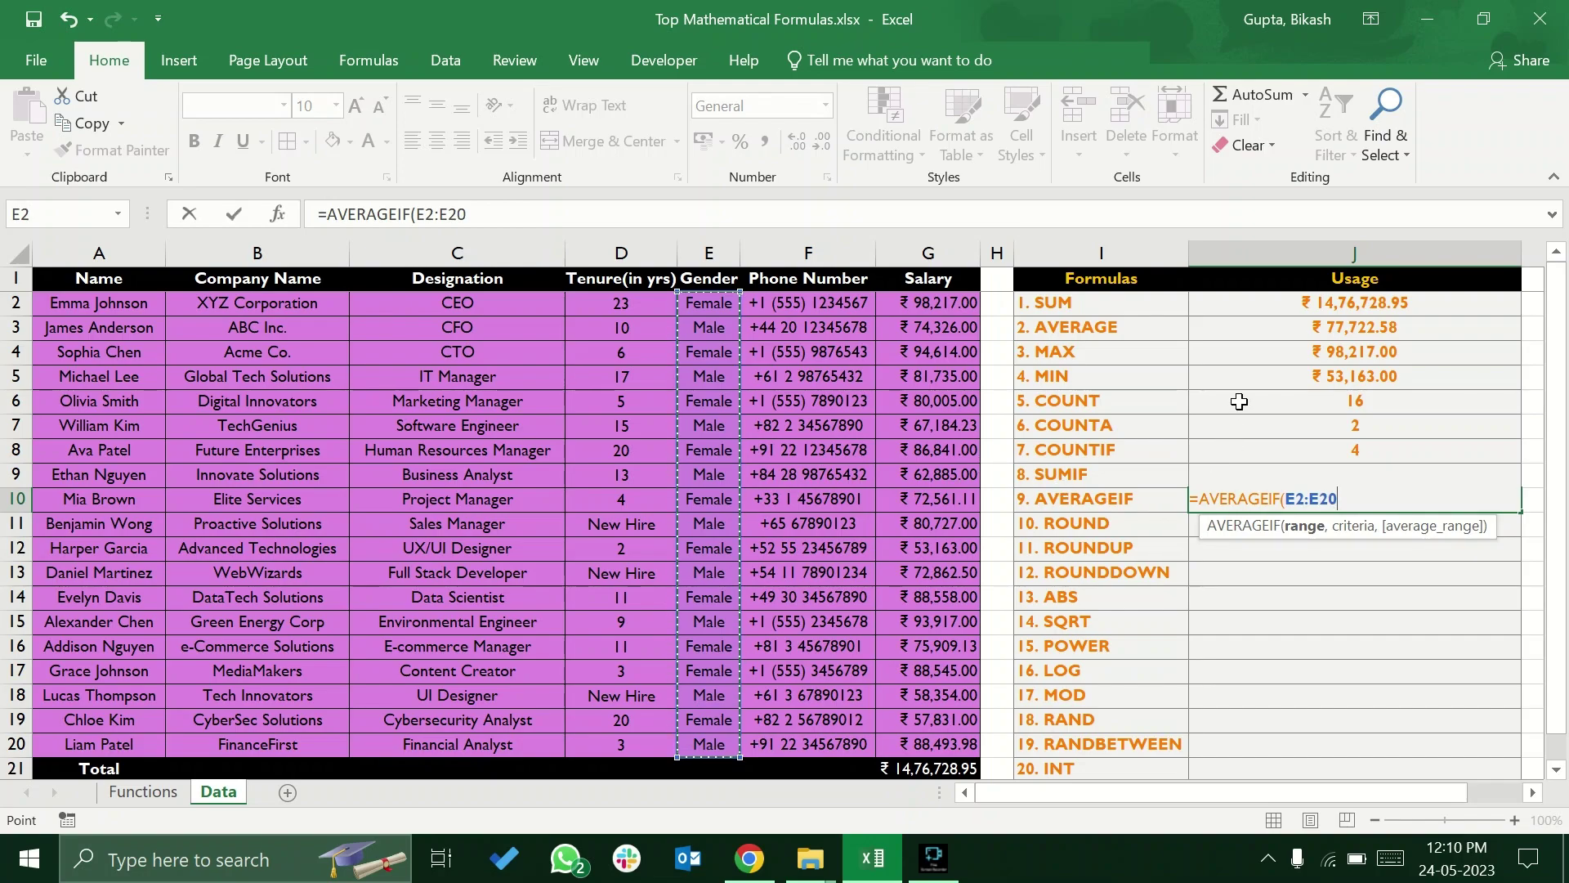
text(,"Male)
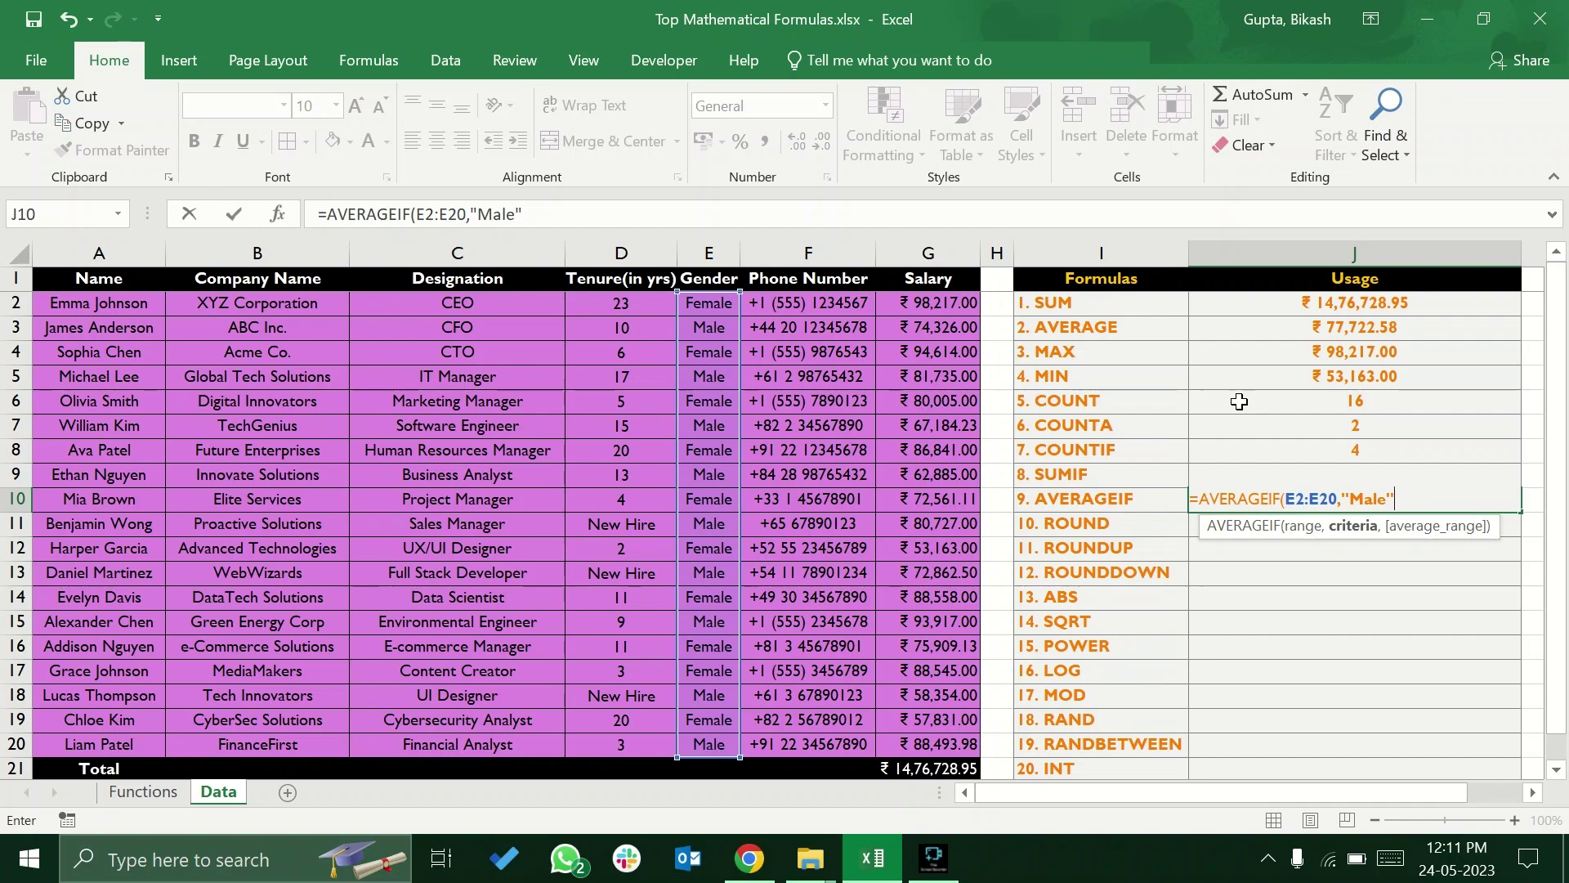
text(",)
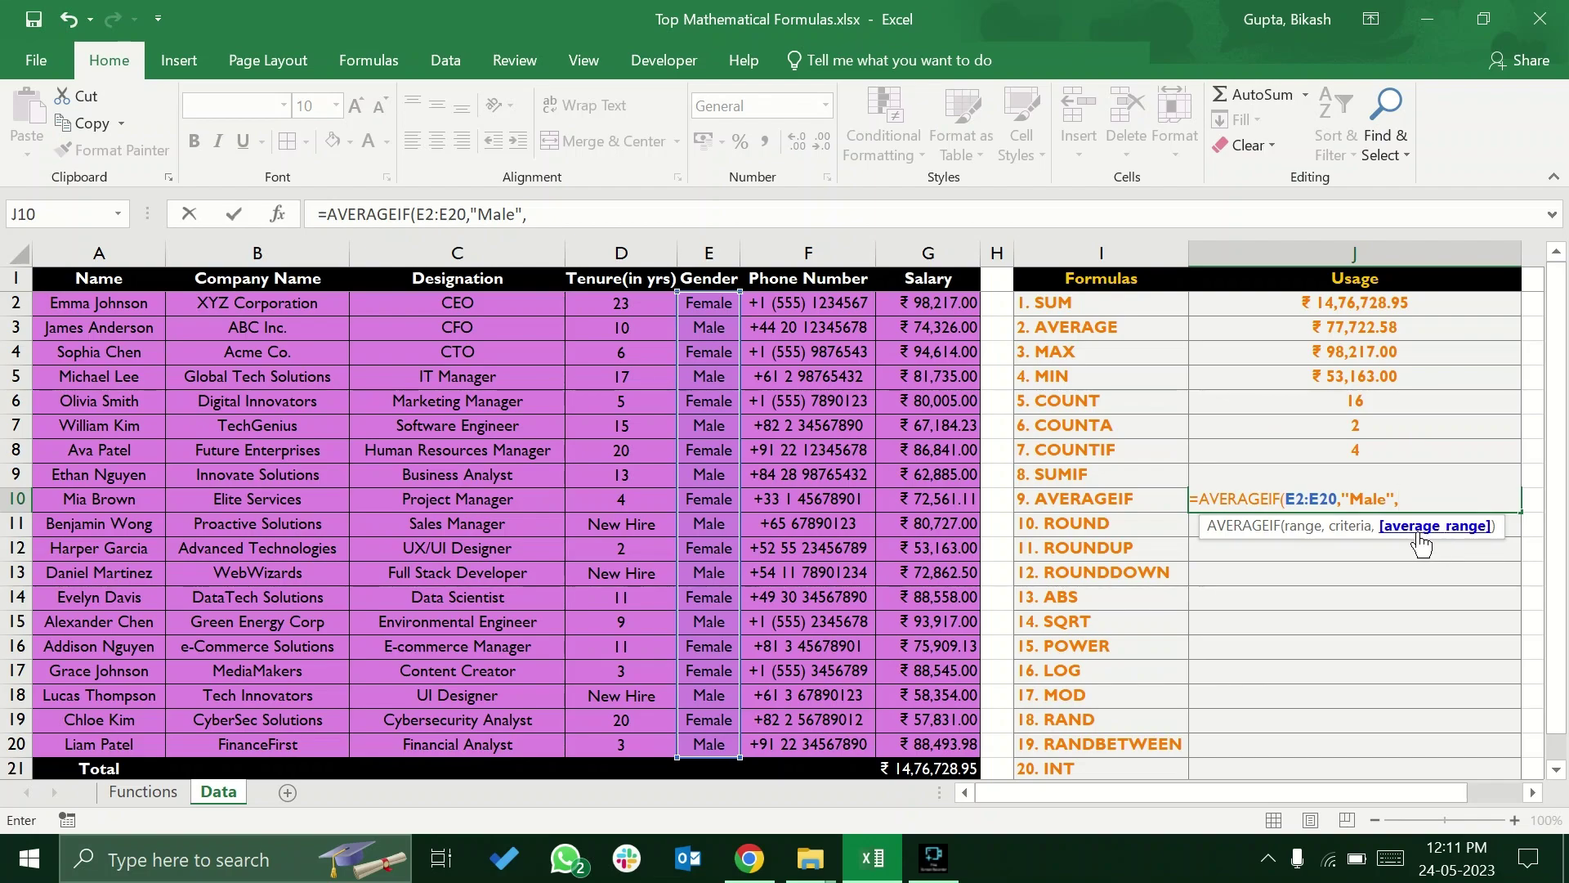
drag(939, 301, 942, 745)
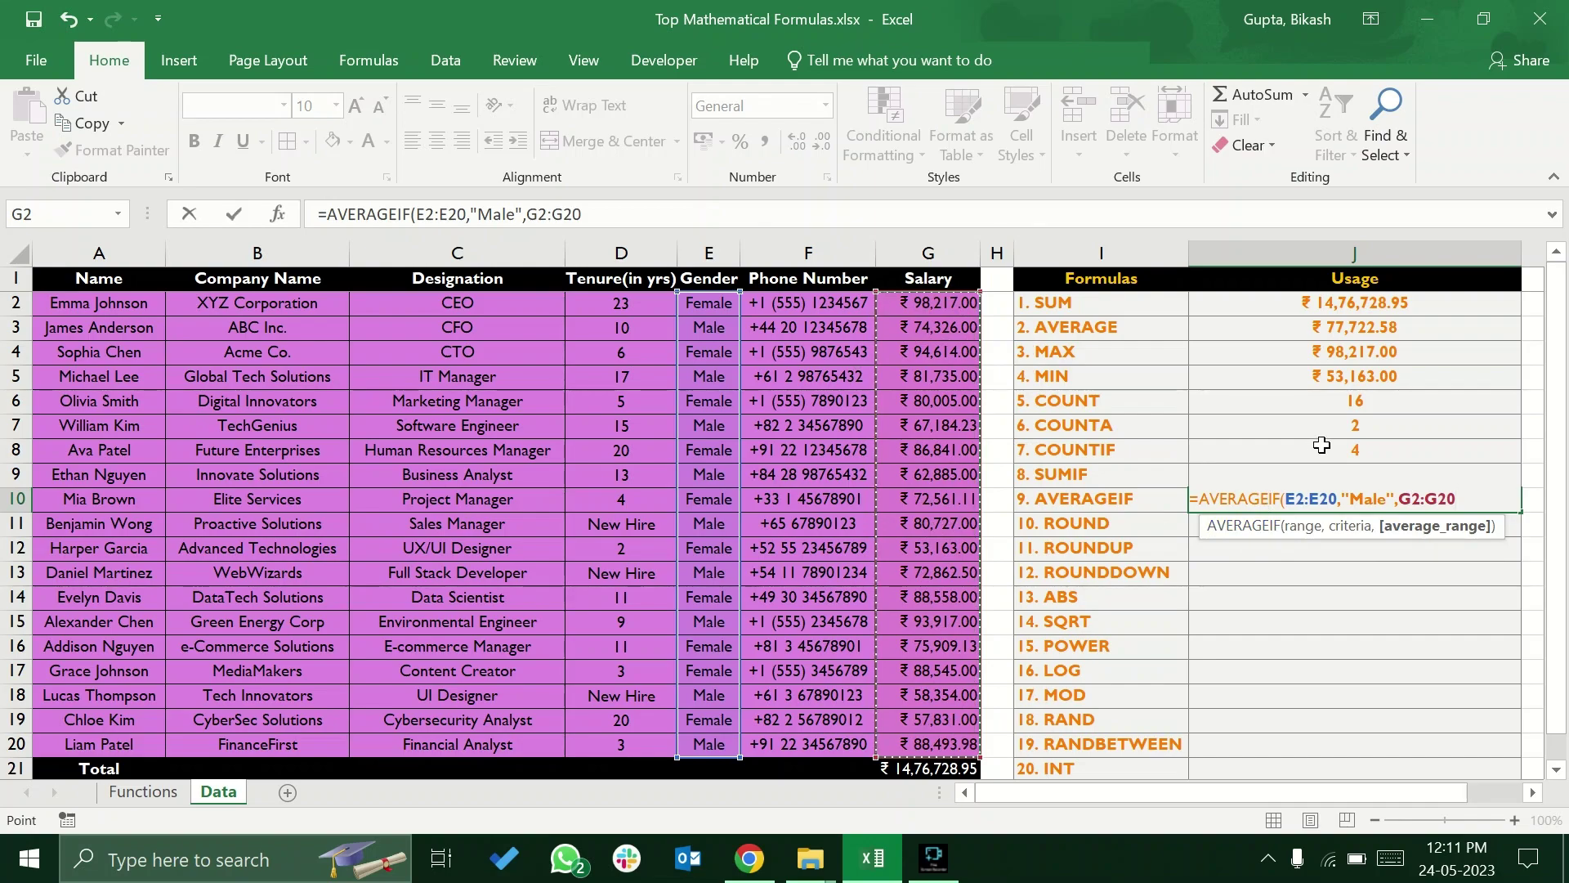
text())
key(ctrl+Return)
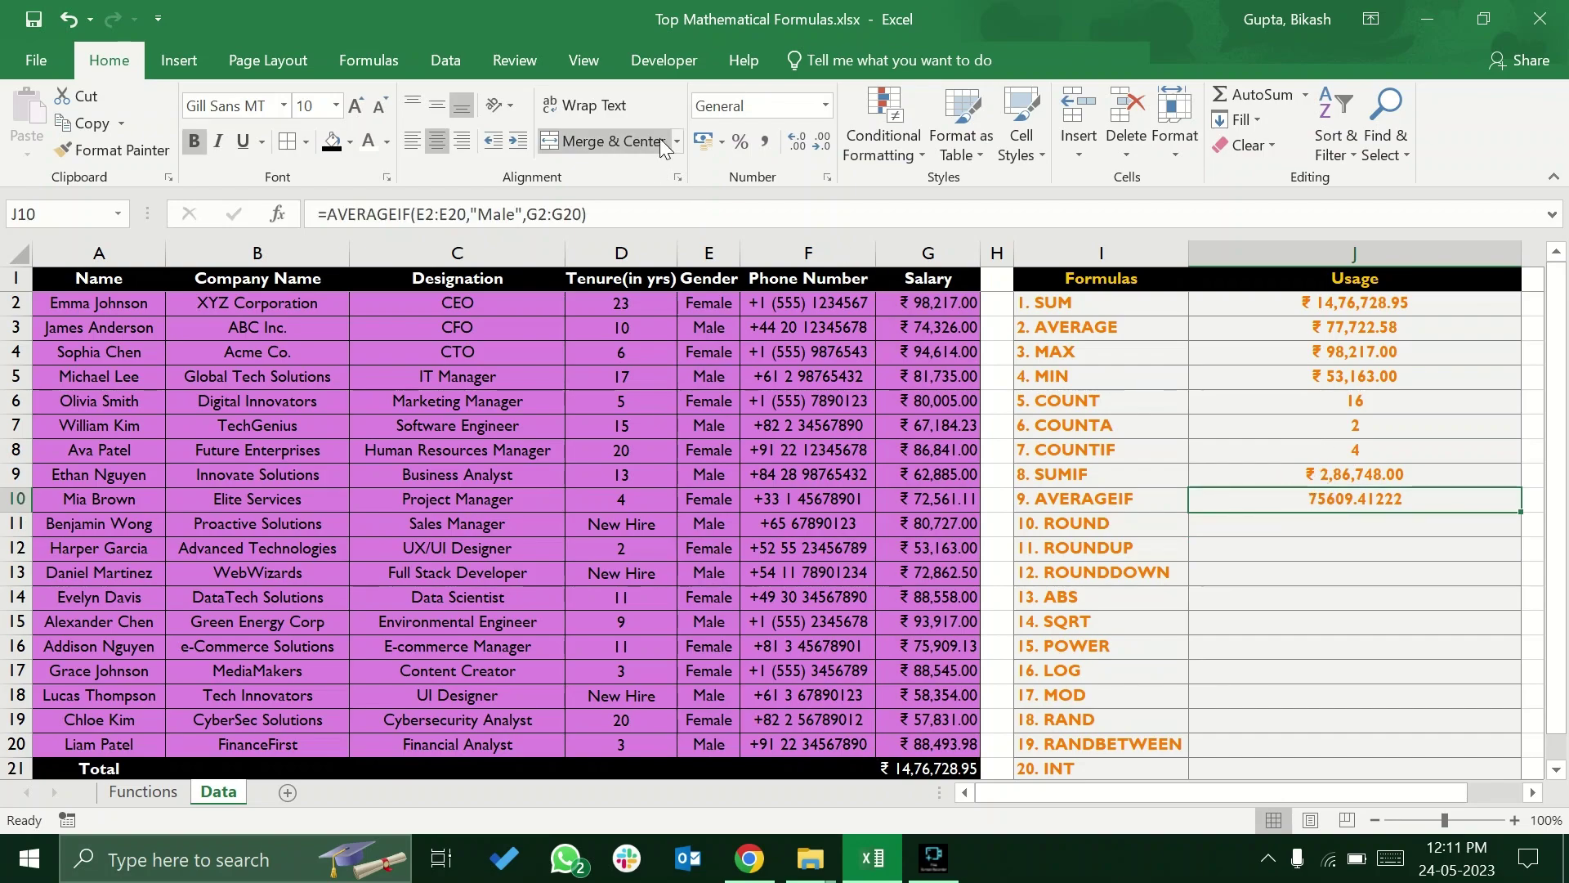
Apply the Currency number format to the AVERAGEIF result in J10 and keep that cell selected
click(825, 106)
click(797, 253)
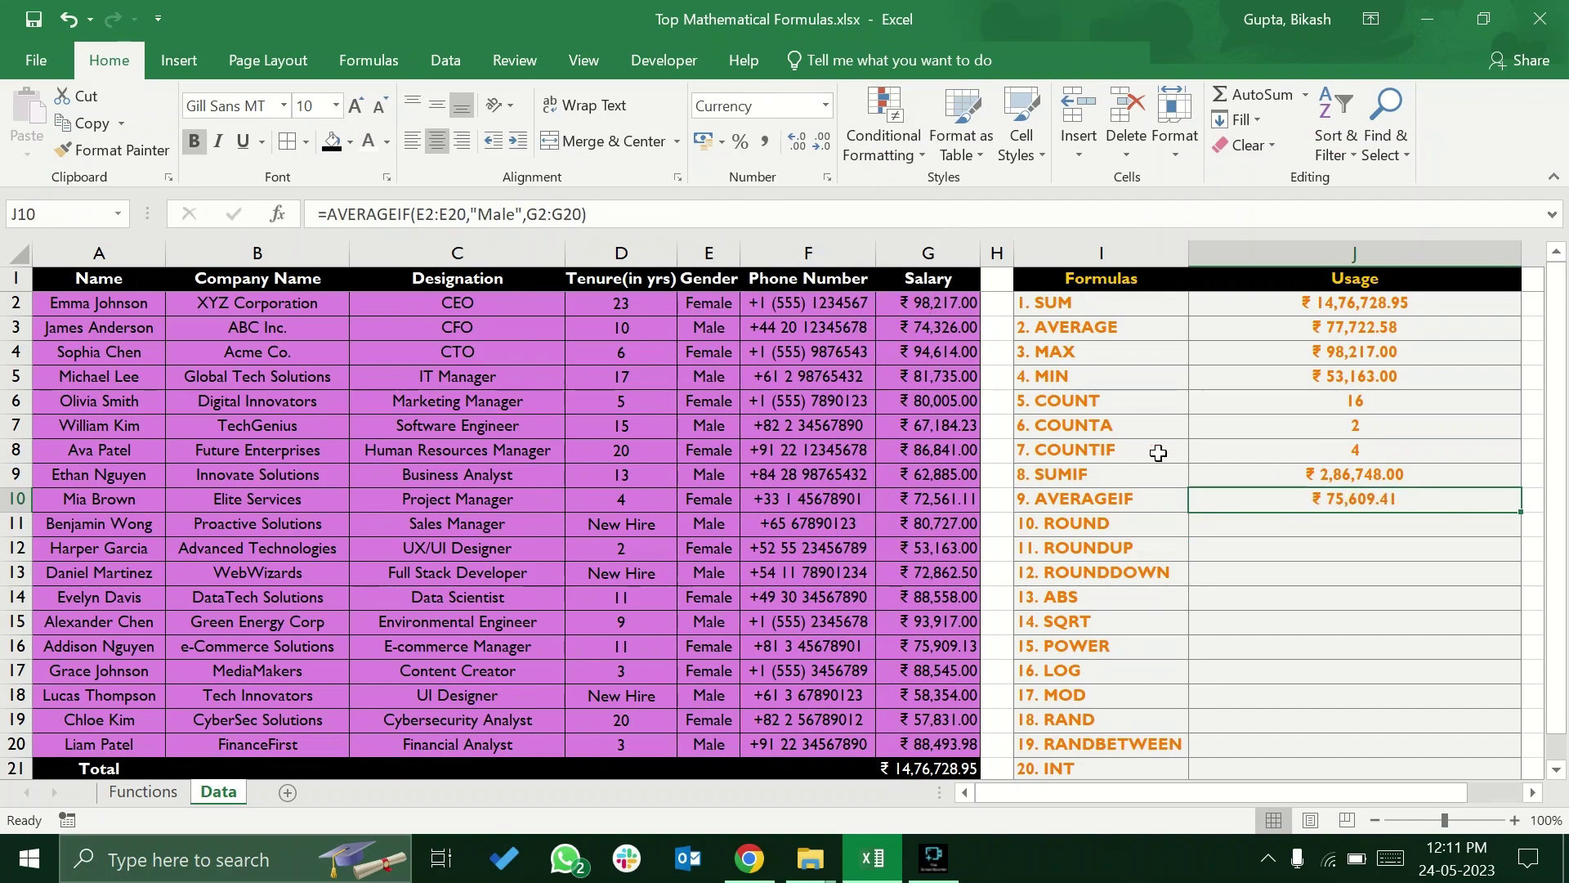
click(1284, 525)
click(1295, 500)
click(1302, 518)
click(1299, 499)
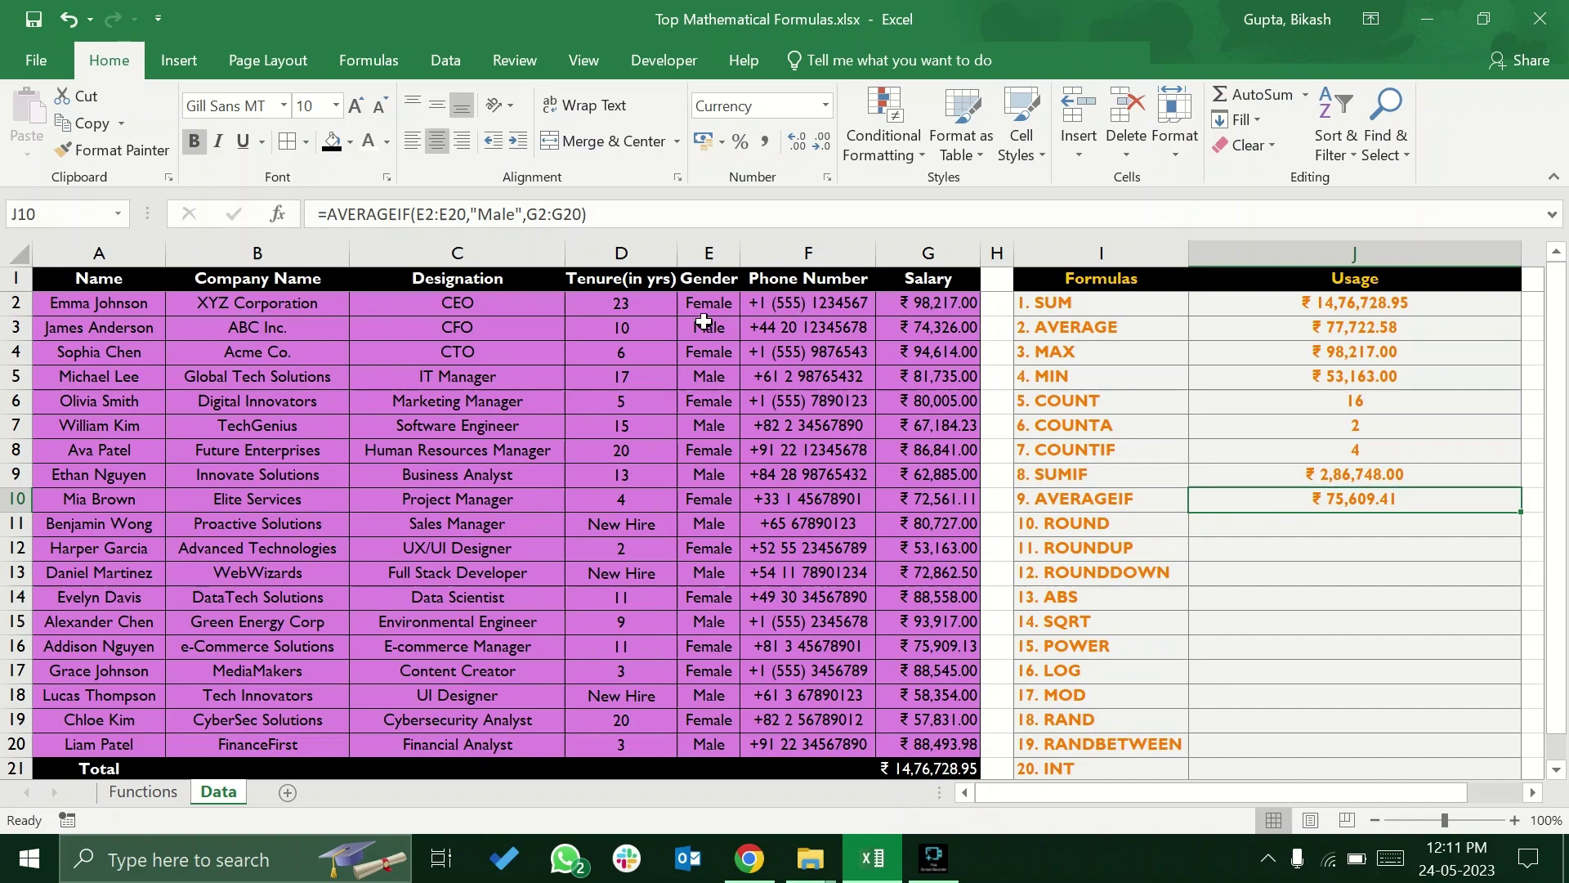
Check the AVERAGEIF result against the average of the male employees' salary cells G3, G5, G7, G9, G11, G13, G15, G18 and G20
click(927, 327)
ctrl+click(899, 378)
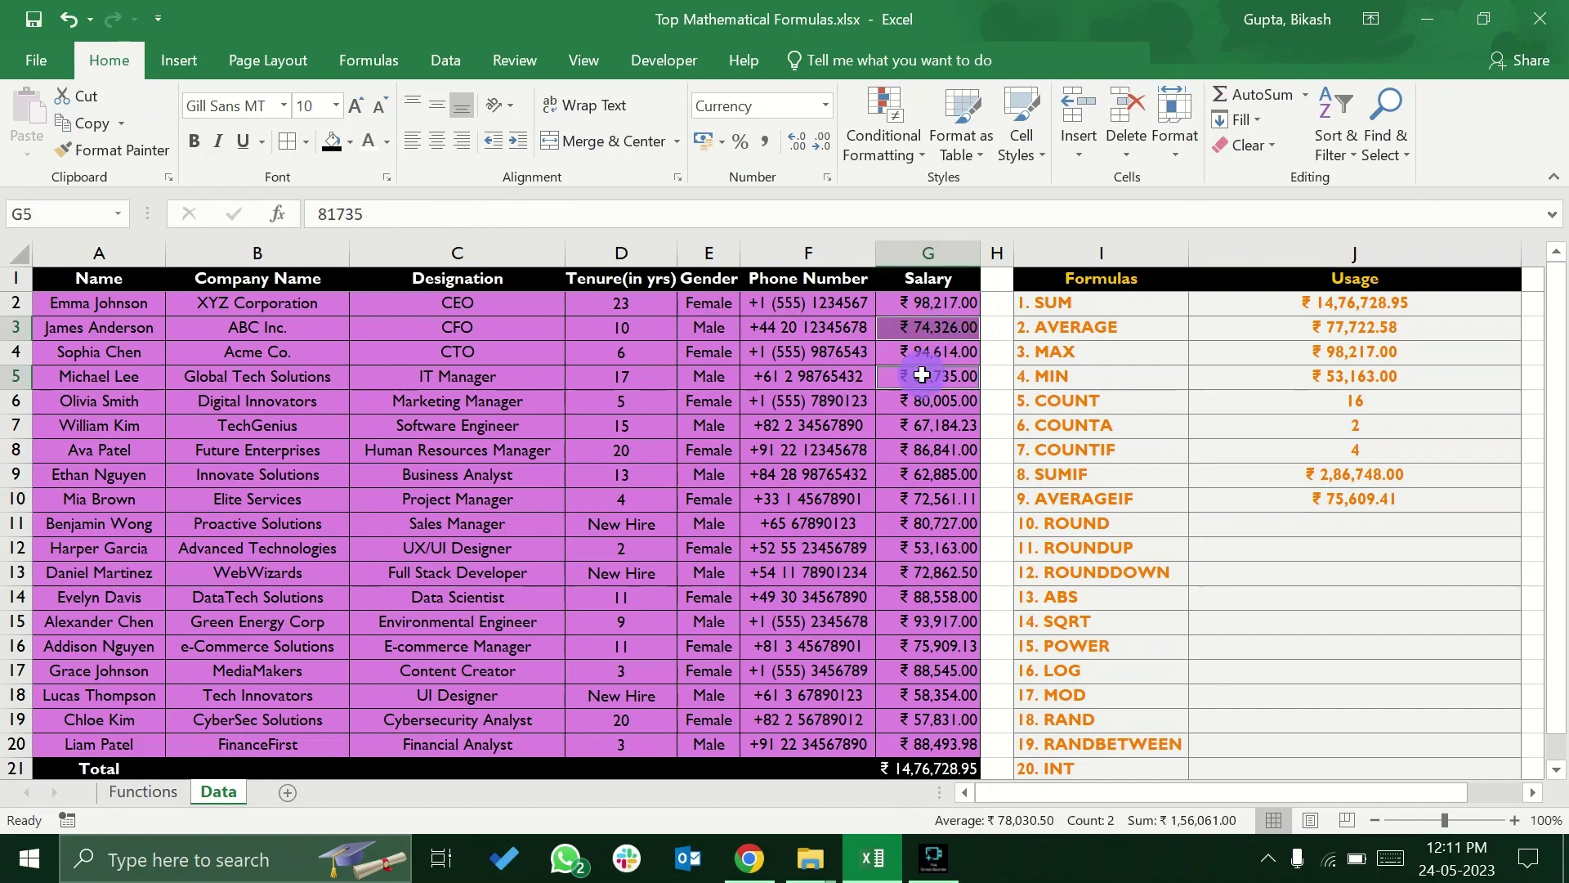
ctrl+click(912, 427)
ctrl+click(914, 475)
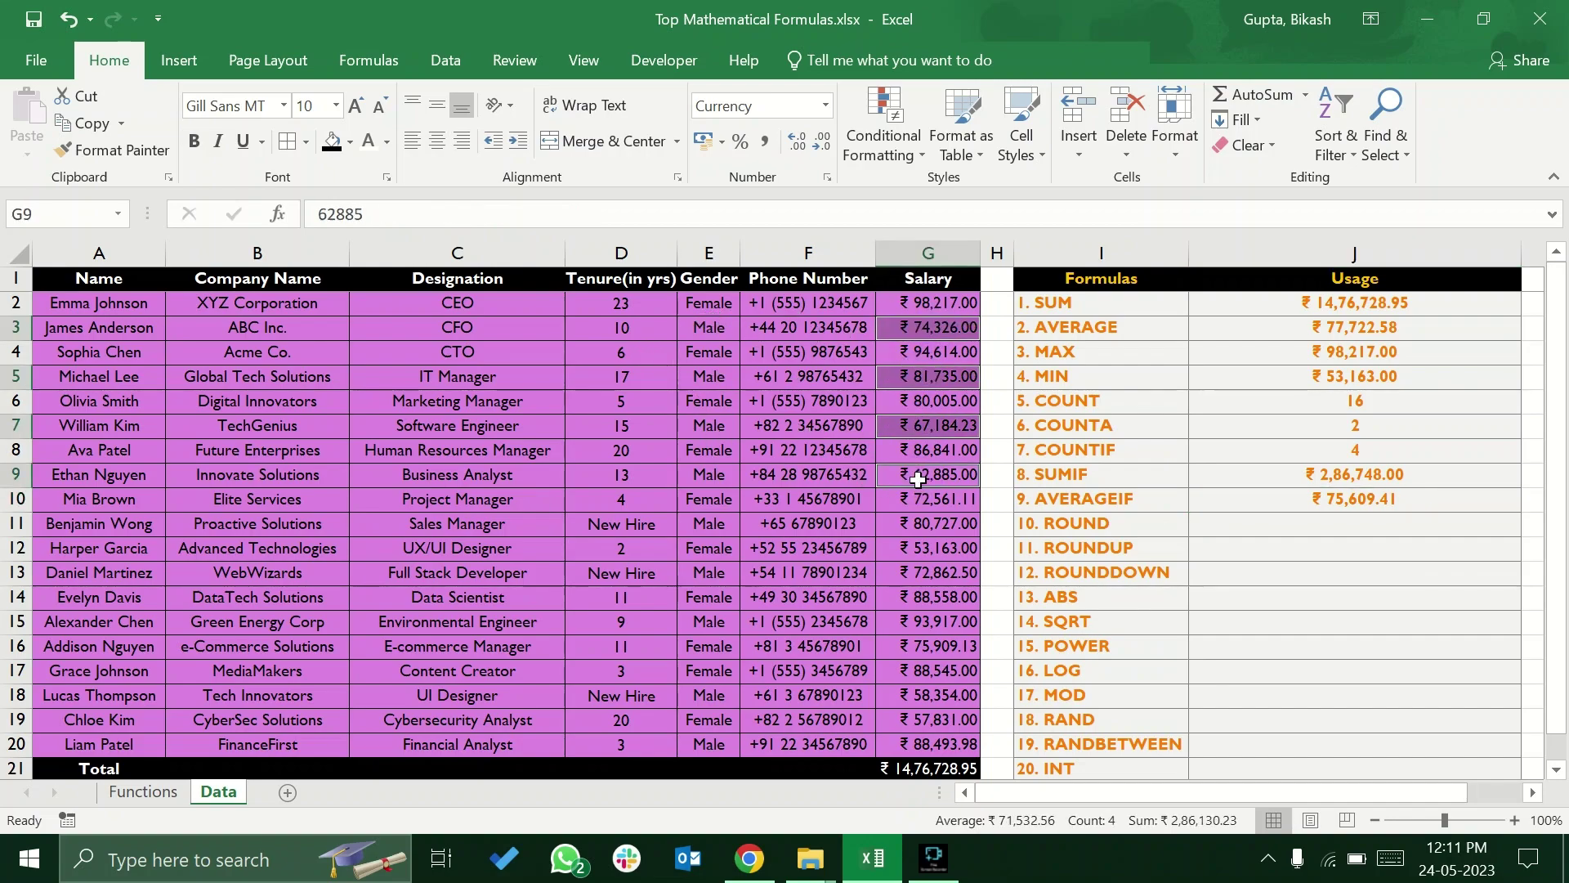
ctrl+click(903, 525)
ctrl+click(904, 572)
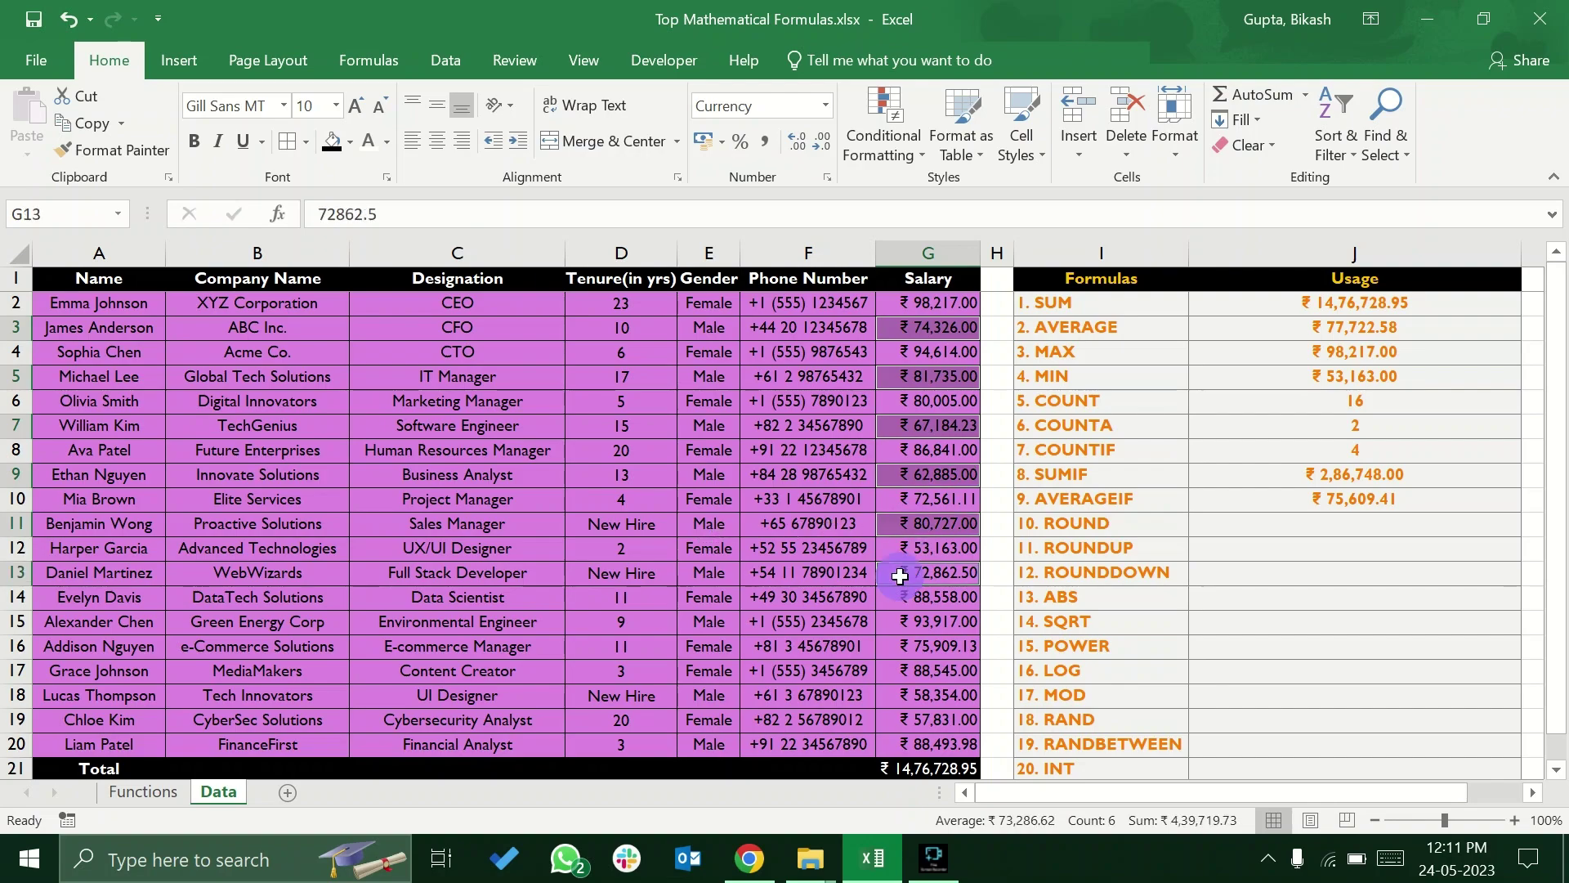
ctrl+click(907, 621)
ctrl+click(915, 697)
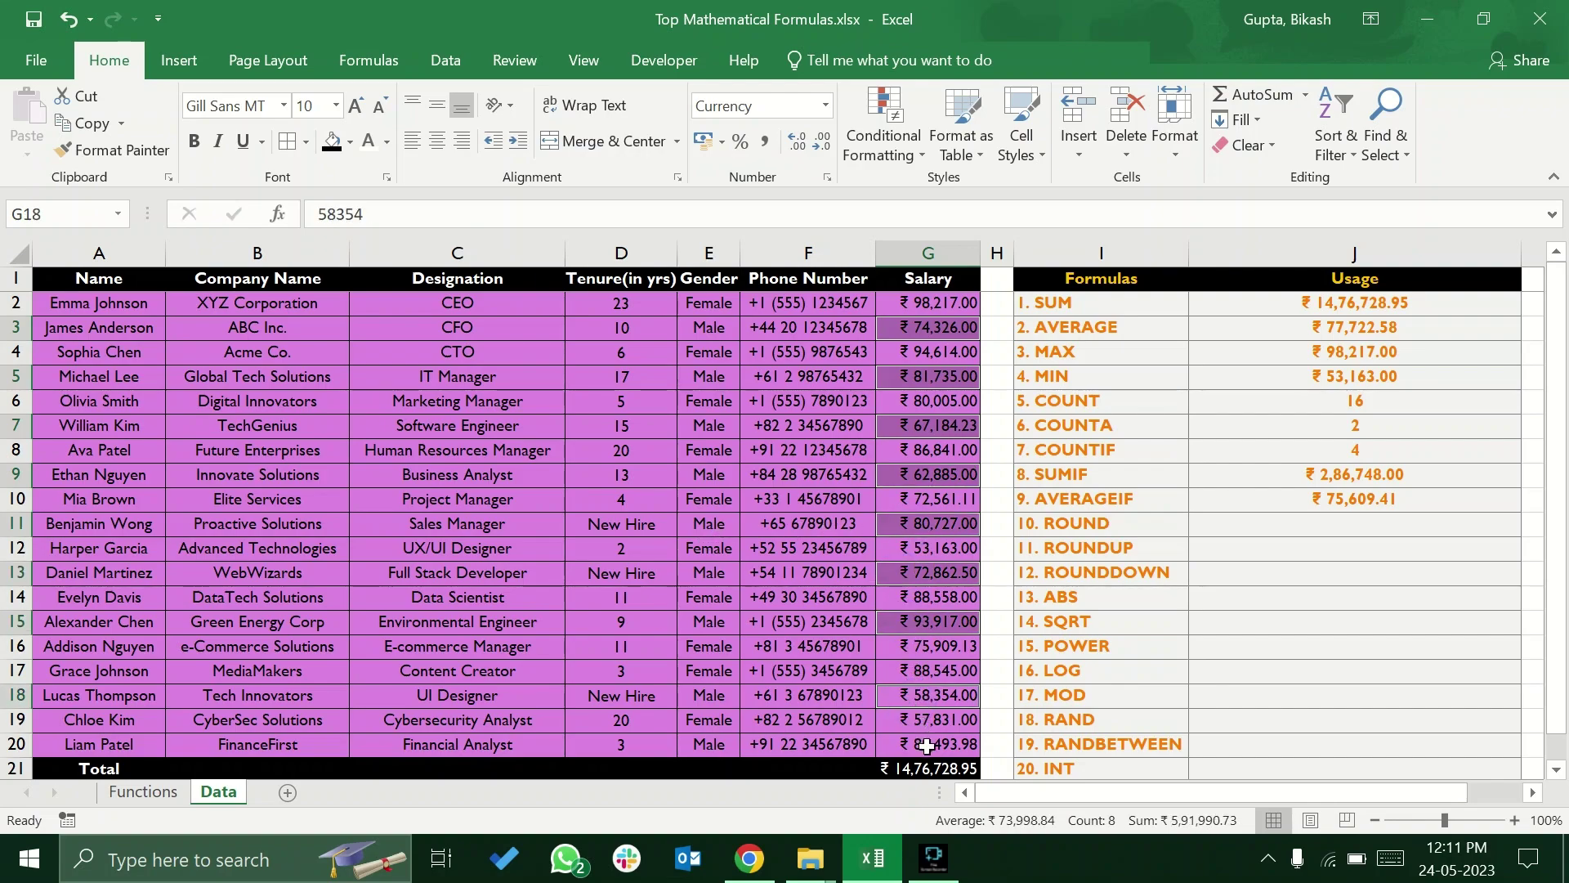
ctrl+click(925, 745)
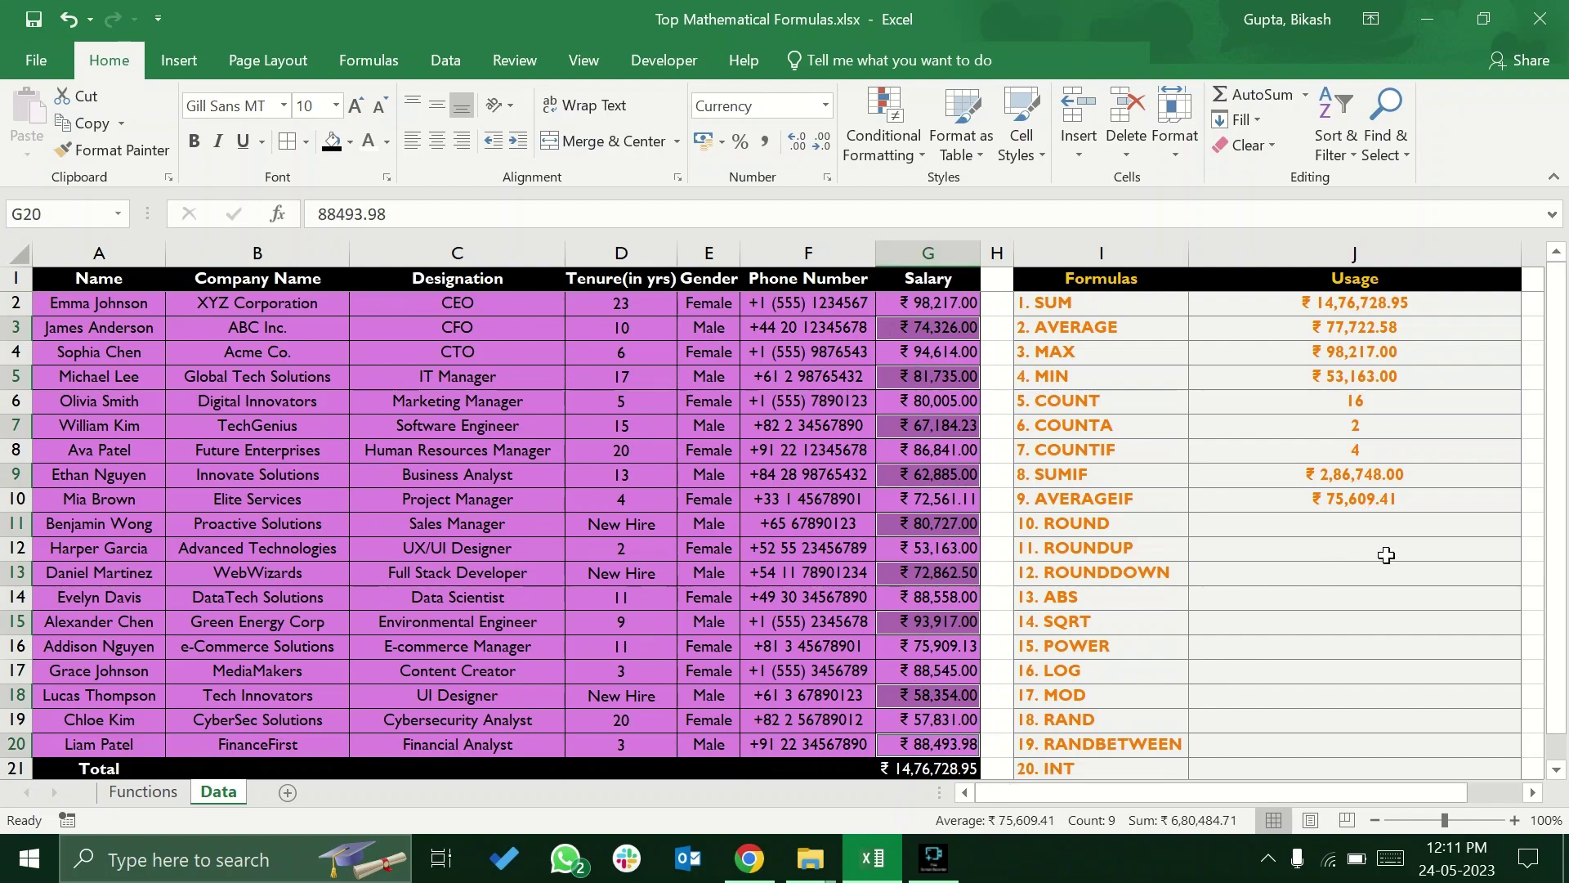
Review the arguments of the AVERAGEIF formula in J10 and the SUMIF formula in J9, leaving both unchanged
click(1402, 498)
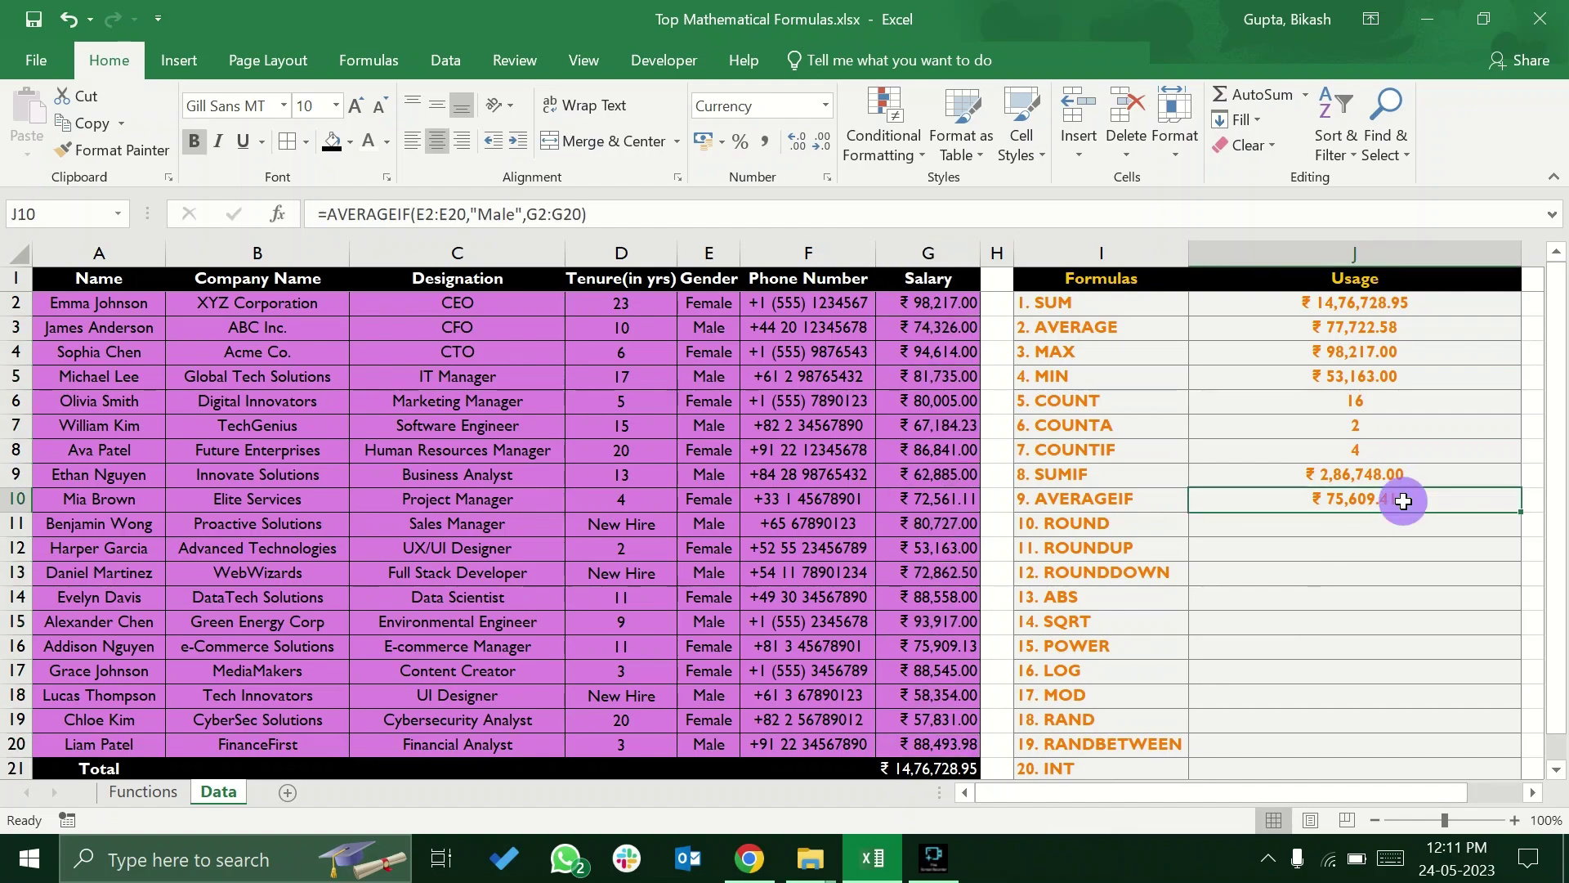
double_click(1402, 500)
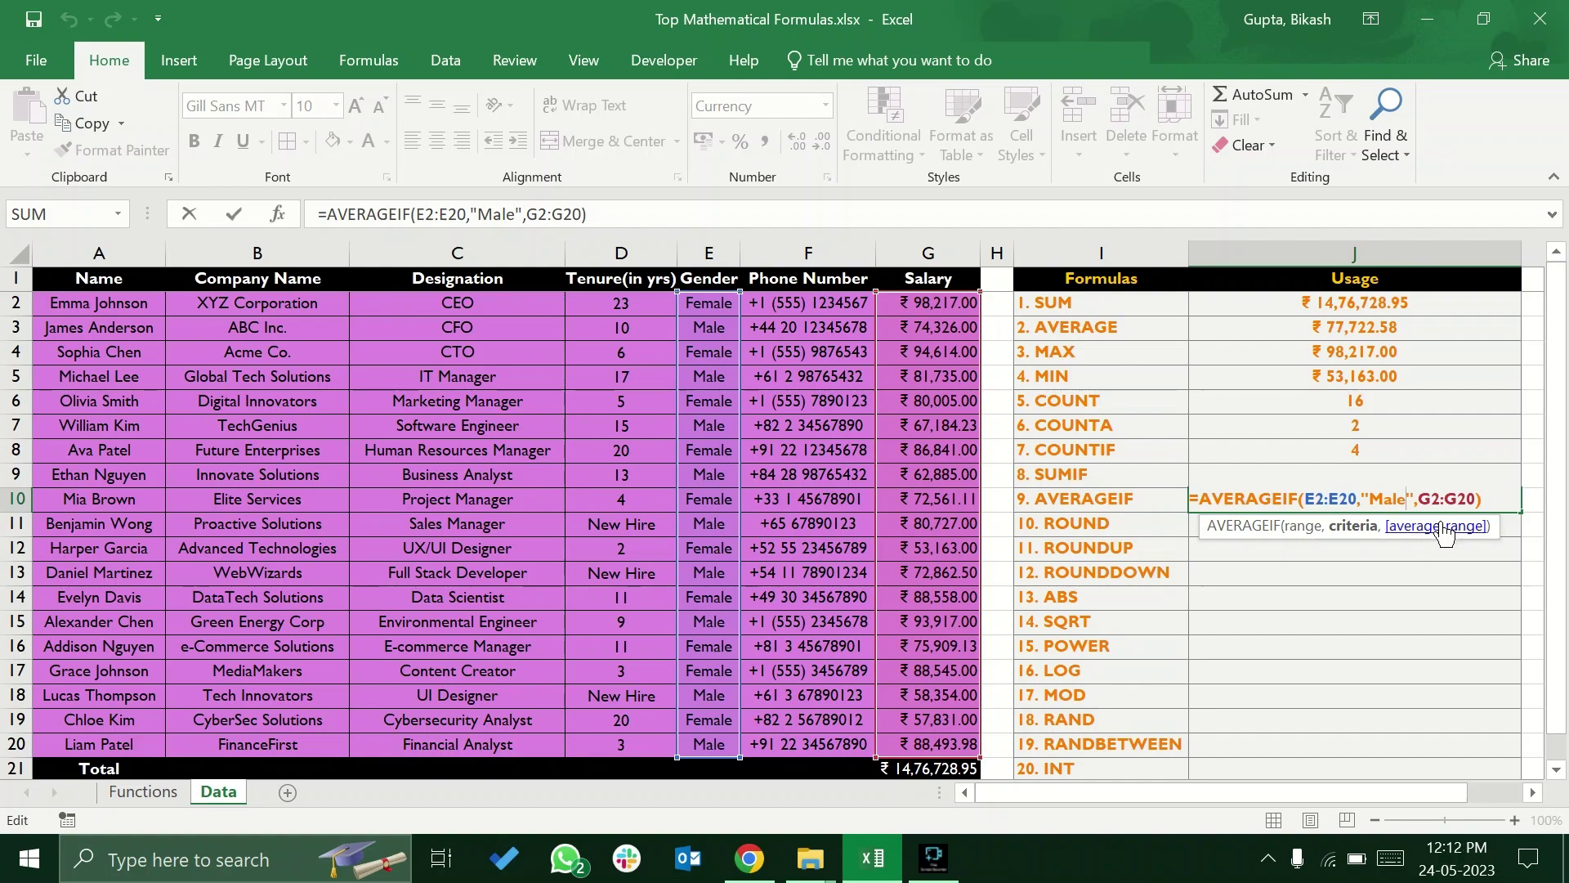
key(Escape)
double_click(1253, 474)
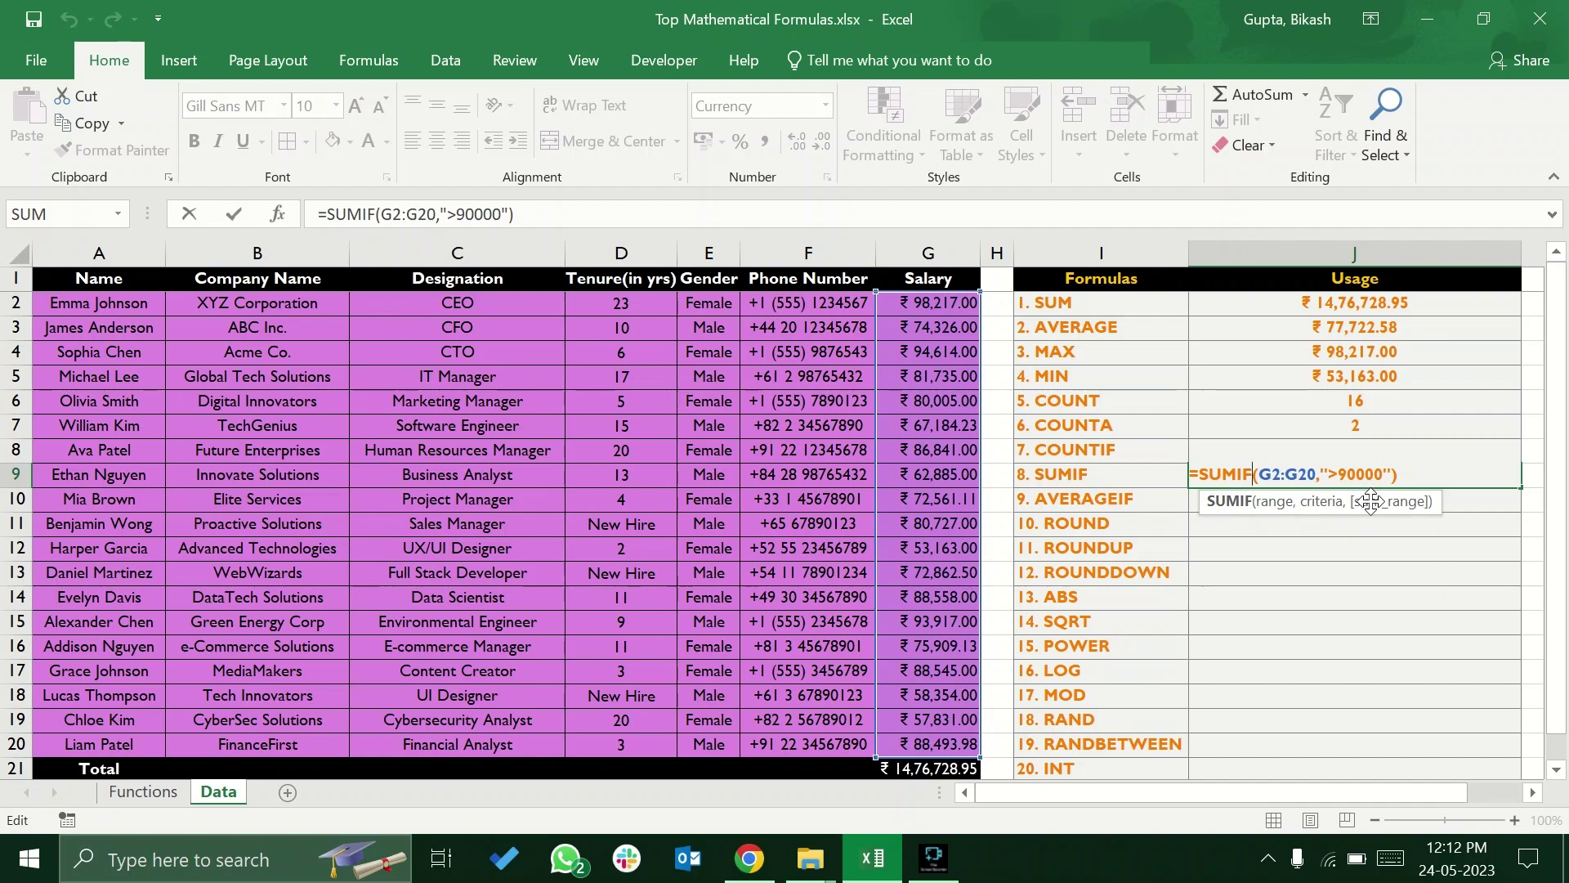
key(ctrl+Return)
Select J11, the Usage cell for ROUND, and consult the ROUND description in B11 of the Functions sheet
click(1165, 502)
click(1308, 502)
click(1289, 530)
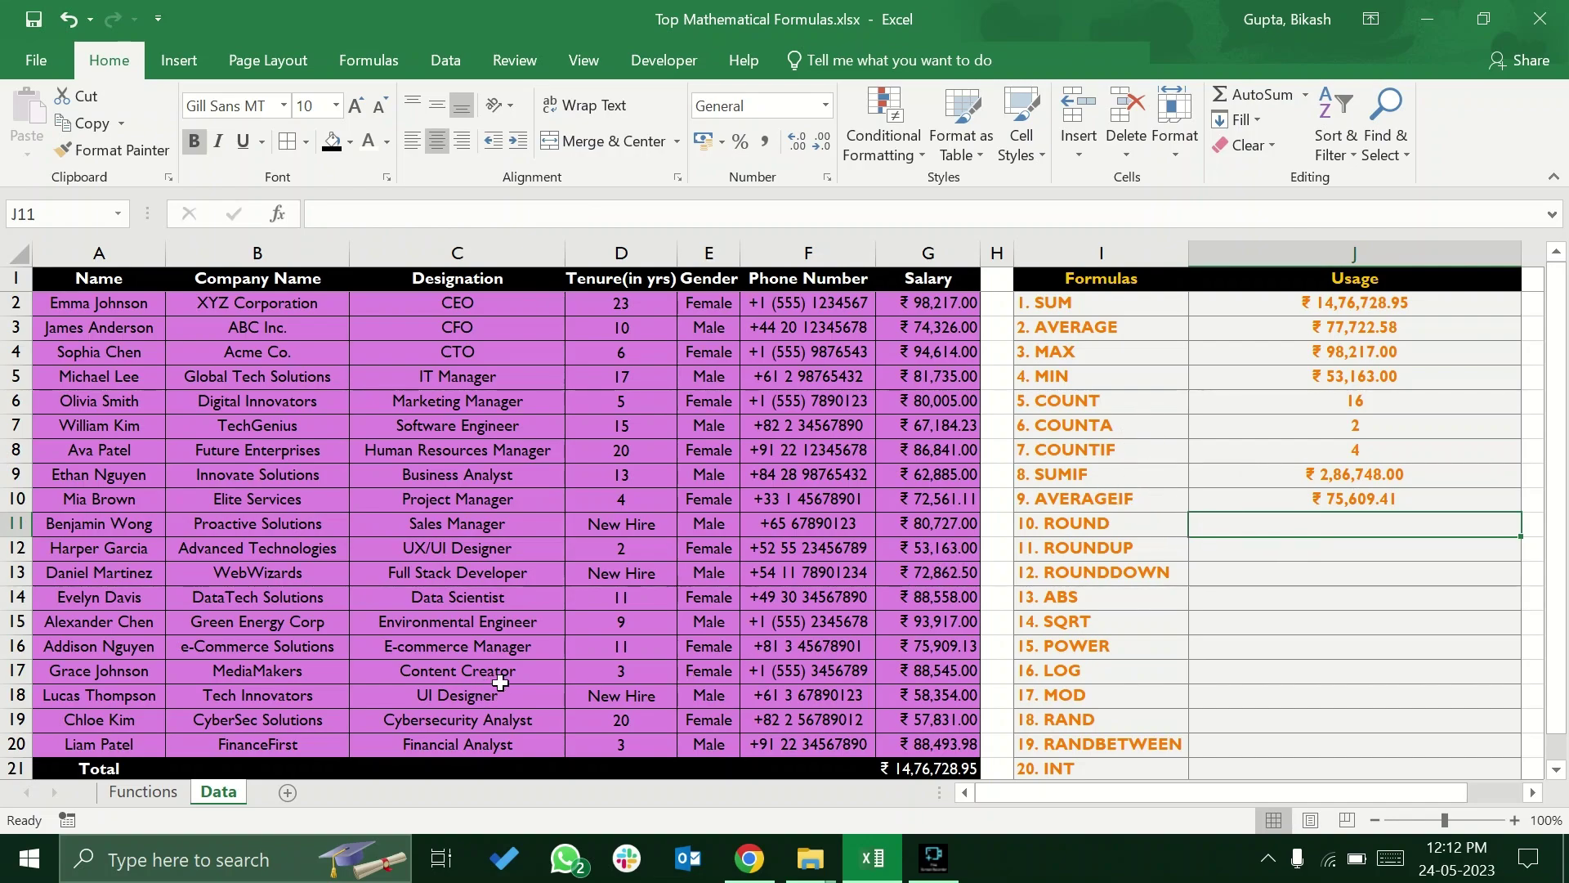
click(130, 791)
click(143, 548)
click(429, 558)
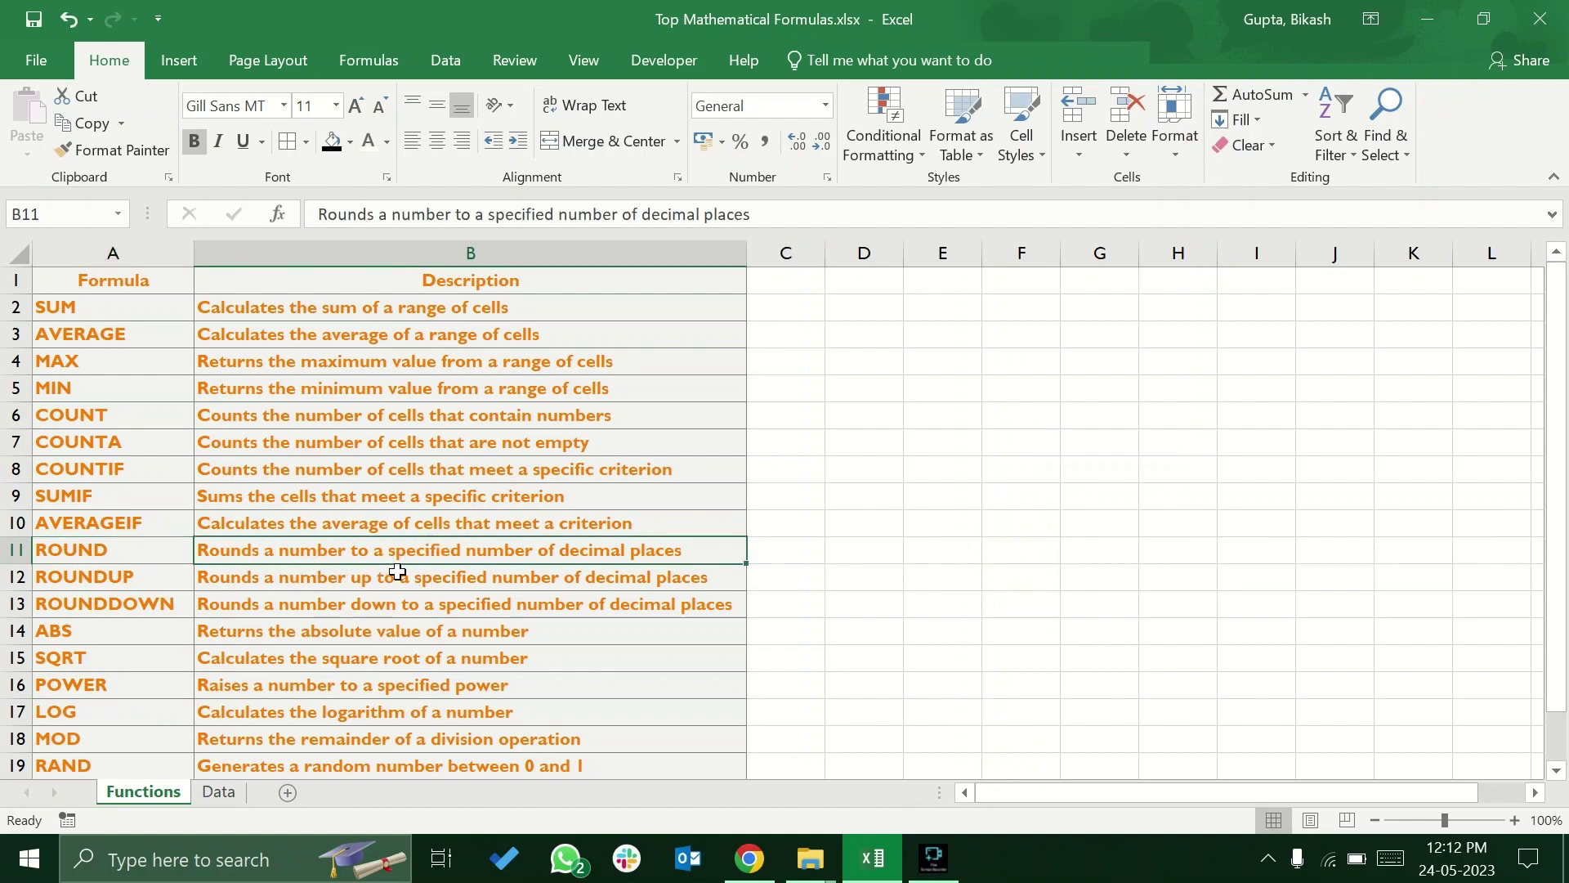
Enter =ROUND(G10,0) in J11 of the Data sheet to round the salary in G10 to zero decimals
click(220, 791)
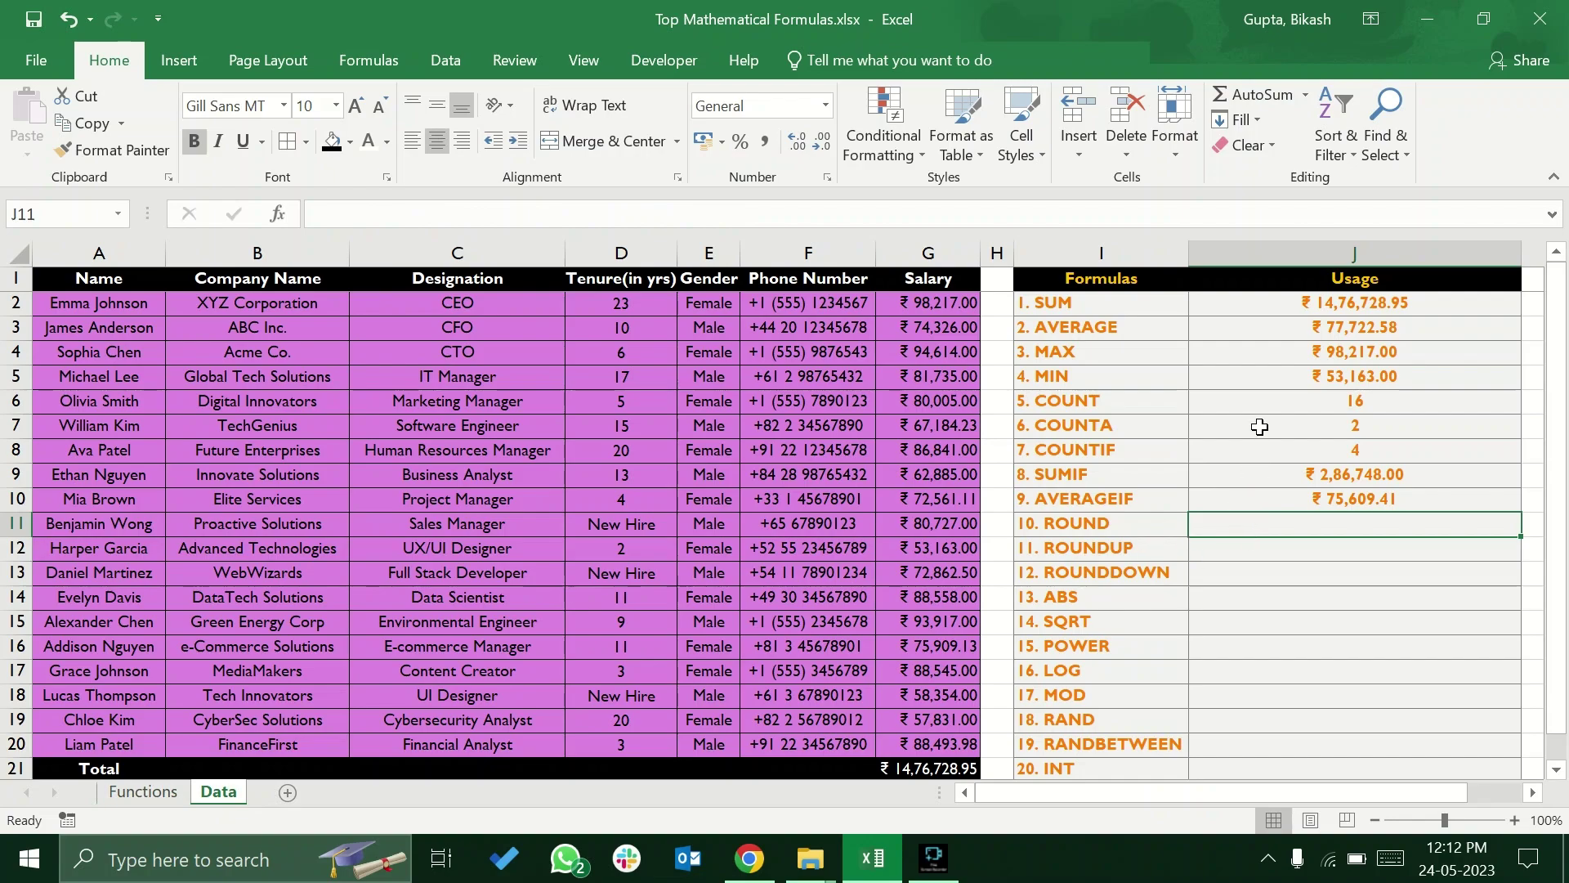
text(=ROUND()
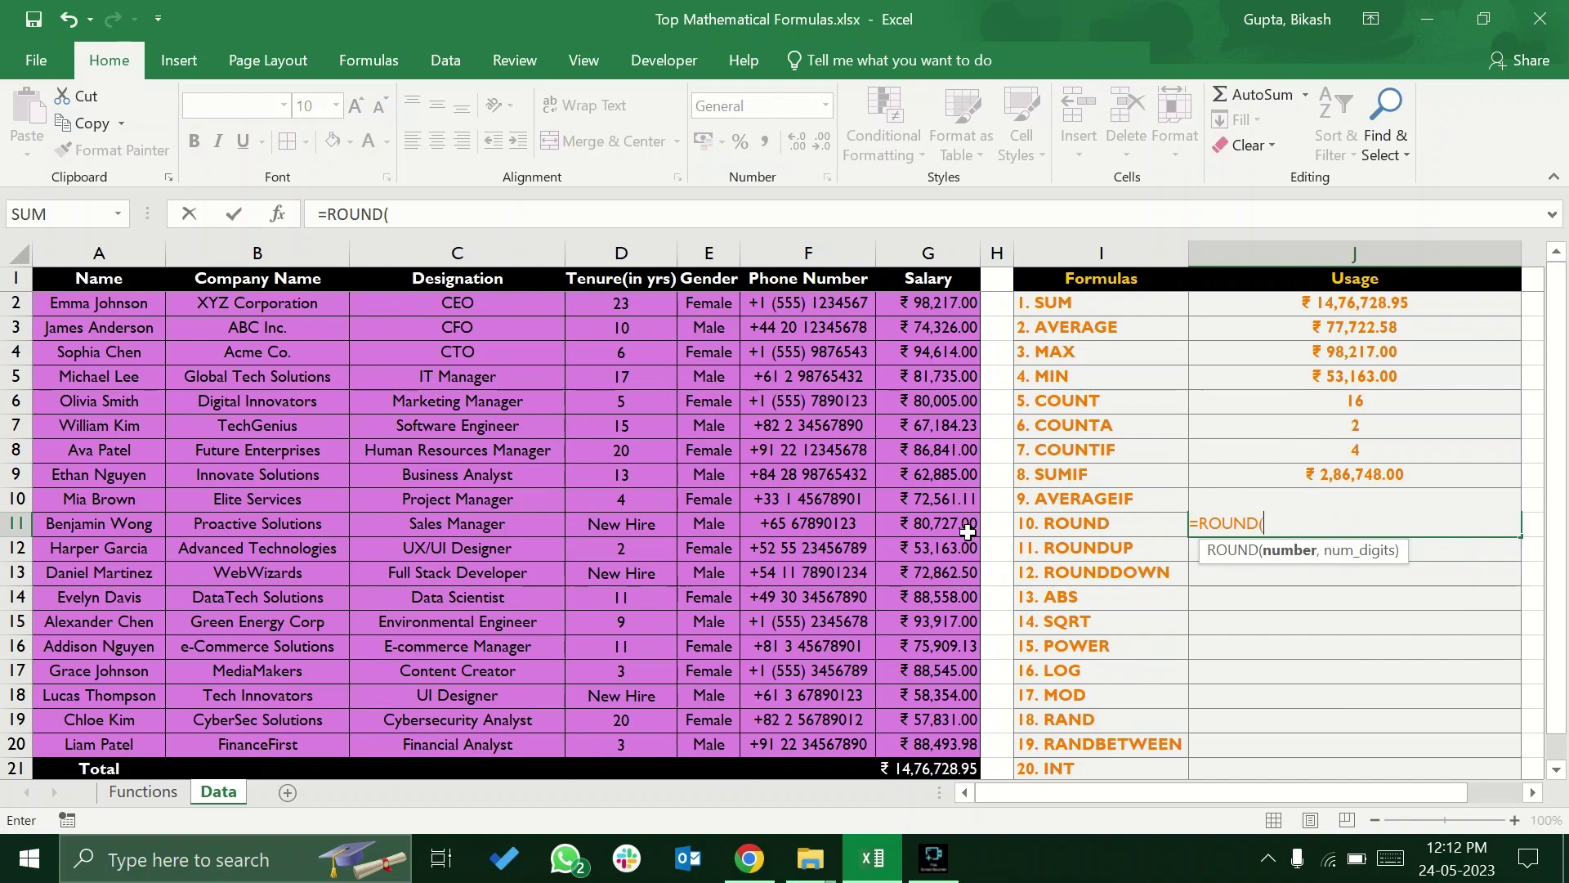
click(939, 503)
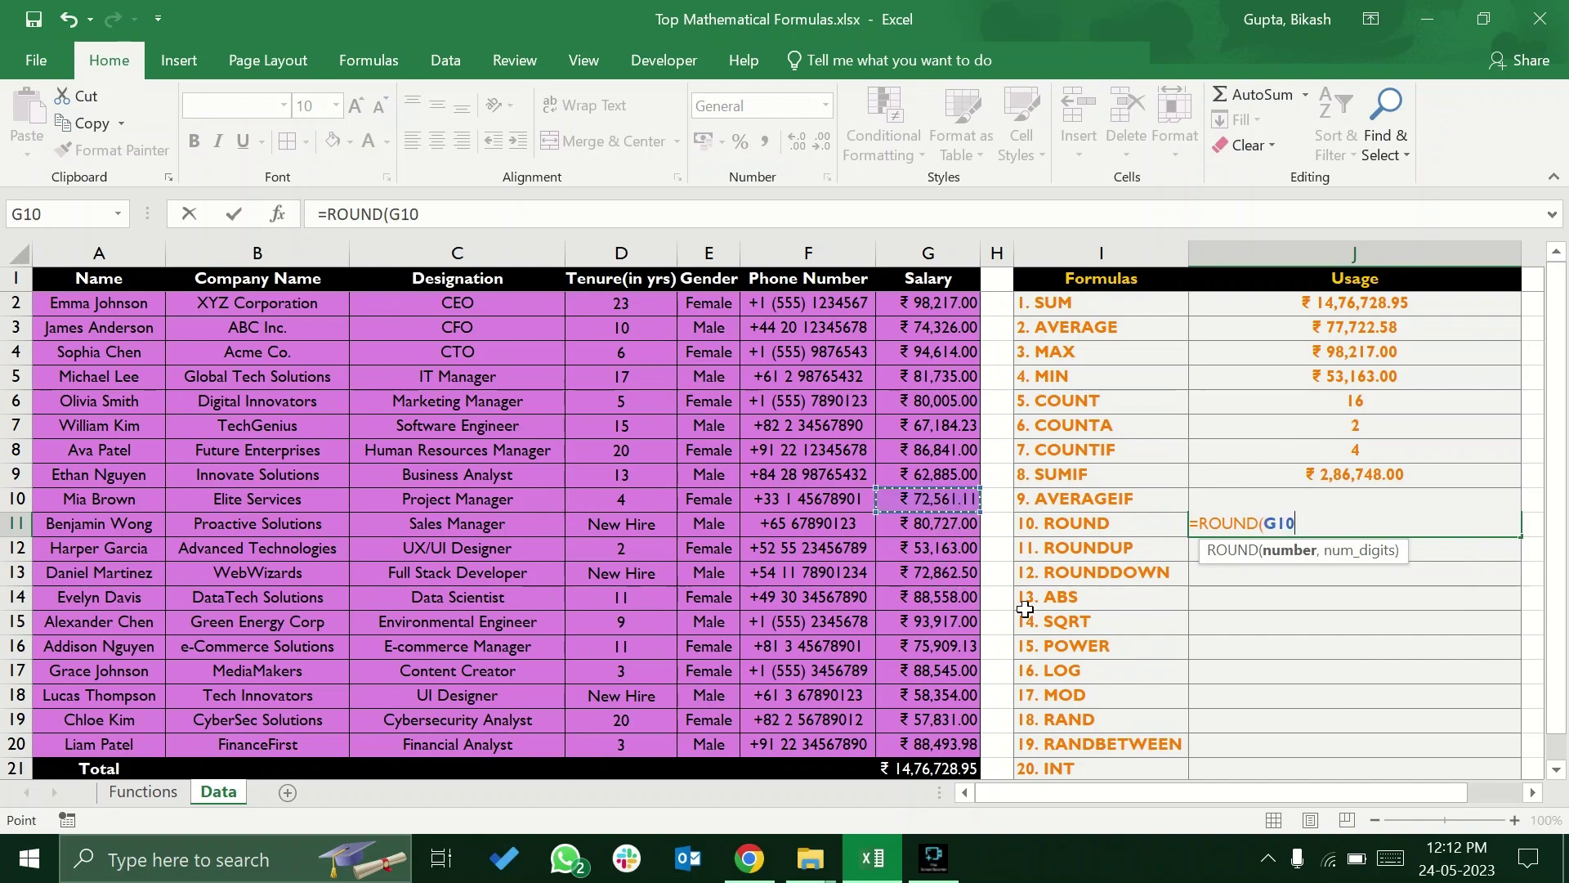
text(,)
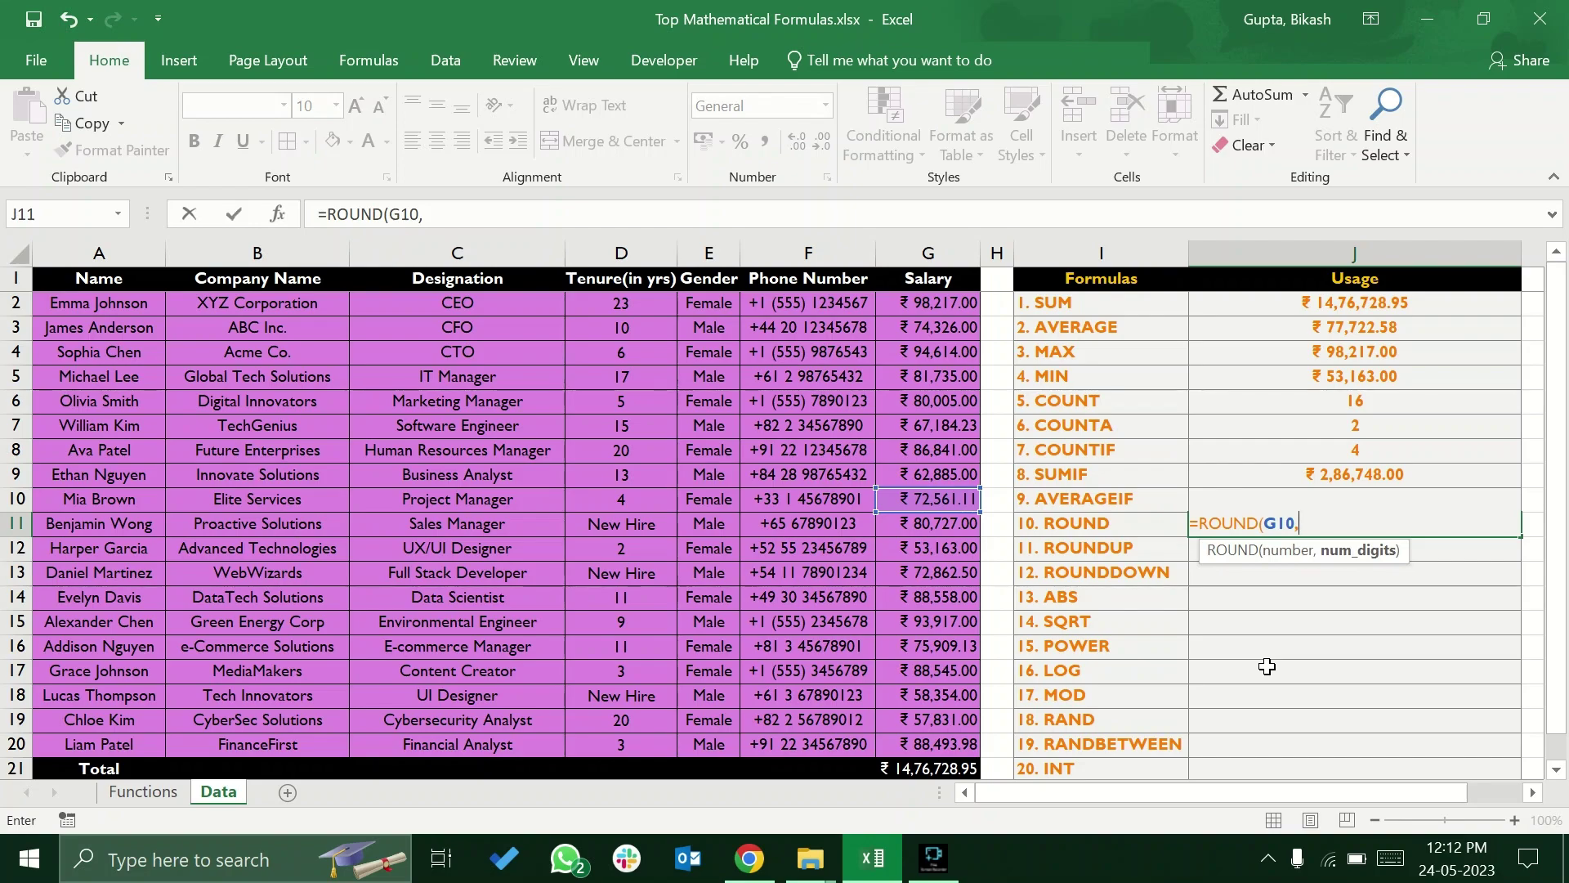
text())
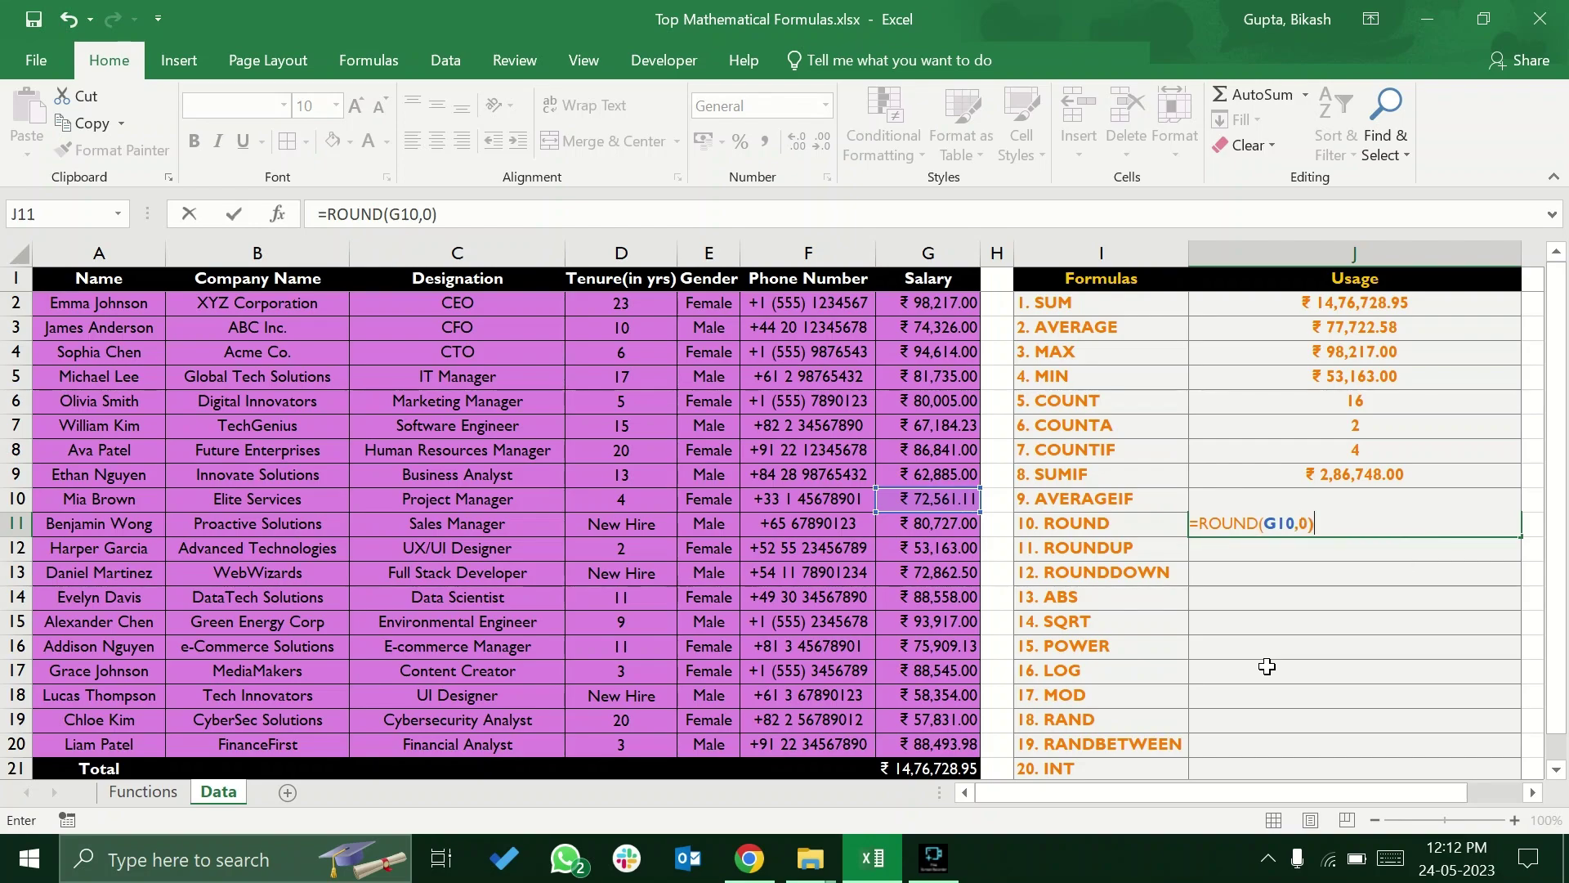
key(Return)
Compare the ROUND result in J11 with the original salary in G10
click(1193, 520)
click(1140, 521)
click(1215, 516)
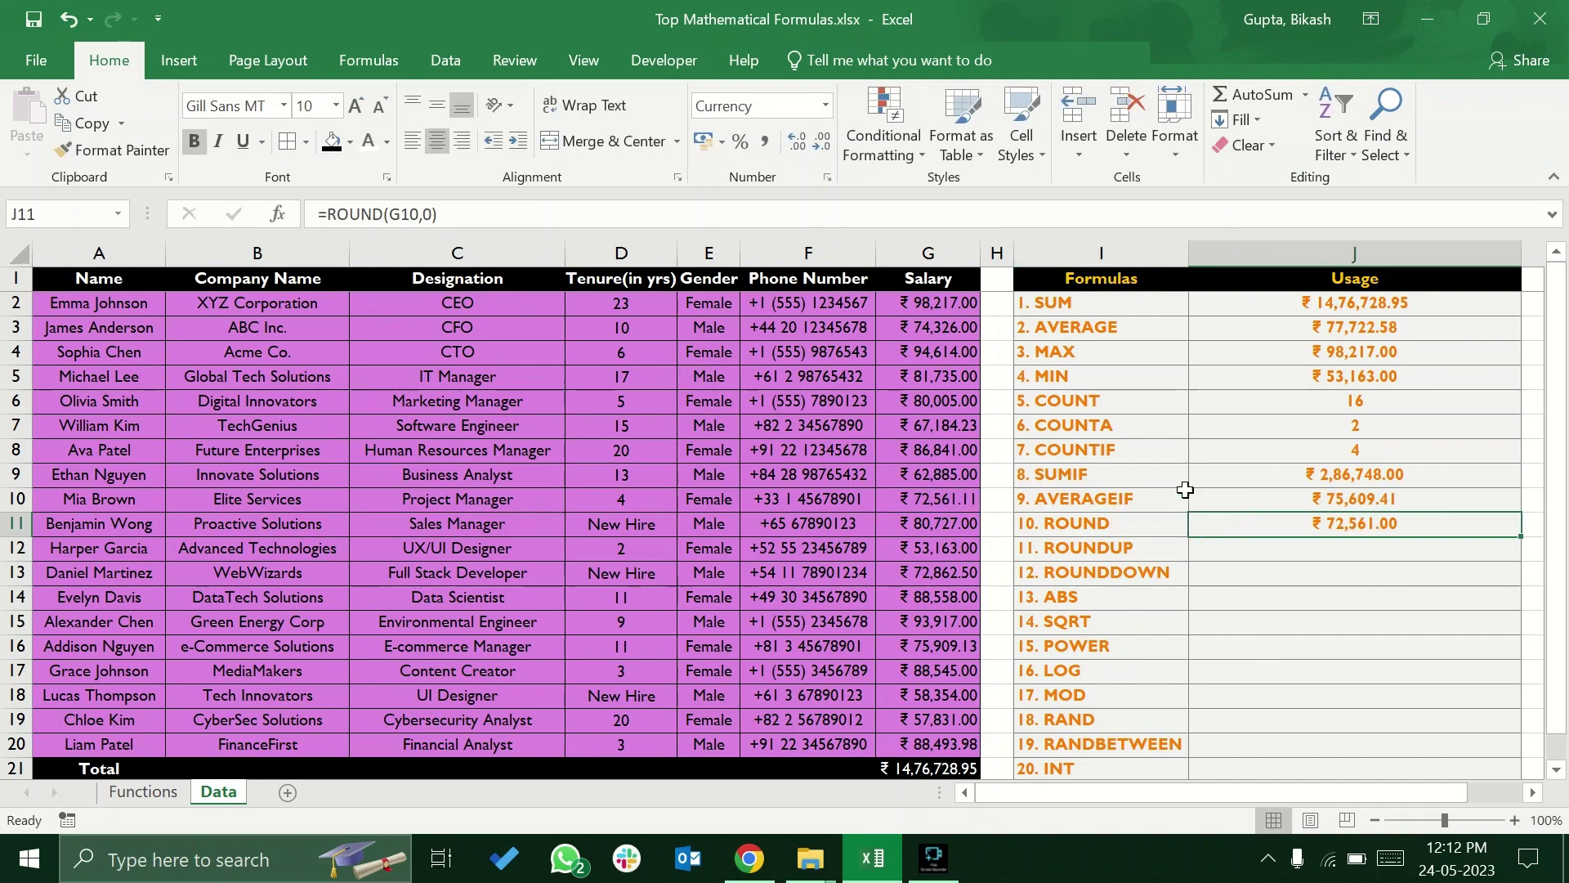
click(932, 505)
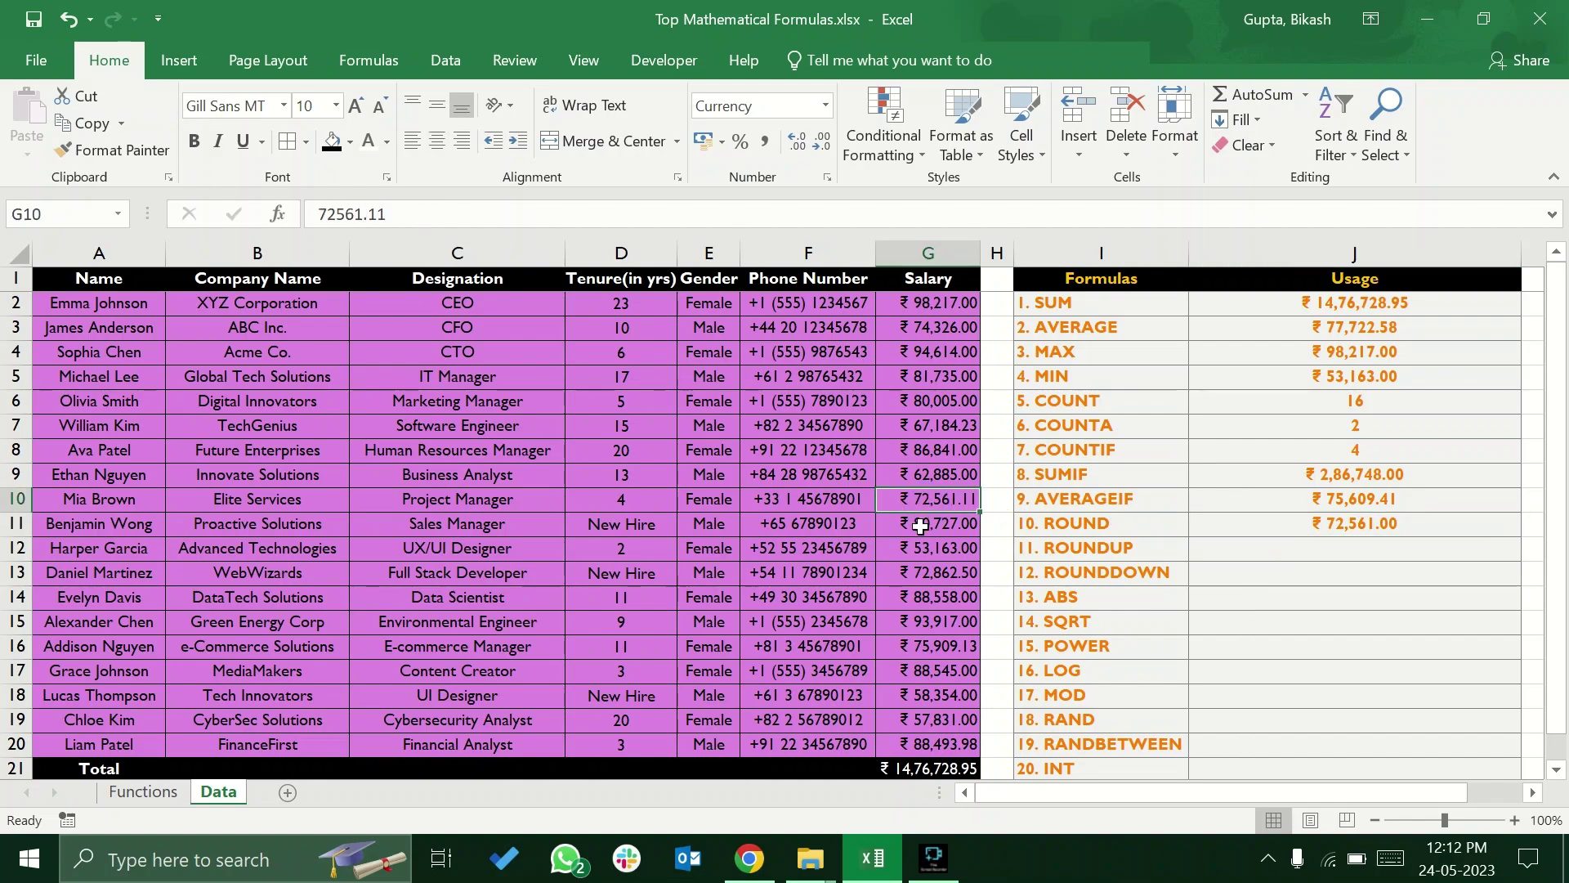
click(1266, 528)
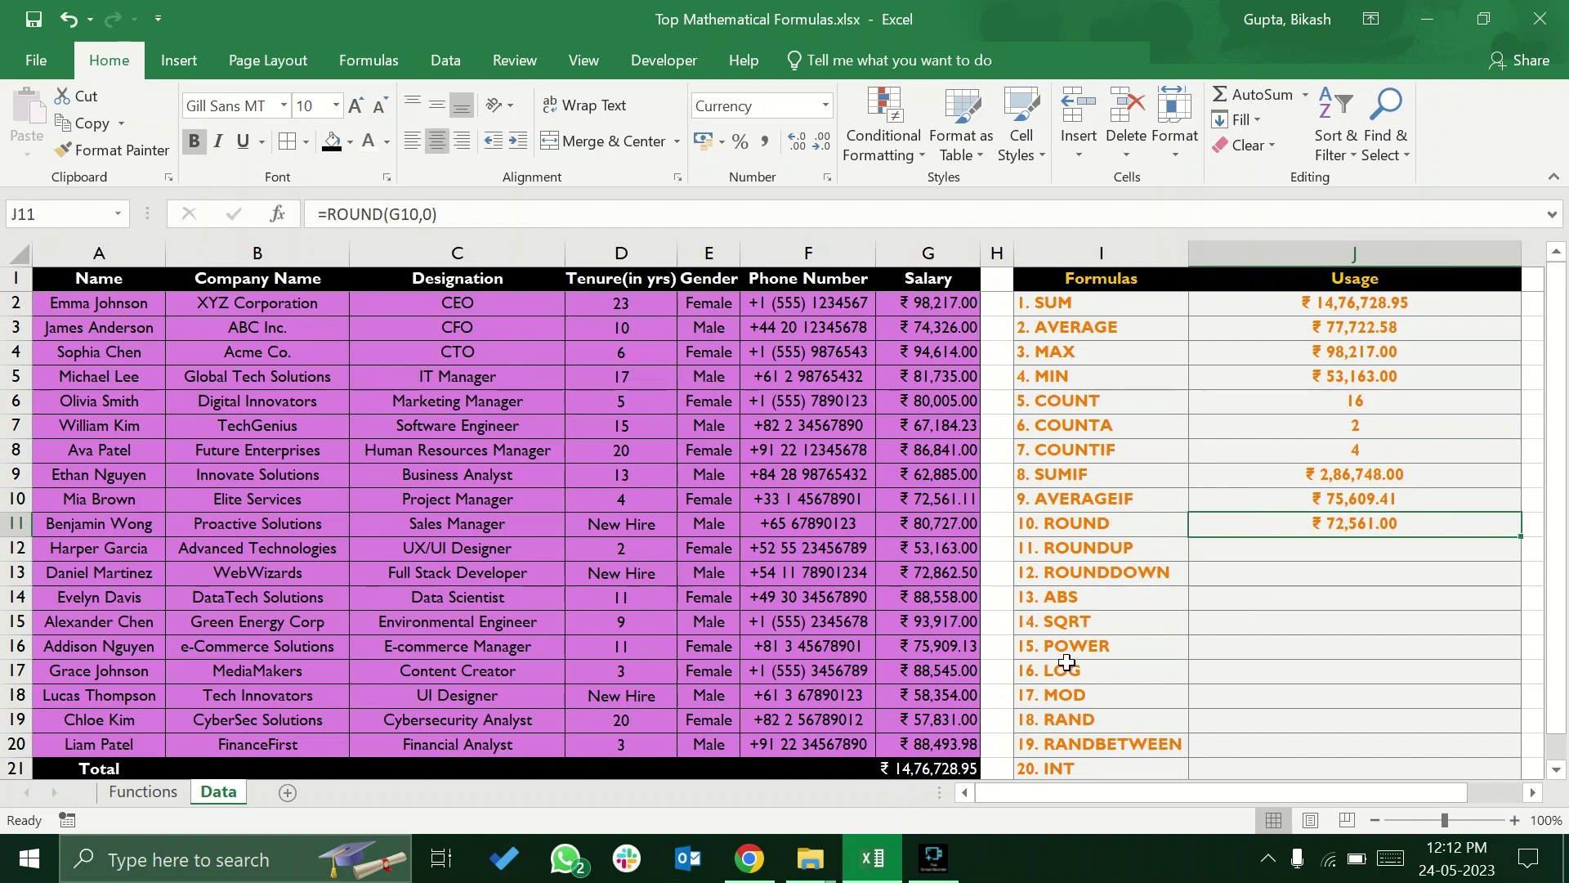
Enter =ROUNDUP(G10,0) in J12 and review the result beside its ROUNDUP label
click(1203, 551)
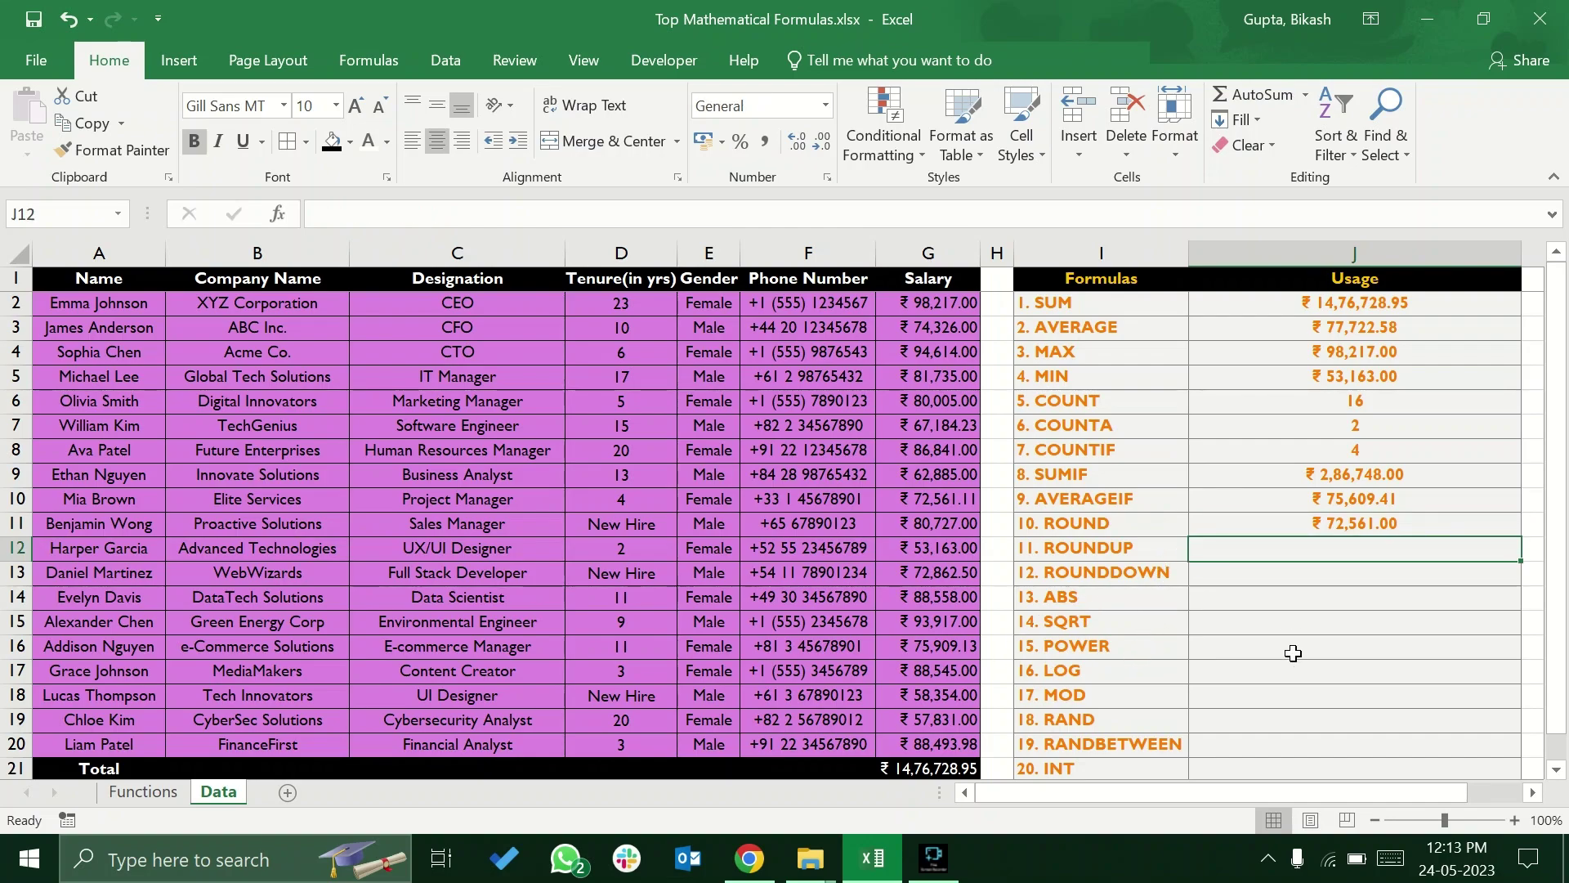
text(=round)
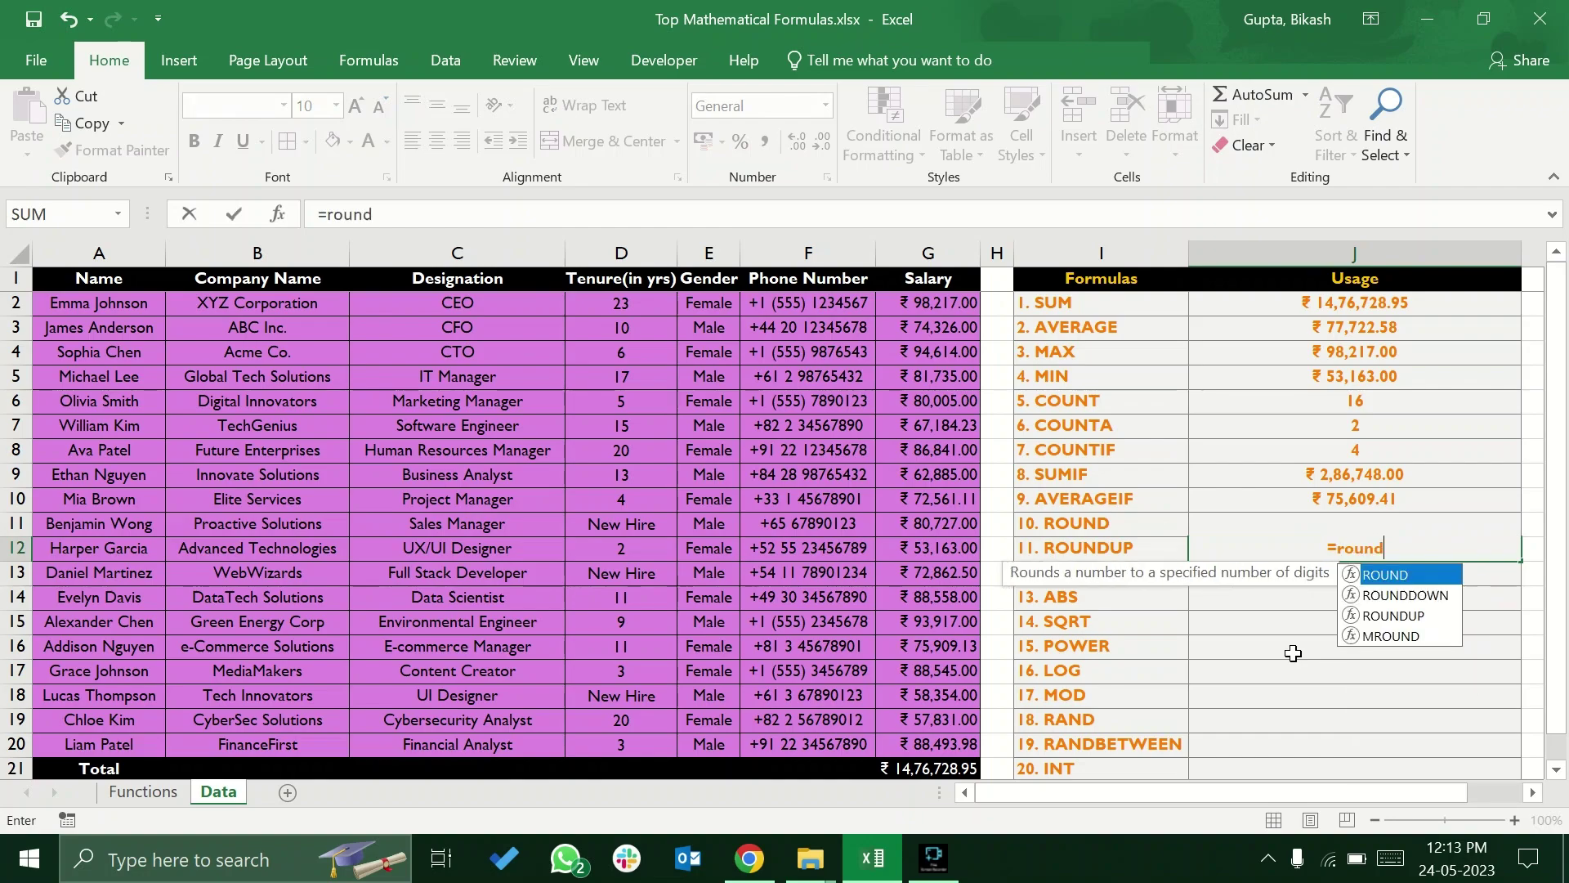
text(up)
key(Tab)
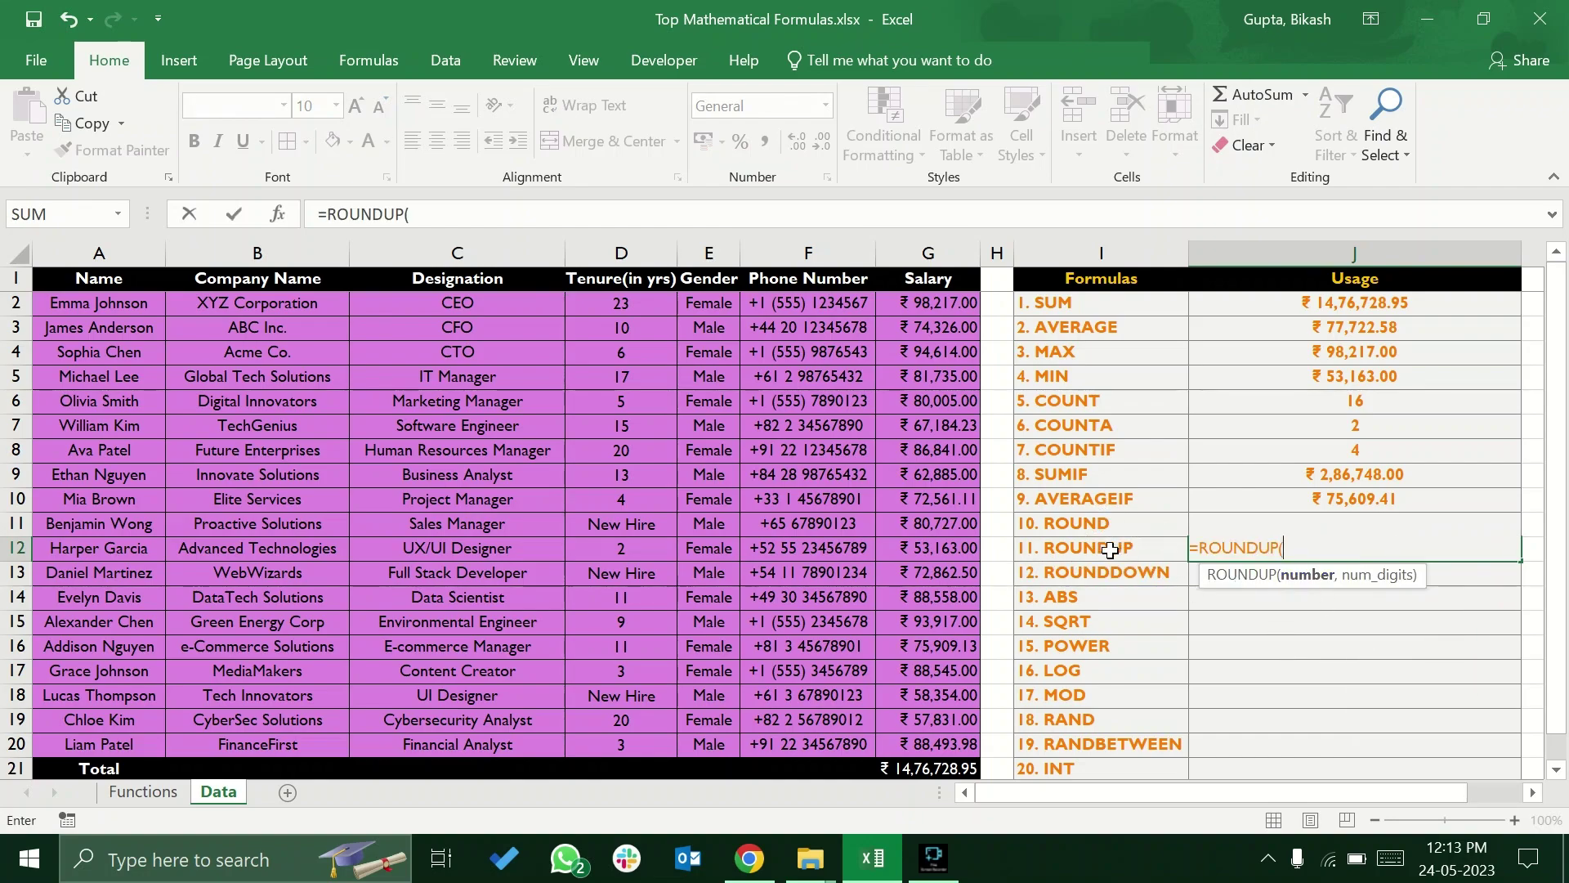
click(922, 501)
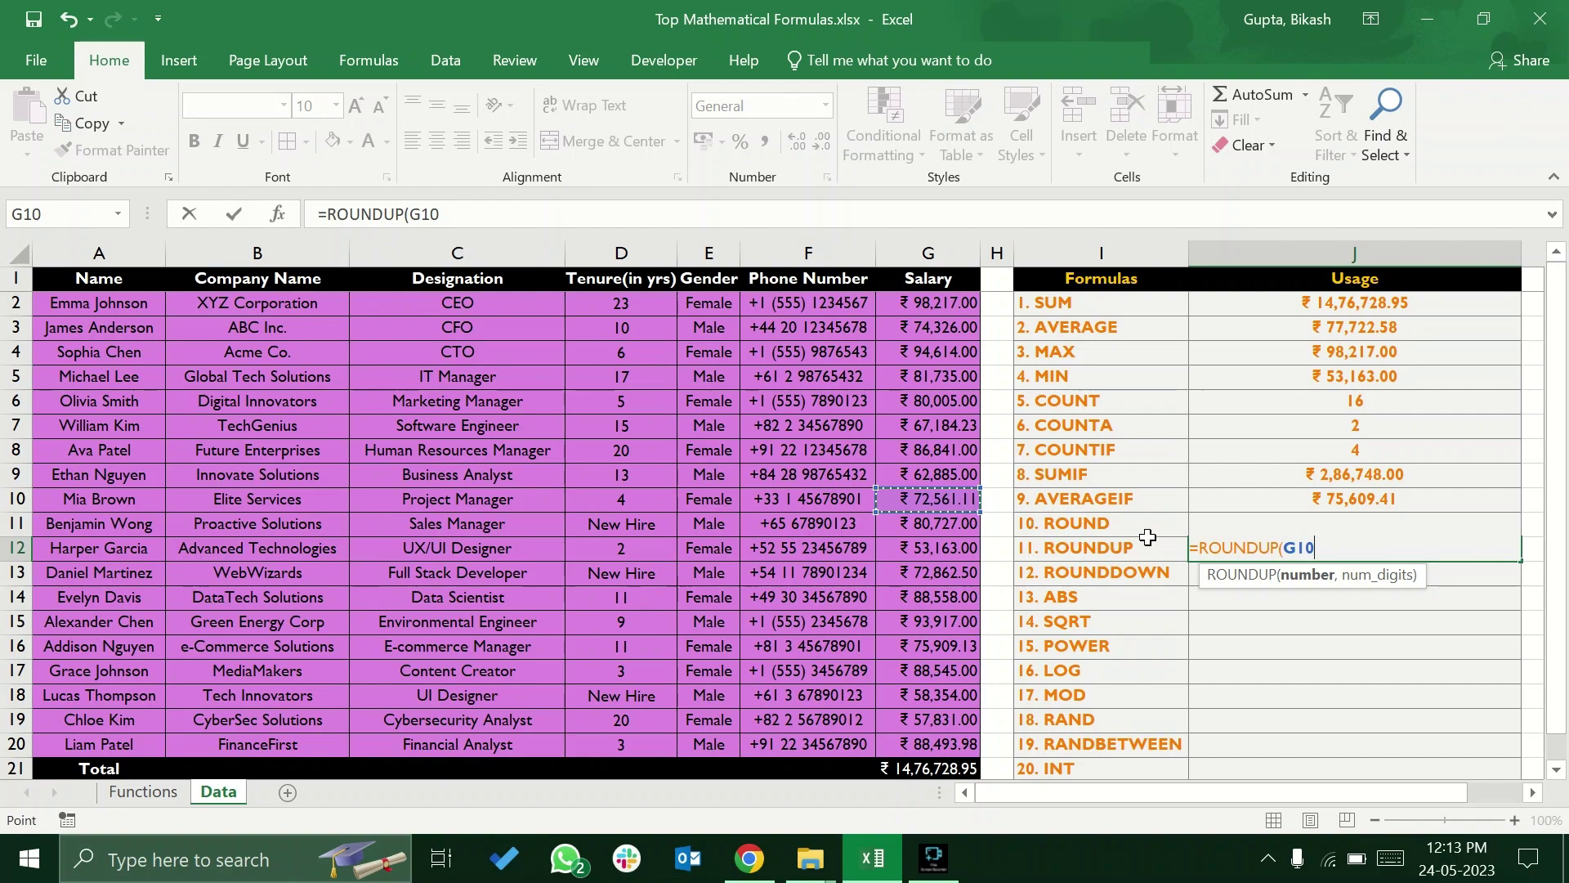
text())
key(F2)
key(Left)
text(,)
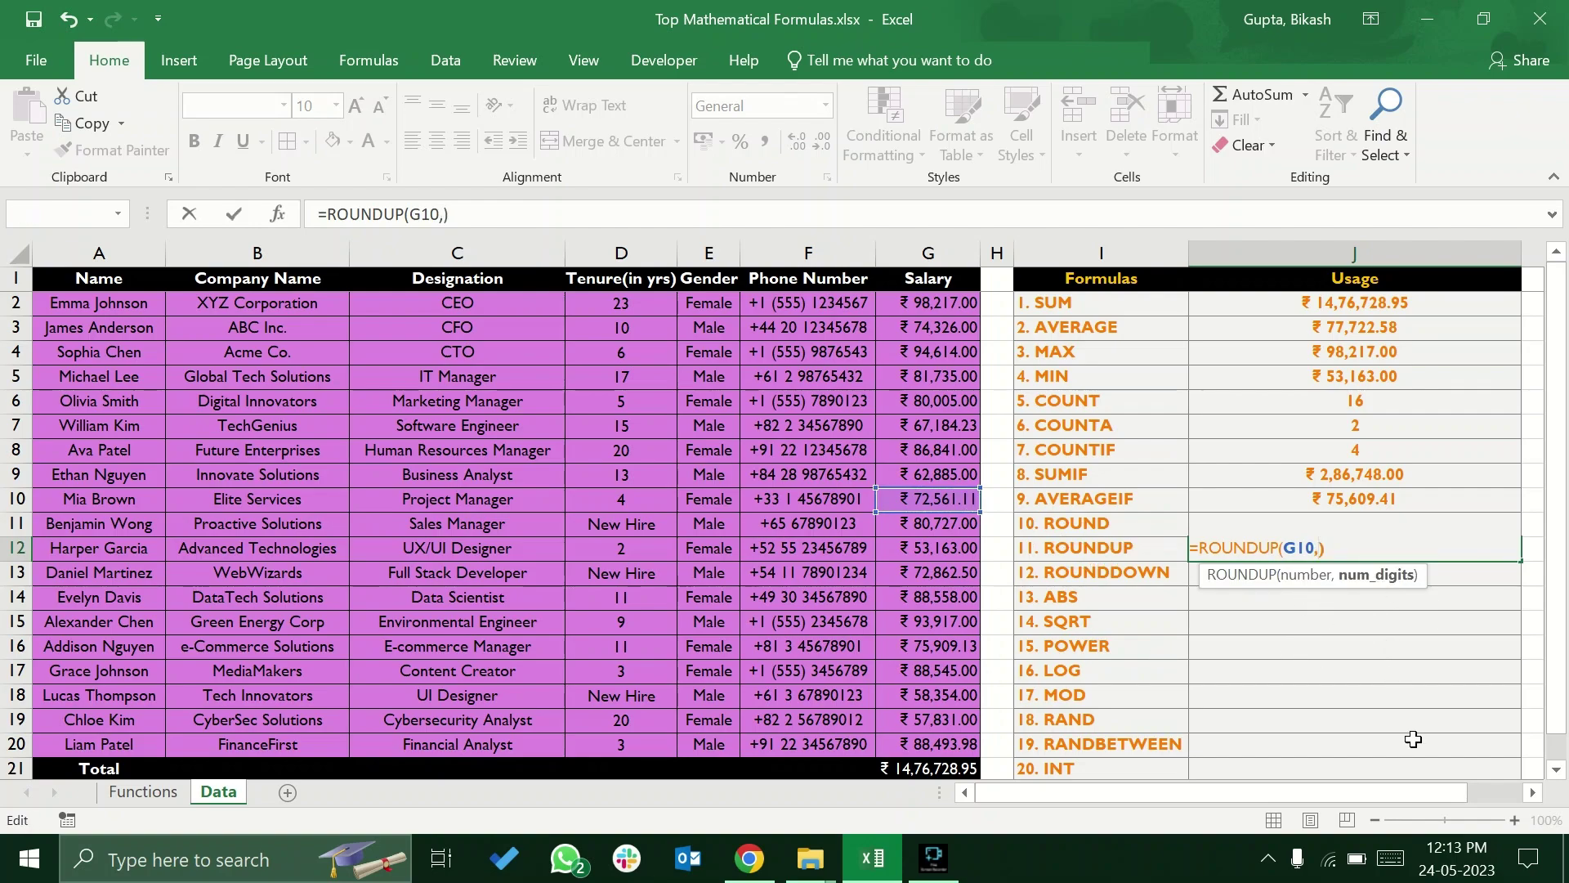
text(0)
key(Return)
click(1223, 545)
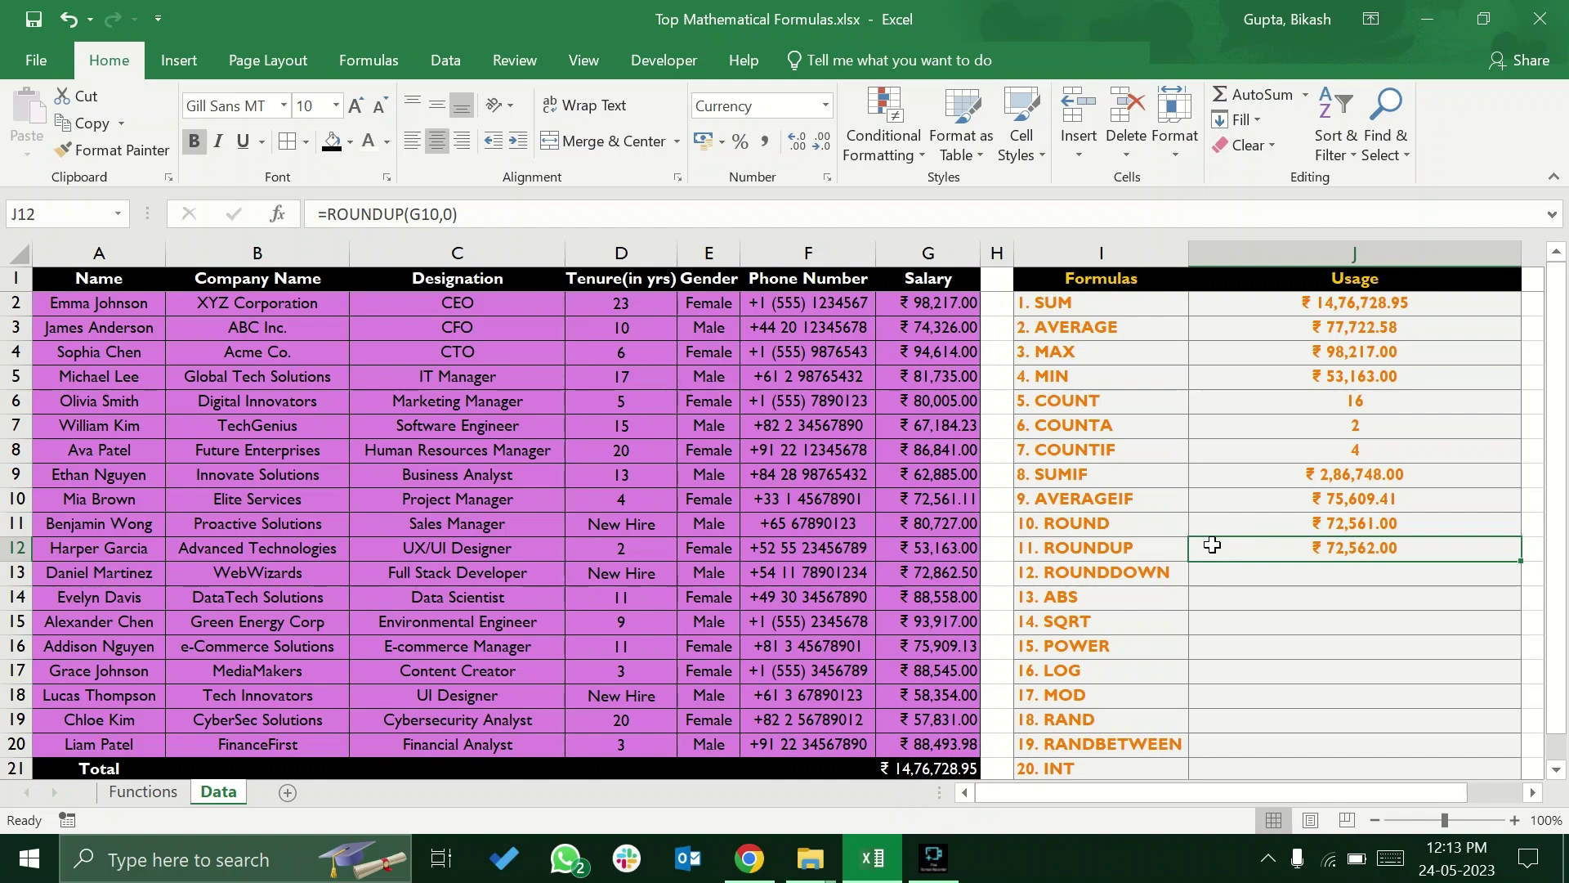
click(1140, 546)
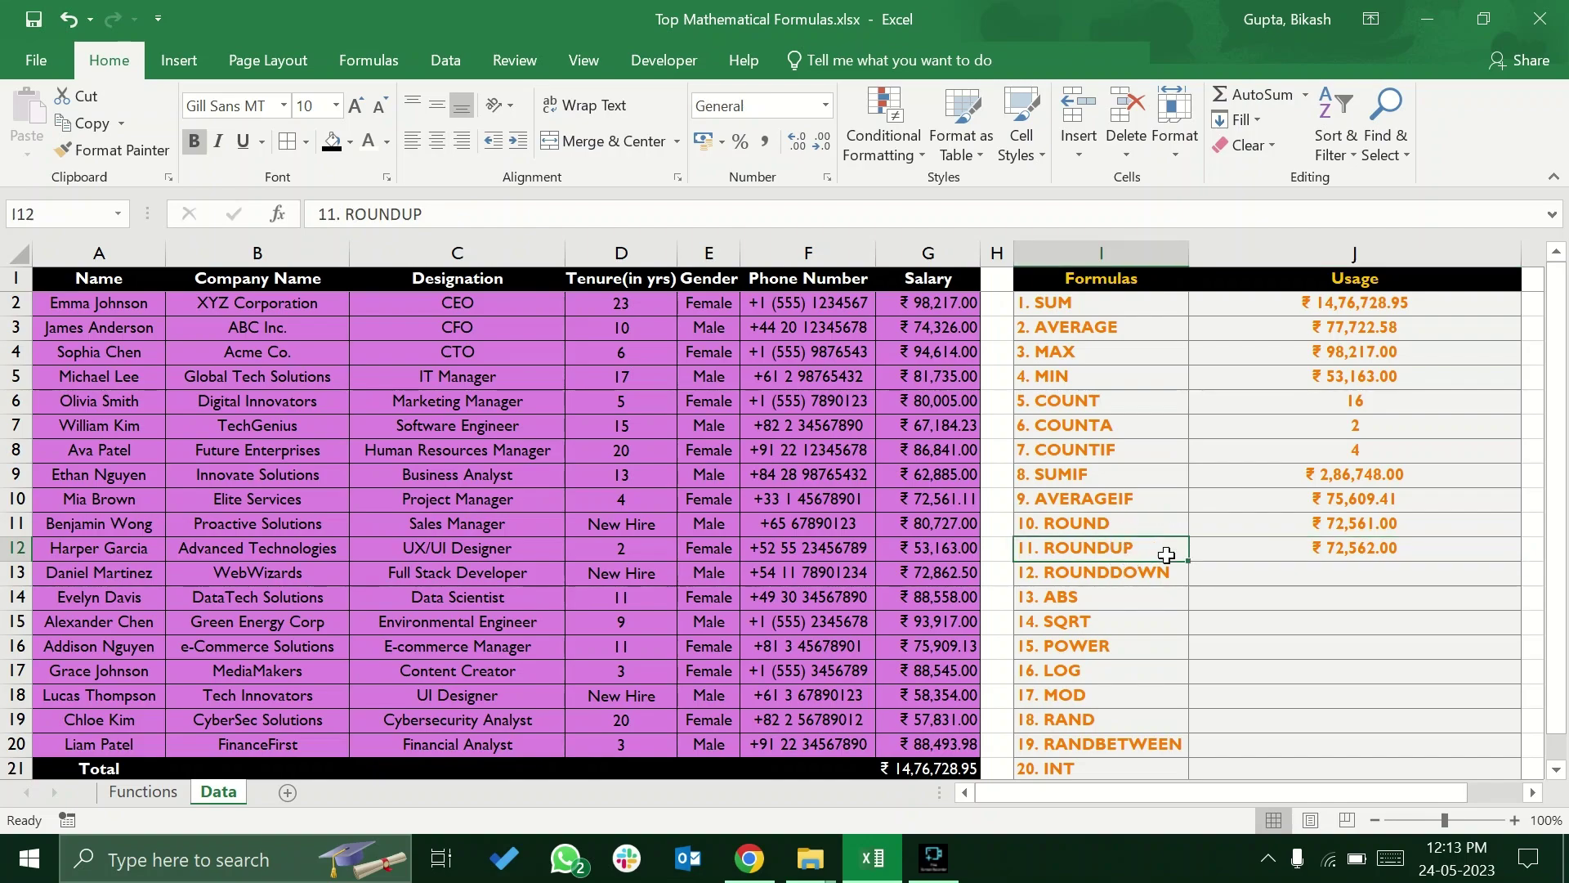
click(1252, 549)
Enter =ROUNDDOWN(G20,0) in J13 and compare the result with the salary in G20
click(1181, 574)
click(1236, 574)
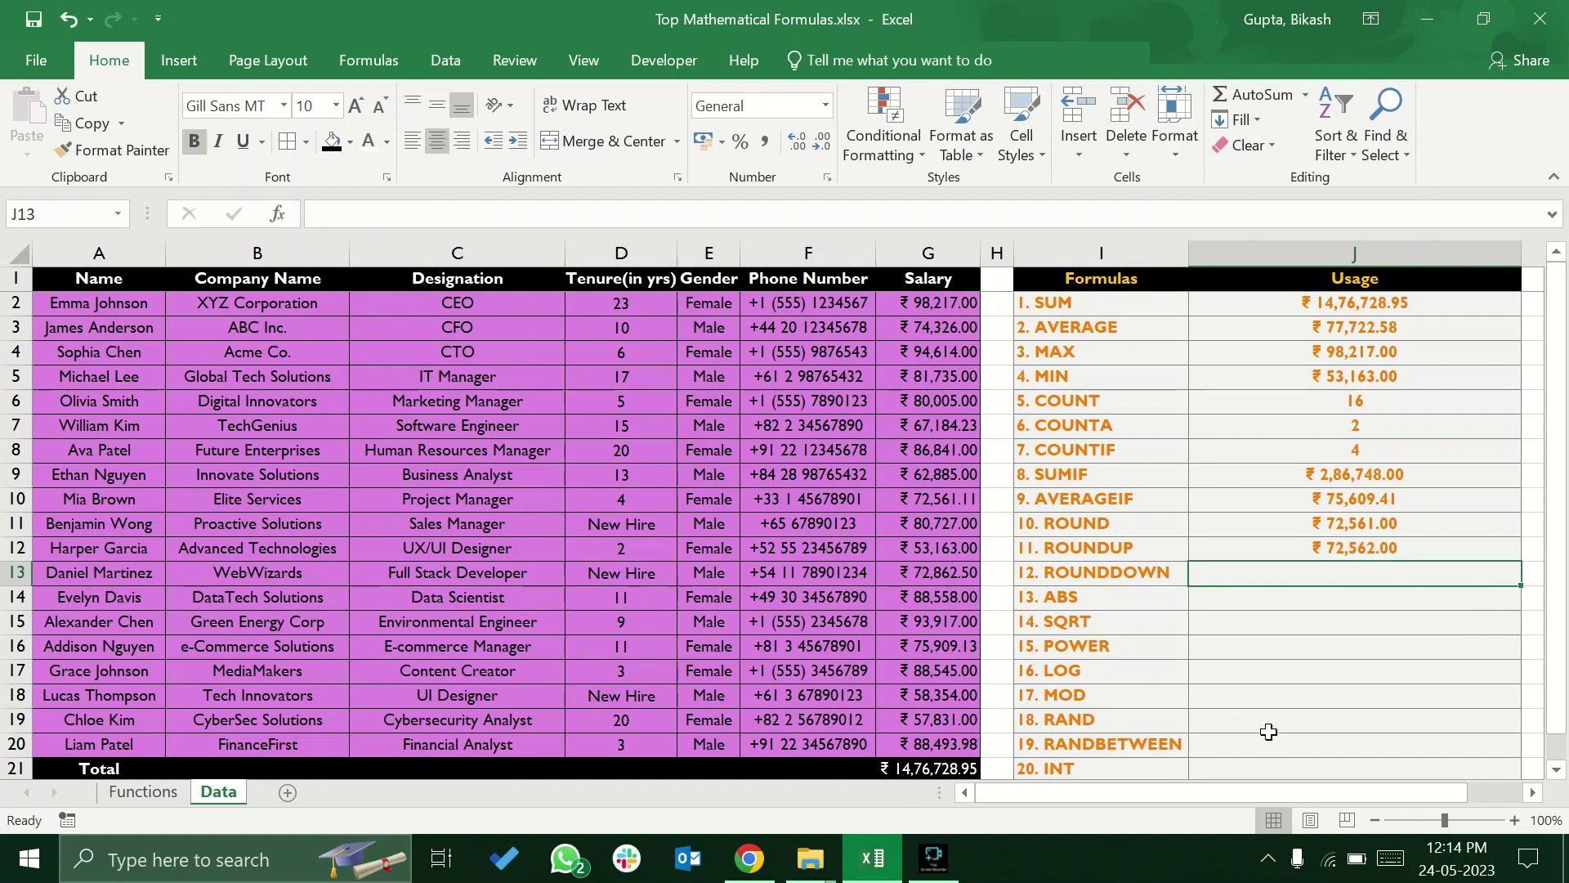
text(=rpund)
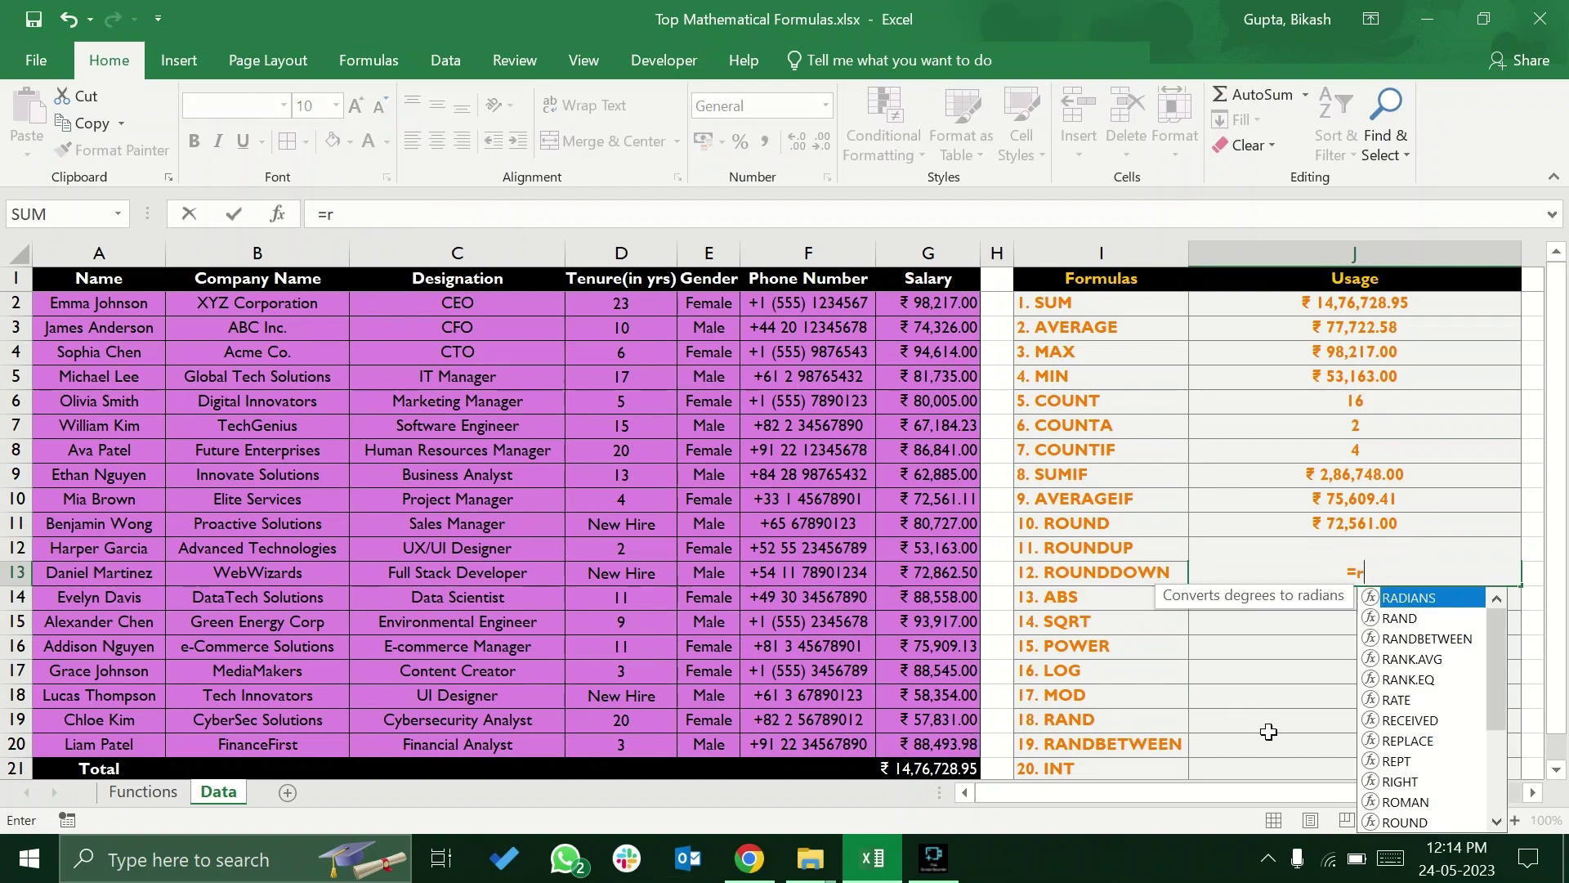
key(BackSpace)
key(BackSpace)
key(BackSpace)
key(BackSpace)
text(oundo)
key(BackSpace)
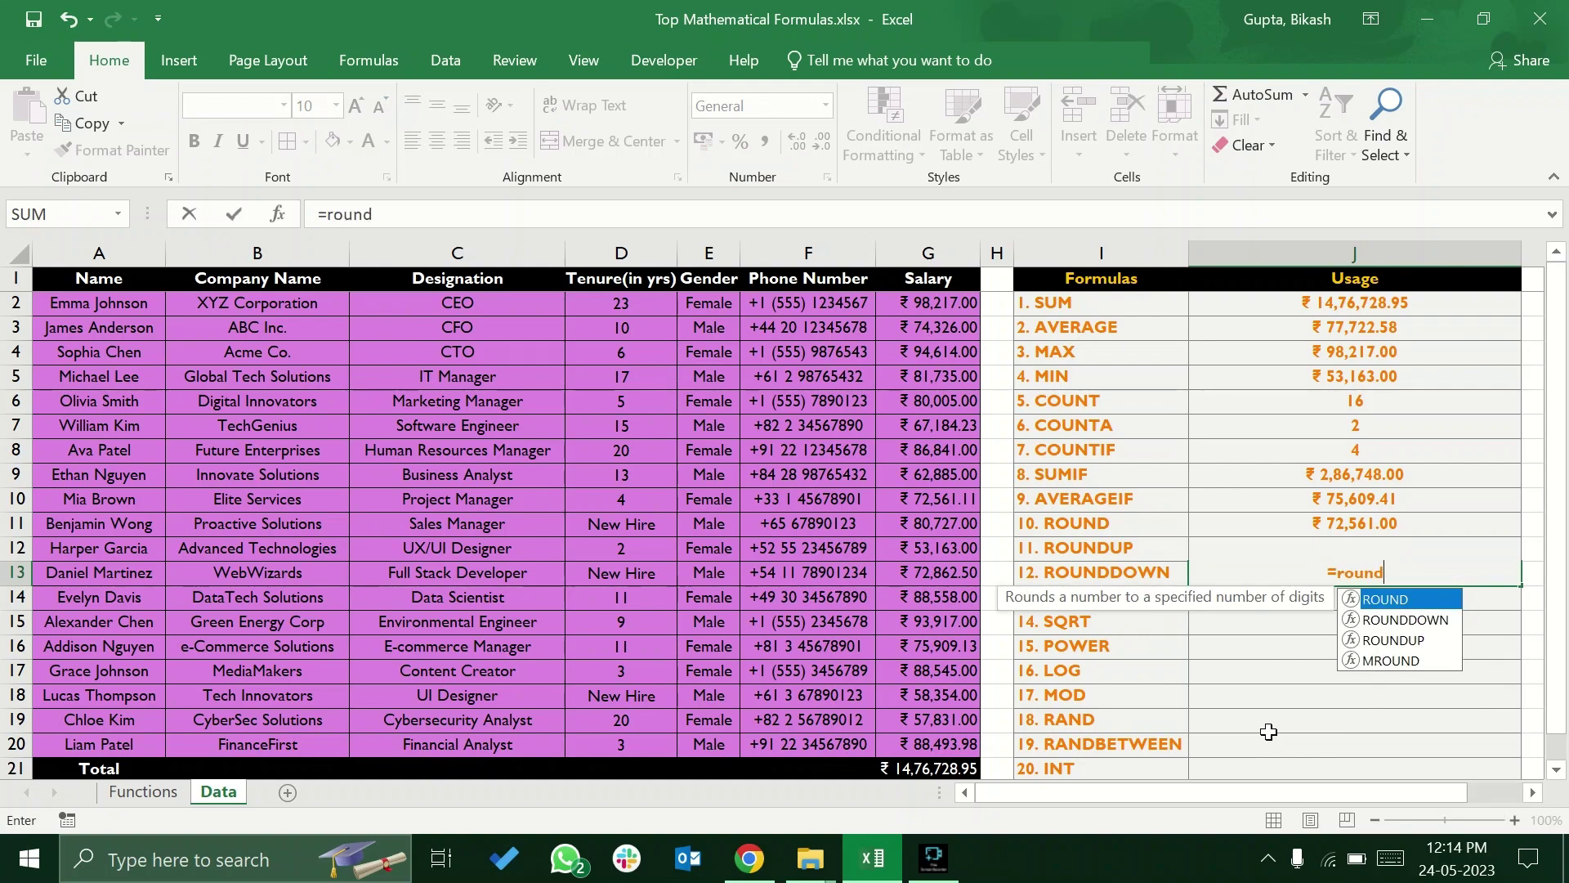
text(d)
key(Tab)
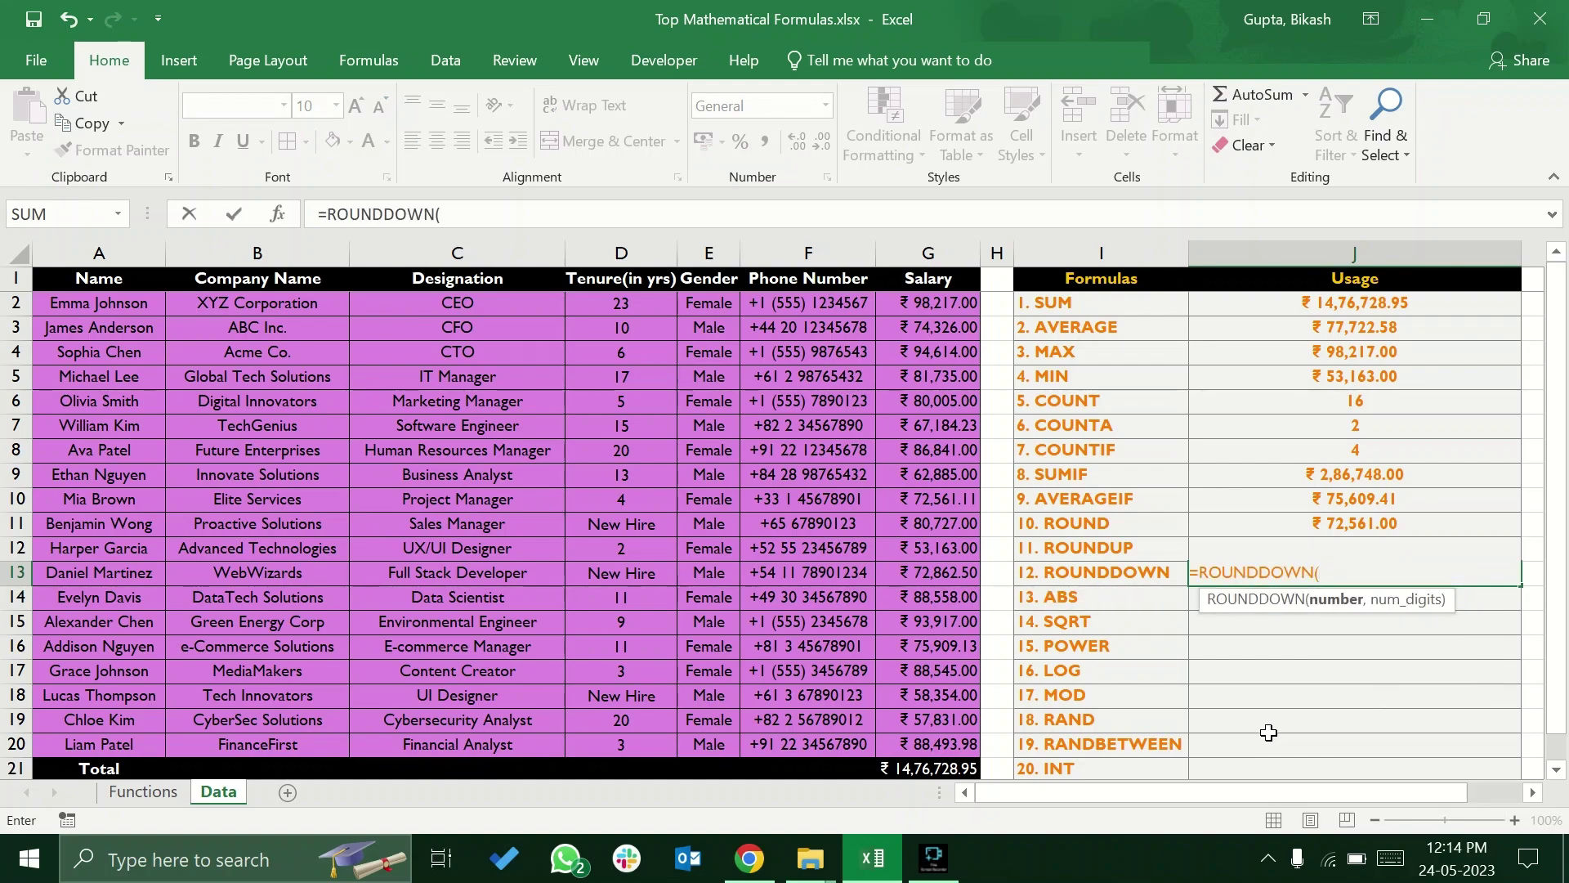
click(921, 741)
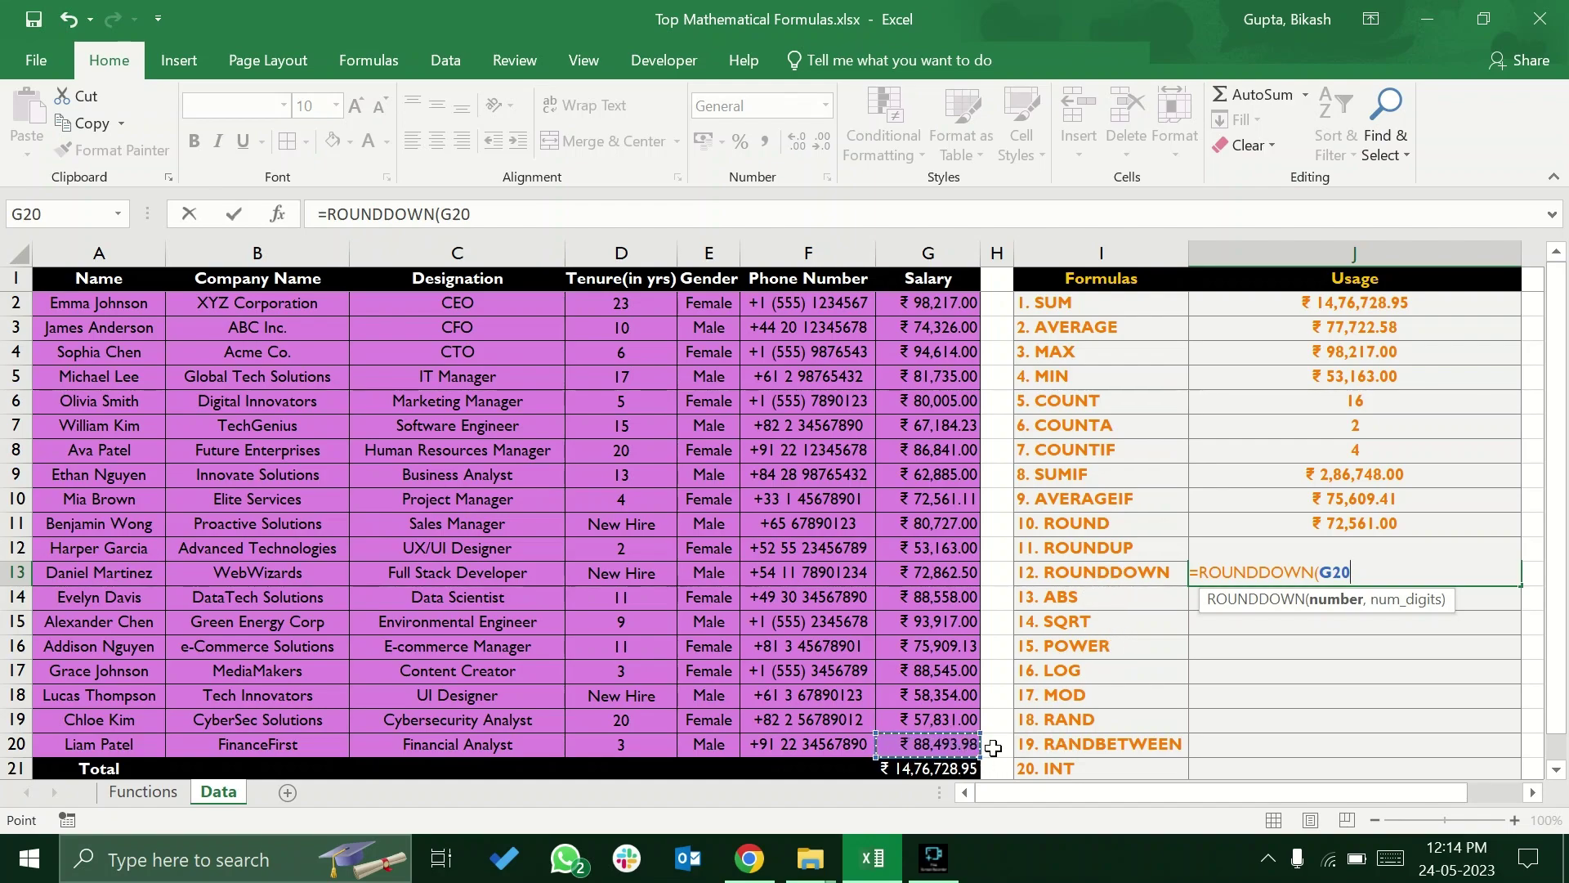
text(,0)
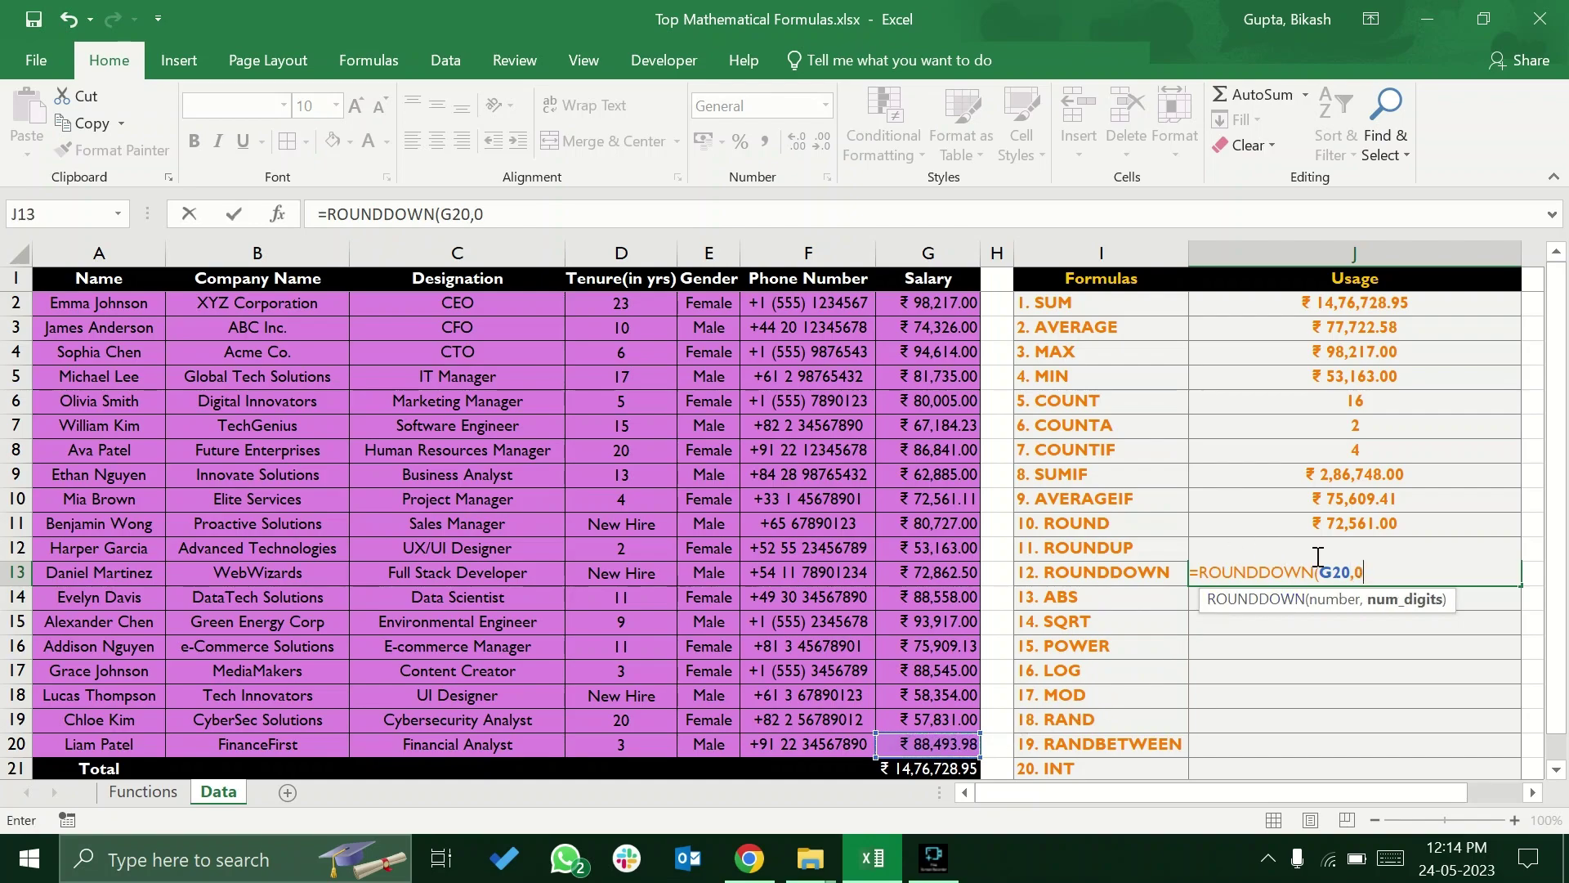
text())
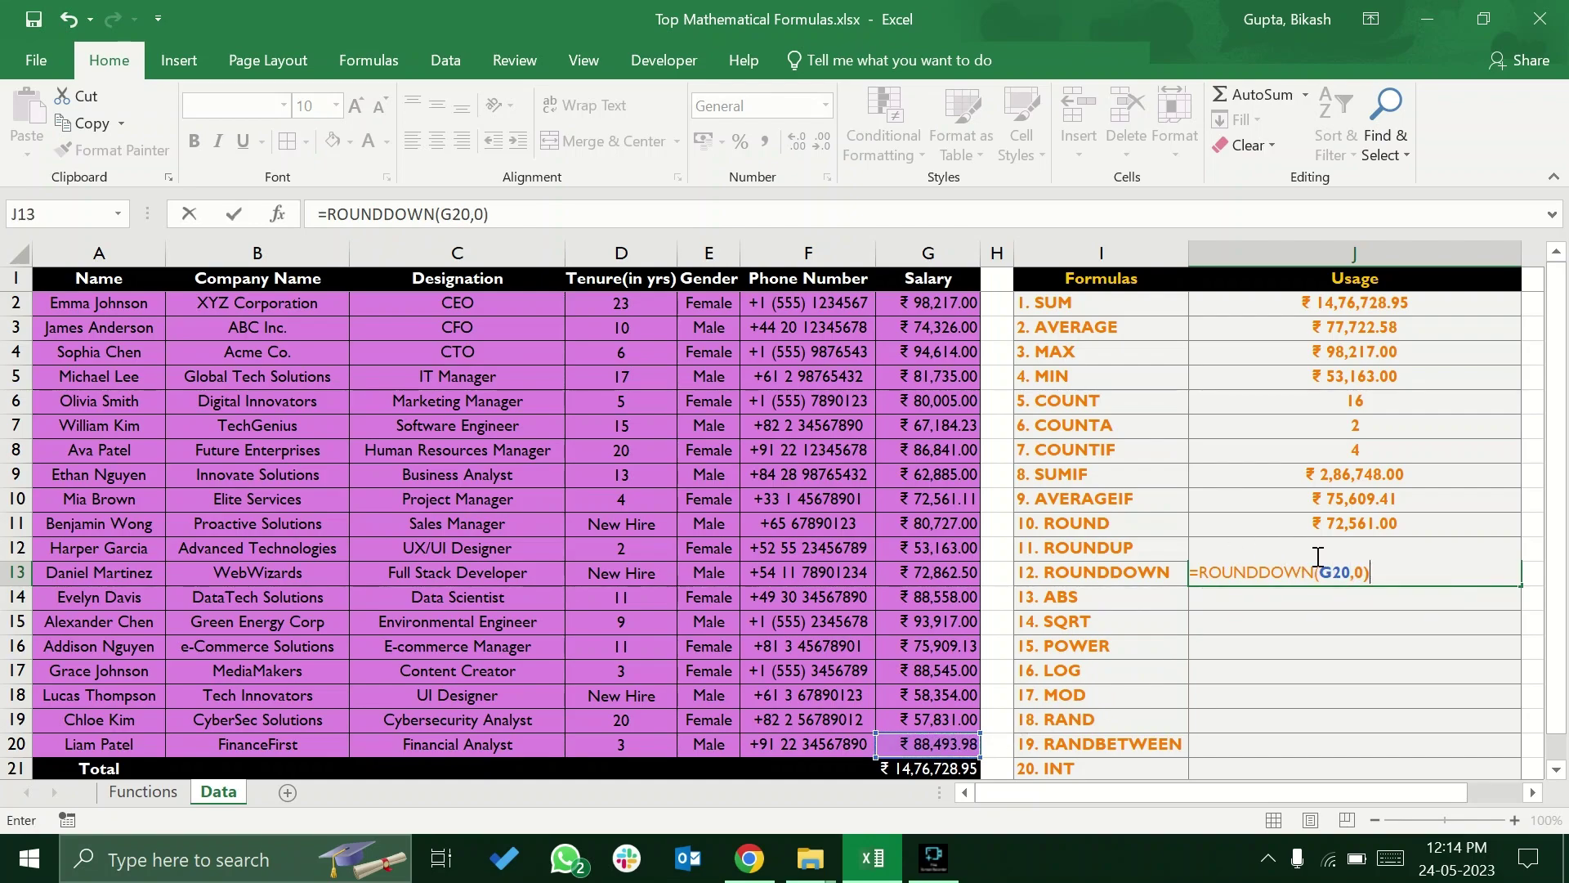
key(Return)
click(924, 742)
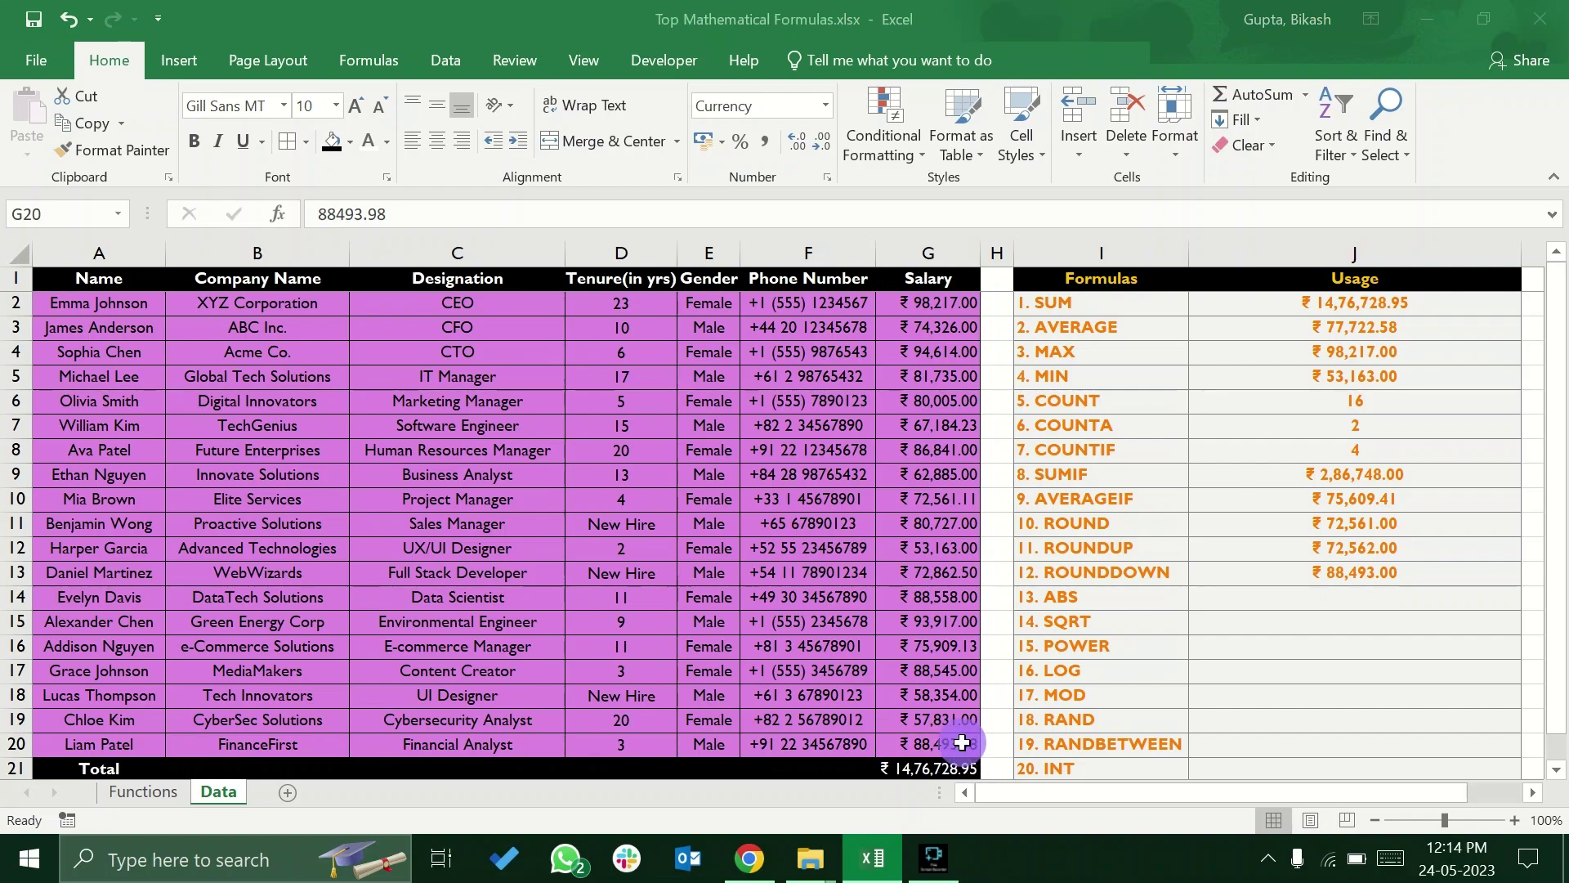
click(1391, 572)
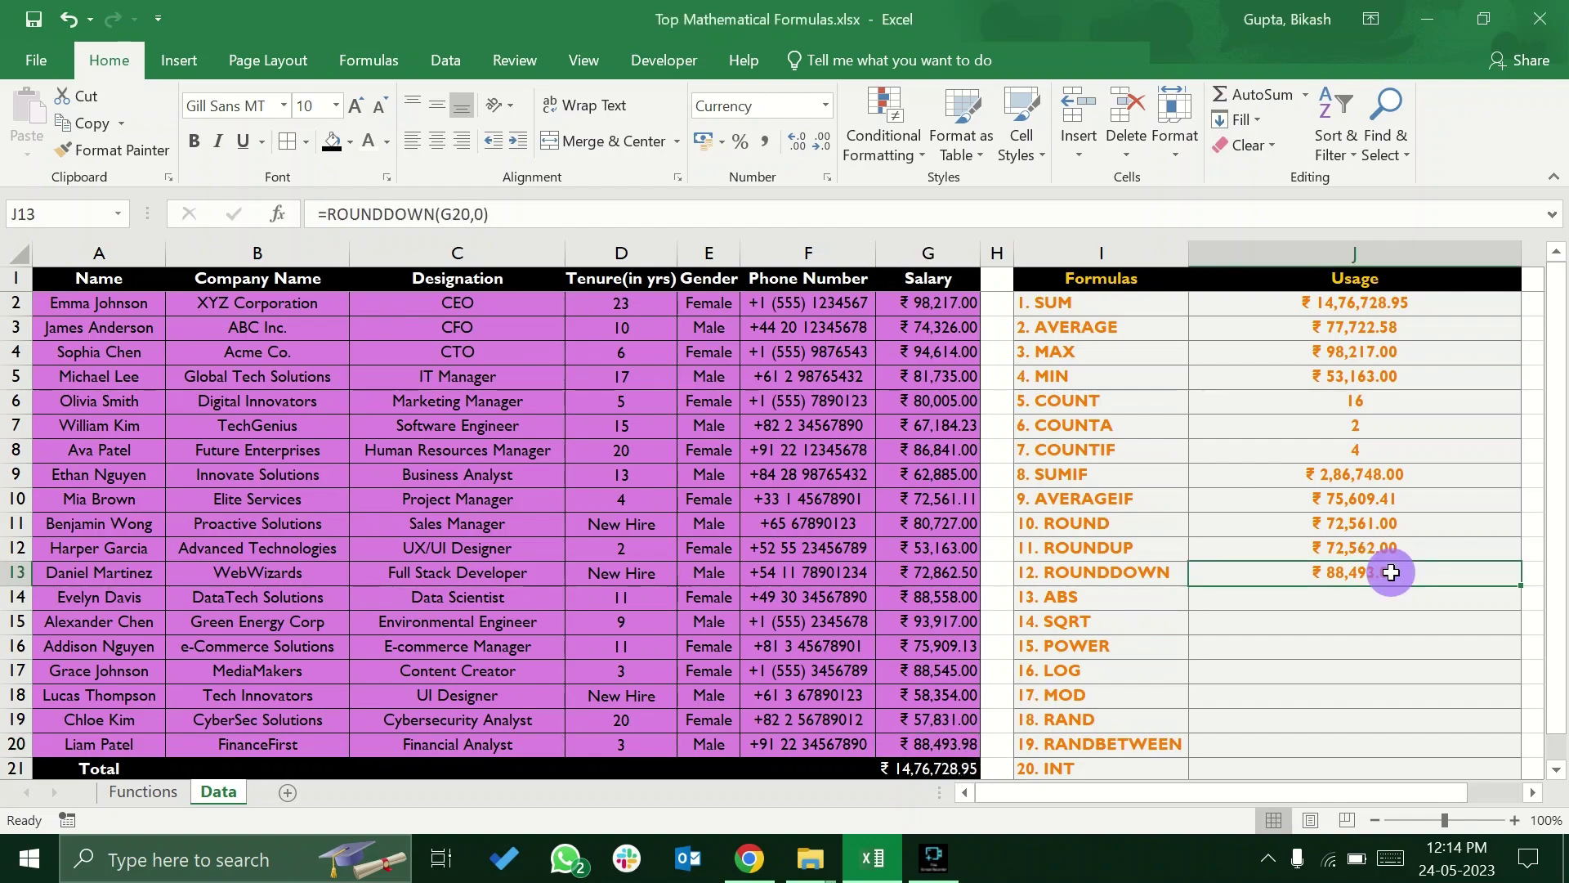
Select J14, the Usage cell for ABS, and consult the ABS description in B14 of the Functions sheet
click(1283, 599)
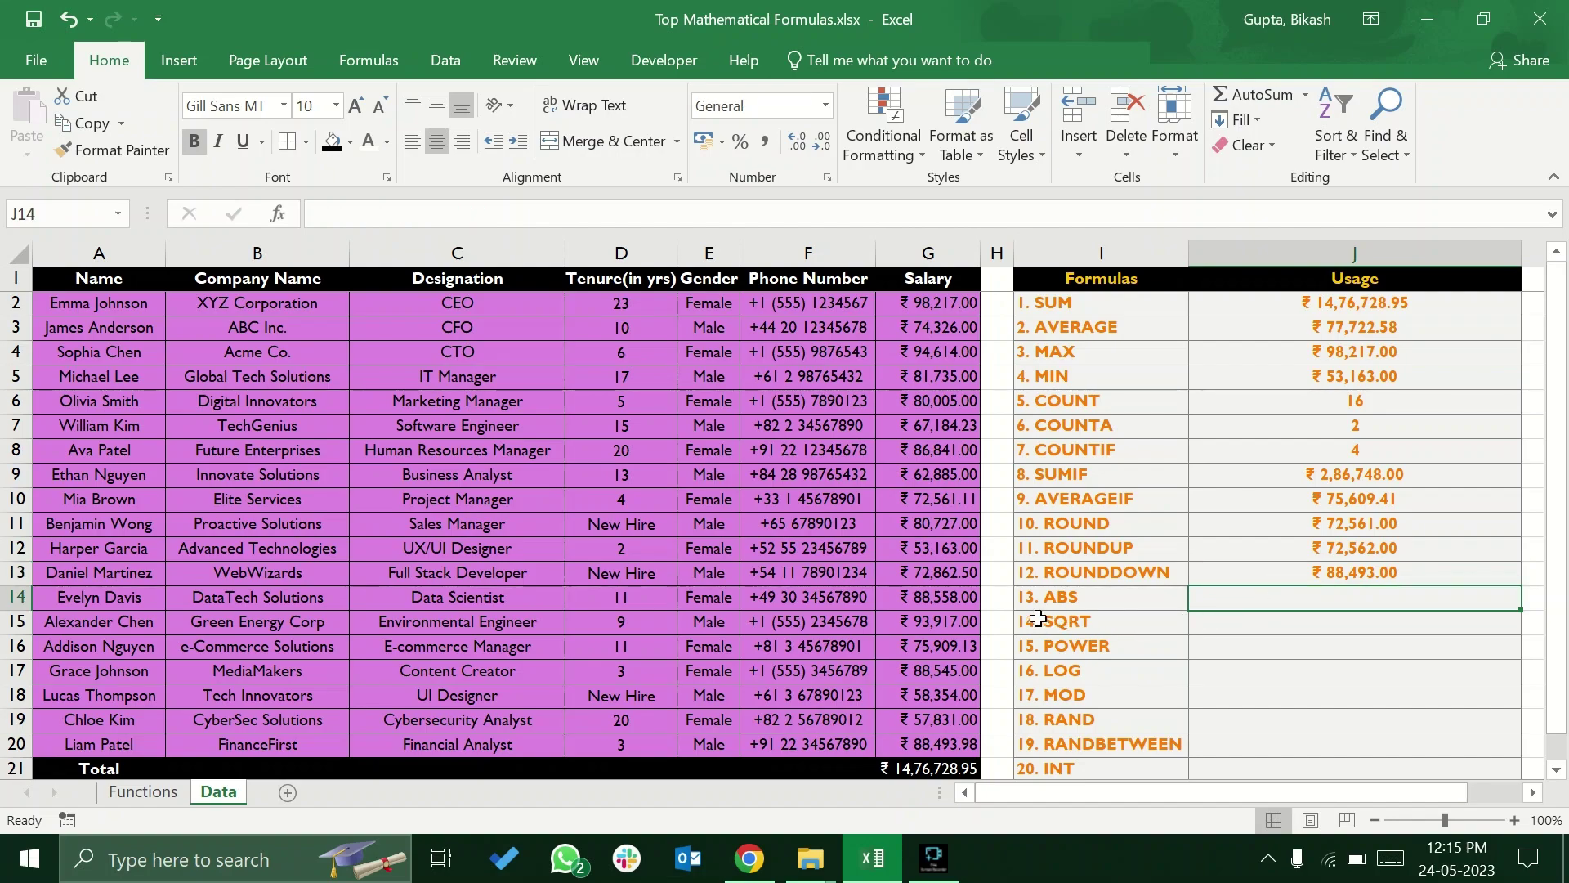
click(179, 796)
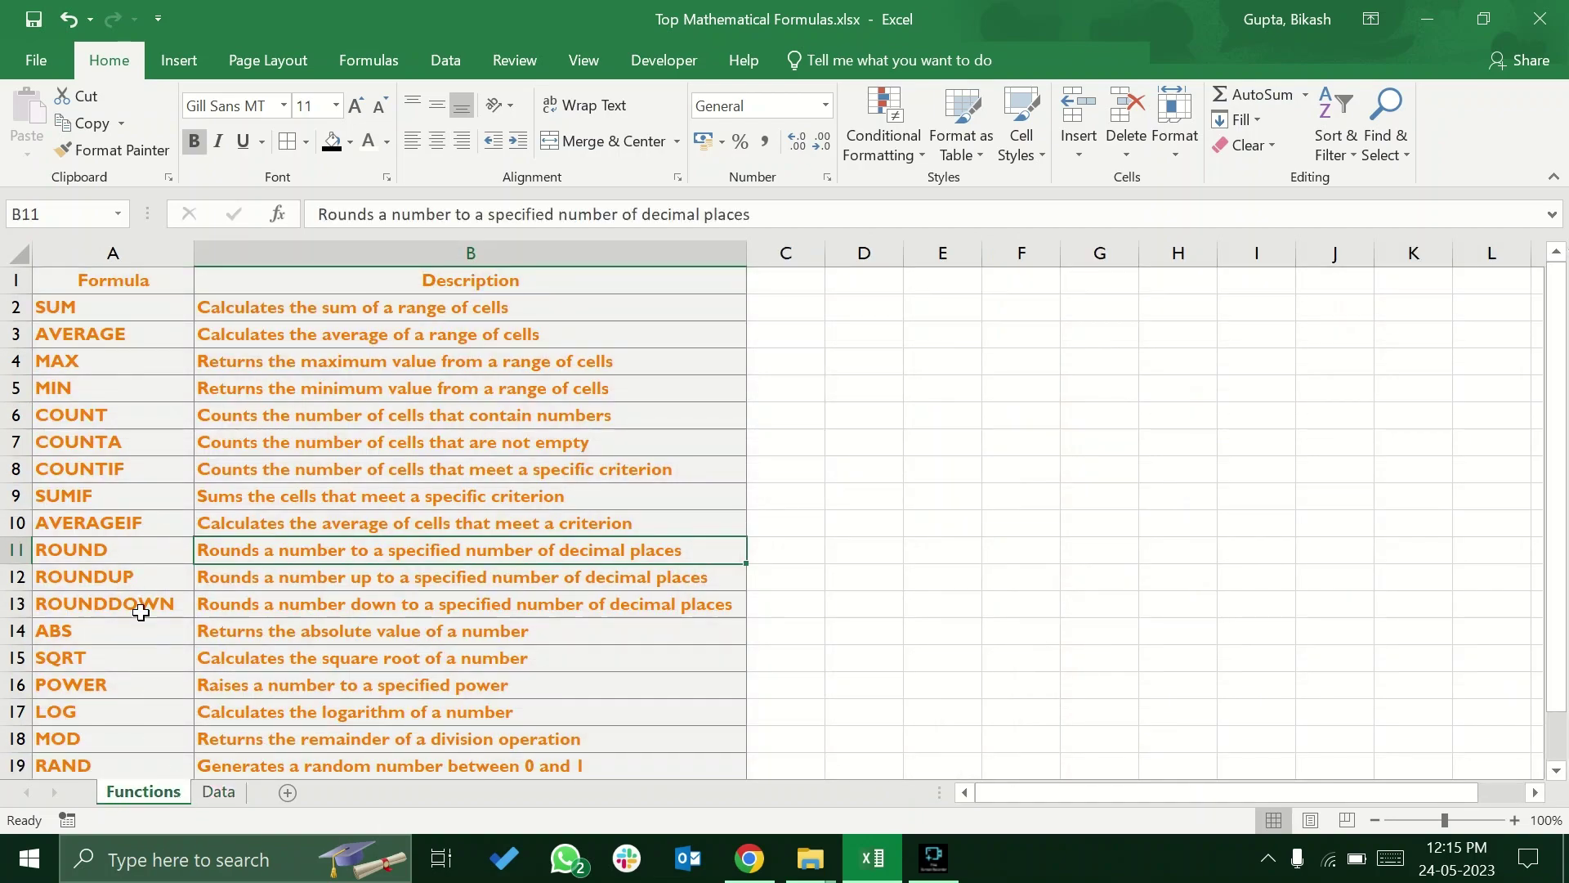
click(253, 654)
click(252, 636)
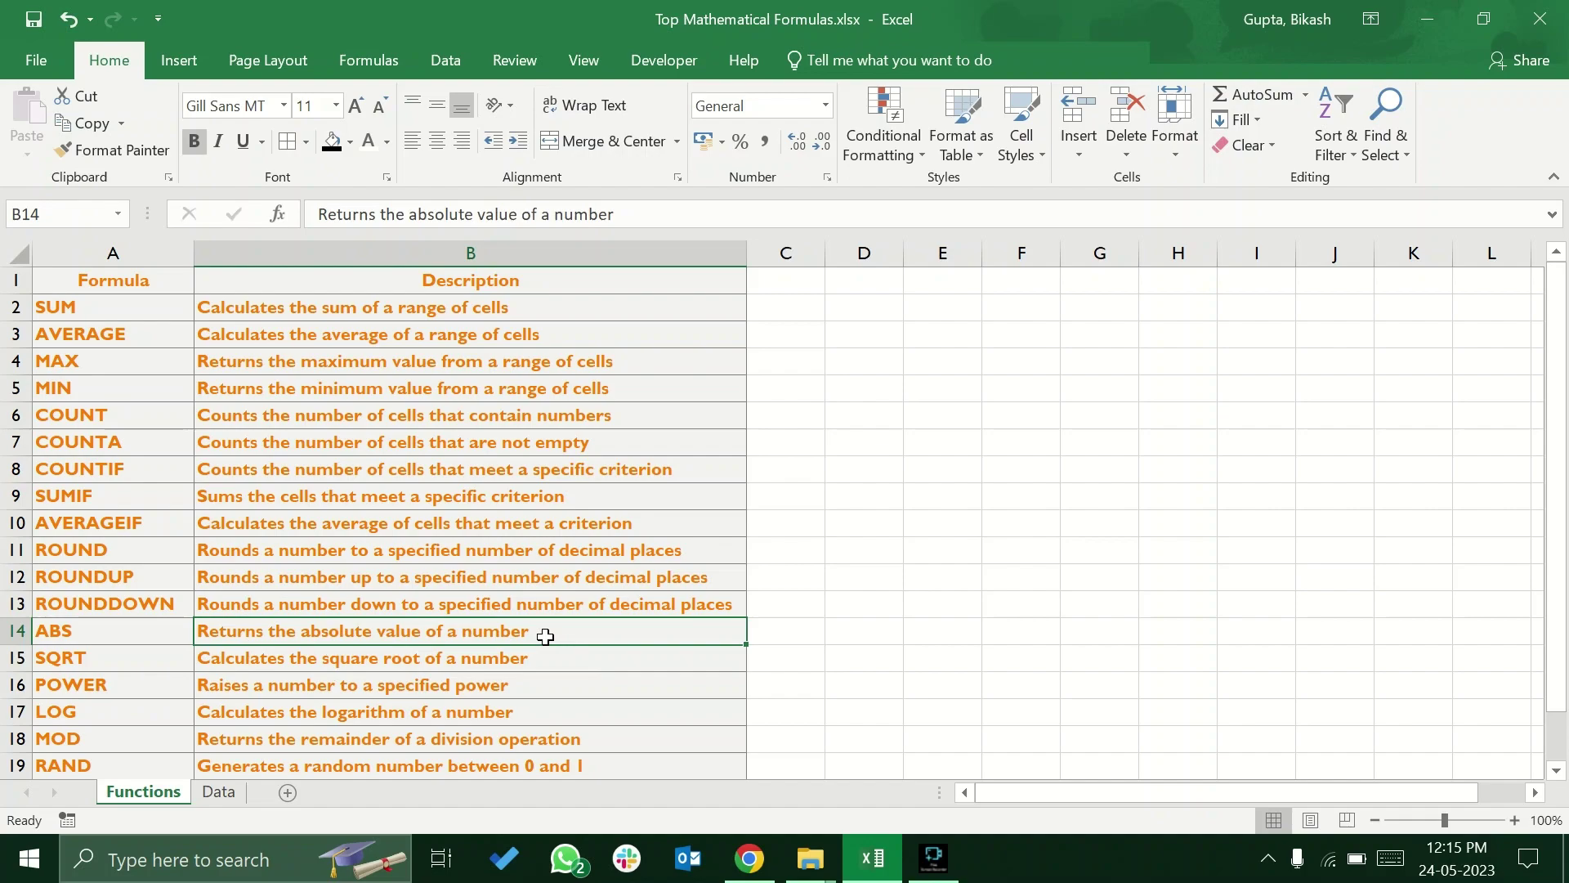
Enter =ABS(D15) in J14 of the Data sheet to get the absolute value of the tenure in D15
click(218, 791)
click(1260, 605)
text(=)
text(abs)
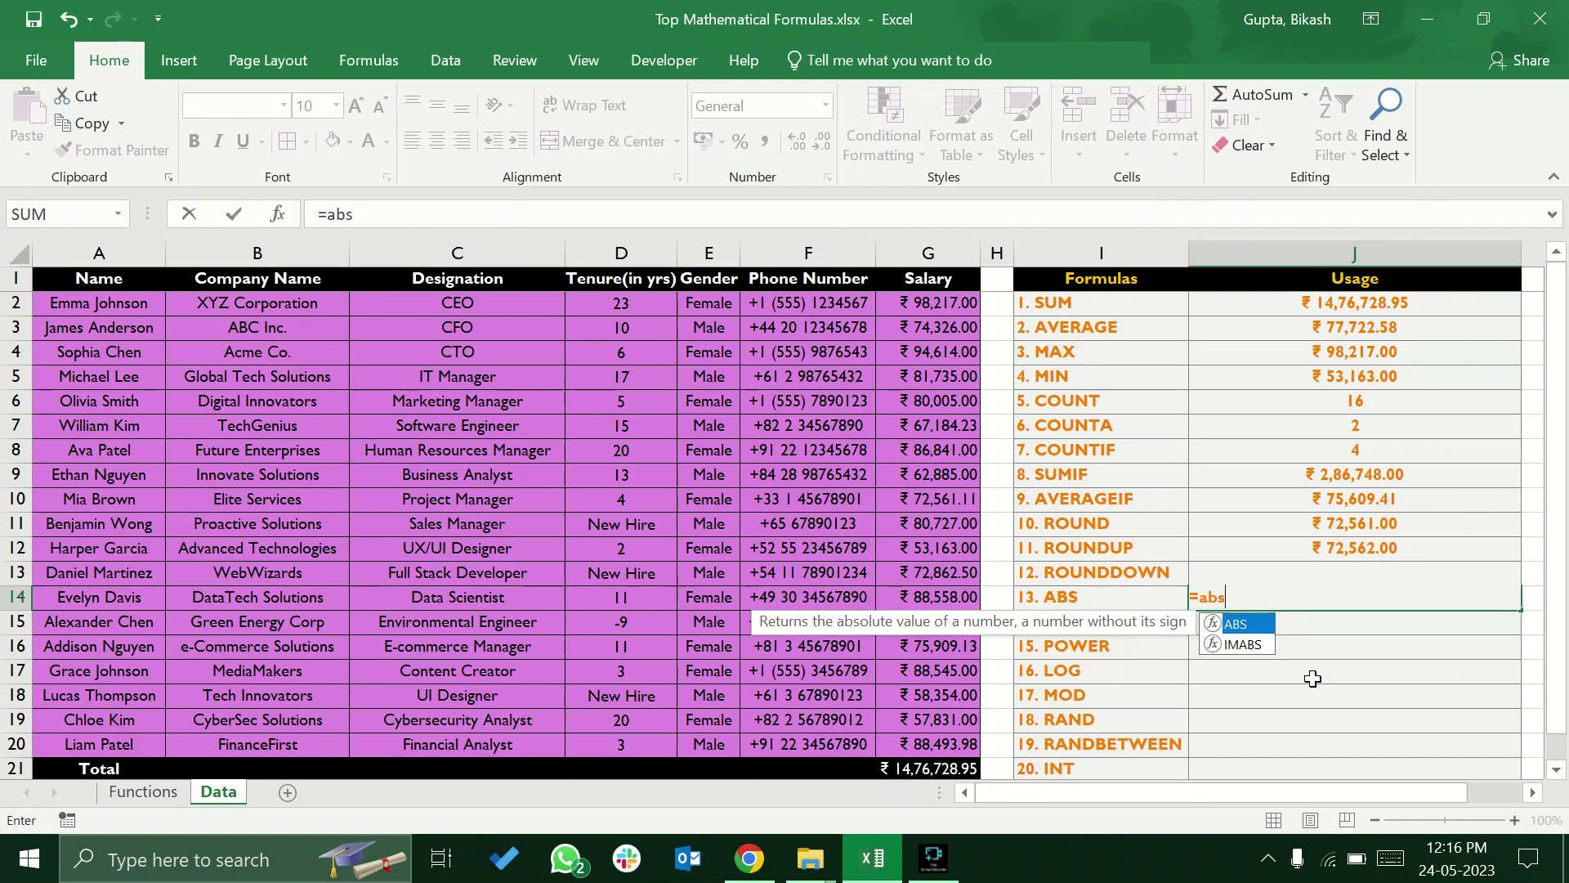
key(Tab)
click(645, 649)
click(653, 621)
text())
key(Return)
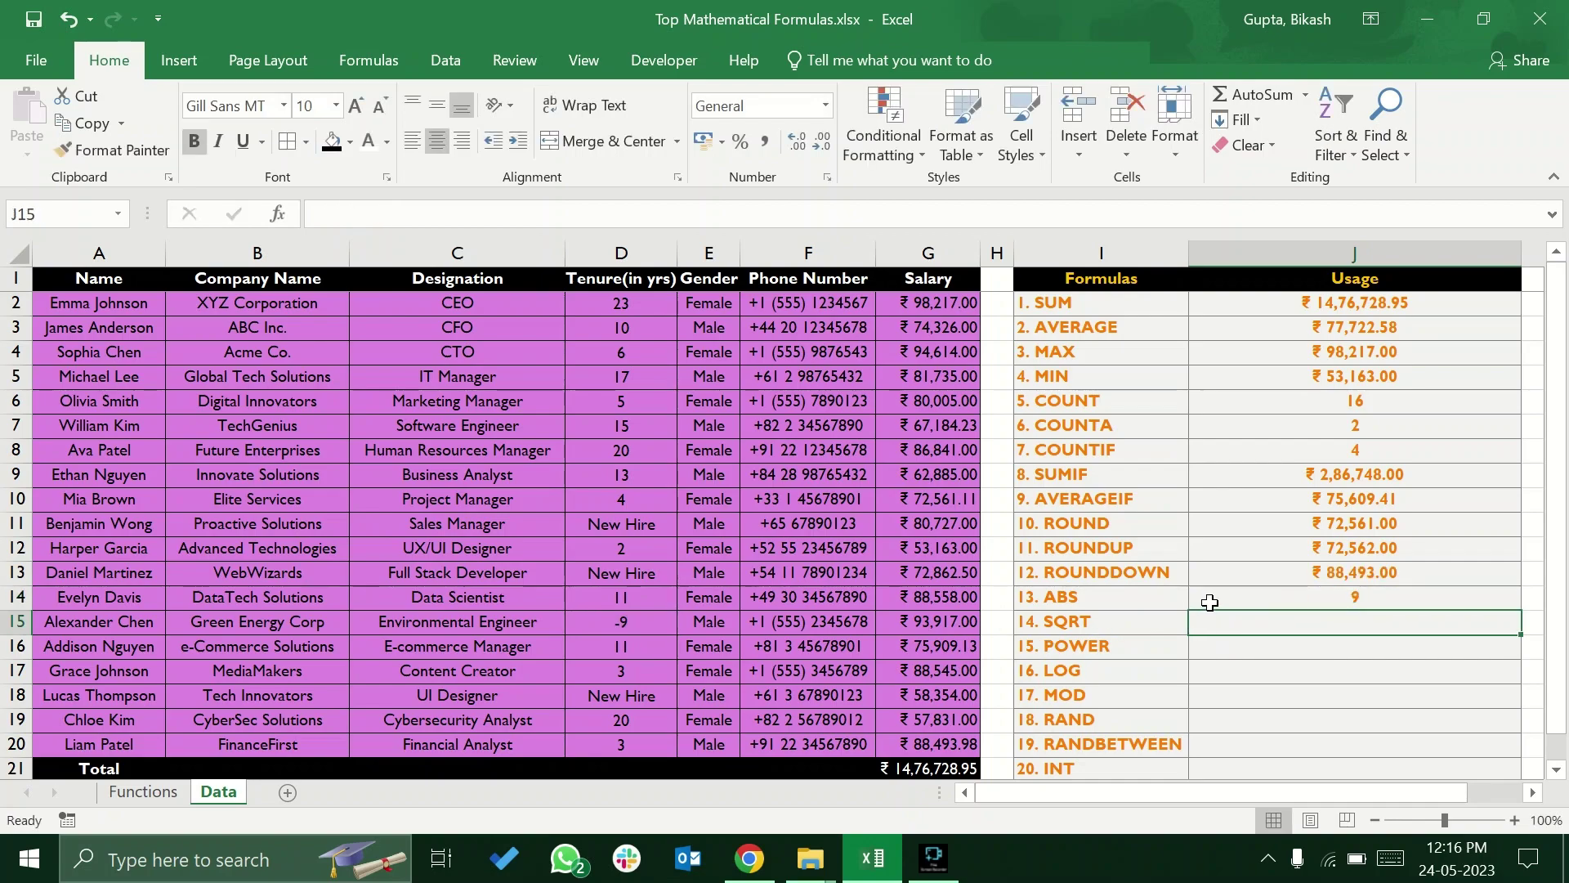
click(1210, 602)
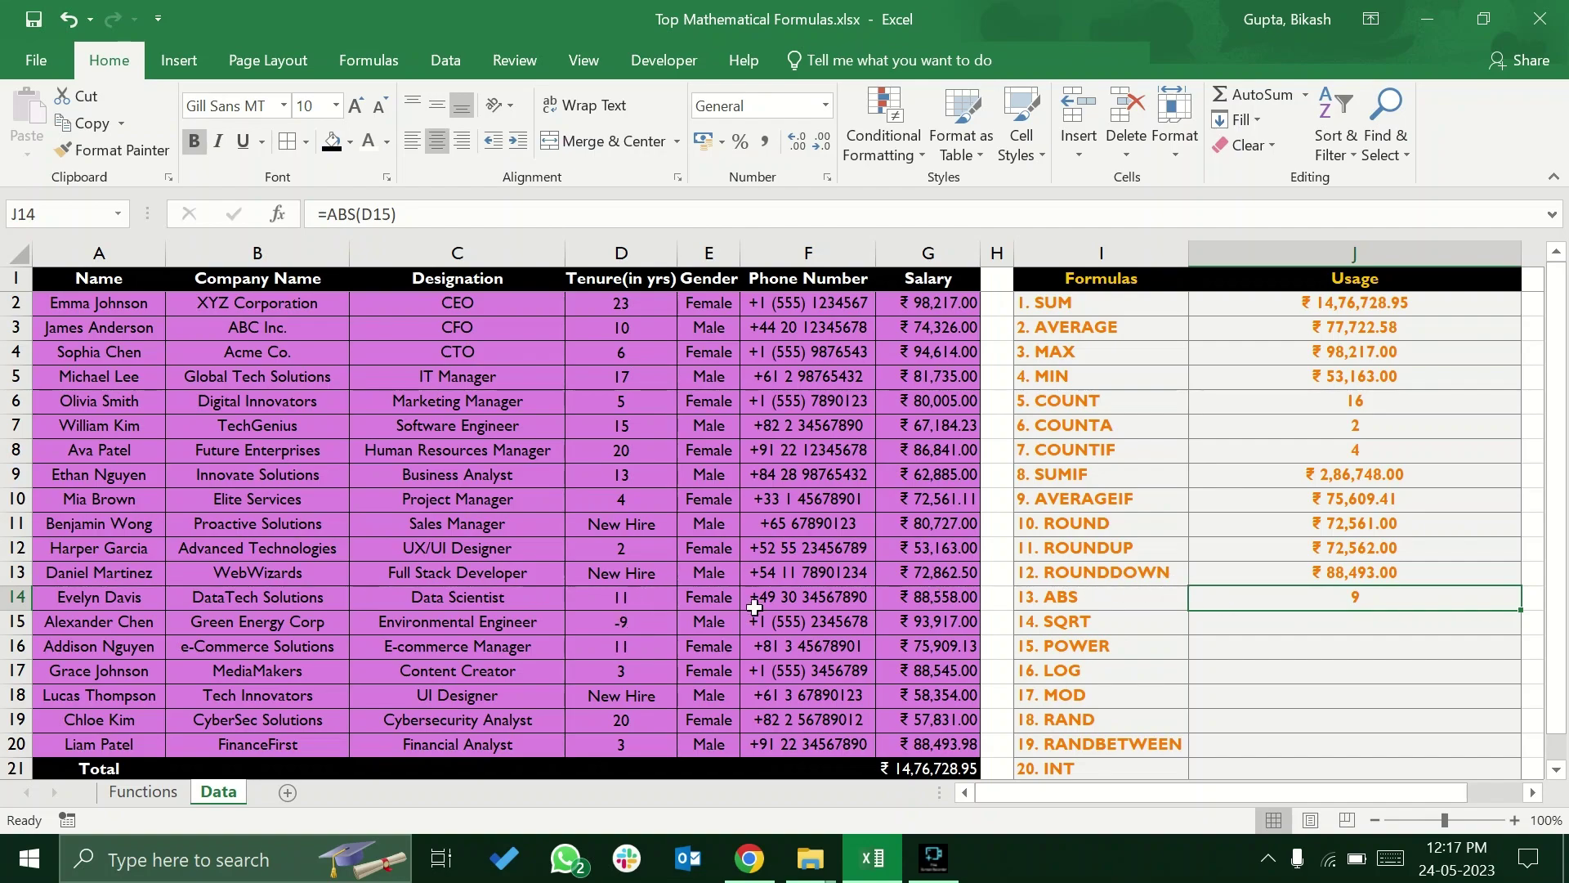
Set the tenure in D15 to 9 and reselect the ABS formula in J14
click(649, 622)
double_click(630, 627)
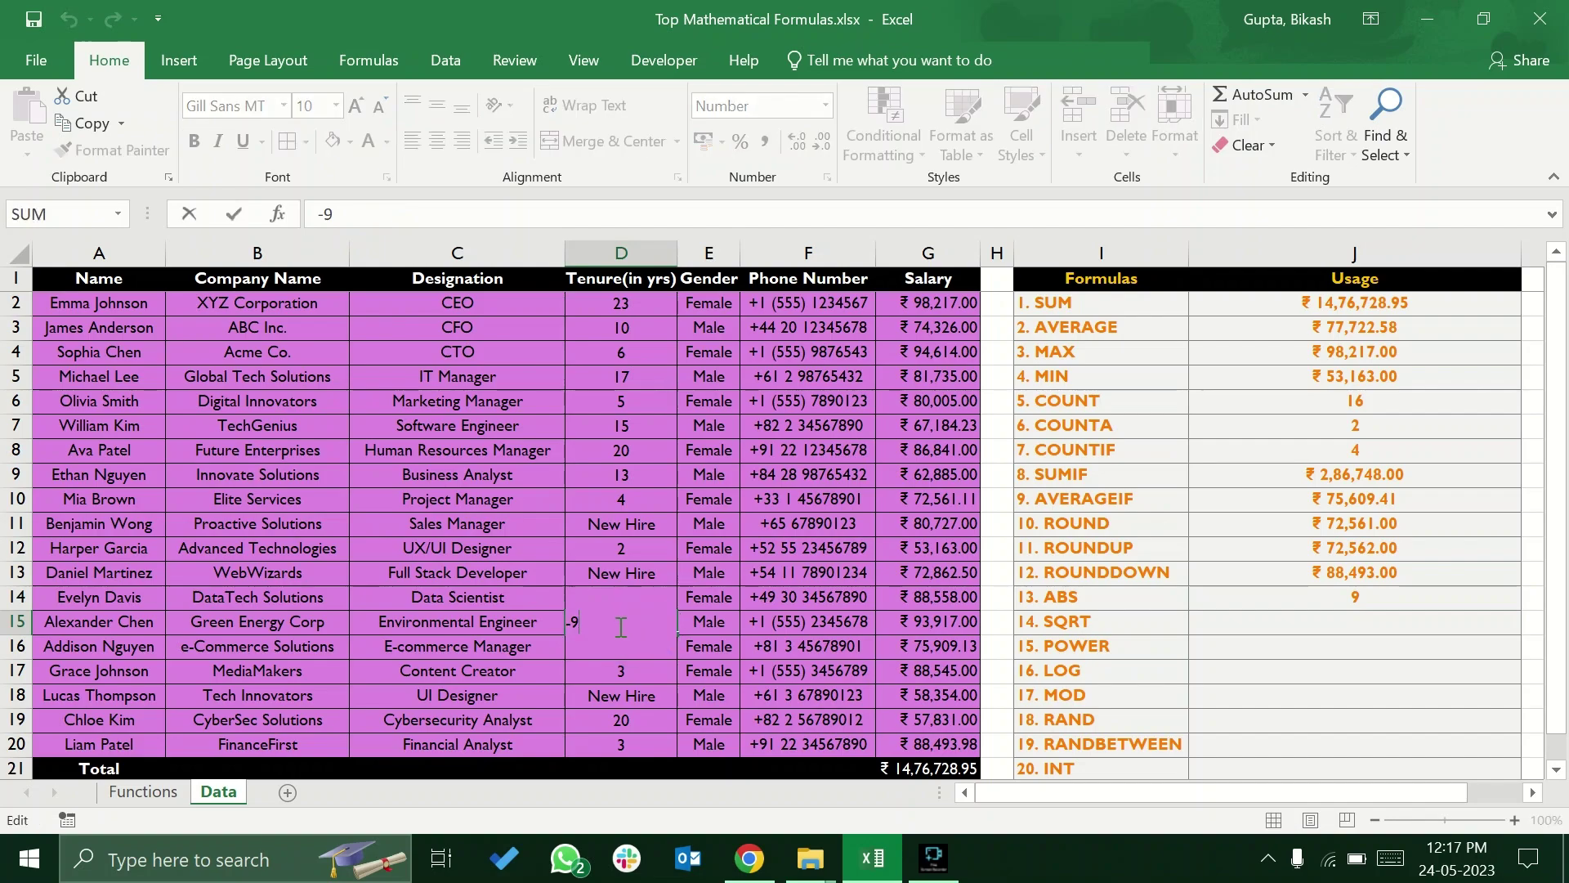
key(Return)
click(1291, 601)
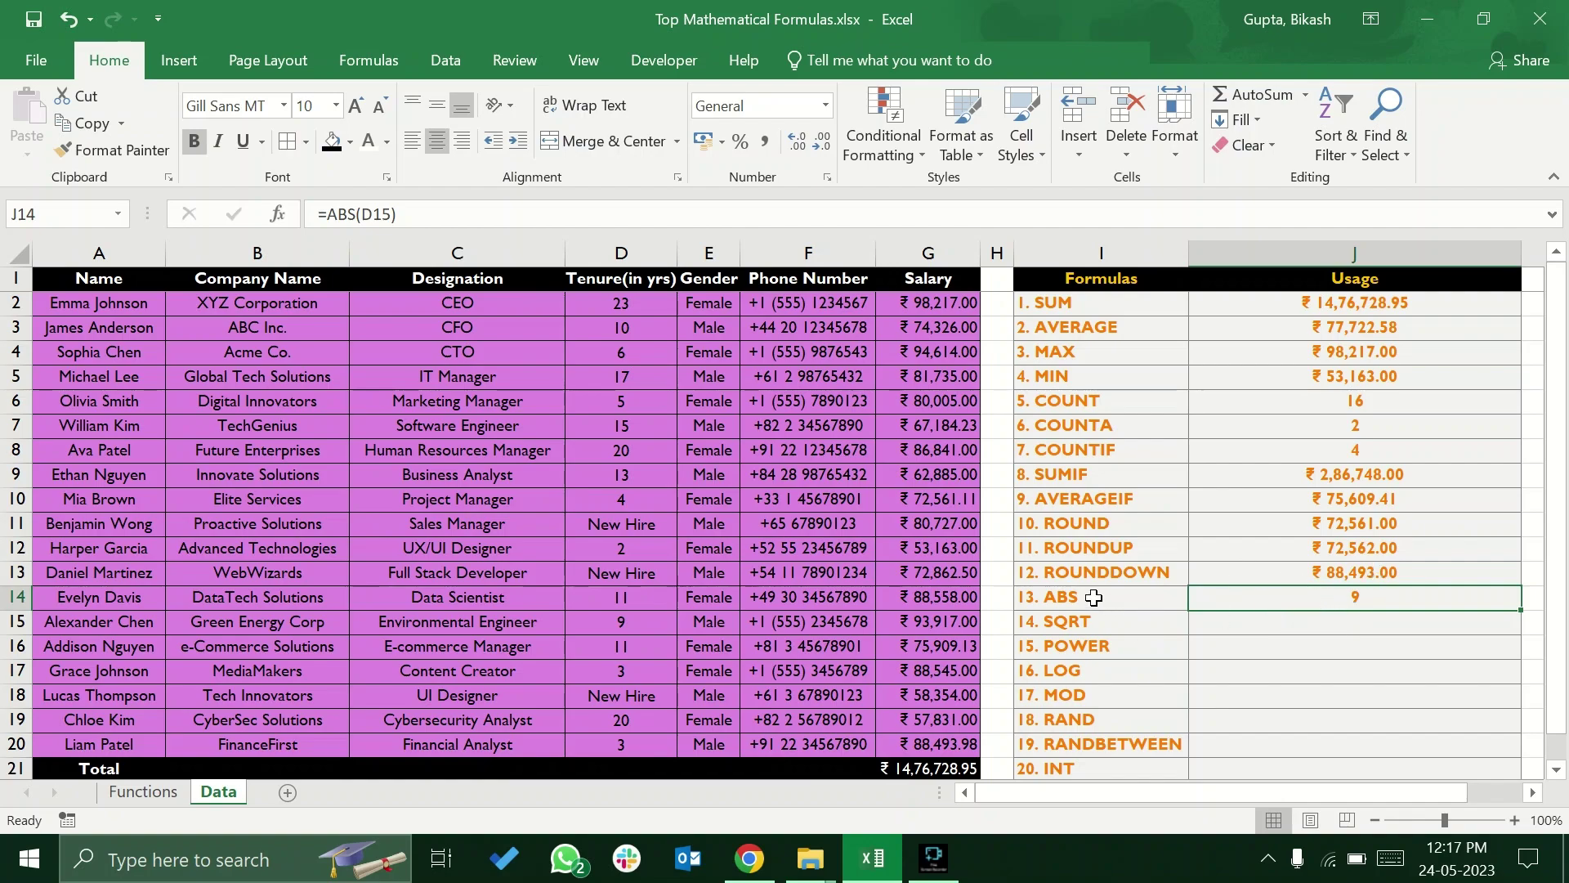
Consult the SQRT description in B15 of the Functions sheet, then return to J15 on the Data sheet
click(1250, 622)
scroll(1181, 567, down, 1)
scroll(1181, 568, up, 1)
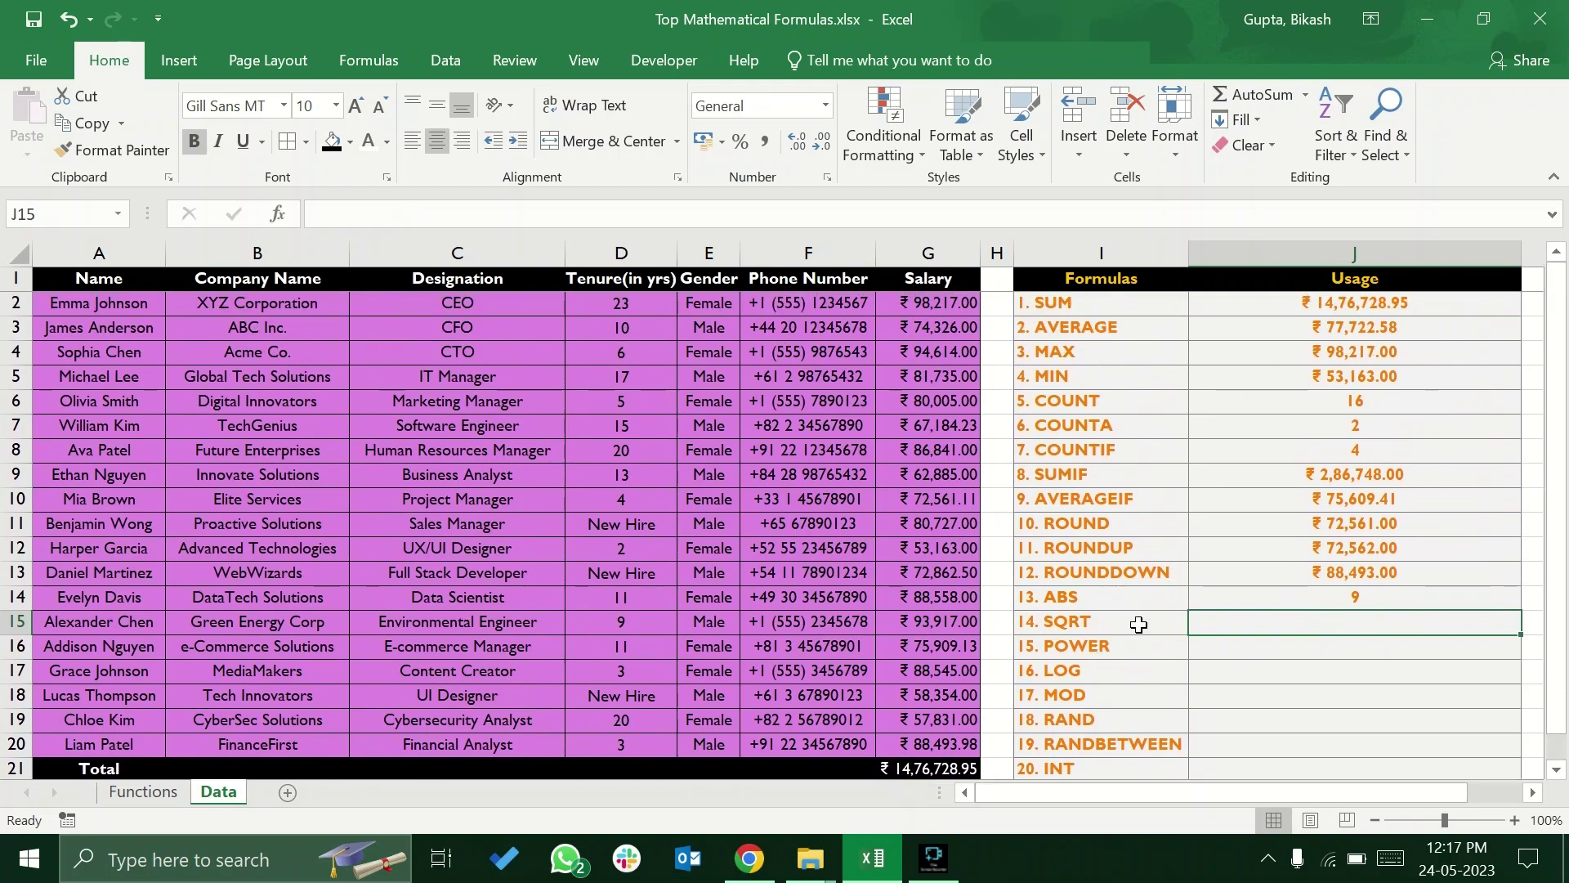
click(1153, 626)
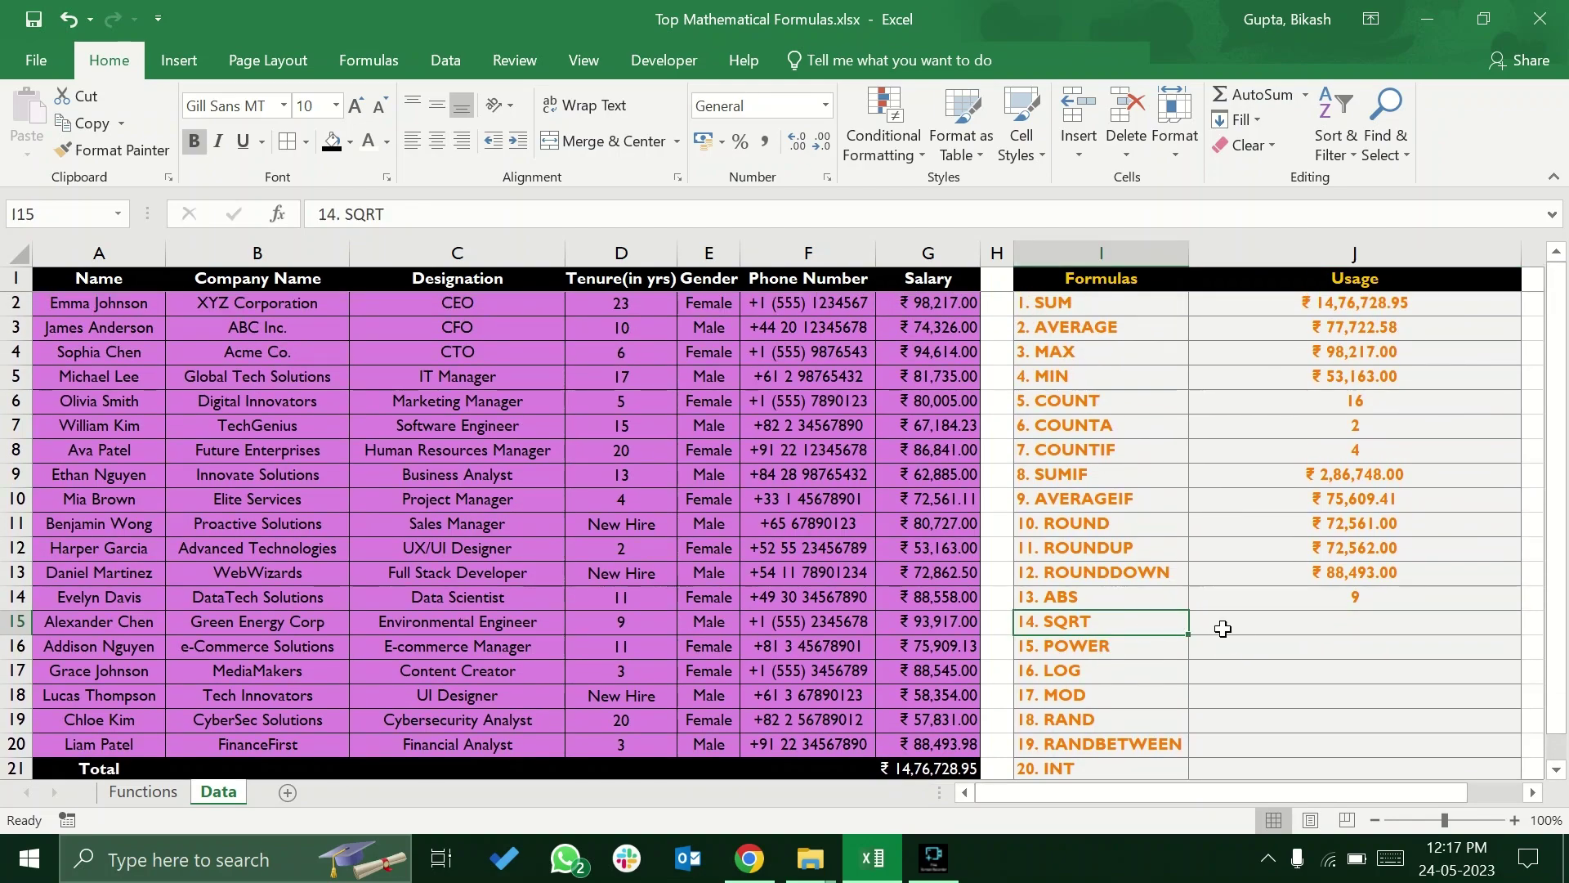
click(143, 791)
click(423, 666)
click(217, 791)
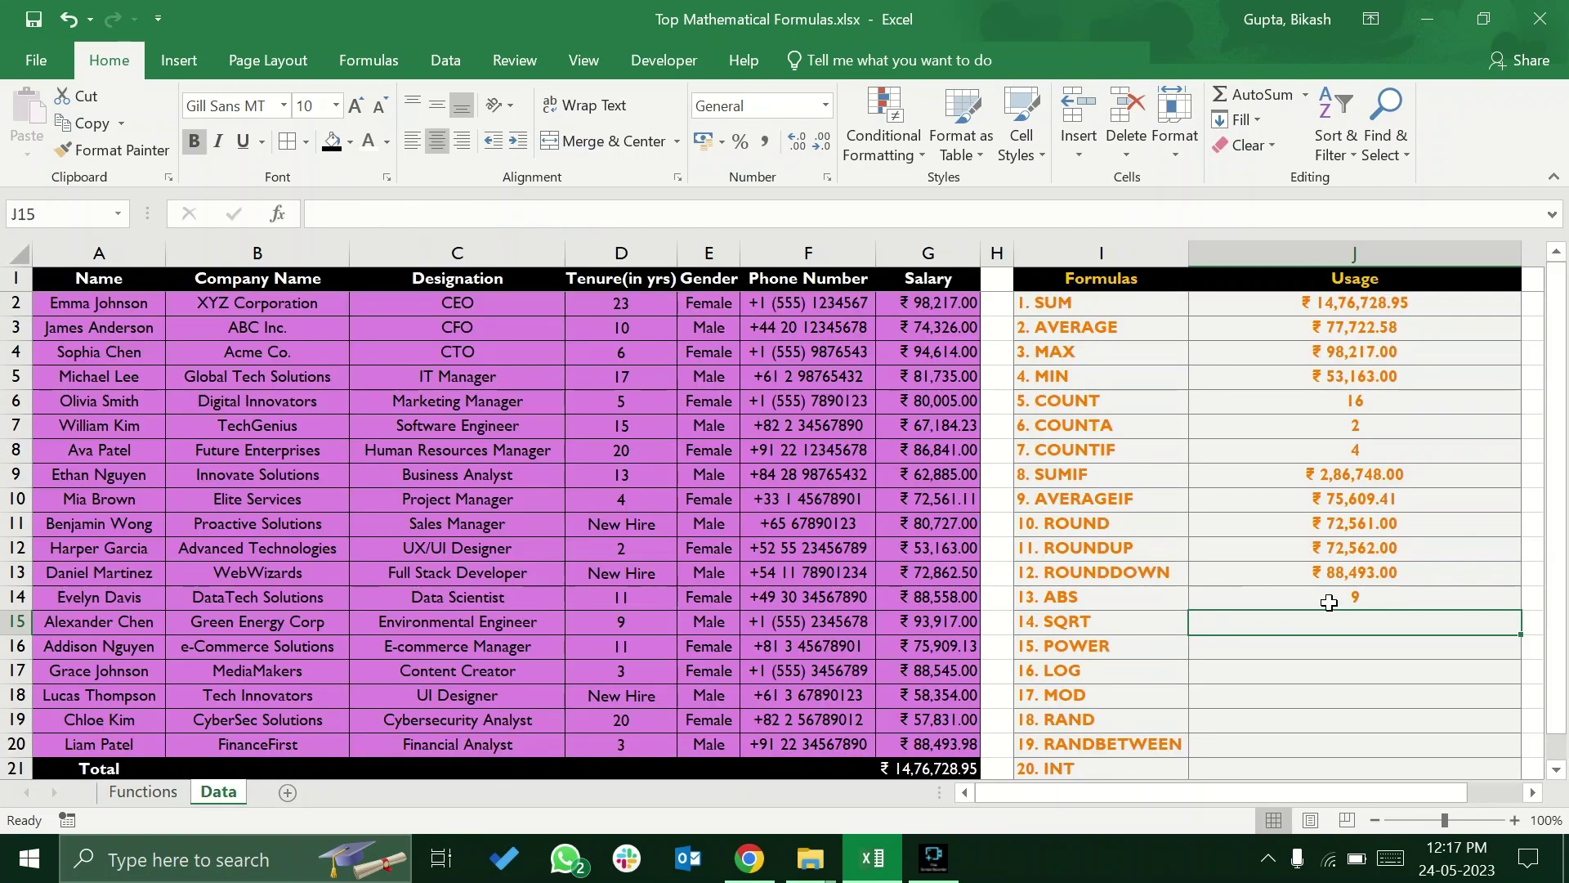
Enter =SQRT(J14) in J15 to get the square root of the ABS result, and compare it with J14
text(=sqrt)
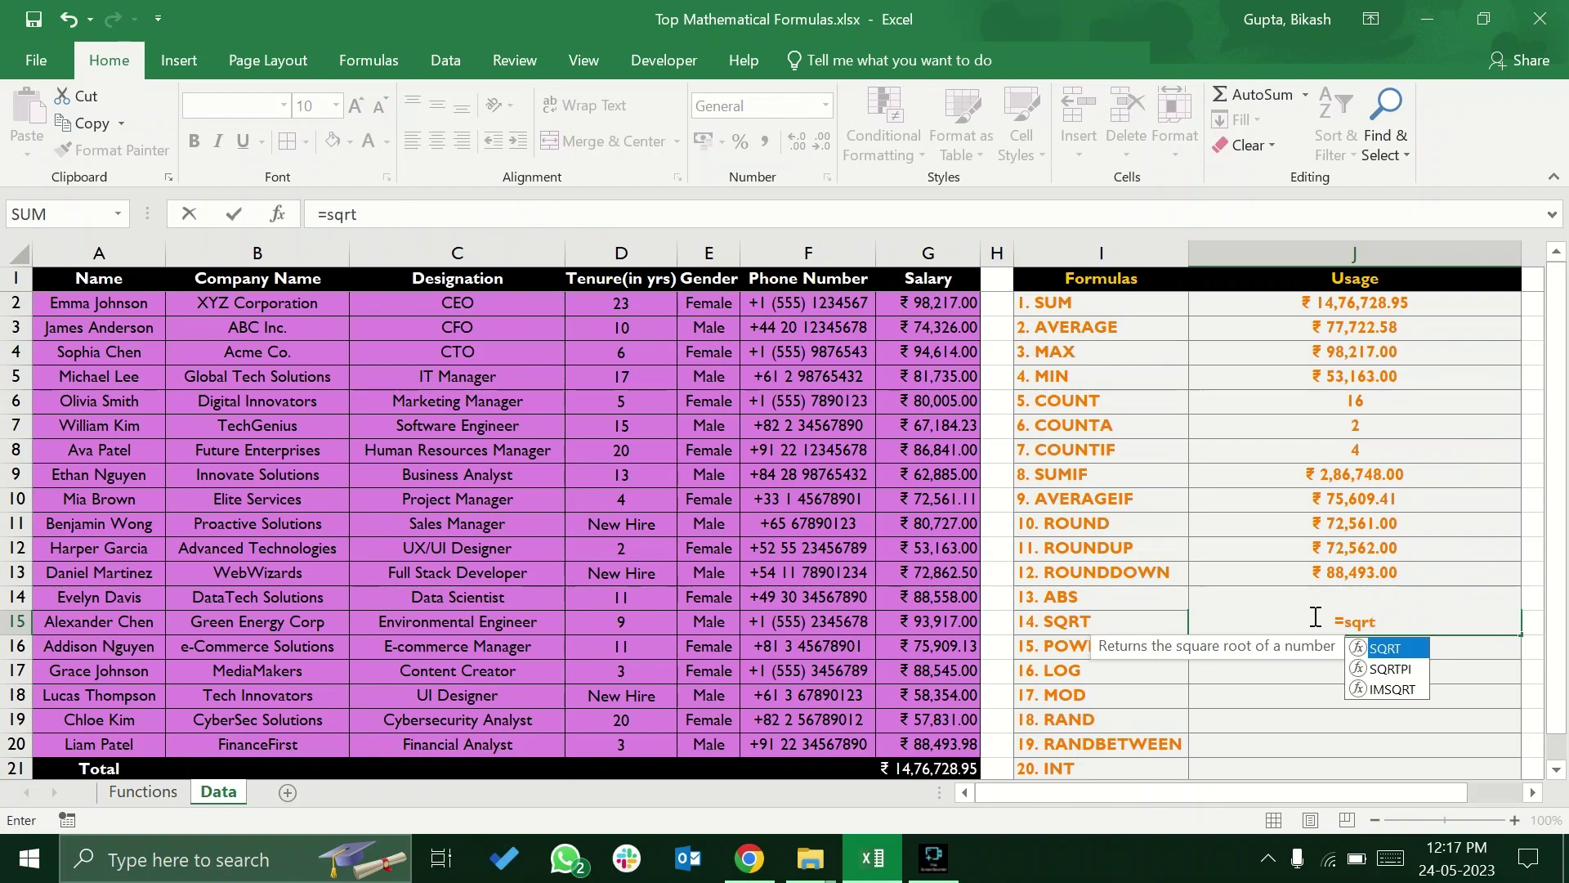
key(Tab)
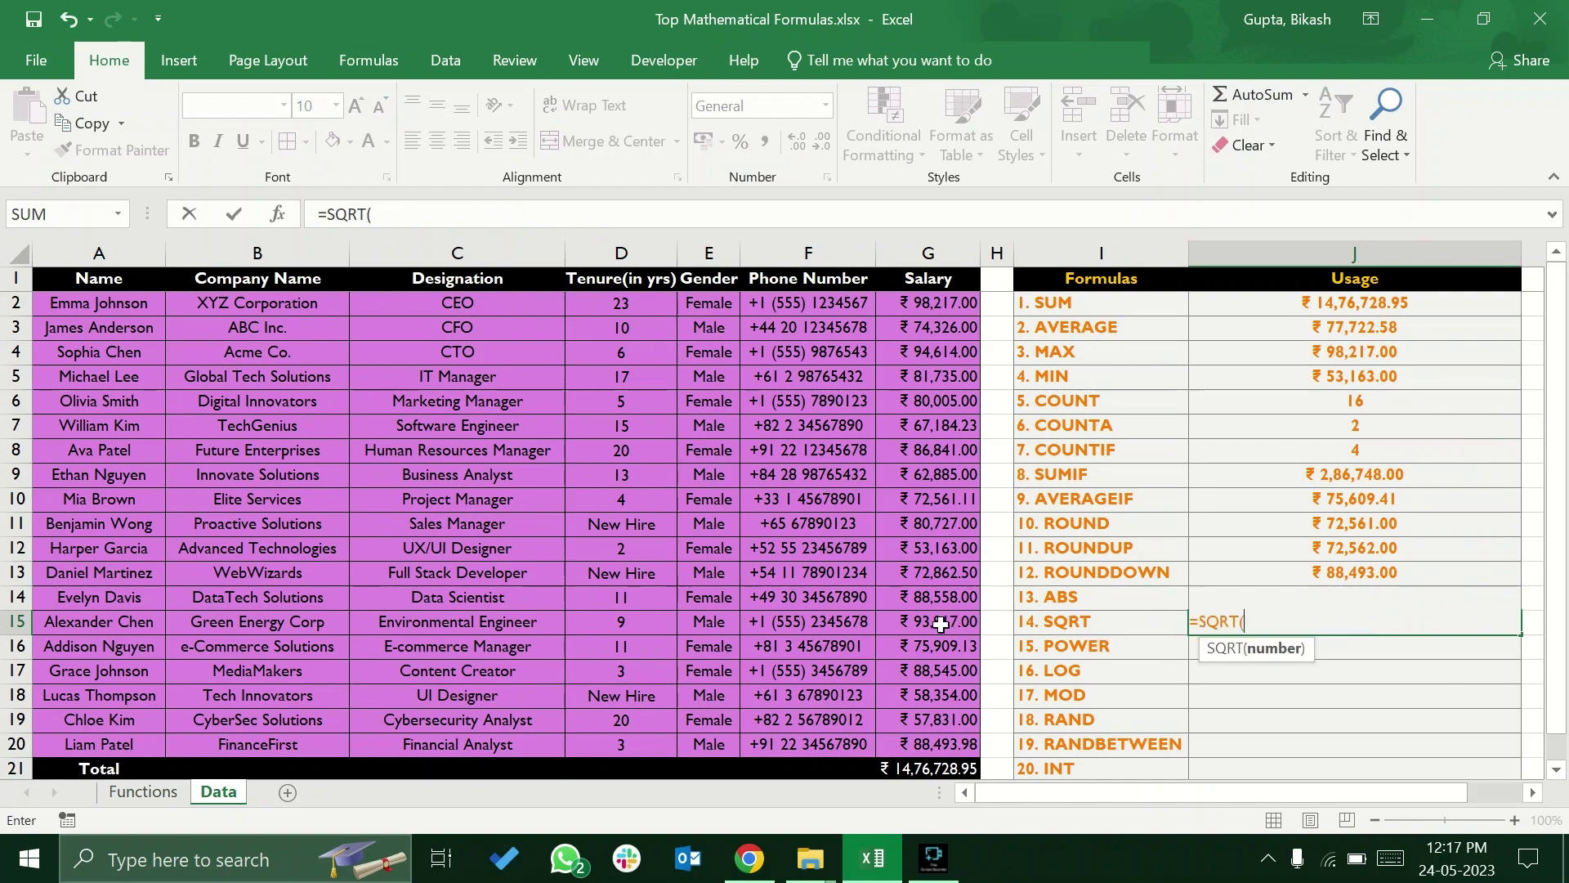
click(1301, 582)
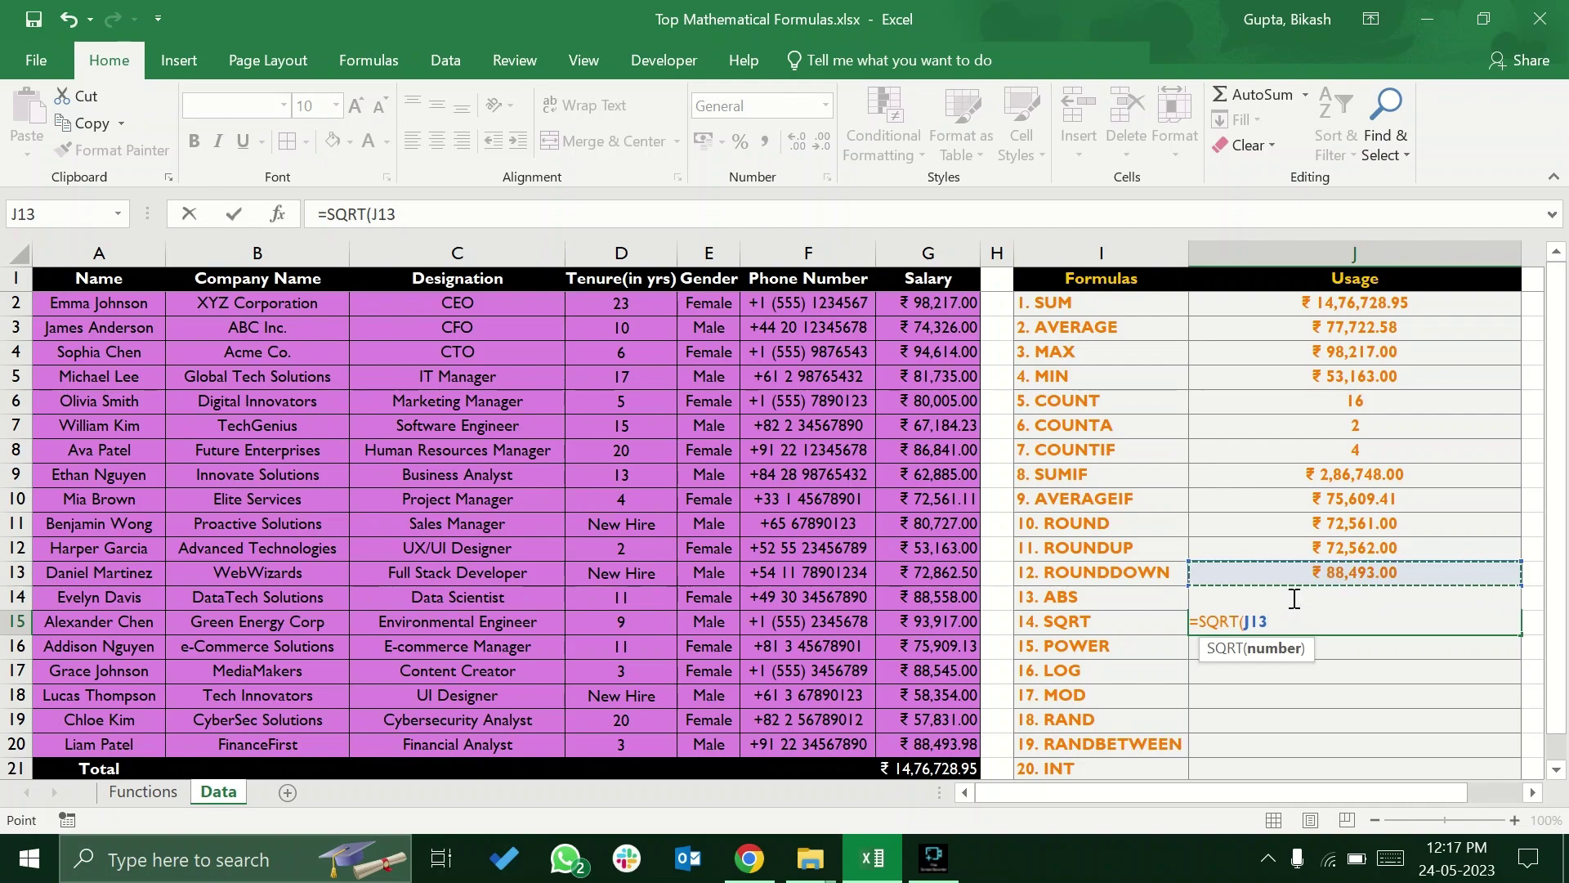
click(1295, 599)
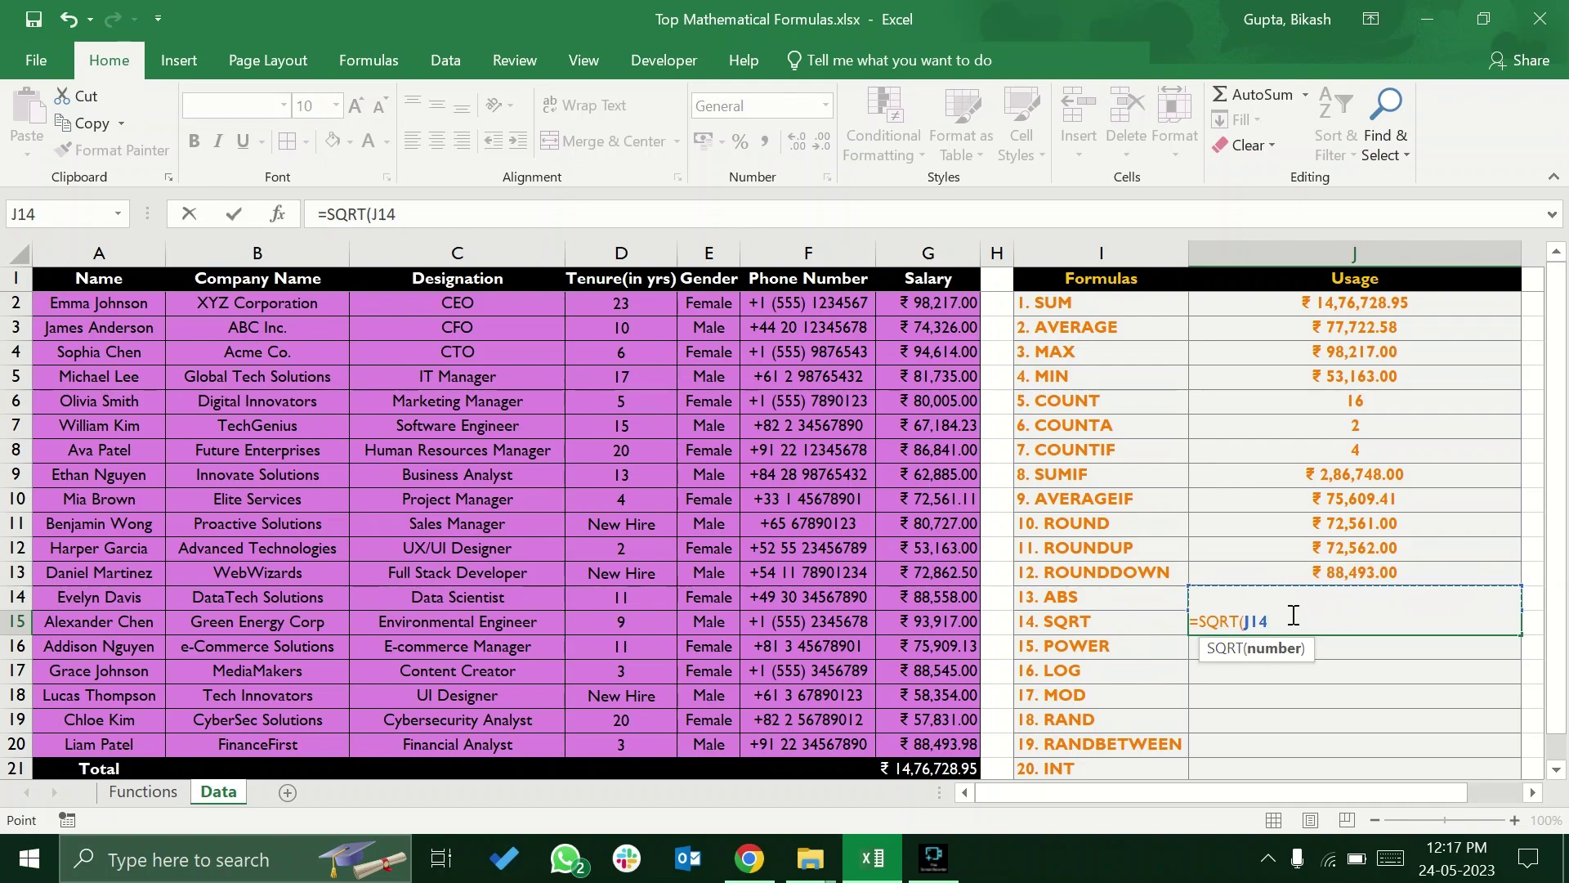
text())
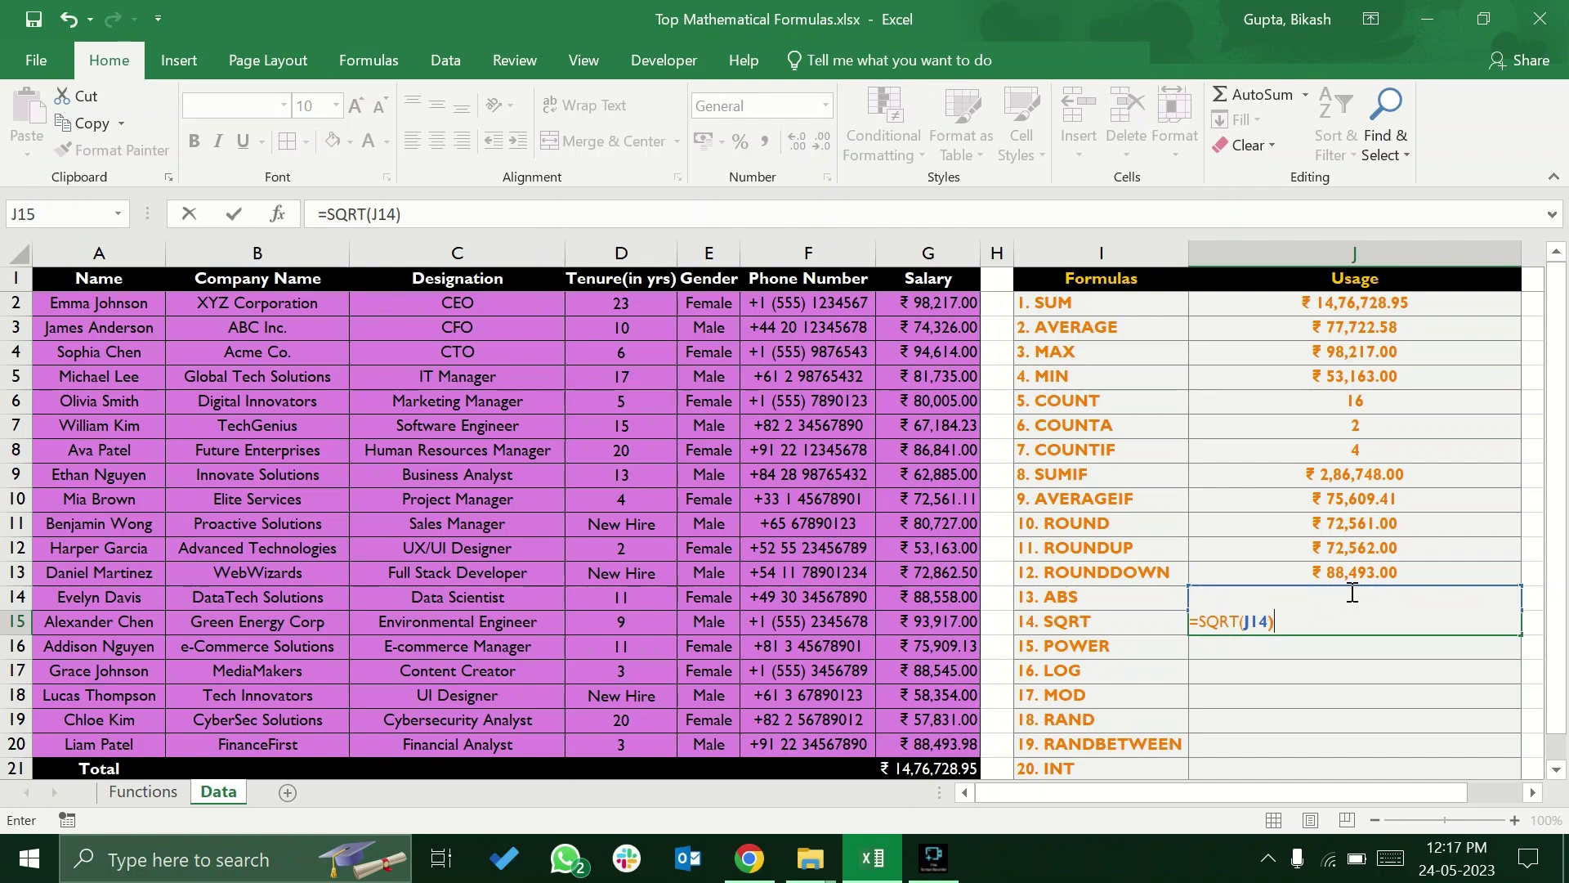
key(Return)
click(1340, 625)
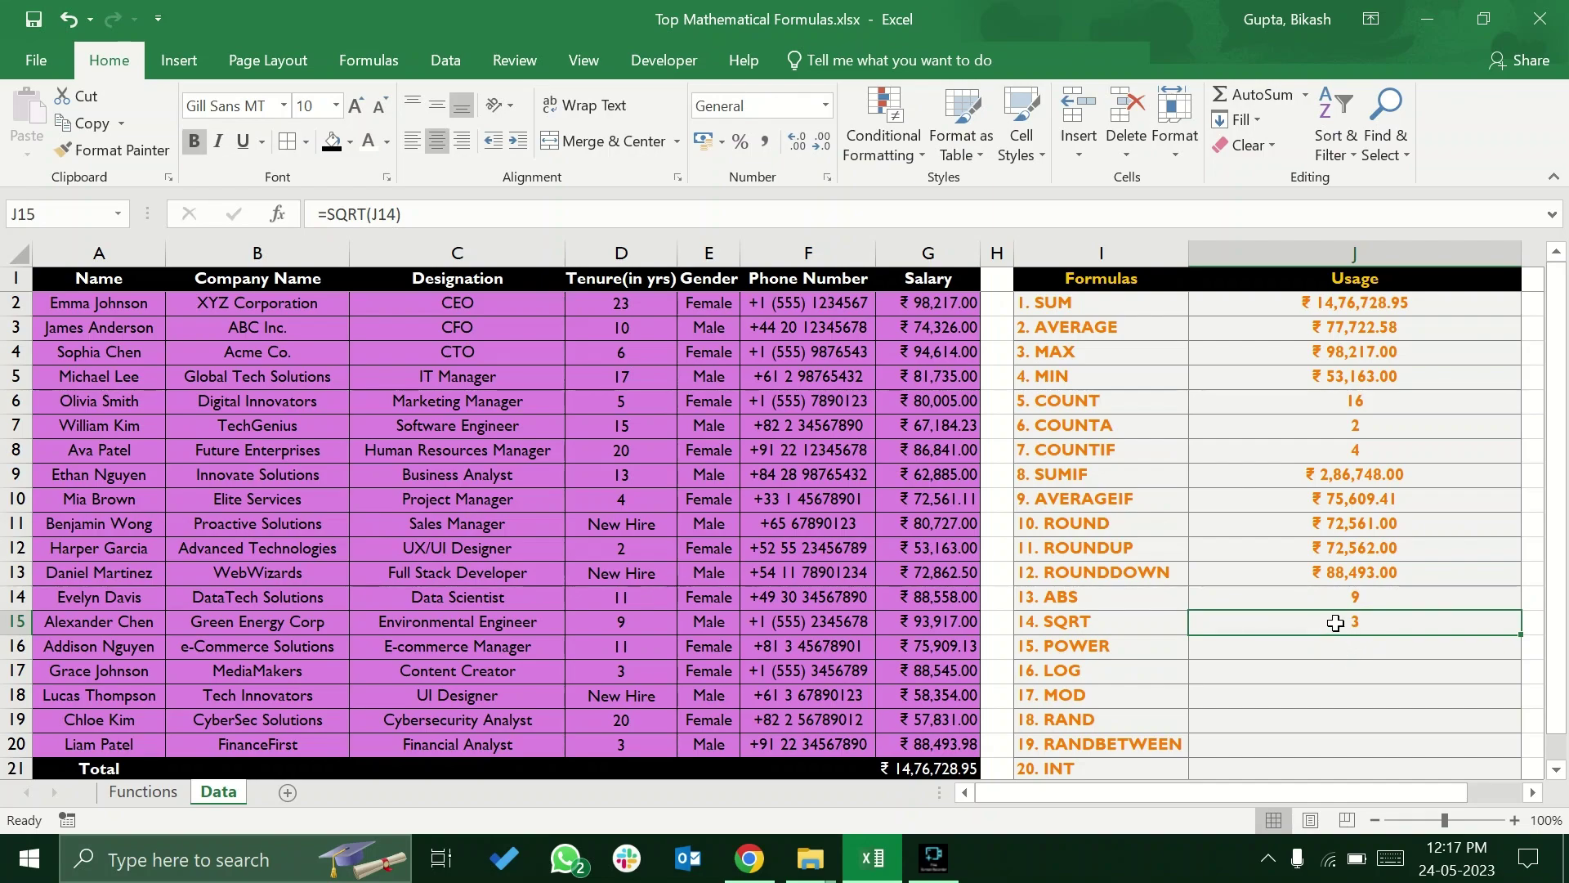
click(1358, 595)
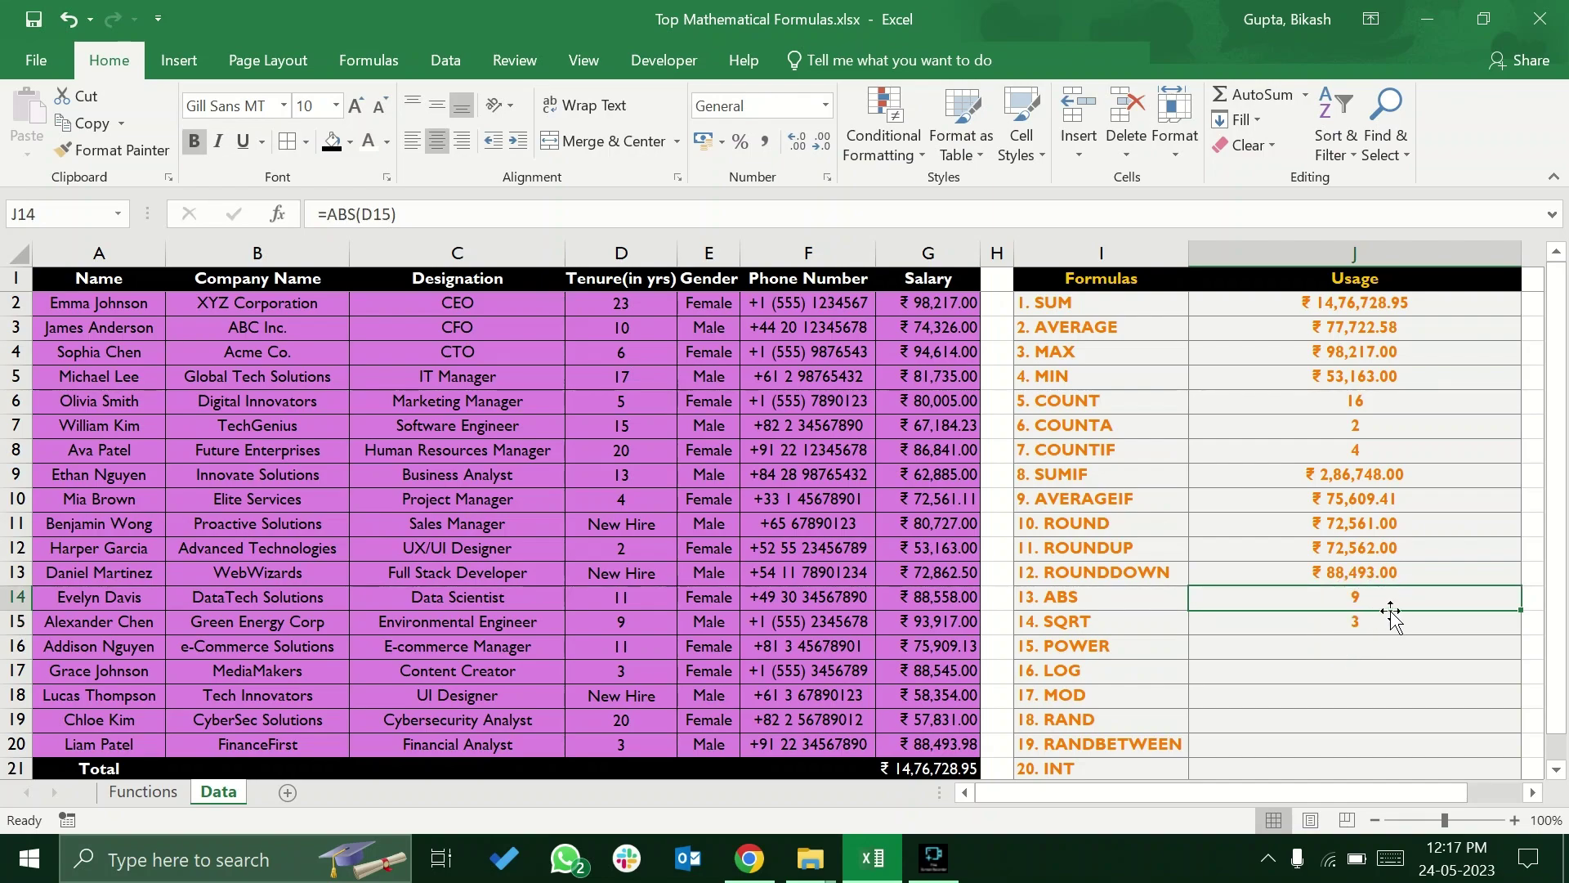
click(1364, 618)
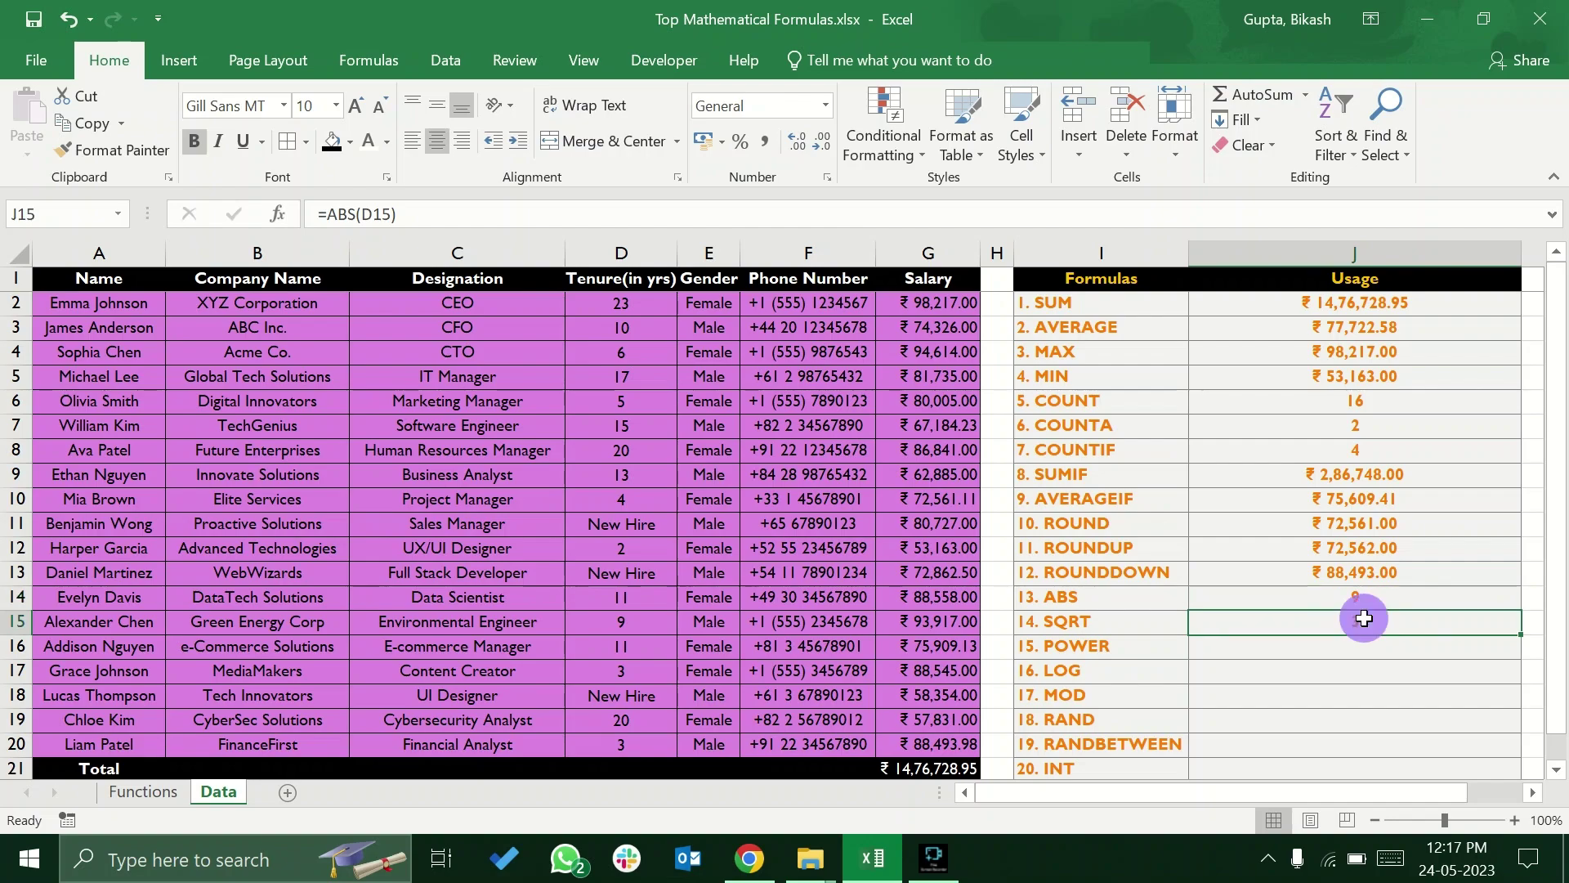
Select J16, consult the POWER description in B16 of the Functions sheet, and return to the Data sheet
click(1357, 645)
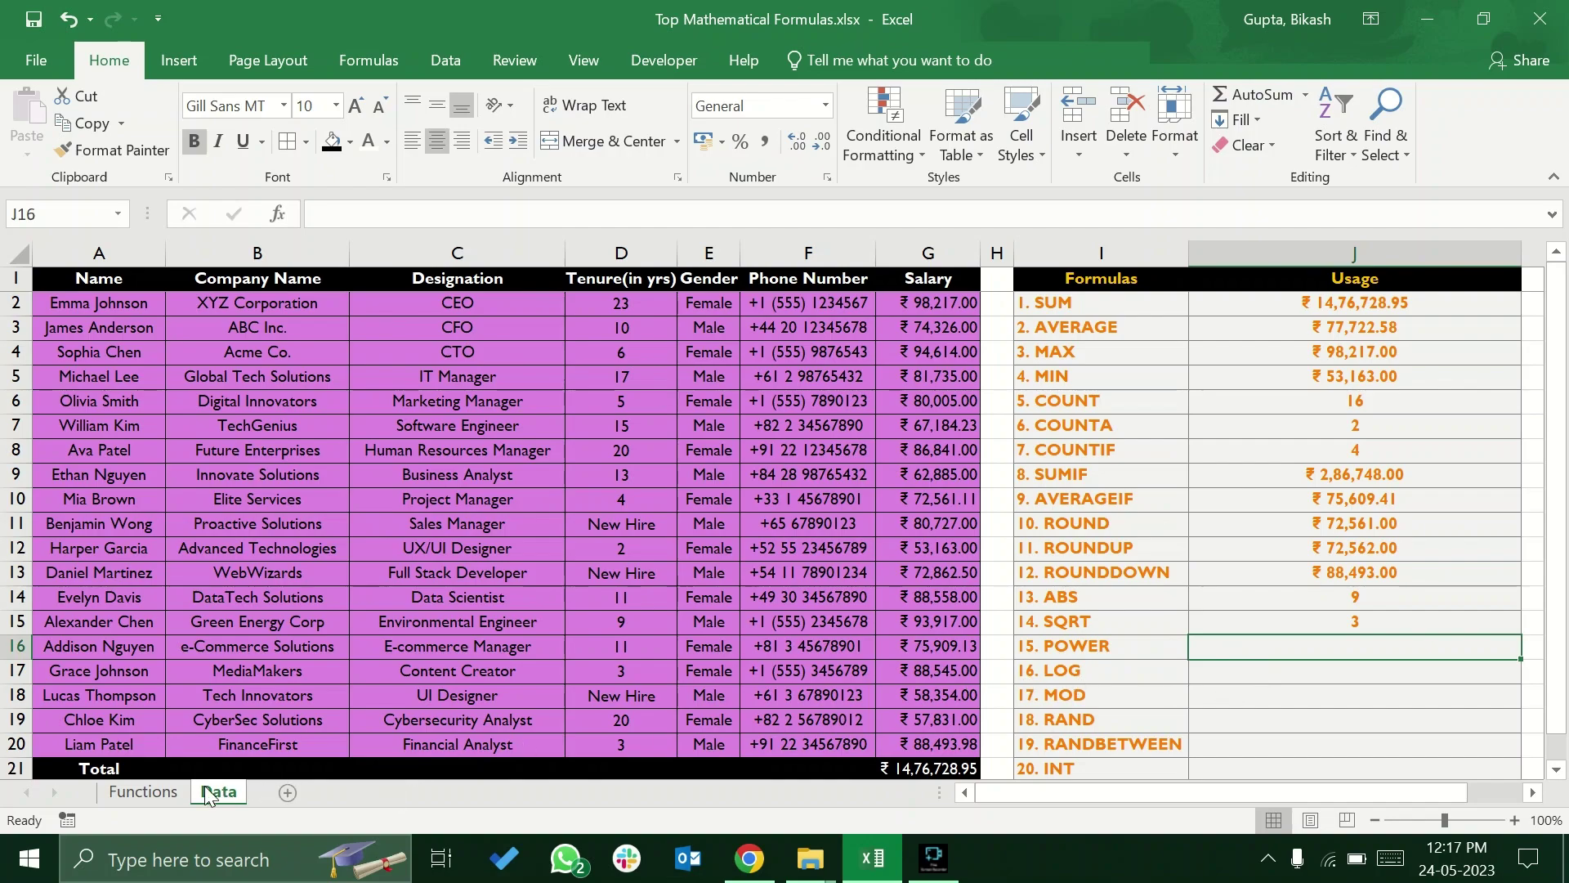
click(143, 791)
click(219, 686)
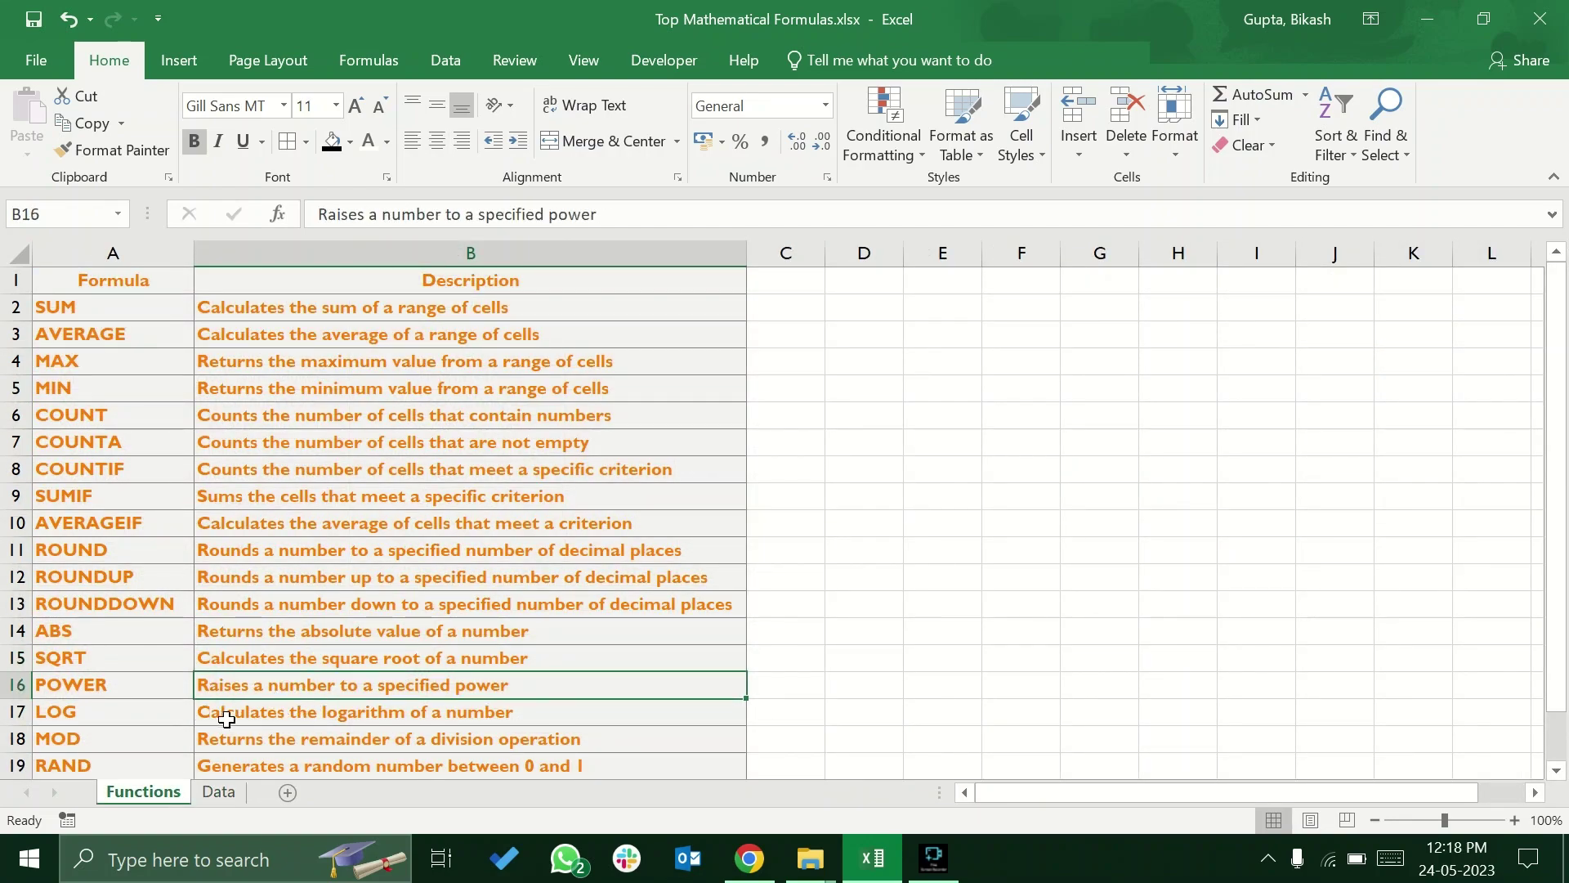
key(ctrl+Page_Down)
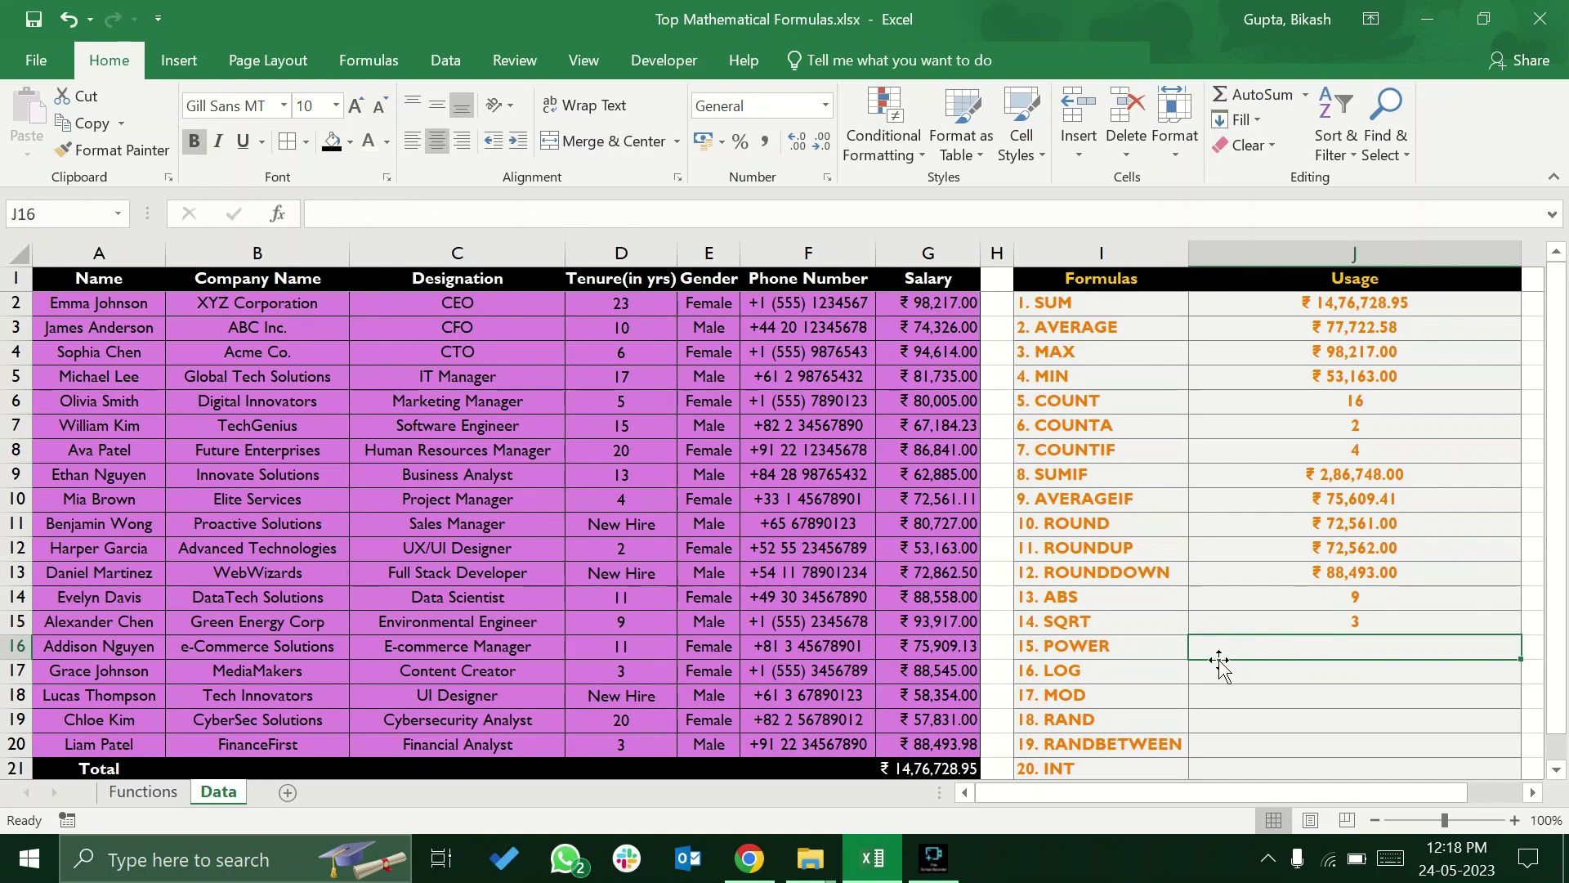
Enter =POWER(J15,4) in J16 to raise the SQRT result to the fourth power, and reselect the formula
click(1280, 624)
click(1272, 648)
text(=power)
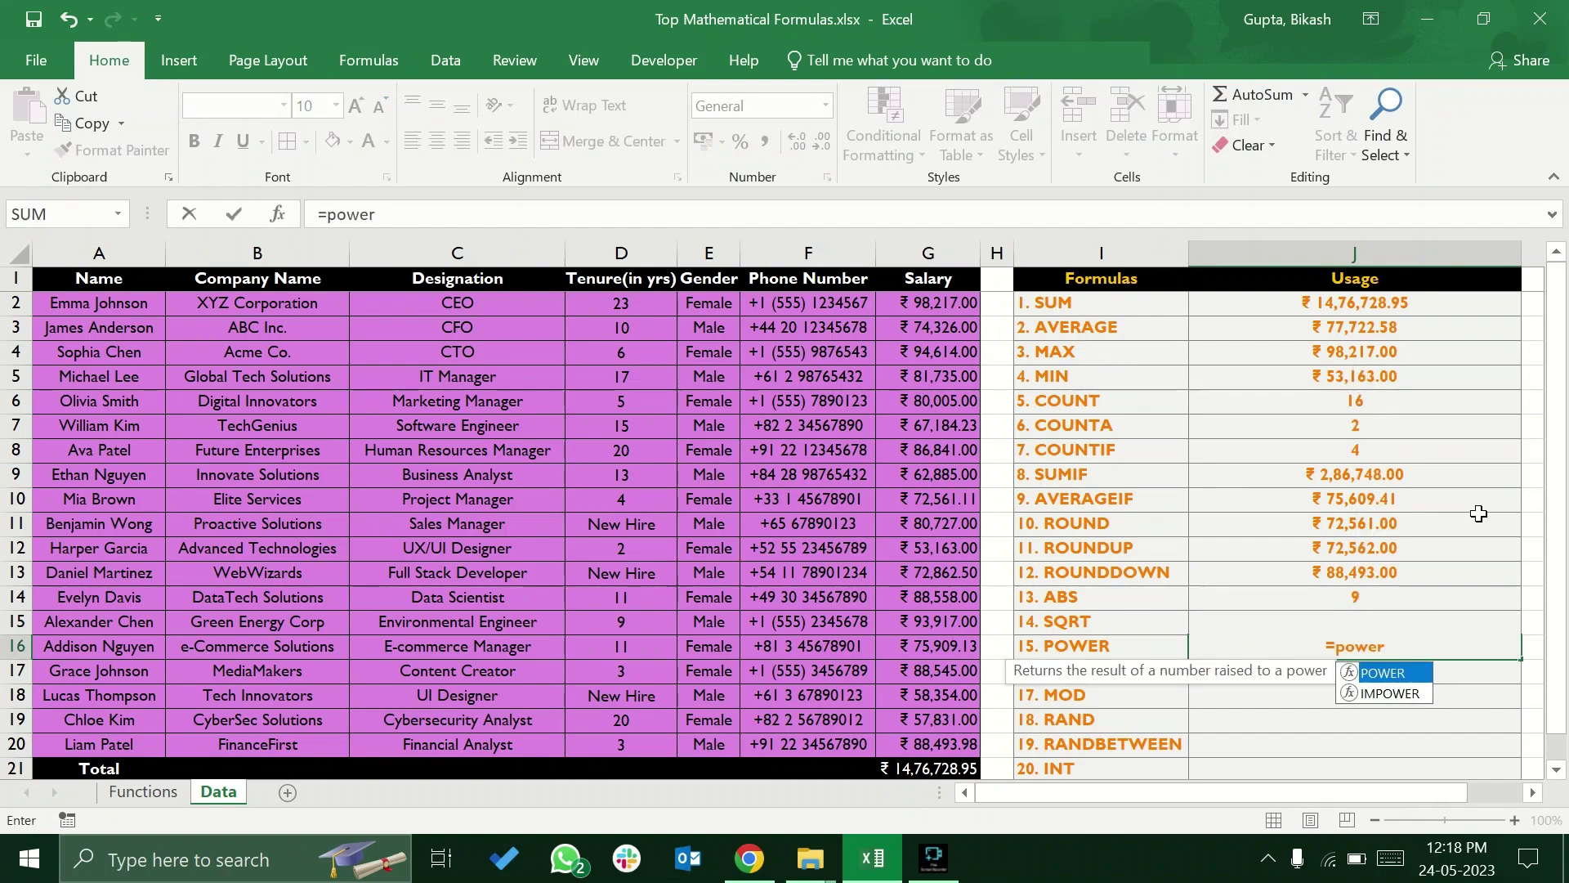
key(Tab)
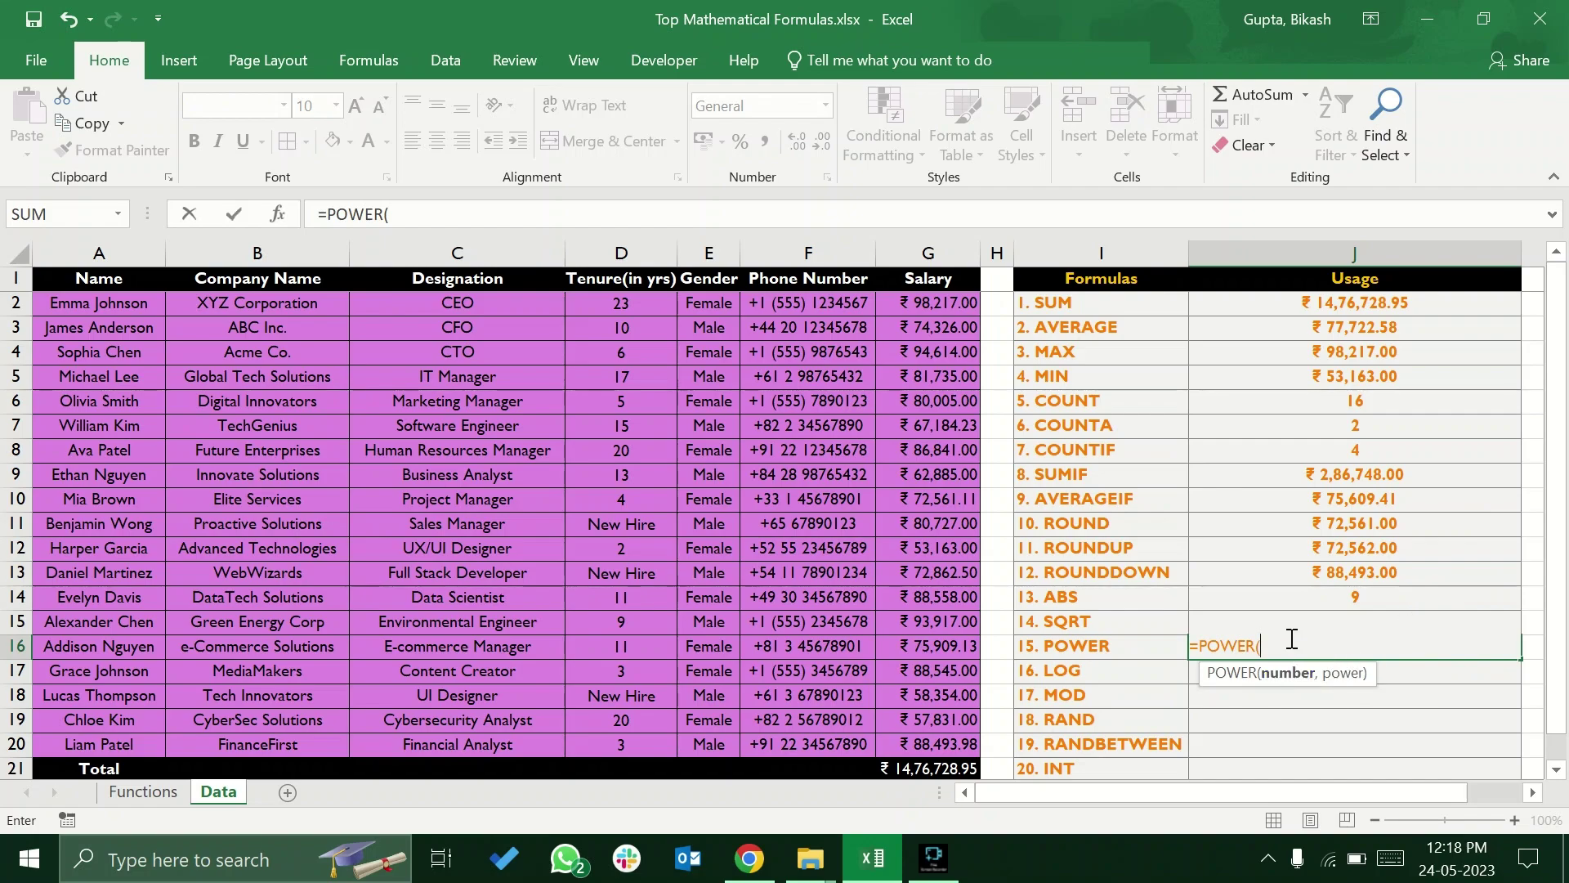
text(J15)
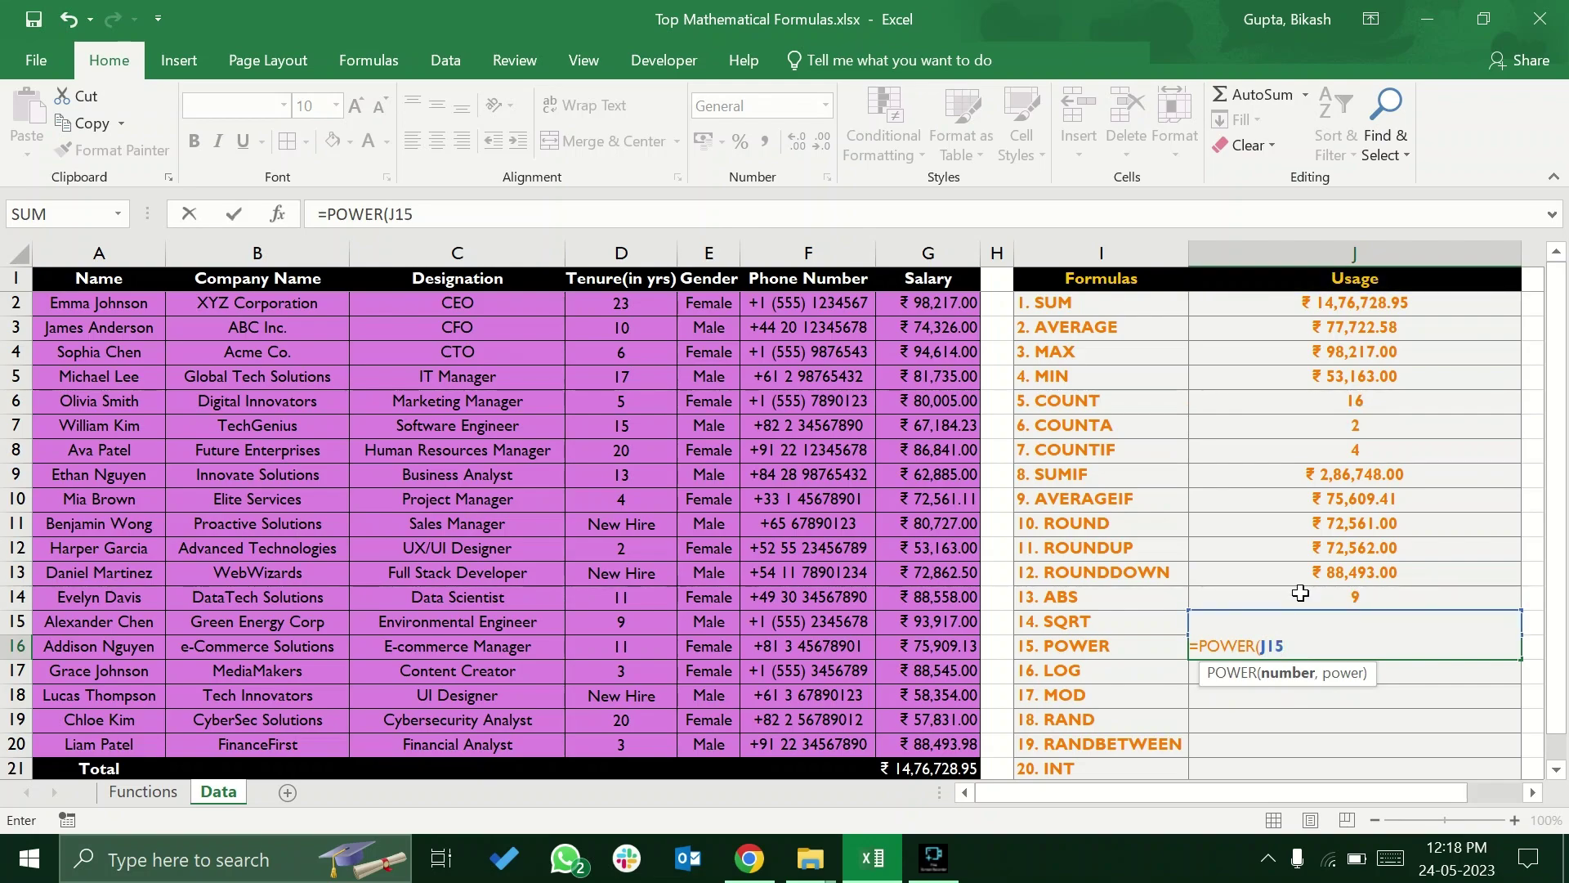
text(,4))
key(Return)
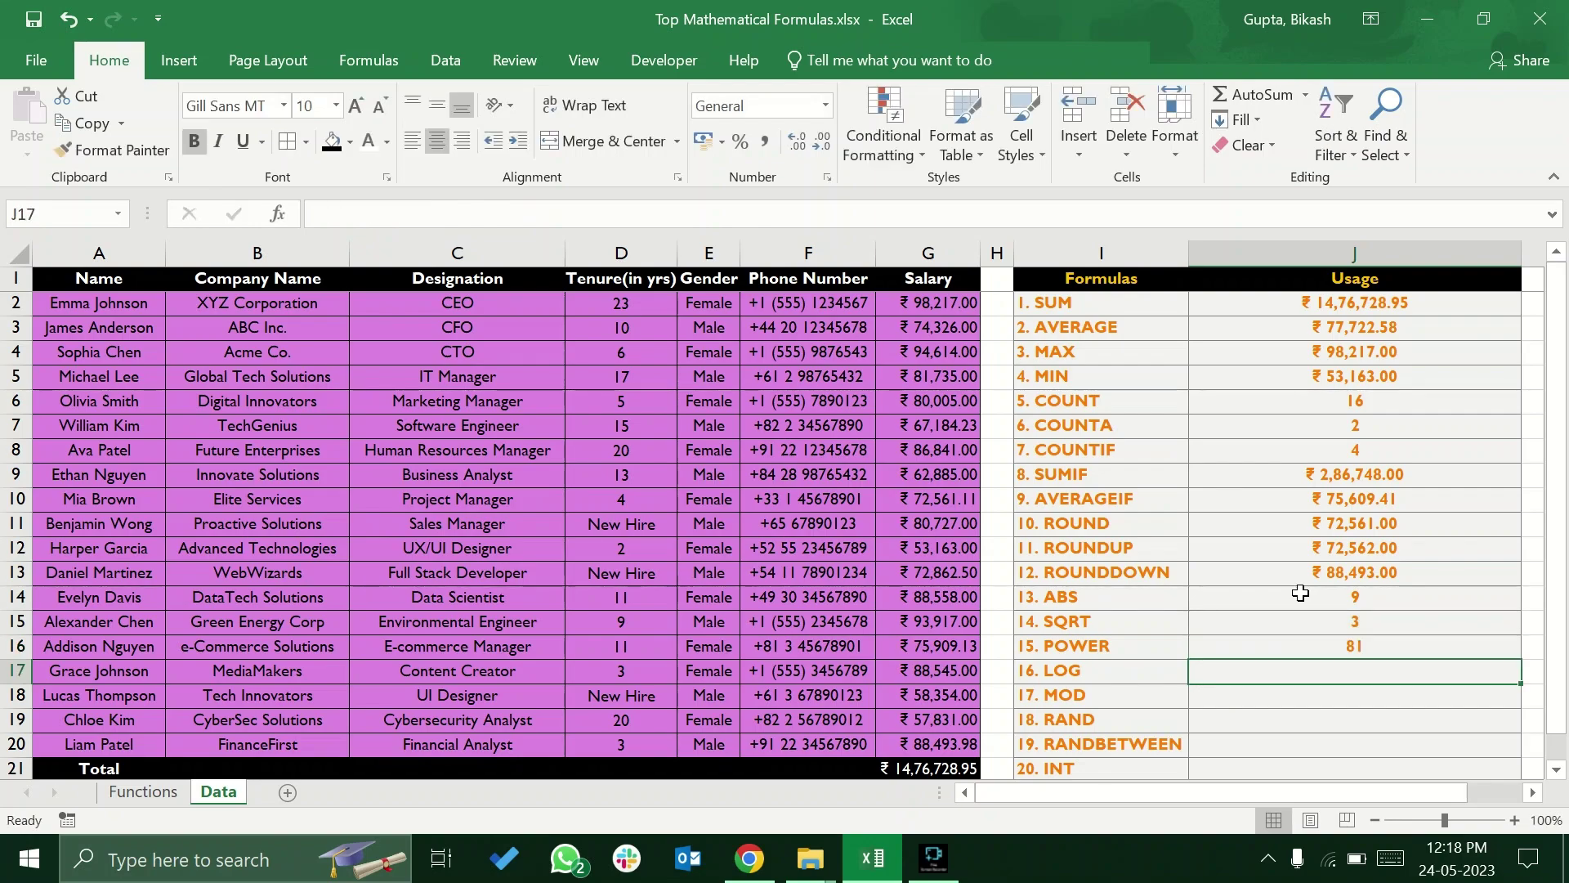
click(1298, 643)
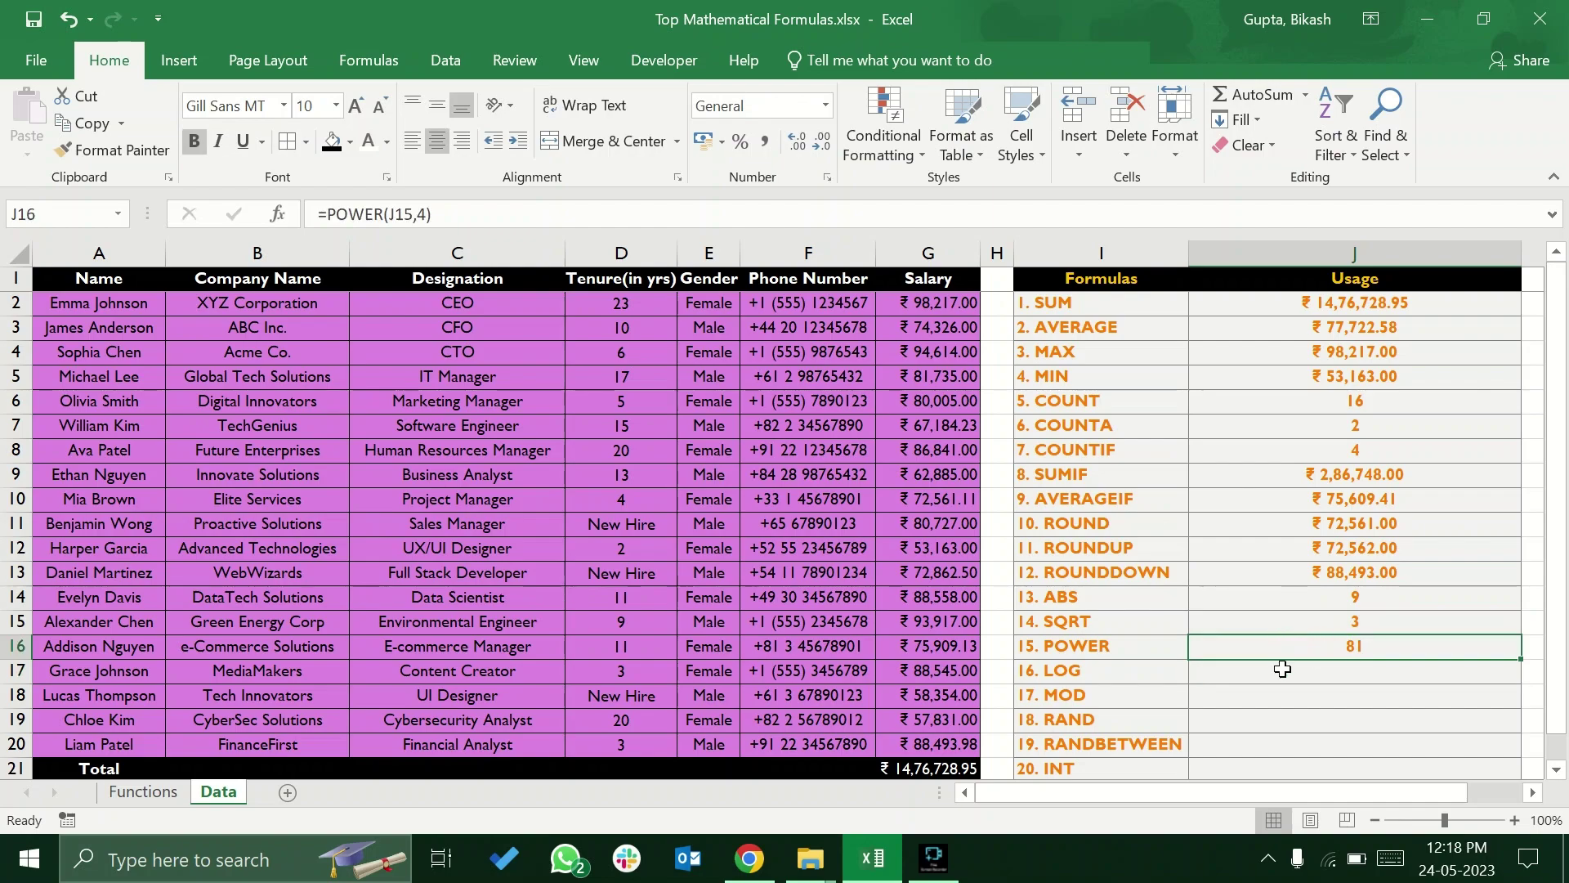
Cross-check the POWER formula in J16 against a temporary =3*3*3*3 in J17, and clear J17 again
click(1293, 674)
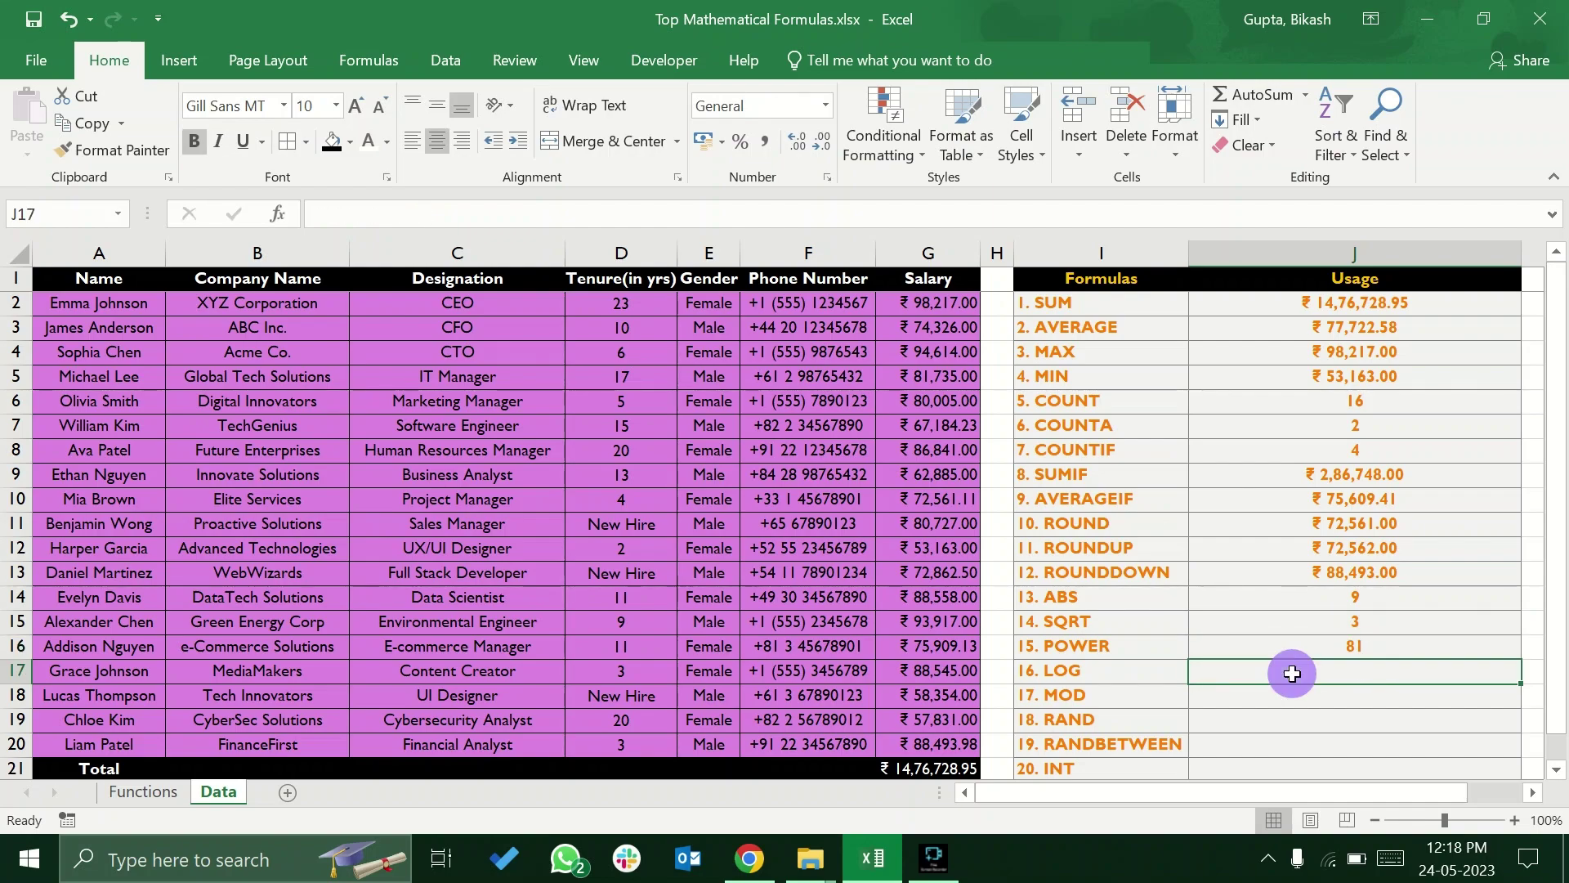
text(3)
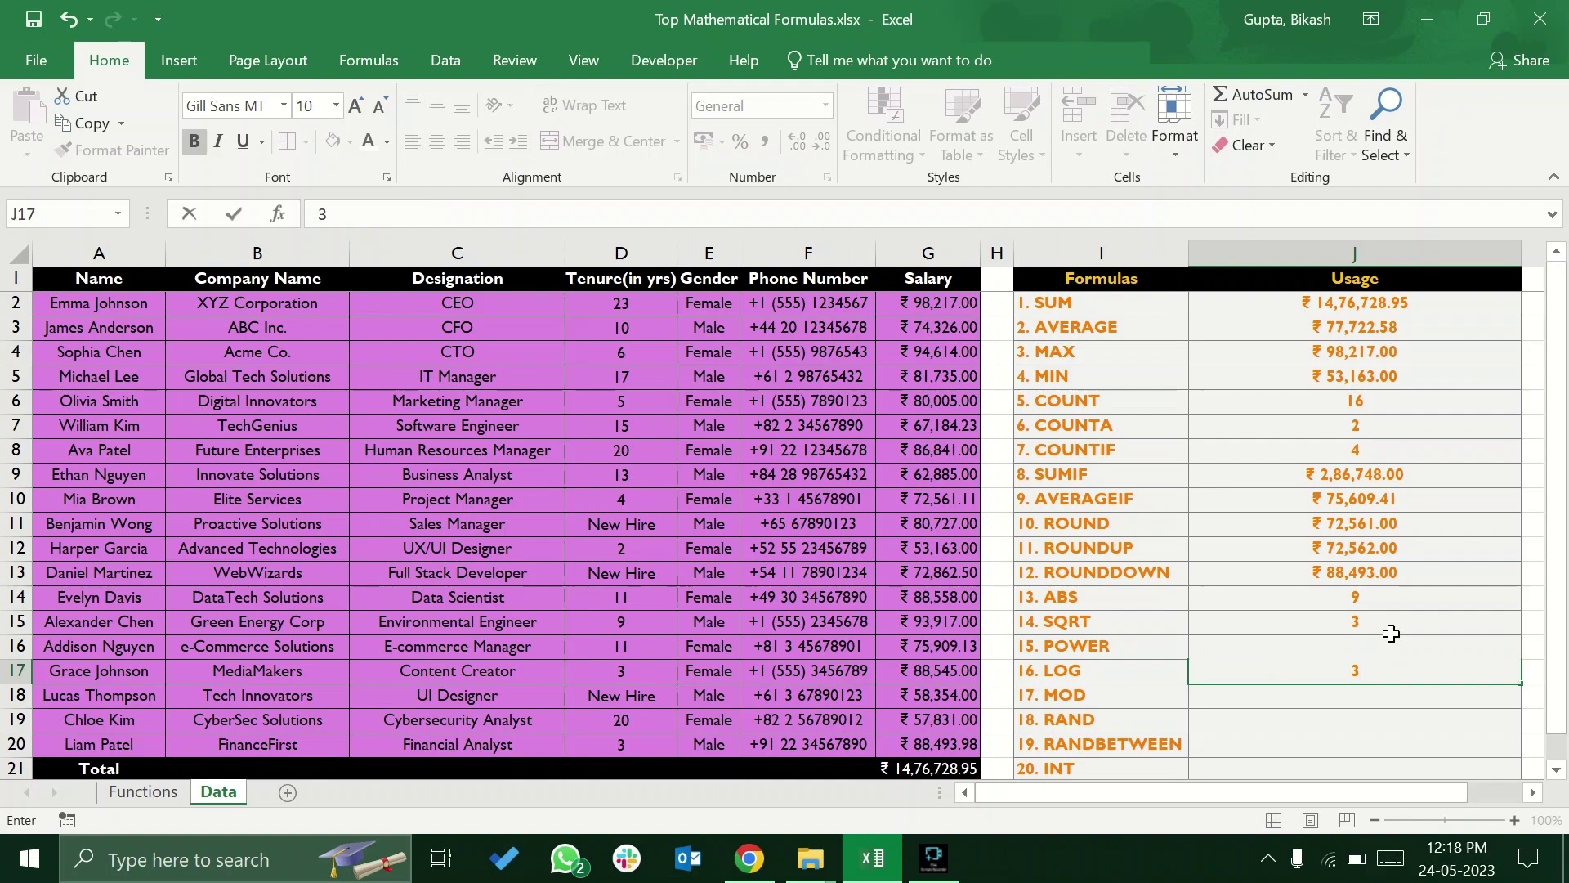
text(*3*3)
key(ctrl+Return)
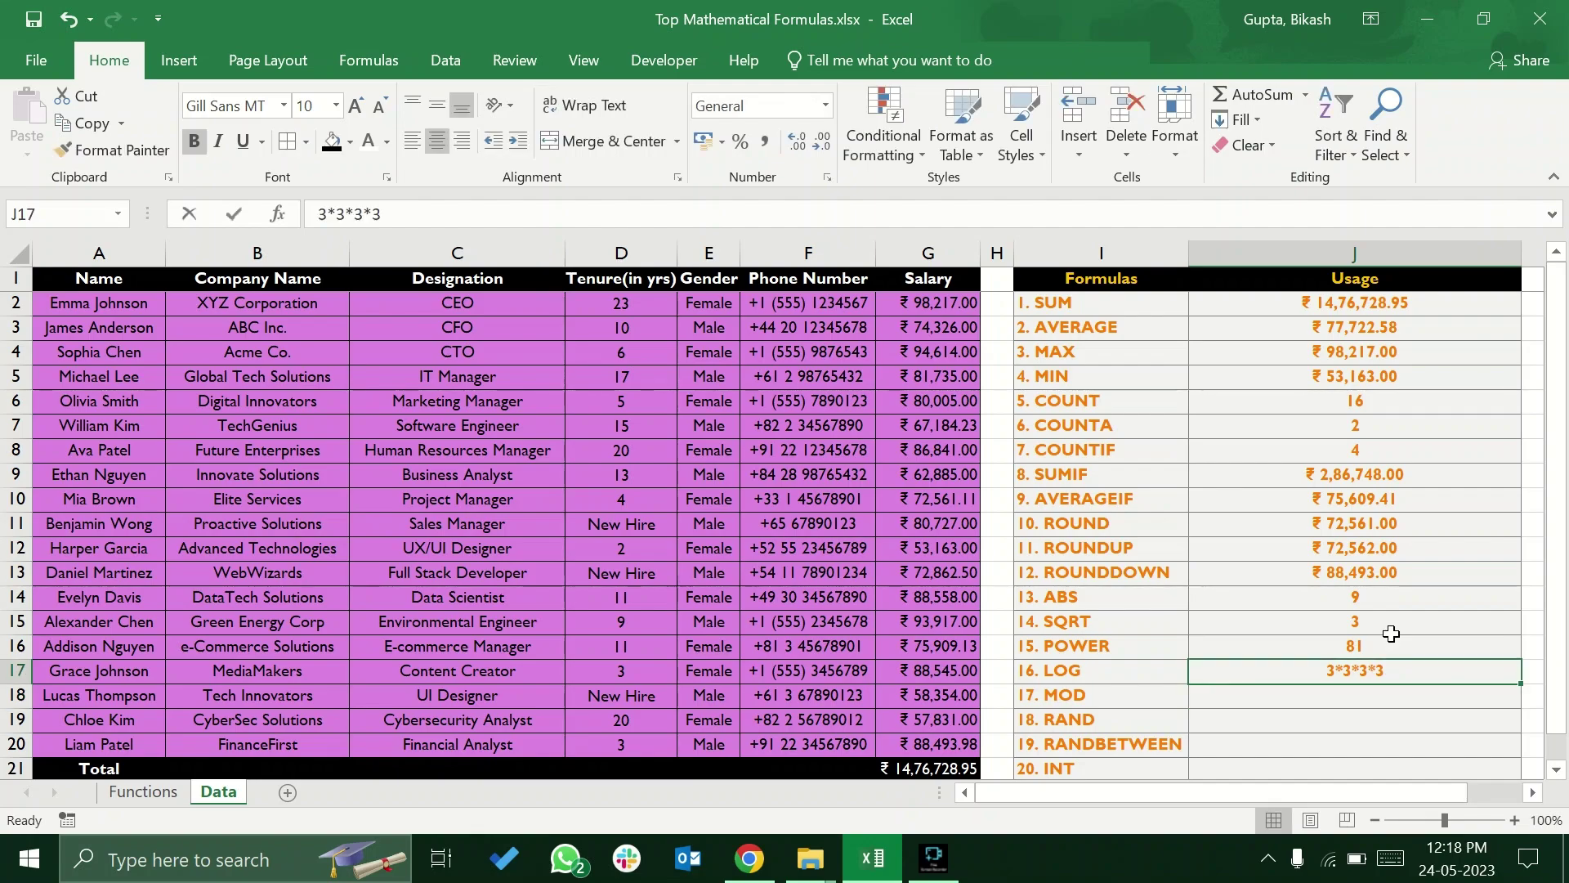
key(F2)
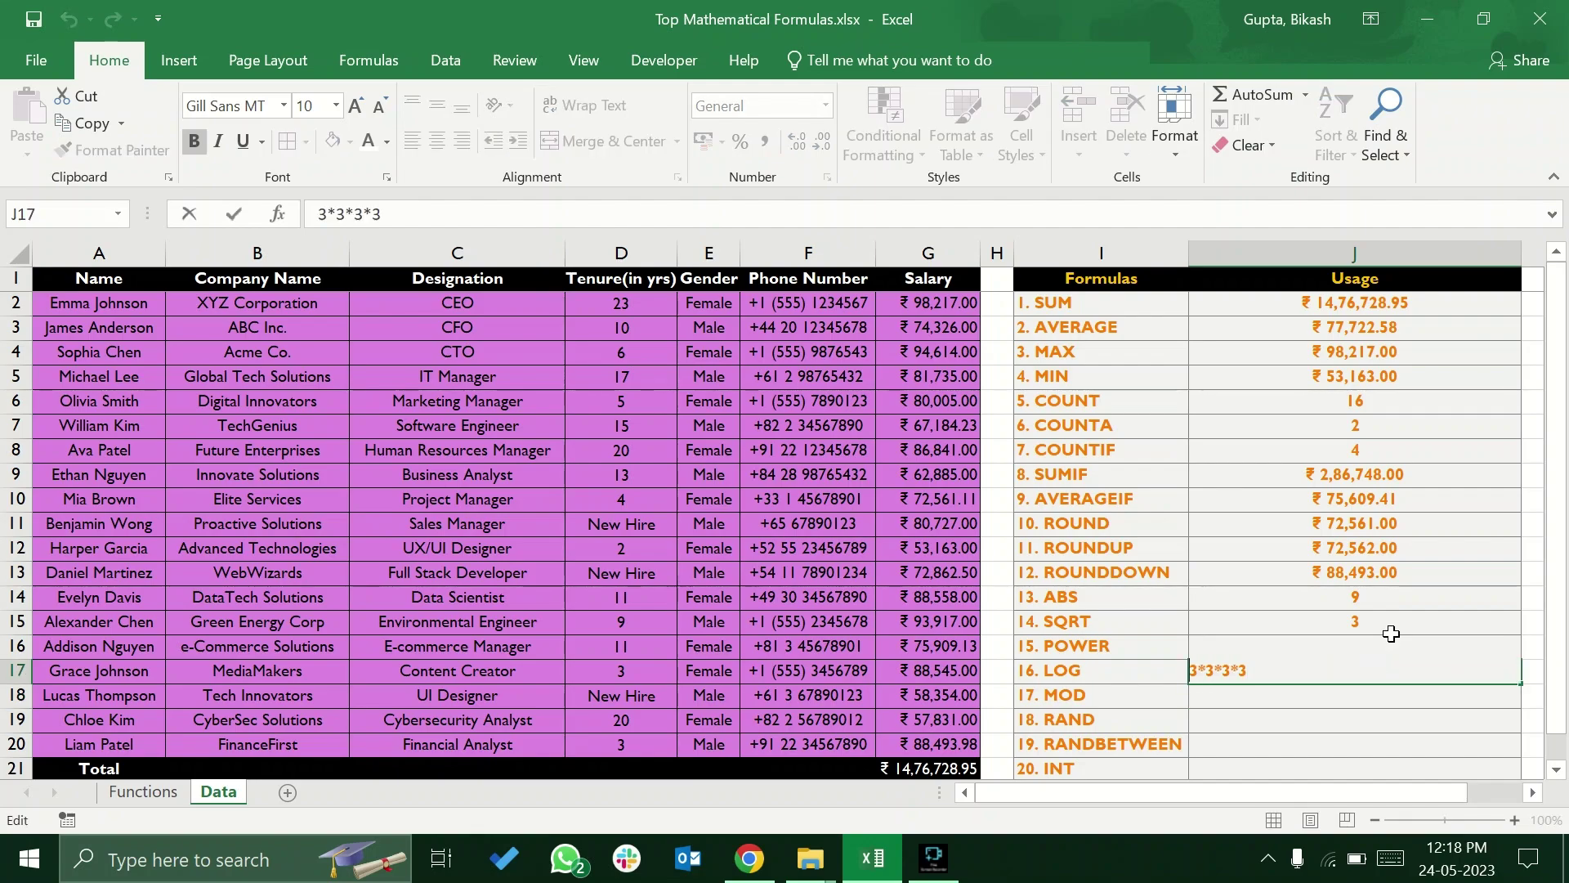
key(Home)
text(=)
key(ctrl+Return)
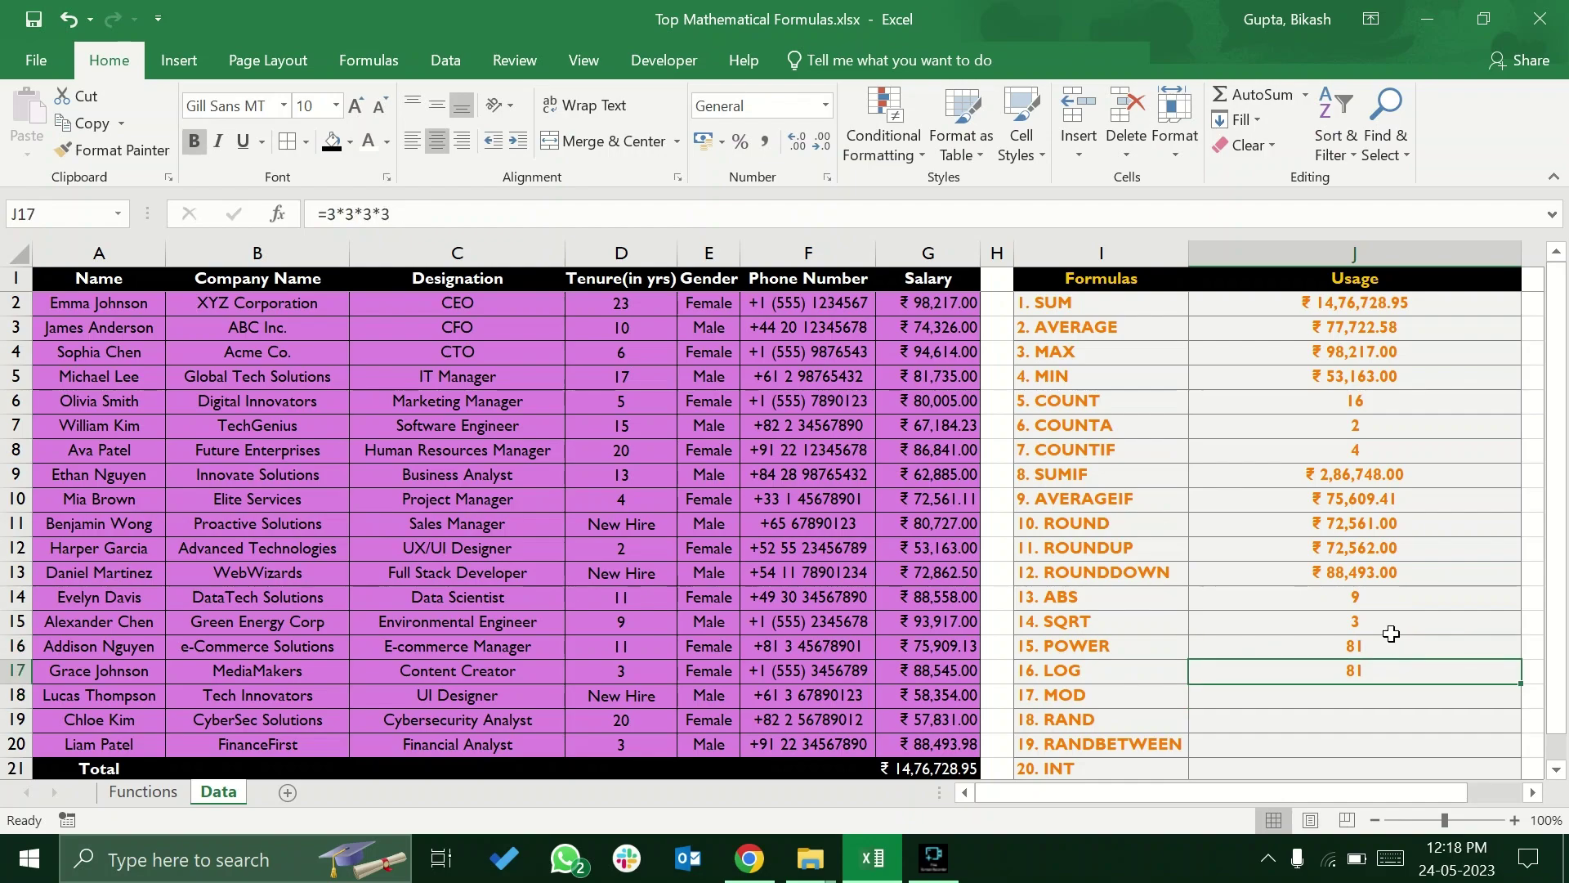
click(1349, 646)
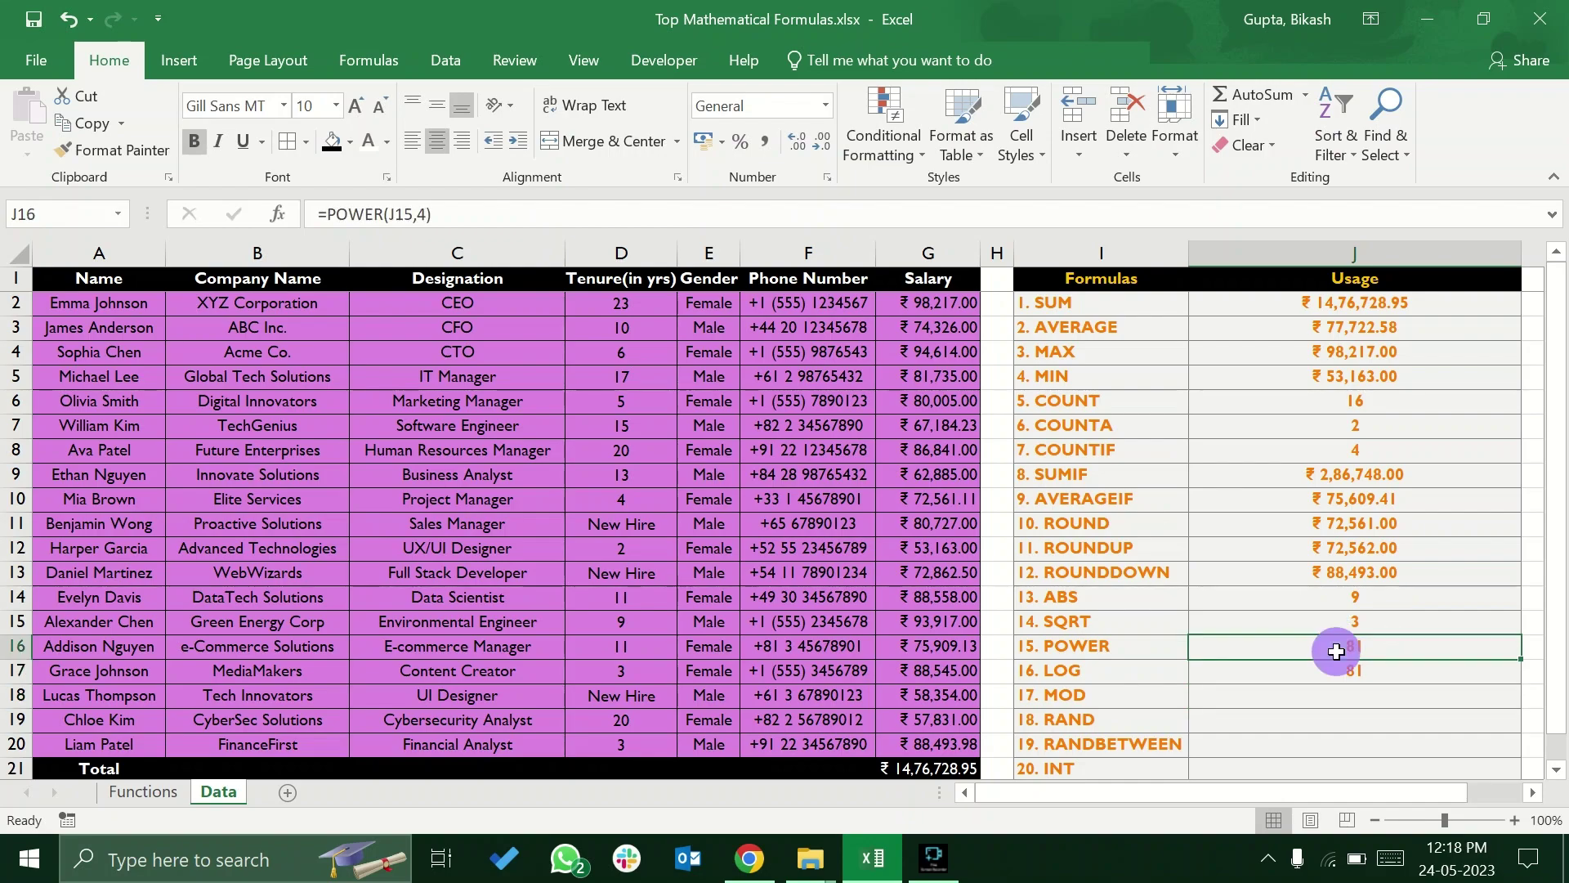
click(1298, 687)
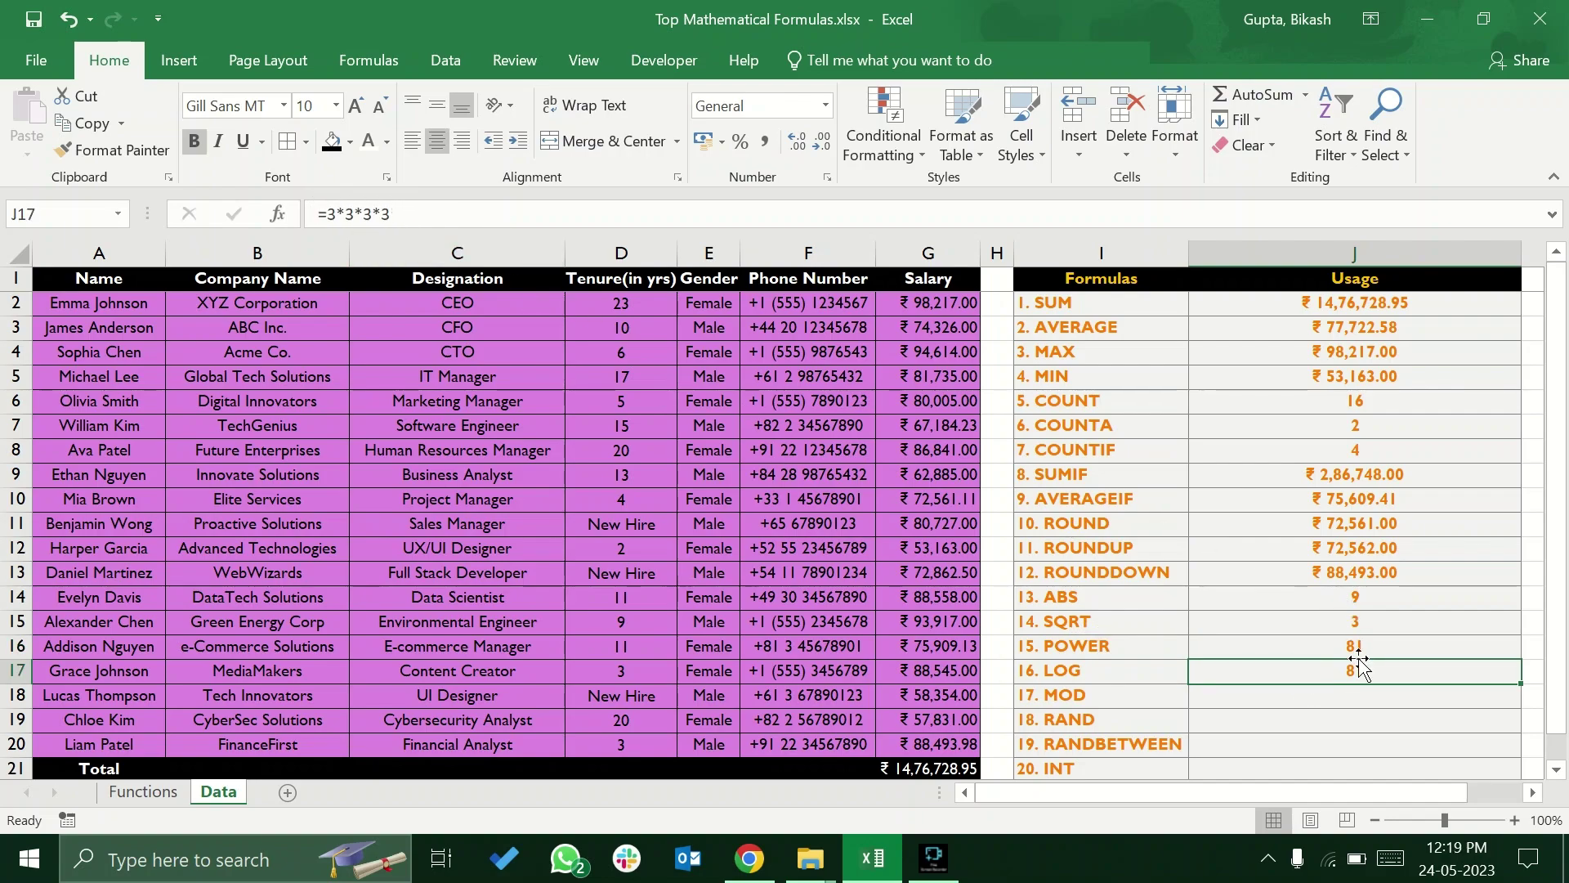
key(Delete)
Enter =LOG(J14) in J17 to get the logarithm of the ABS result, and reselect the formula
text(=log)
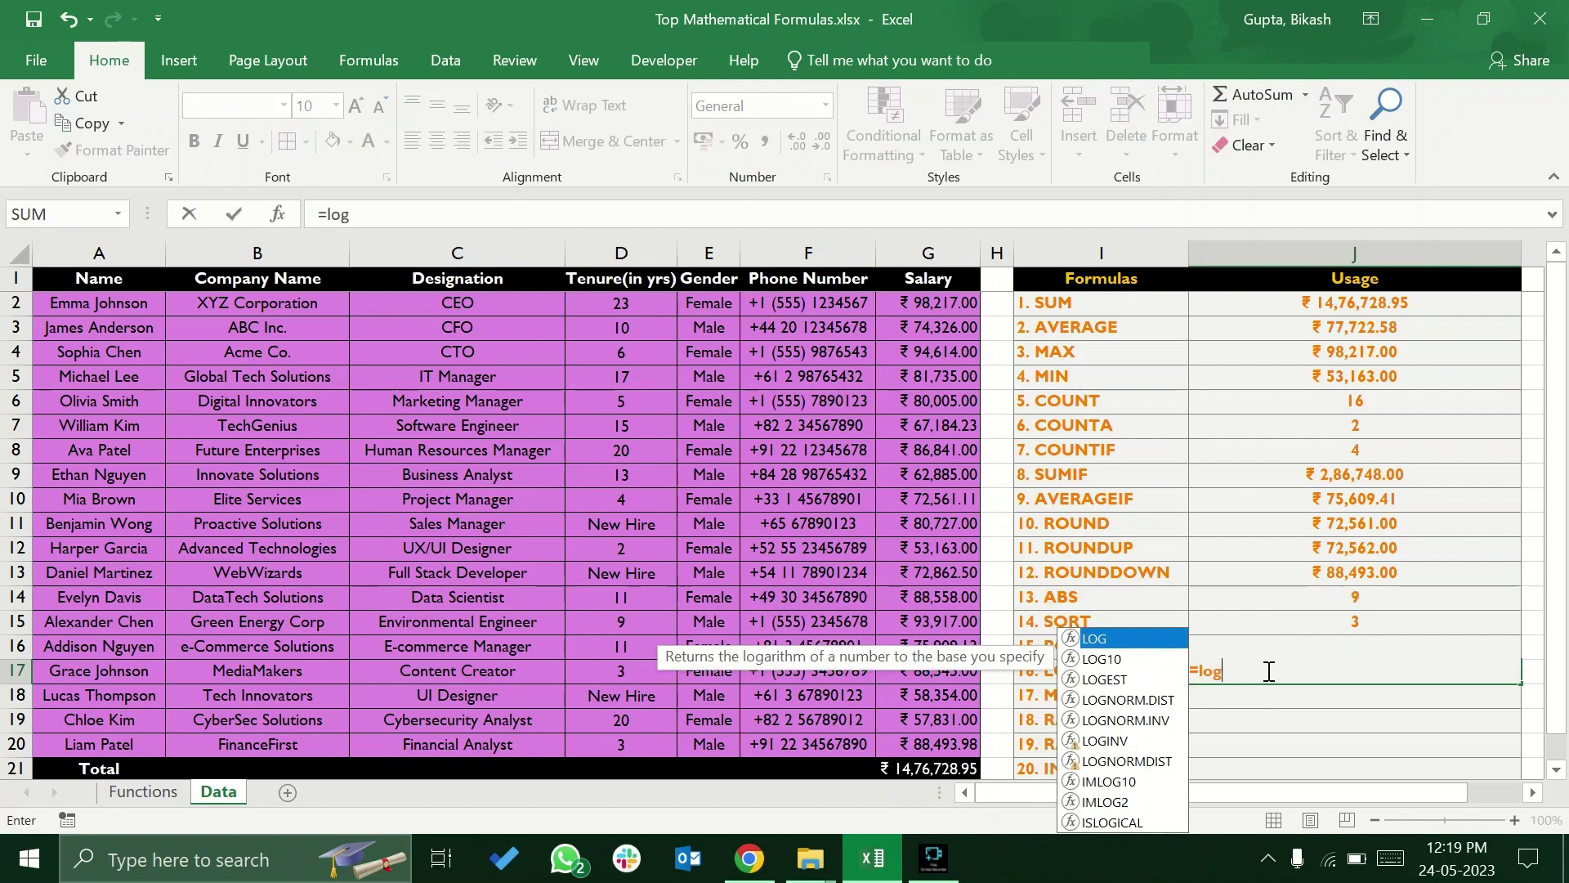
key(Tab)
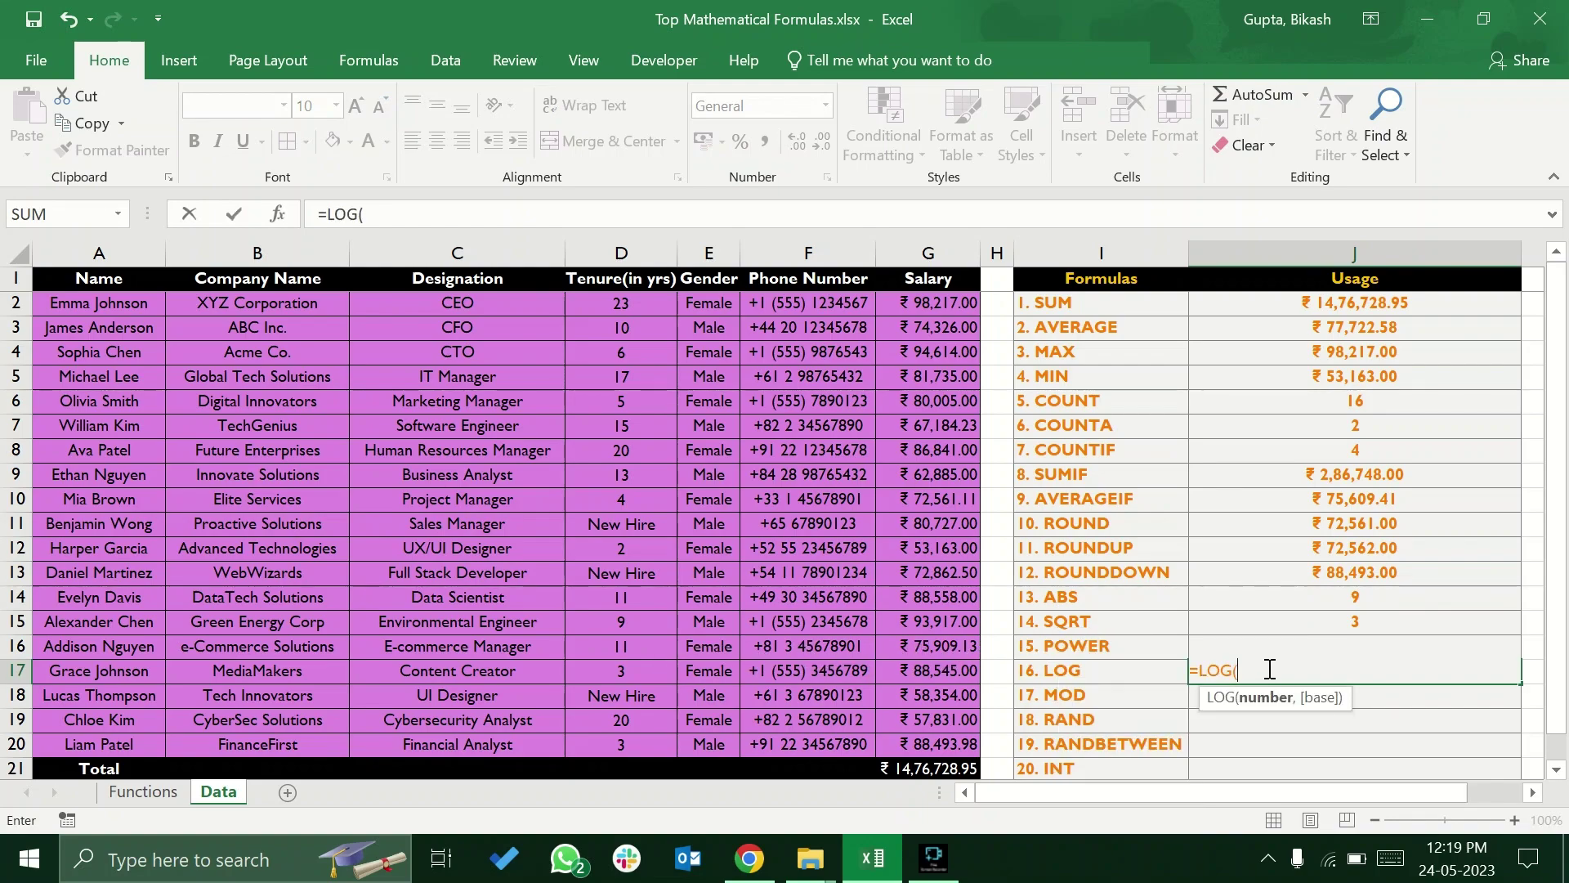
click(1353, 601)
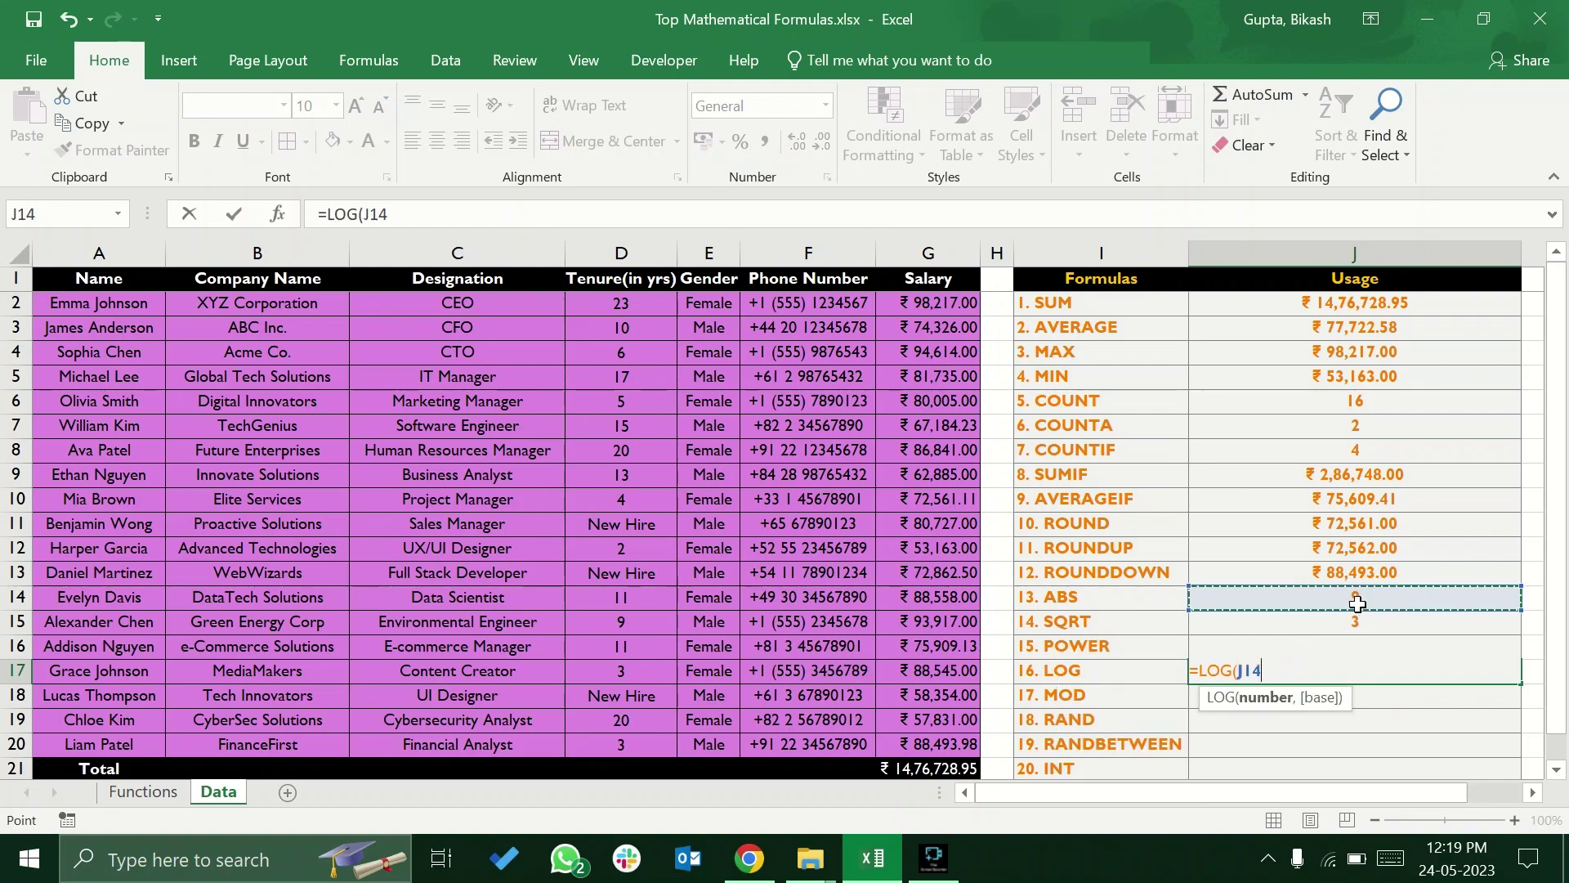
text())
key(Return)
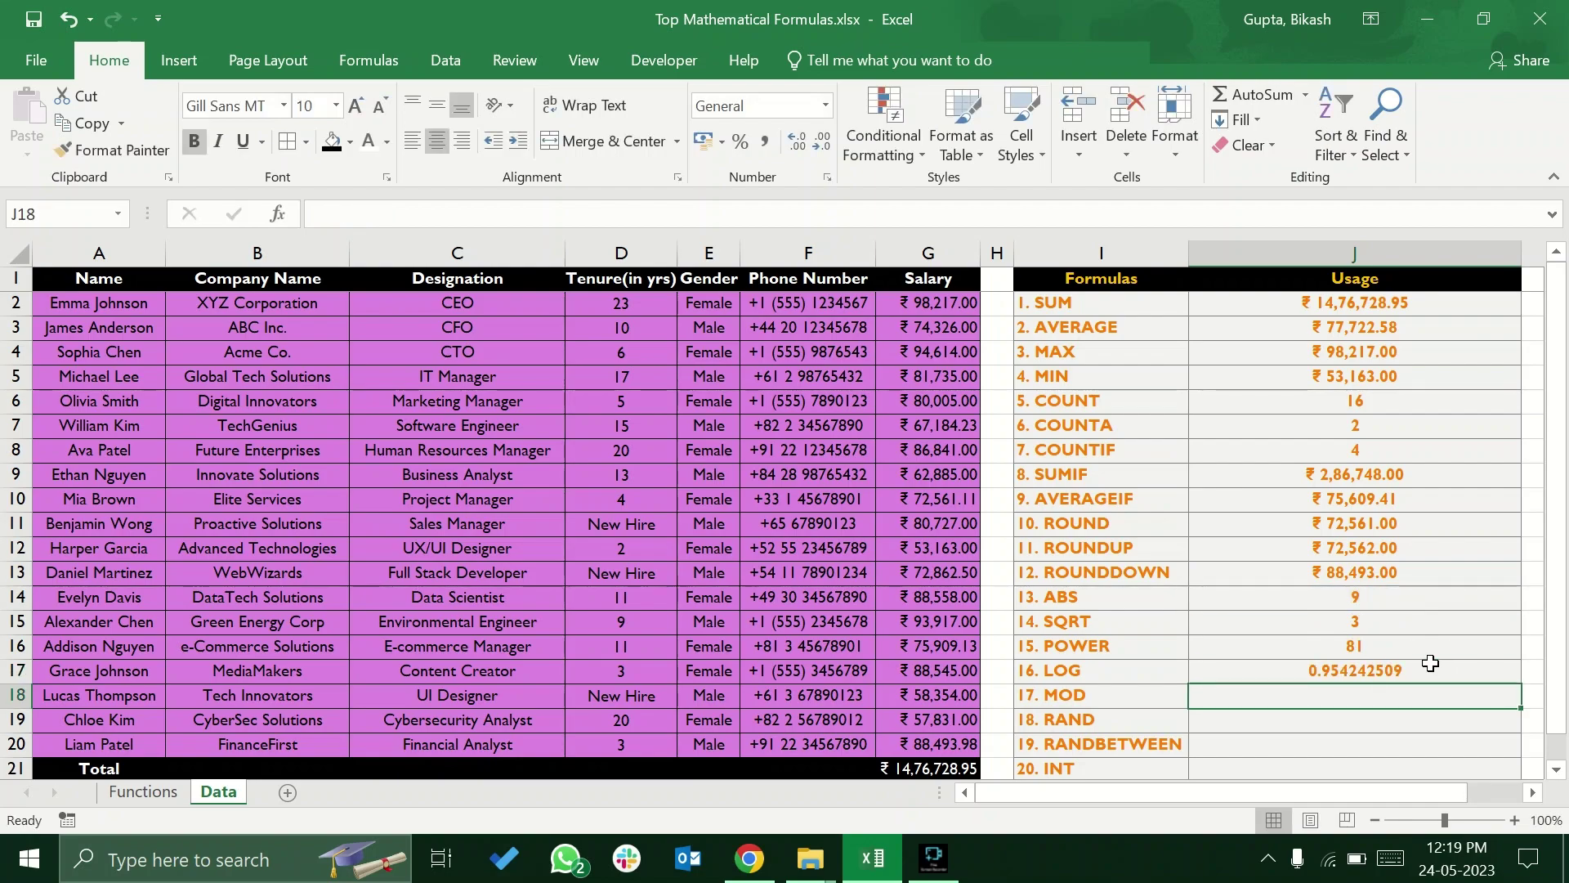
click(1430, 663)
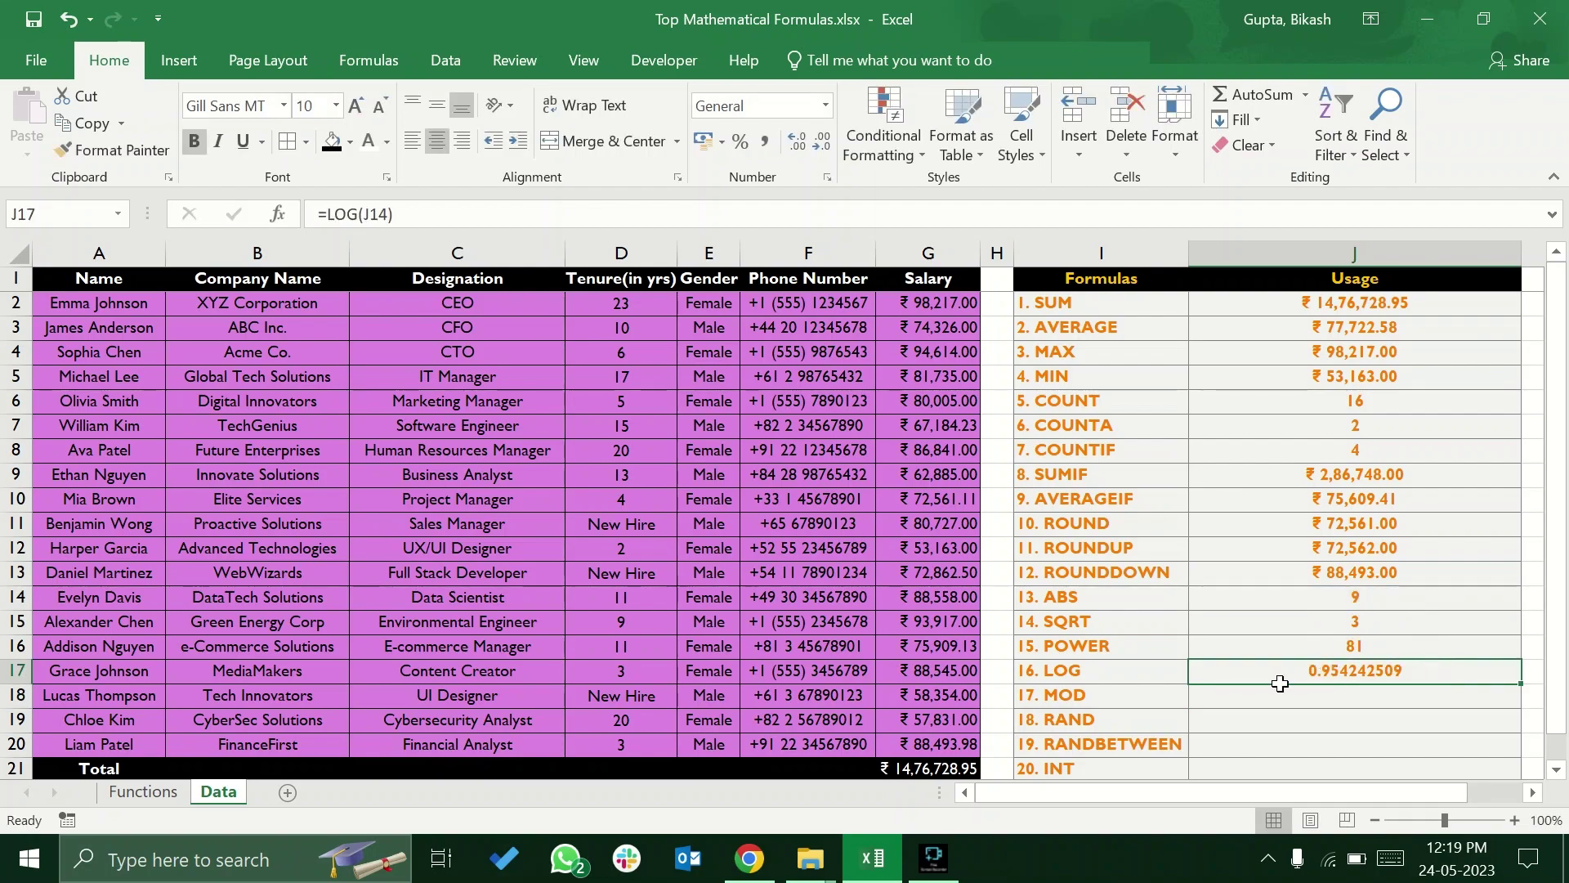
Select J18, the Usage cell for MOD, and consult the MOD description in B18 of the Functions sheet
click(1332, 697)
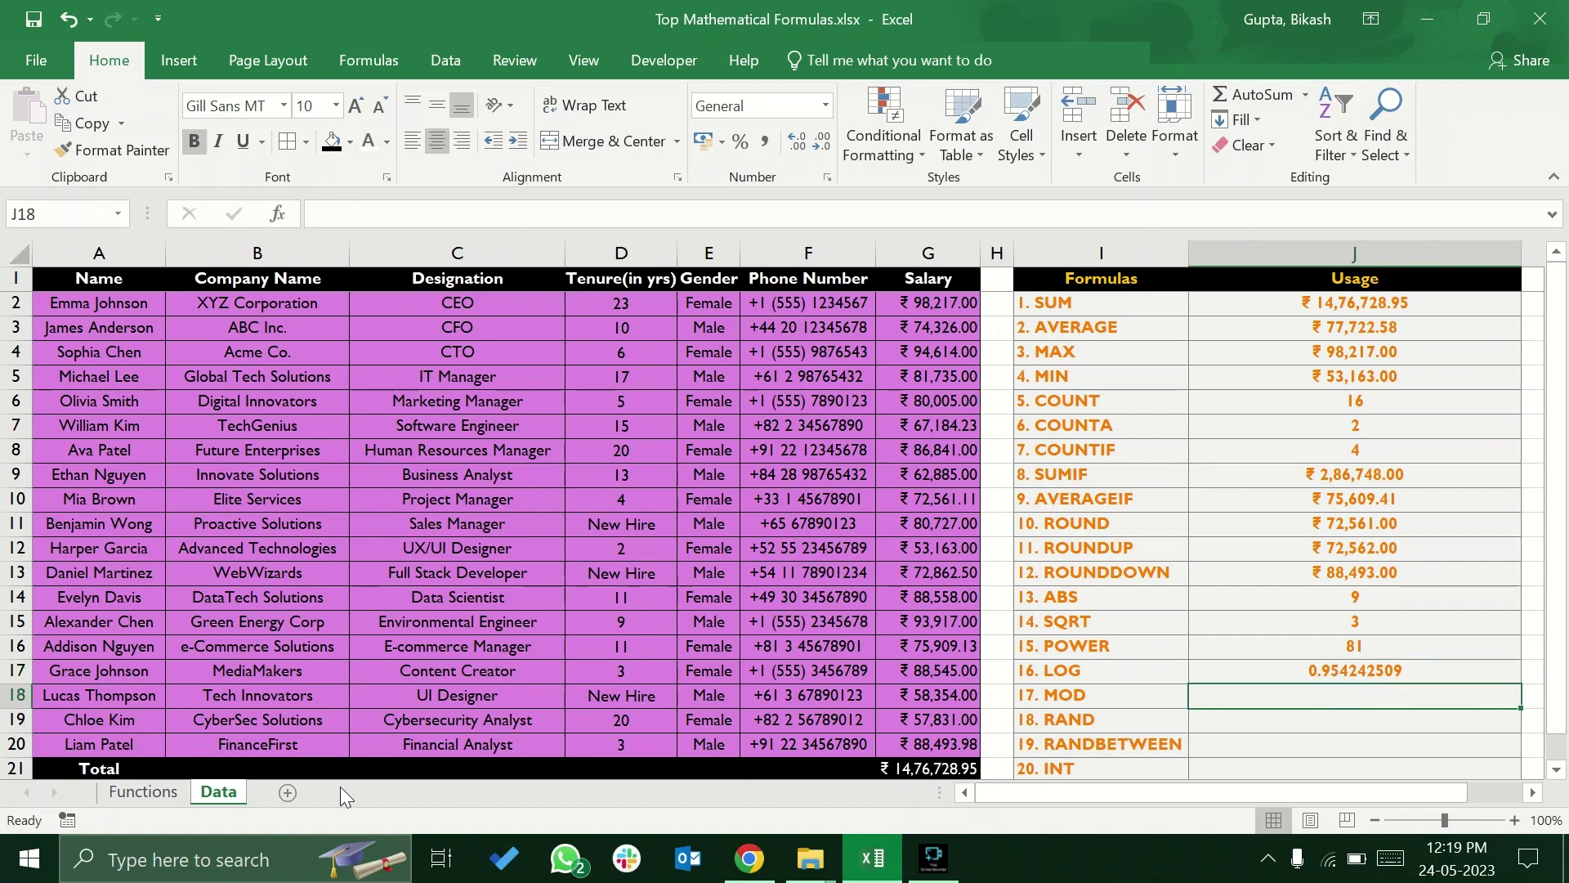
click(167, 791)
scroll(197, 677, down, 1)
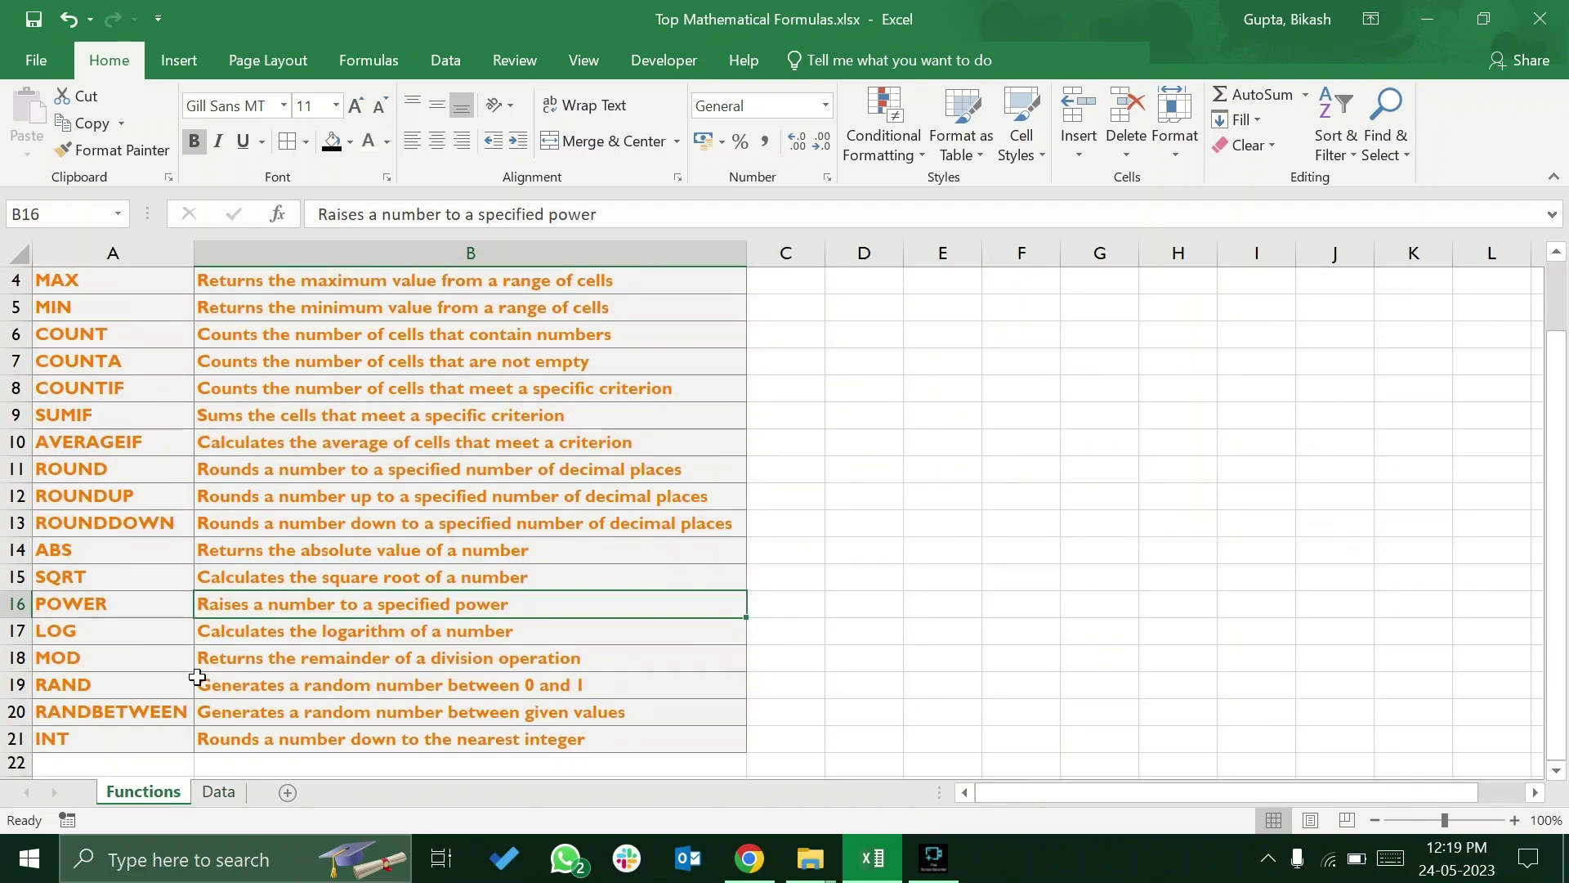
click(154, 664)
click(517, 660)
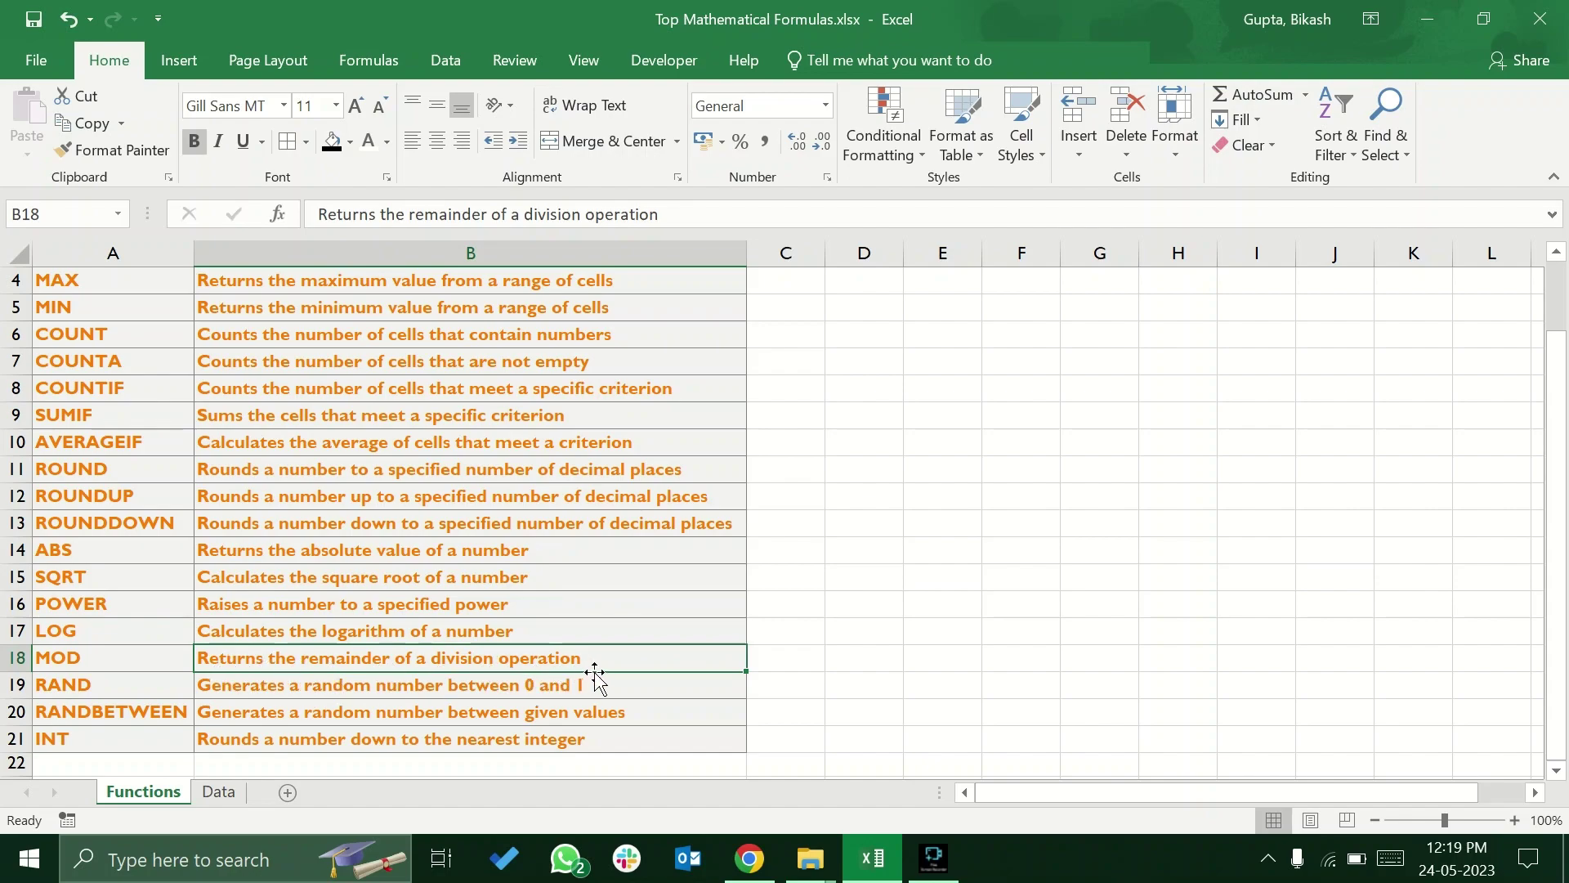
Enter =MOD(20,3) in J18 of the Data sheet to get the division remainder, and reselect the formula
click(214, 793)
click(1233, 693)
text(=mod)
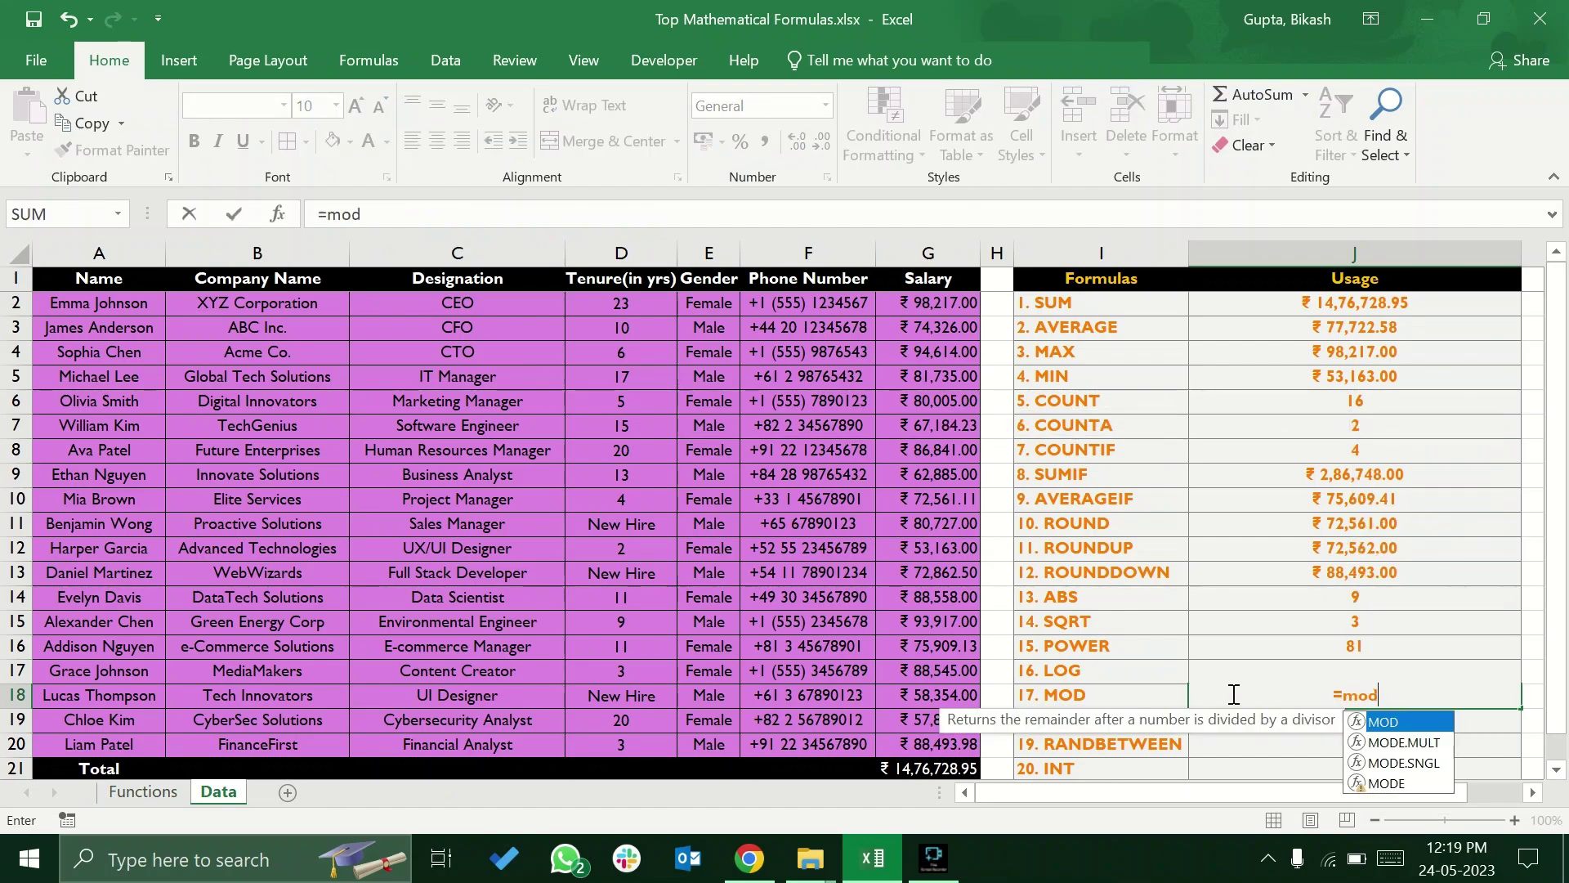
key(Tab)
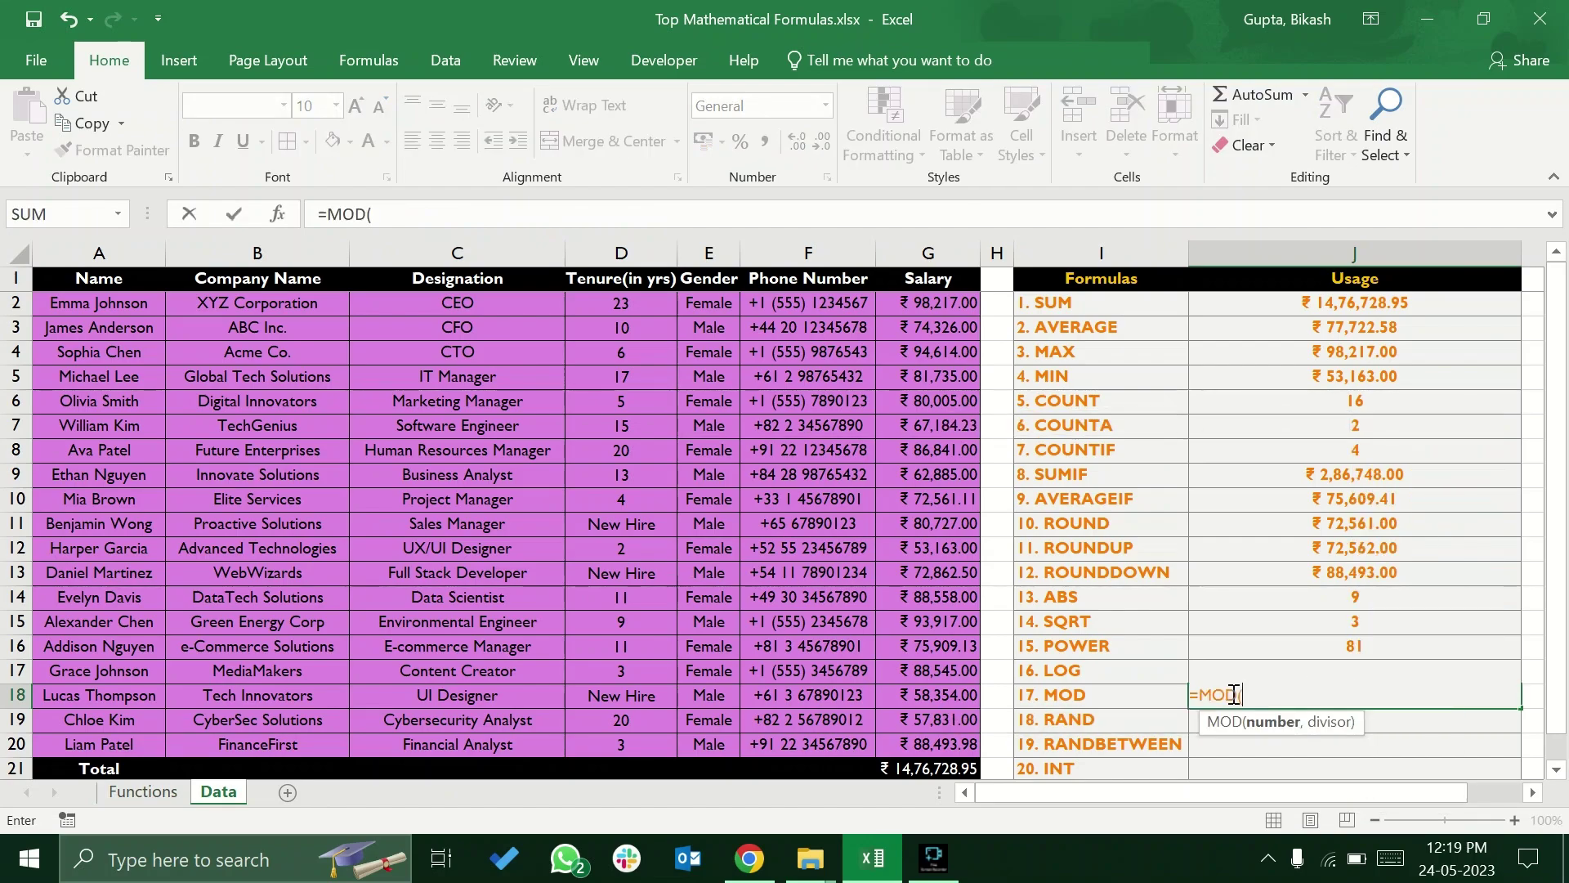
text(20,3))
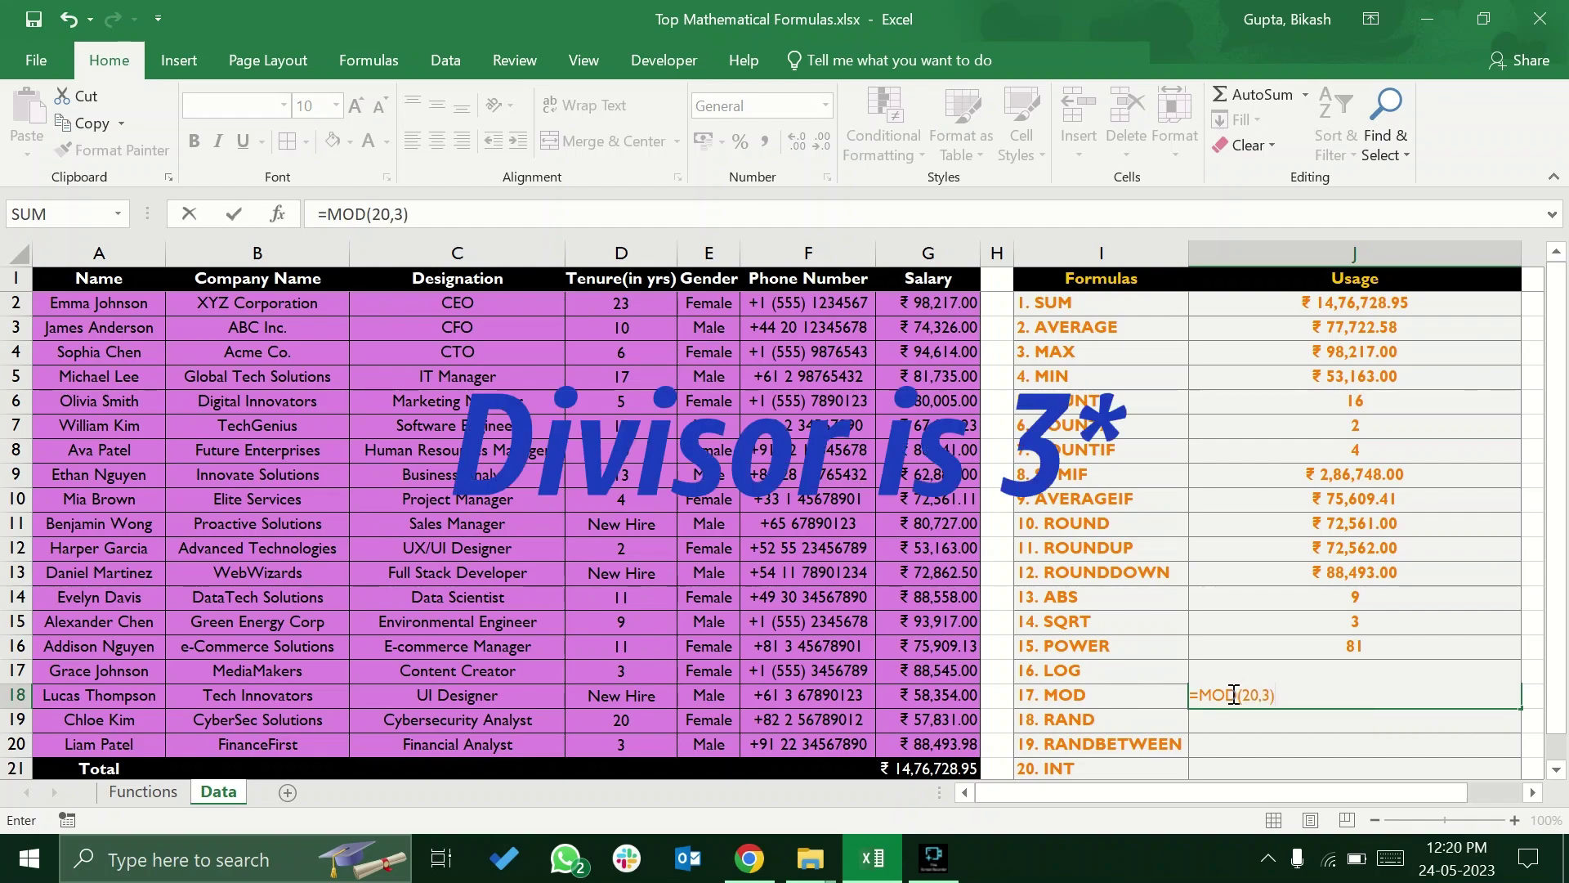
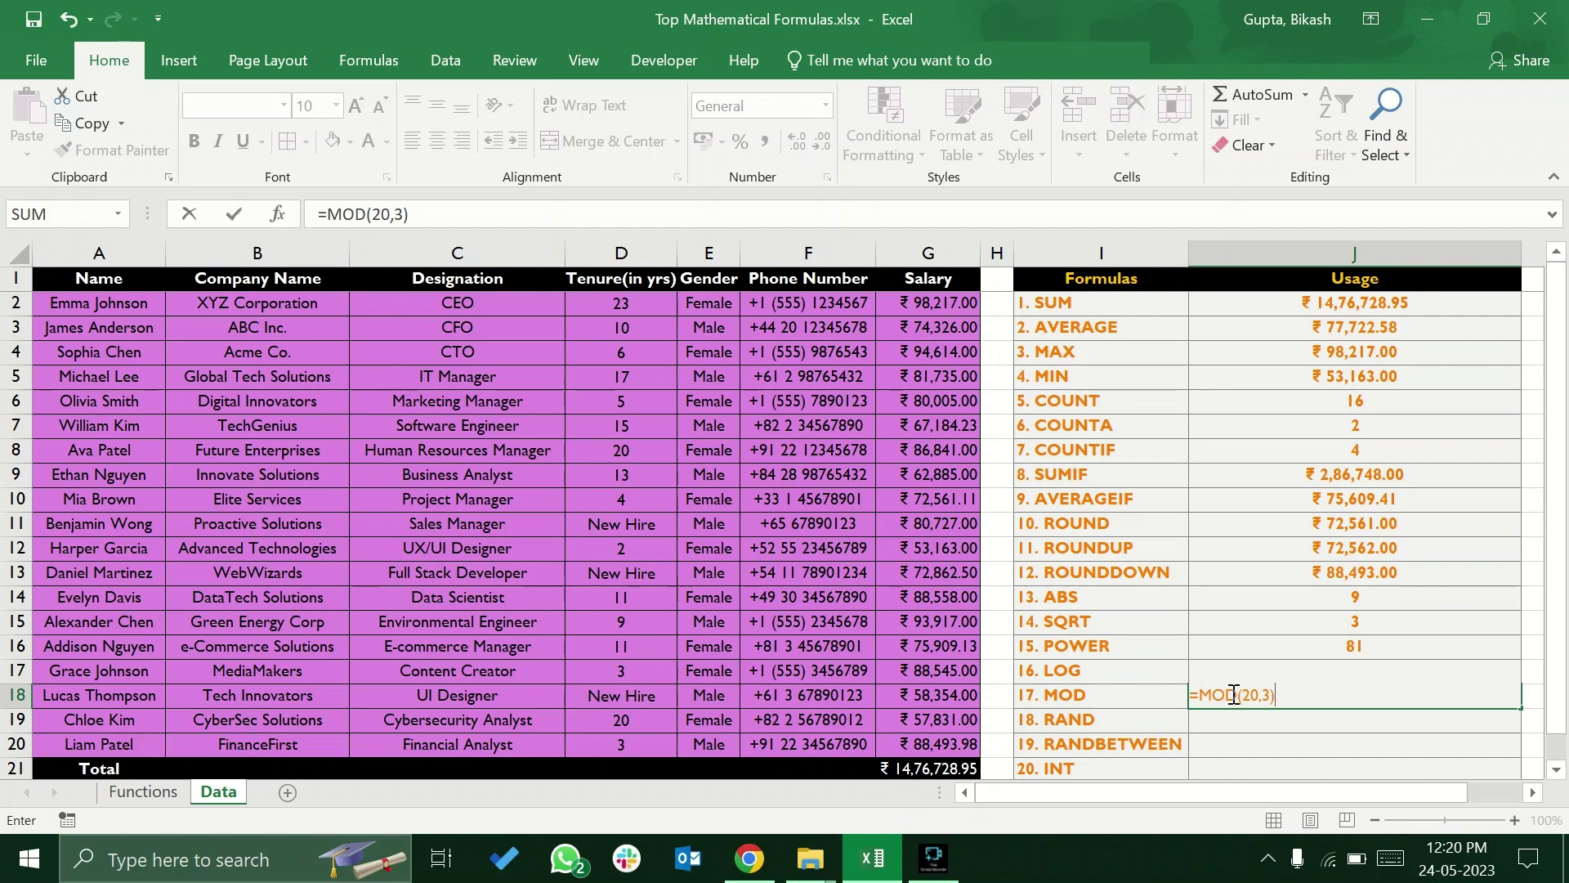
key(Return)
click(1234, 693)
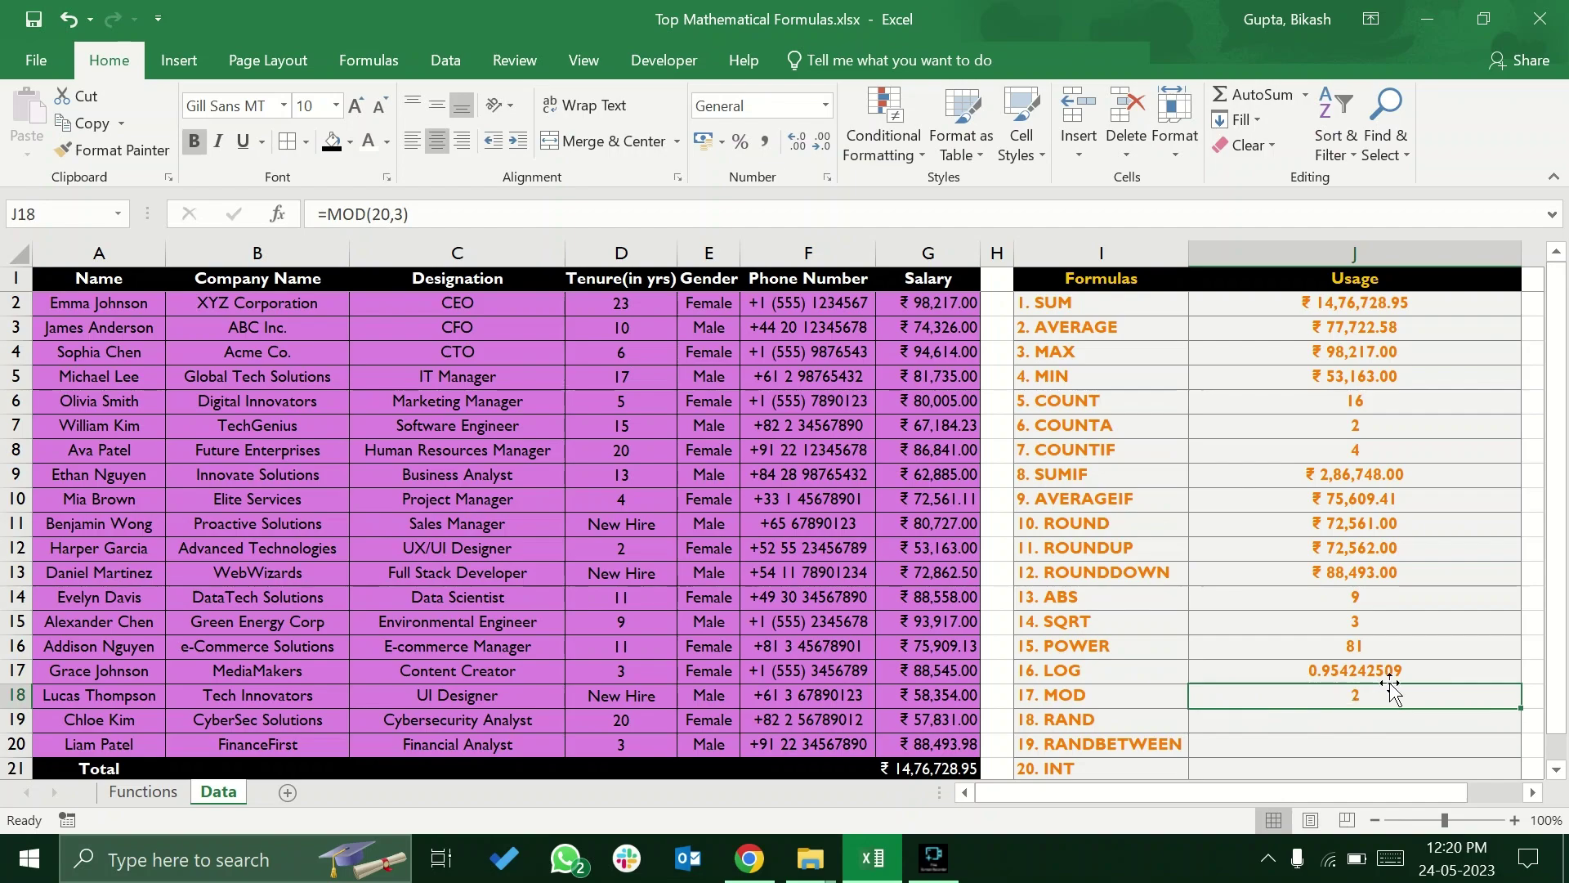
Revisit the MOD description in B18 of the Functions sheet and return to the Data sheet
click(143, 791)
click(119, 660)
click(296, 661)
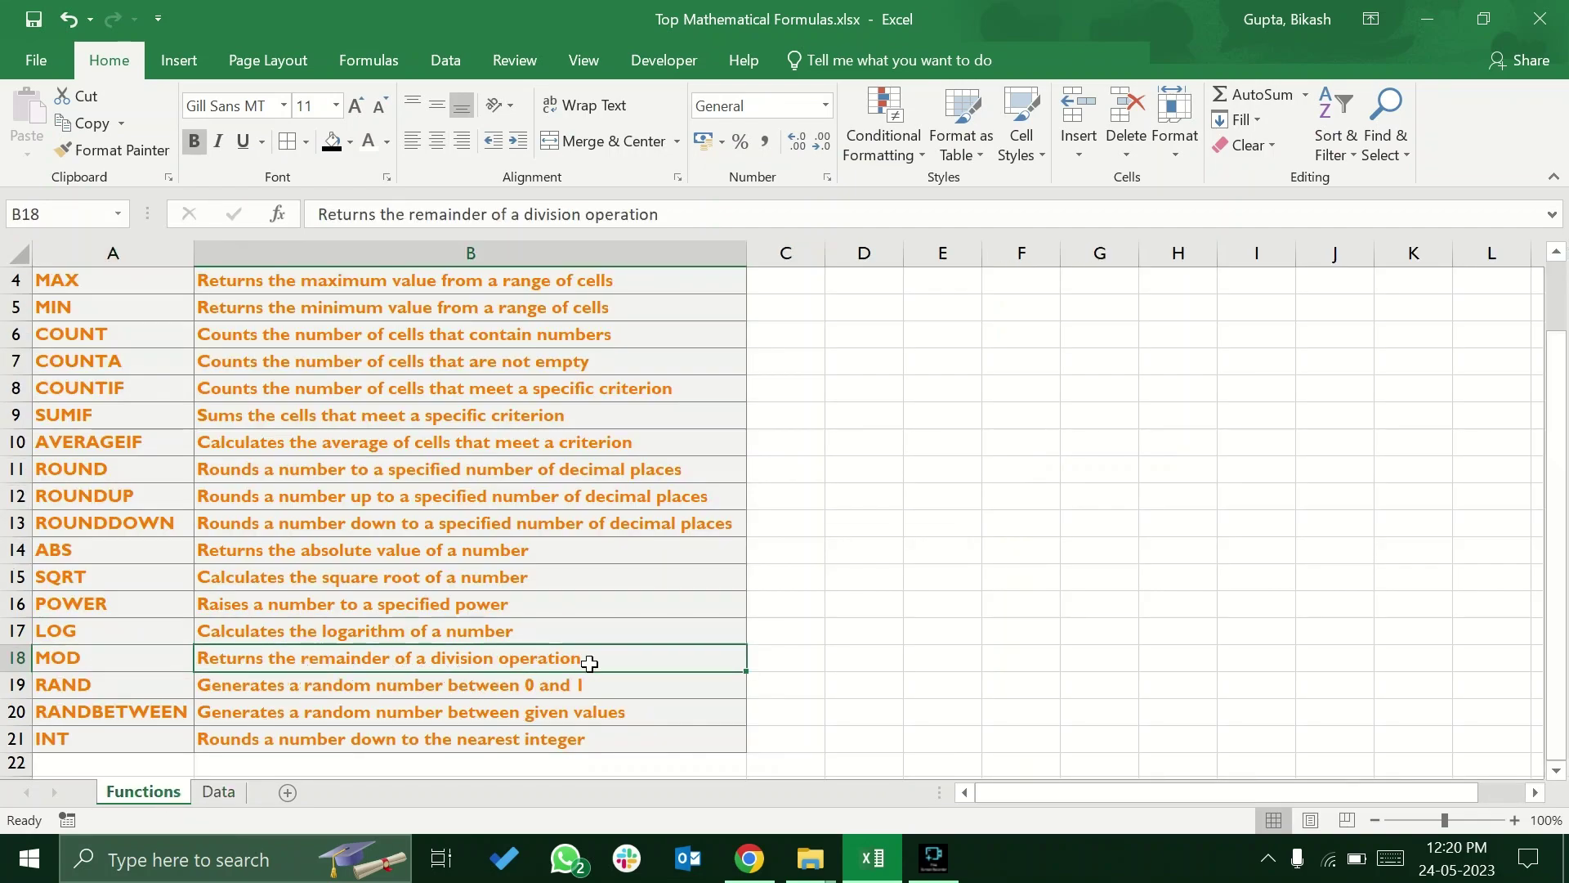
click(218, 791)
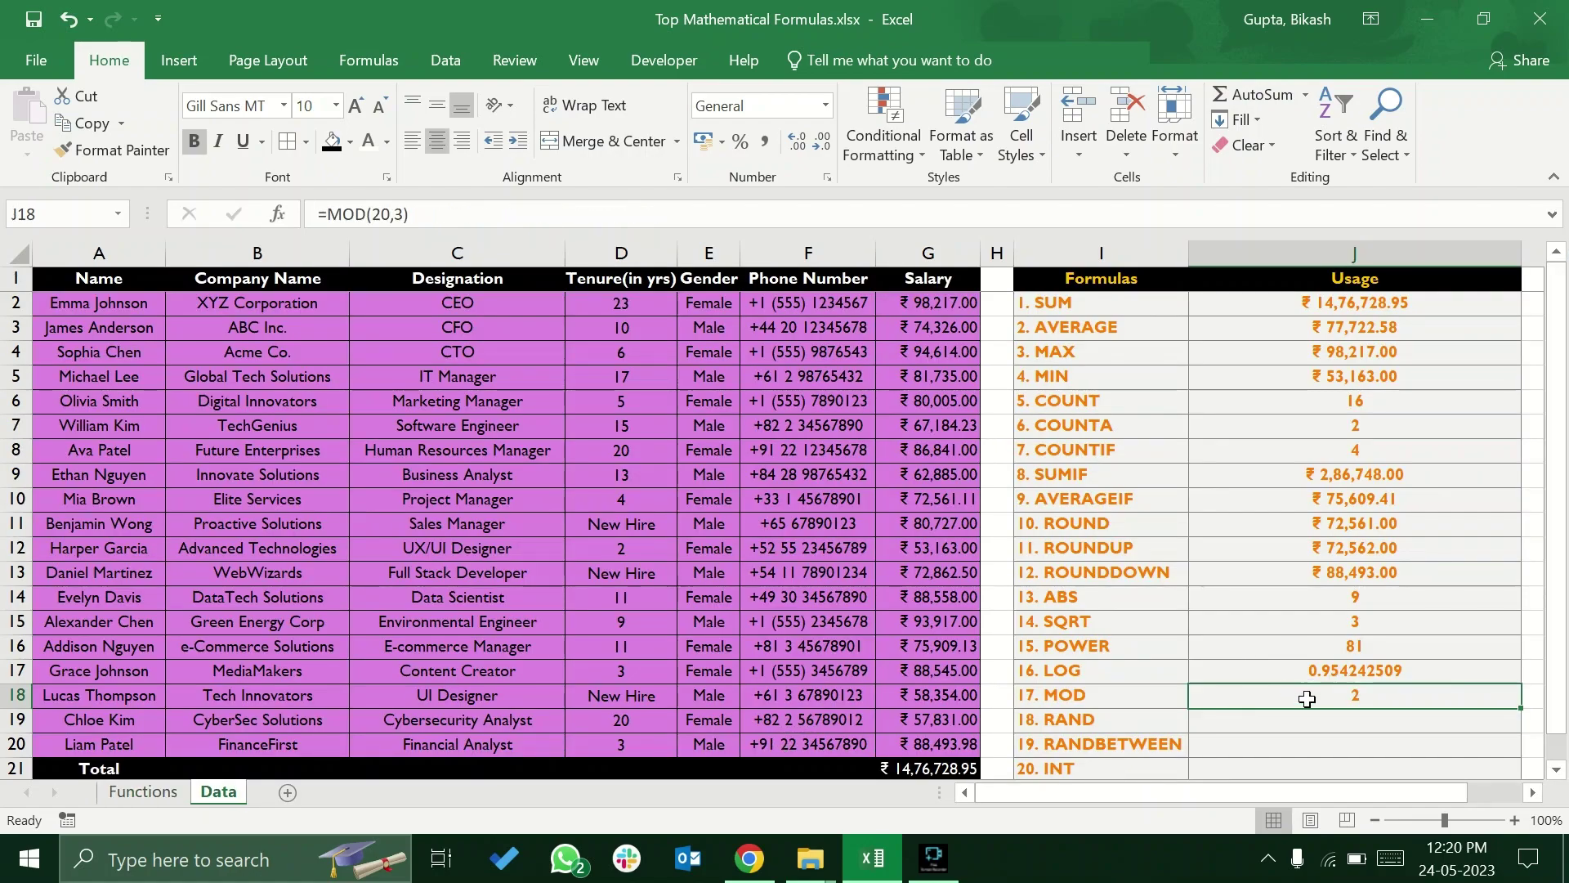
Consult the RAND description in B19 of the Functions sheet, keeping J19 selected on the Data sheet
scroll(1306, 691, down, 1)
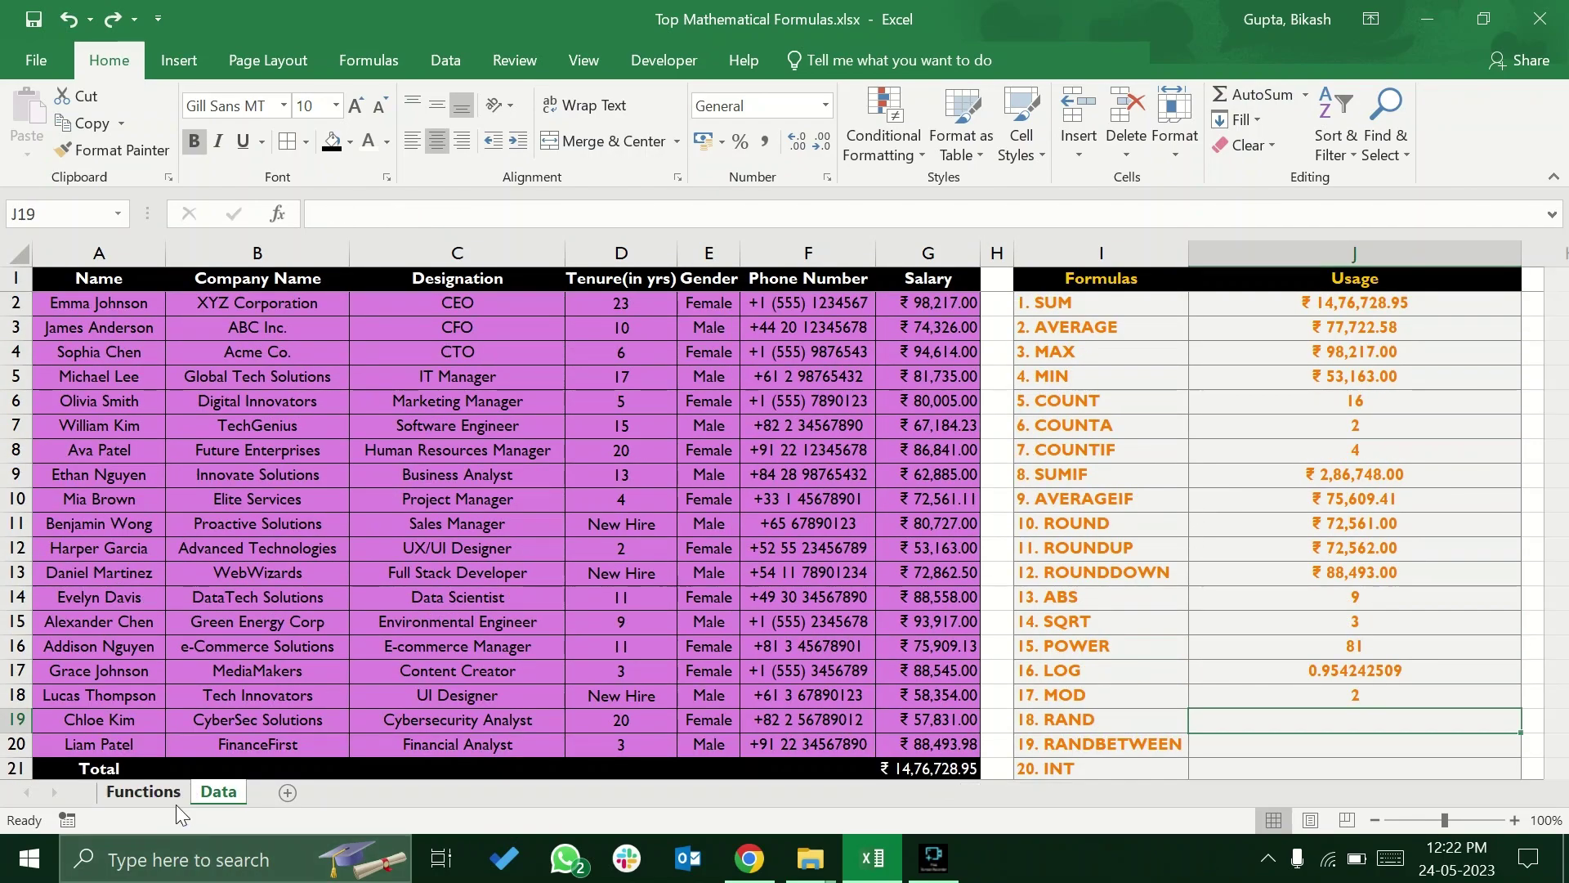
click(143, 791)
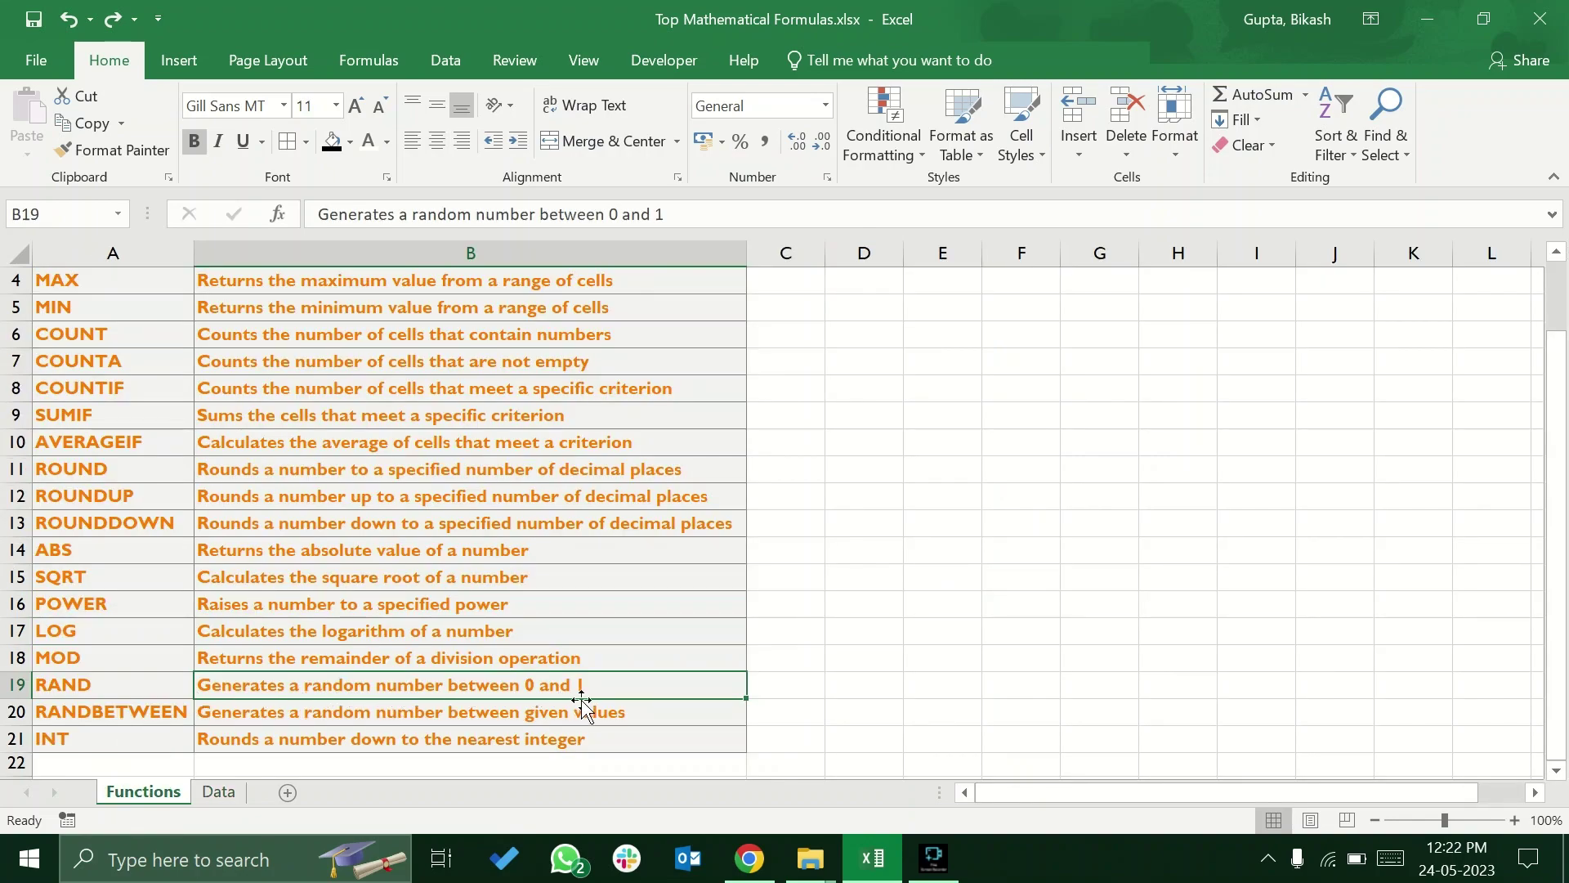
click(224, 798)
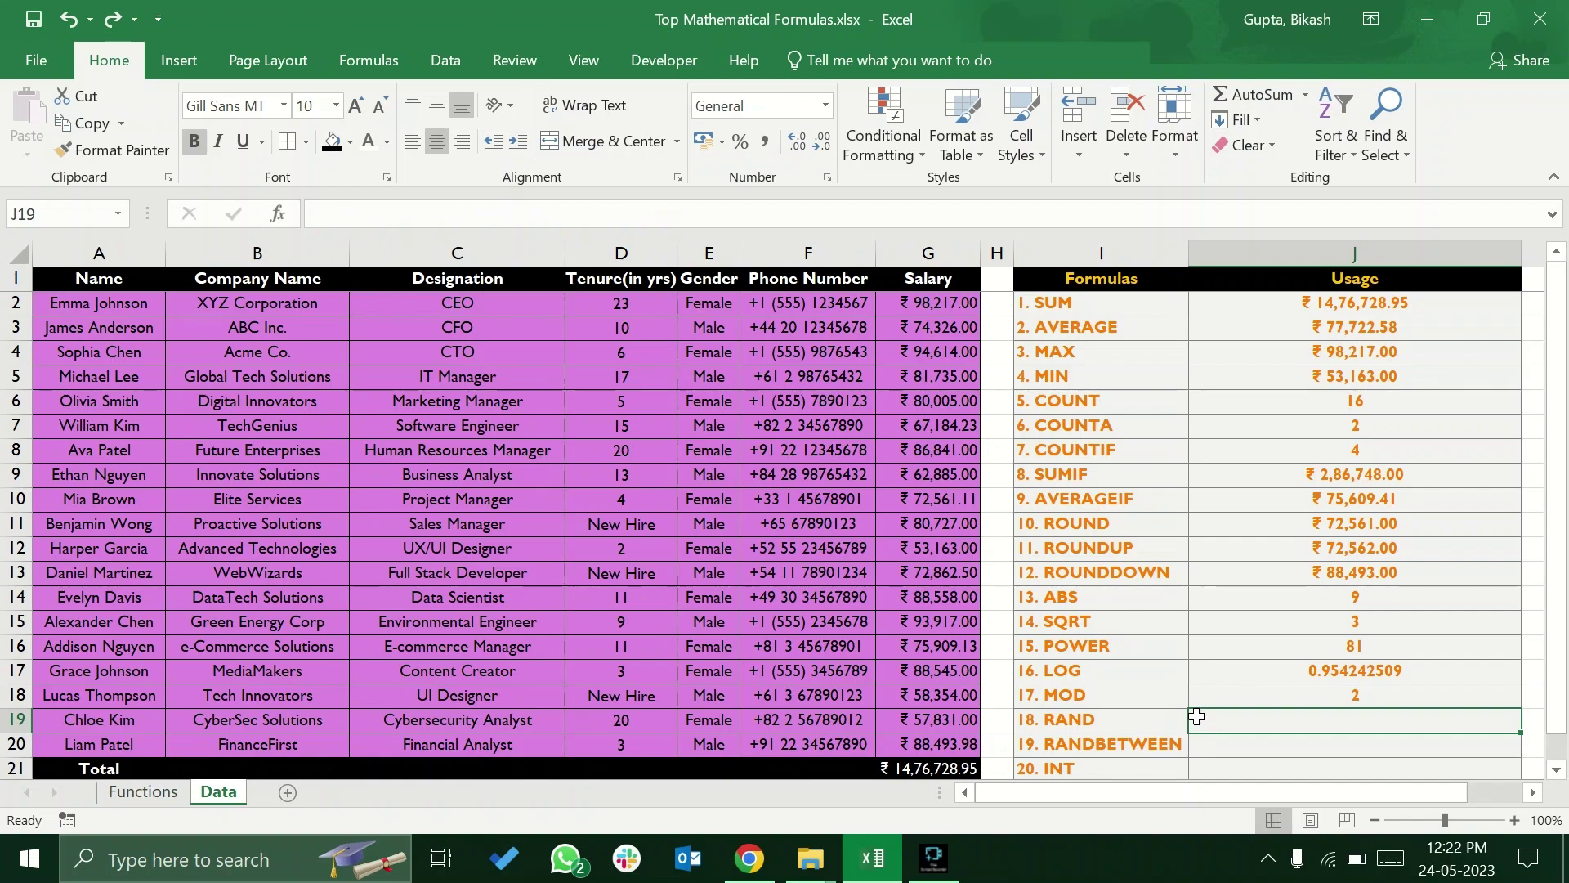
Enter =RAND() in J19 to generate a random number between 0 and 1, and reselect the formula
text(=rand)
key(Tab)
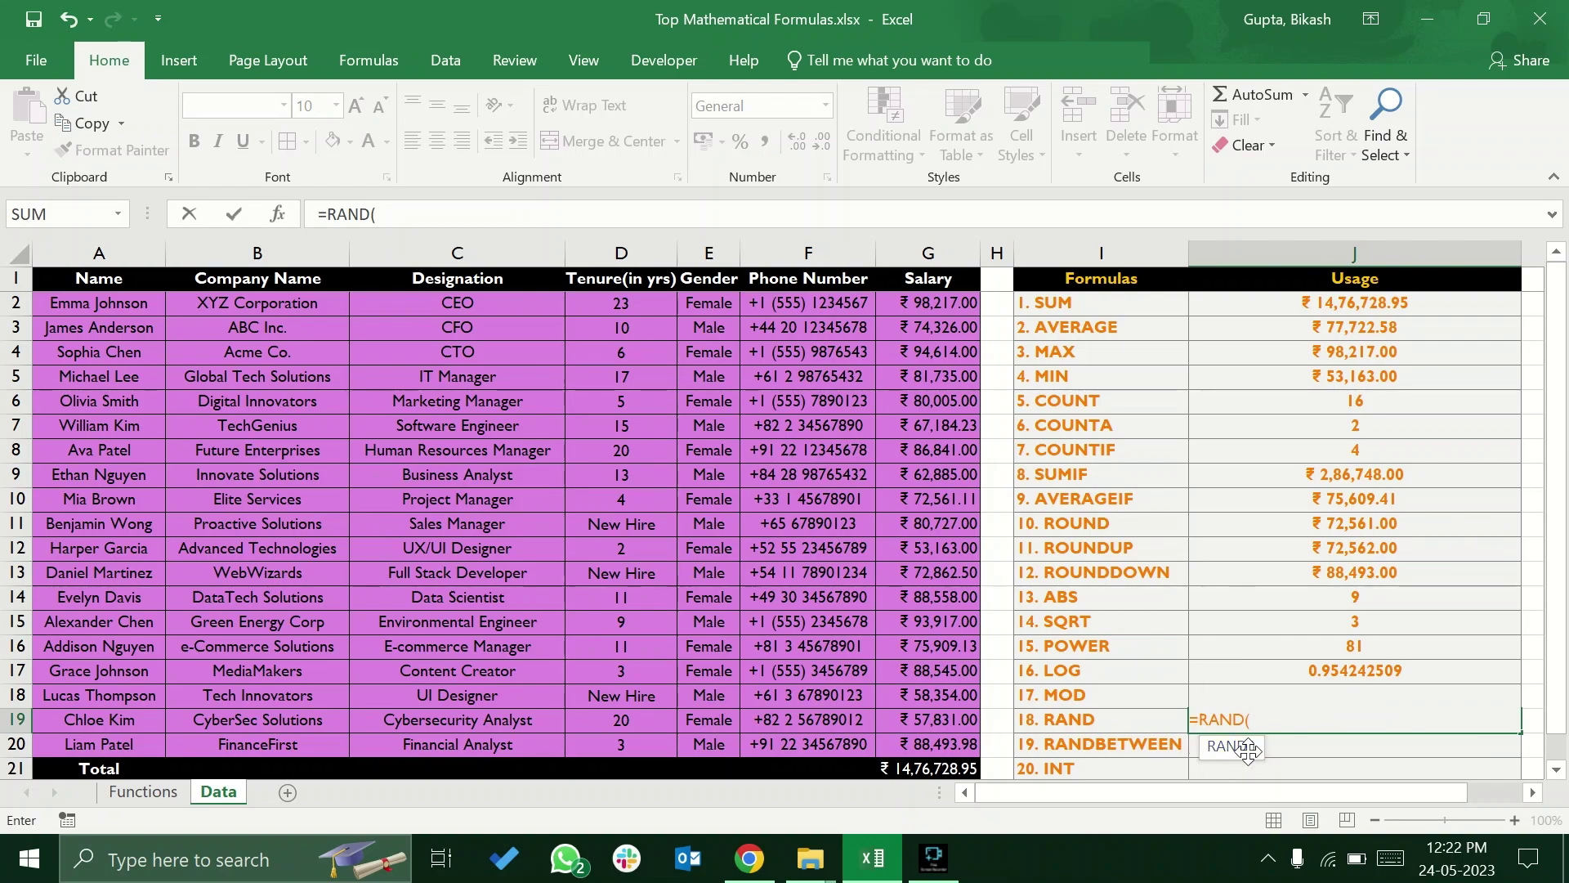
text())
key(Return)
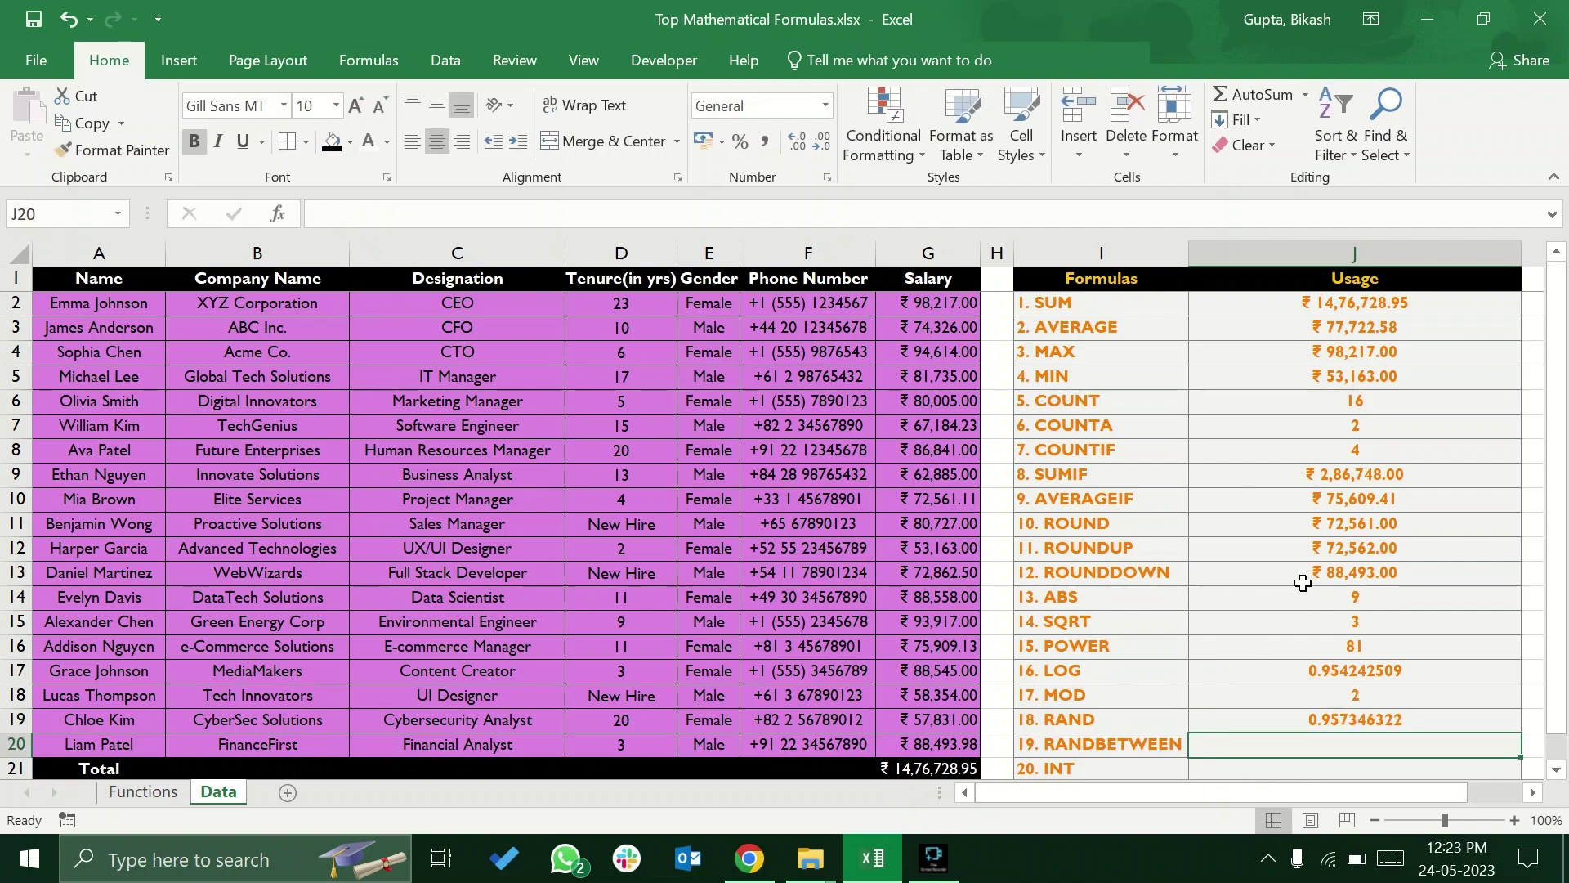
click(1285, 715)
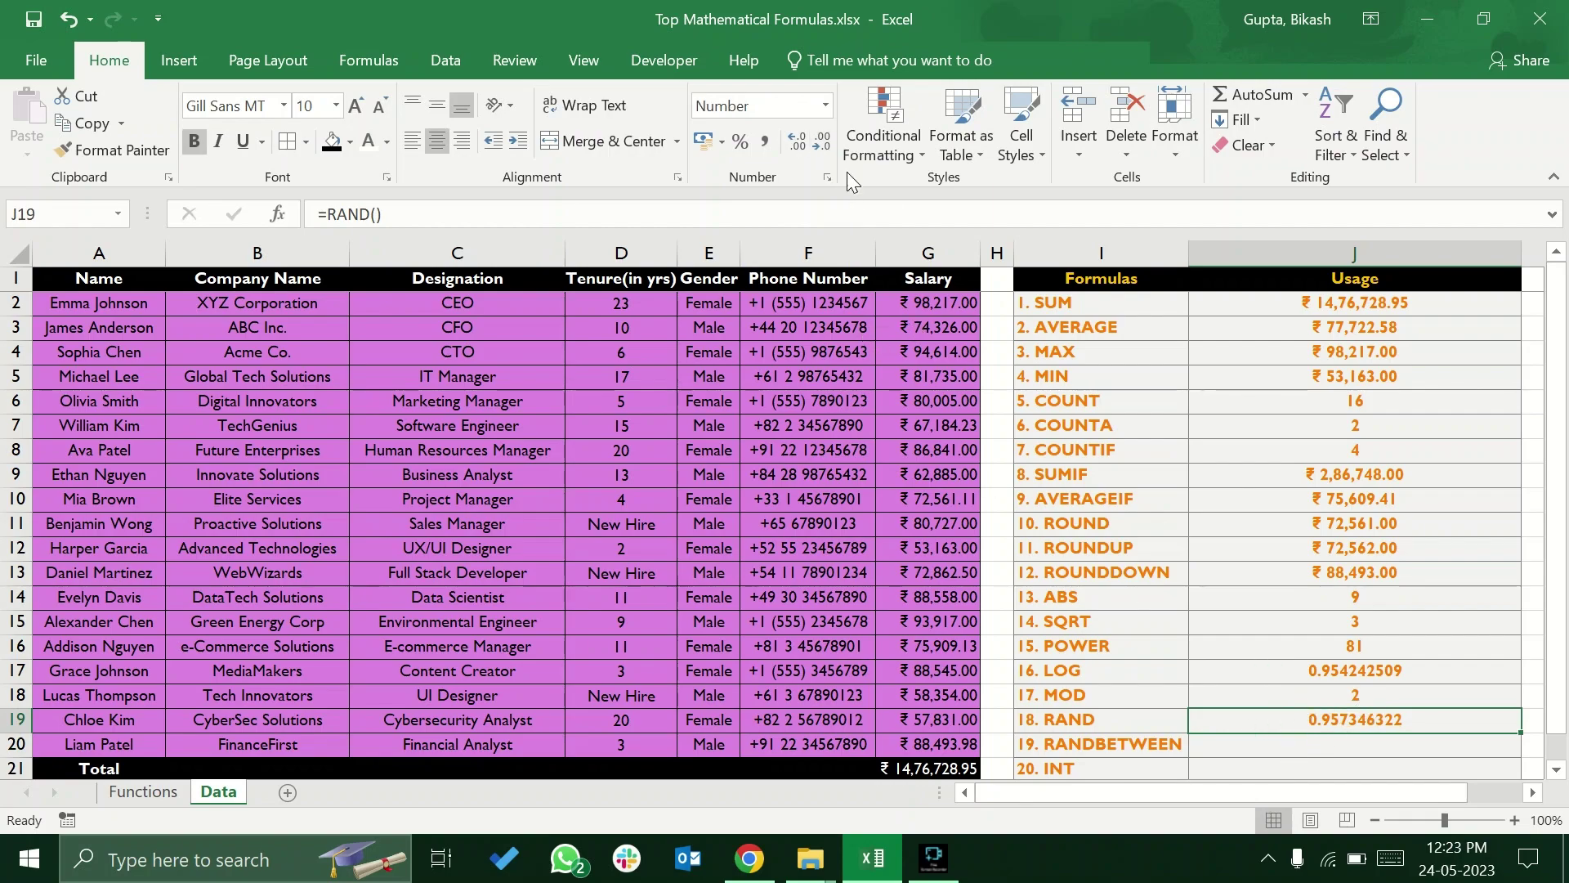
Reduce the displayed RAND result in J19 to two decimal places
click(822, 143)
click(822, 143)
click(821, 143)
click(822, 143)
click(821, 143)
click(822, 143)
click(821, 143)
click(821, 143)
click(794, 143)
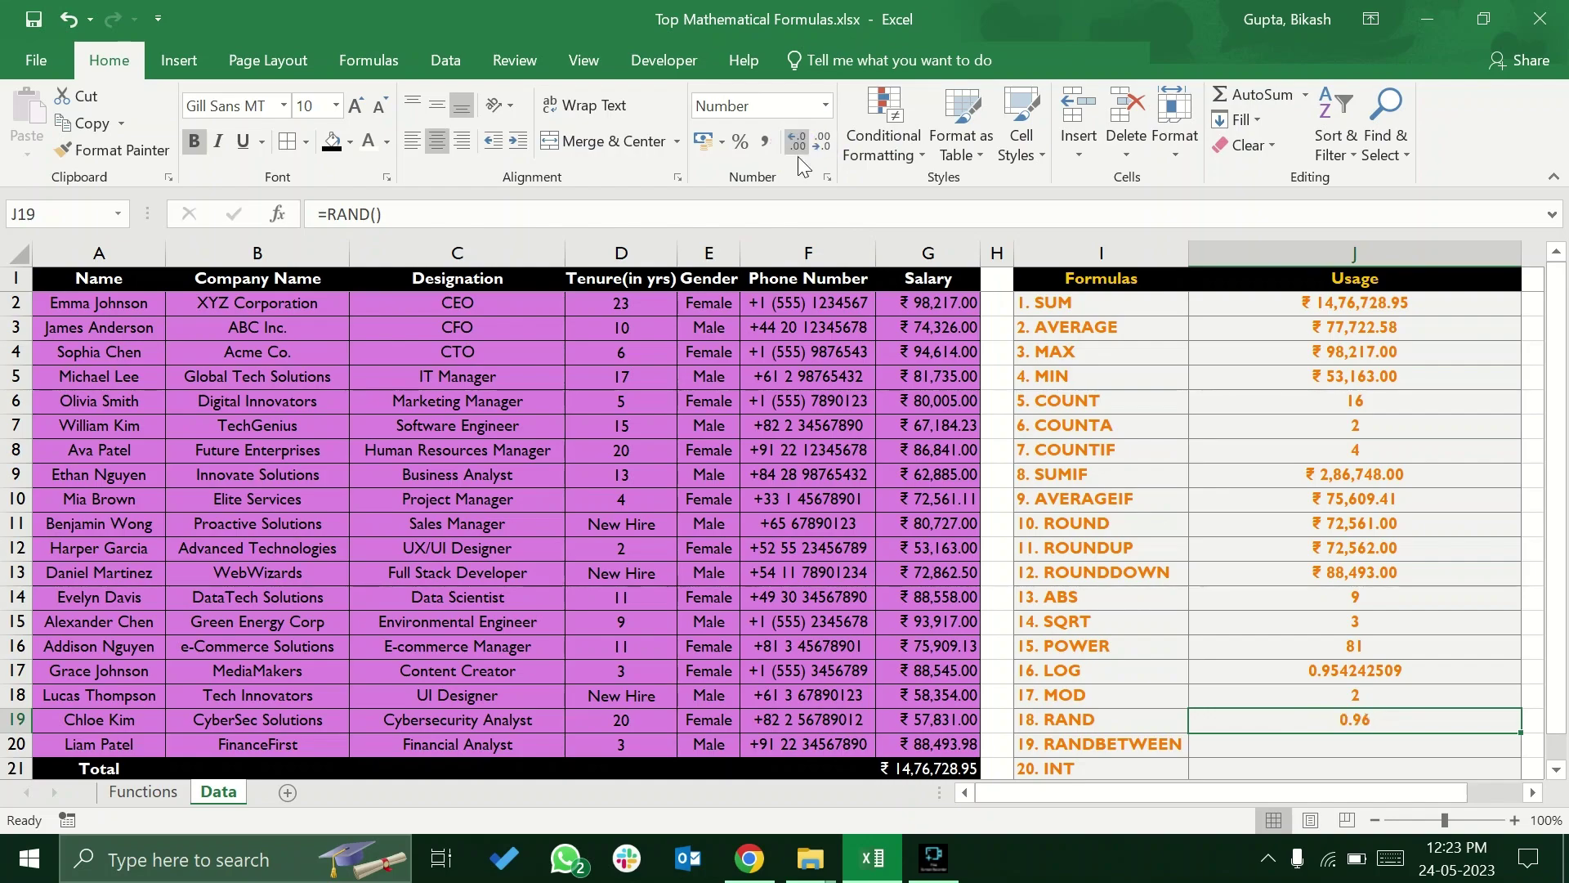
Locate the RANDBETWEEN row on the Data sheet and consult its description in B20 of the Functions sheet
click(1345, 749)
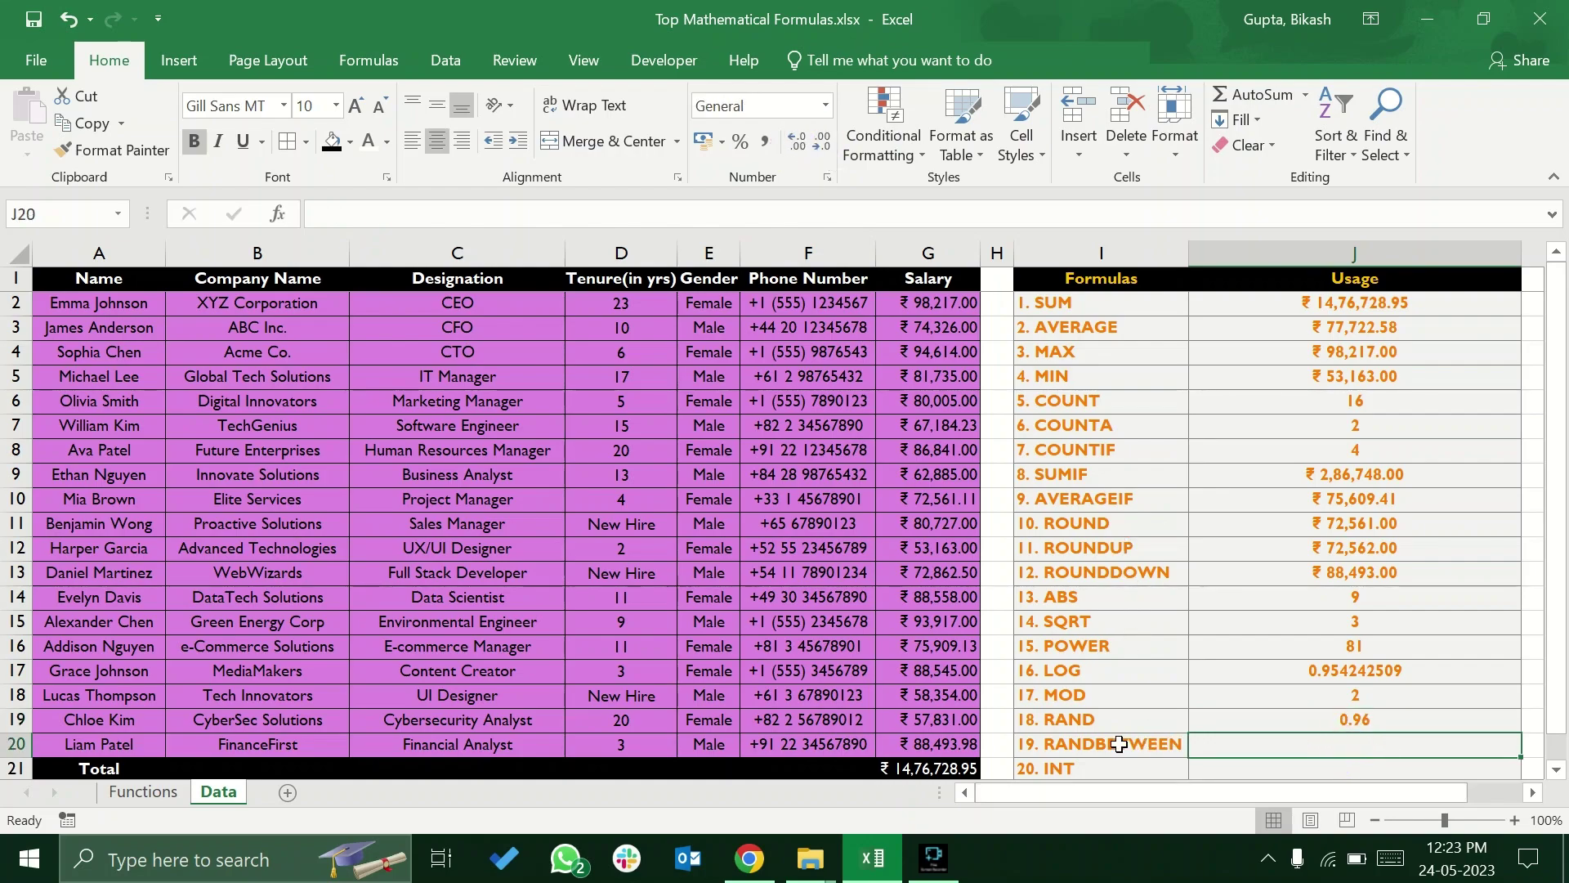
click(1093, 747)
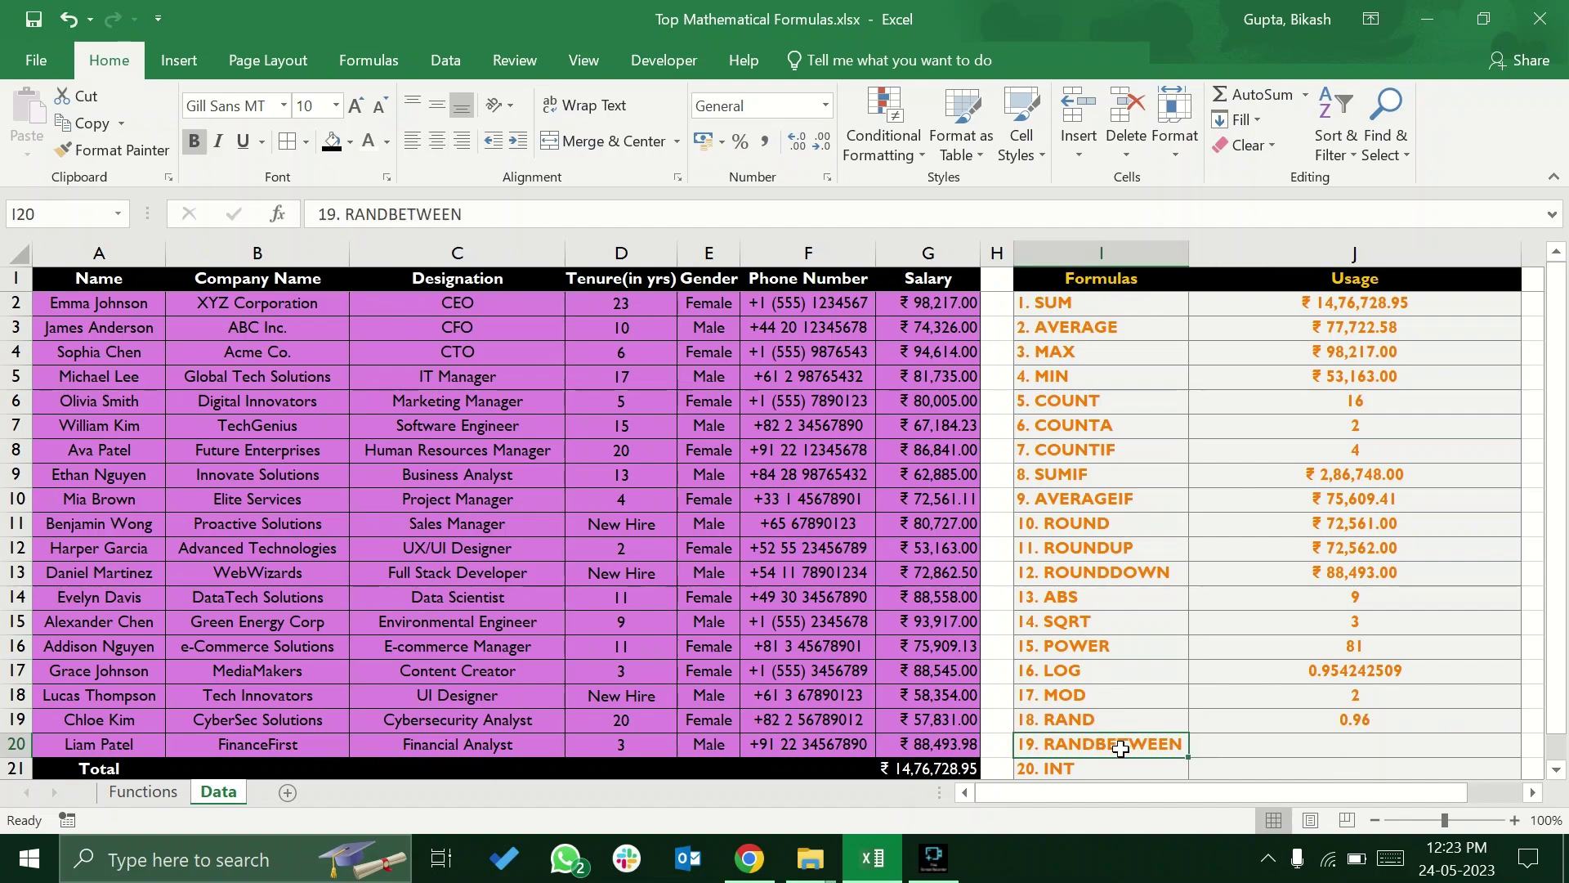
click(141, 792)
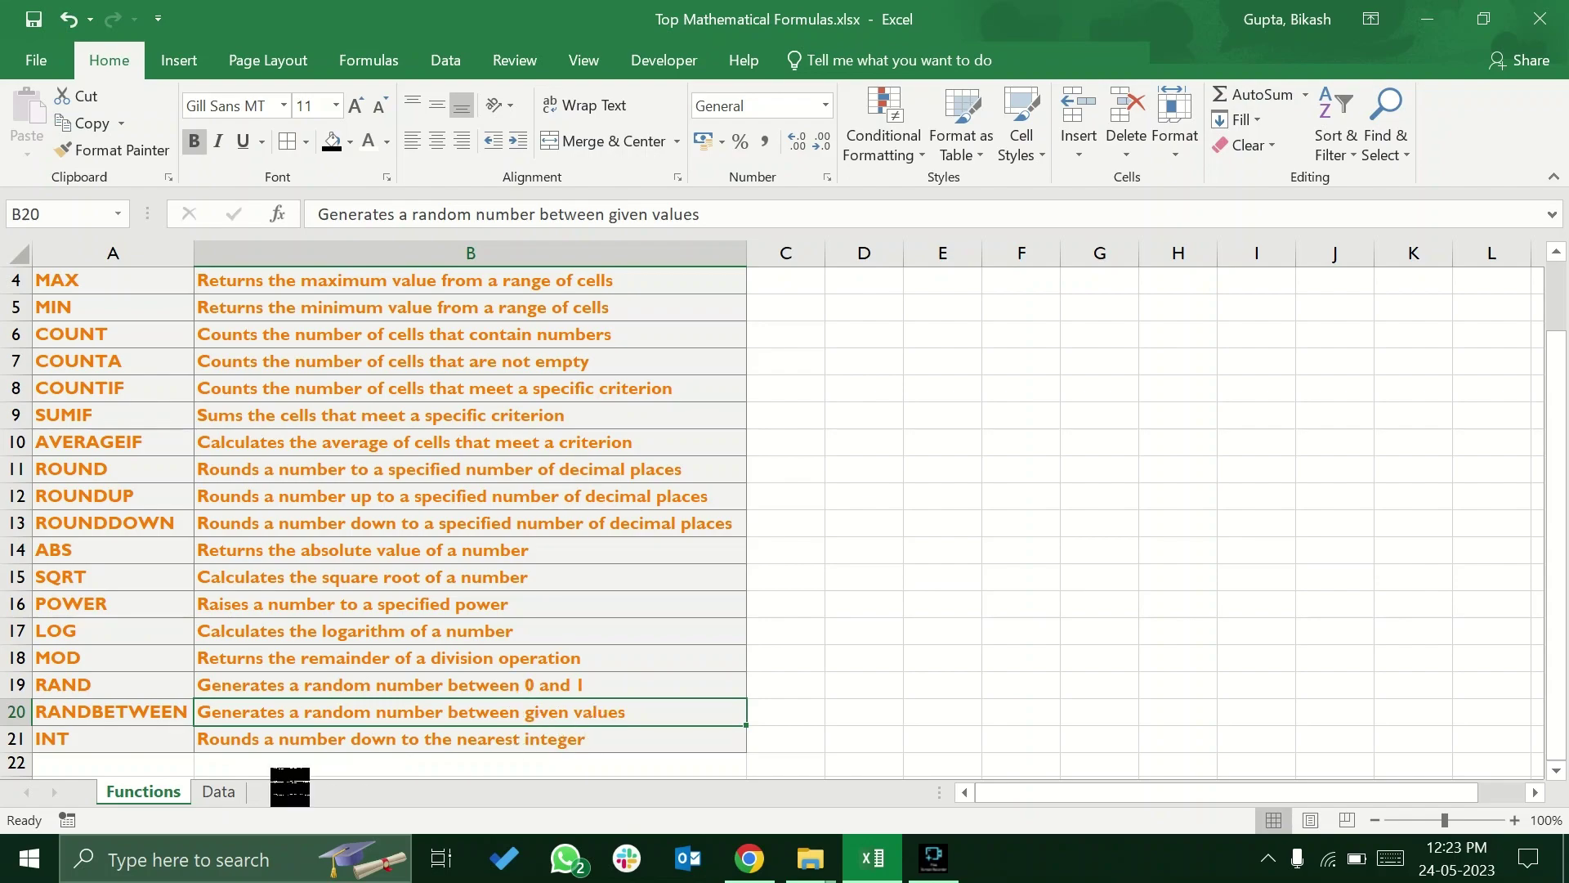
click(218, 791)
Enter =RANDBETWEEN(5,10) in J20 to generate a random number between 5 and 10, and reselect the formula
click(1235, 748)
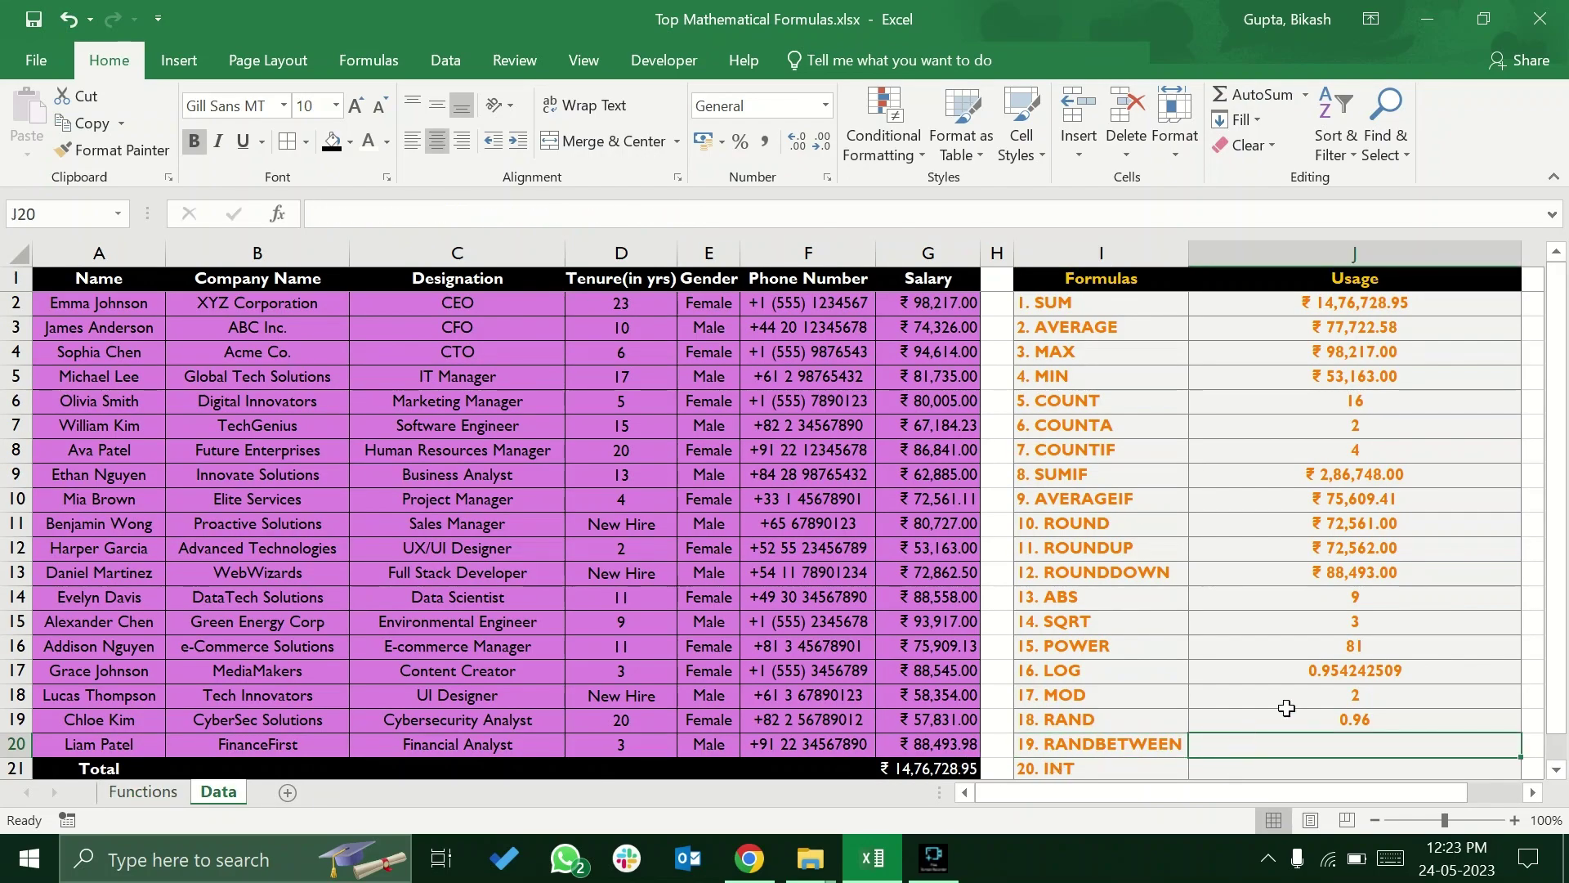
text(=rand)
key(Down)
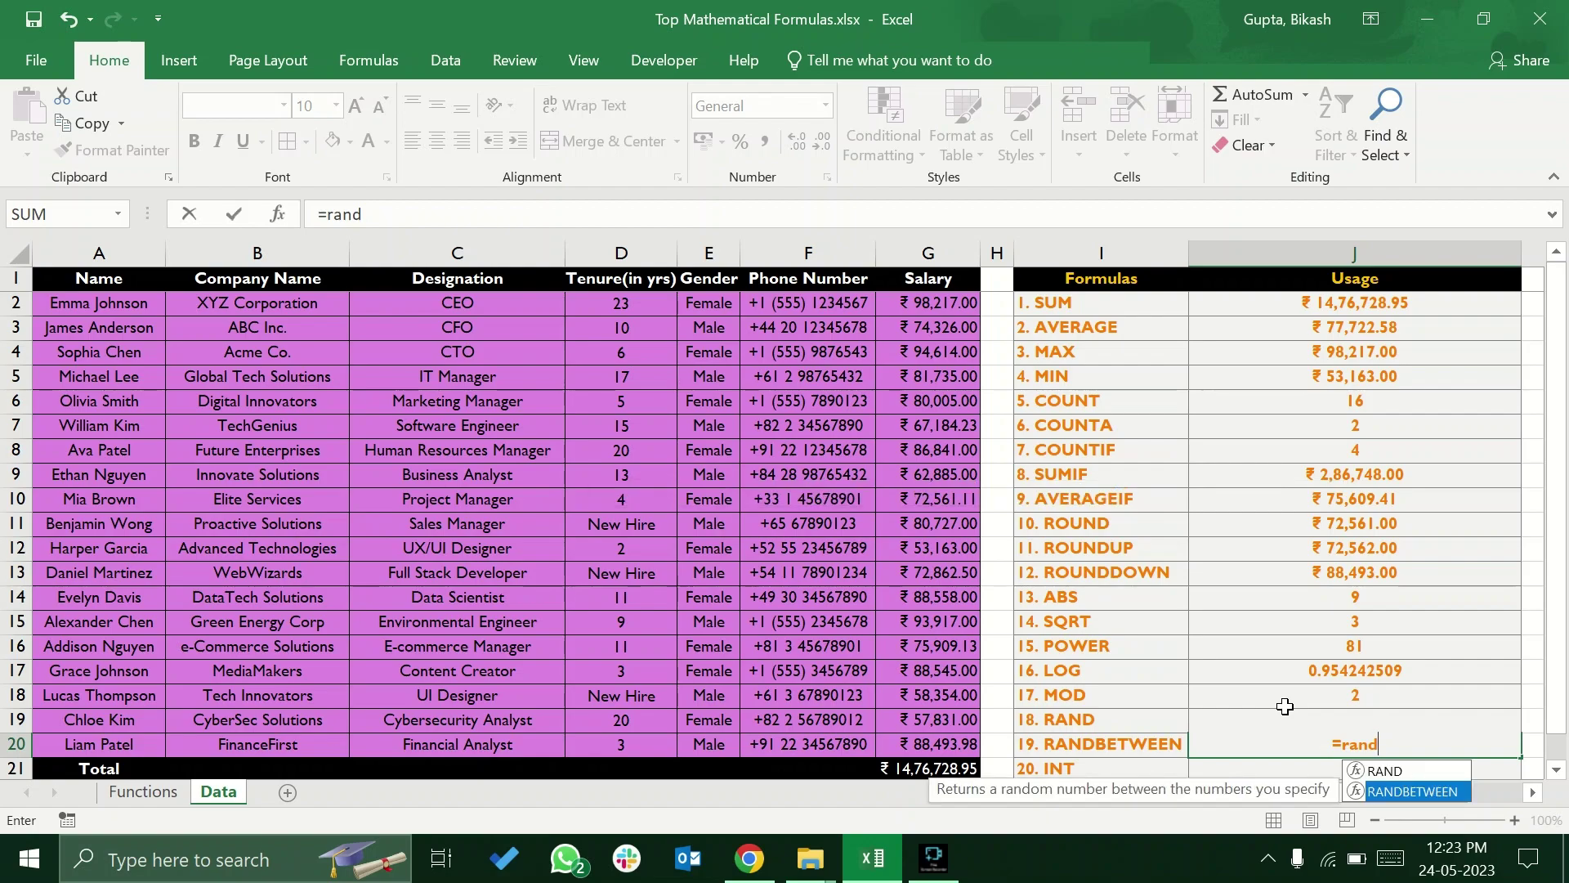
key(Tab)
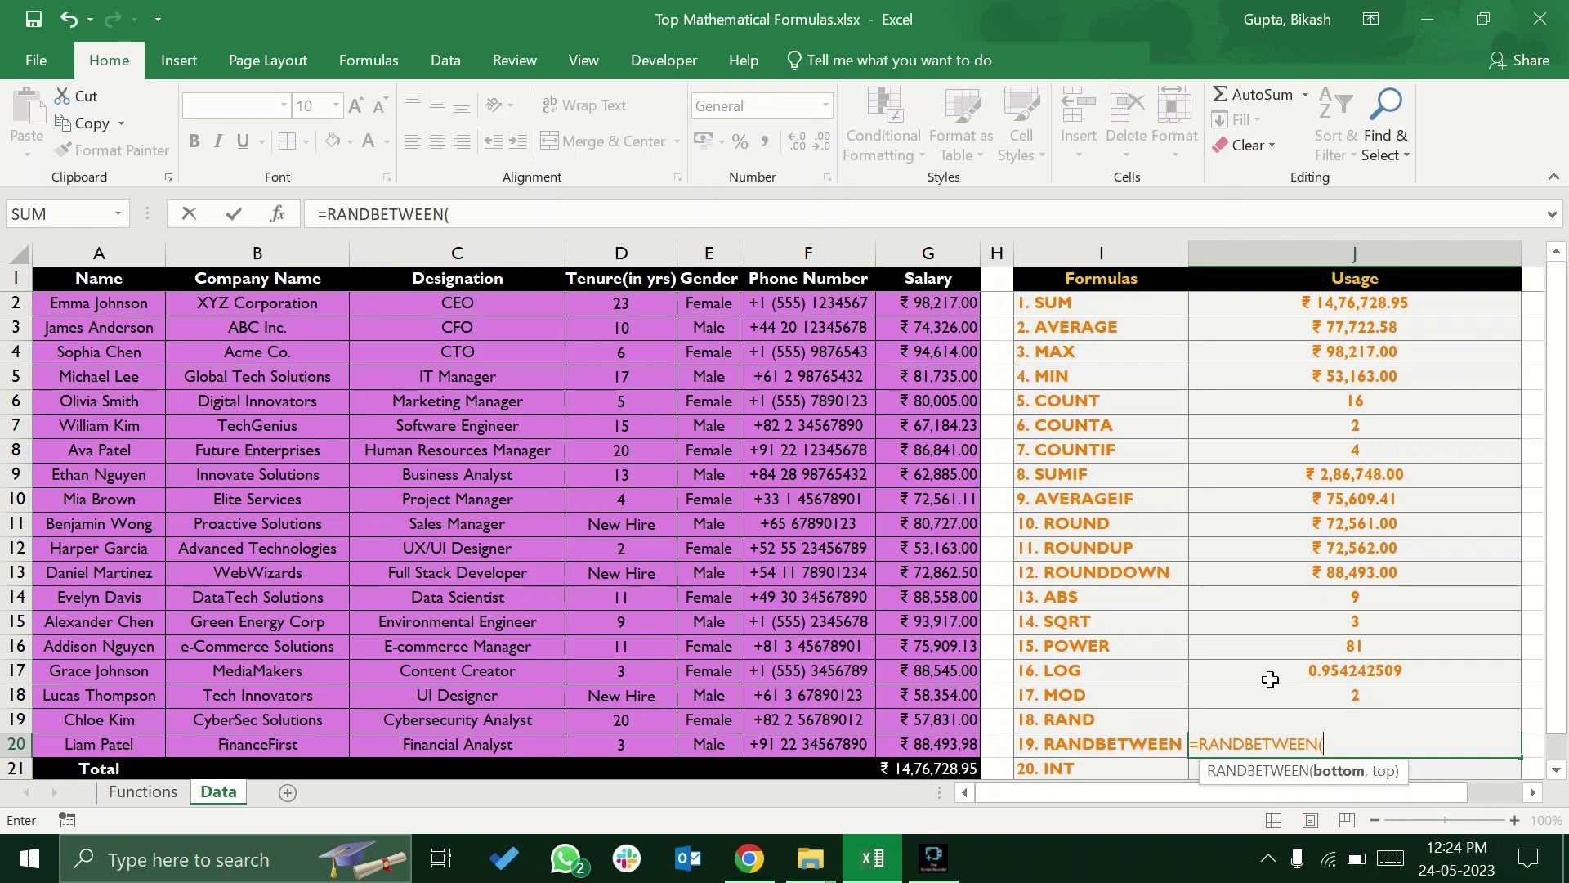
text(5,10))
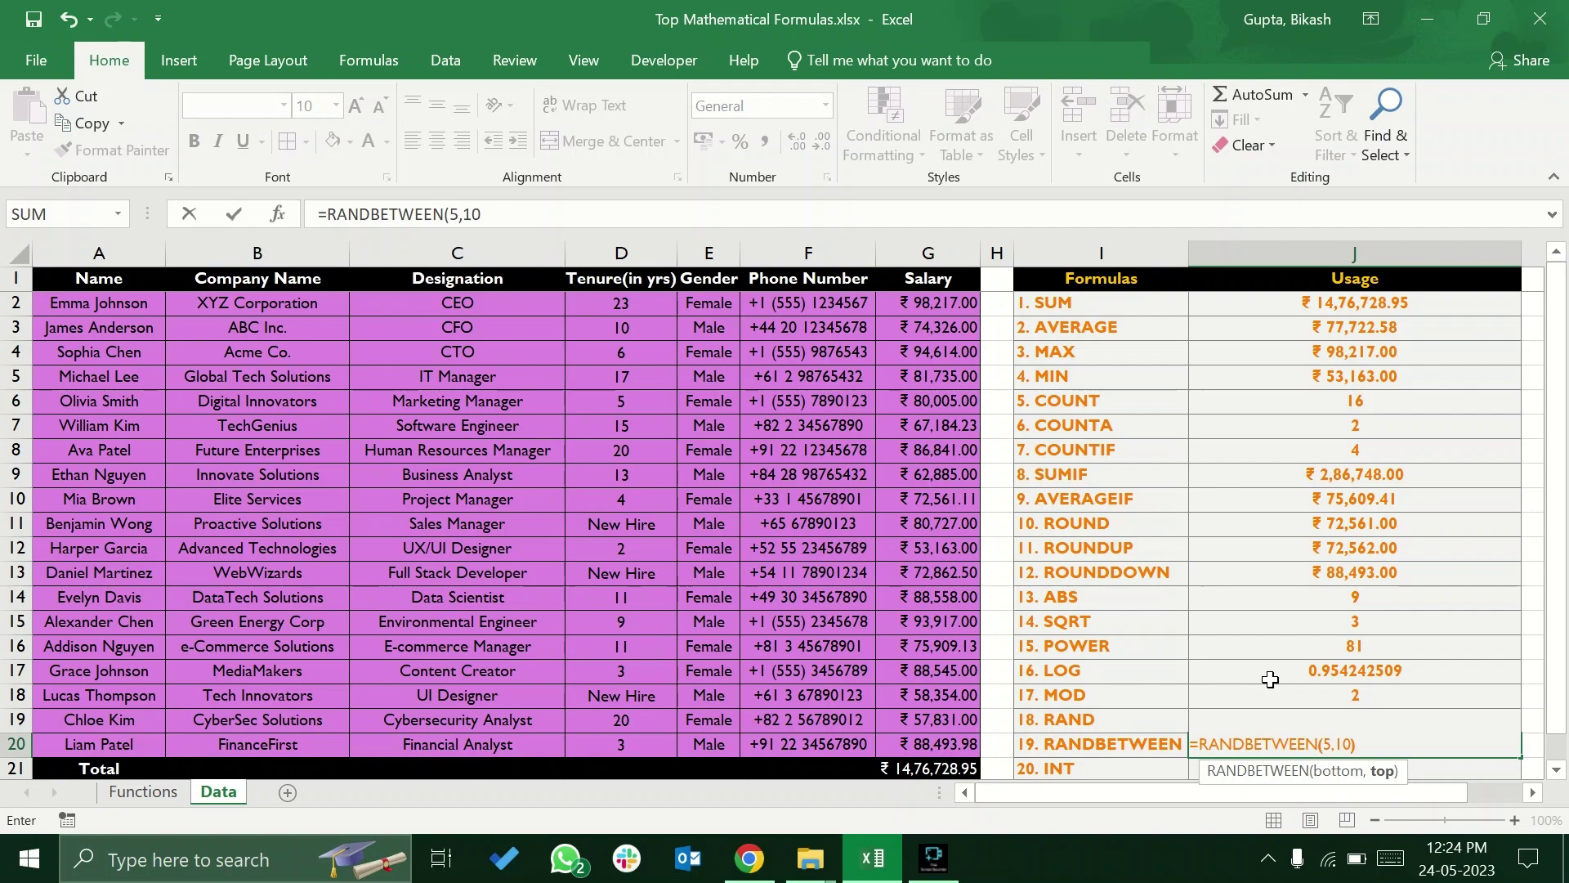
key(Return)
click(1256, 718)
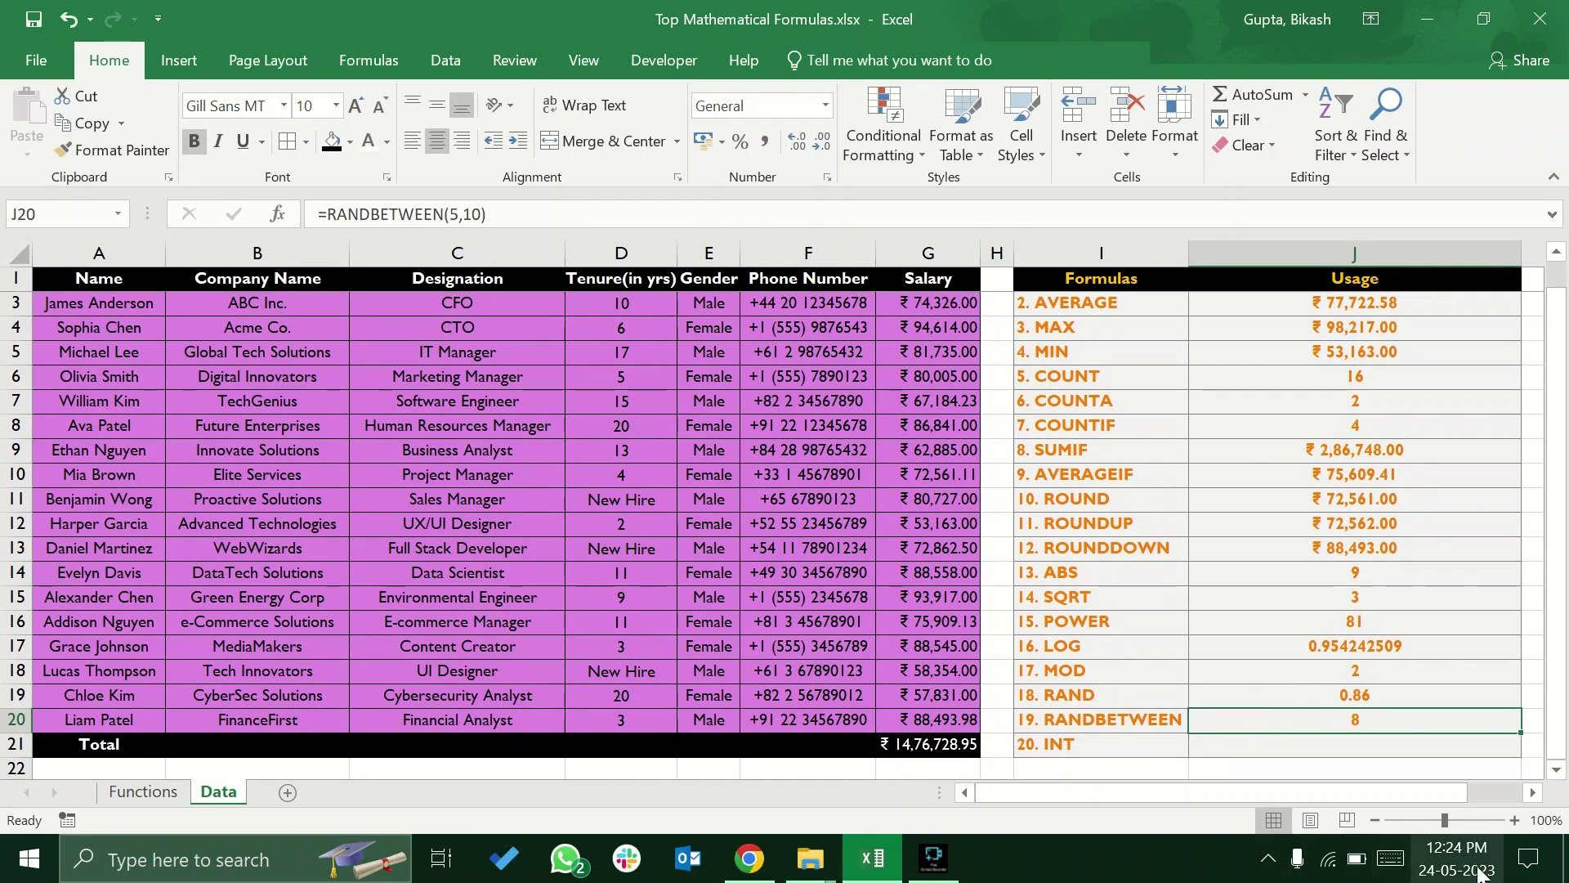
key(Return)
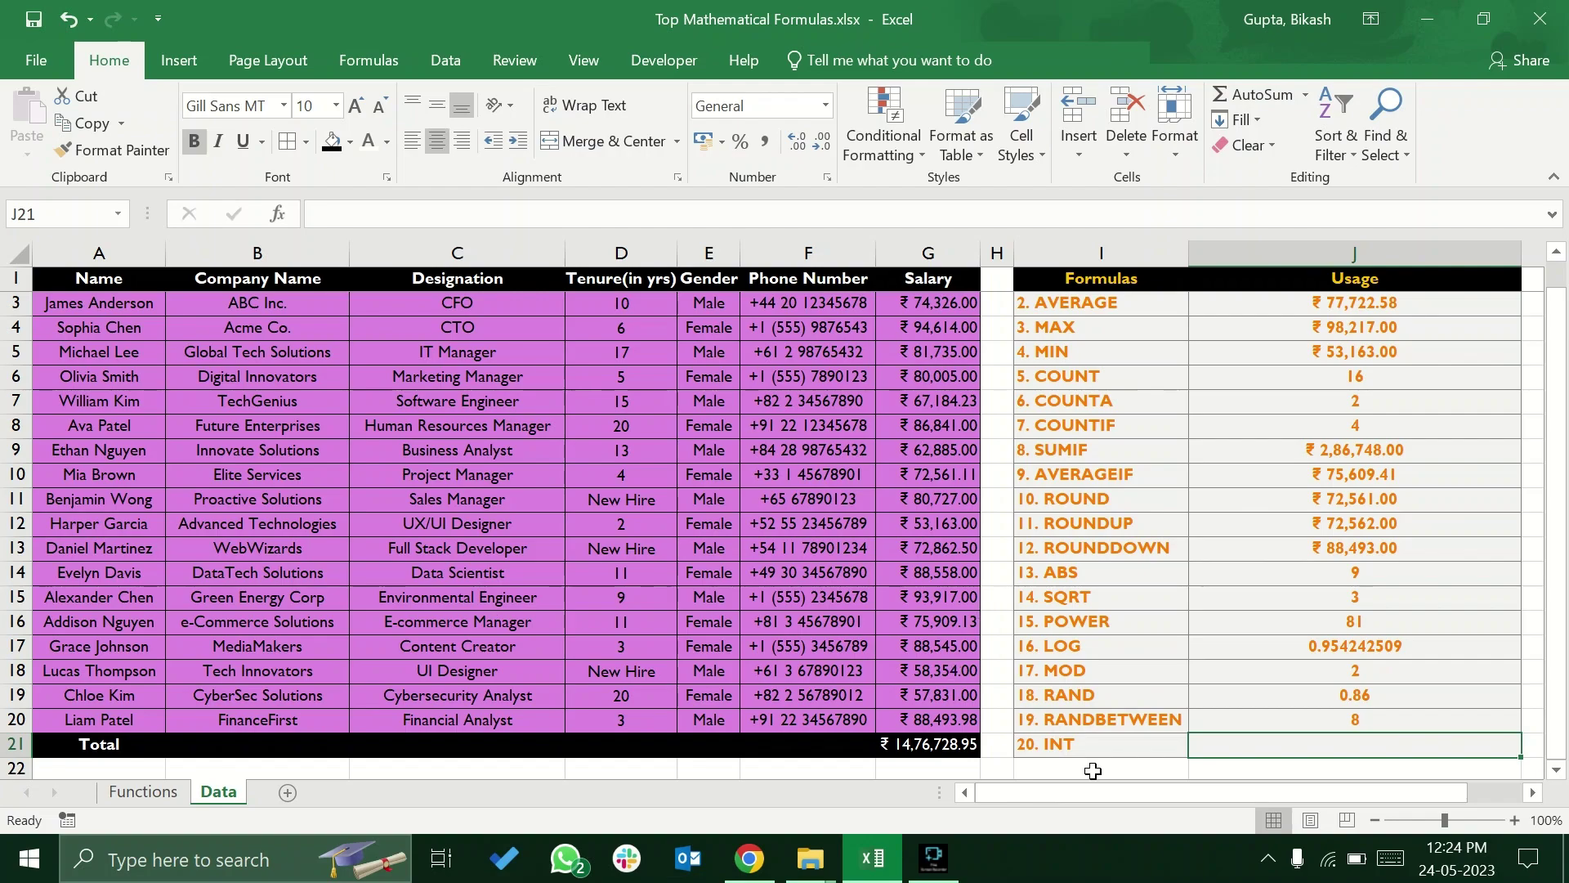
click(1218, 723)
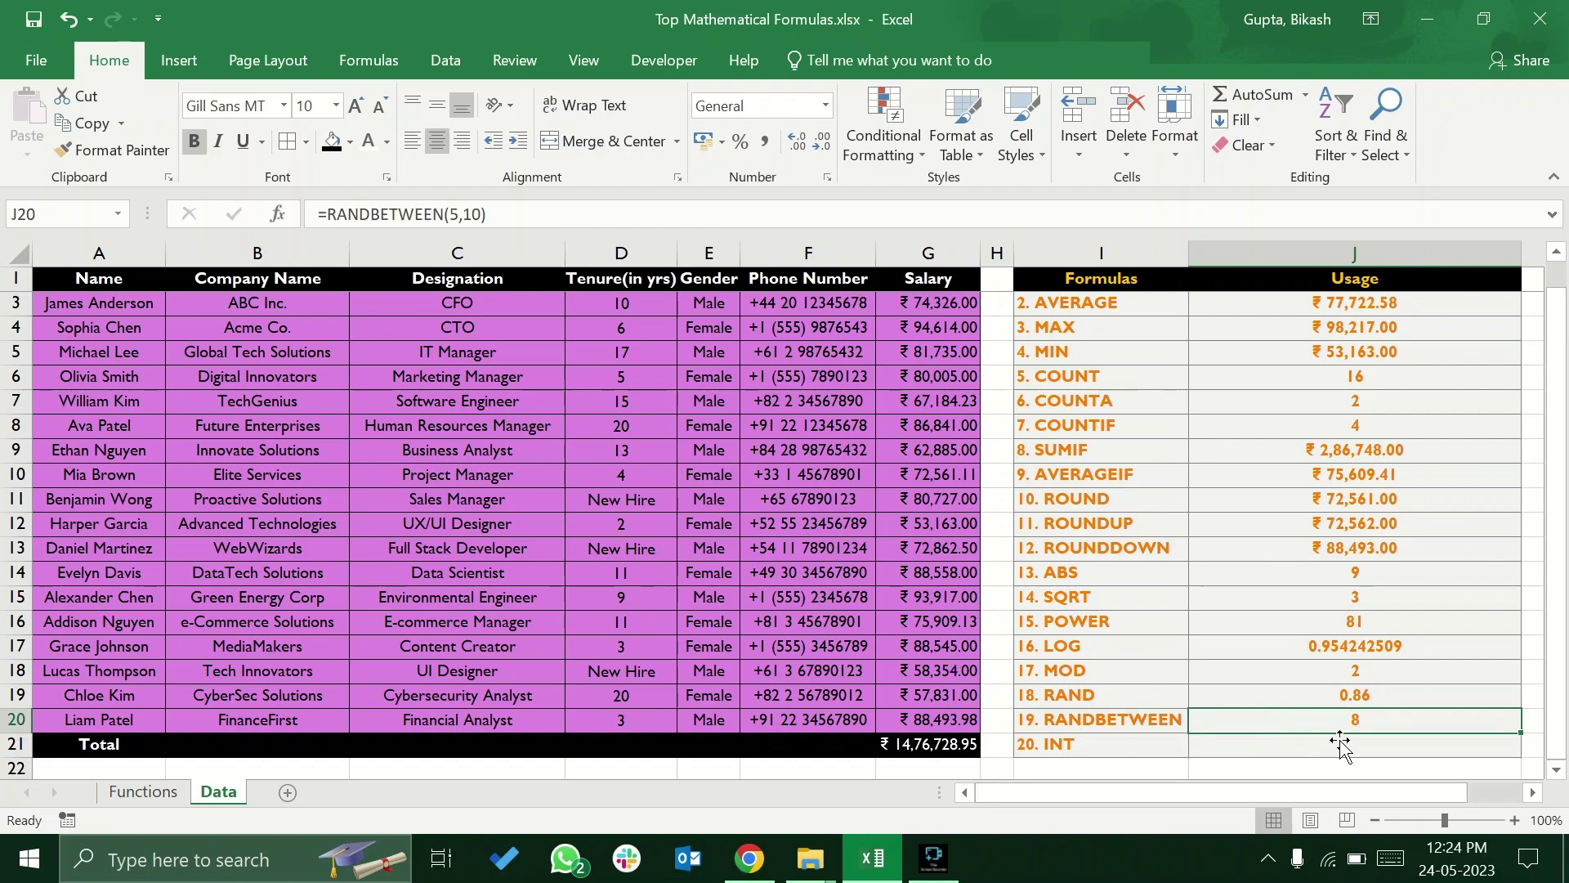
Trigger recalculation of the random formulas by entering temporary values: a in J21, c in I22, 123 in I23 and 2 in J23
key(Delete)
click(1213, 748)
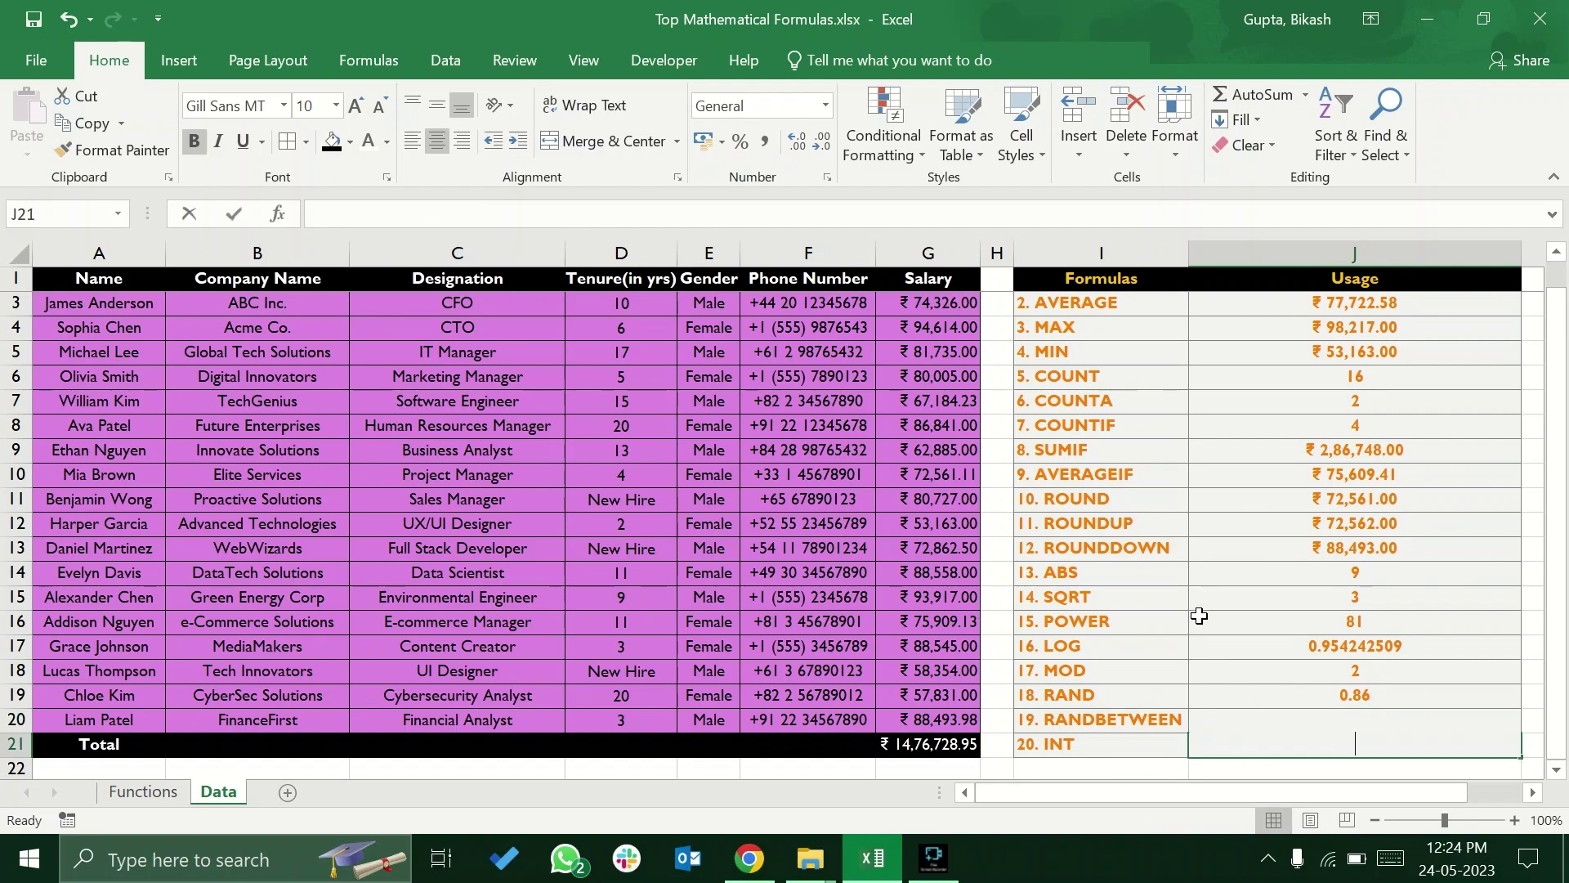
text(a)
key(Return)
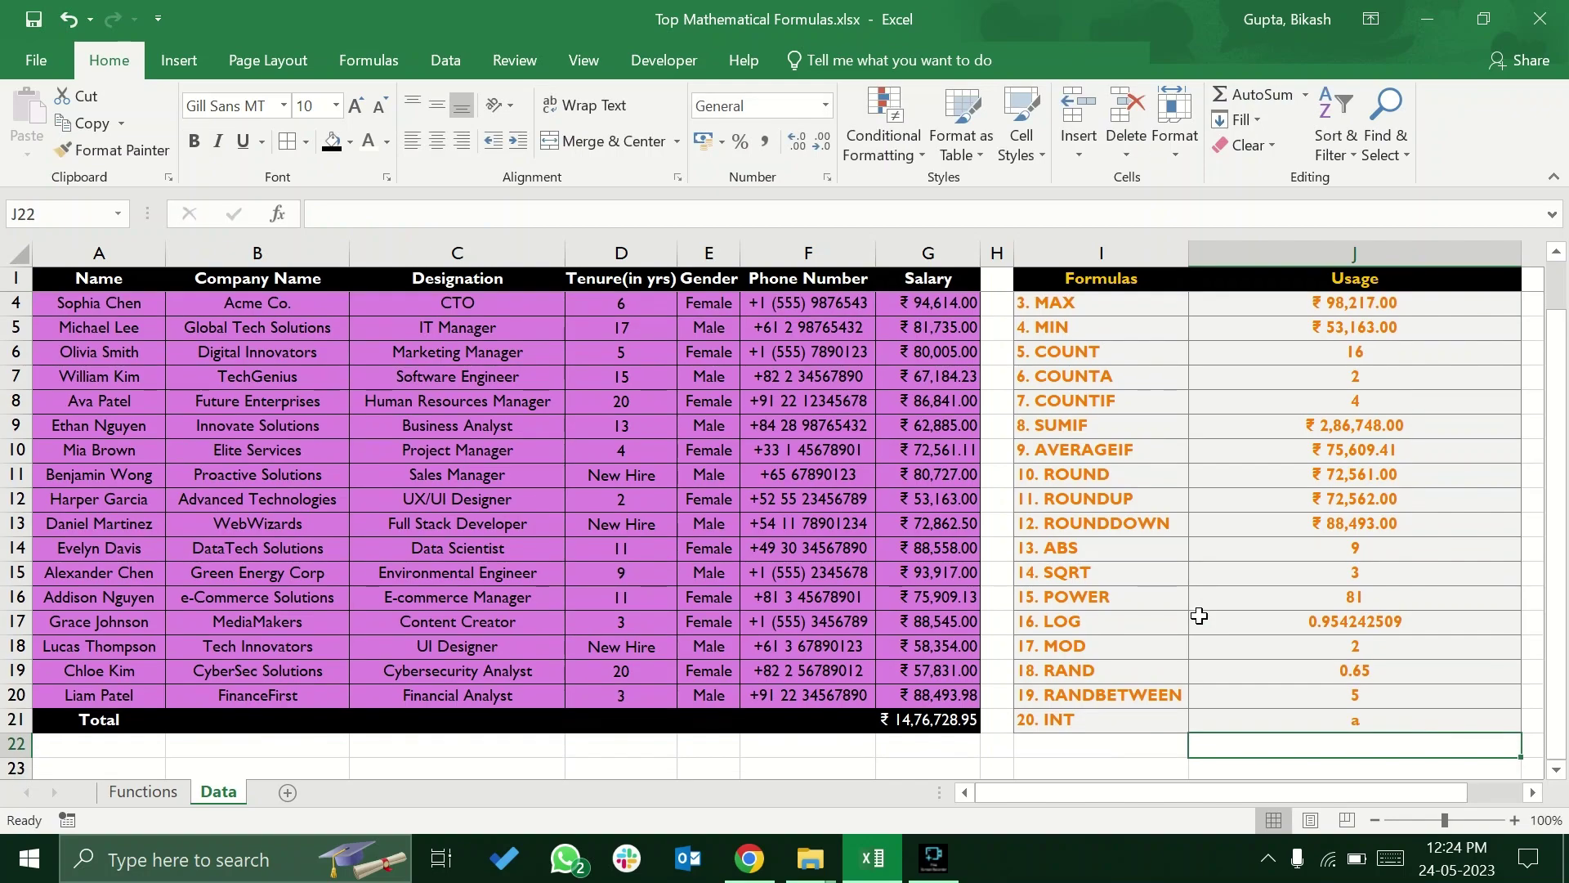
key(Left)
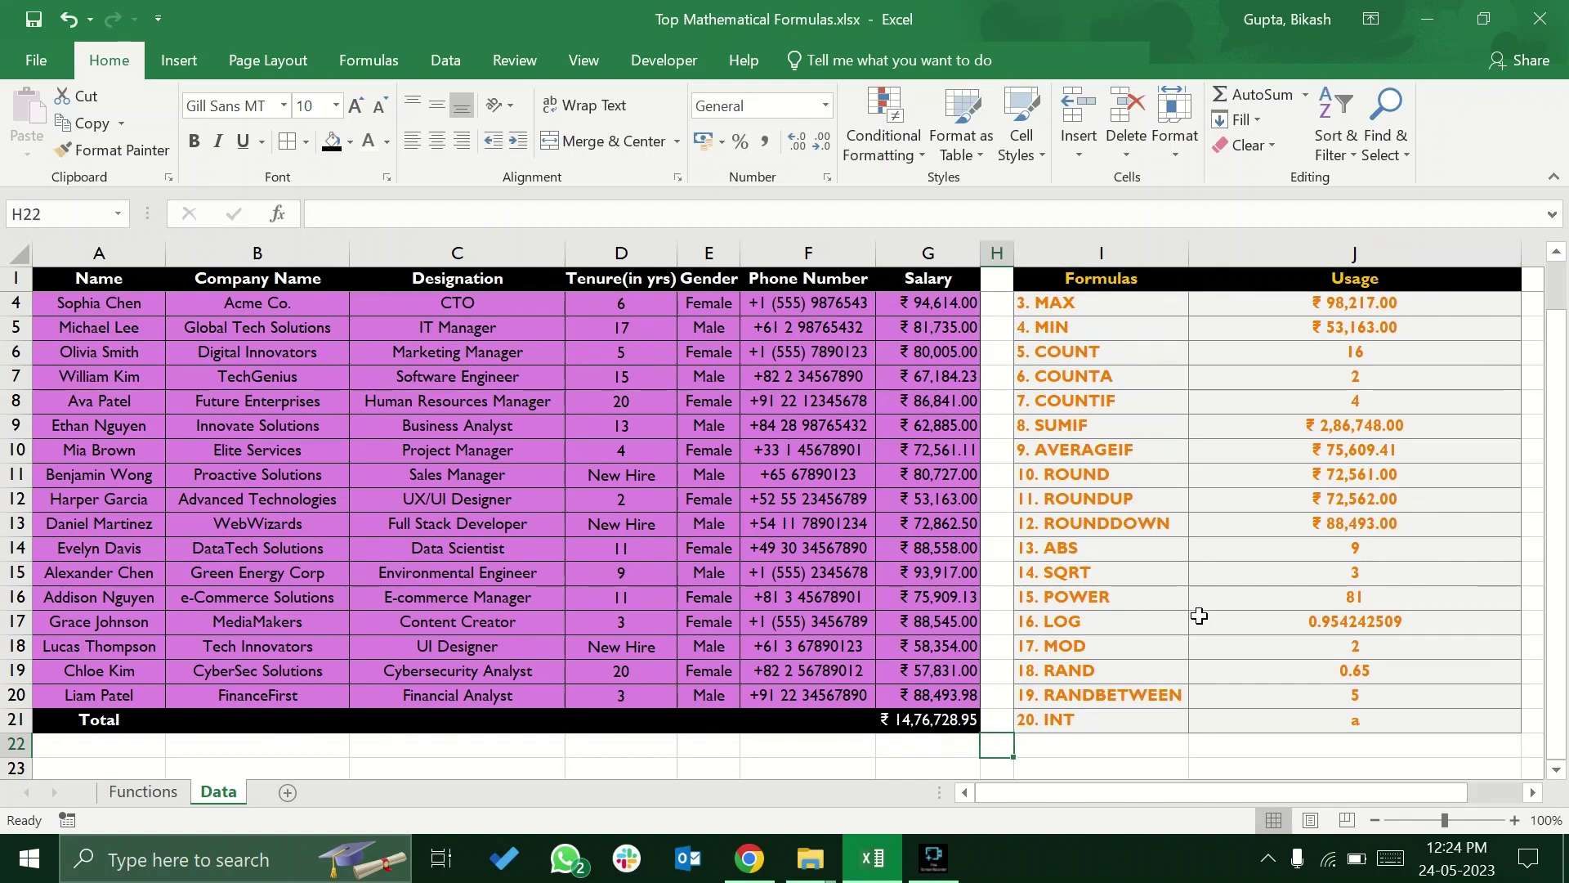
text(a)
key(Return)
text(123)
key(Return)
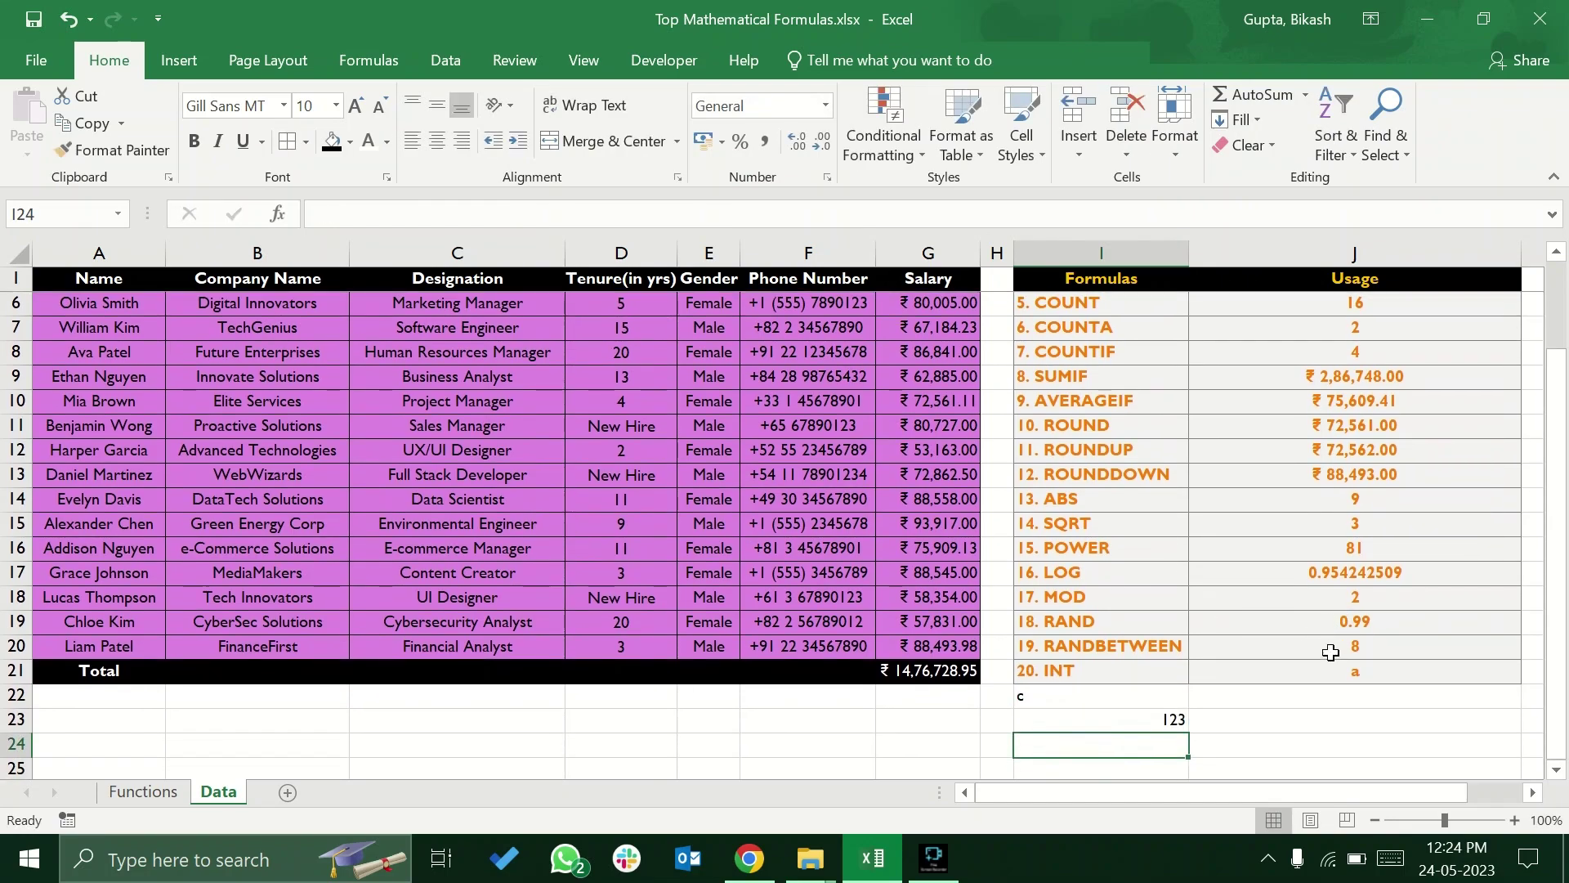
click(1277, 723)
text(2)
key(Return)
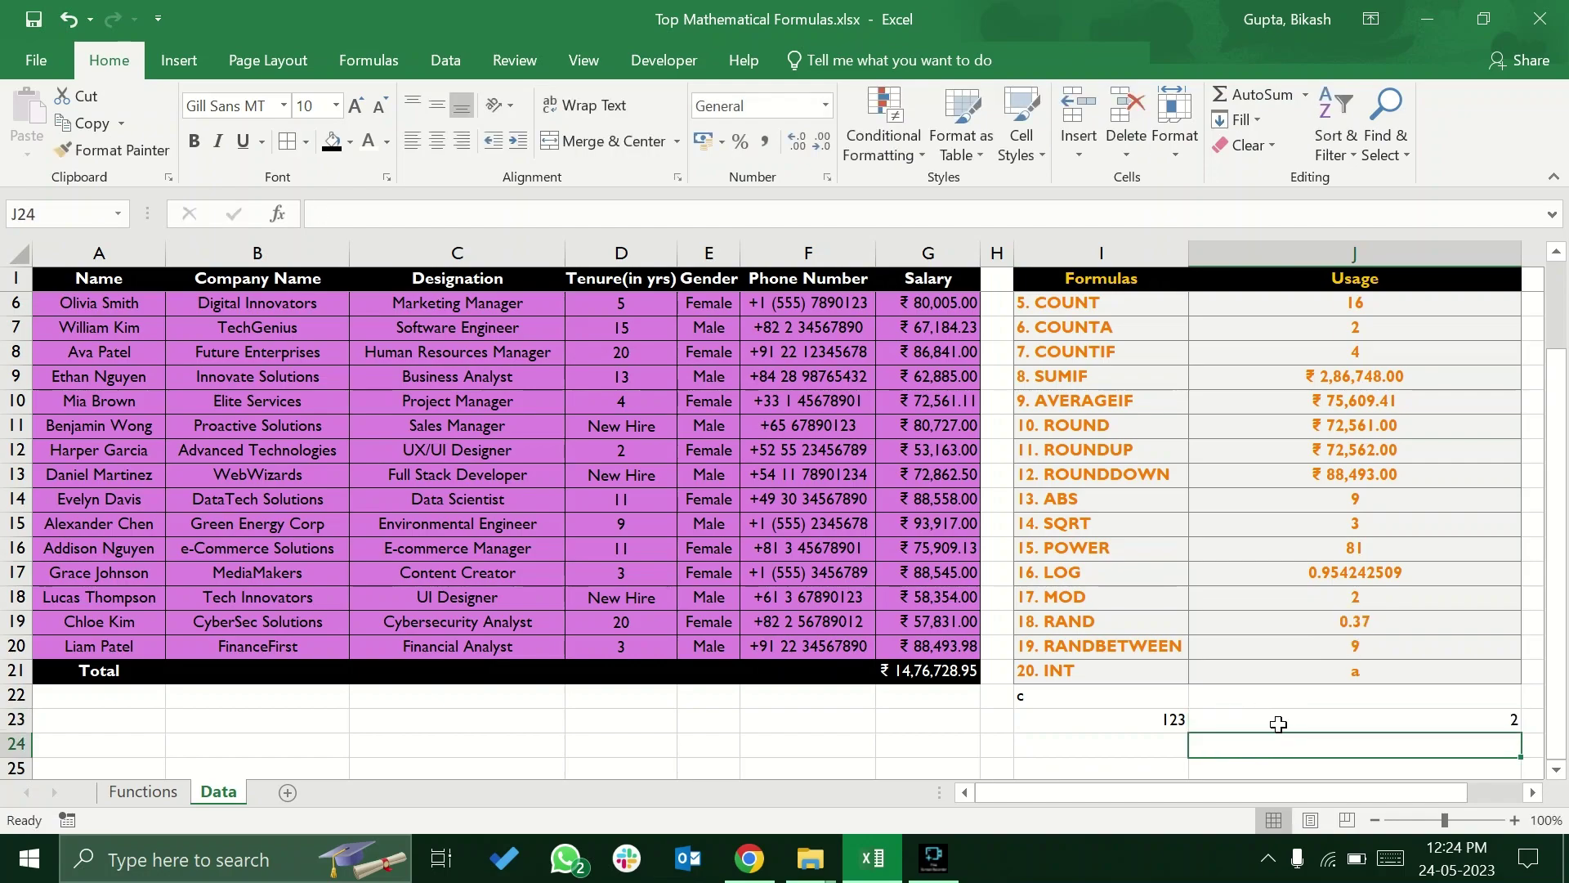
click(1317, 645)
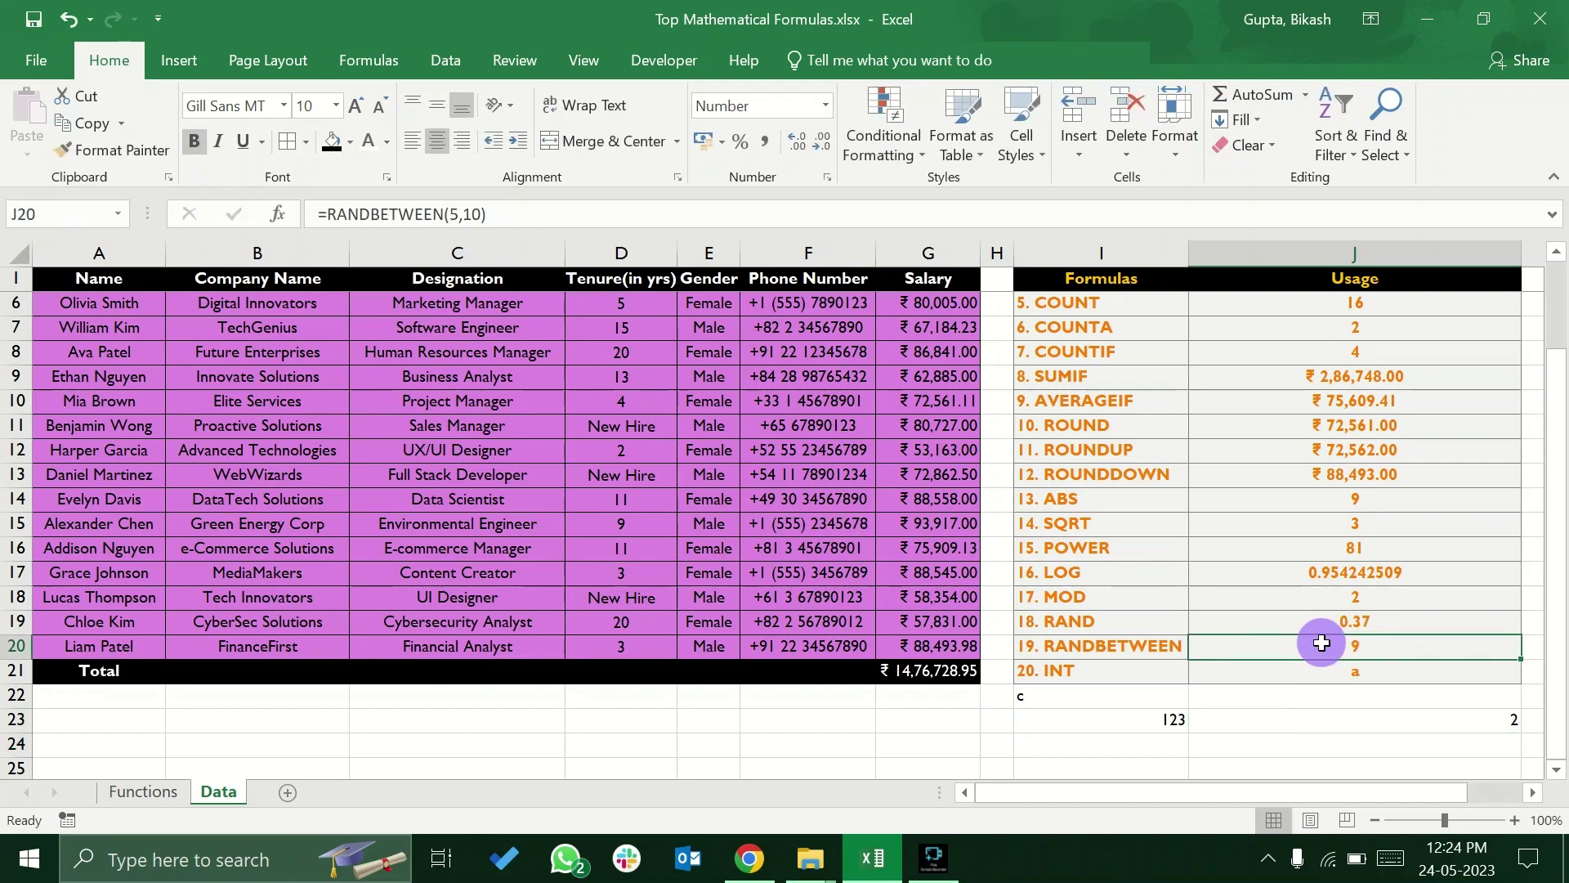
Clear the temporary entries from I22:J23 and from the INT Usage cell J21
drag(1089, 704, 1360, 735)
key(Delete)
click(1355, 724)
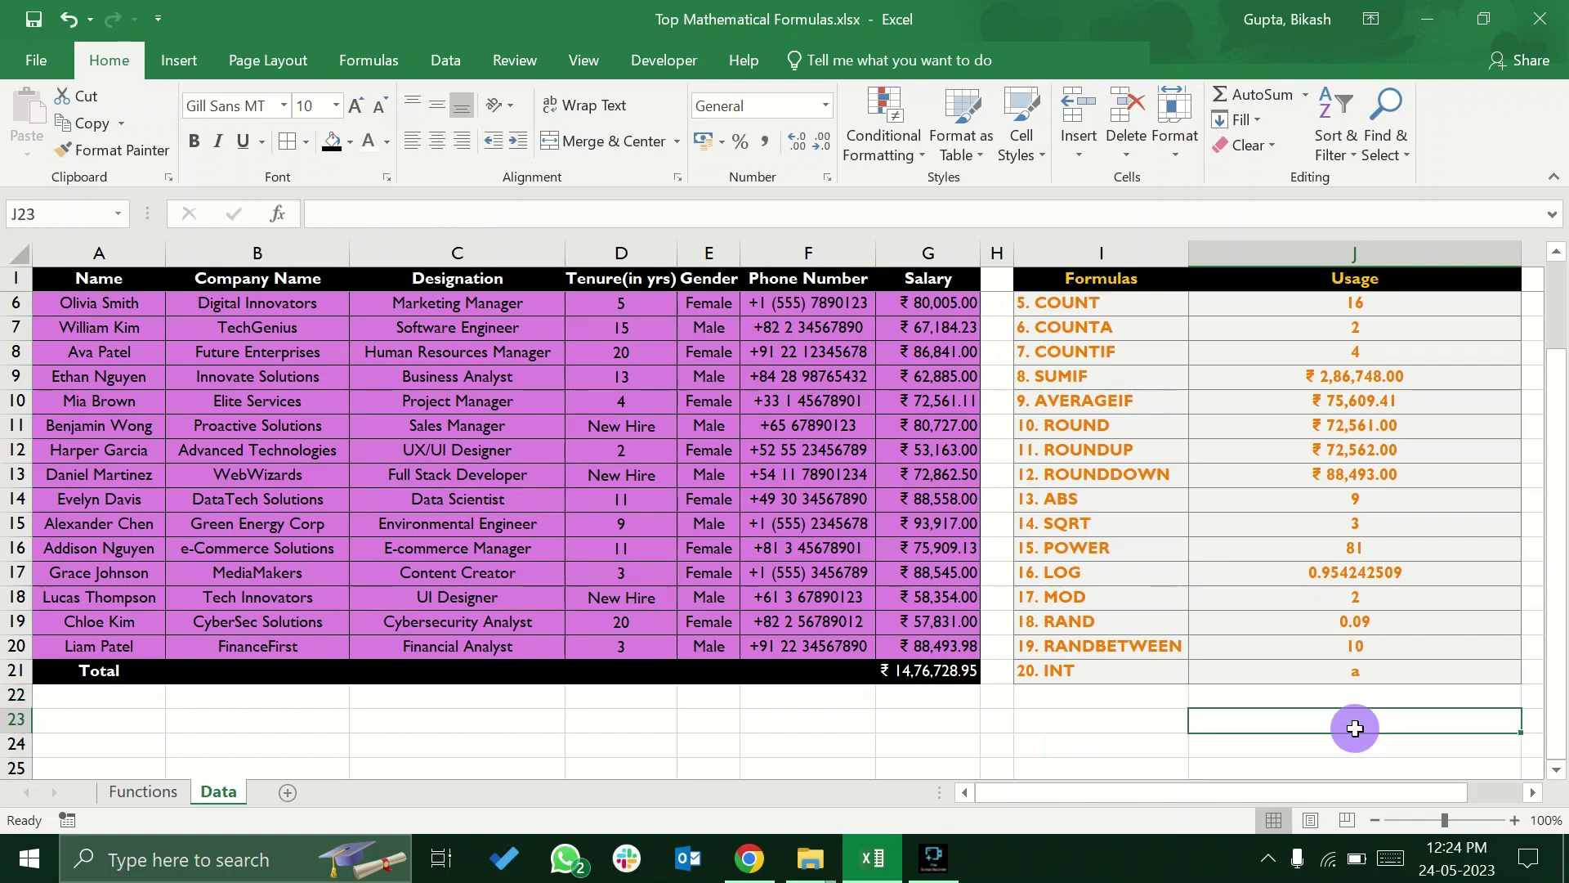
scroll(1356, 722, up, 2)
click(1340, 764)
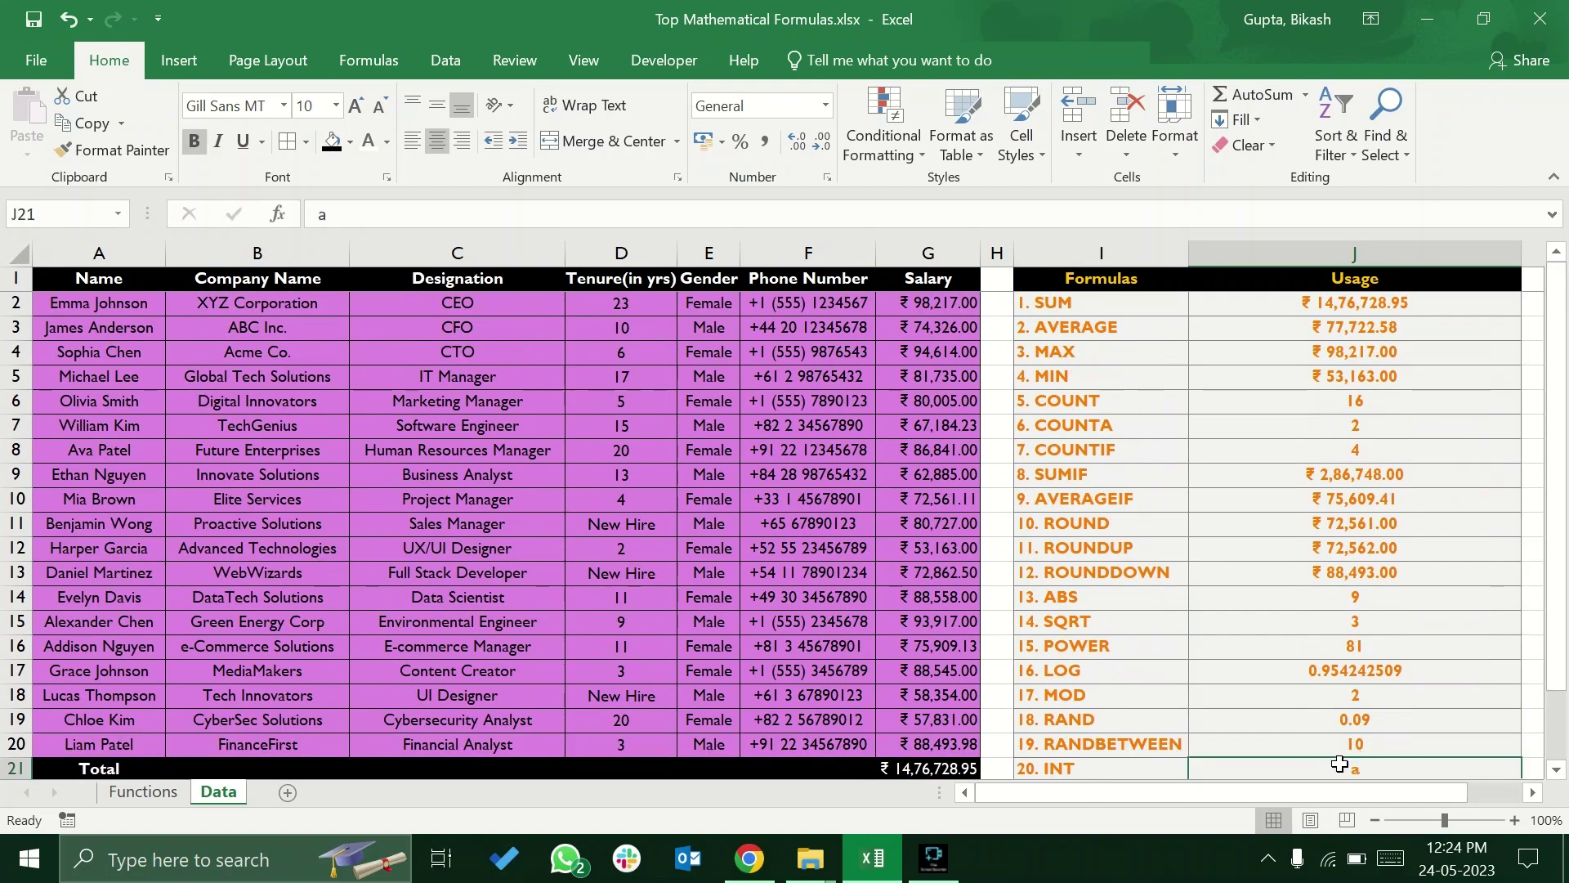
key(Delete)
Copy the RANDBETWEEN result in J20 and paste it back in place as a static value
click(1309, 742)
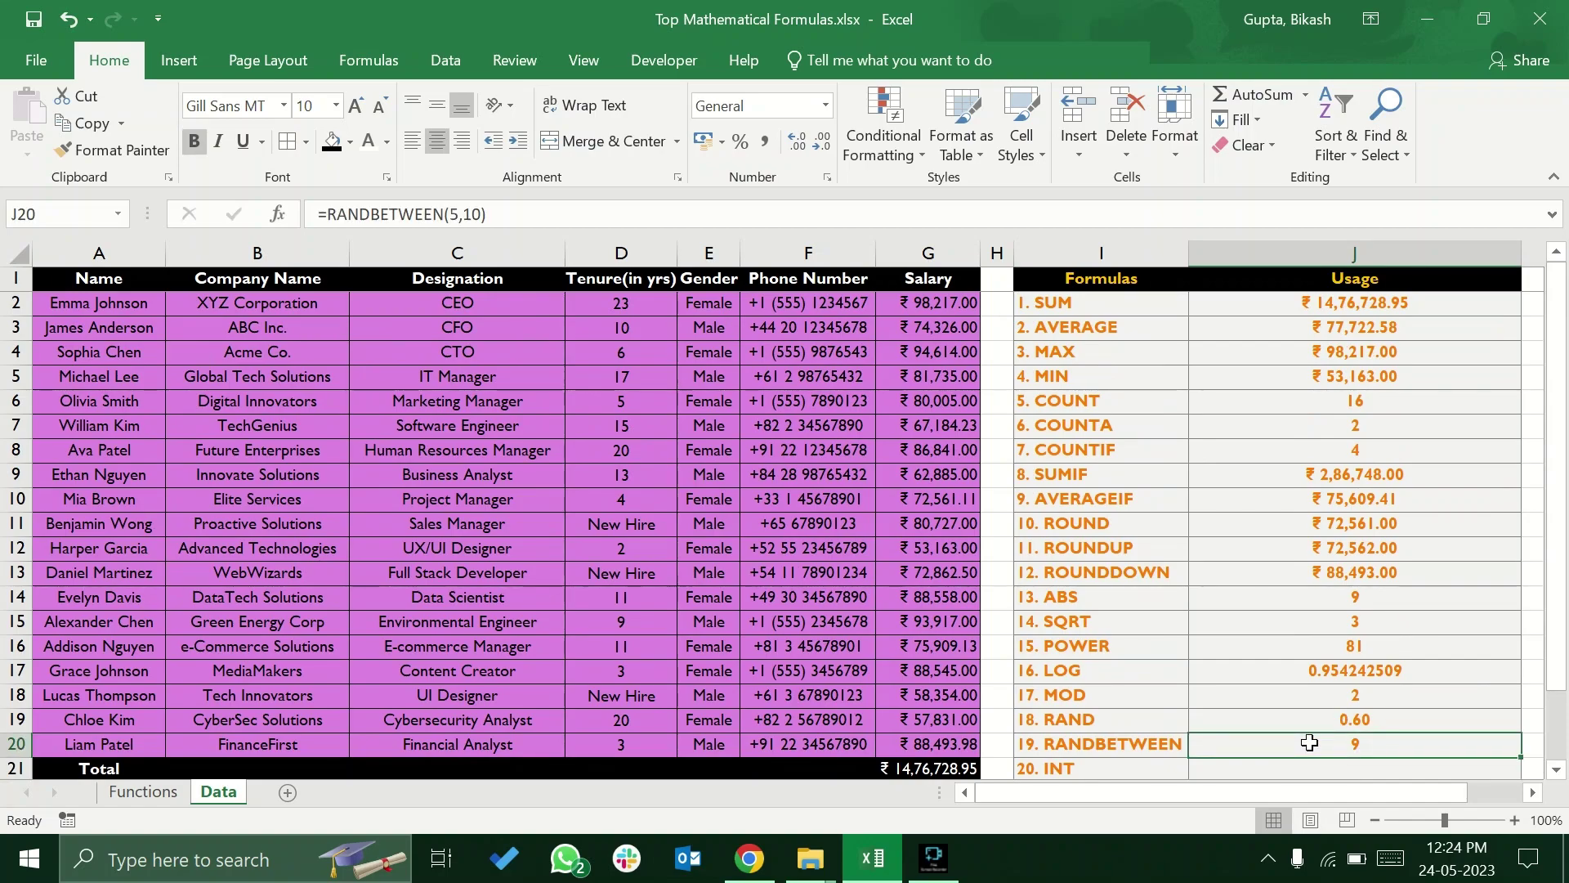
right_click(1308, 743)
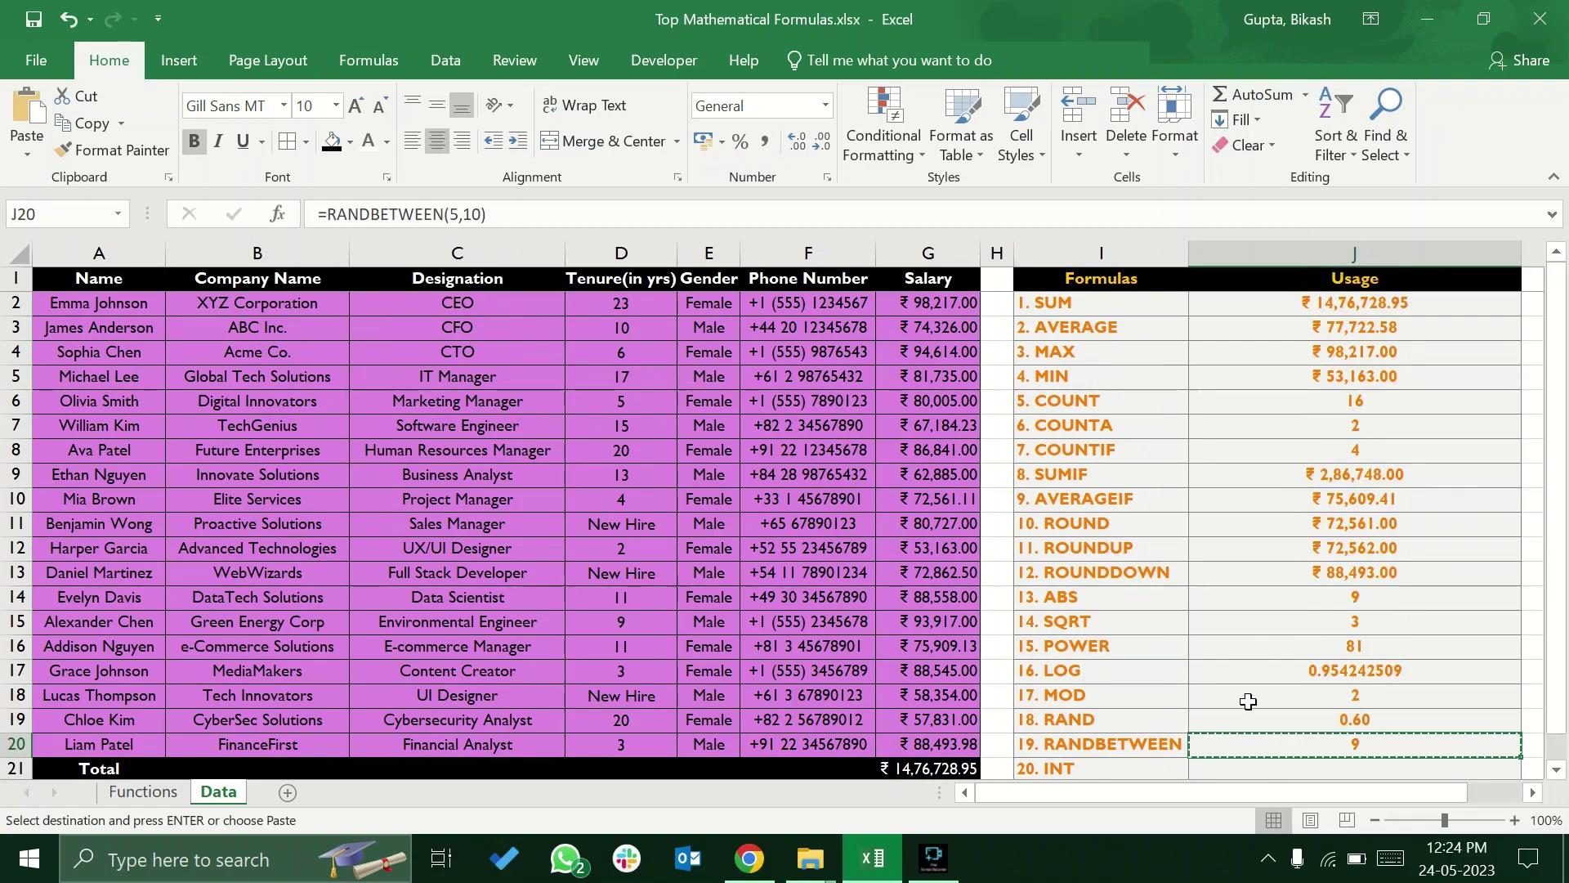
right_click(1235, 741)
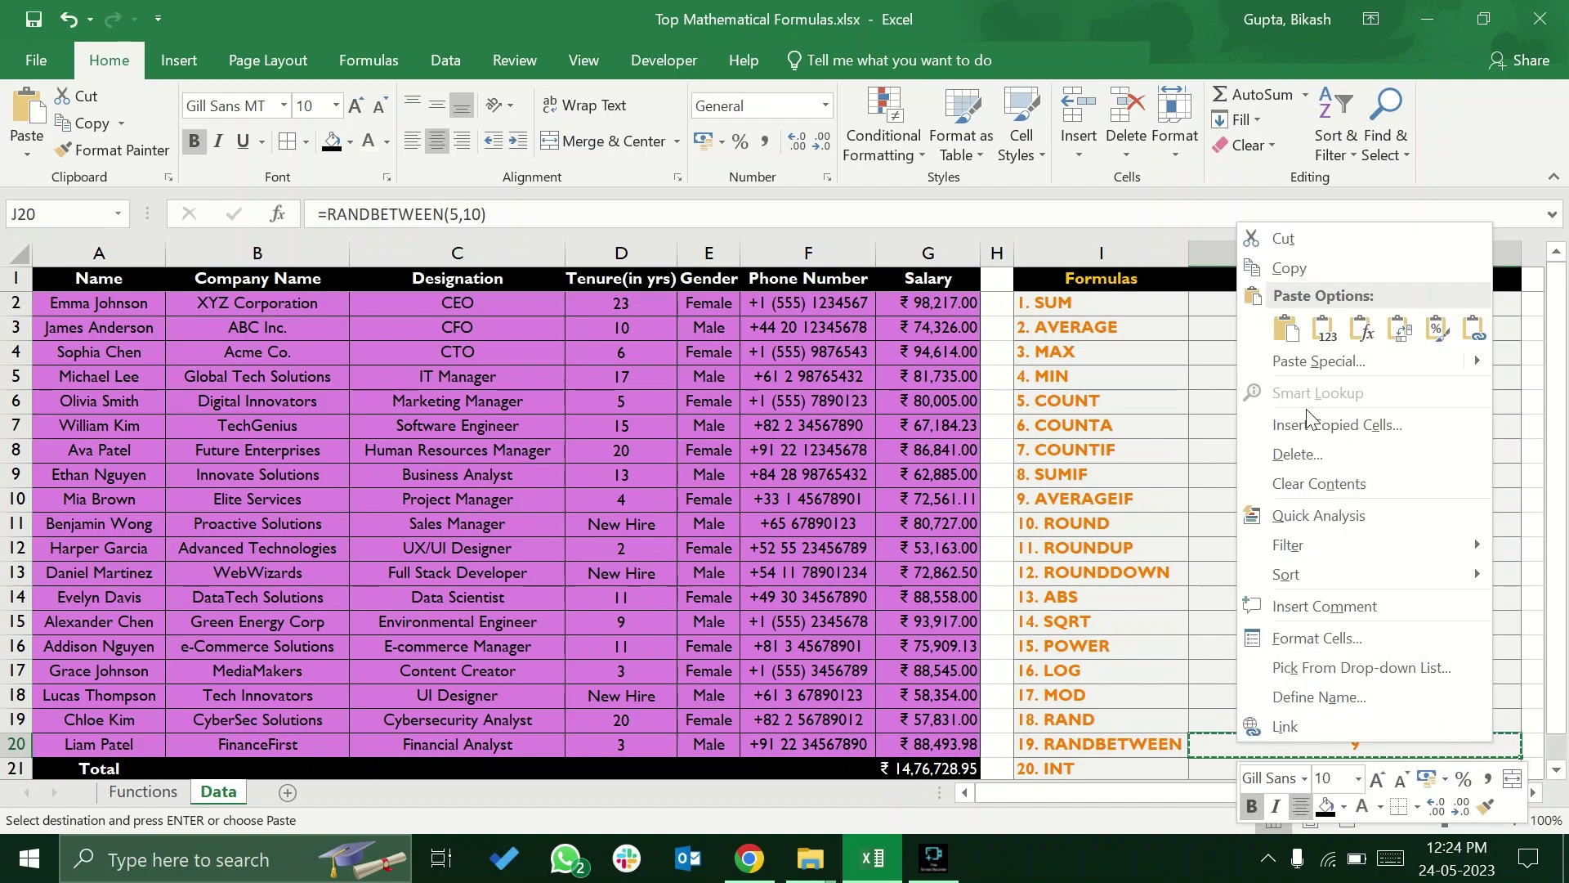
click(1323, 340)
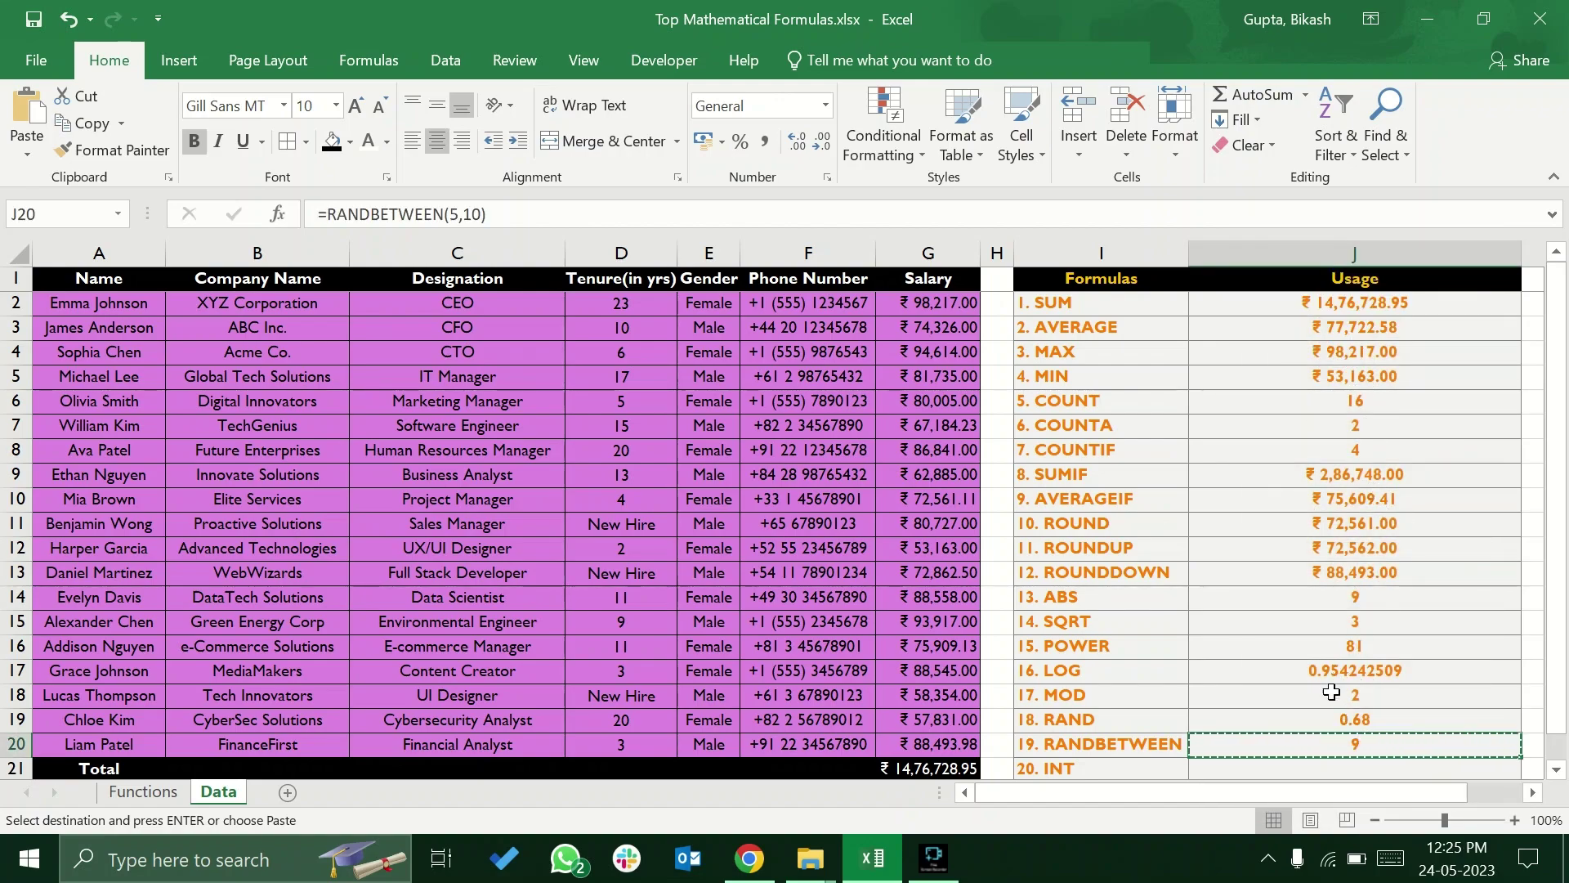
right_click(1299, 750)
click(1378, 345)
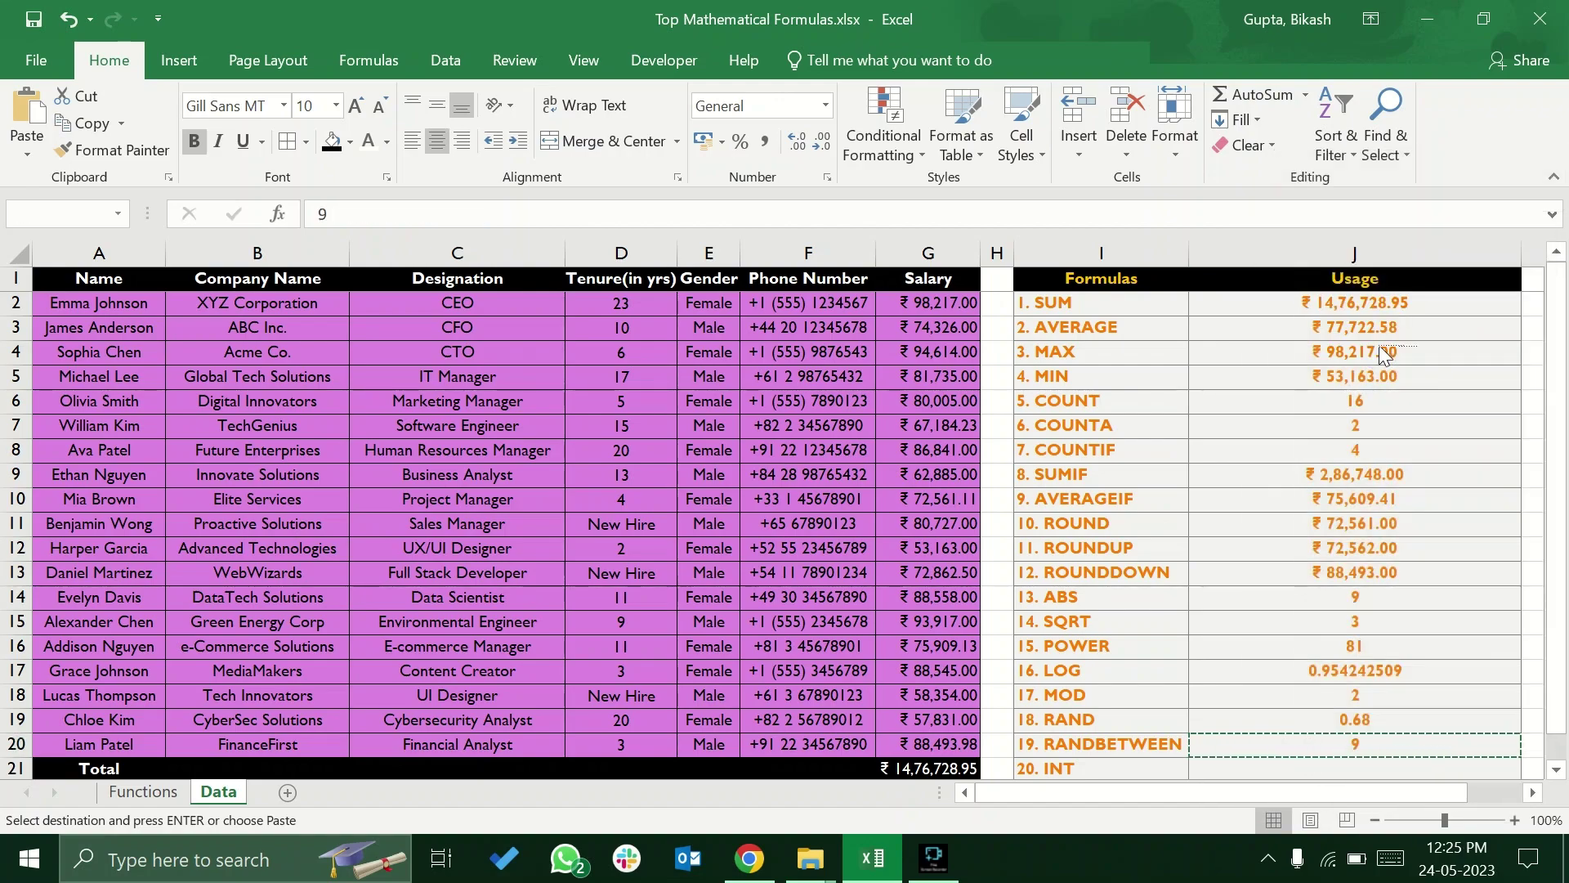
click(1239, 768)
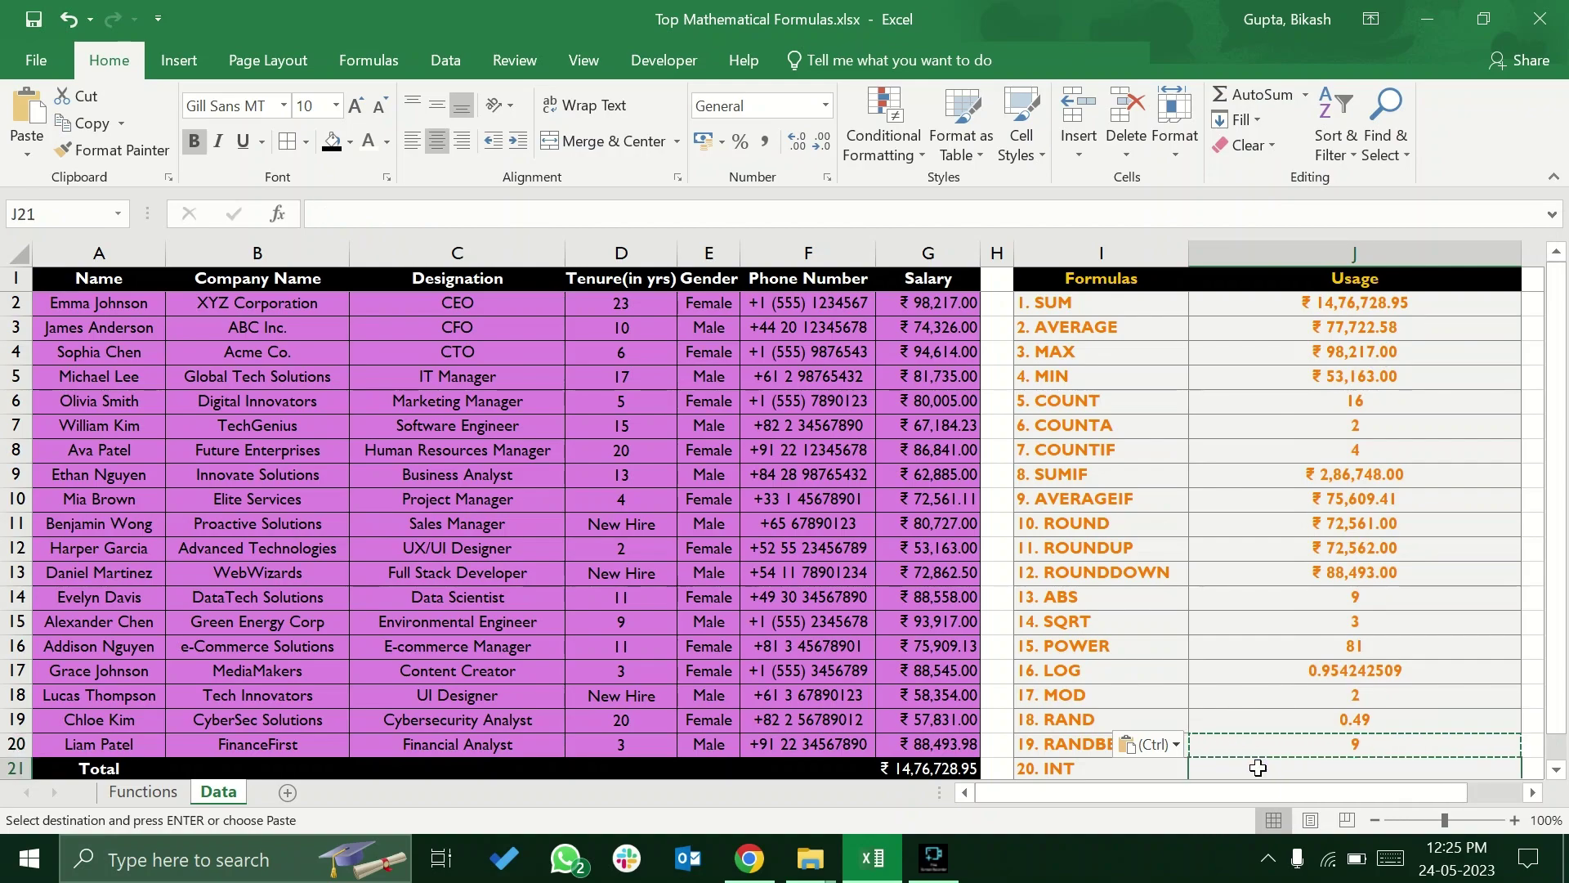
scroll(1250, 735, down, 1)
key(Up)
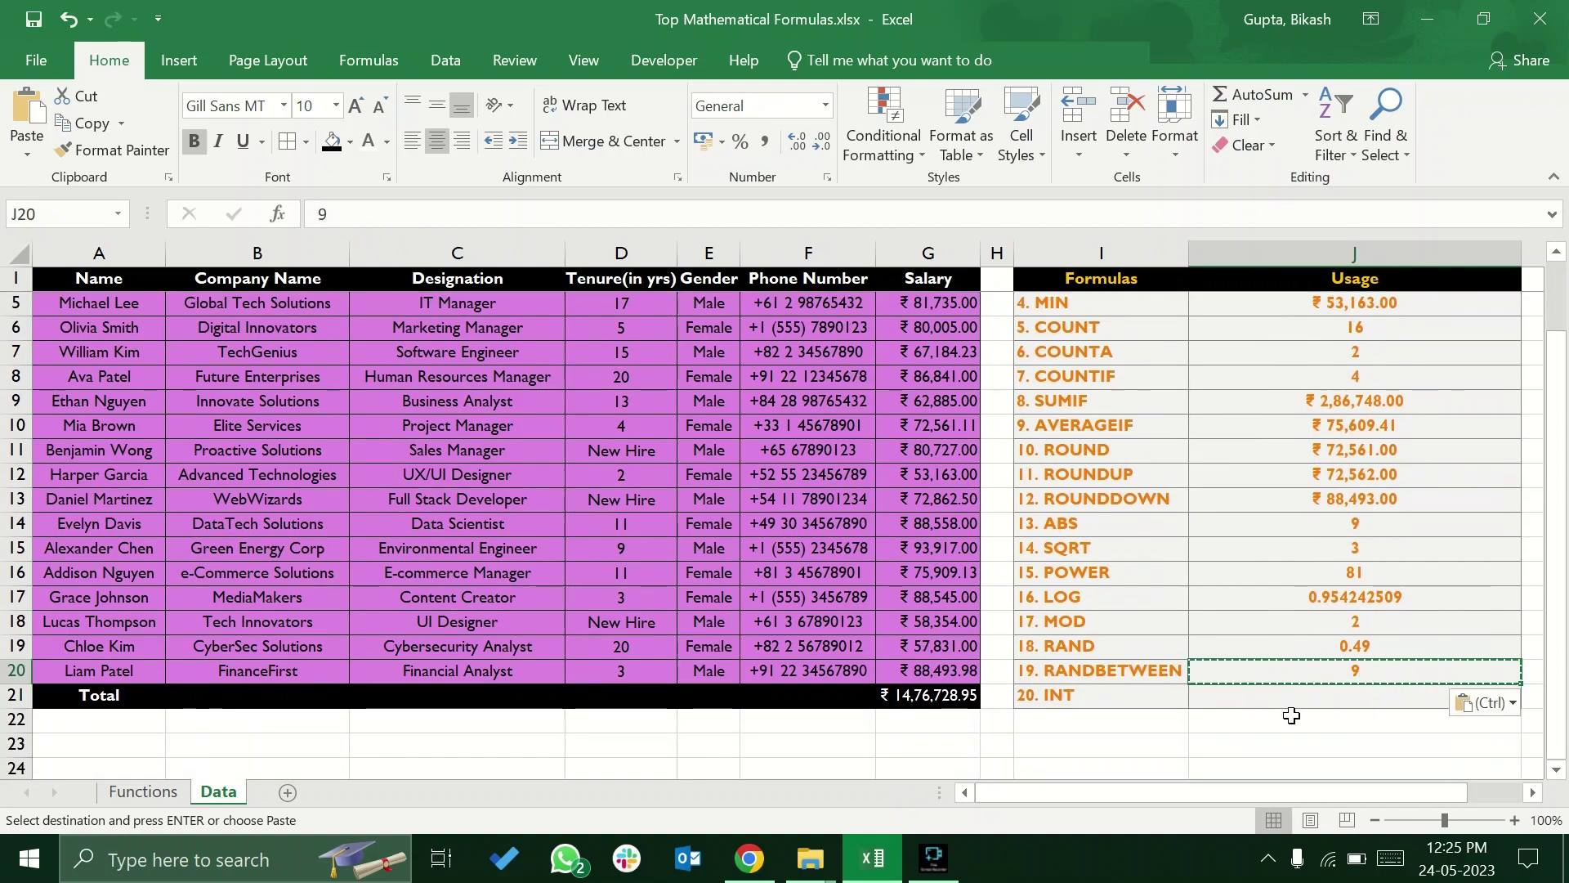
Trigger a recalculation by entering a in J22, and compare the RAND cell J19 with the static value in J20
click(1348, 695)
click(1363, 644)
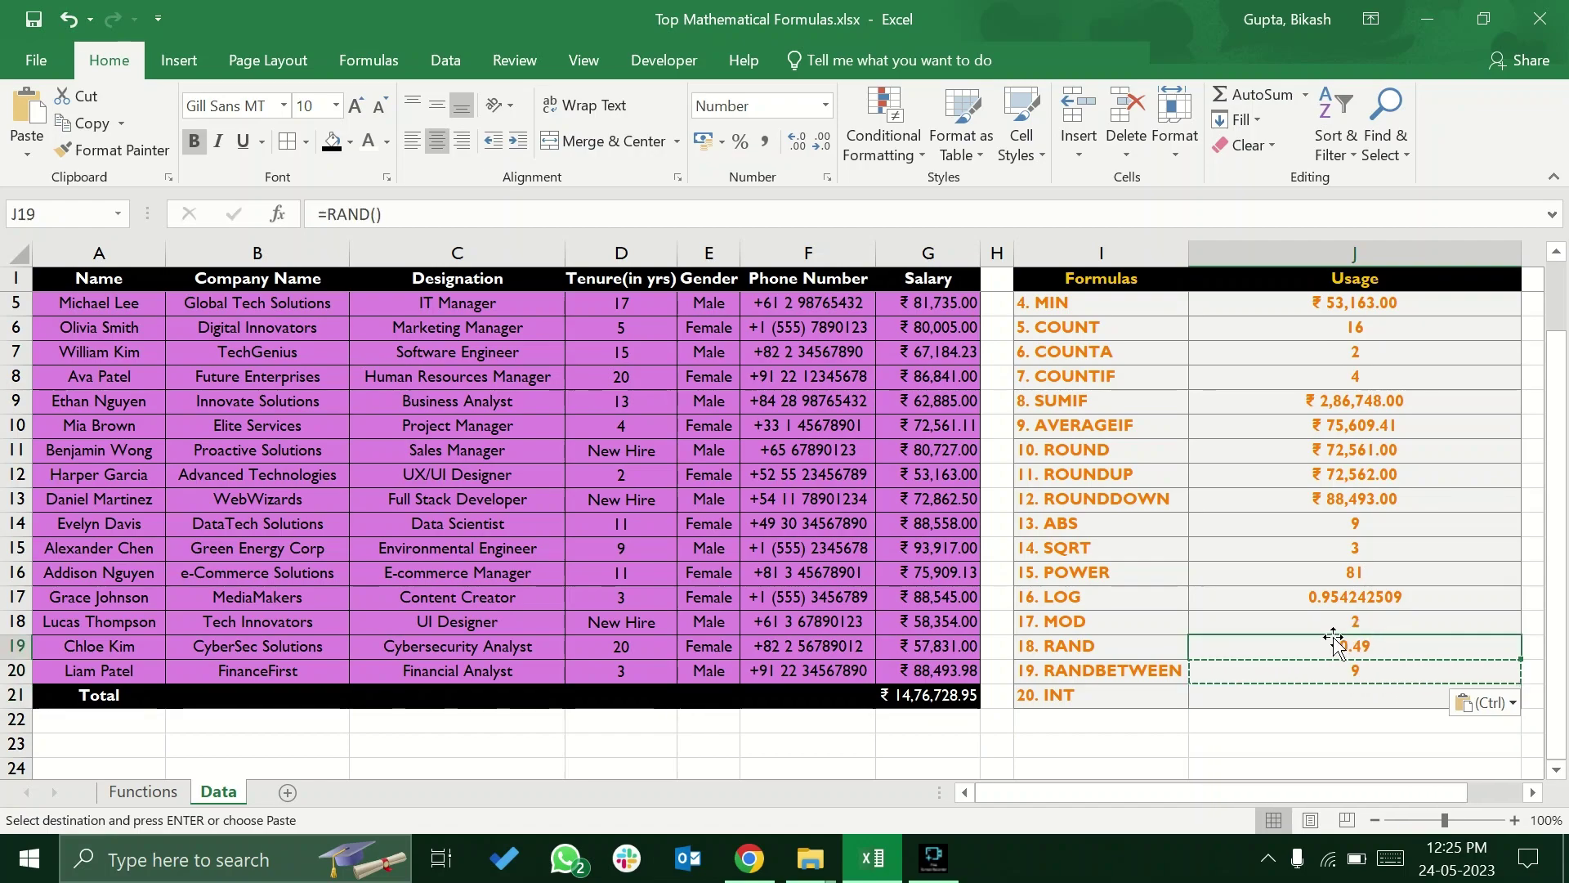
click(1258, 727)
text(a)
key(Return)
click(1272, 644)
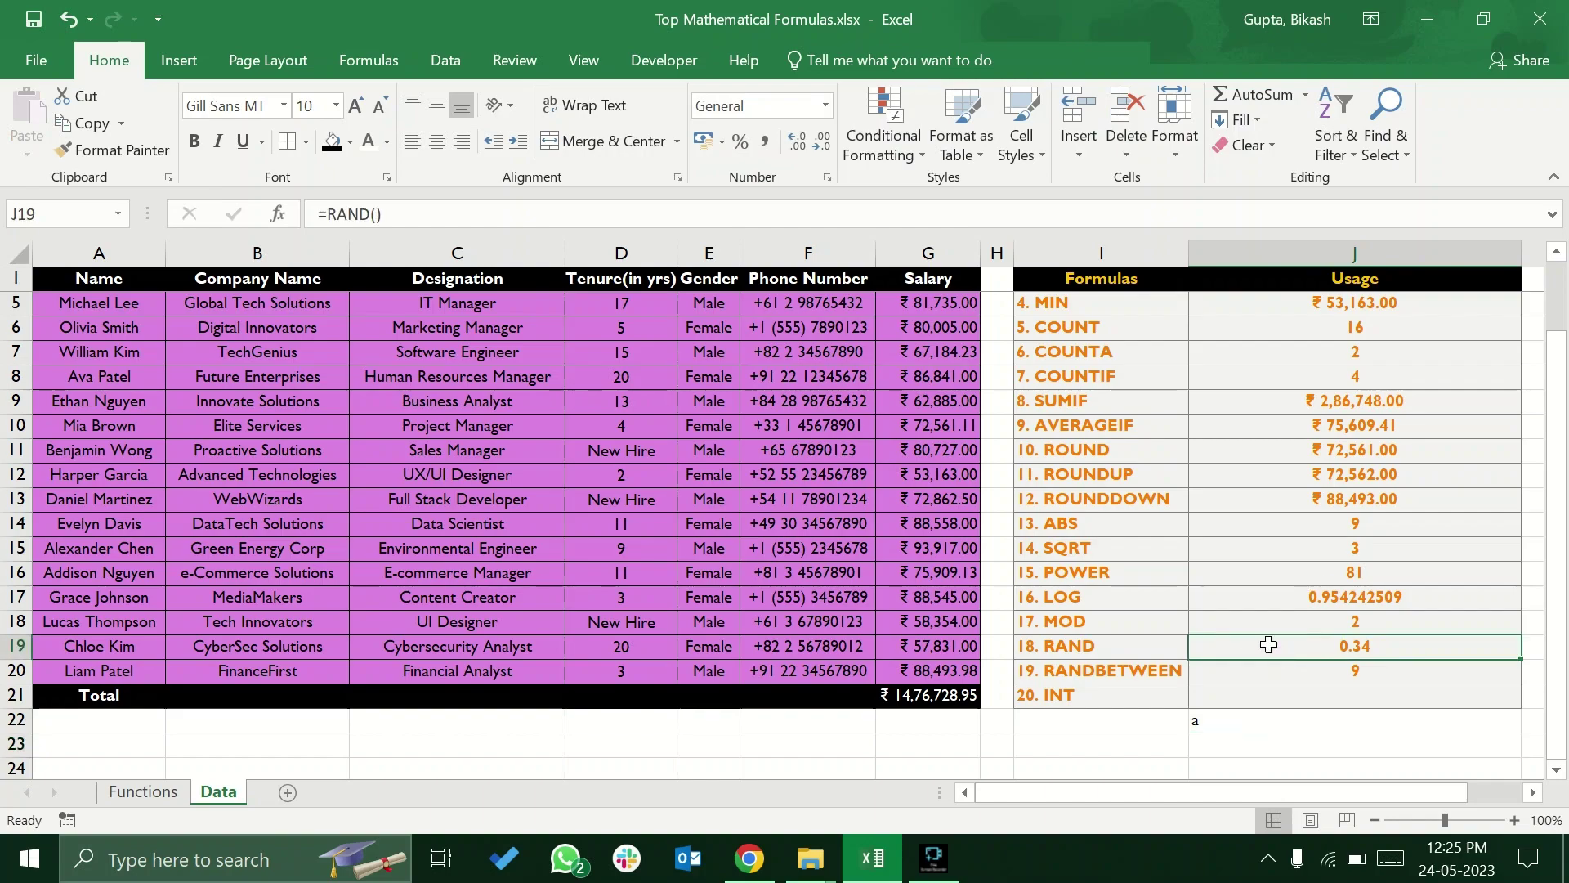
click(1334, 674)
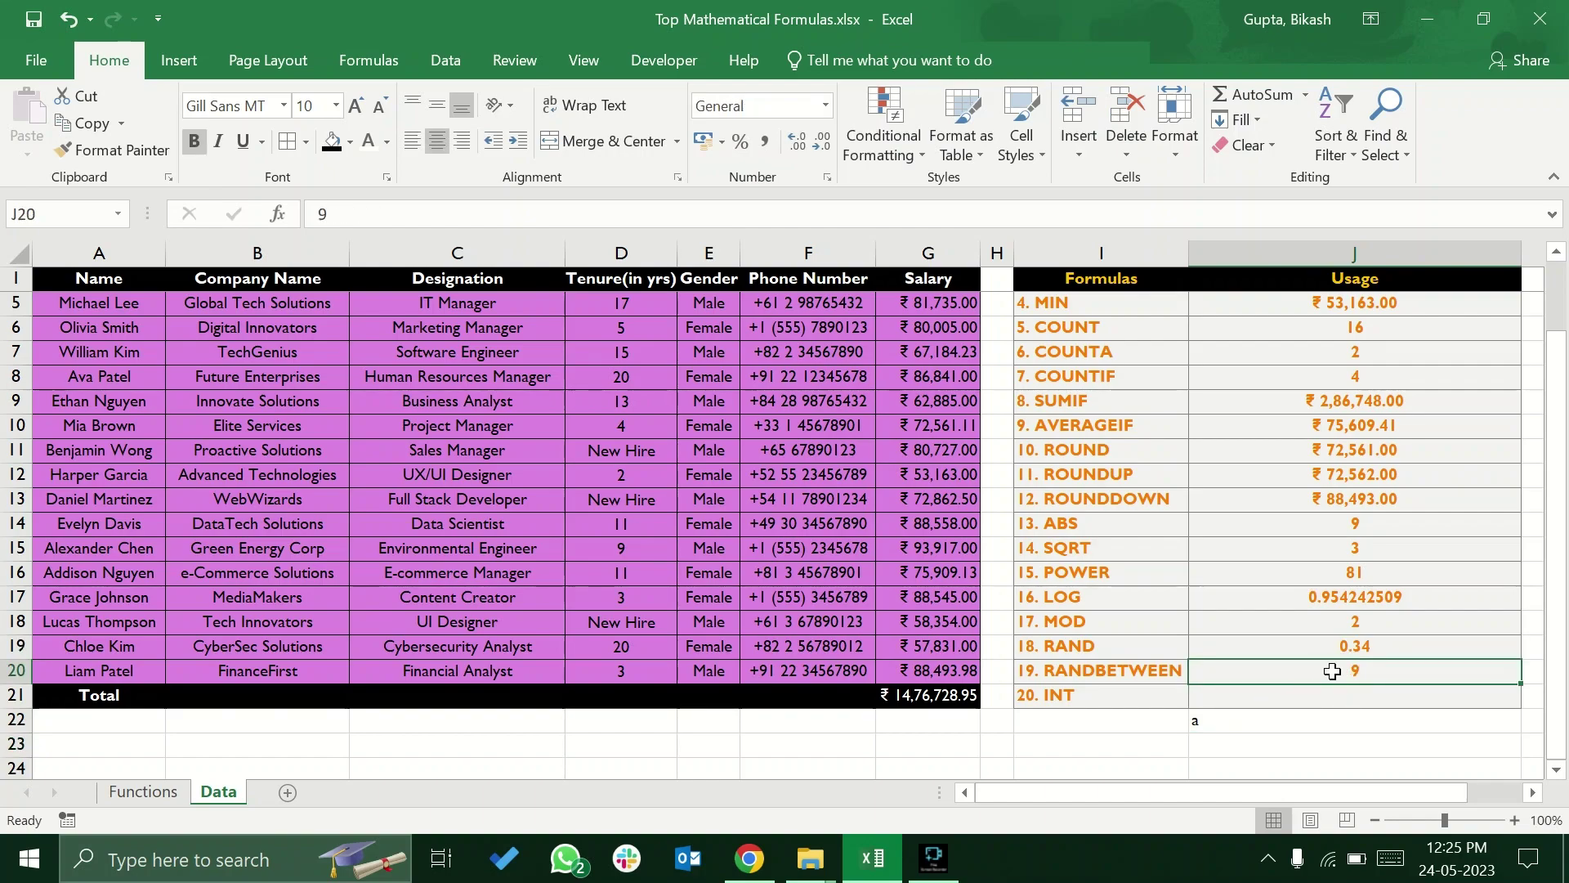
Trigger further recalculations by entering b in J23 and d in I24, and check the RAND result in J19
click(1242, 743)
text(b)
key(Return)
key(Left)
text(d)
key(Return)
click(1359, 602)
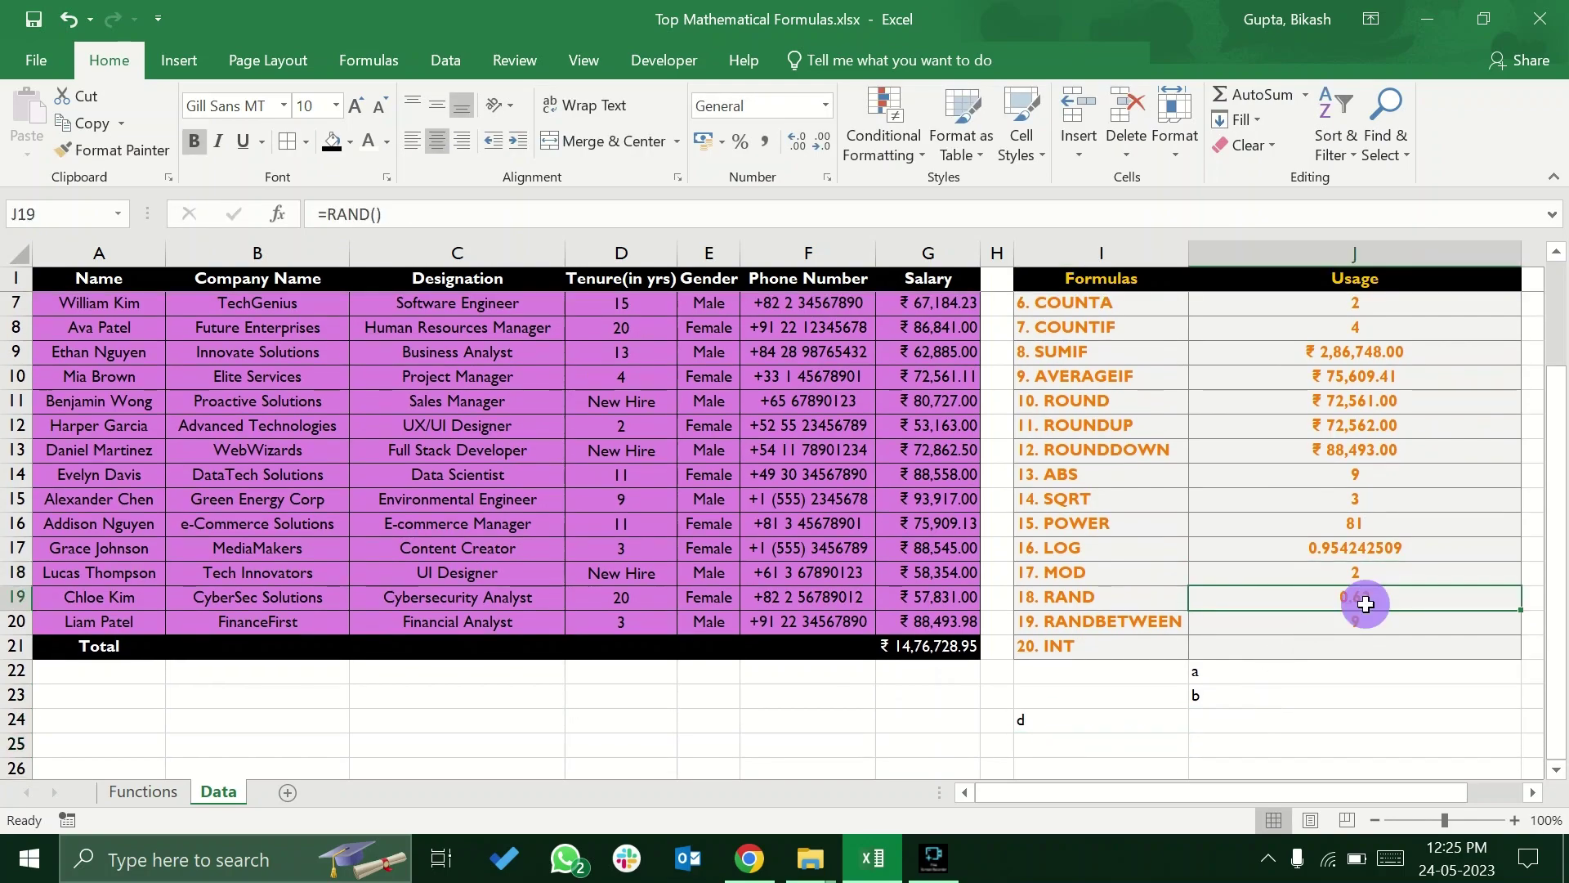
Copy the RAND result in J19 and paste it back in place as a static value
drag(1101, 744, 1210, 677)
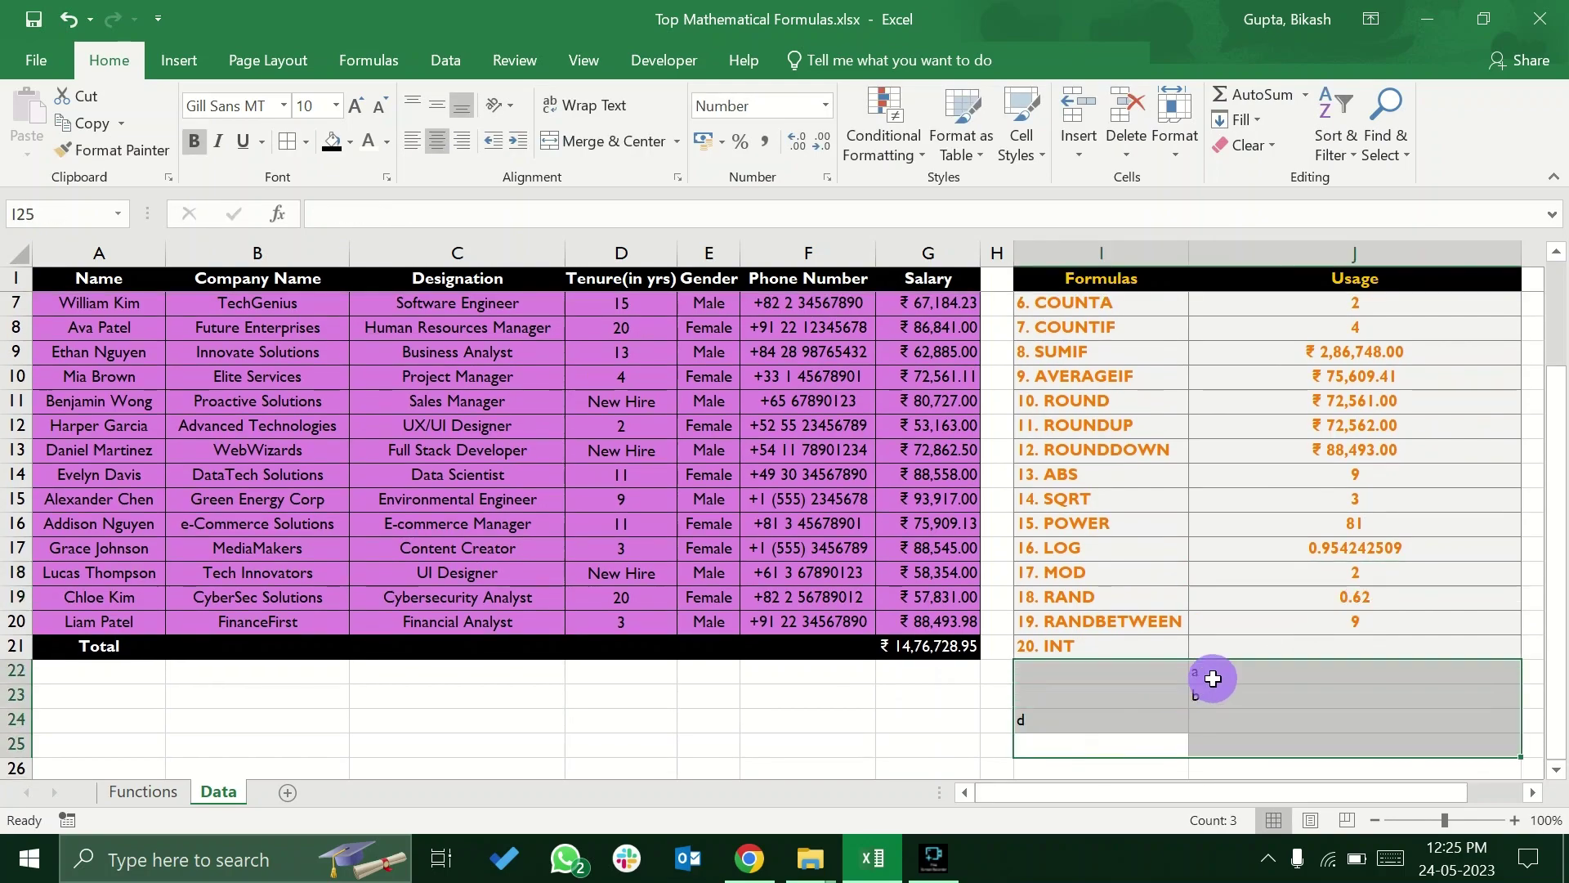
click(1402, 577)
click(1349, 602)
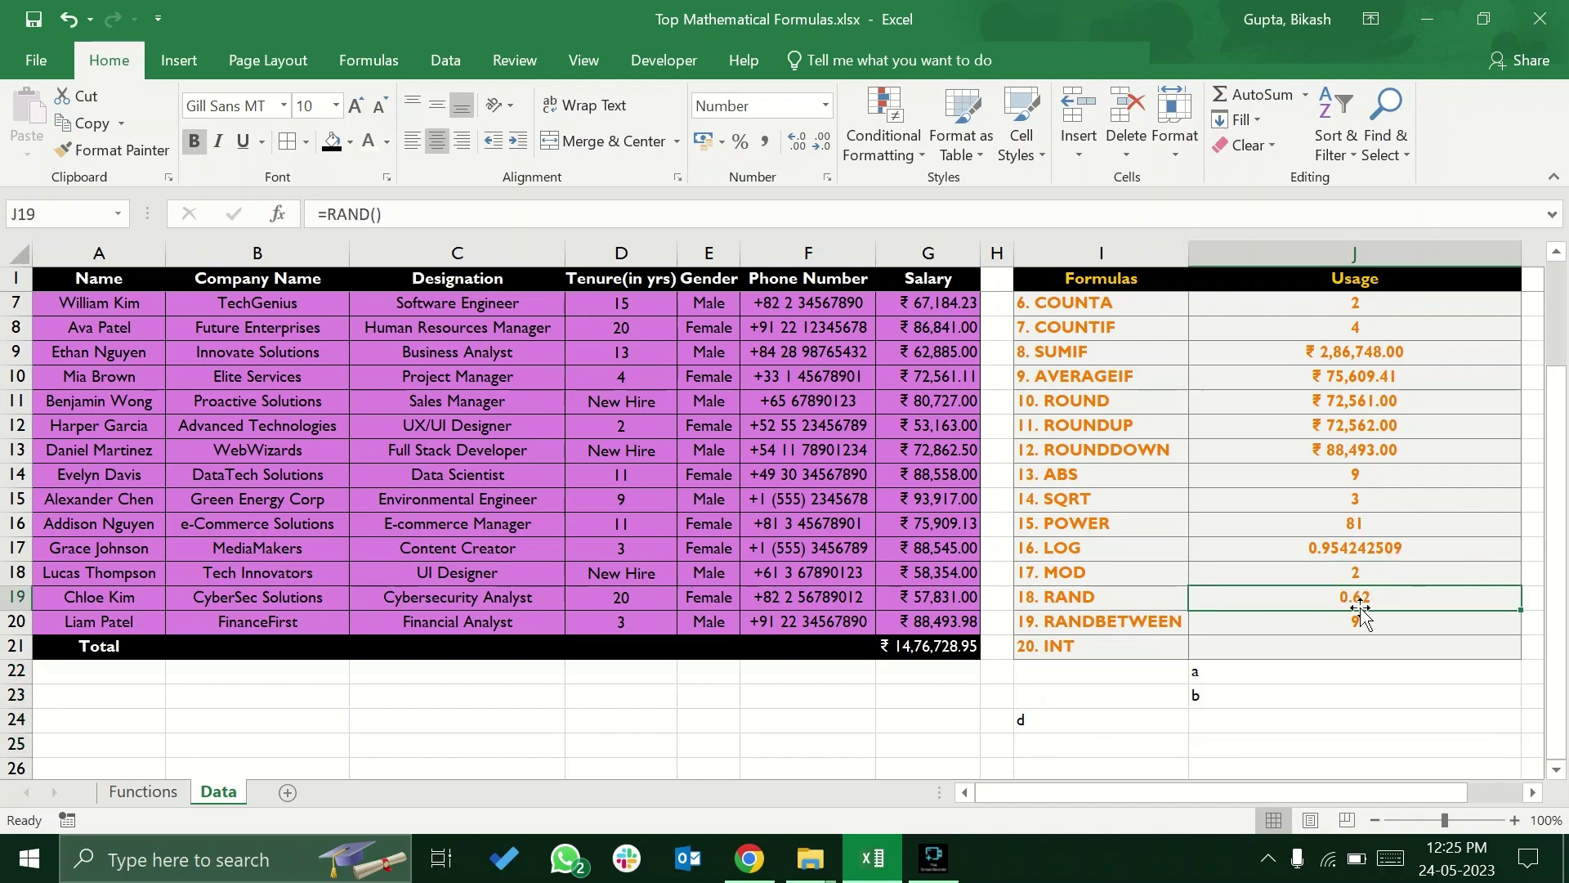
key(ctrl+c)
right_click(1394, 595)
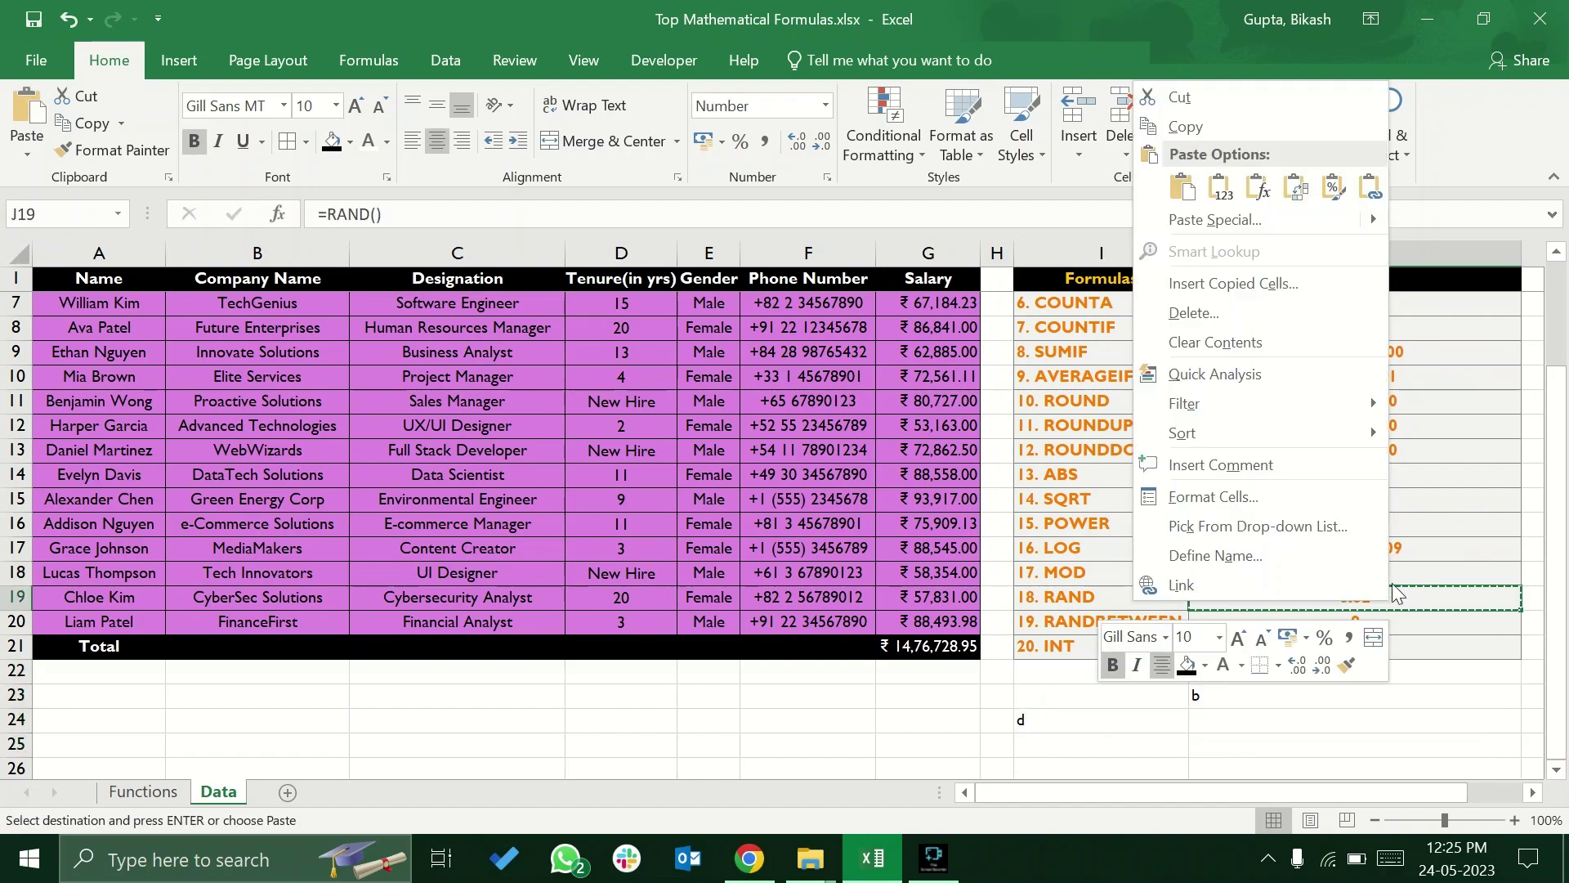
click(1218, 186)
click(1247, 689)
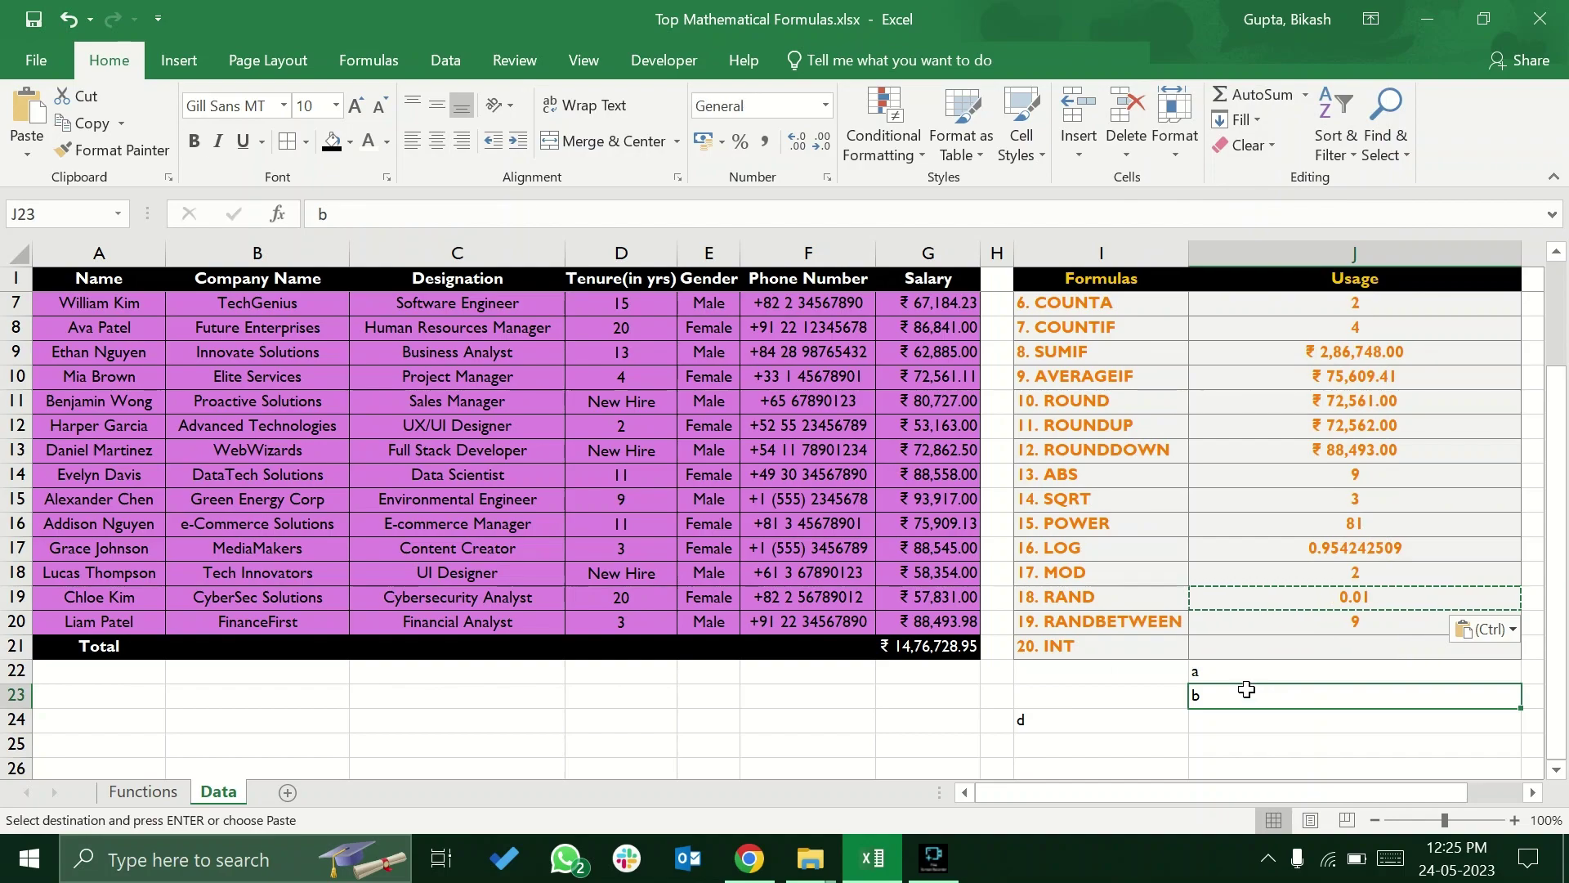
Enter test values c in J23, v in J24 and a in J25, and check whether J19 recalculates
text(c)
key(Return)
key(Return)
text(a)
key(Return)
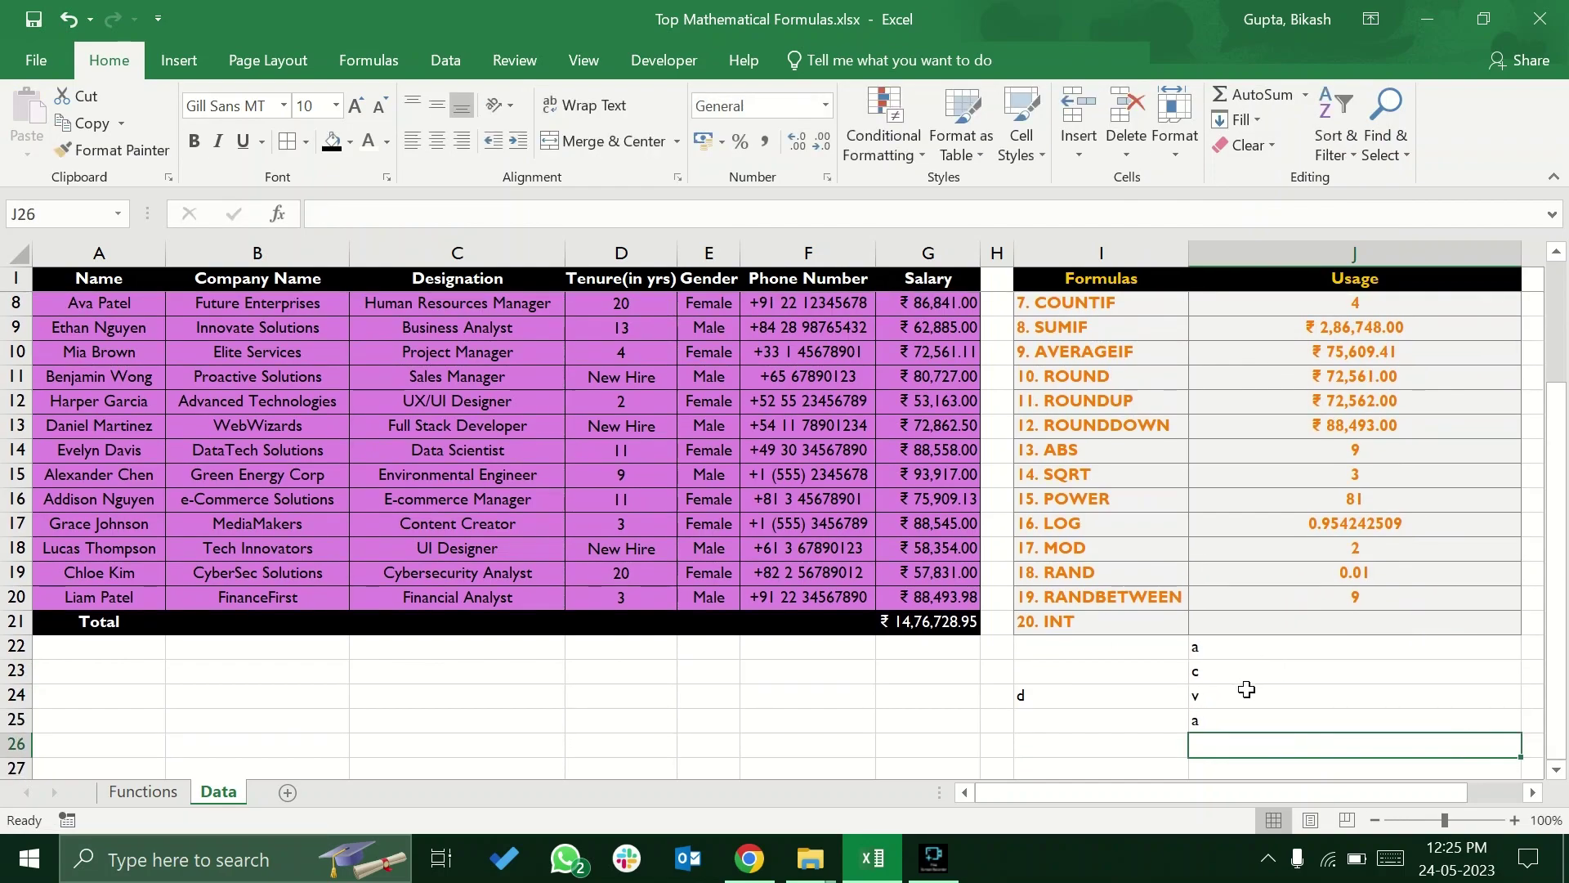
click(1313, 570)
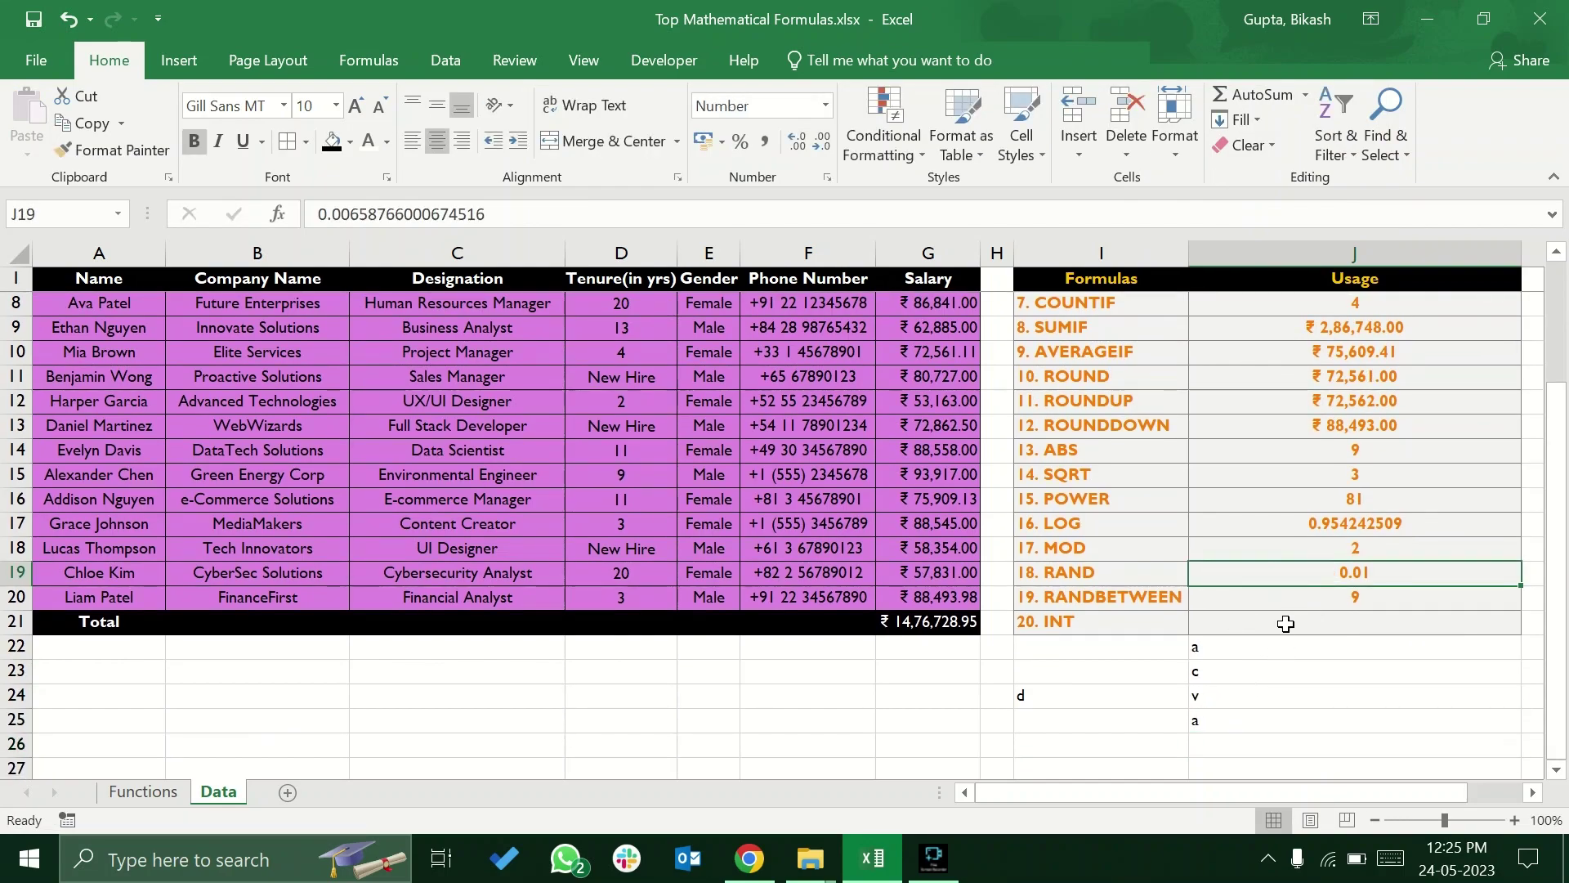
Clear the temporary test entries below the Formulas and Usage columns
drag(1129, 662, 1226, 723)
key(Delete)
scroll(1226, 723, up, 2)
Enter =RANDBETWEEN(50000,100000) in G2 and fill it down the Salary column through G20
click(1230, 740)
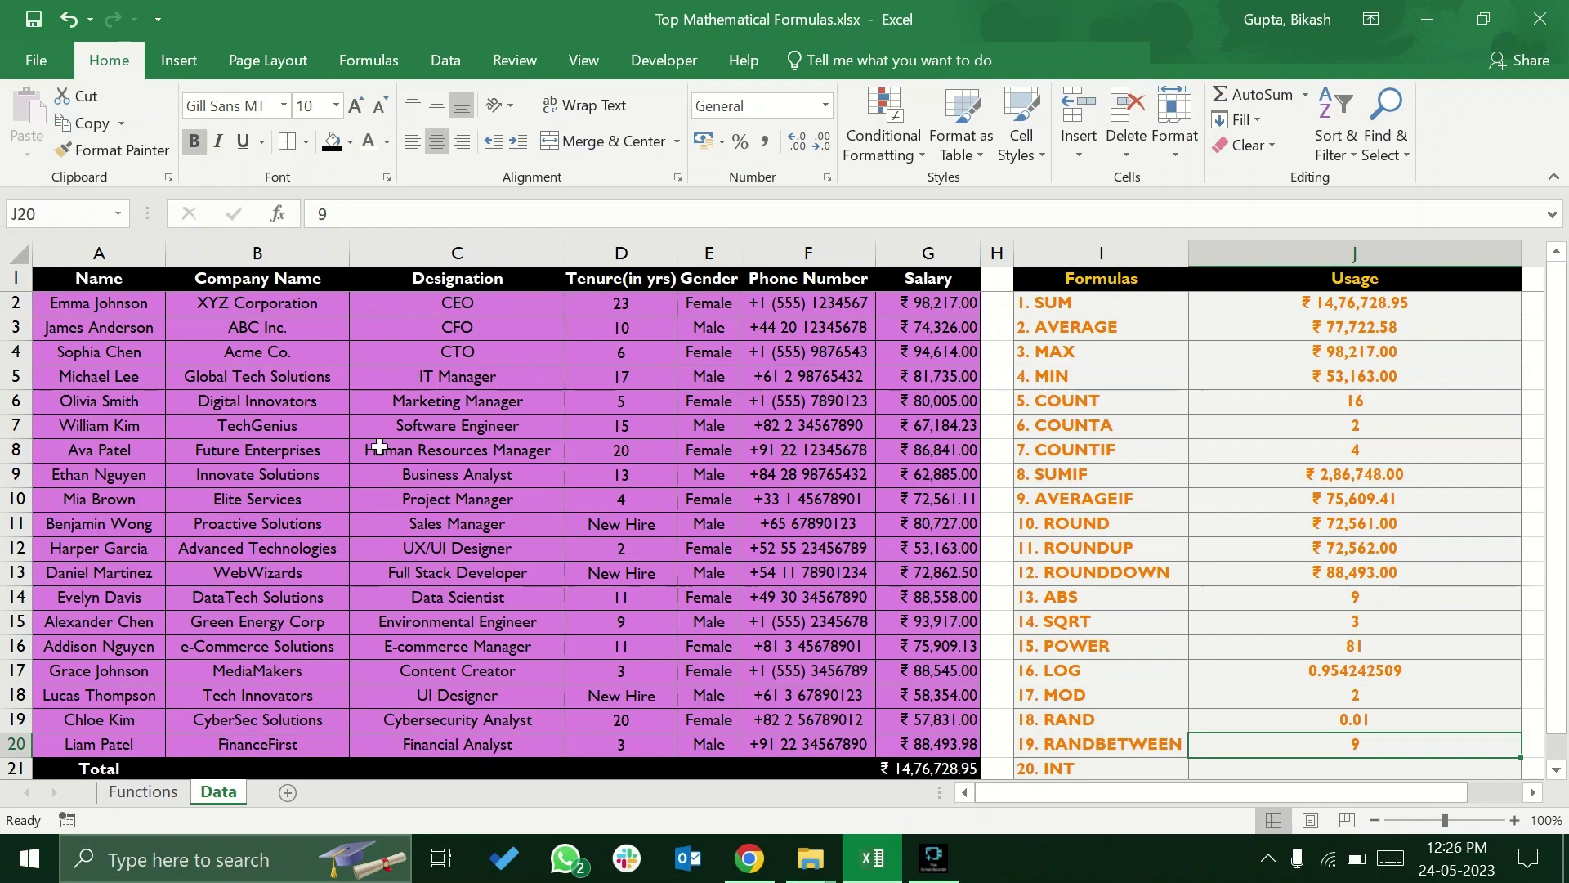
drag(914, 302, 940, 744)
click(1297, 744)
click(931, 306)
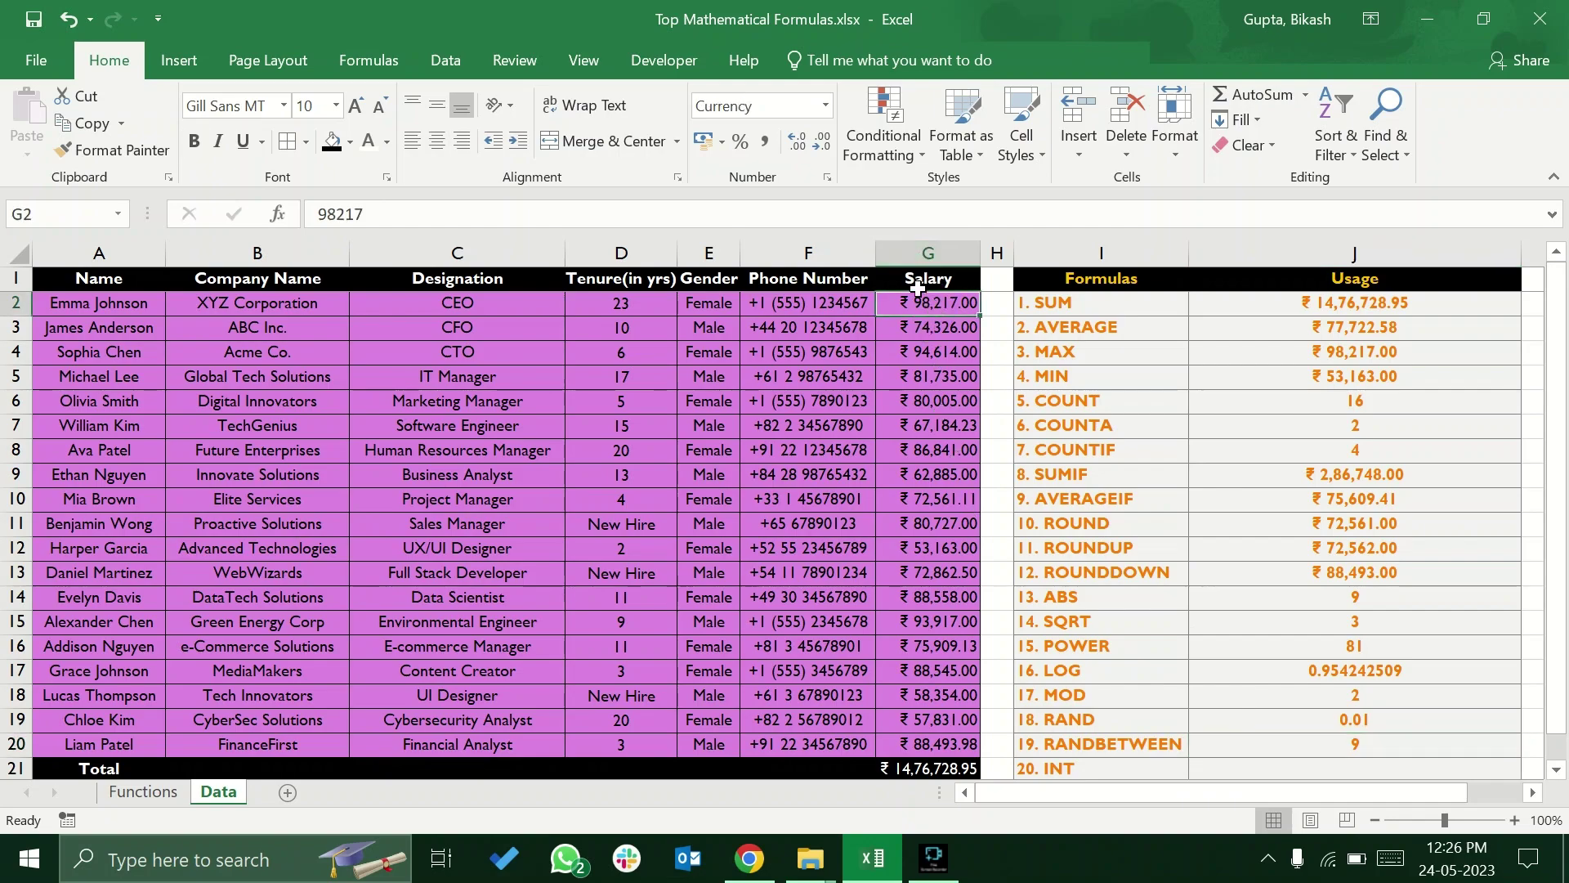
text(=rand)
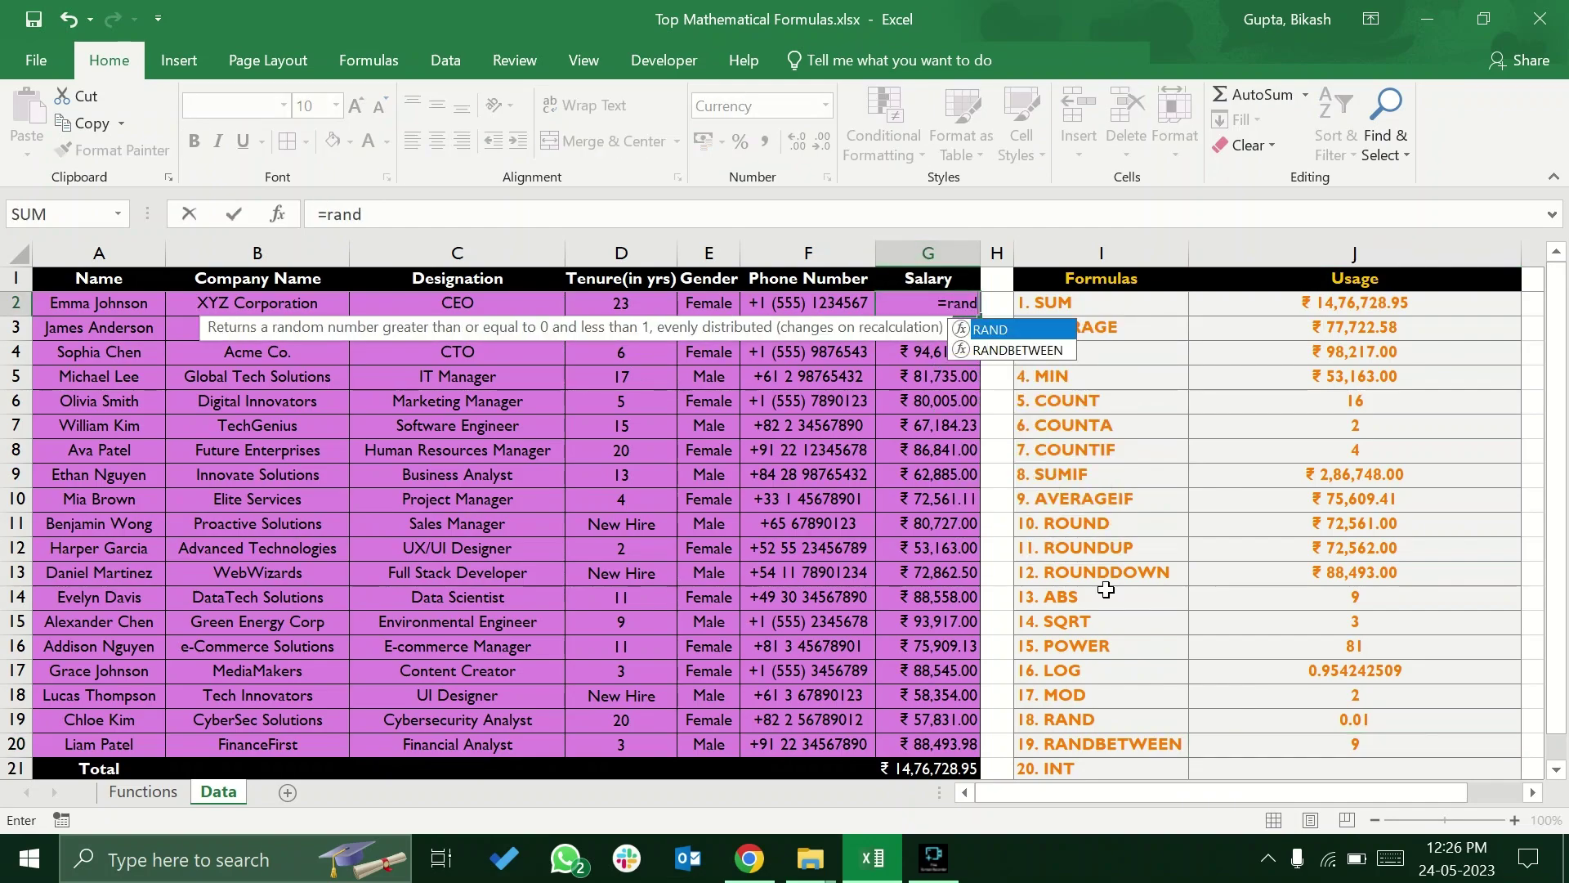
key(Down)
key(Tab)
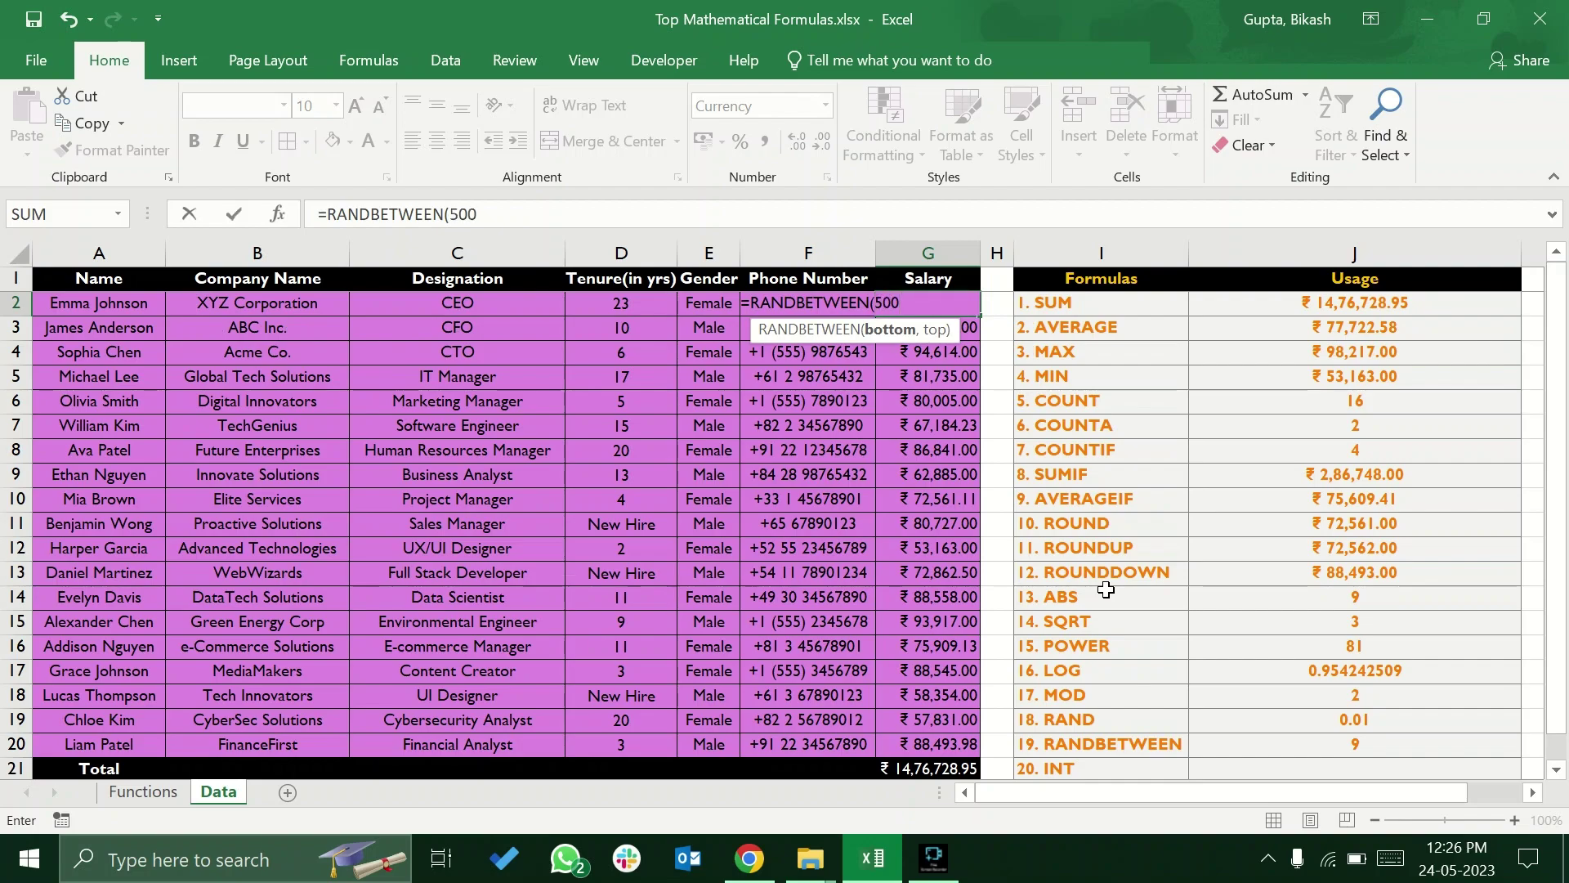
text(50000,100000)
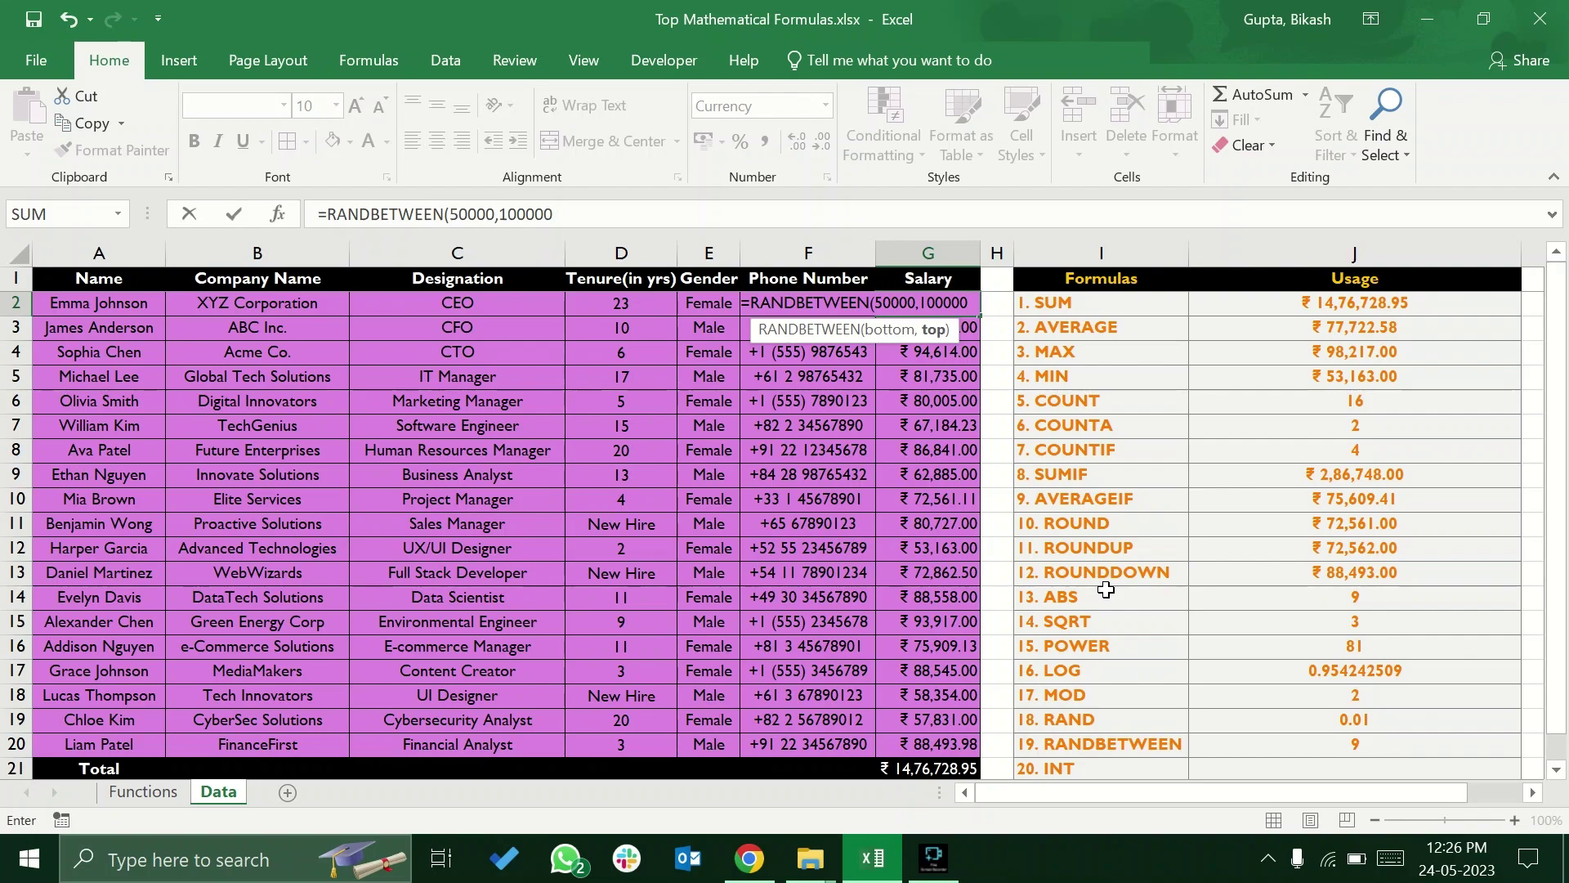
text())
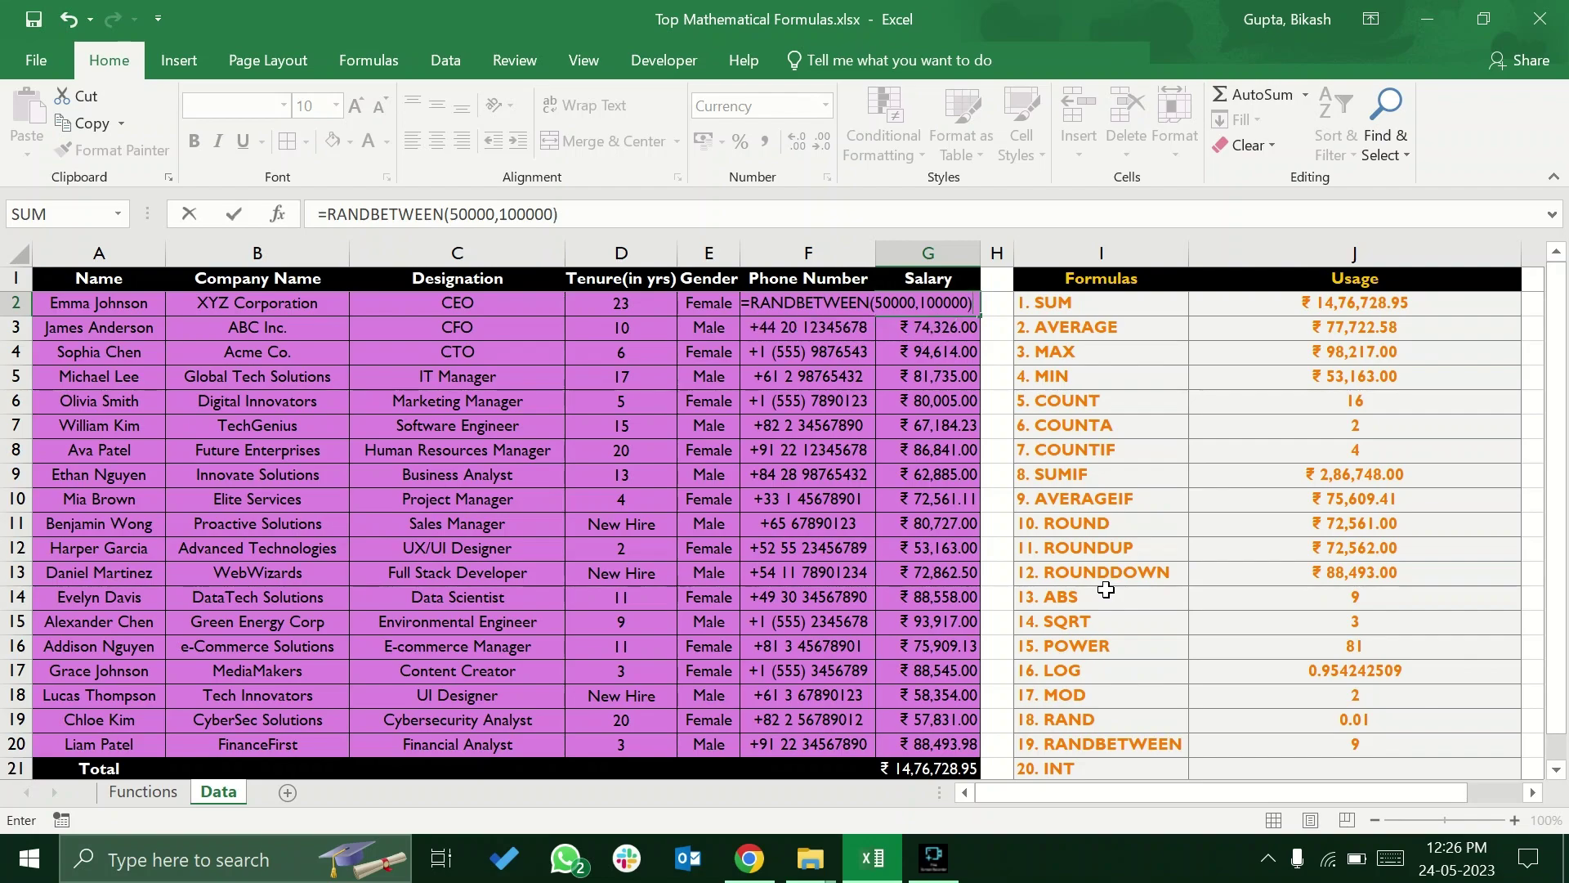
key(Return)
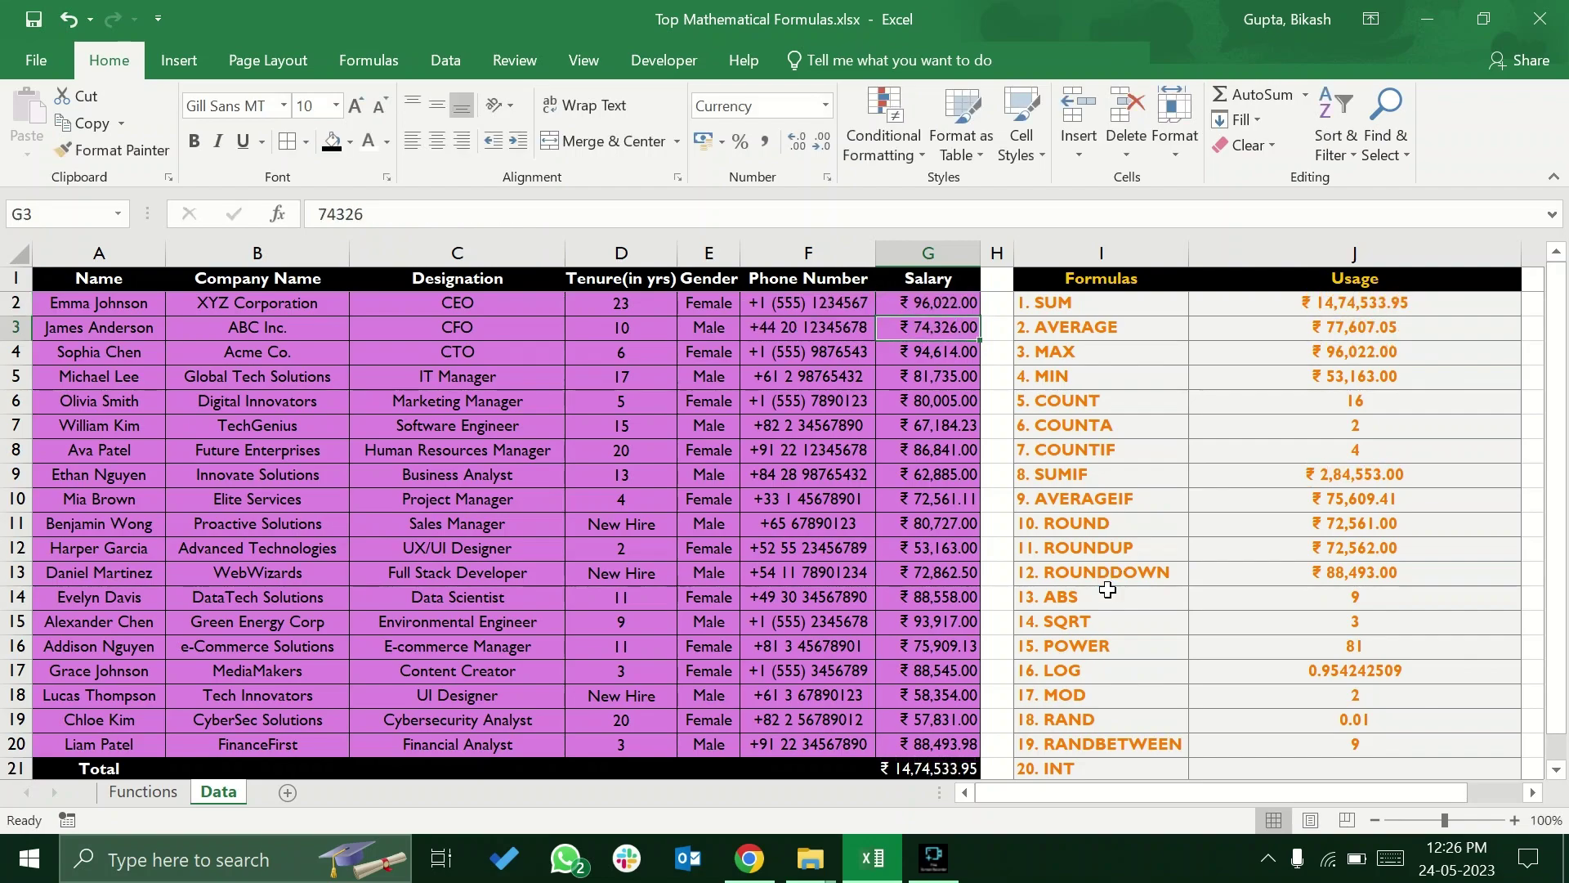
click(932, 302)
drag(981, 315, 954, 753)
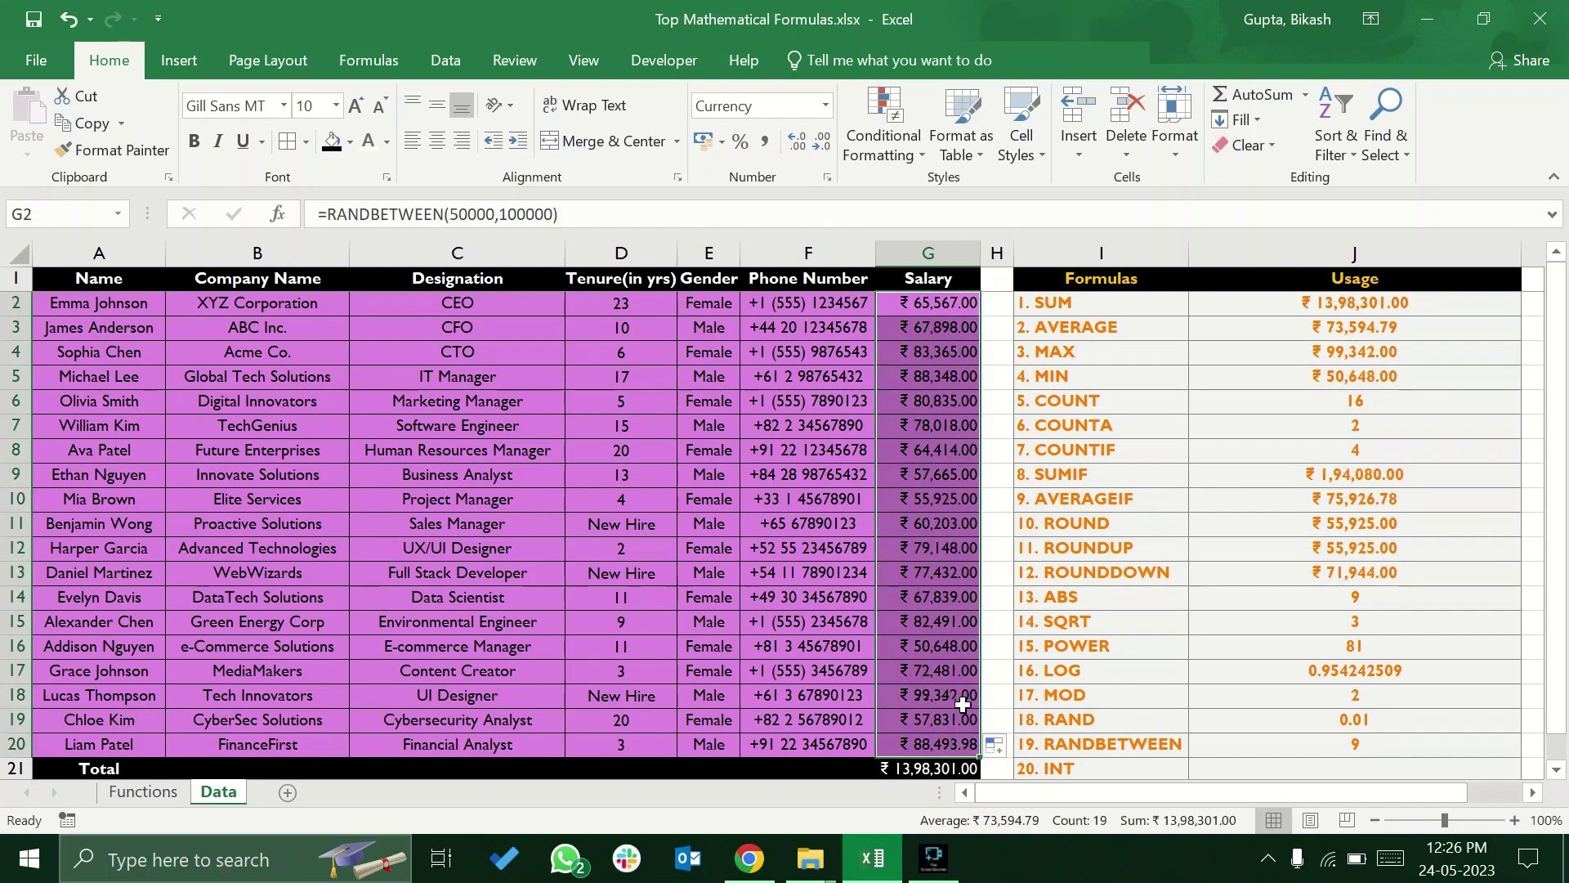
Inspect the Total formula in G21 and the formulas in several cells of the Salary column
click(944, 768)
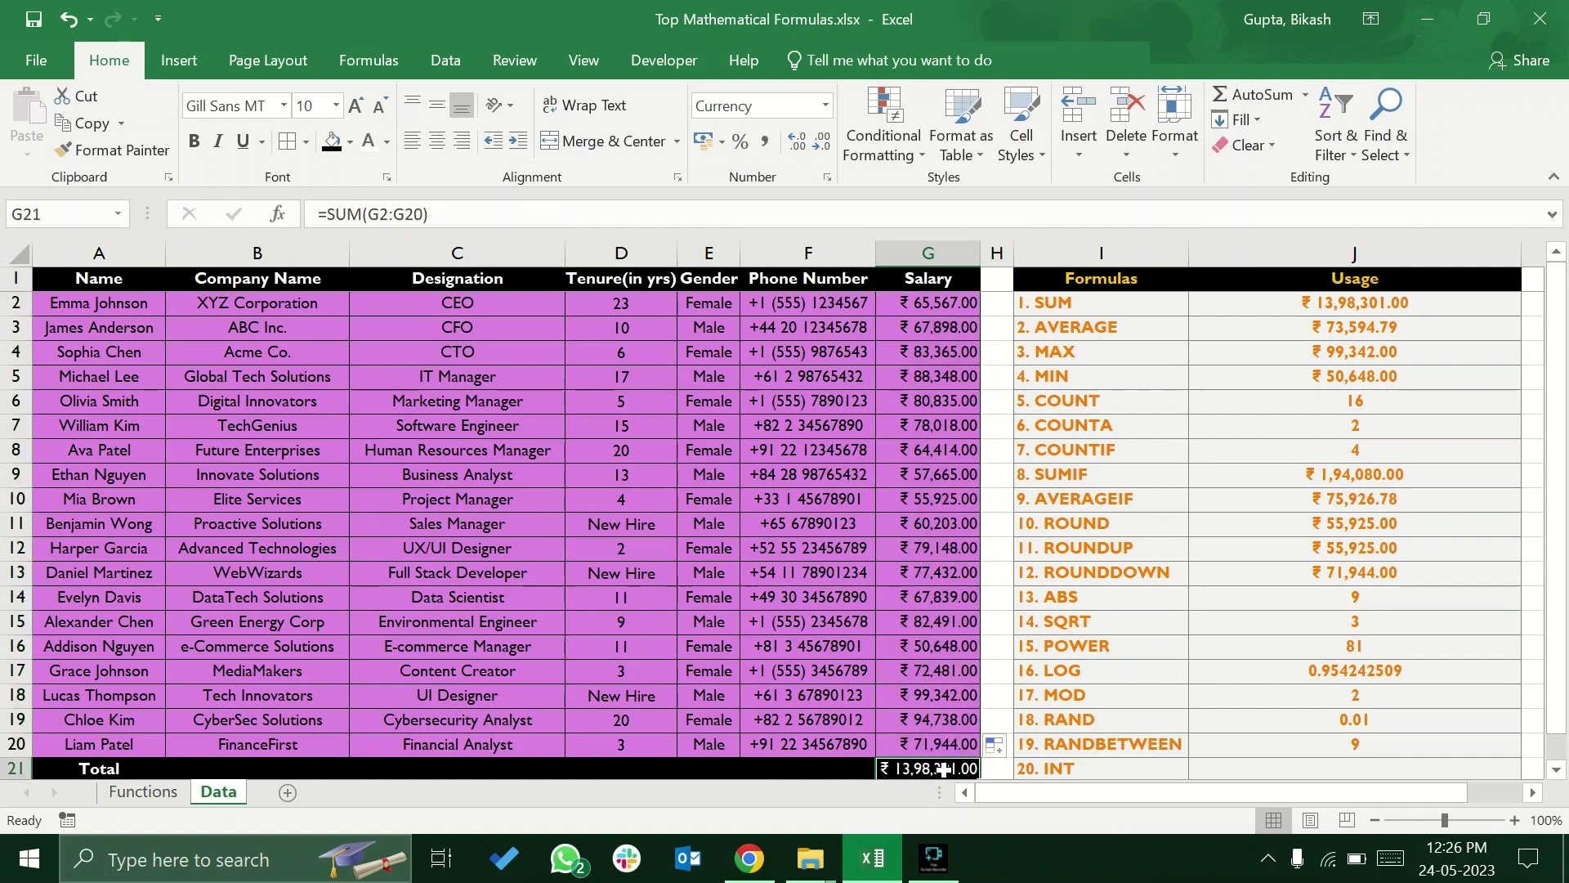
click(948, 351)
click(948, 425)
click(944, 573)
click(940, 670)
click(929, 717)
click(928, 745)
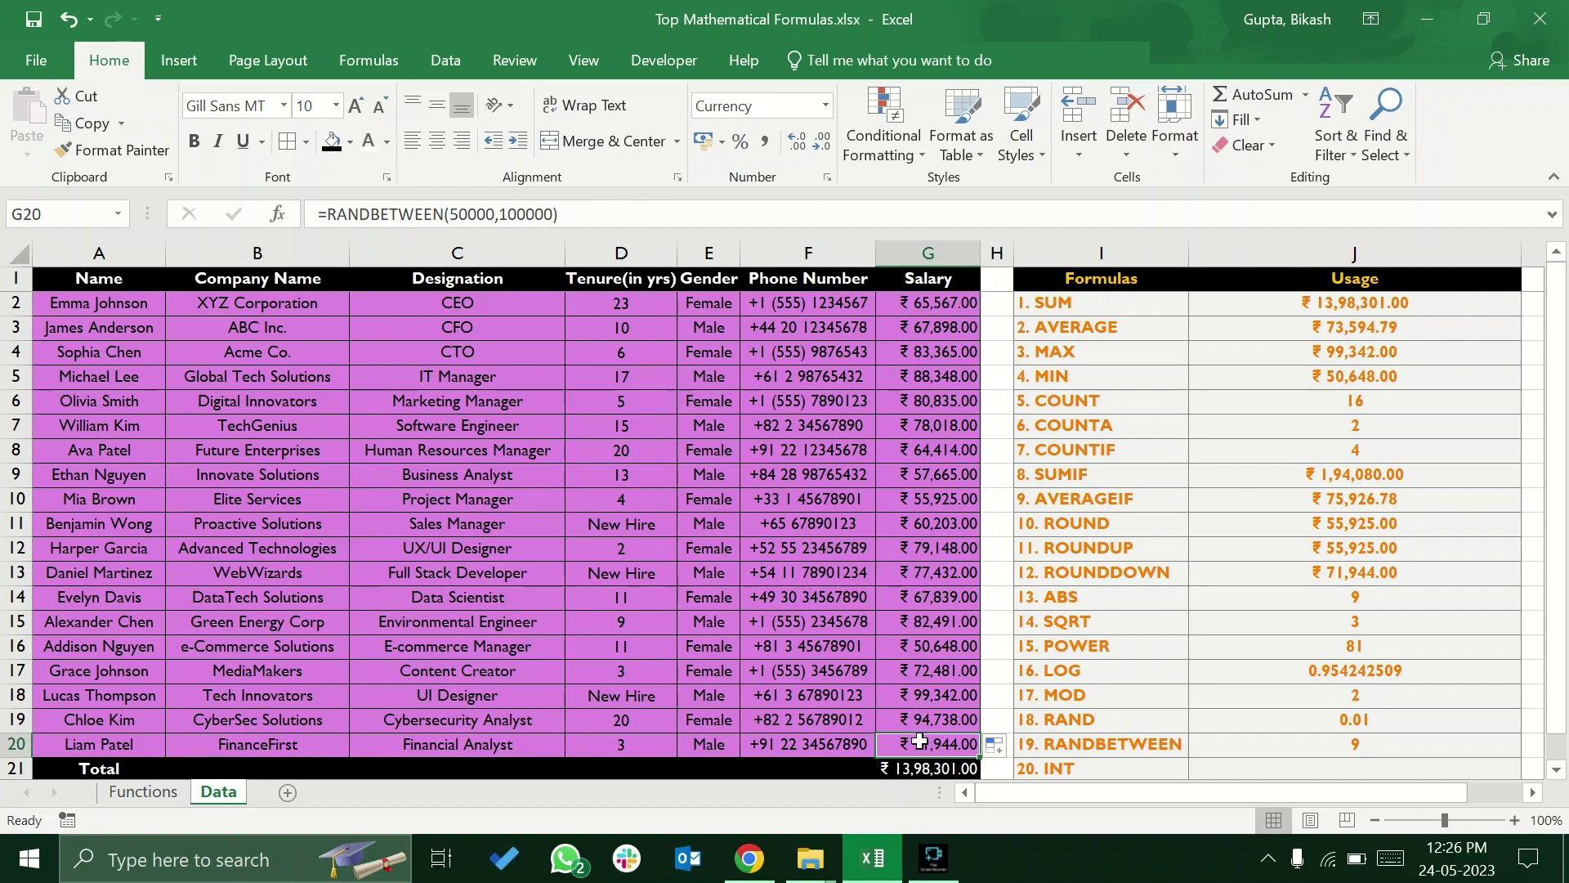
click(950, 306)
click(948, 400)
drag(962, 325, 965, 312)
click(946, 377)
click(945, 421)
click(940, 474)
click(934, 505)
click(960, 666)
click(951, 740)
Copy the random salaries in G2:G20, paste them back as static values, check a few cells and end copy mode
click(915, 302)
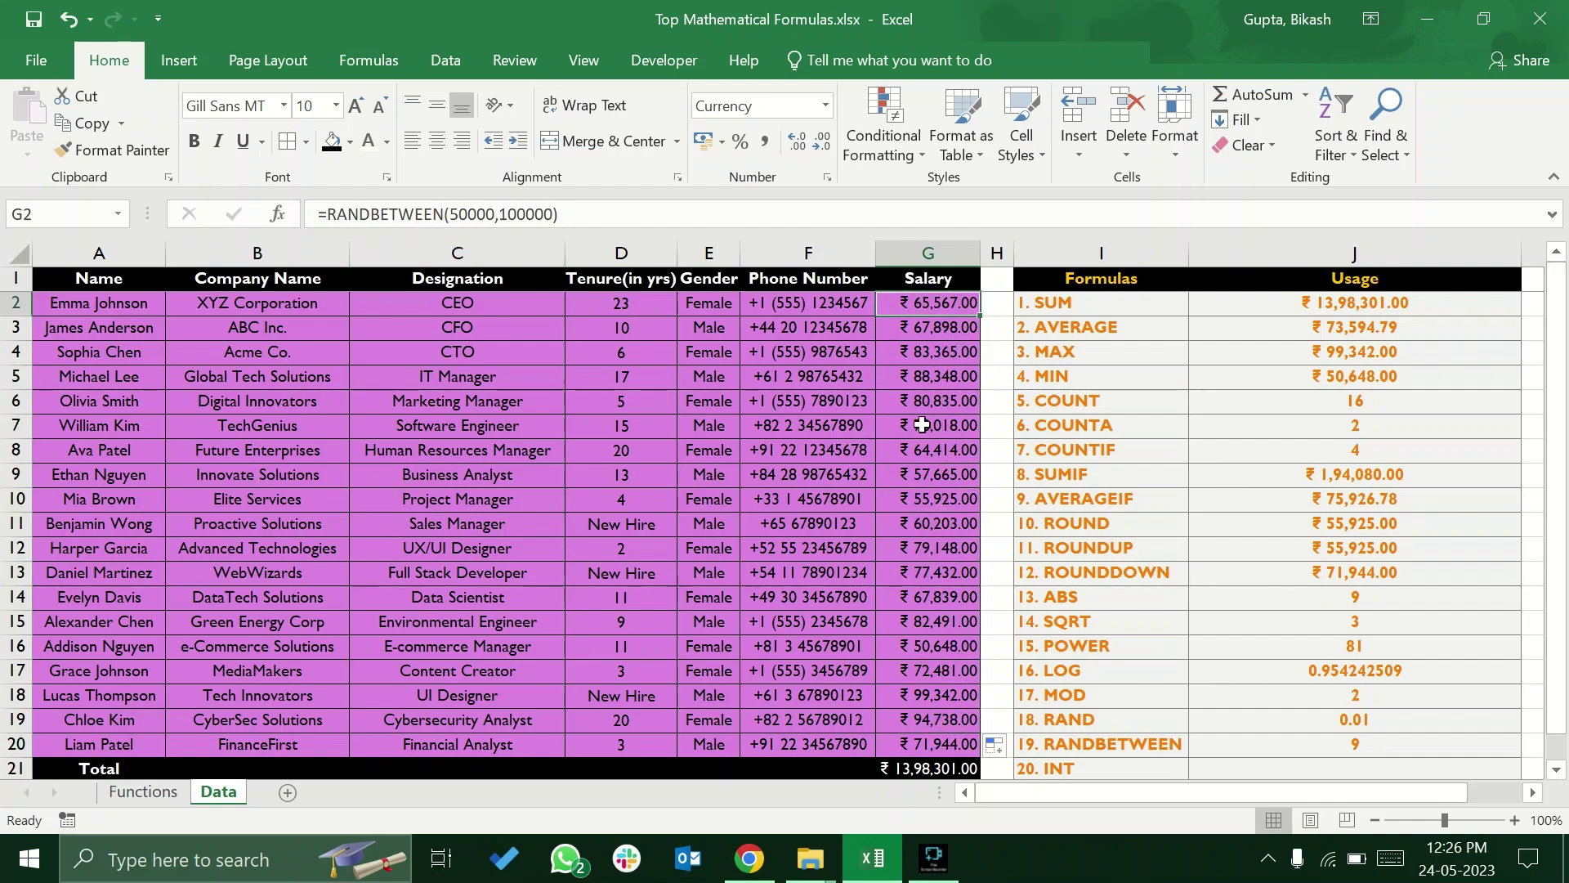
key(ctrl+c)
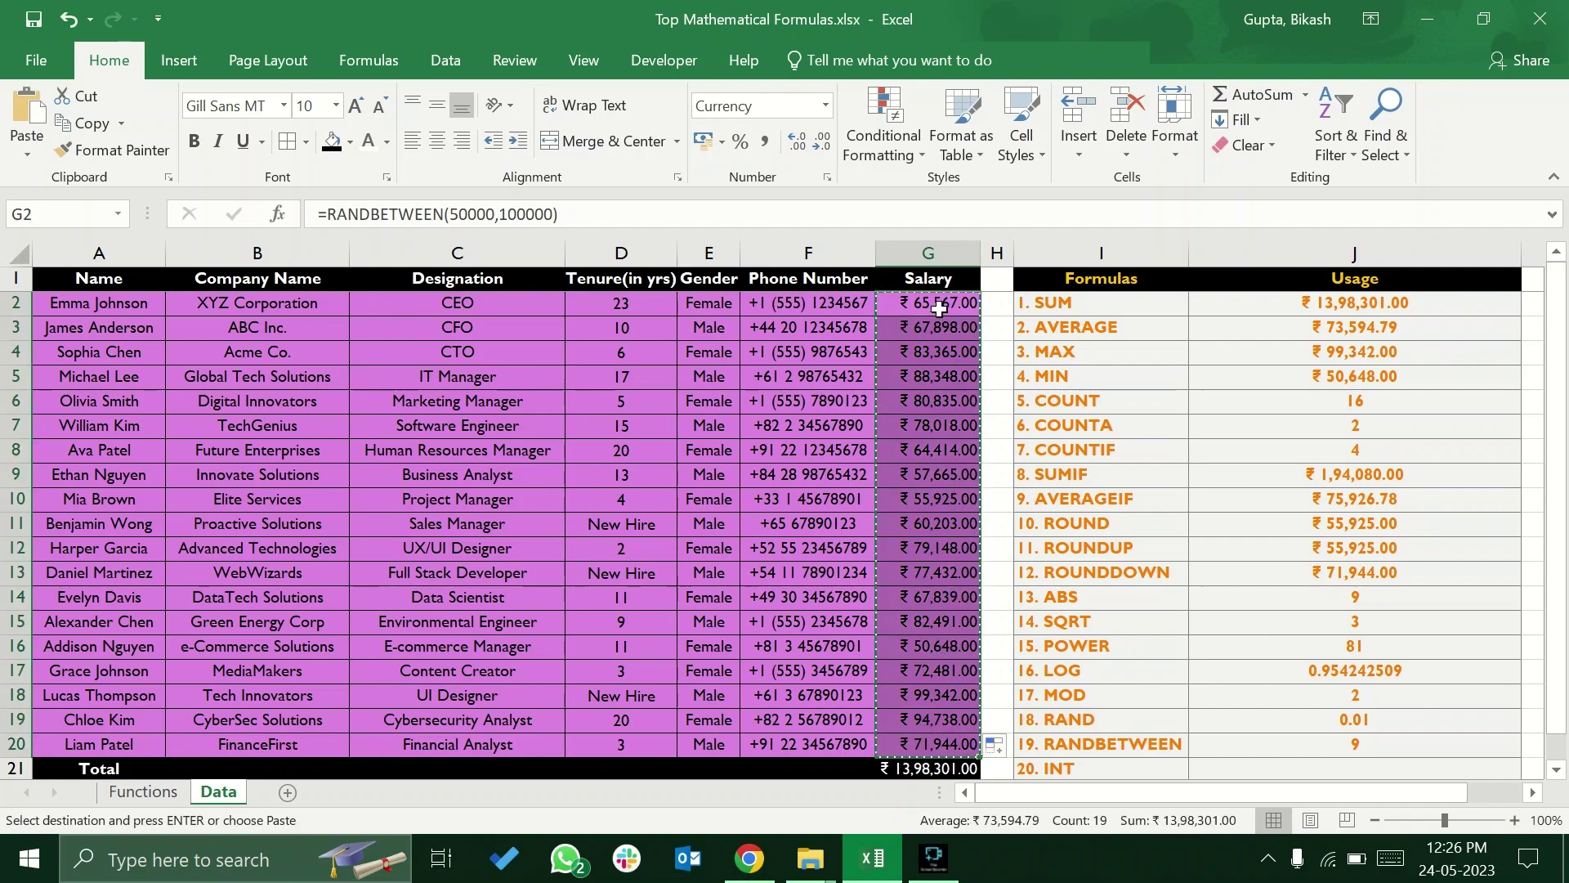
right_click(940, 304)
click(1028, 417)
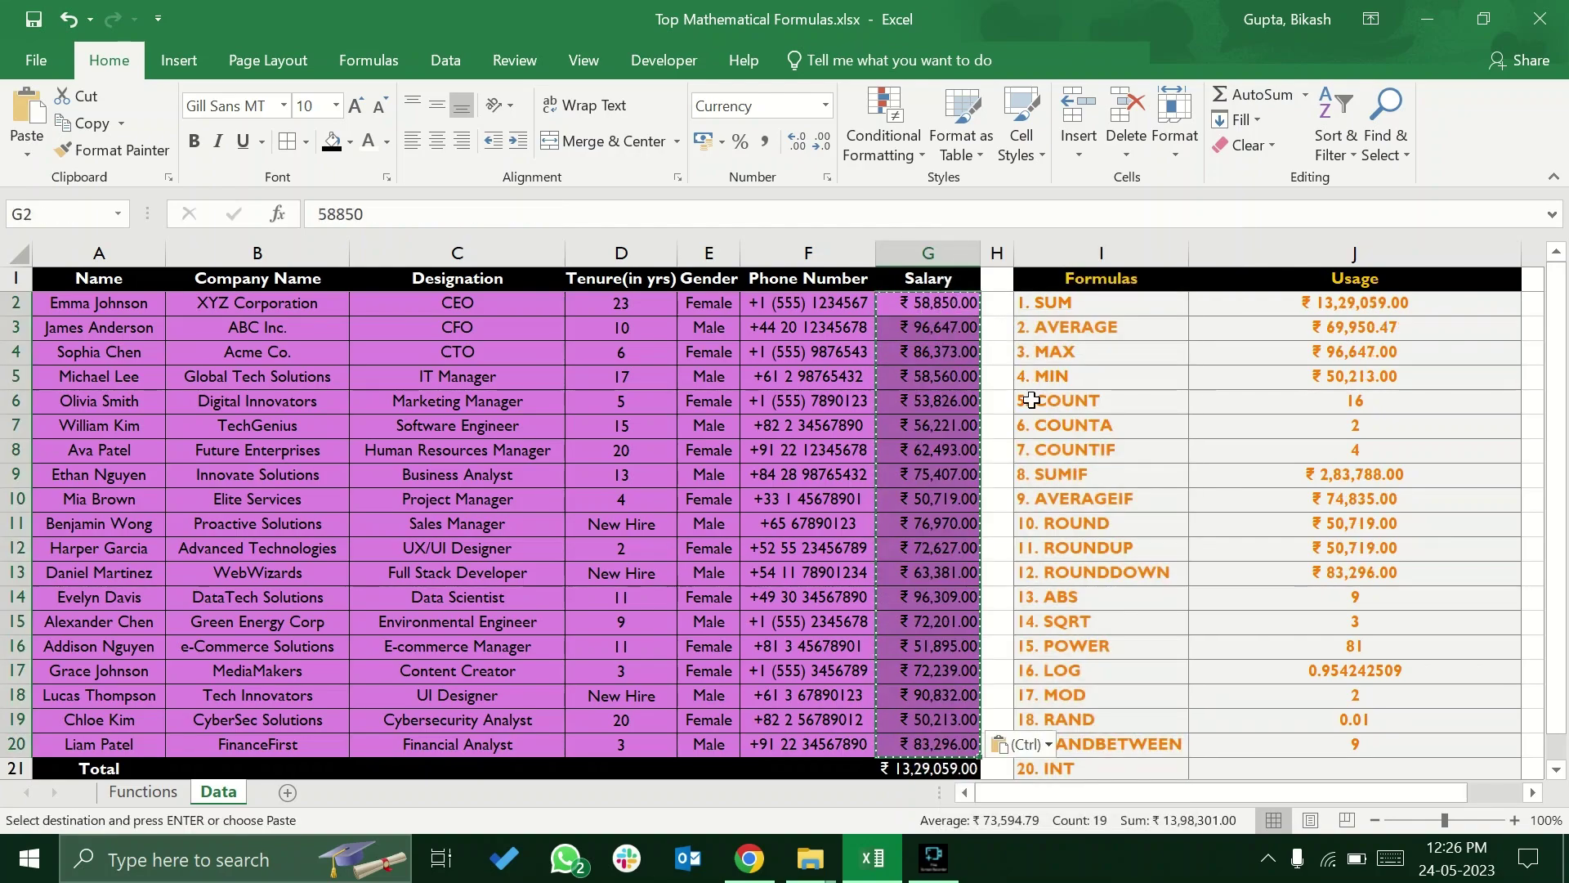
click(1032, 399)
click(923, 299)
click(926, 397)
click(1087, 453)
click(907, 452)
click(998, 526)
key(Escape)
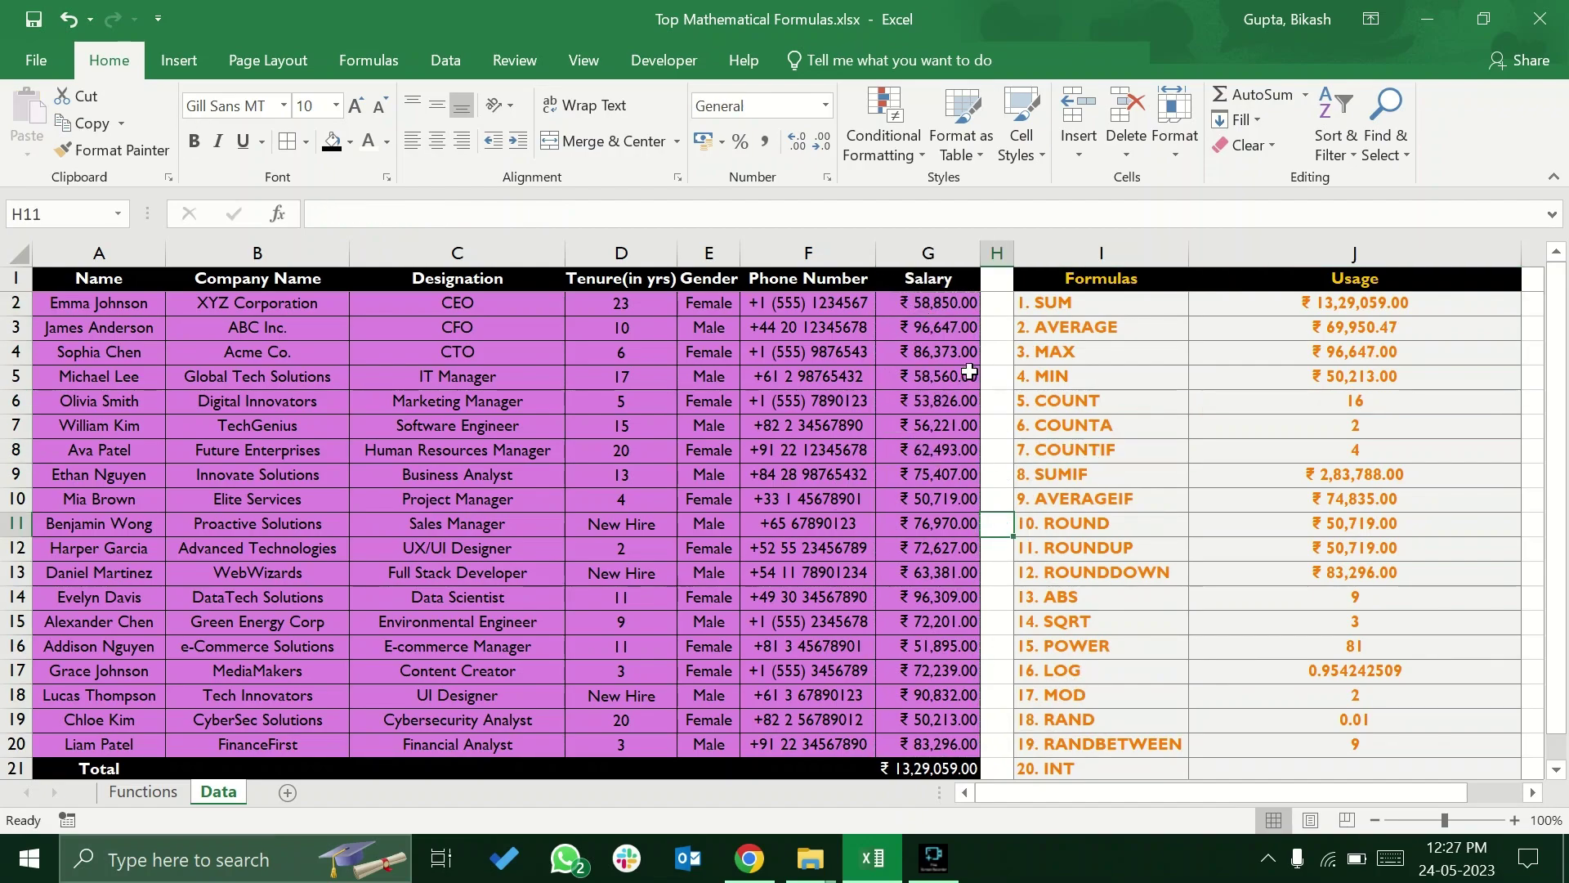
Inspect the salary range G2:G20 and the SUM, AVERAGE, MAX and MIN formulas in J2:J5, including the range SUM references
drag(961, 303, 973, 744)
click(1356, 310)
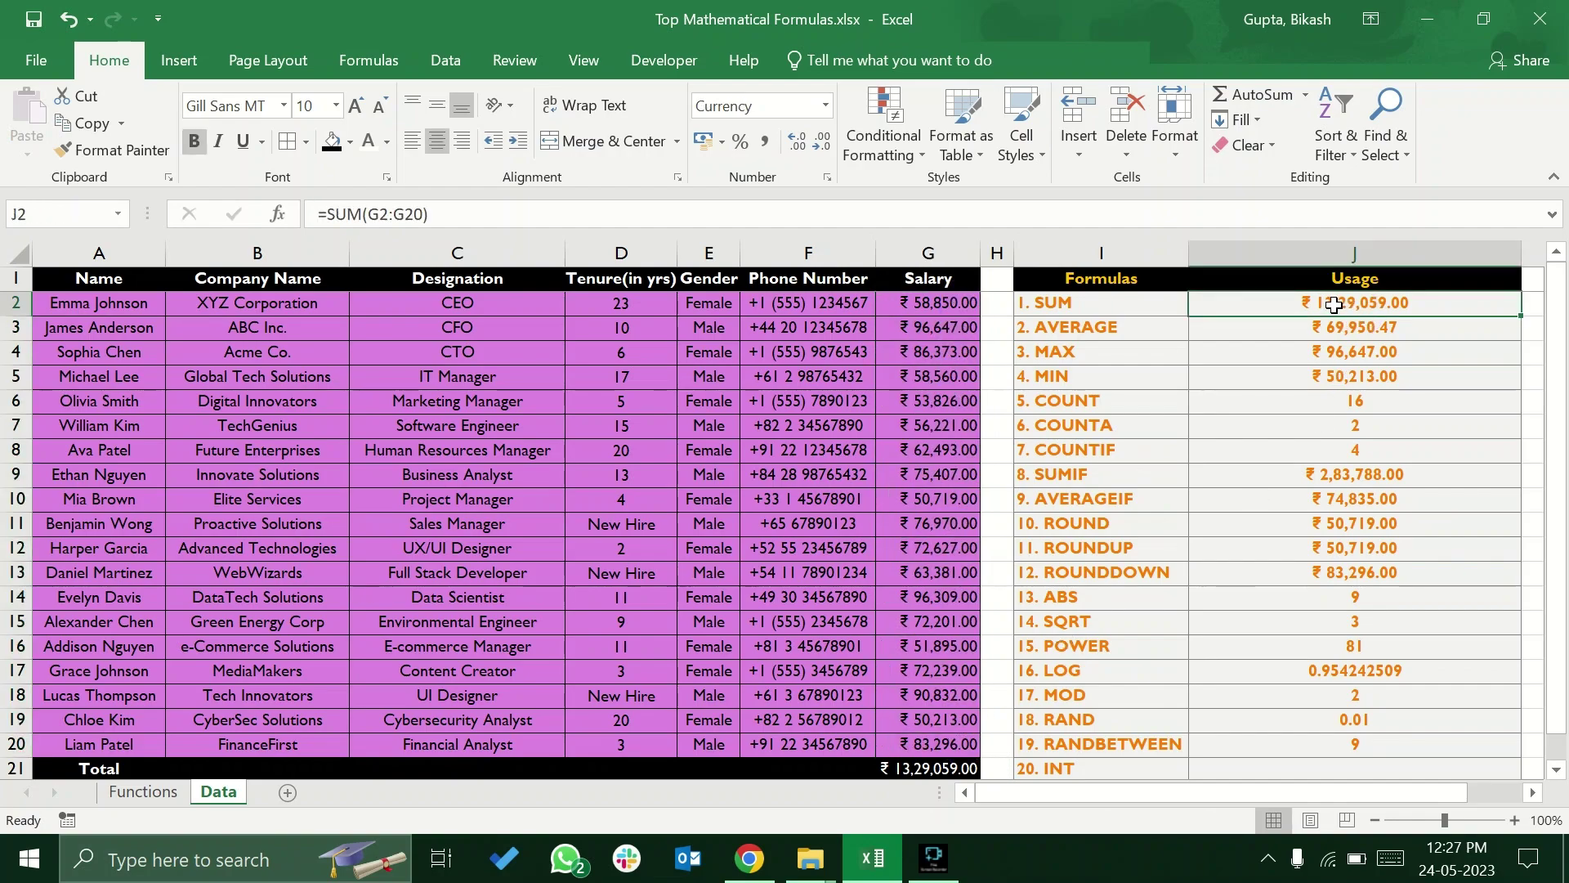
click(1318, 327)
click(1312, 351)
click(1283, 376)
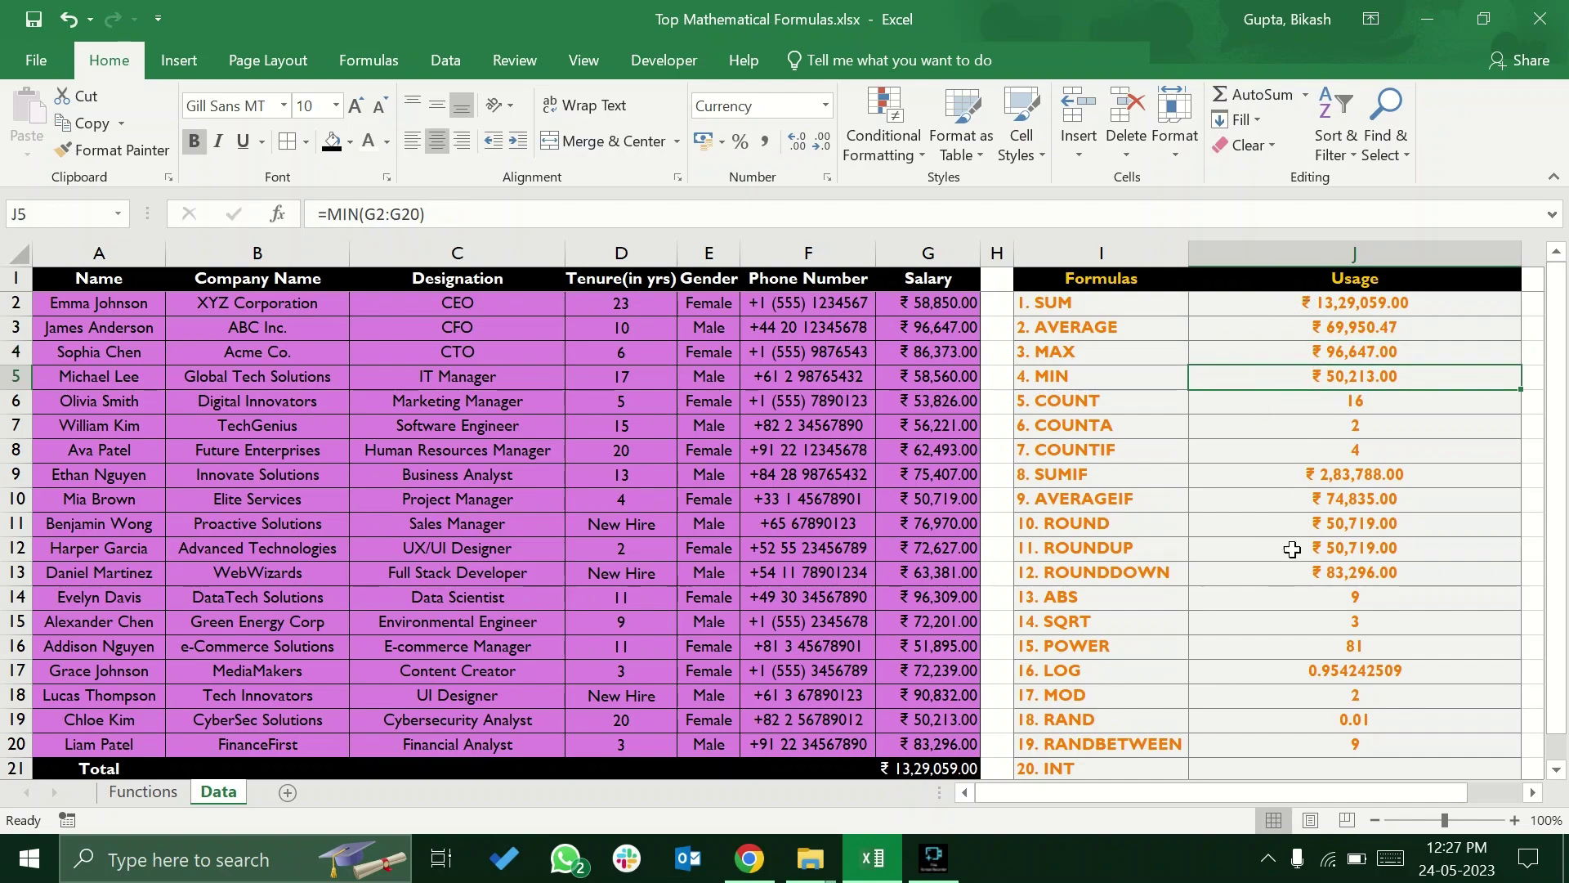
click(1318, 304)
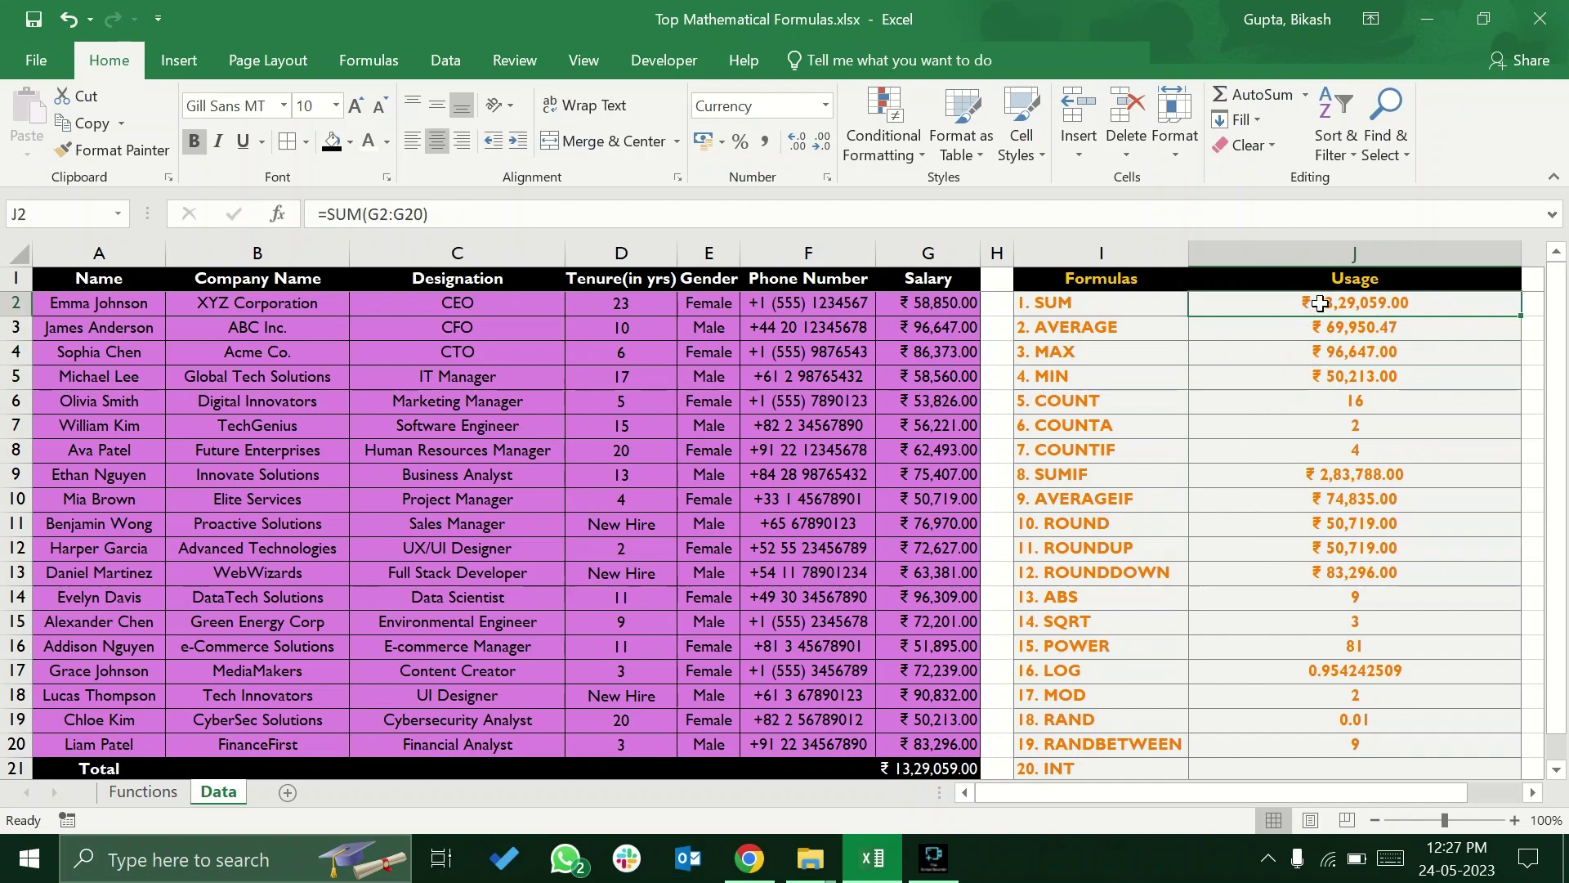
click(402, 210)
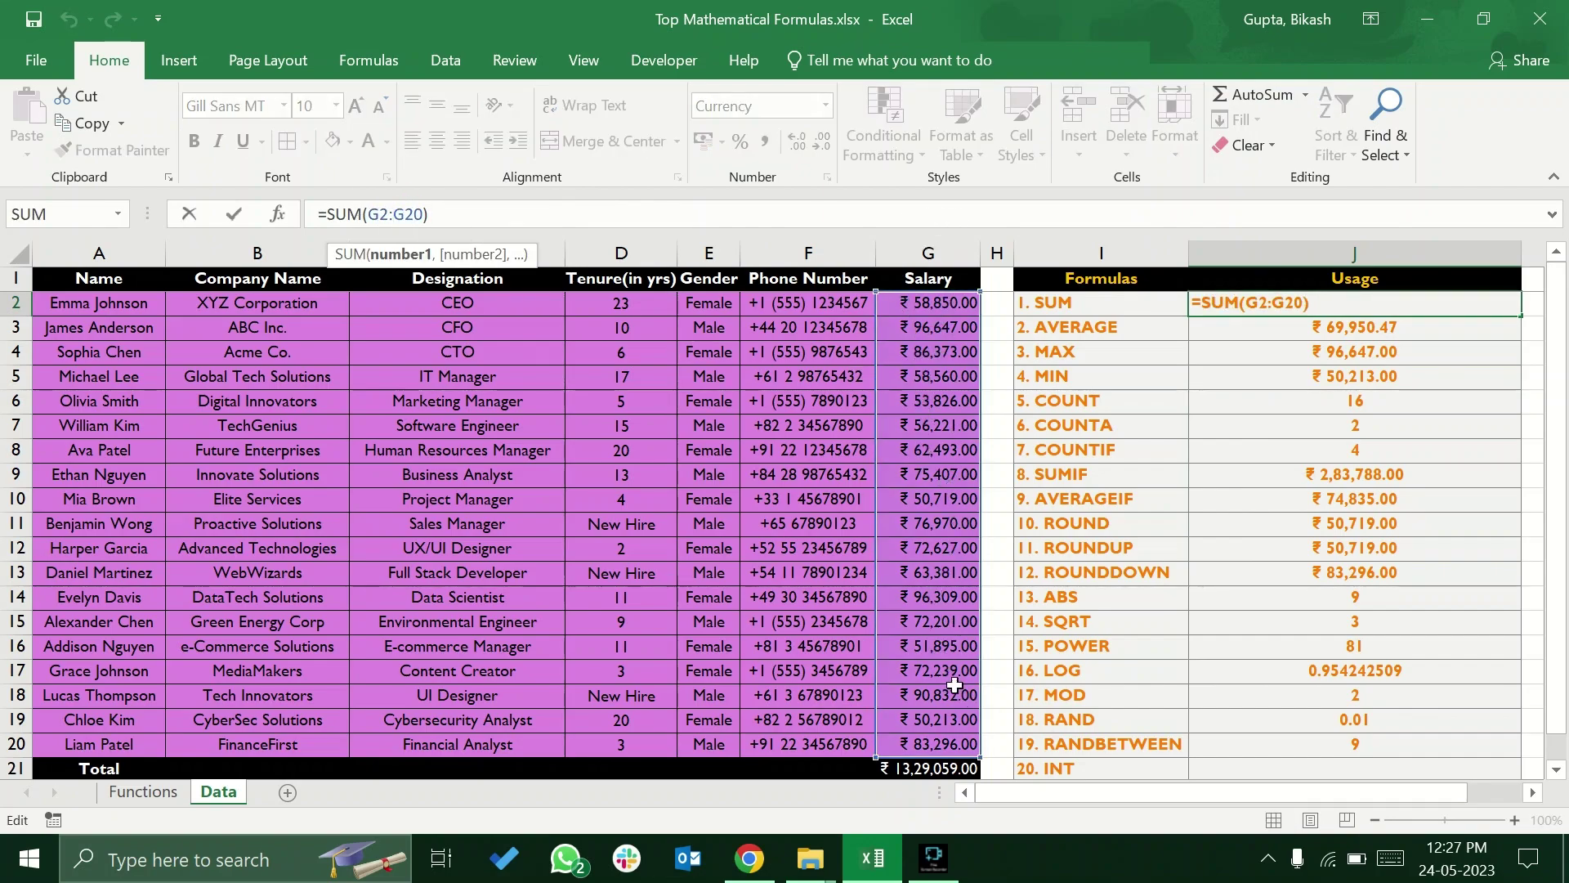
click(1267, 762)
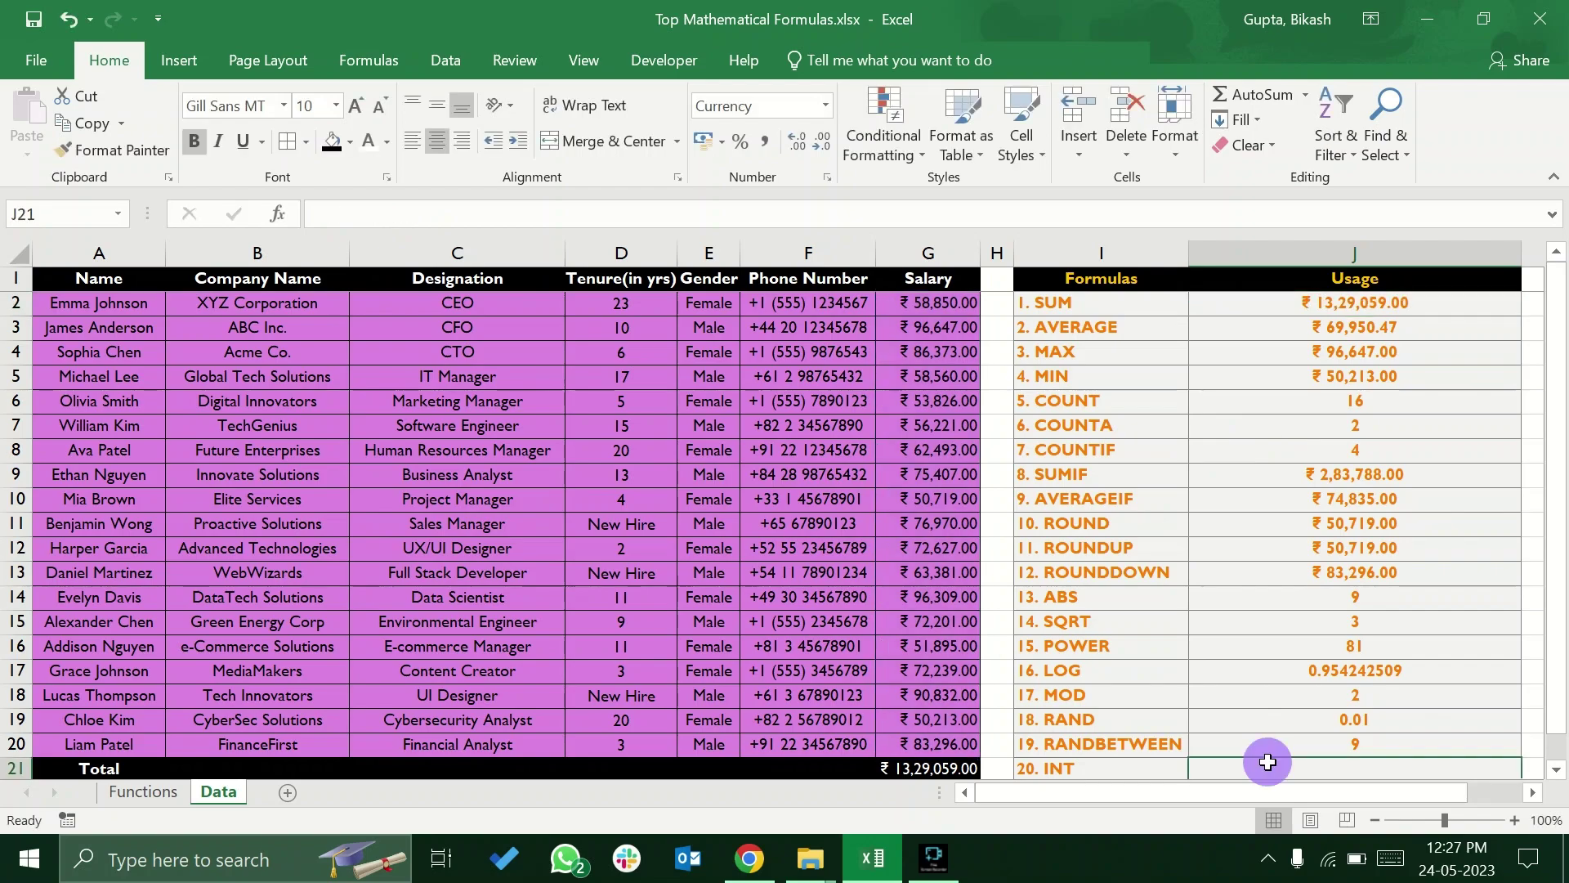
Read the INT function's description on the Functions sheet and return to the Data sheet
scroll(1268, 761, down, 1)
scroll(1265, 738, up, 1)
click(160, 789)
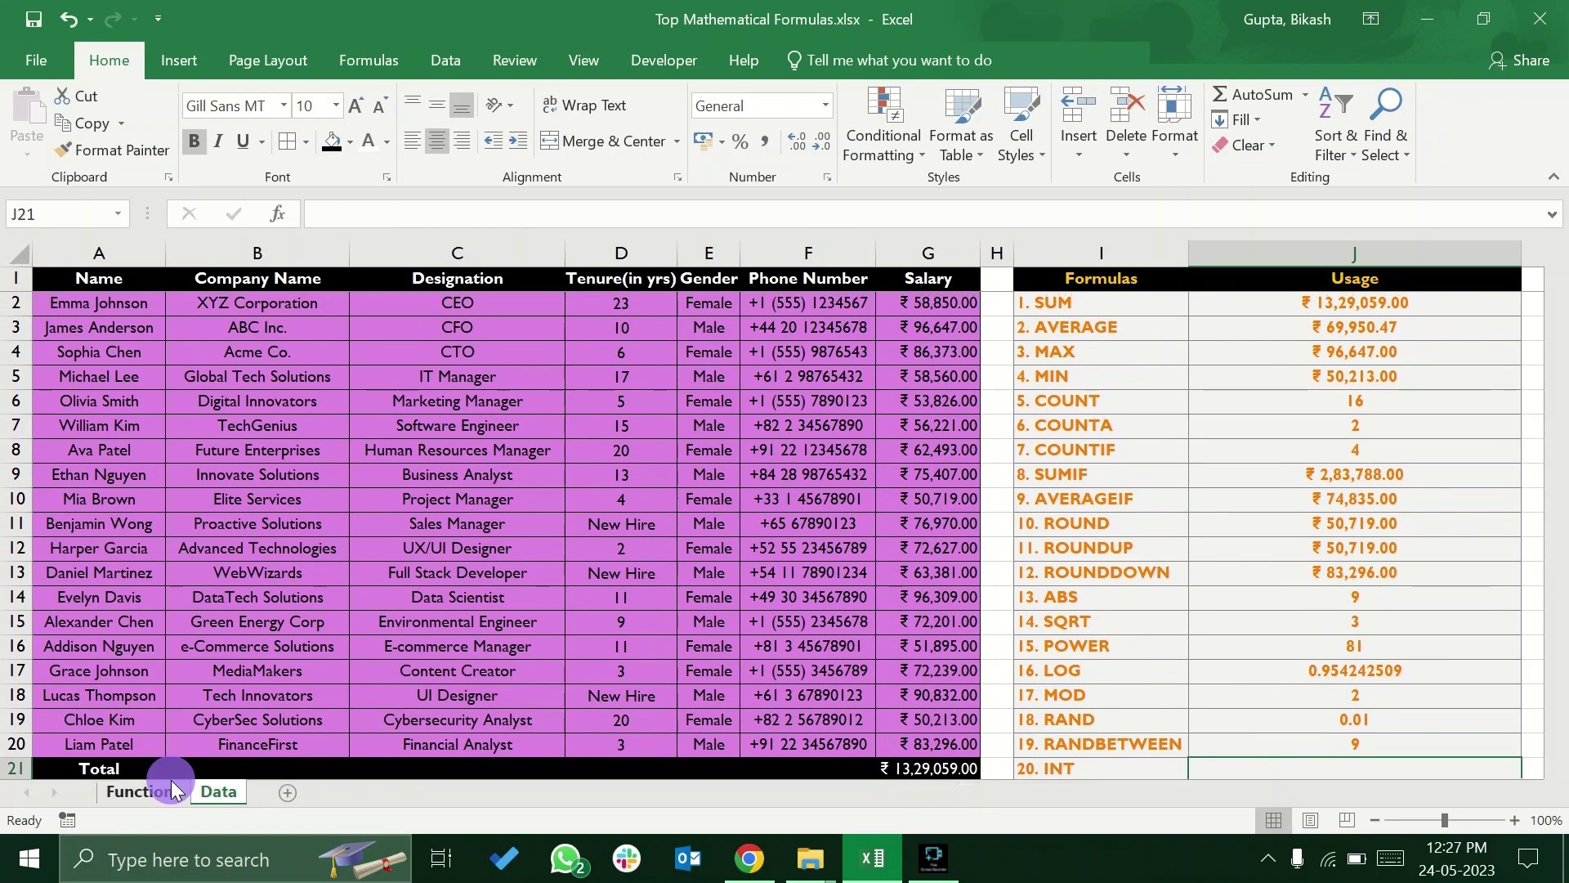
click(155, 740)
click(310, 761)
click(315, 738)
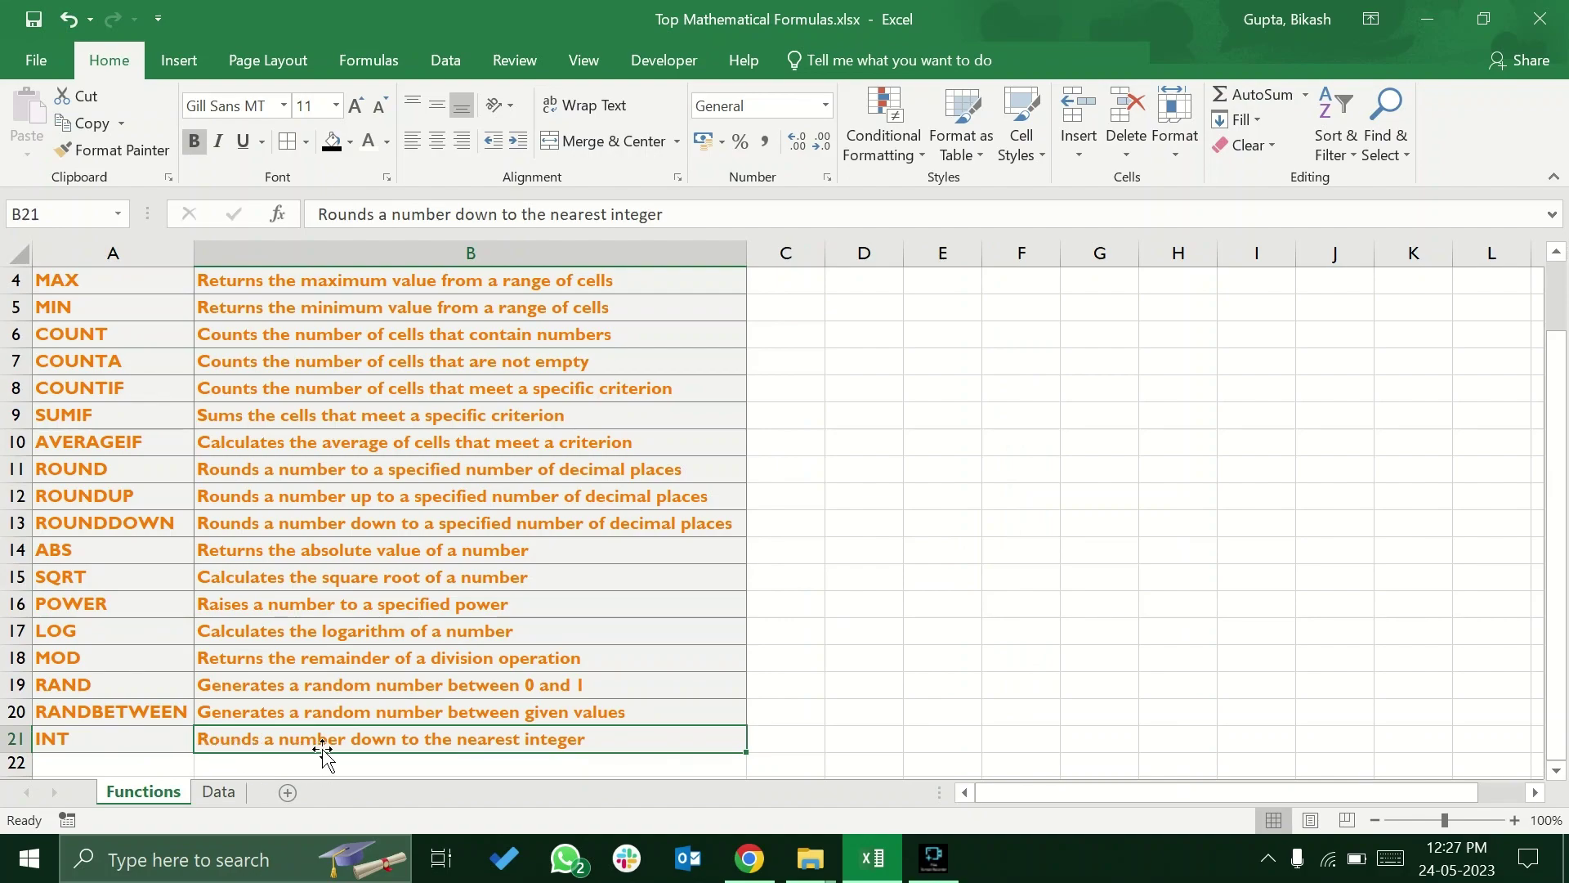
click(218, 791)
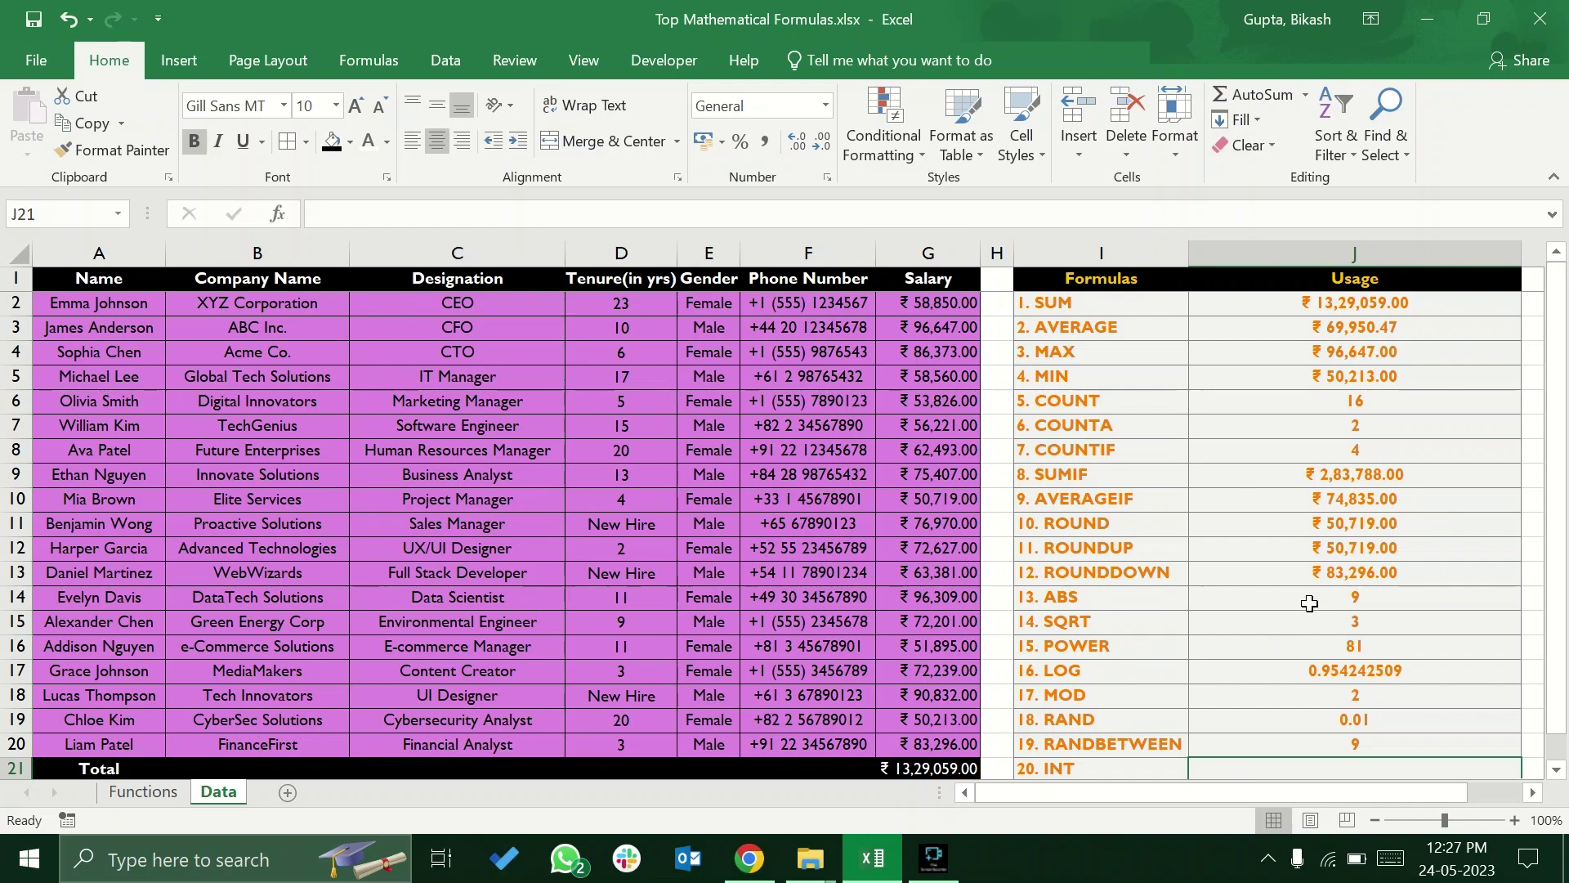
Enter =INT(G10) in J21 as the usage example for INT
text(=int)
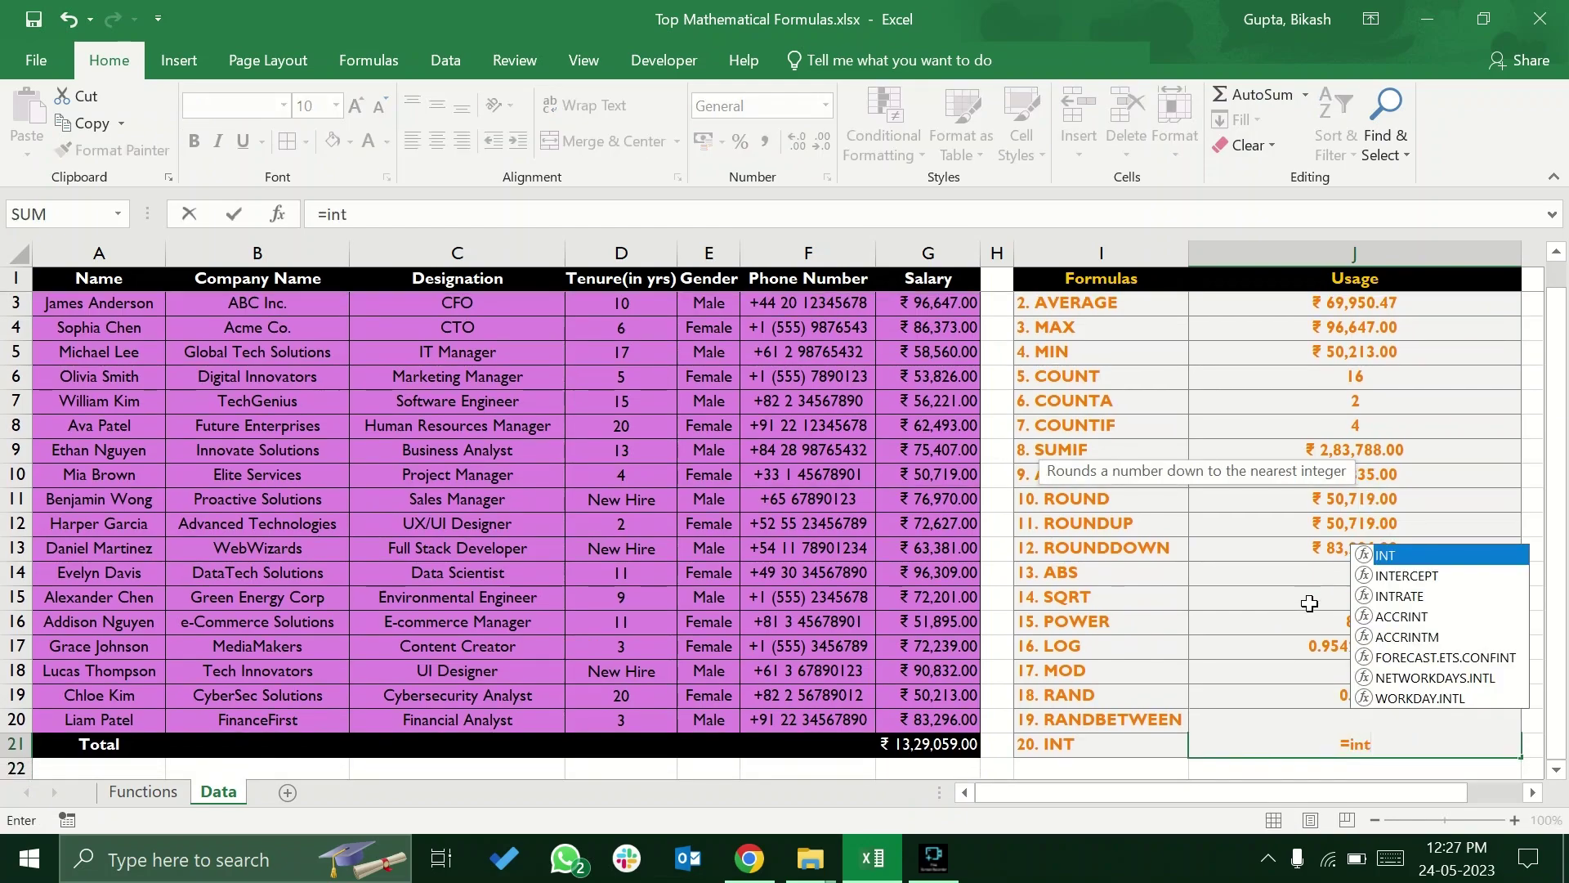
key(Tab)
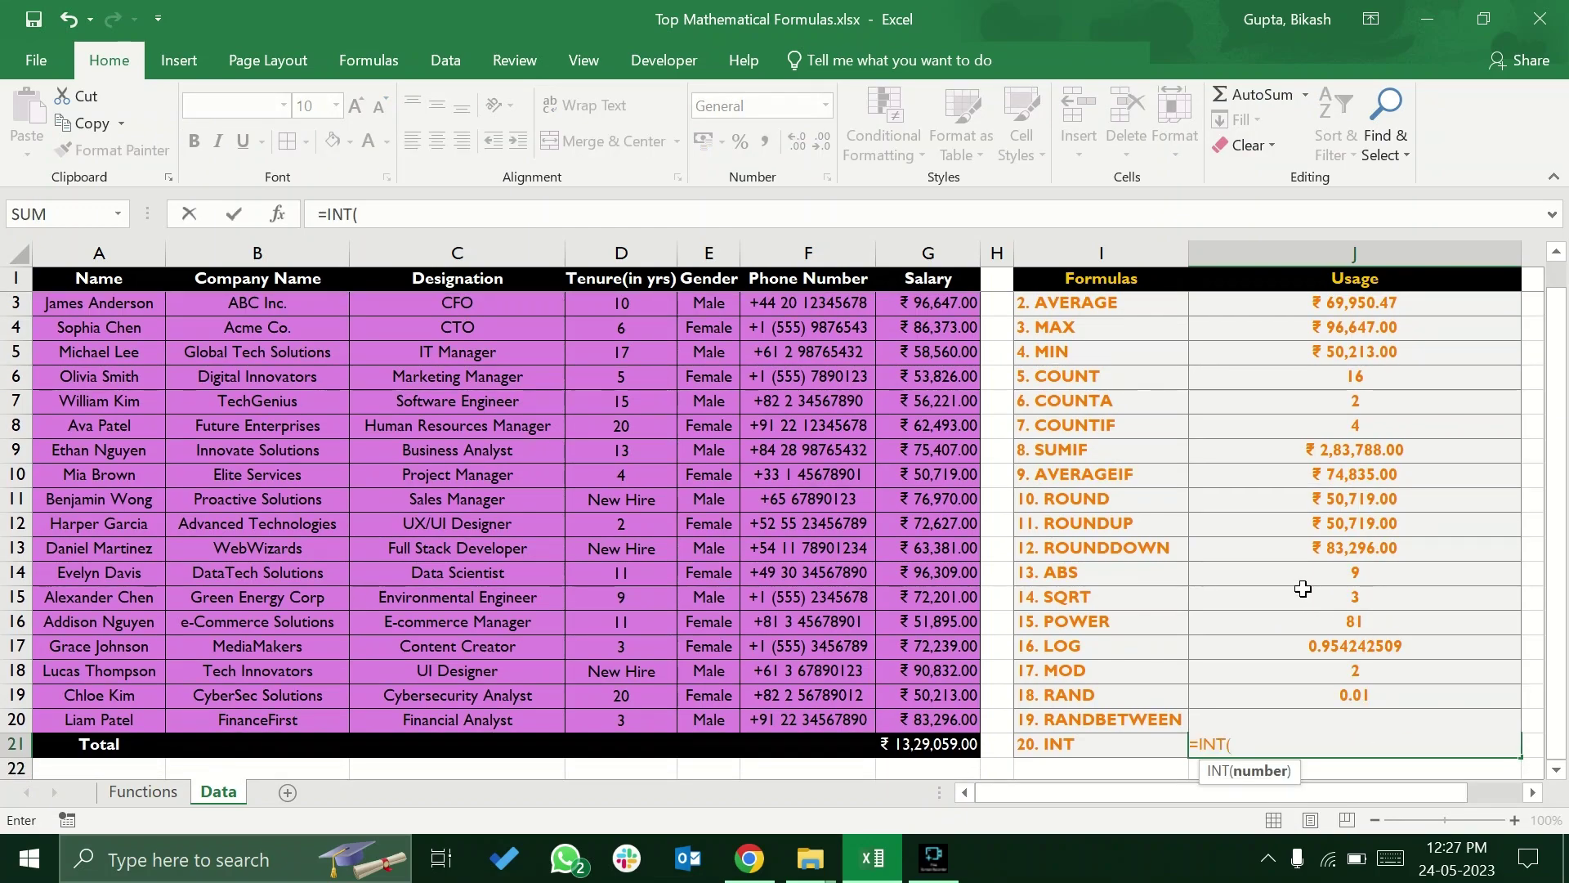
click(945, 472)
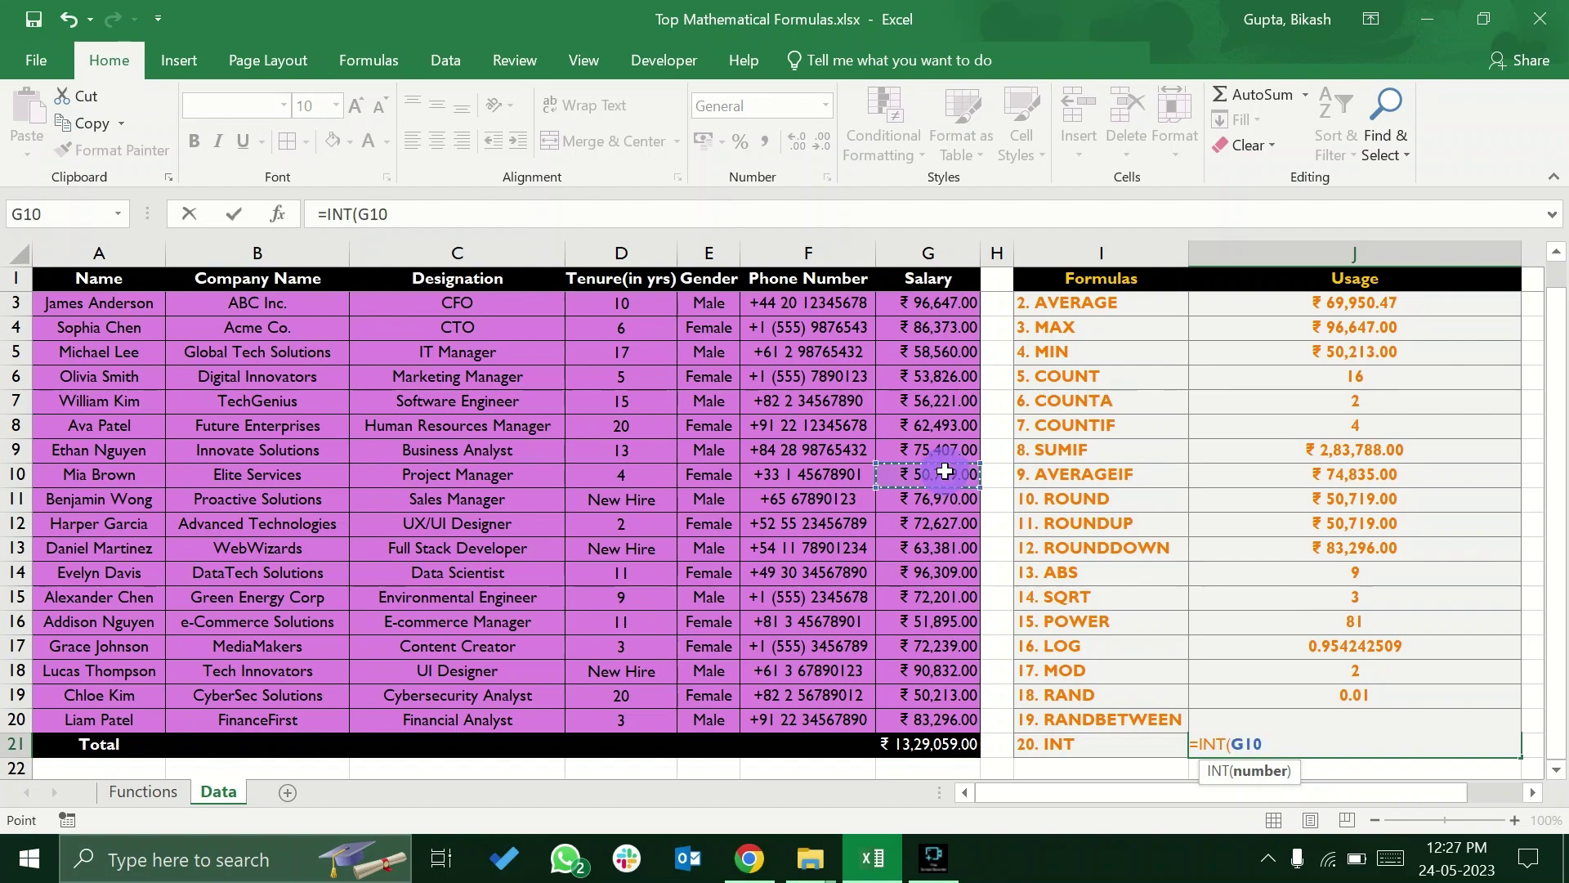
text())
key(Return)
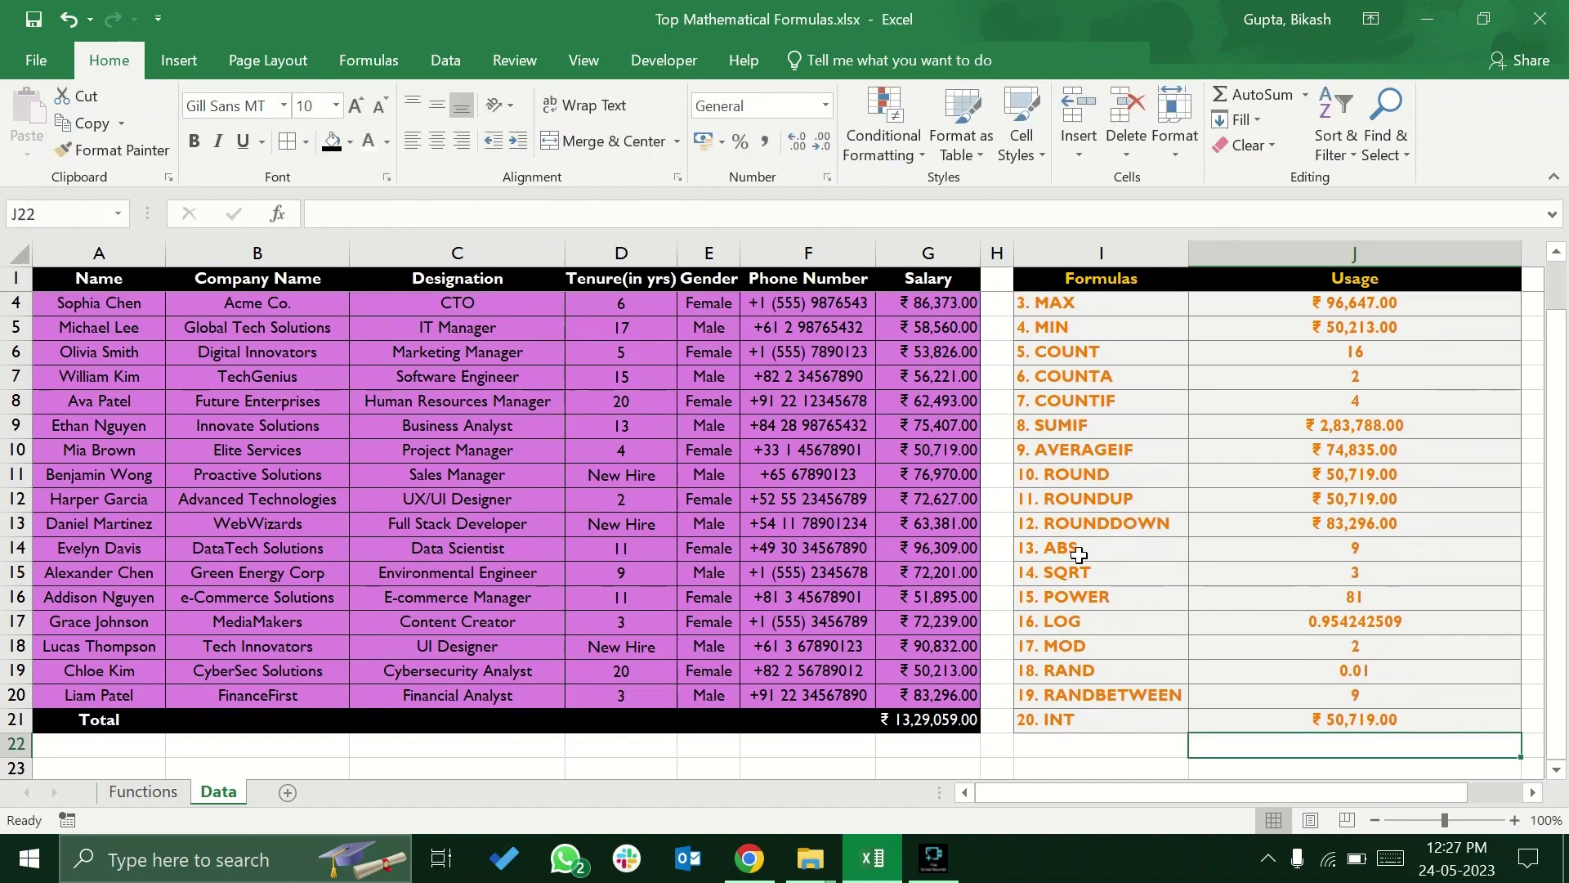
Set the salary in G10 to 50719.45
double_click(913, 445)
scroll(1030, 429, up, 1)
text(.45)
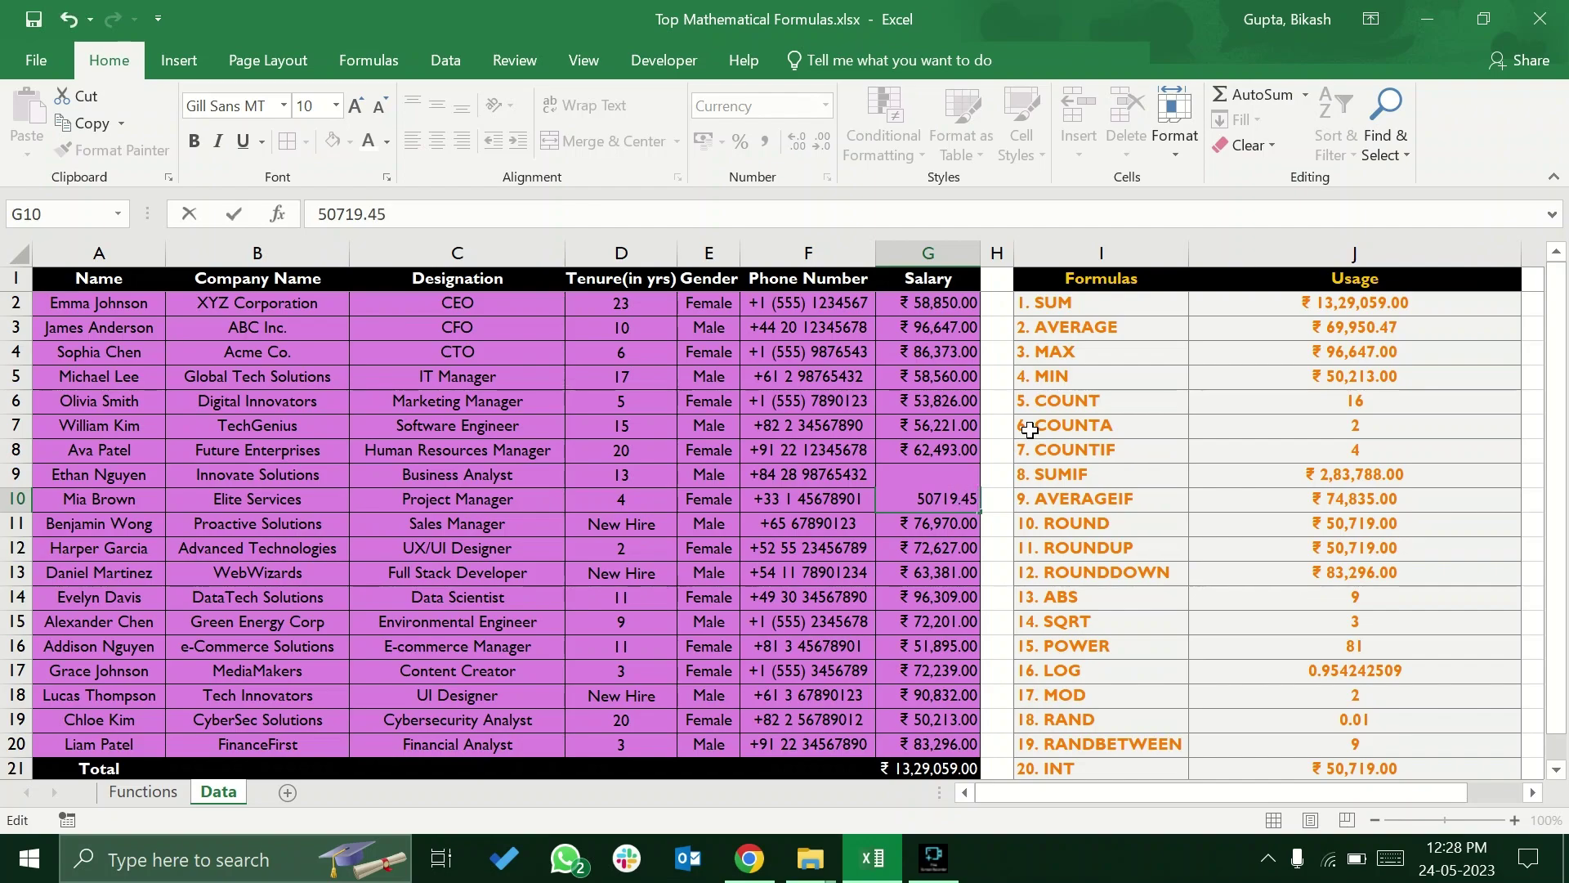
key(Return)
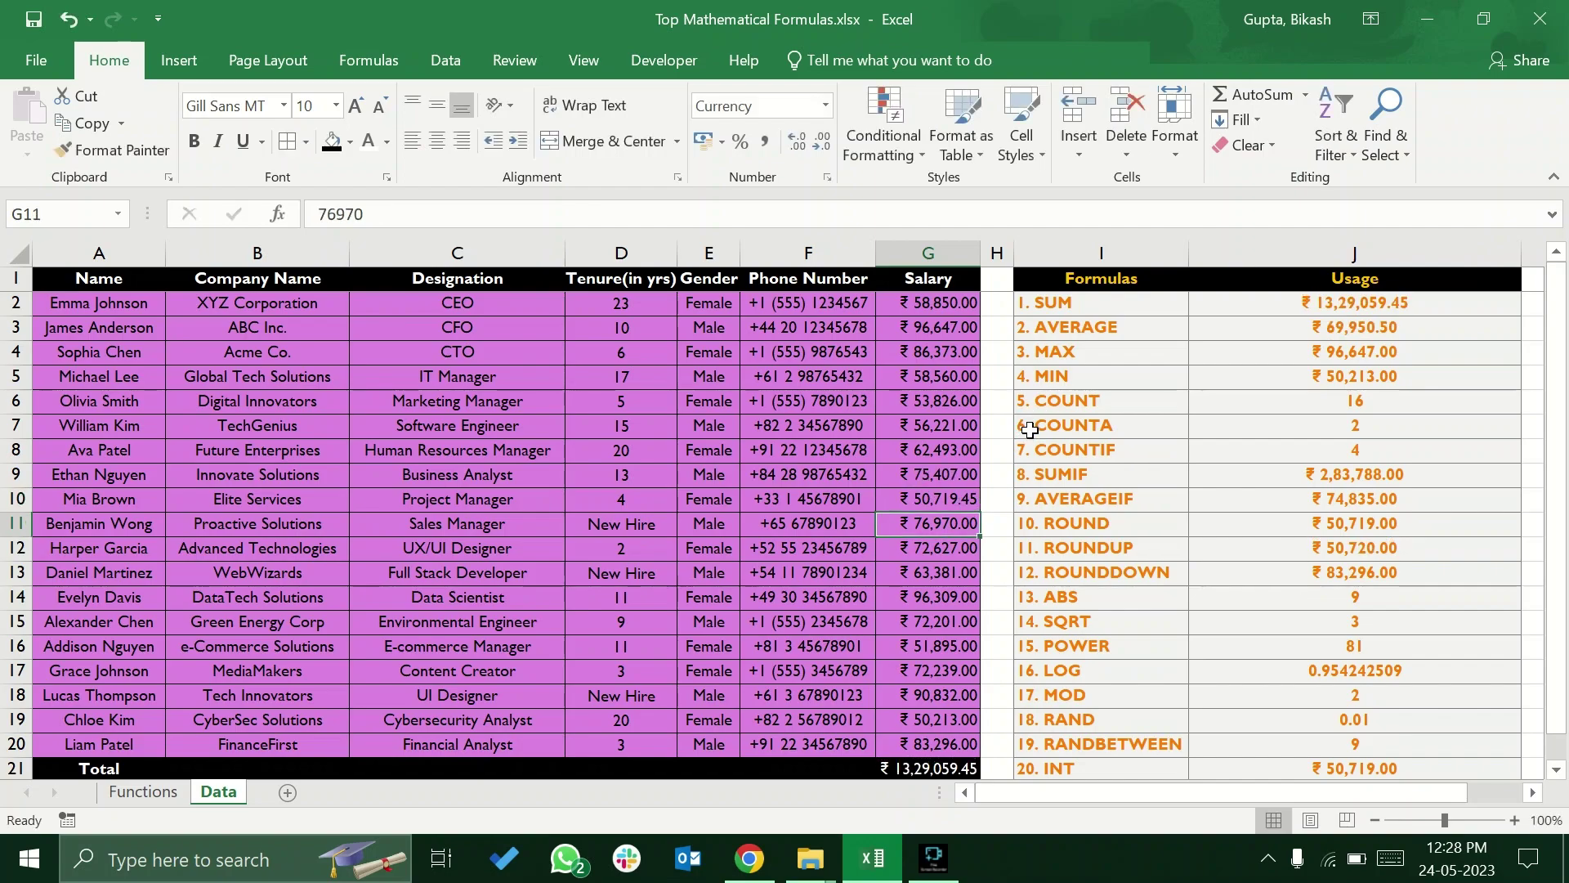
Set the salary in G10 to 50719.50
click(947, 500)
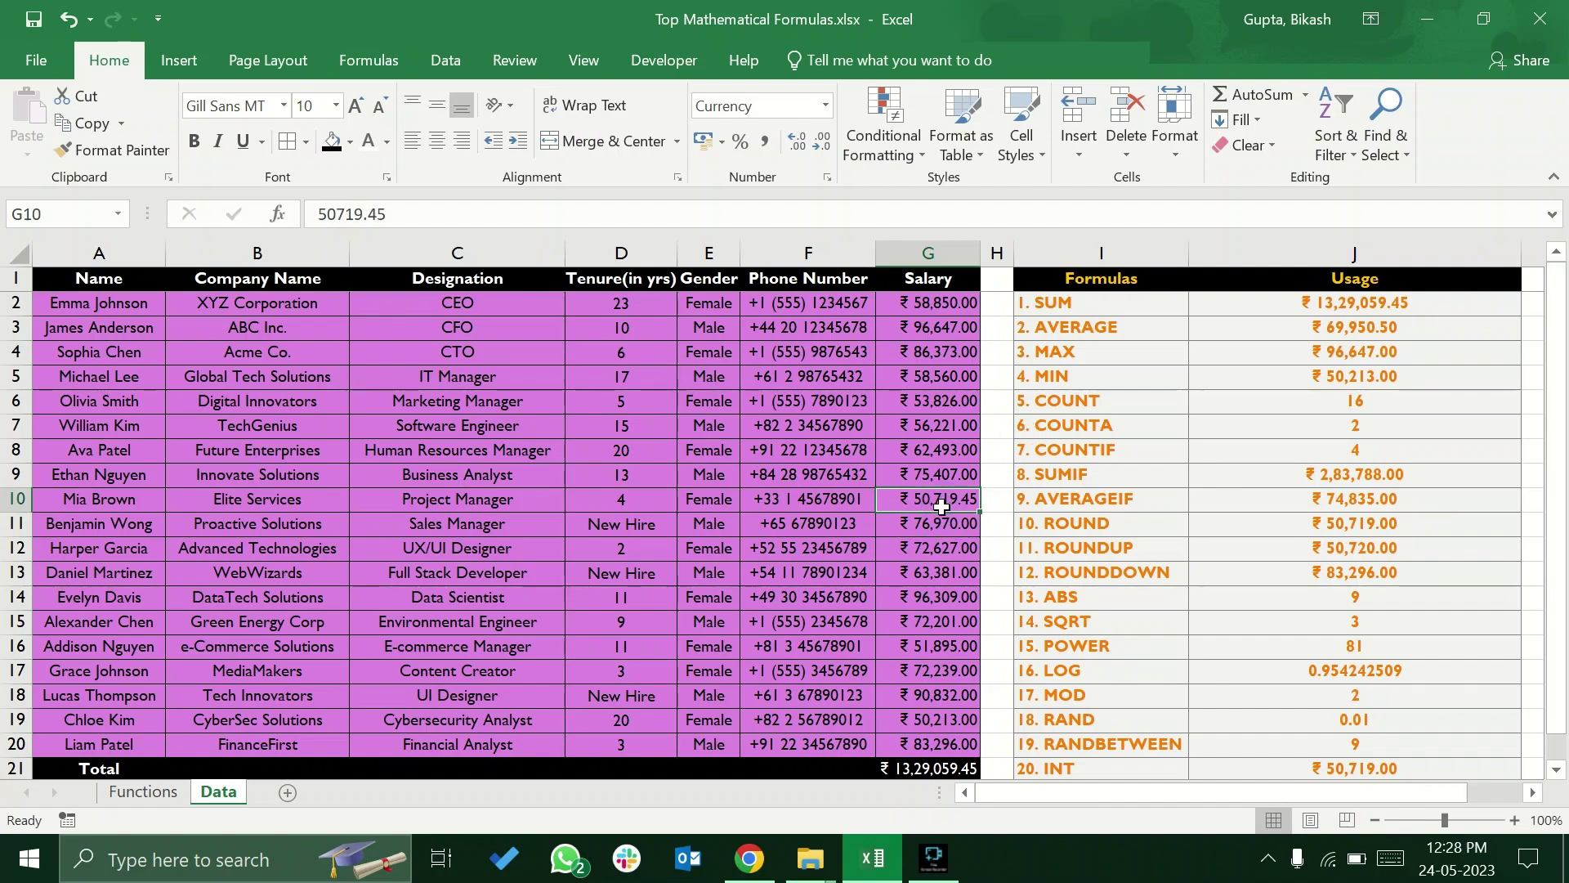
double_click(976, 502)
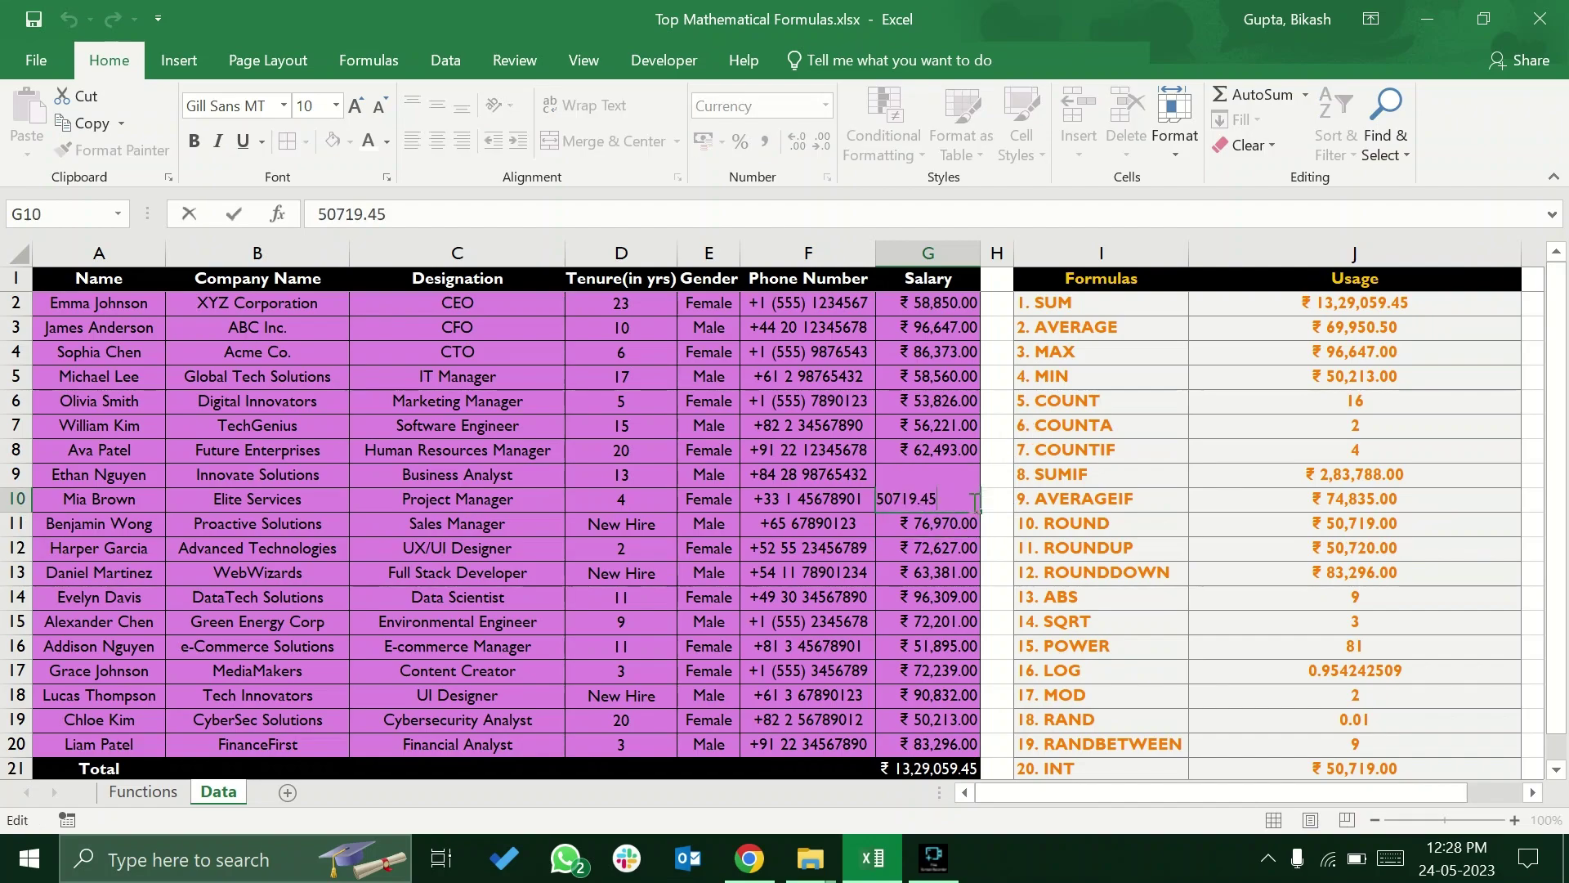
text(50)
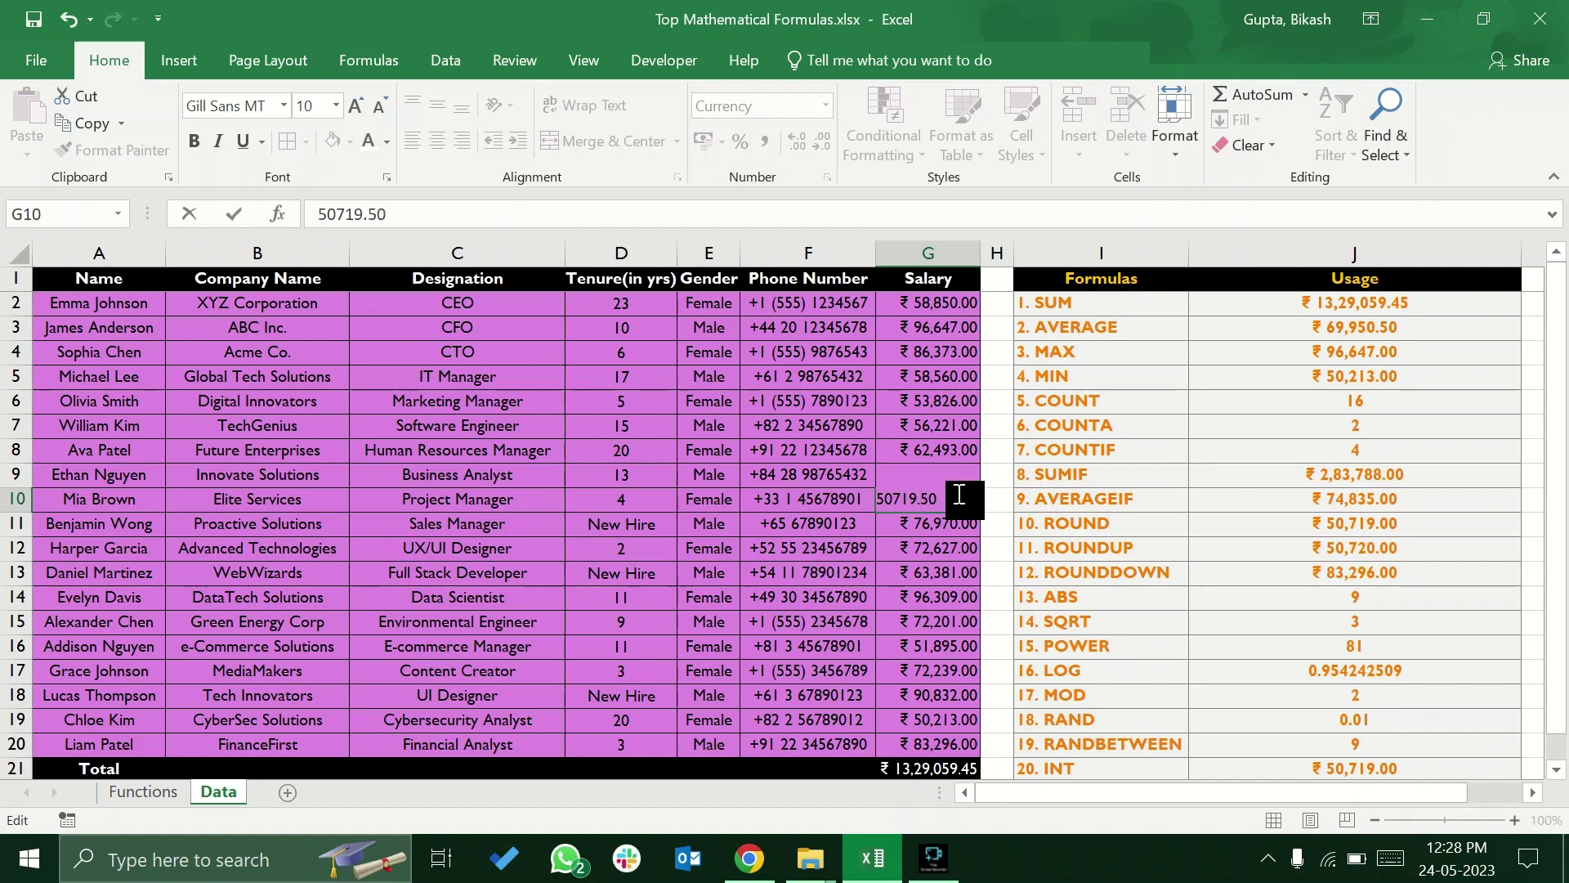
key(Return)
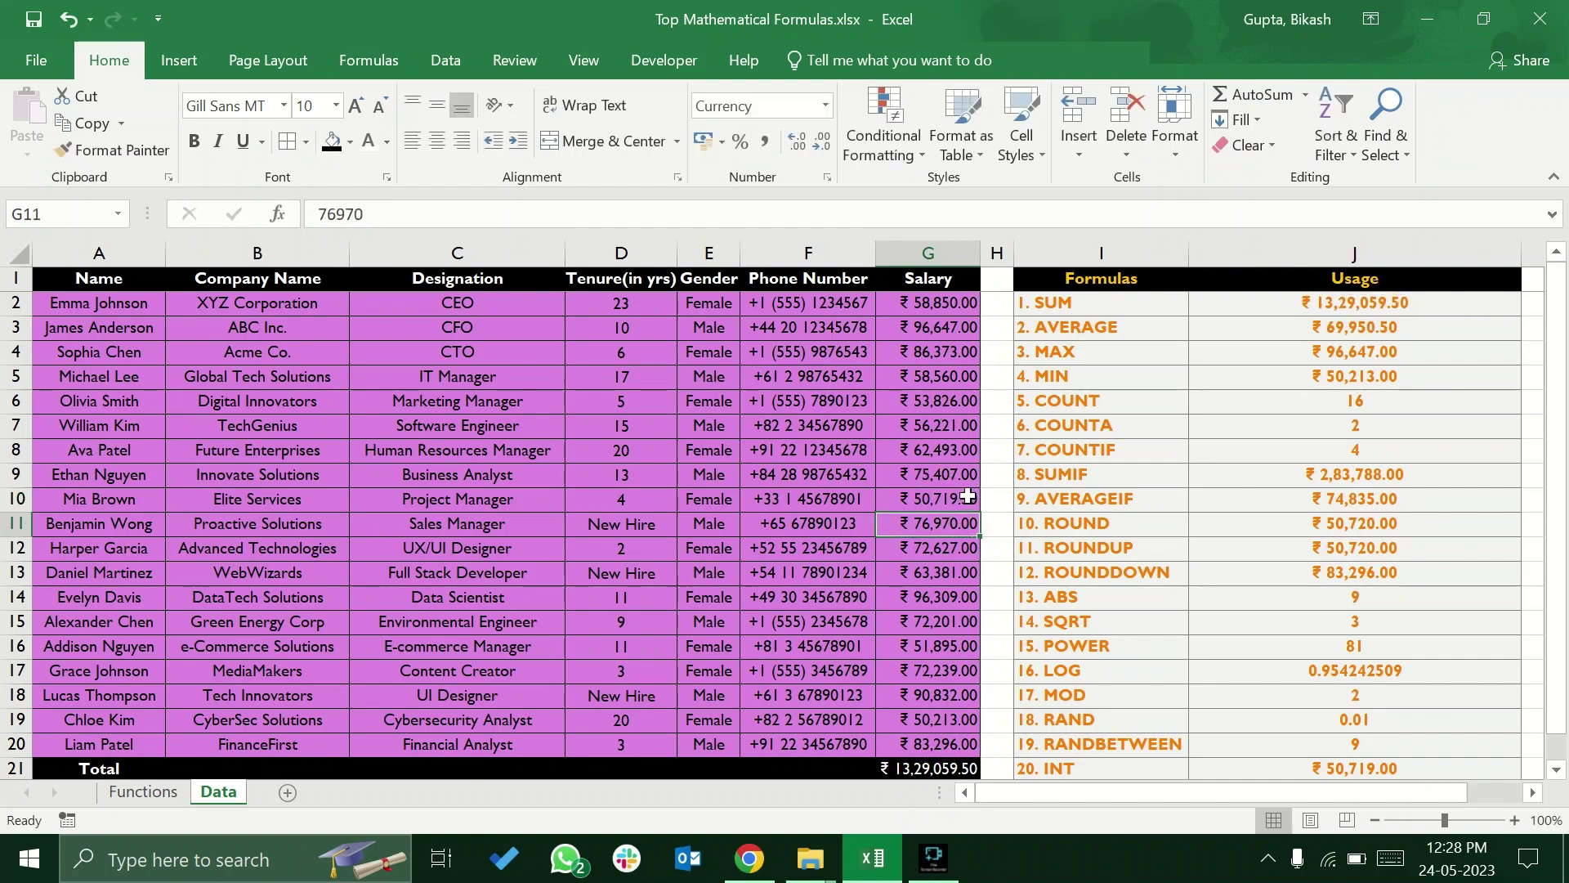
click(957, 503)
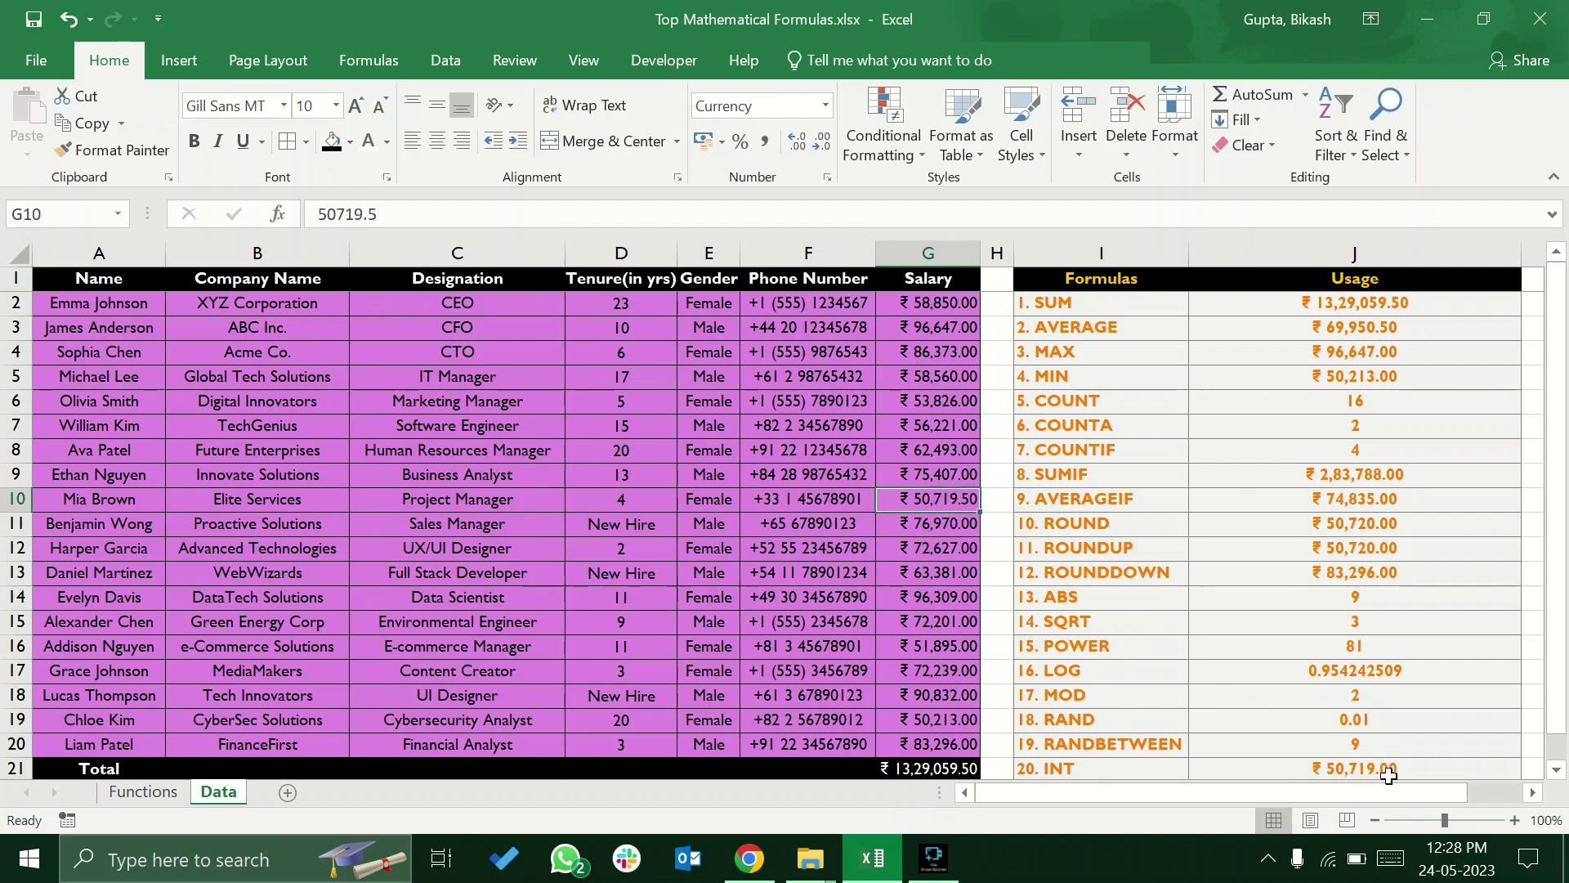
Compare the INT formula in J21 with the salary in G10 and recheck INT's description on the Functions sheet
click(1336, 773)
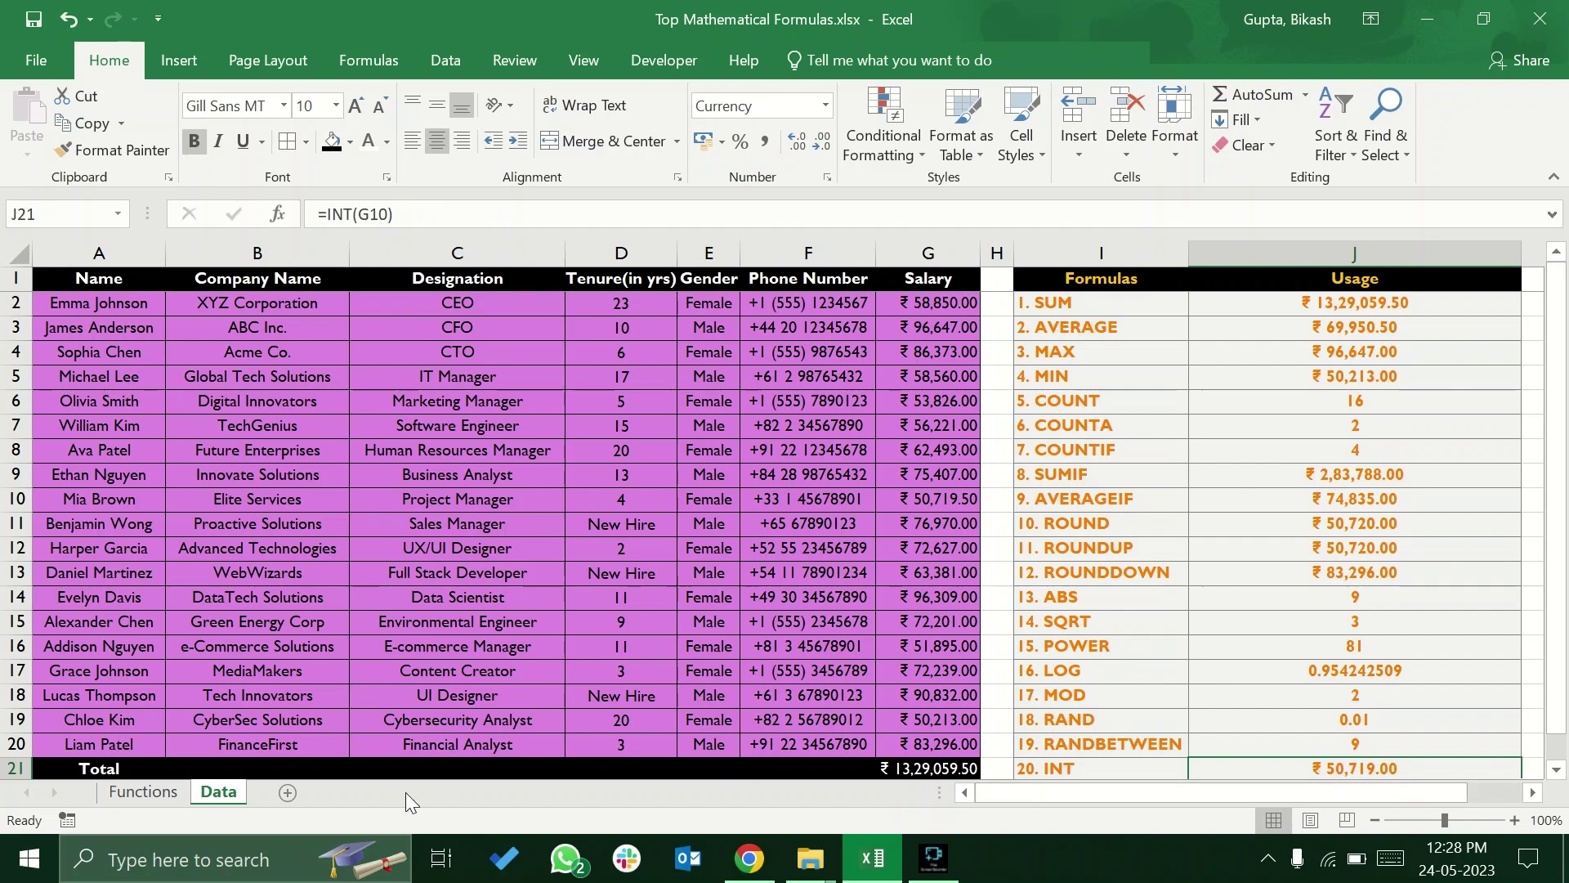
click(944, 500)
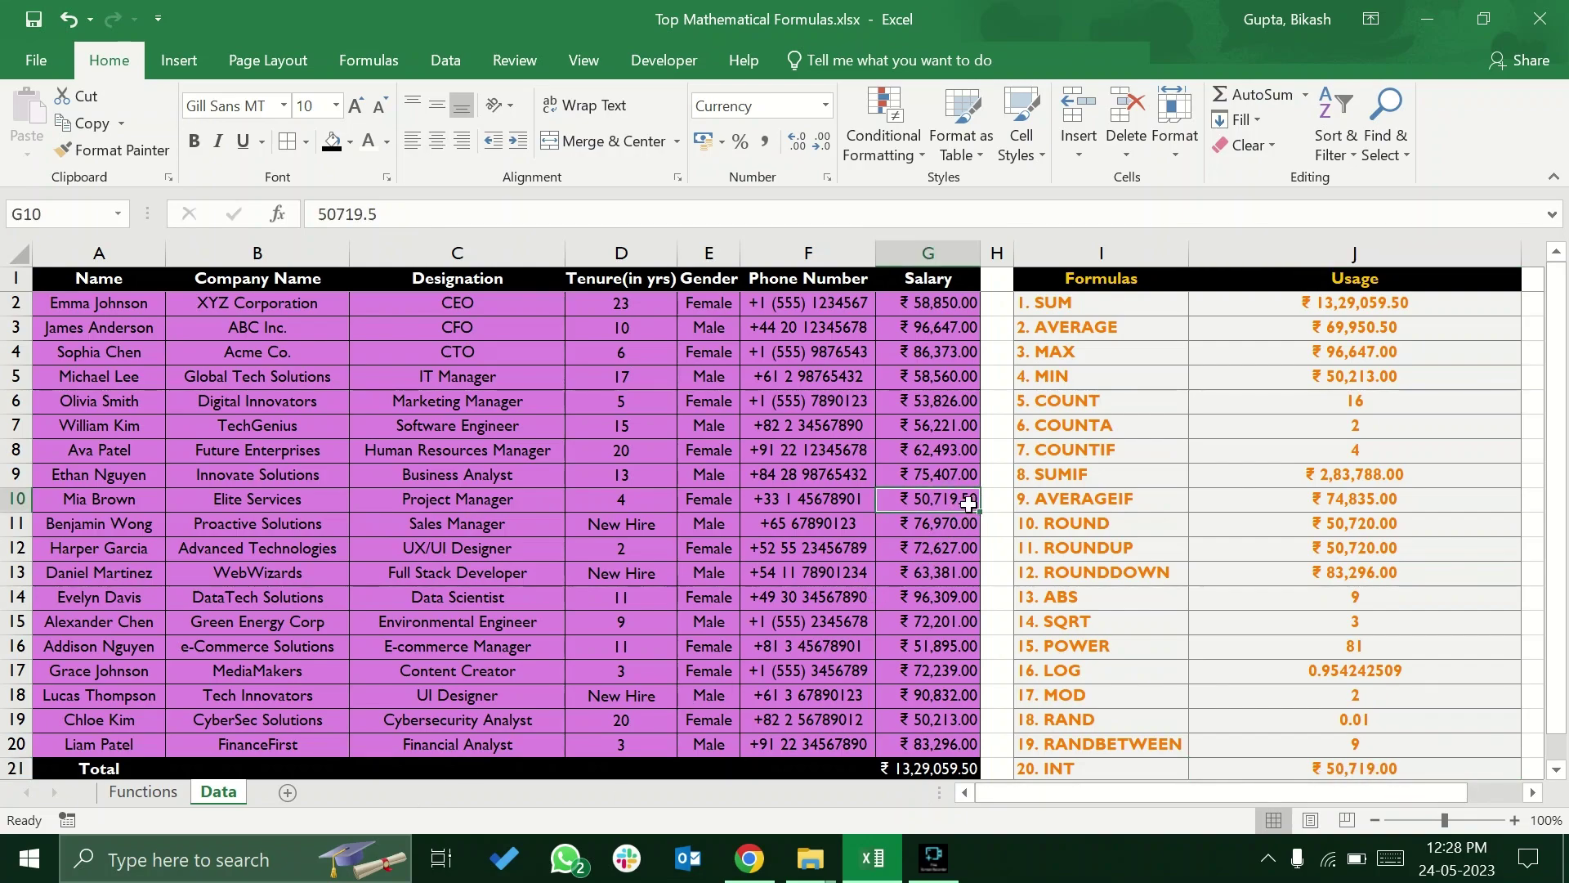
click(141, 791)
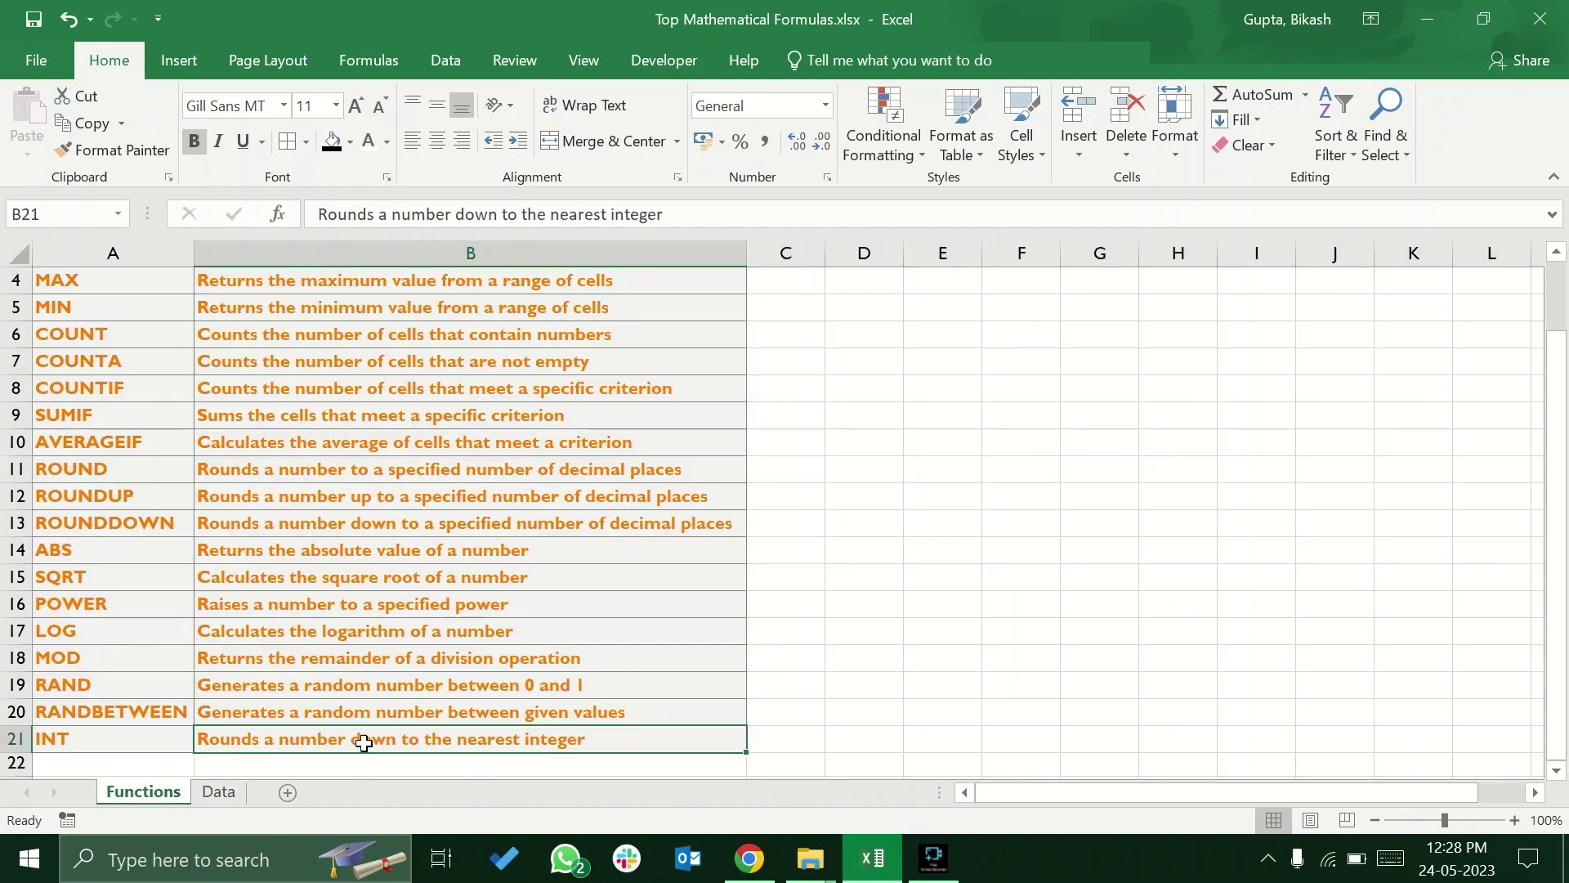
click(216, 795)
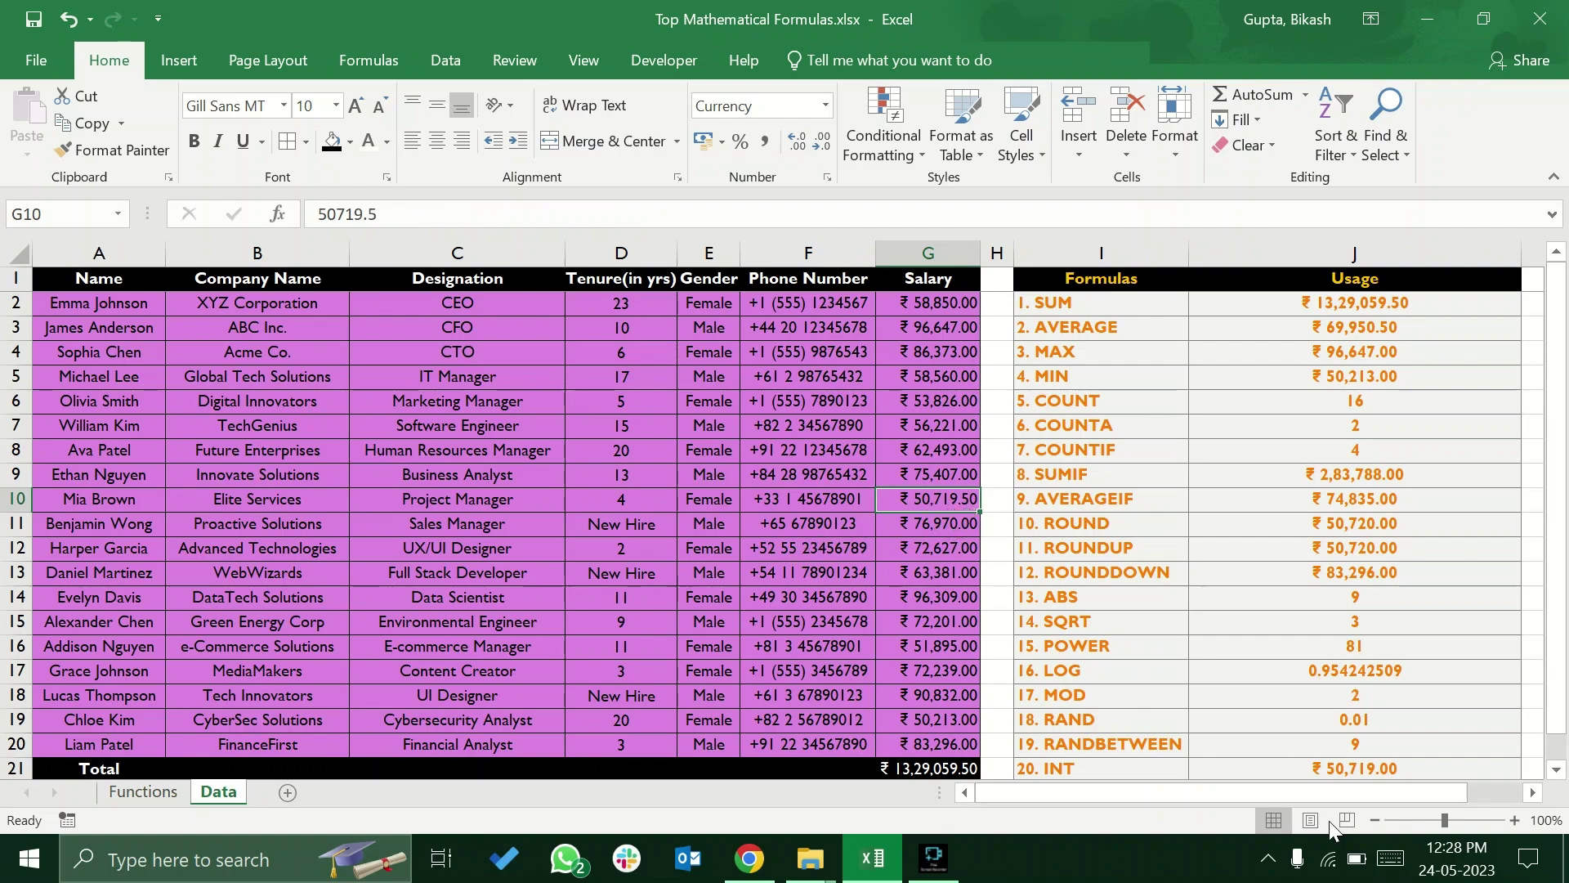
click(1378, 751)
click(1360, 767)
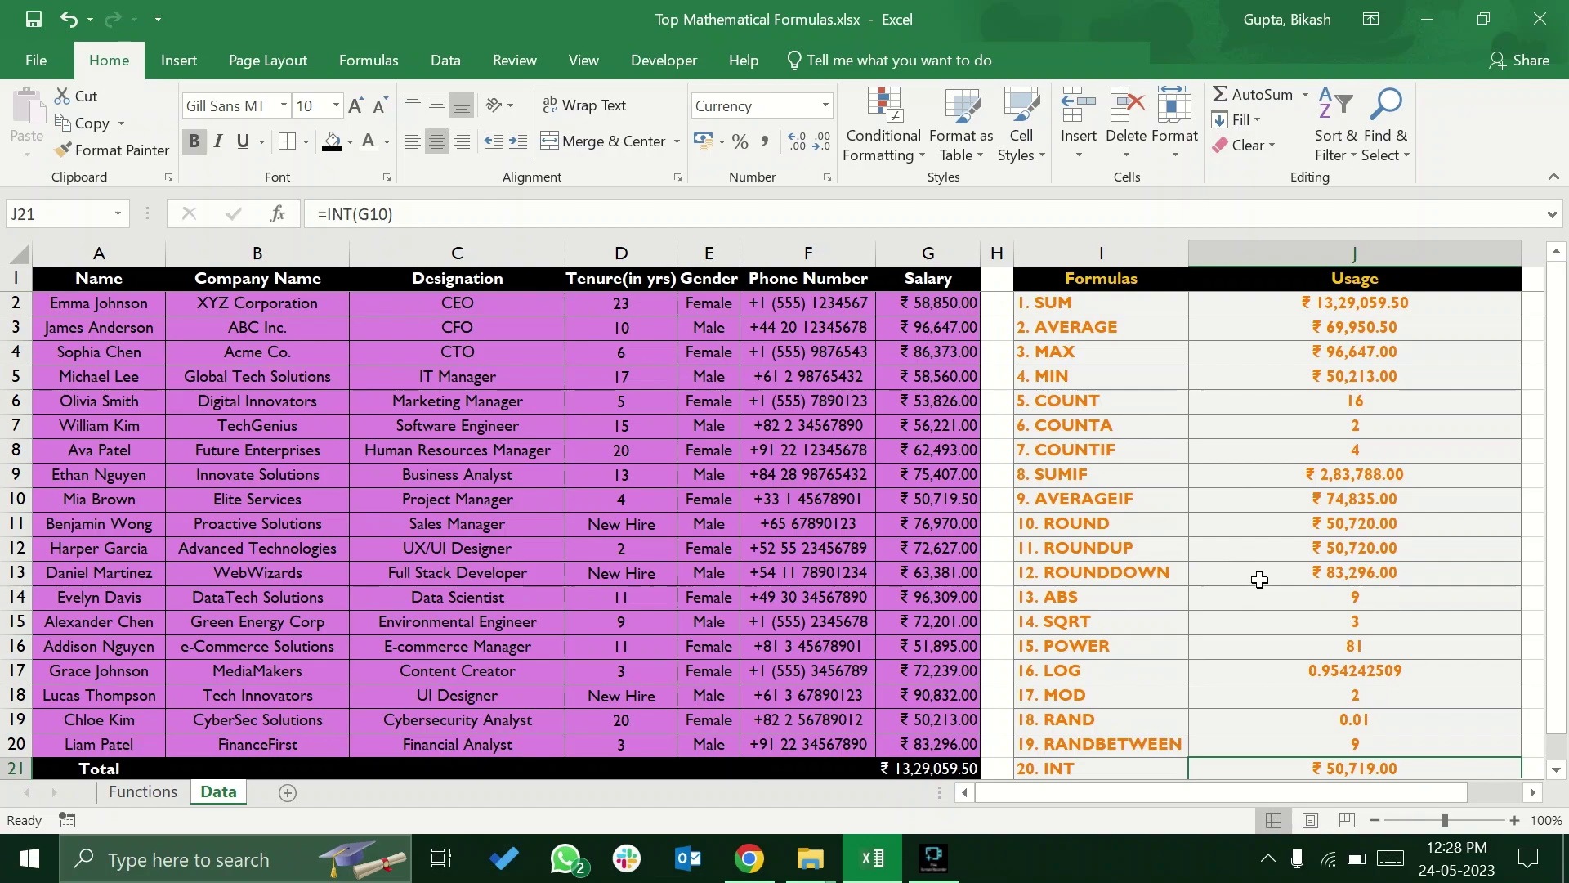
Change the ROUNDDOWN formula in J13 to =ROUNDDOWN(G10,0)
click(1165, 570)
click(1252, 565)
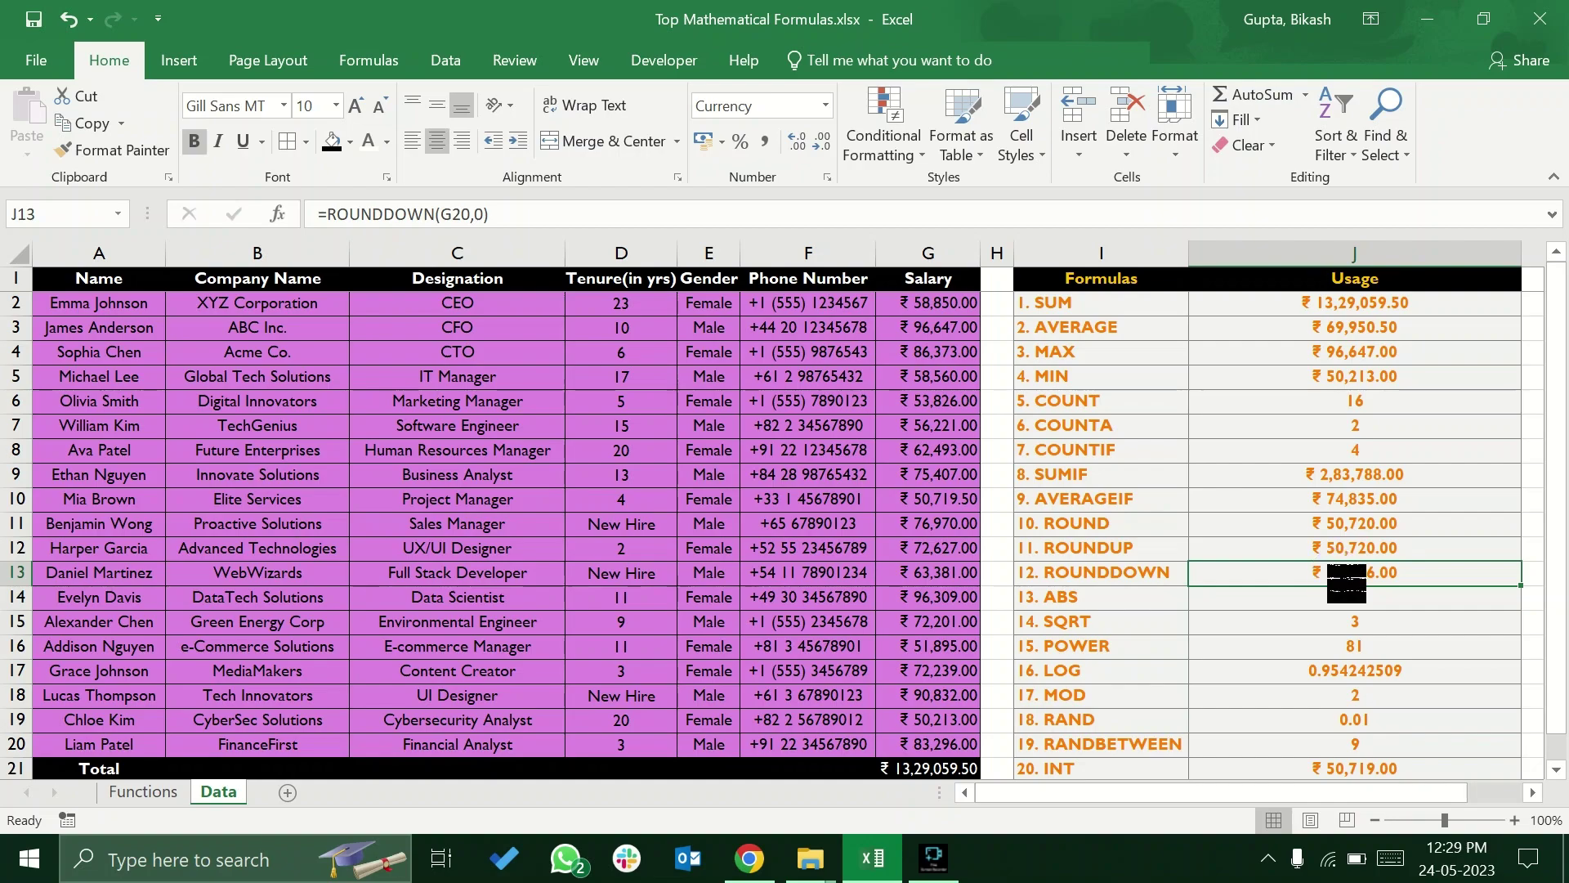
double_click(1335, 572)
click(1348, 569)
click(1350, 575)
key(BackSpace)
key(BackSpace)
key(BackSpace)
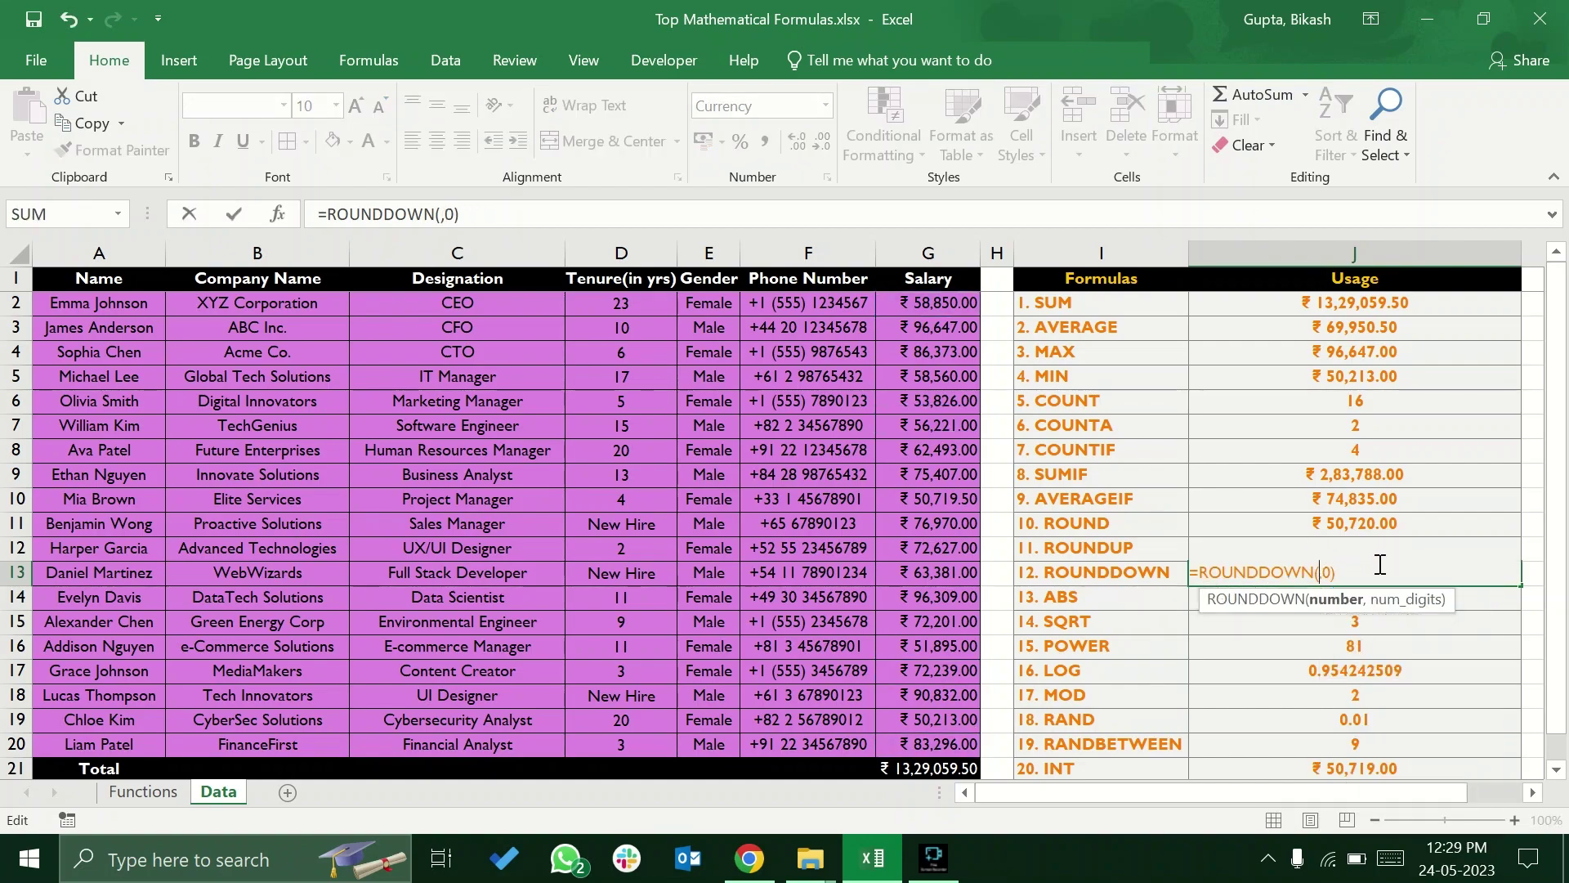
click(955, 502)
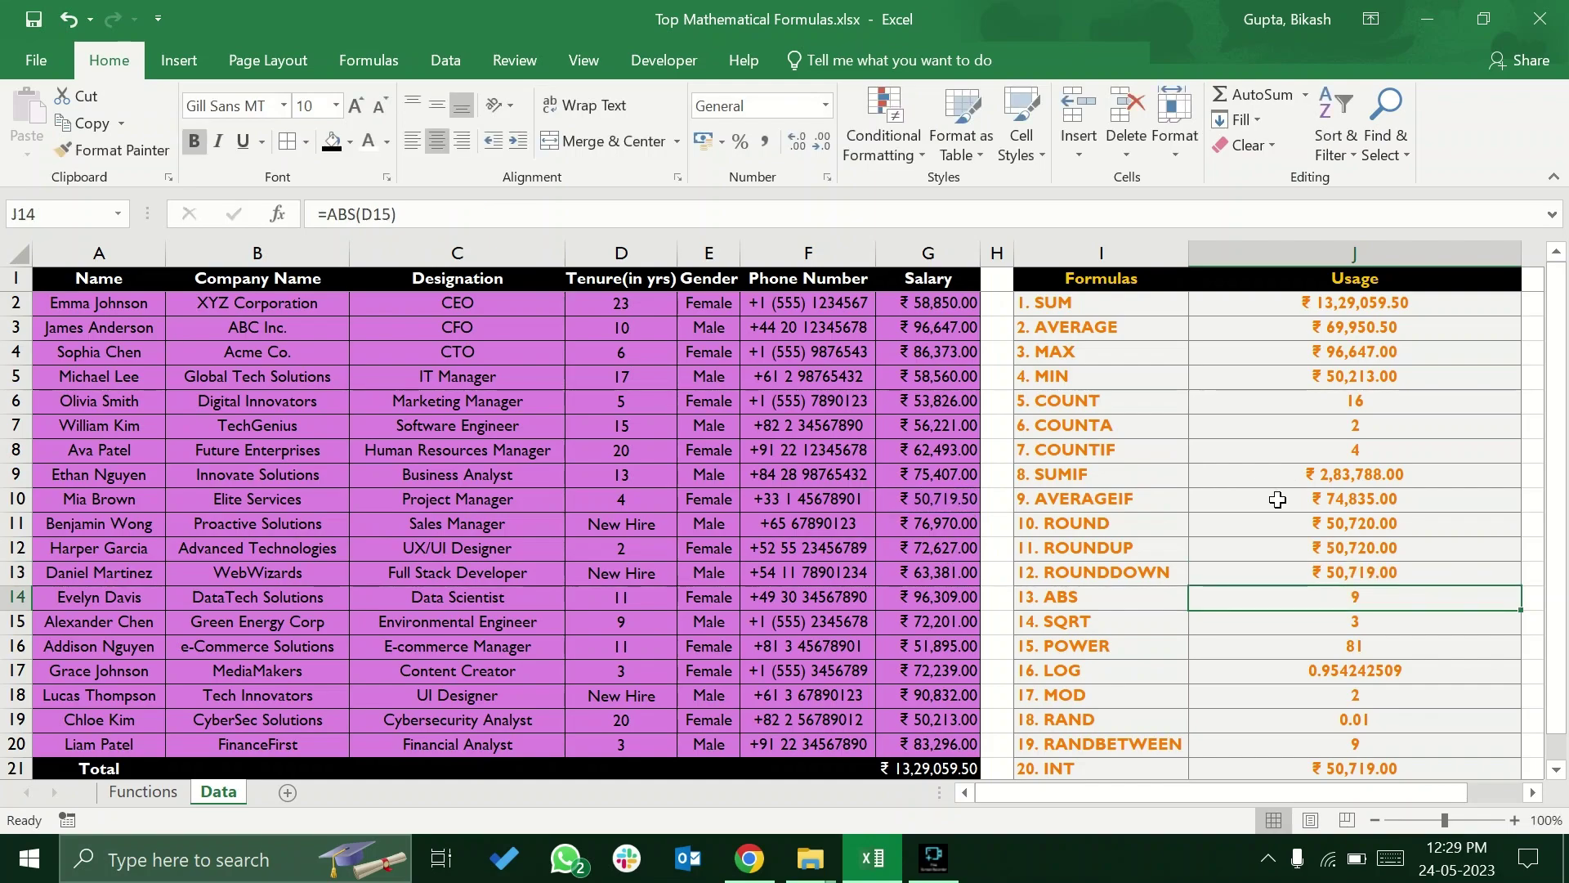
Compare the ROUNDDOWN formula in J13 with the INT formula in J21 and inspect the argument INT takes
click(1250, 570)
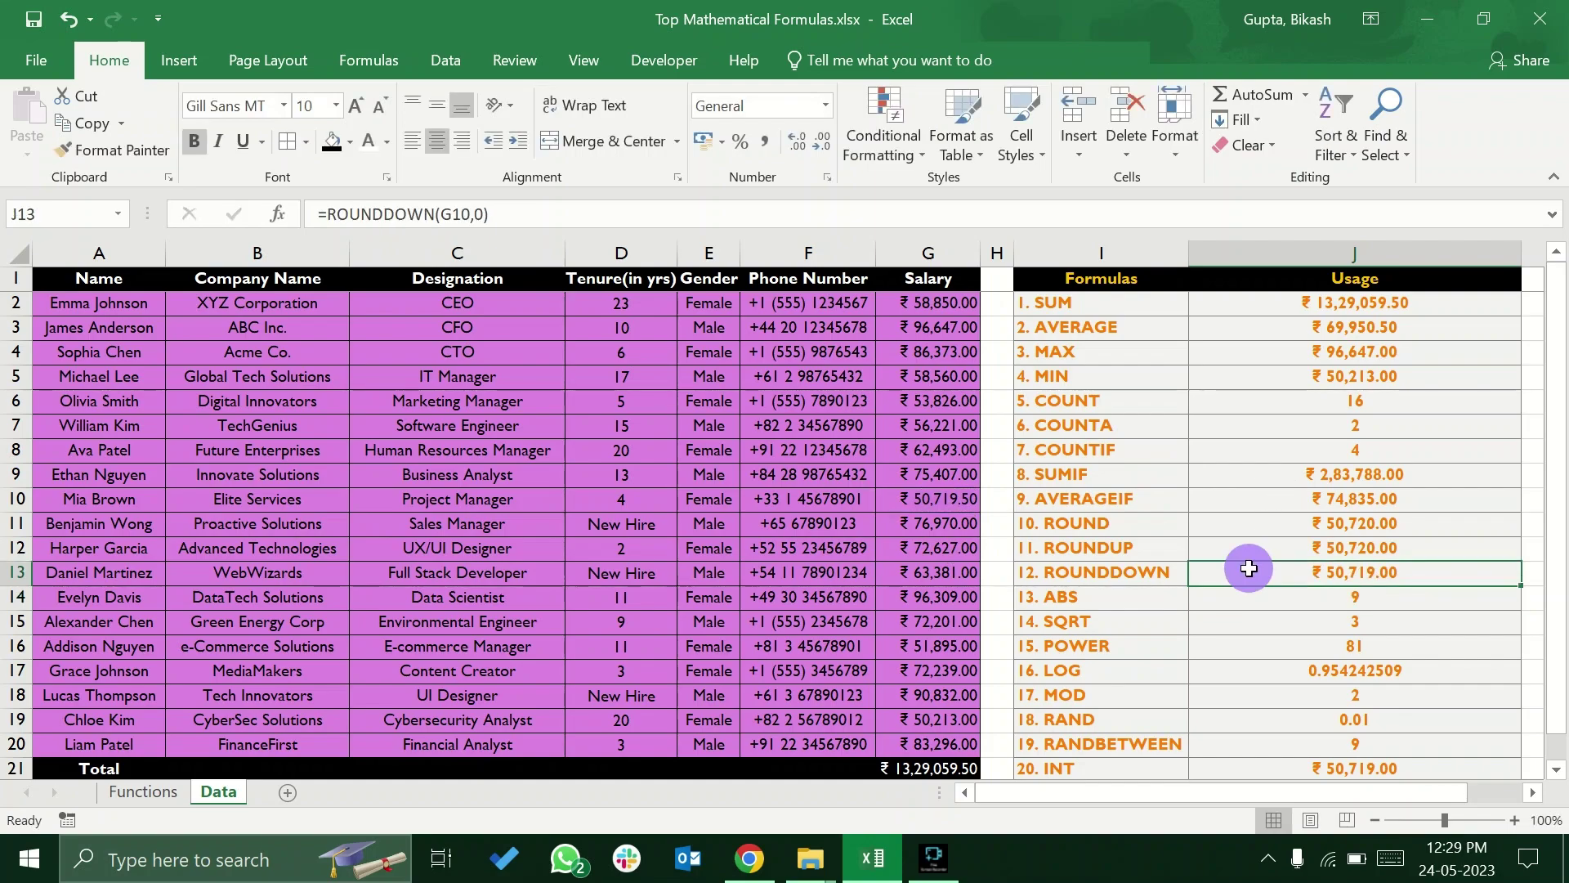
click(1205, 764)
click(1328, 576)
click(1258, 769)
click(1132, 576)
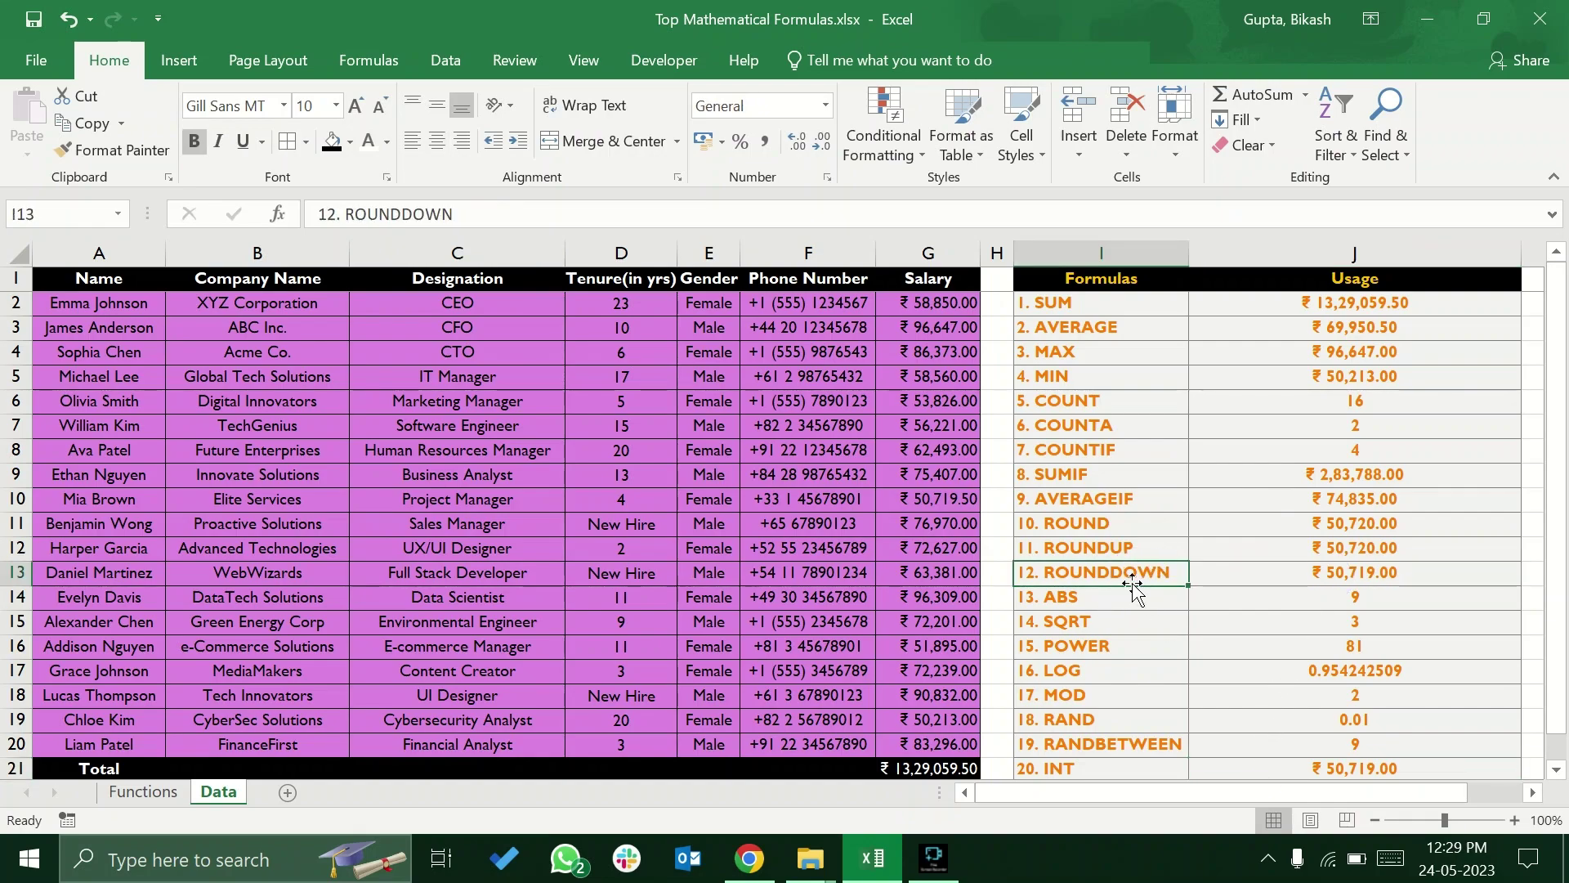
click(1148, 764)
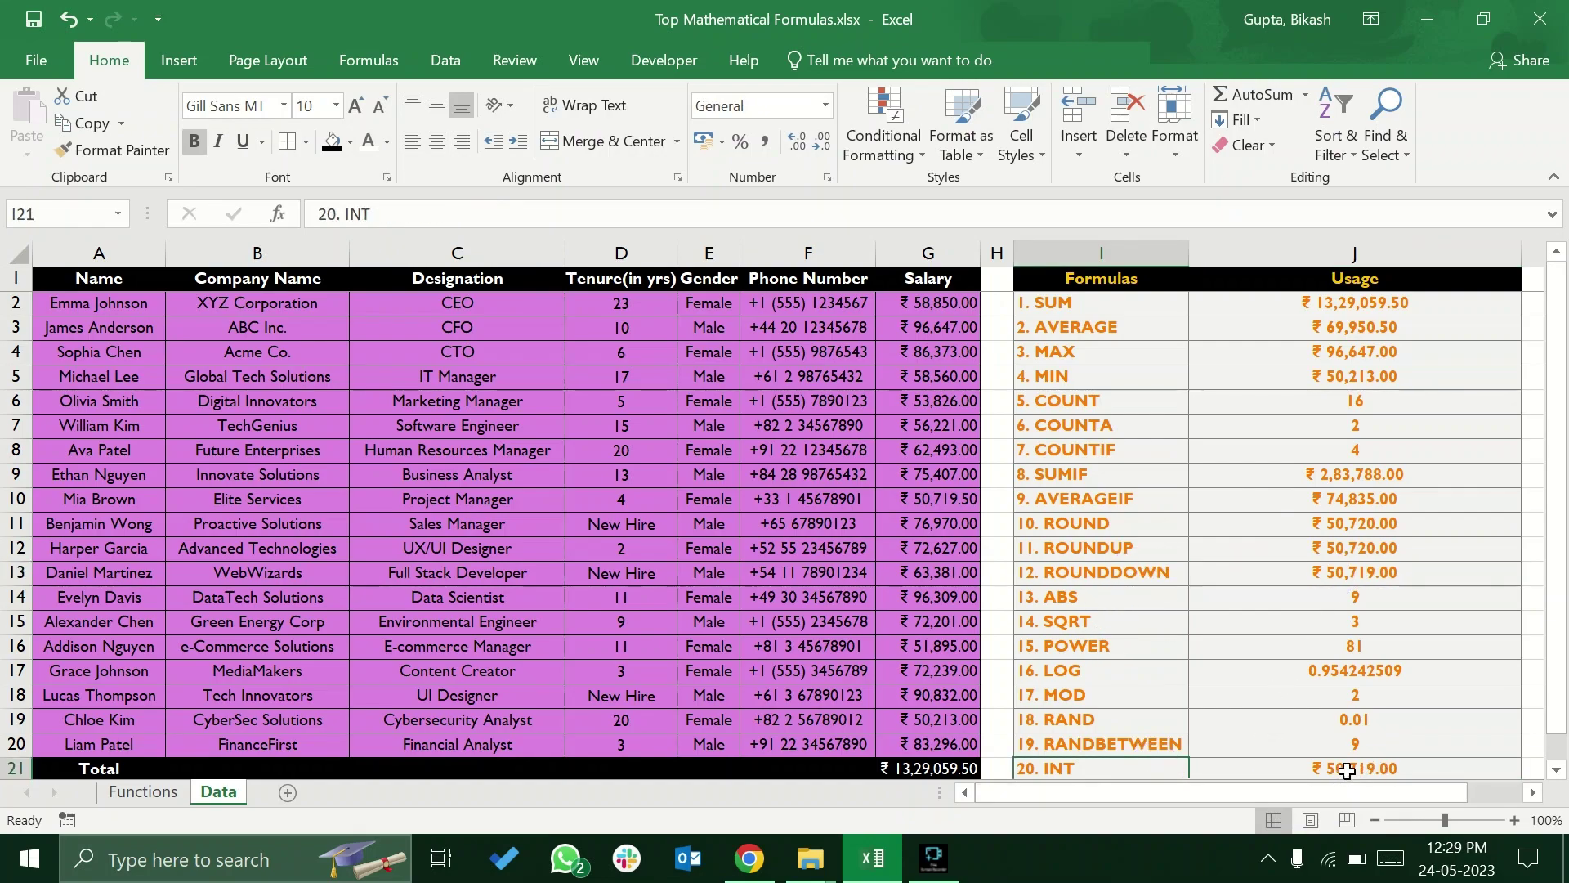
click(1282, 761)
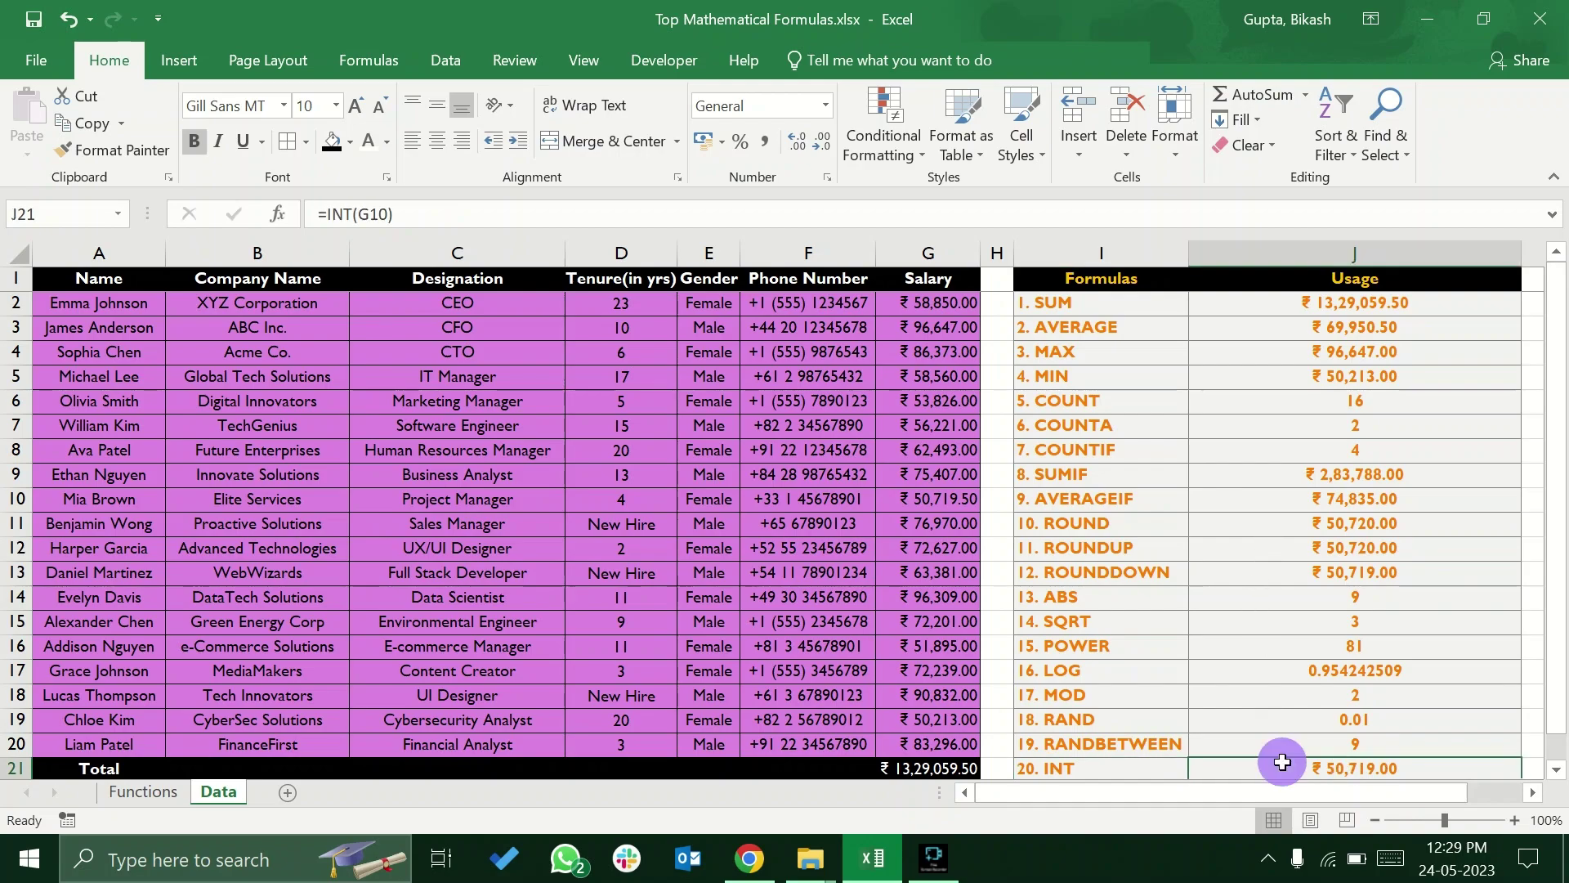
double_click(1282, 766)
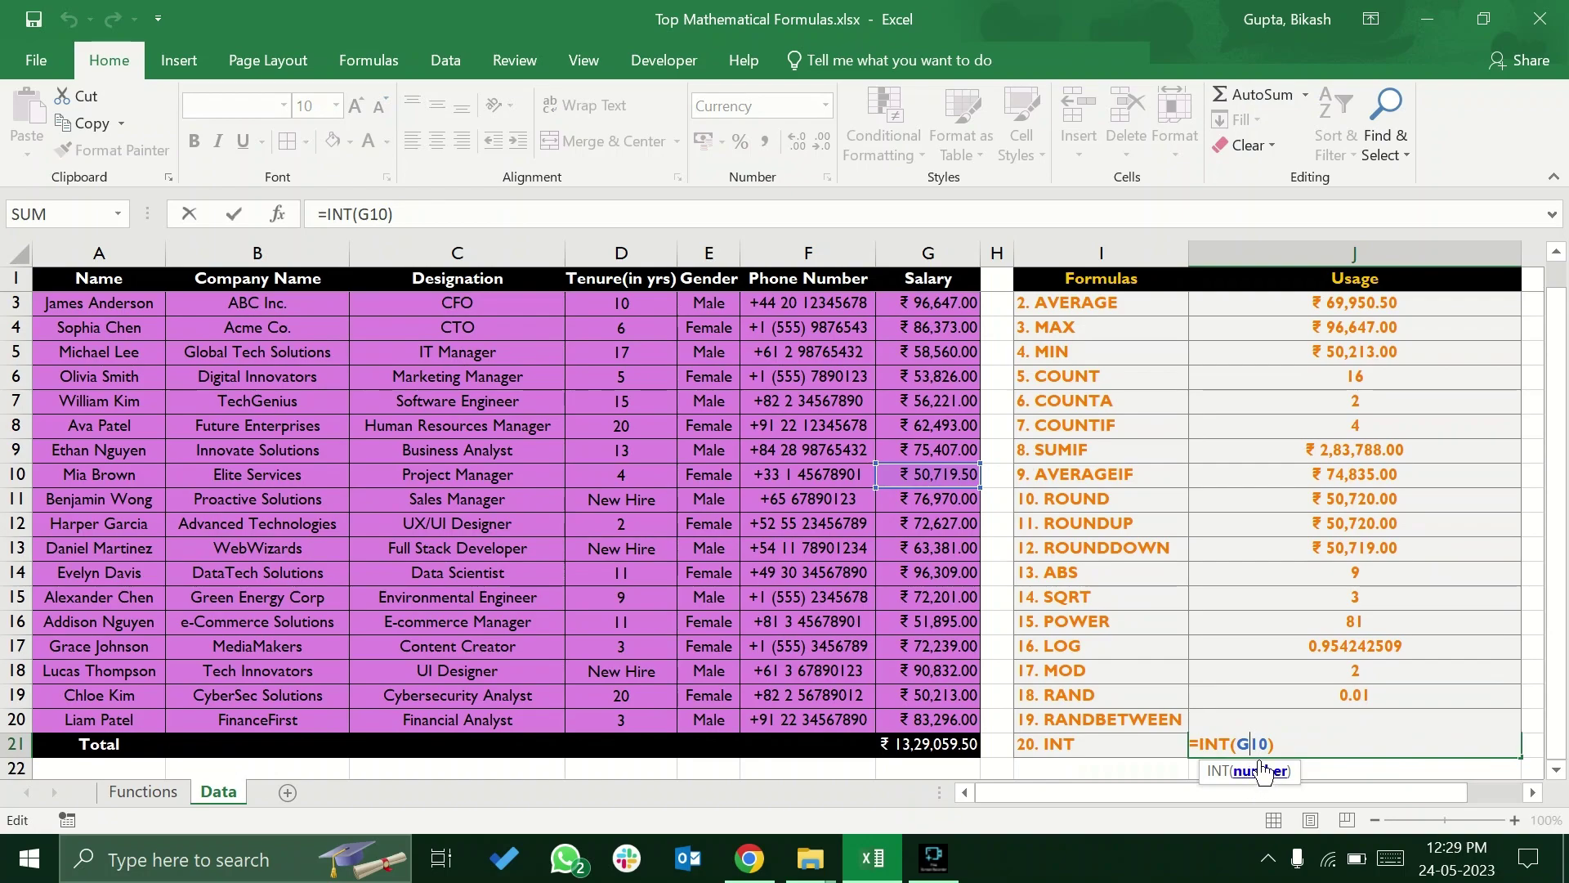
key(ctrl+Return)
scroll(1283, 717, up, 1)
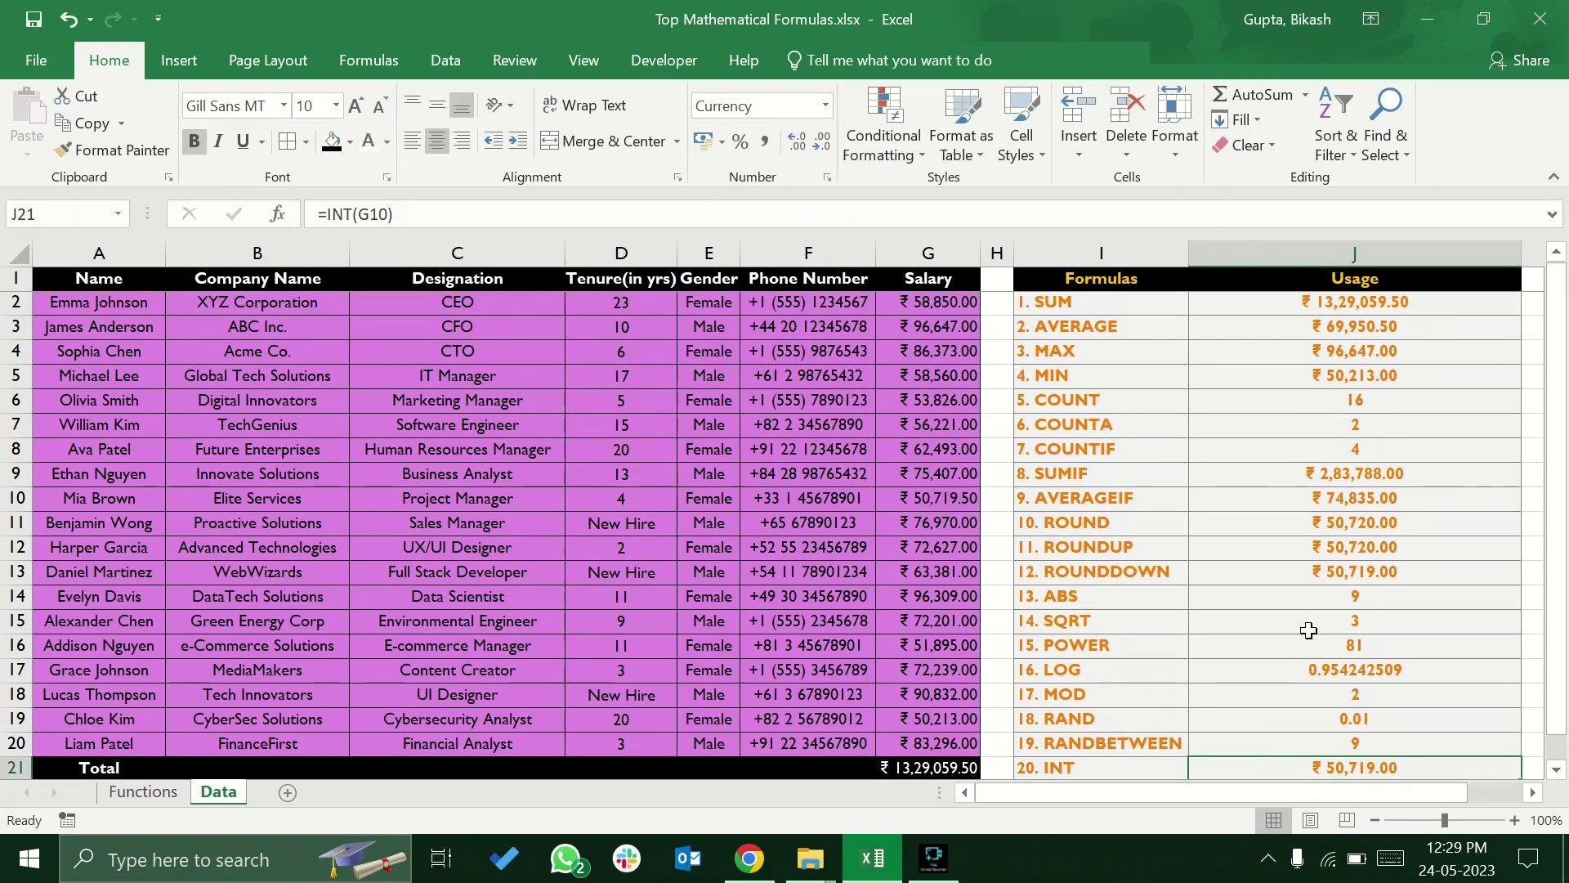
Change the ROUNDDOWN formula in J13 to =ROUNDDOWN(G10,1)
double_click(1299, 572)
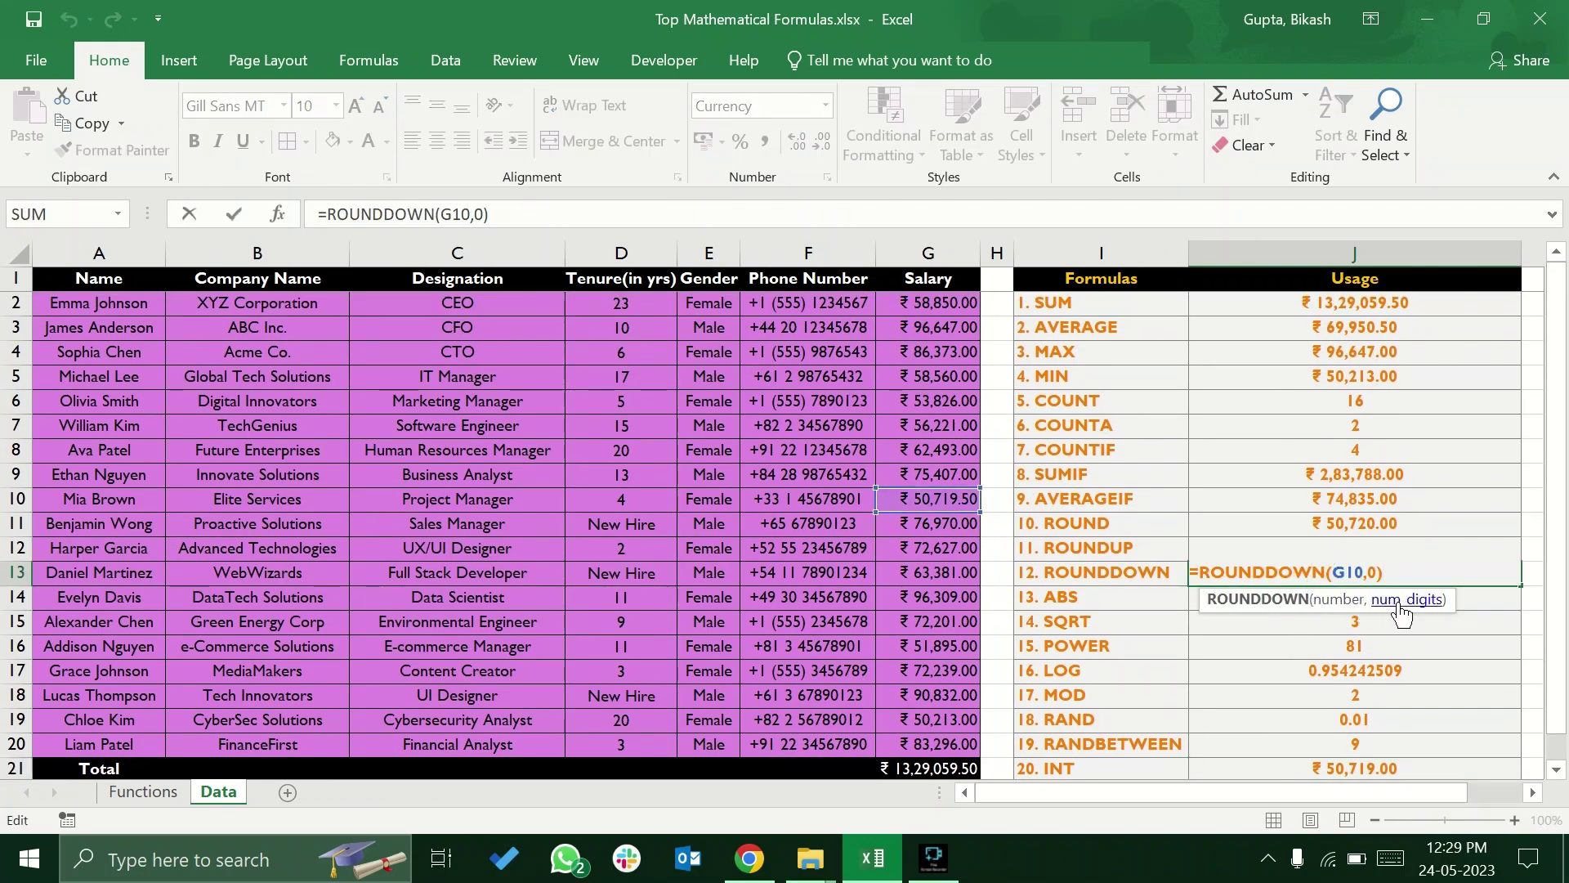
click(1371, 573)
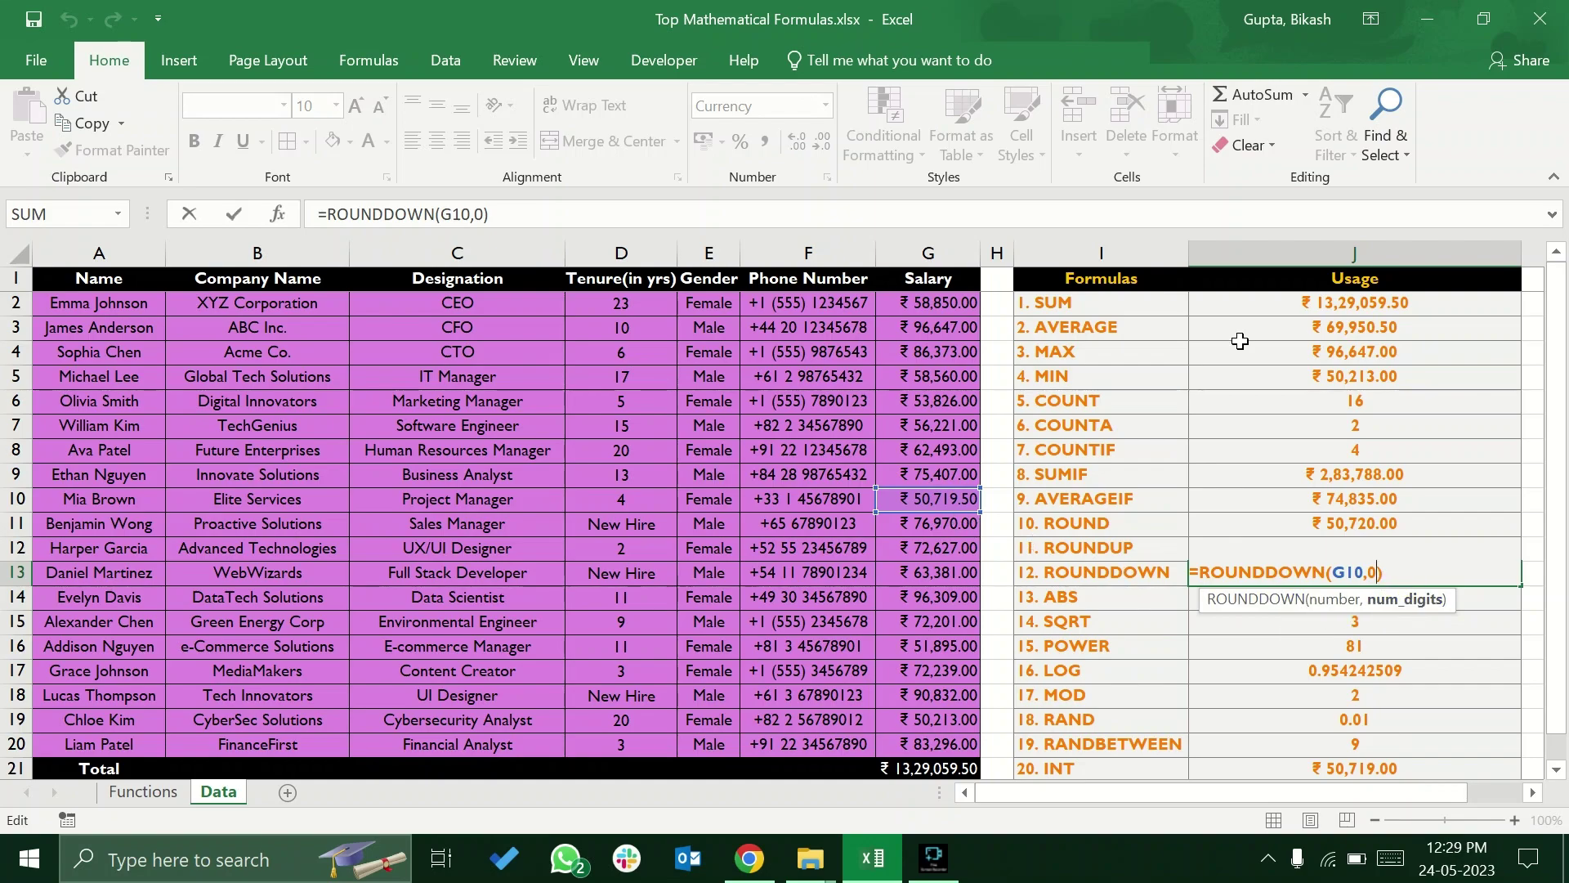
key(BackSpace)
text(1)
key(Return)
click(1300, 572)
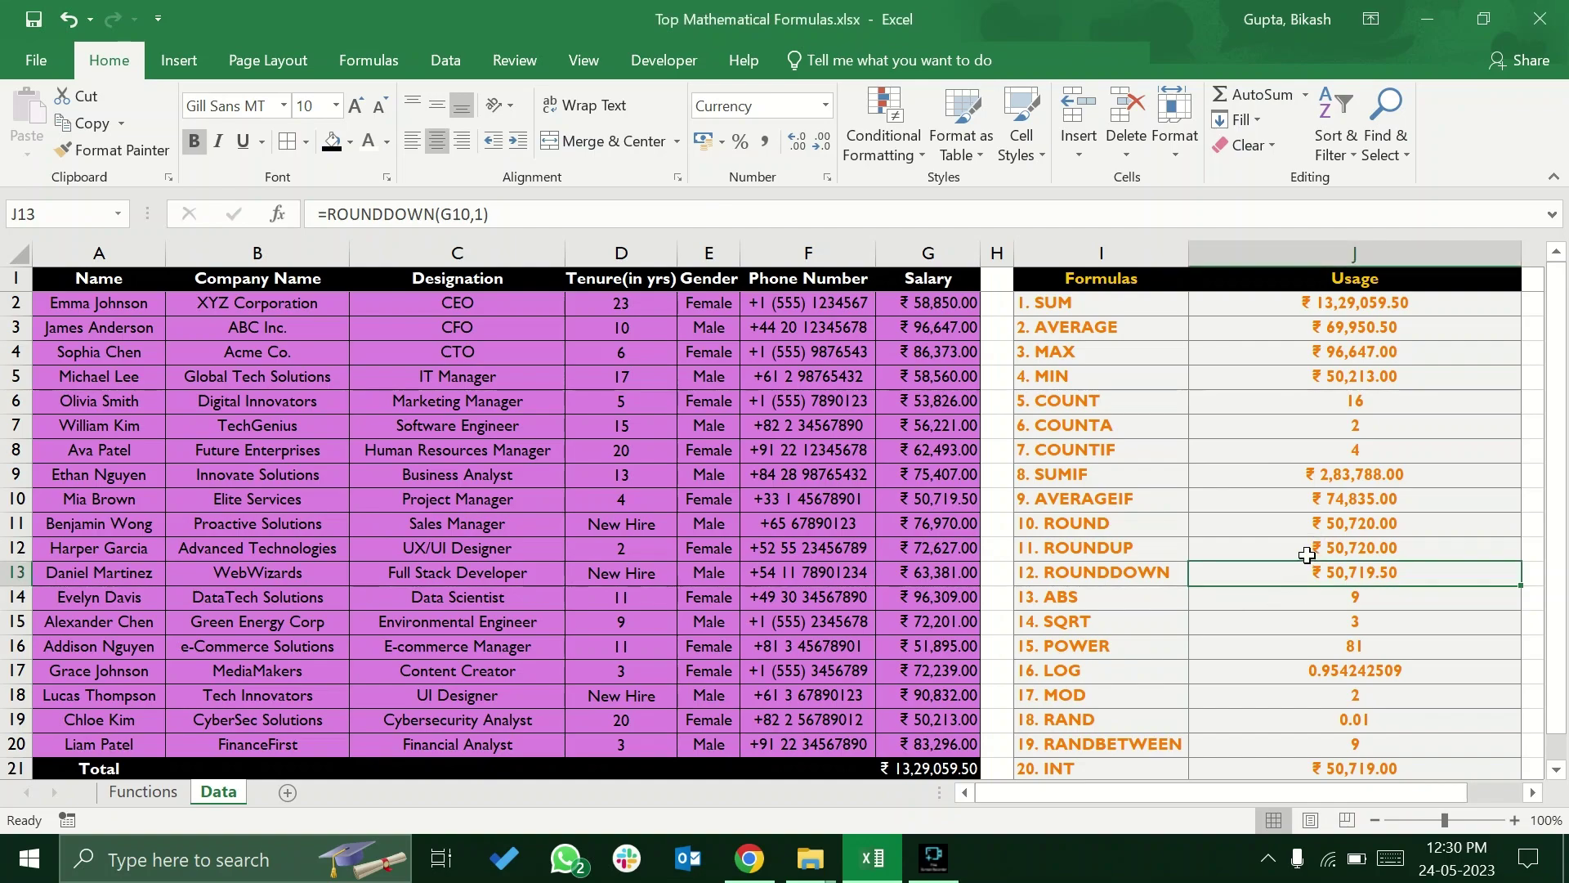
Try displaying the ROUNDDOWN result in J13 with more and fewer decimal places
click(819, 147)
click(789, 147)
click(818, 145)
click(792, 144)
click(827, 144)
click(800, 144)
click(801, 144)
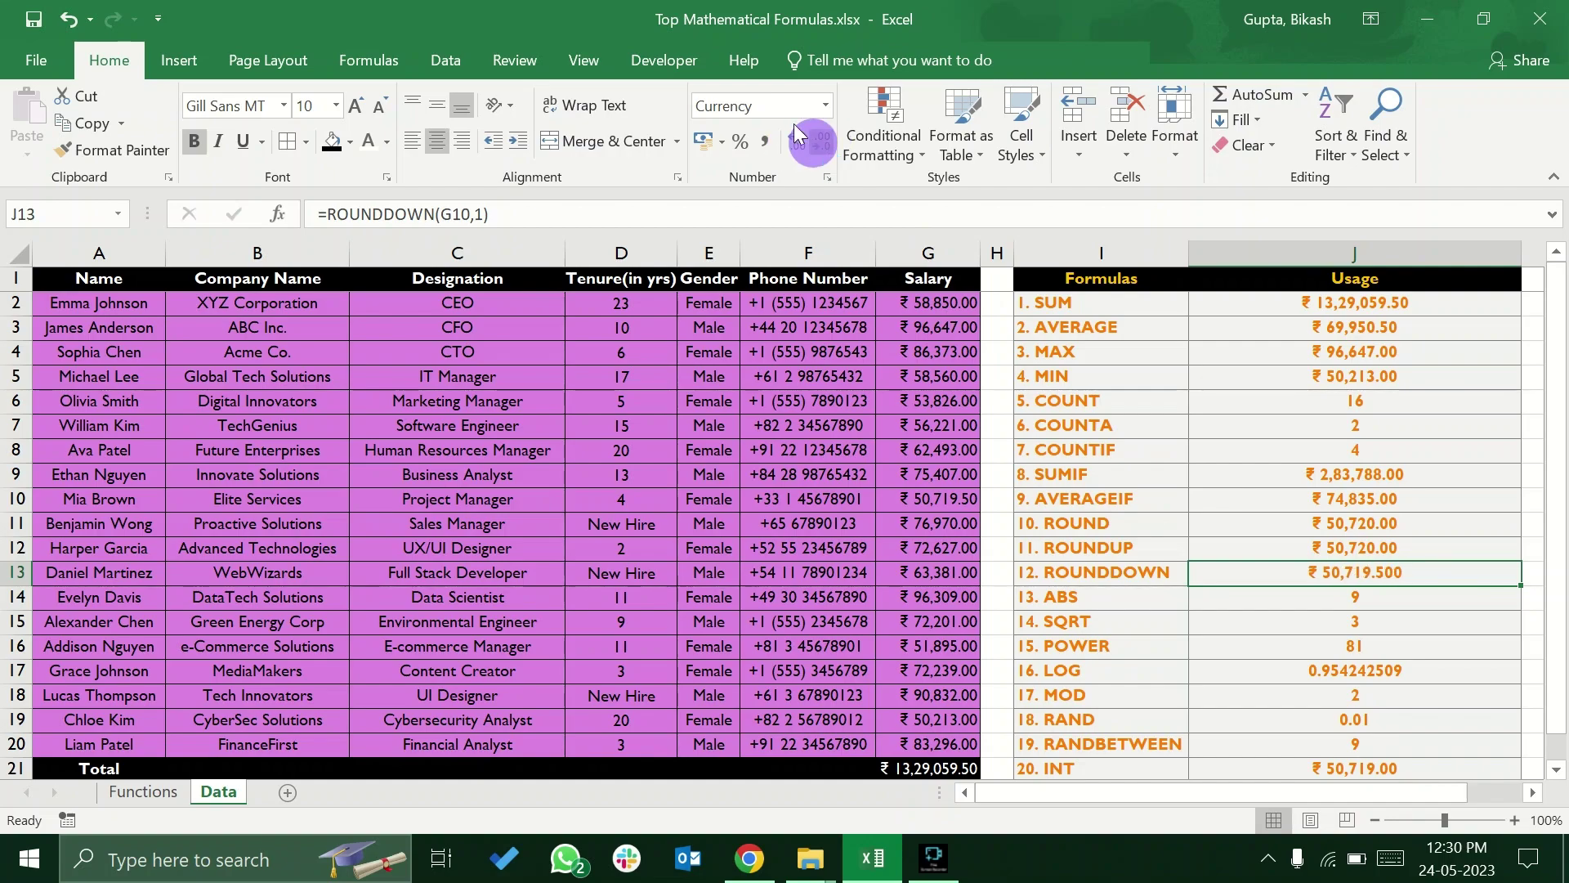
Change the ROUNDDOWN formula in J13 to =ROUNDDOWN(G10,5) and display its result with two decimal places
double_click(1378, 574)
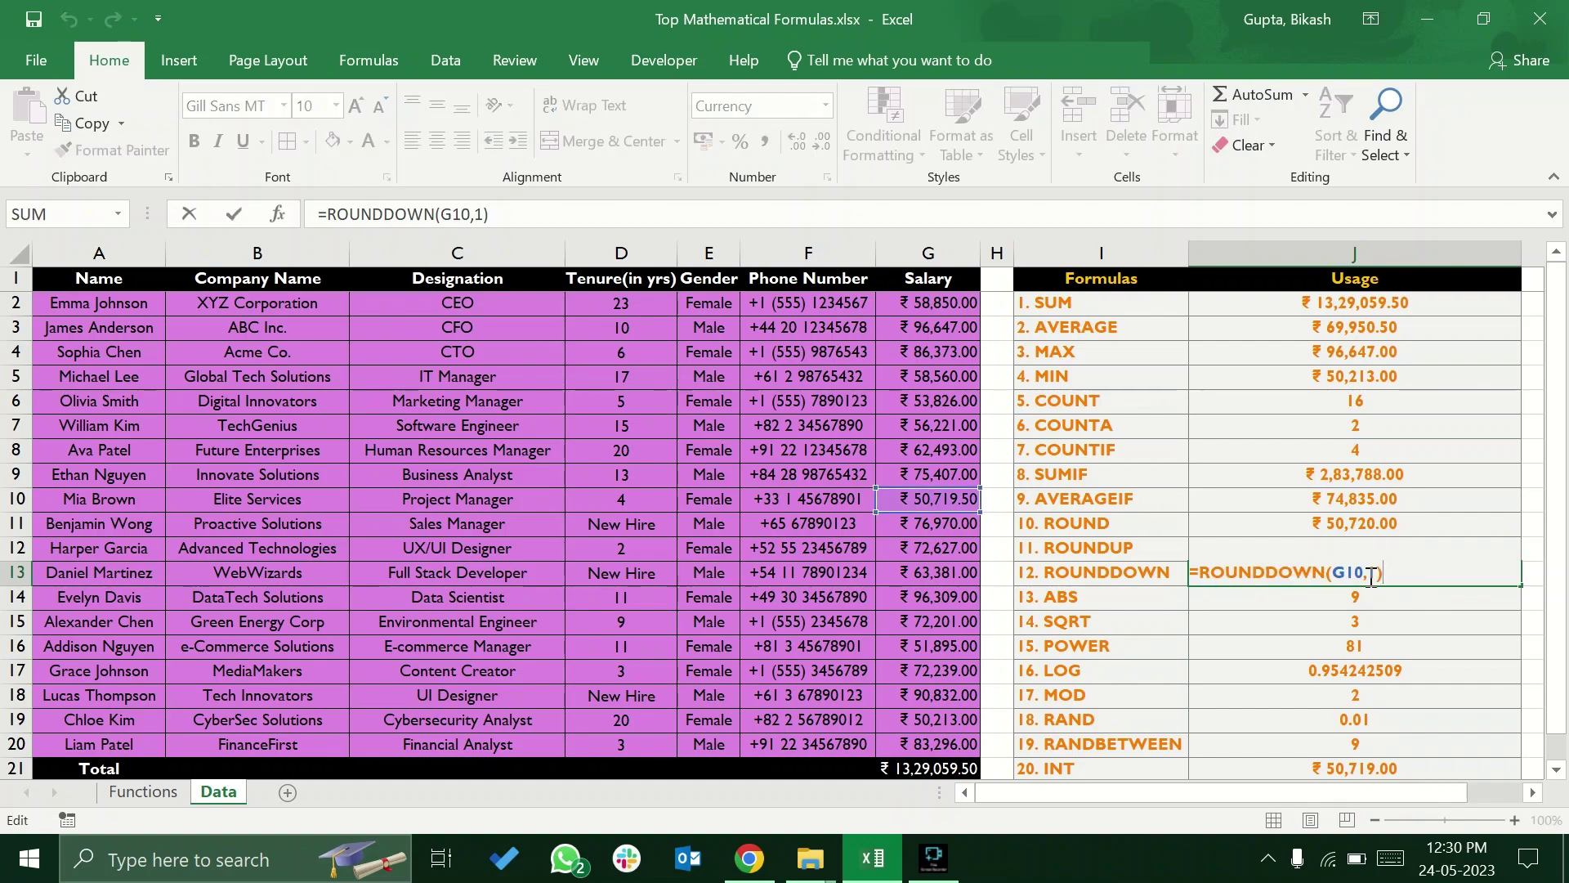
key(BackSpace)
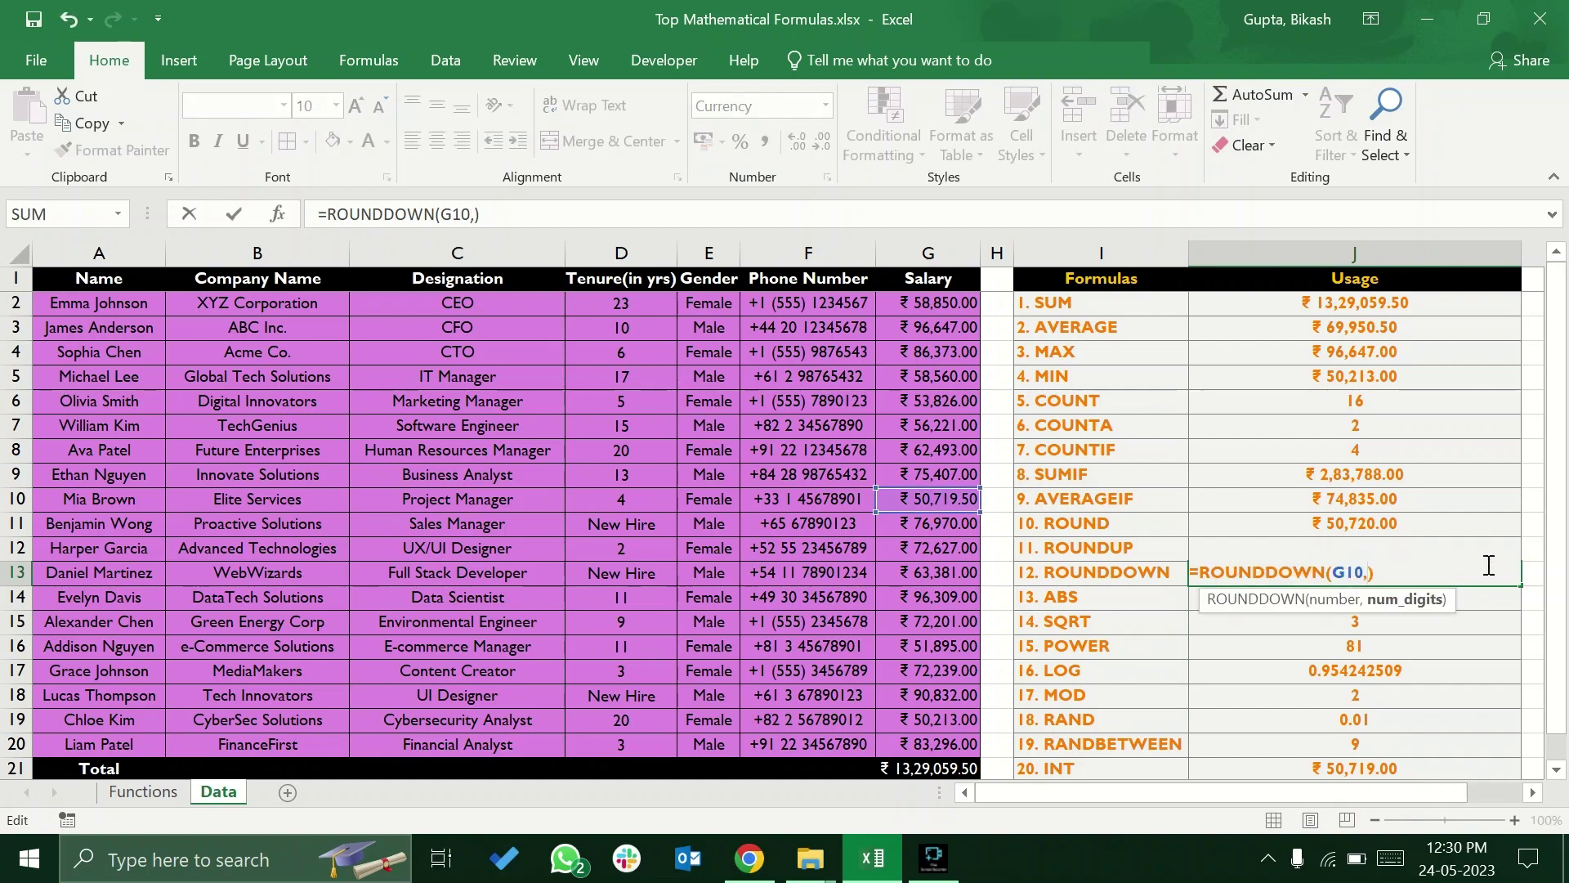
text(5)
key(Return)
click(1483, 572)
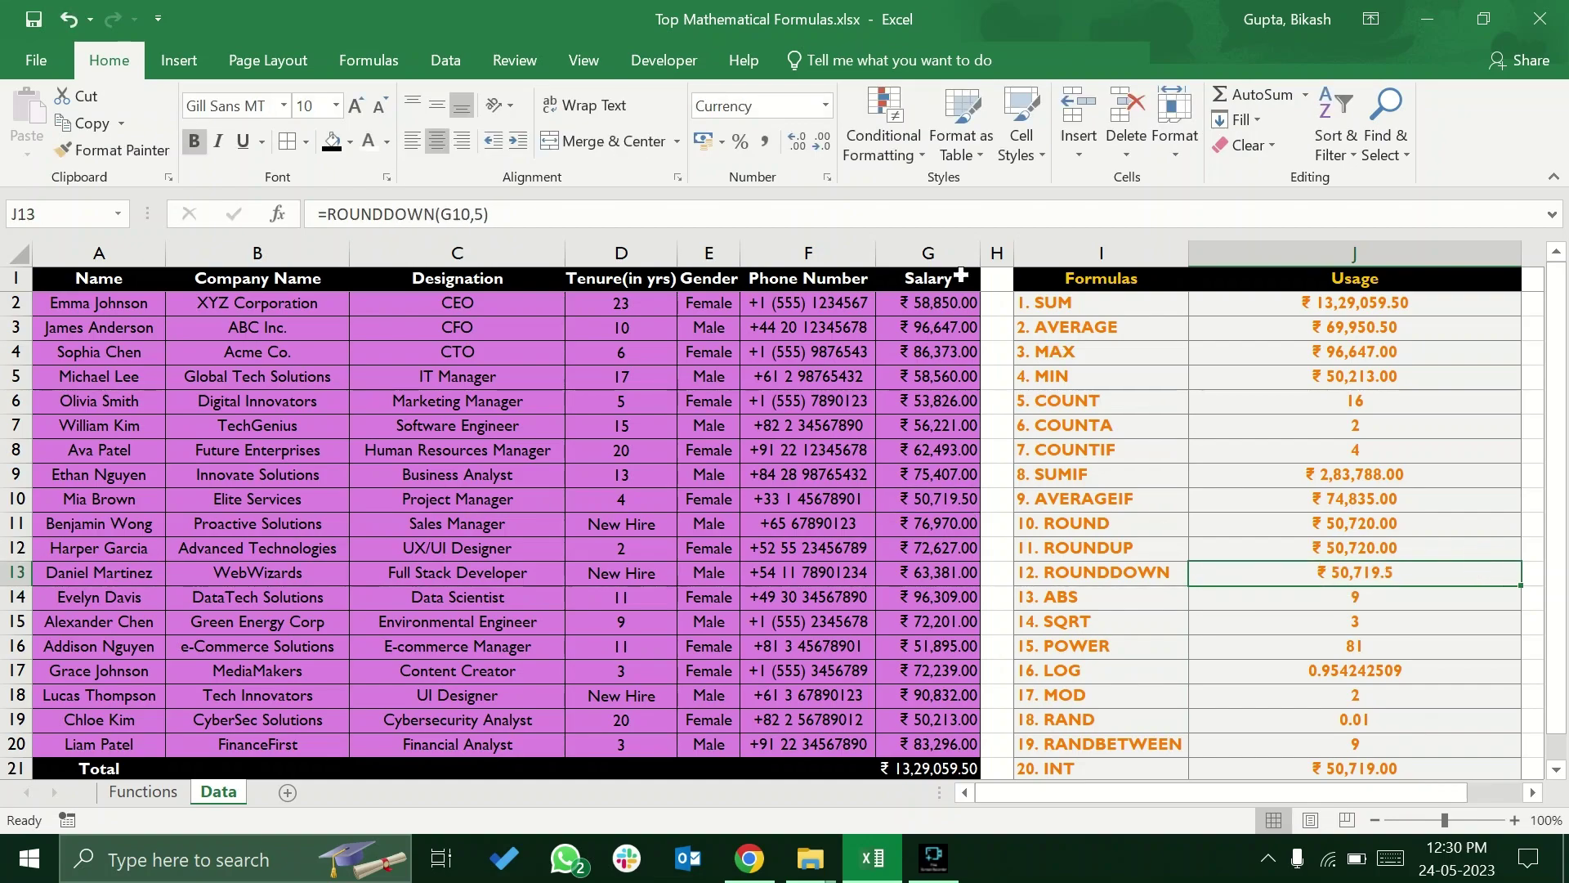
click(798, 143)
click(1331, 575)
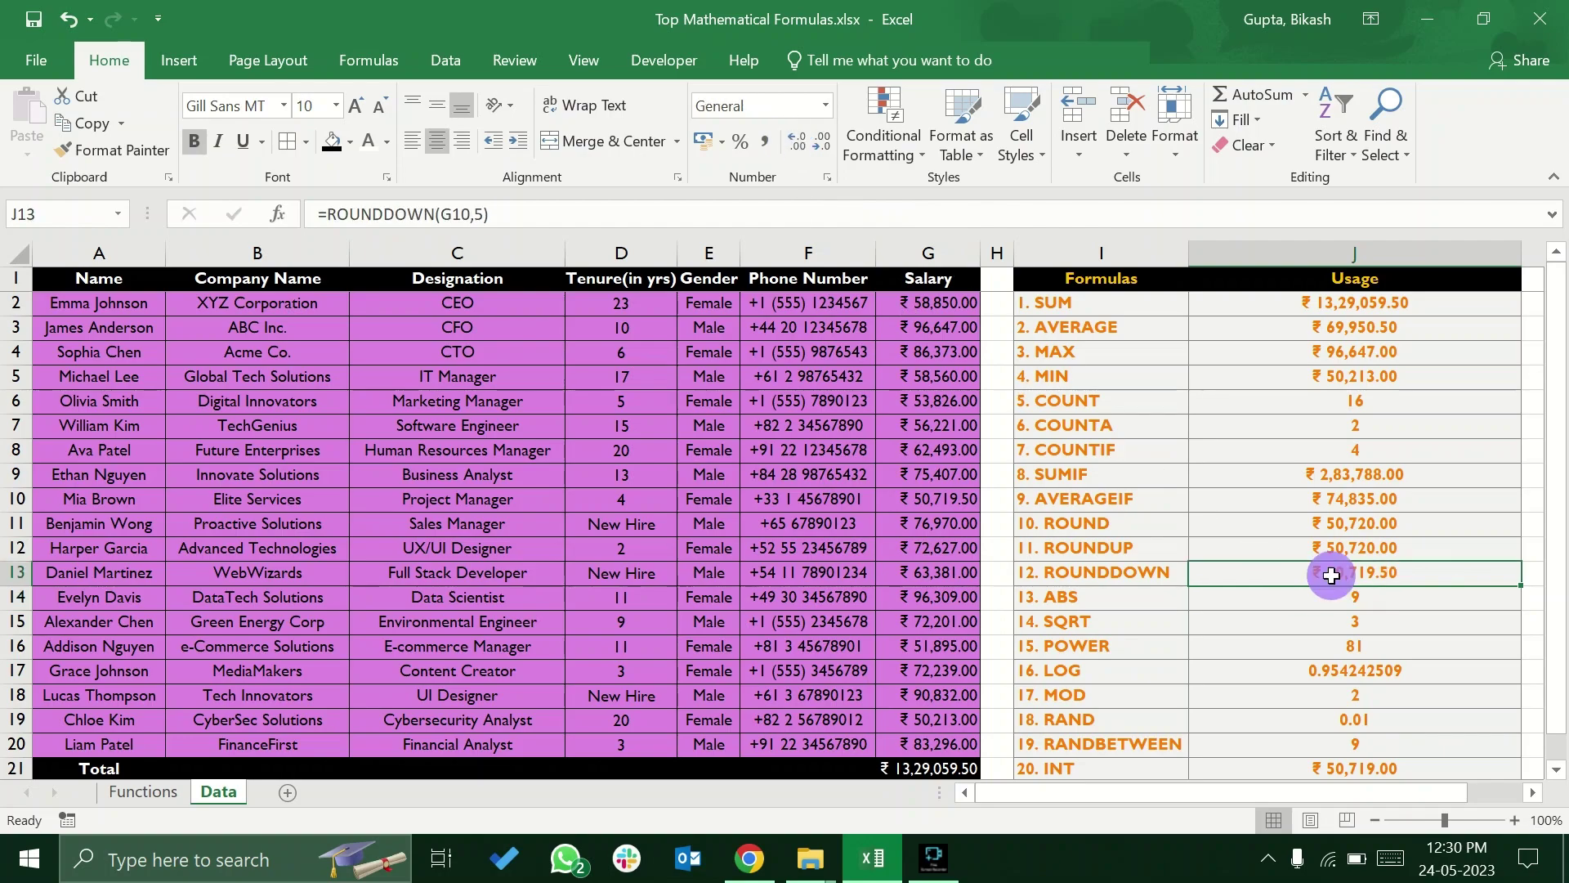
Compare the ROUNDDOWN result in J13 with INT in J21 and look over the full list of formulas and their usage
click(983, 501)
click(1348, 603)
click(1348, 576)
click(1148, 770)
click(1293, 777)
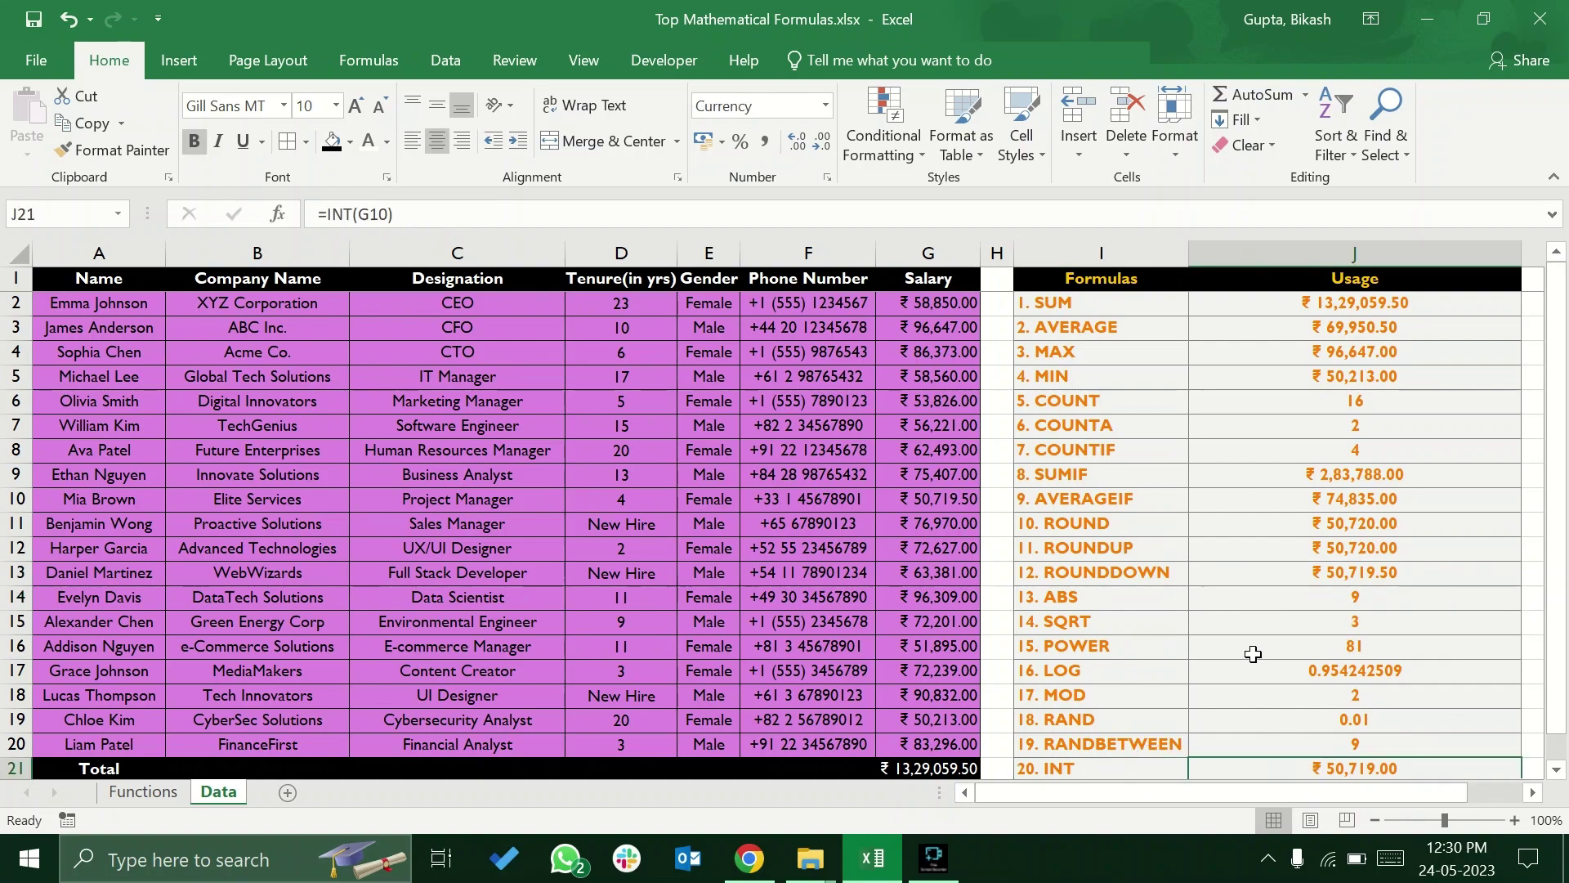
drag(1126, 303, 1316, 757)
click(1067, 437)
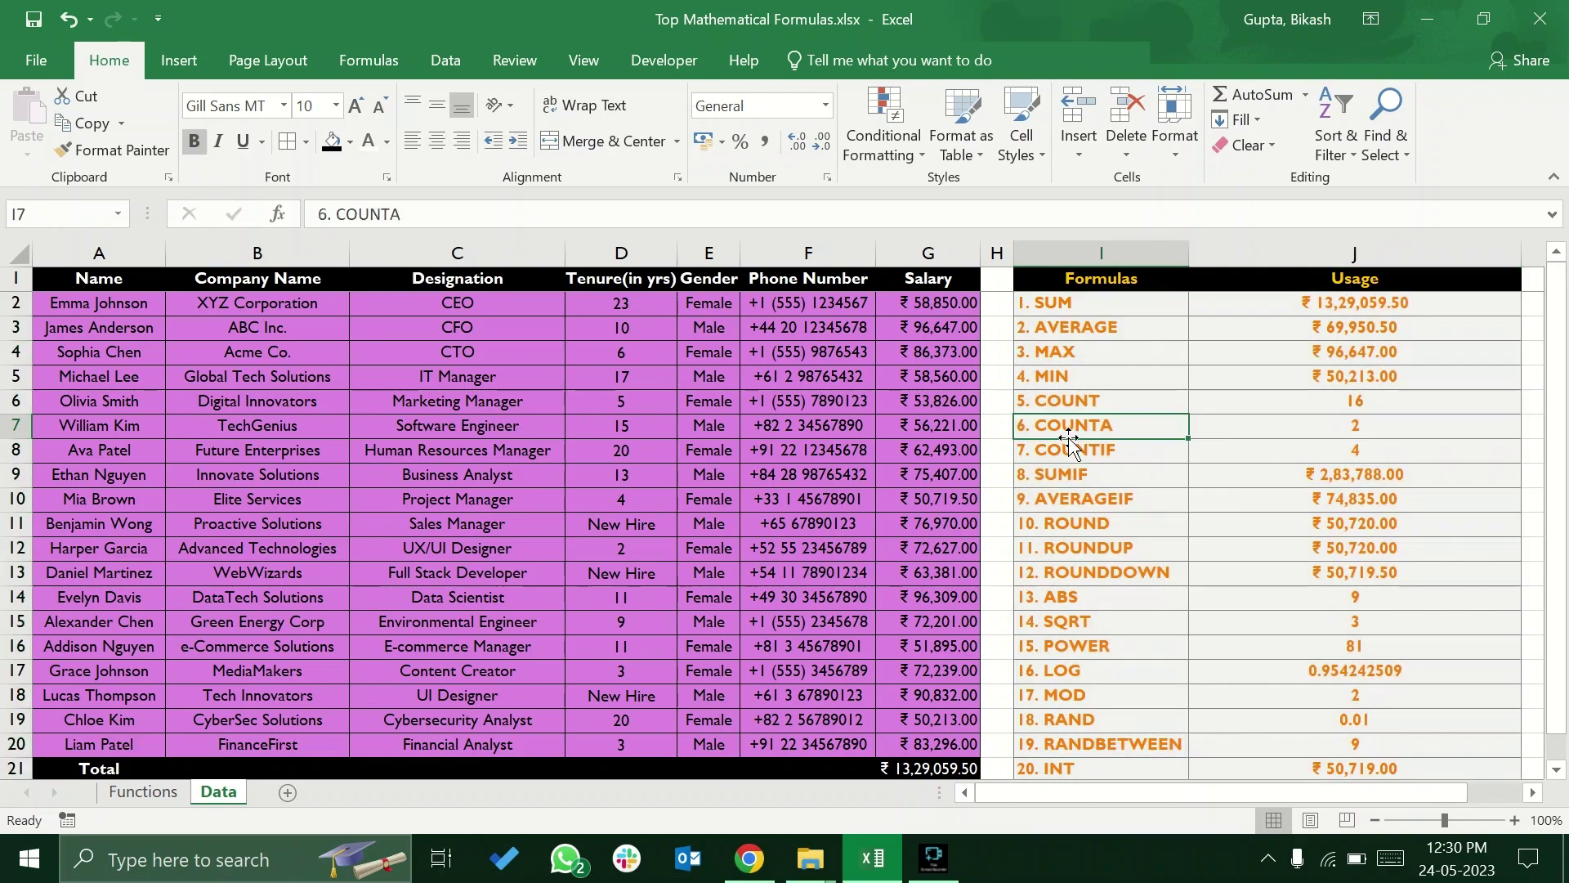